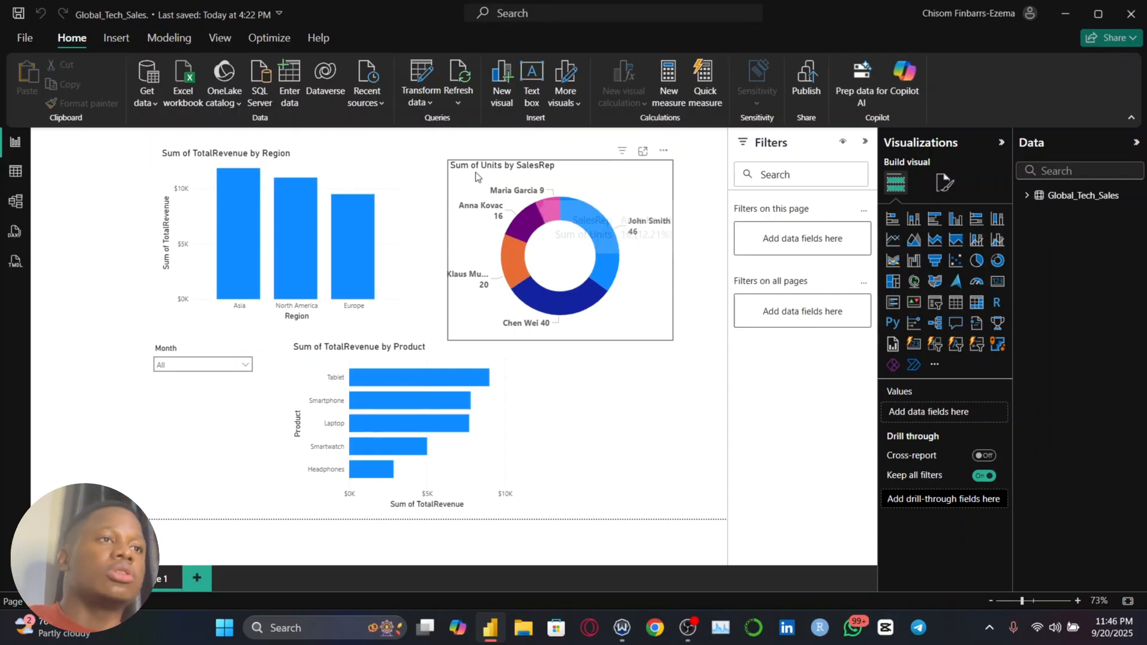
Reposition the region revenue and sales rep units charts higher on the page, and convert them to a donut and a clustered column chart respectively
mouse_move(475, 172)
left_mouse_down()
mouse_move(490, 157)
mouse_move(499, 171)
left_mouse_up()
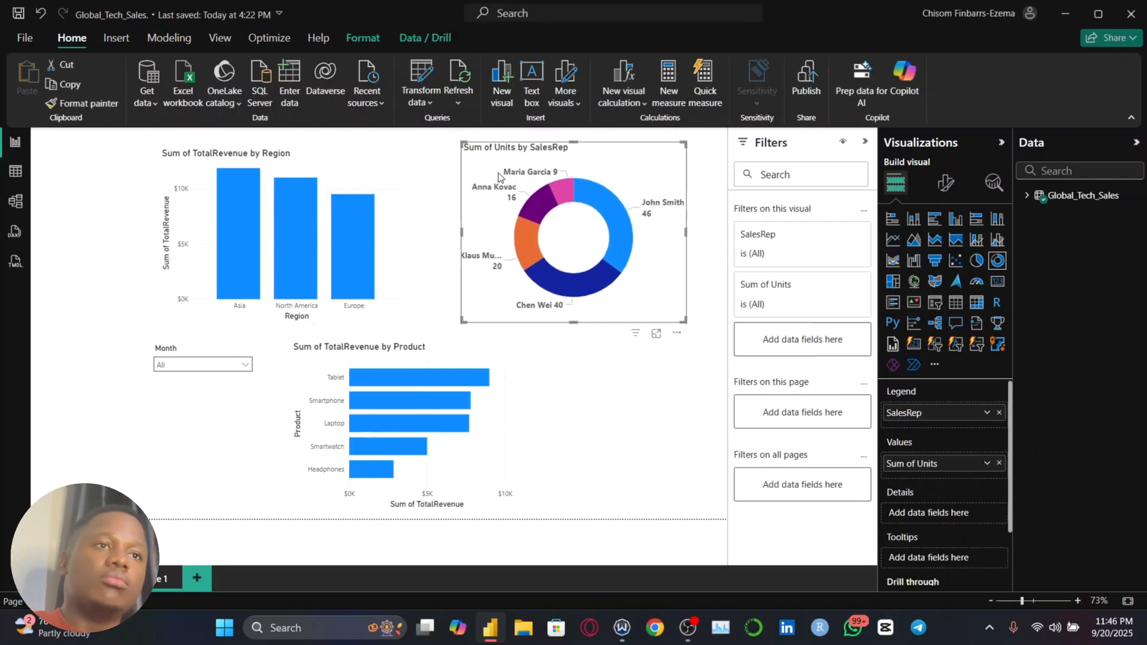
left_click_drag(402, 174, 404, 160)
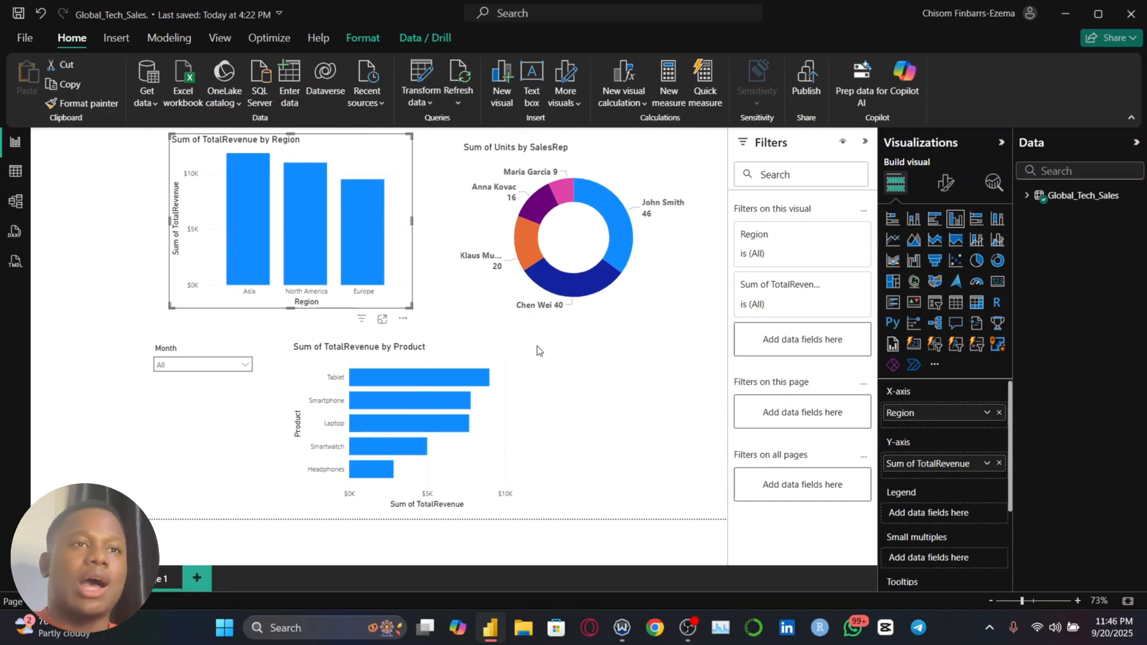
left_click(997, 260)
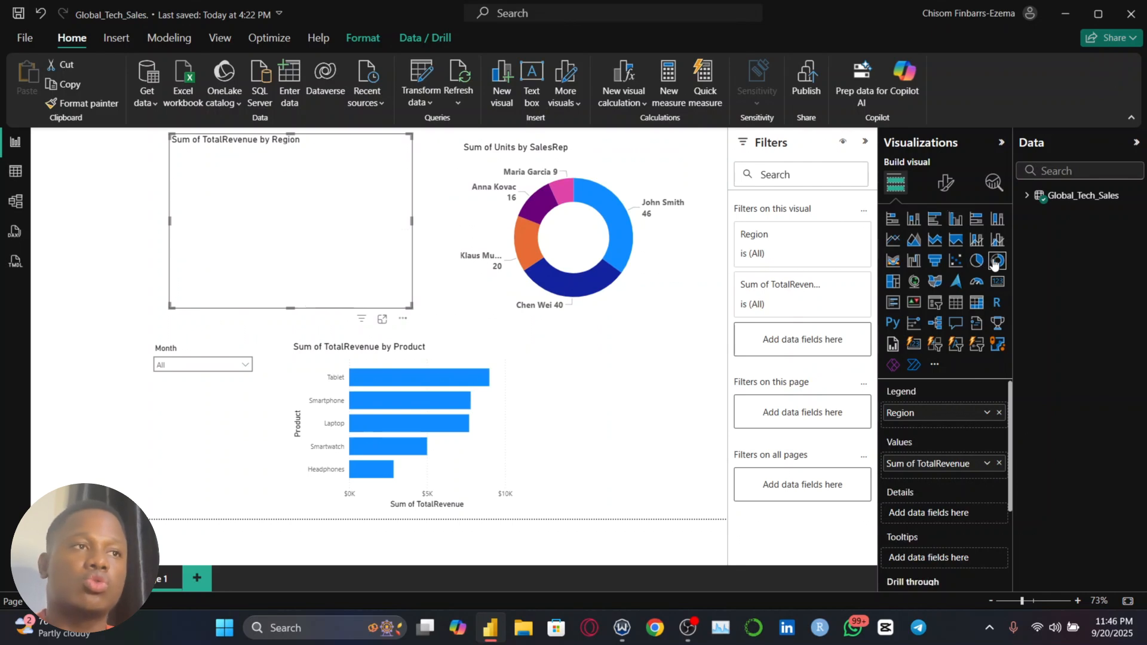
left_click(645, 246)
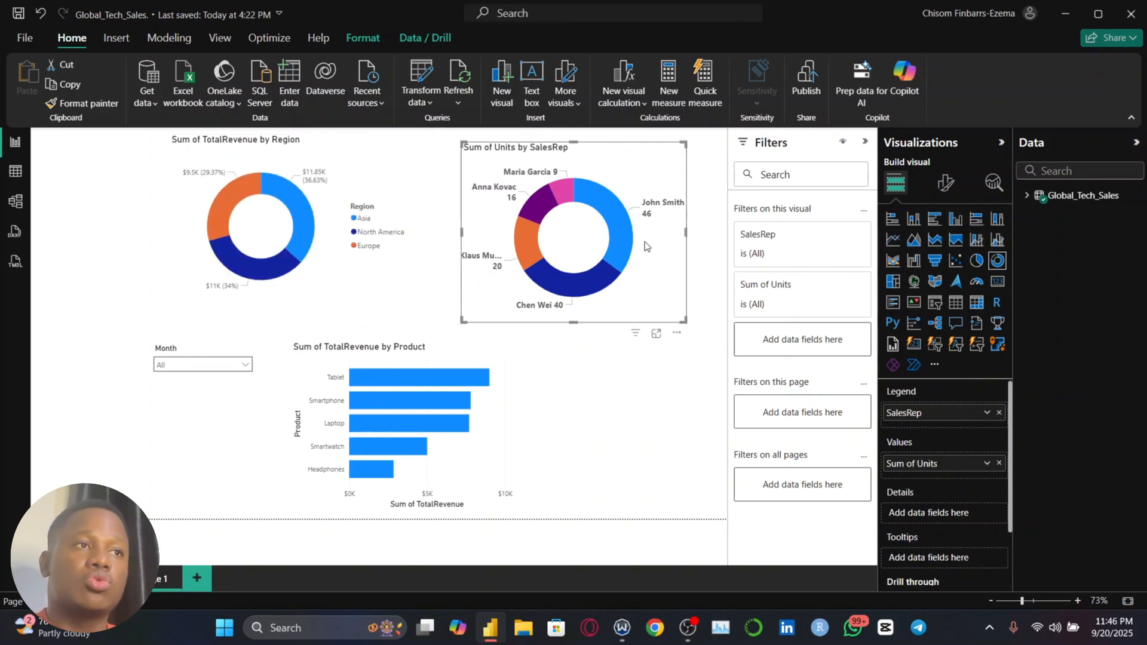
left_click(950, 220)
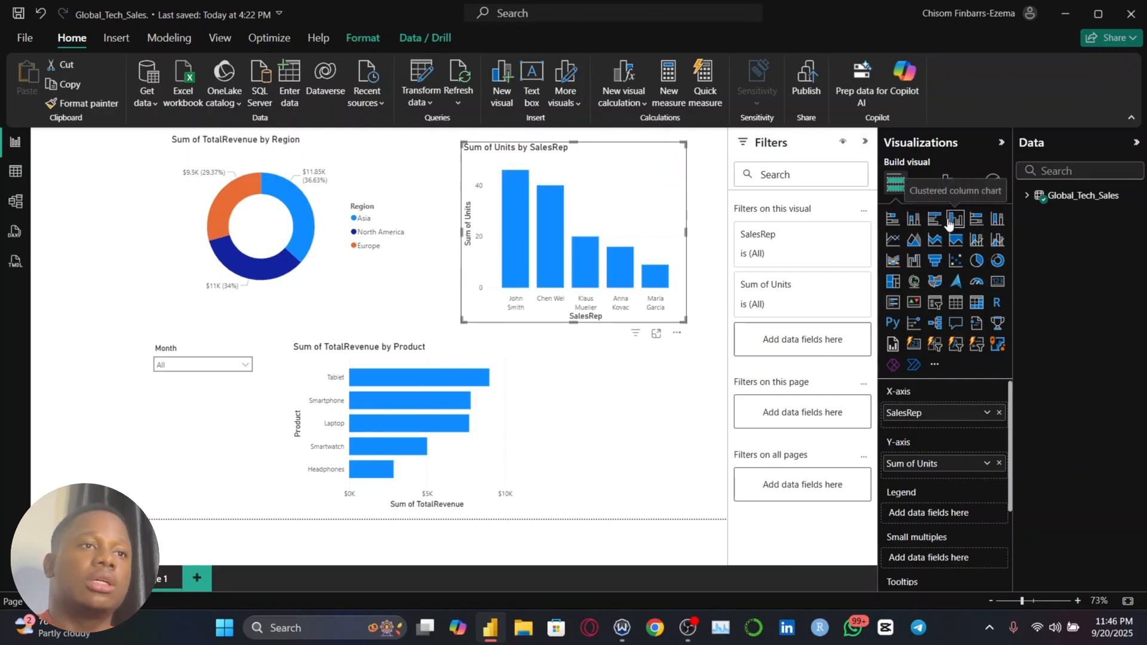
Turn off the legend of the region revenue donut and set its detail label contents to Category, data value
left_click(313, 260)
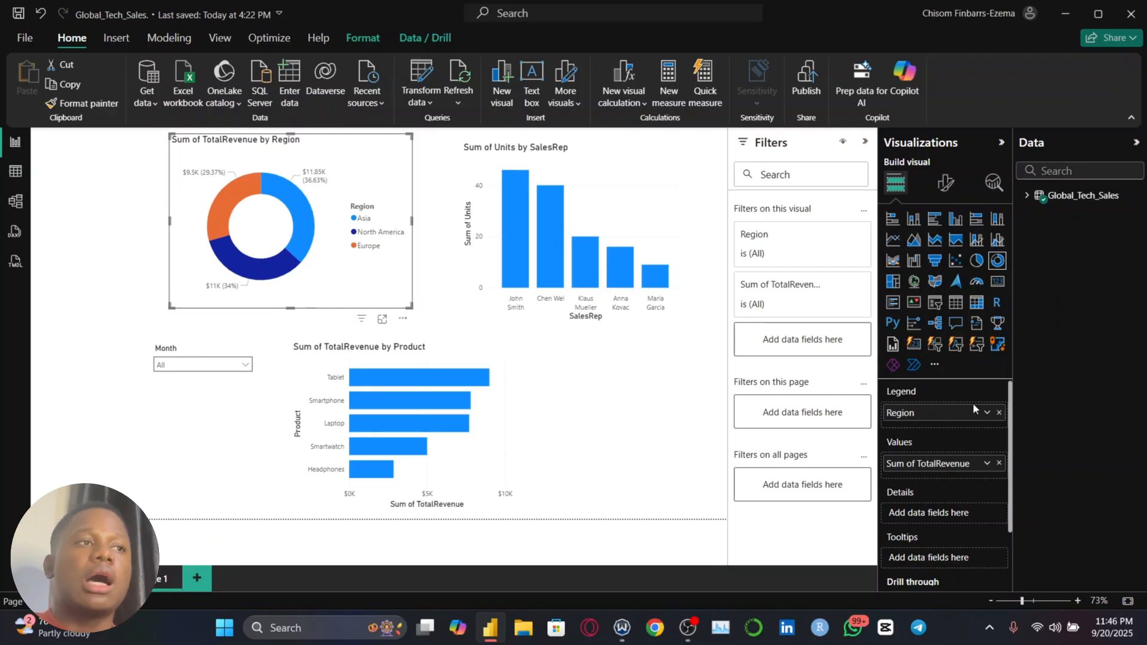
left_click(946, 183)
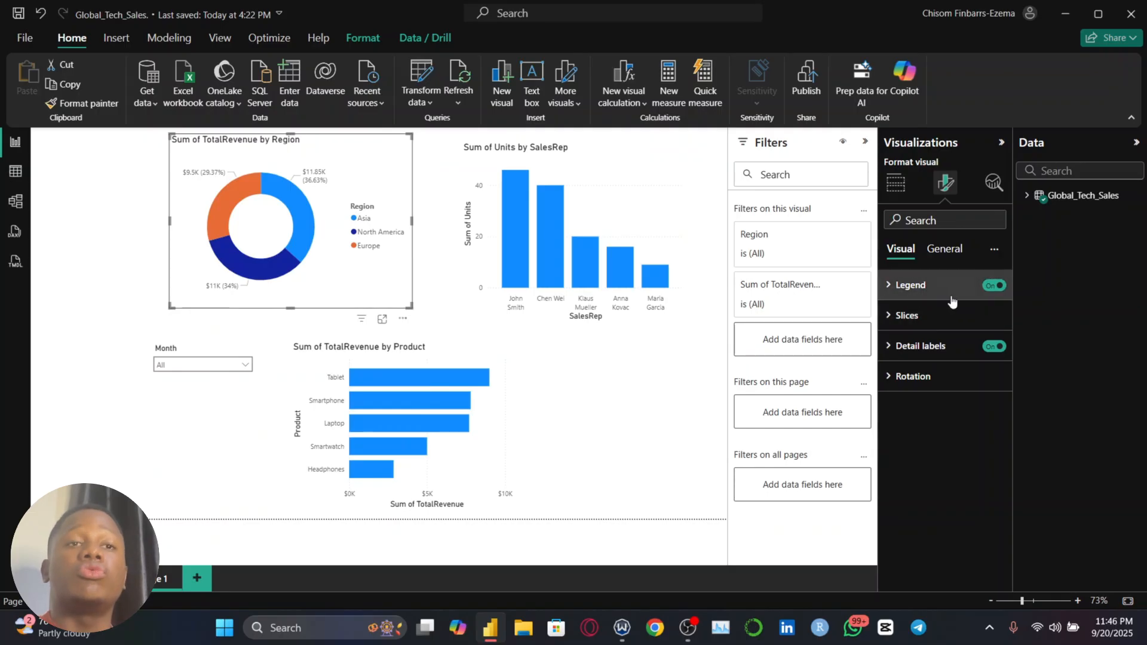
left_click(995, 285)
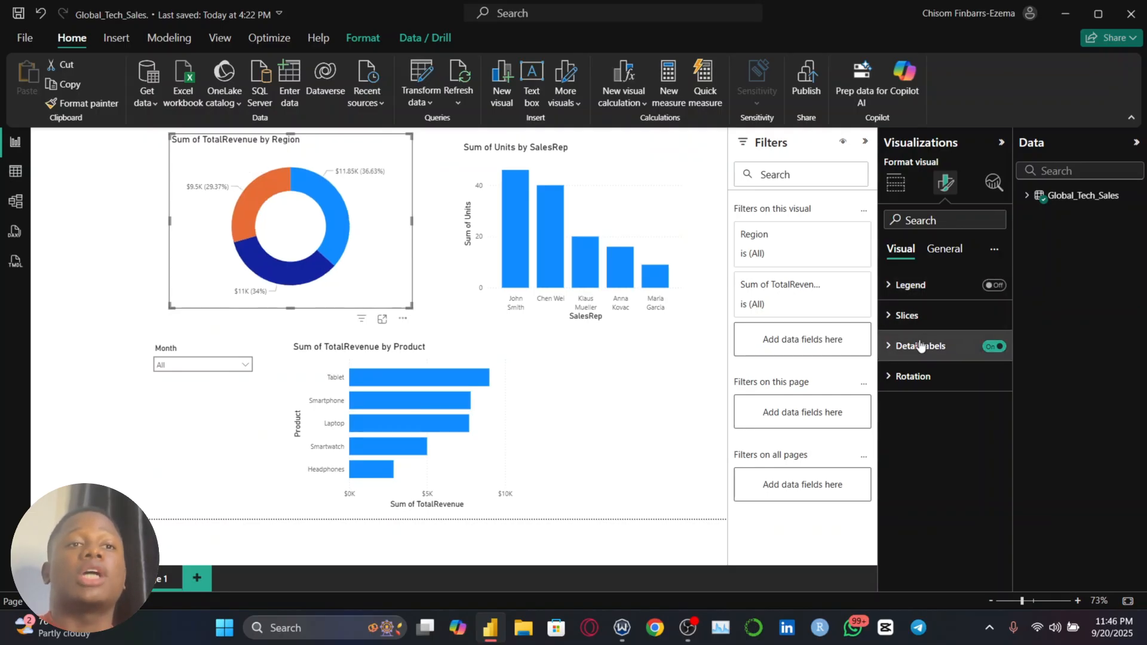
left_click(920, 347)
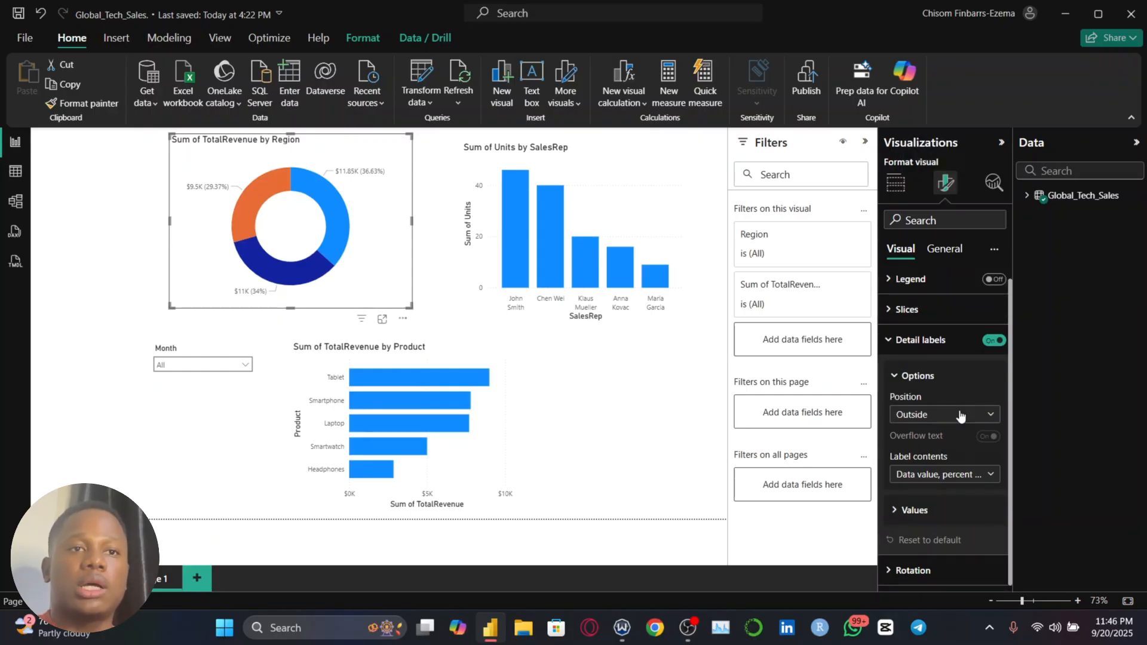
left_click(929, 474)
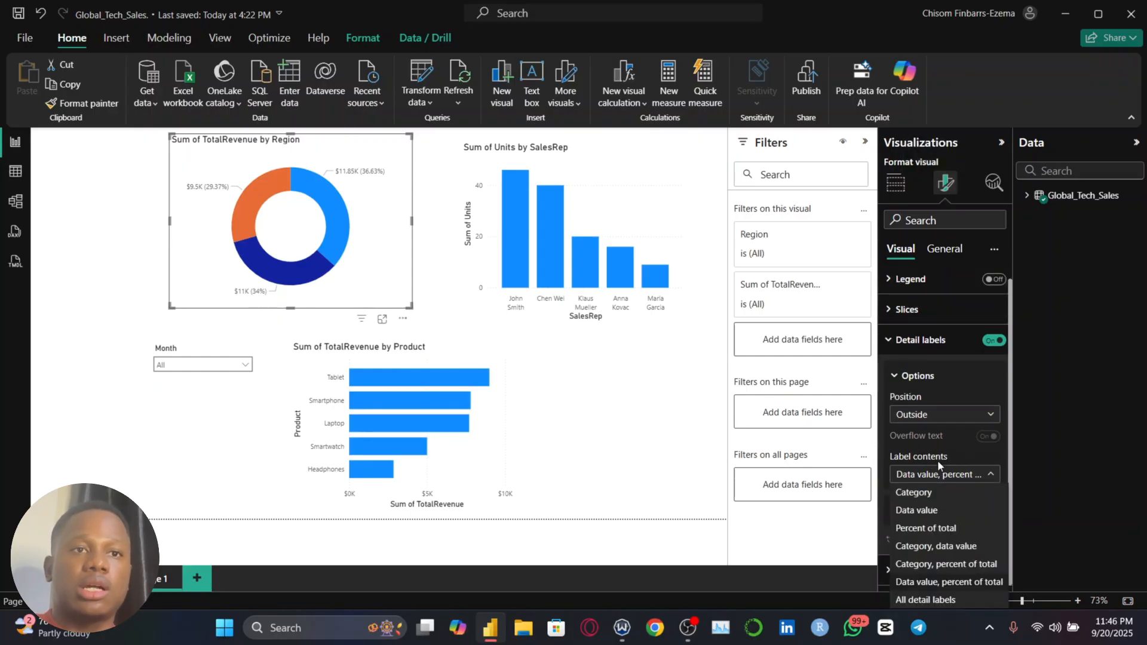
left_click(935, 546)
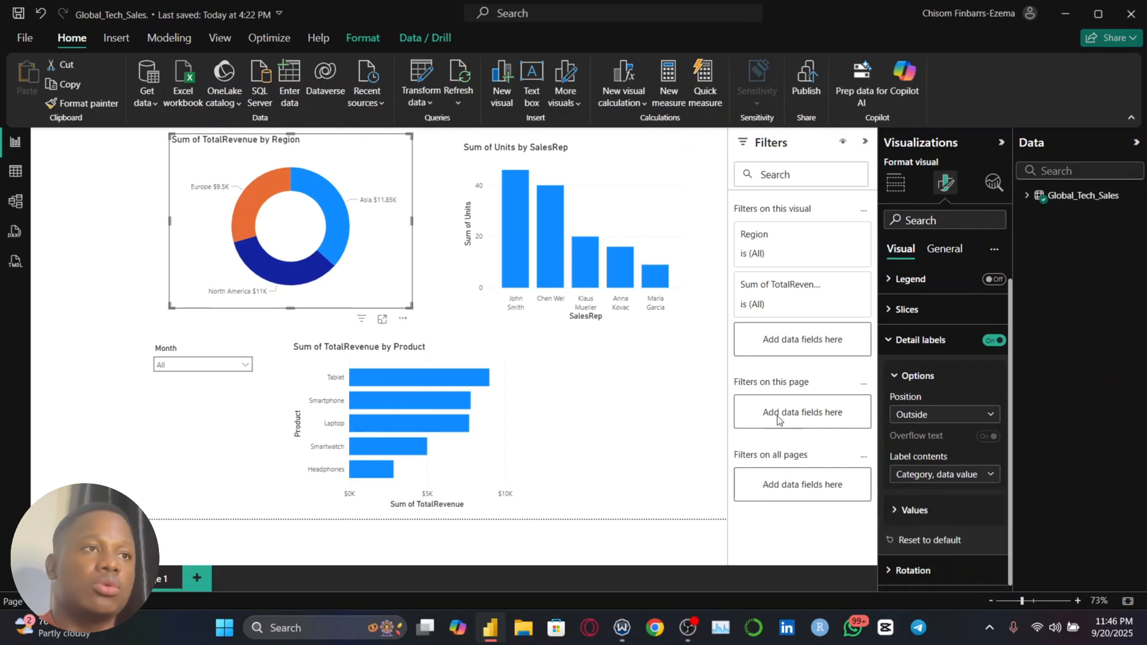
Make the region donut's detail label values bold with font size 10
left_click(915, 375)
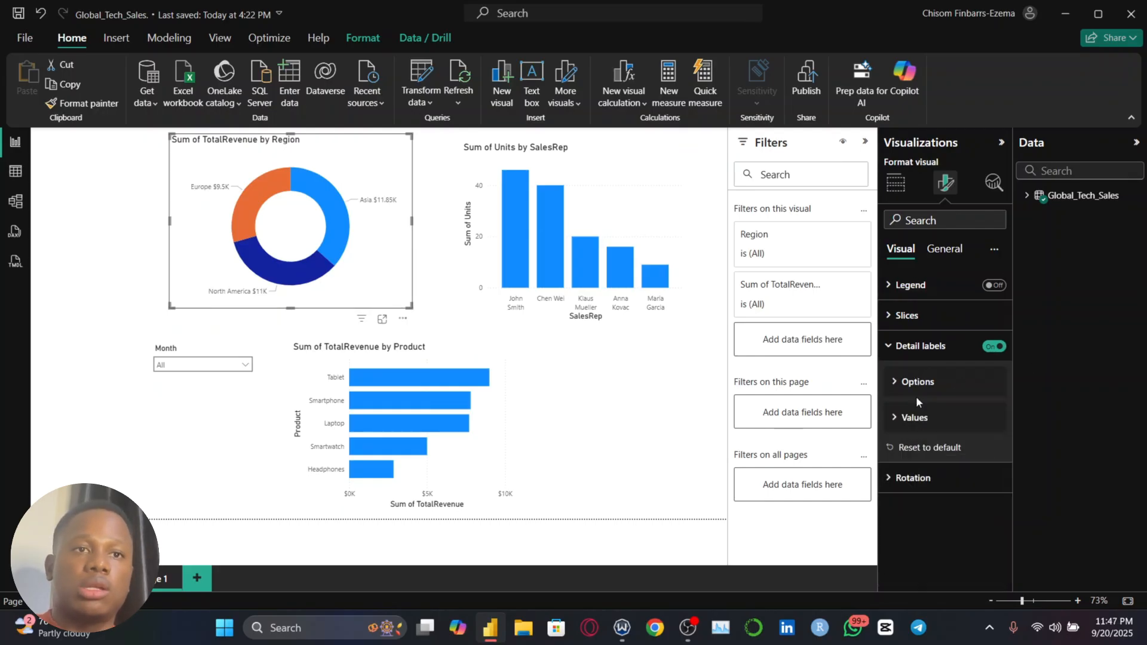
left_click(917, 418)
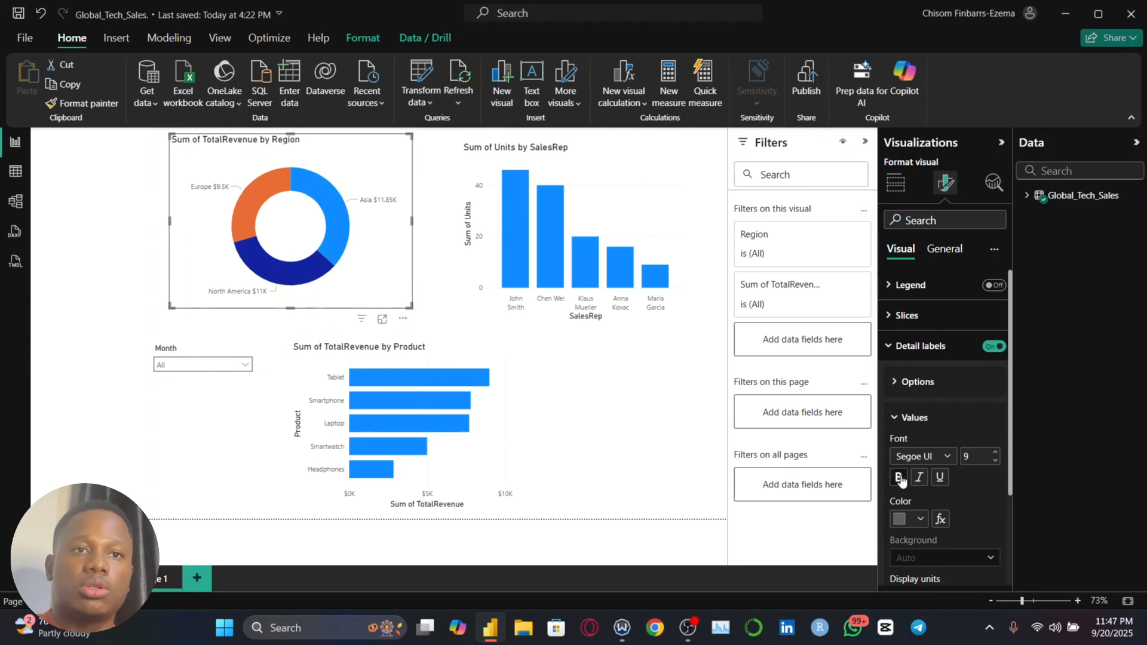
left_click(995, 453)
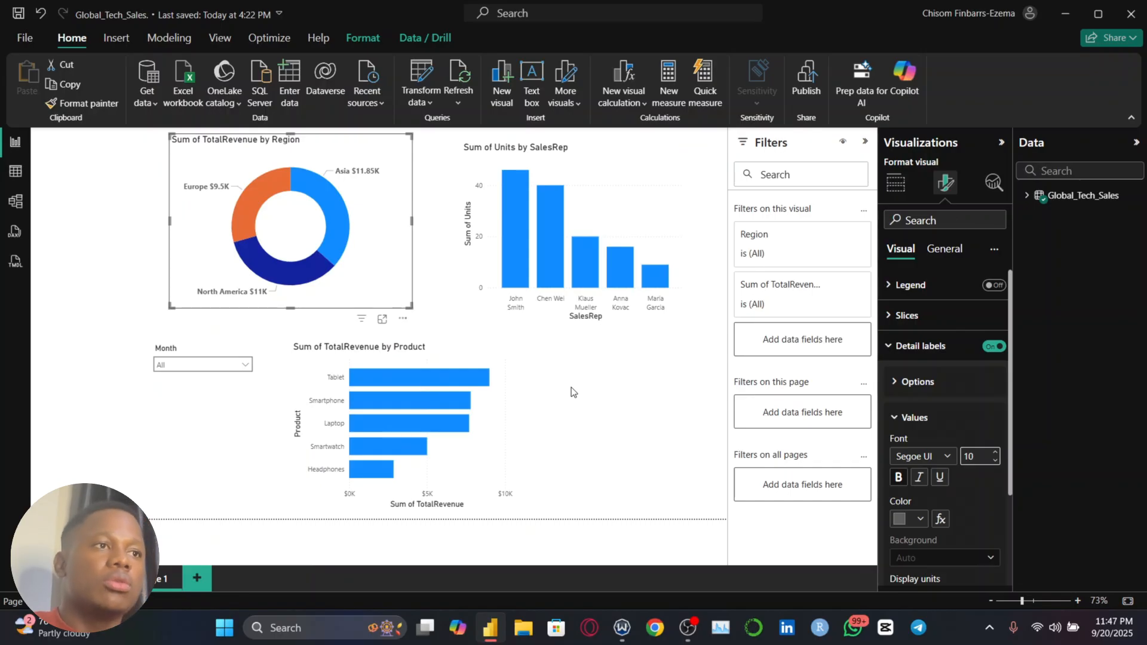
Move the revenue by product chart beneath the sales rep chart, and the Month slicer to the page's left edge beside the donut
left_click_drag(506, 343, 691, 327)
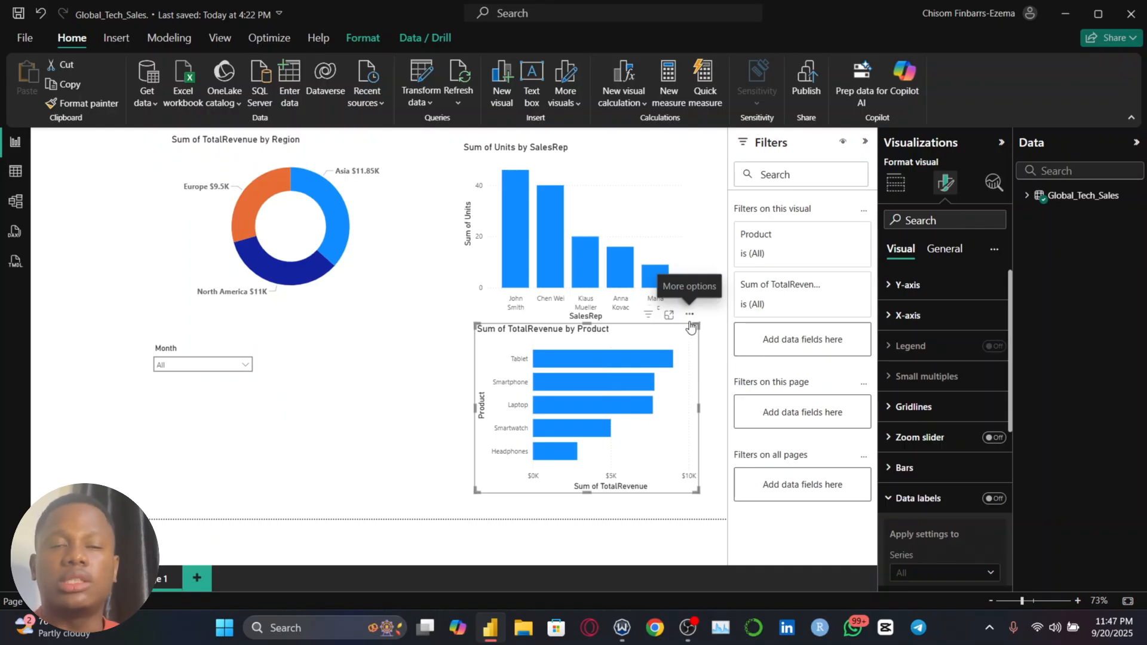
left_click(9, 168)
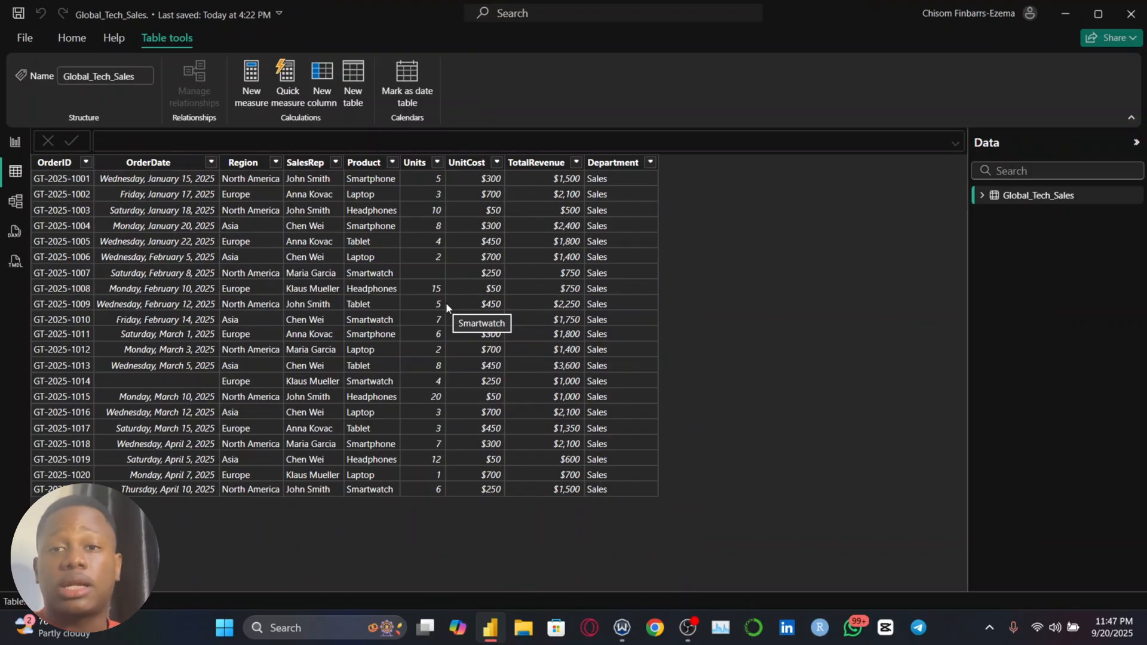
left_click(16, 143)
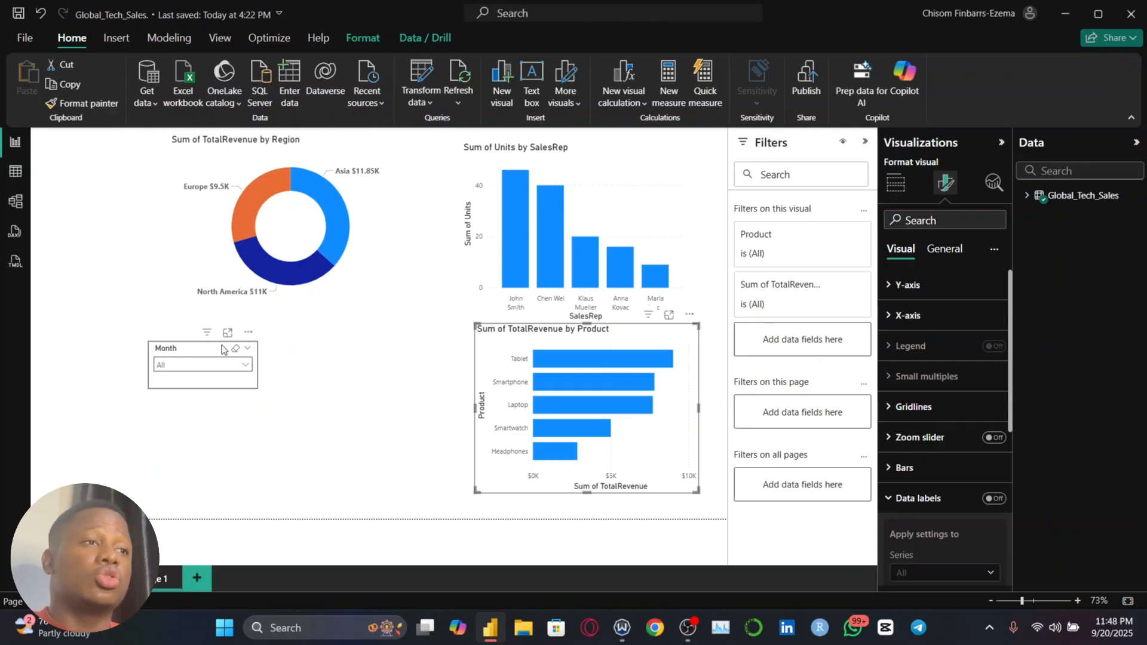
left_click_drag(222, 349, 106, 277)
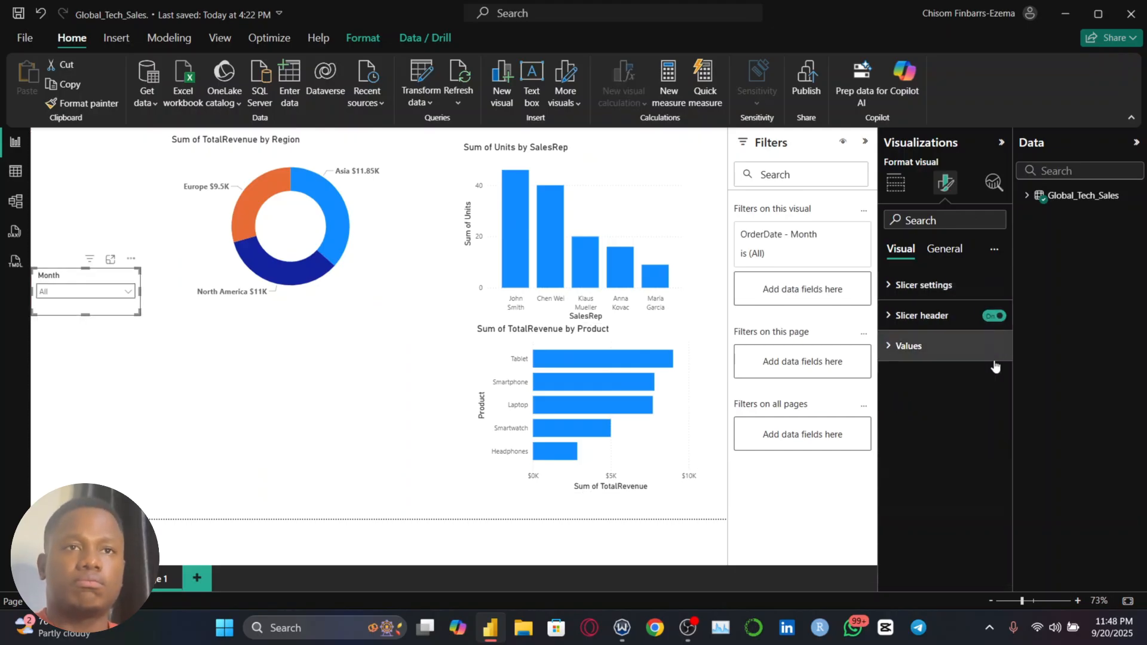
left_click(367, 429)
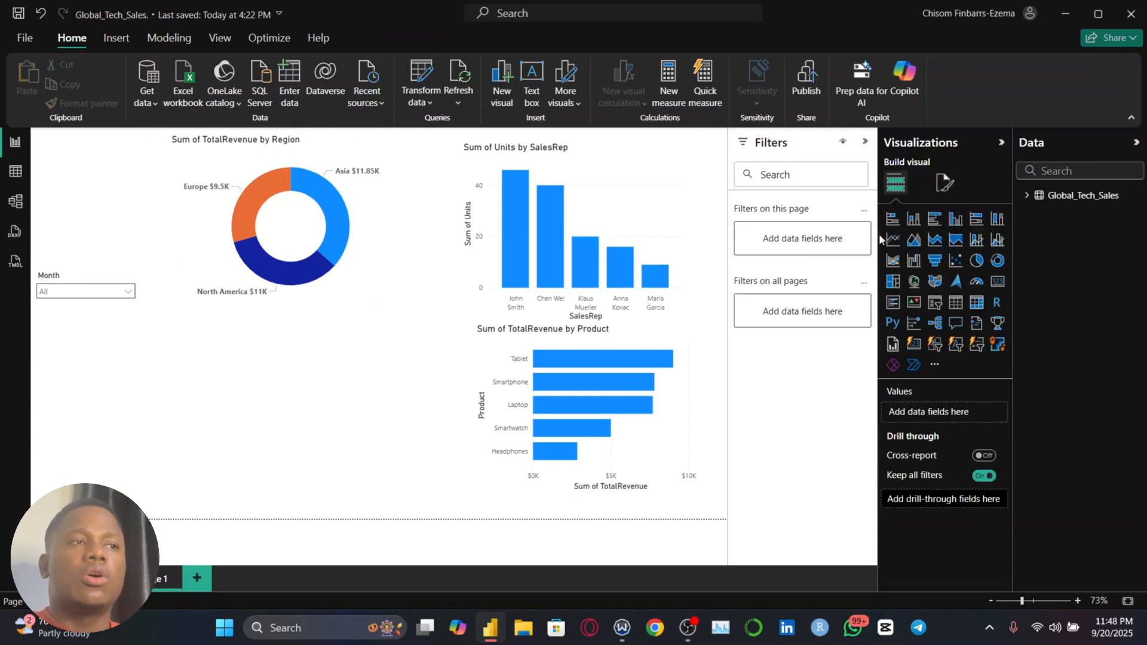
Add a line chart below the region donut with OrderDate on the X-axis and TotalRevenue on the Y-axis
left_click(1026, 196)
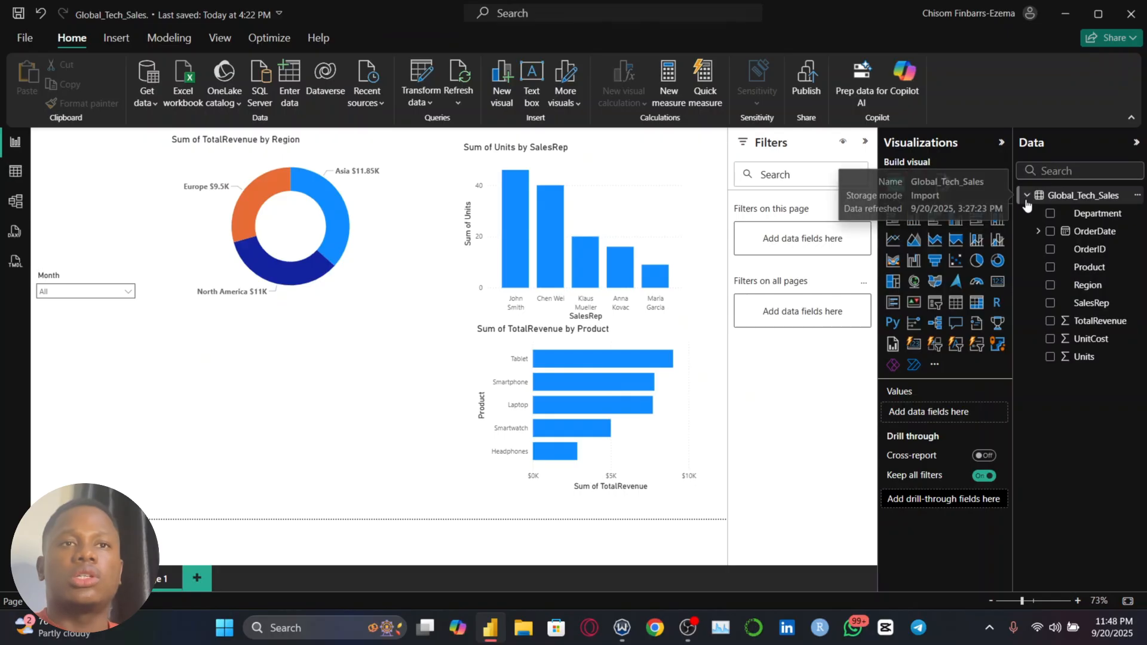
left_click(901, 240)
left_click_drag(96, 422, 210, 401)
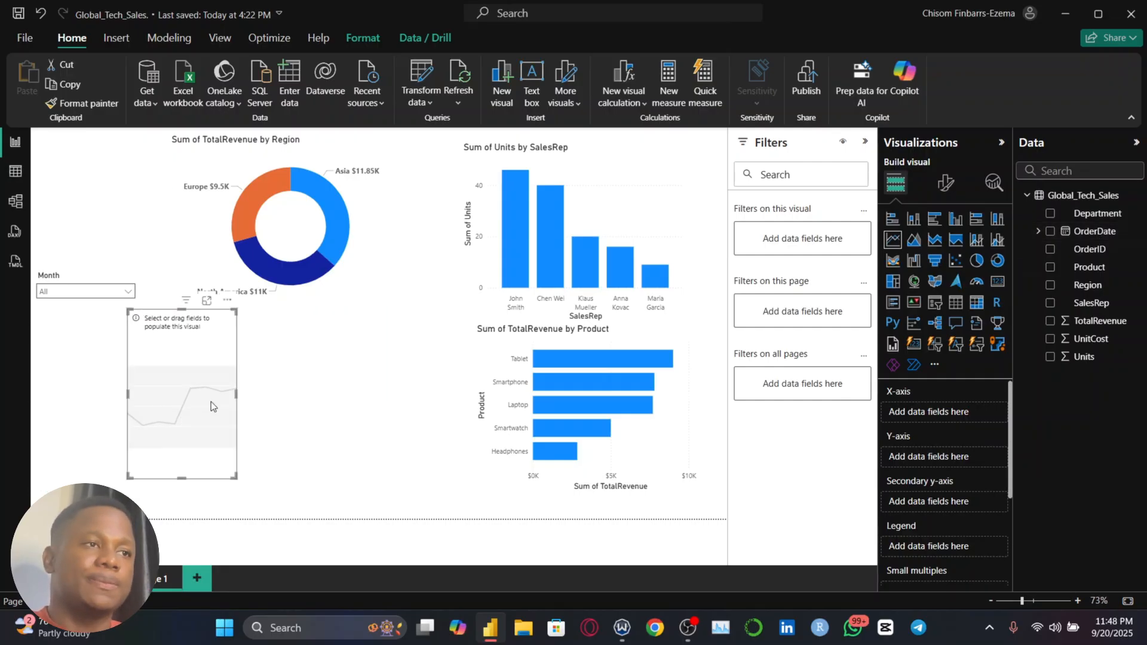
left_click(1050, 233)
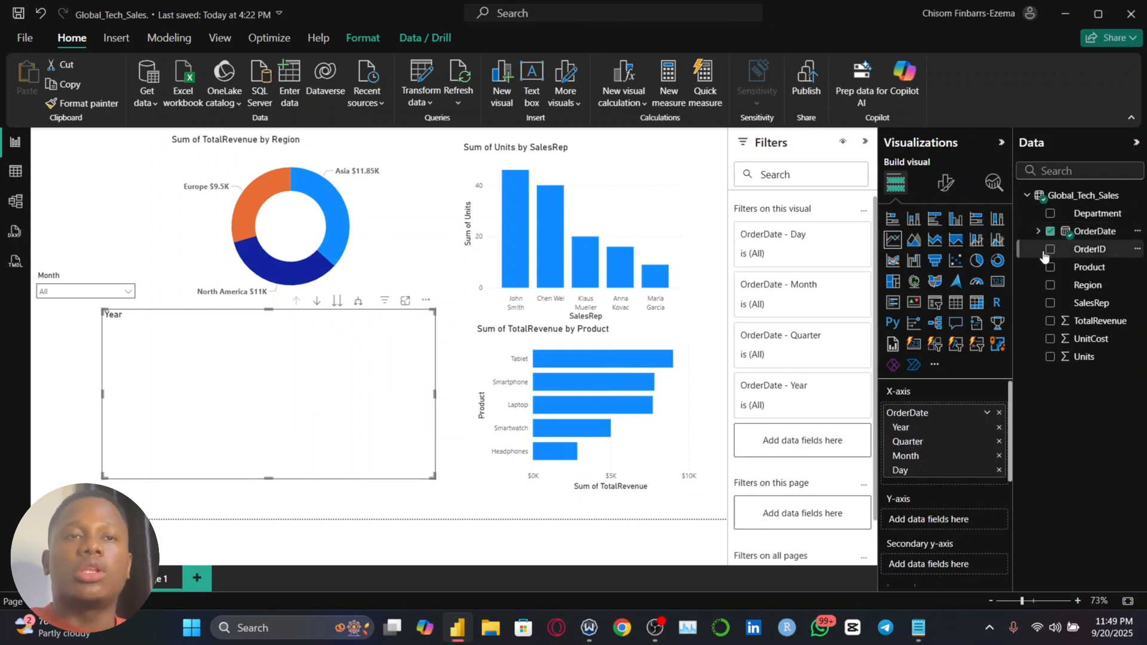
left_click(1051, 323)
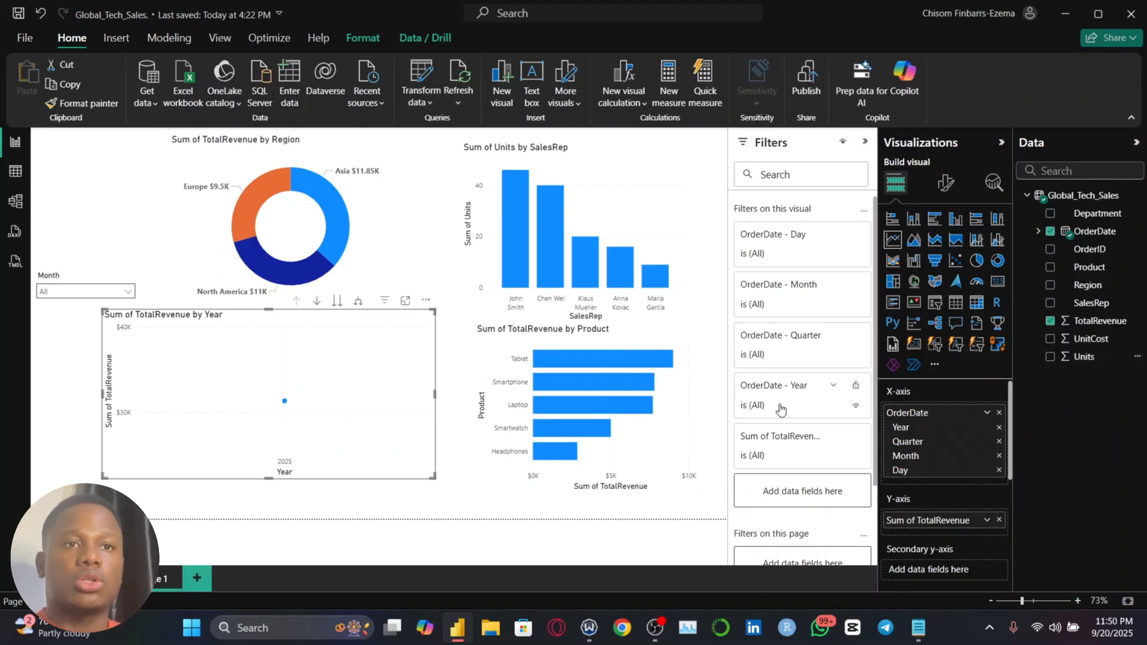
Change the line chart's X-axis from the Date Hierarchy to plain OrderDate values
left_click(1038, 231)
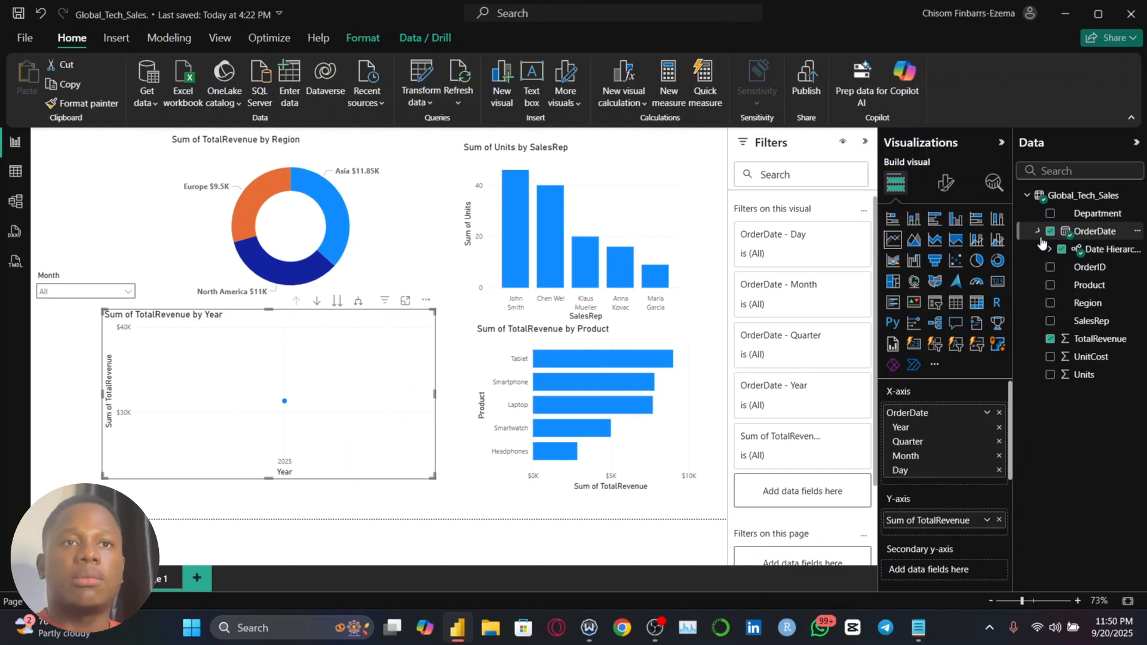
left_click(1049, 249)
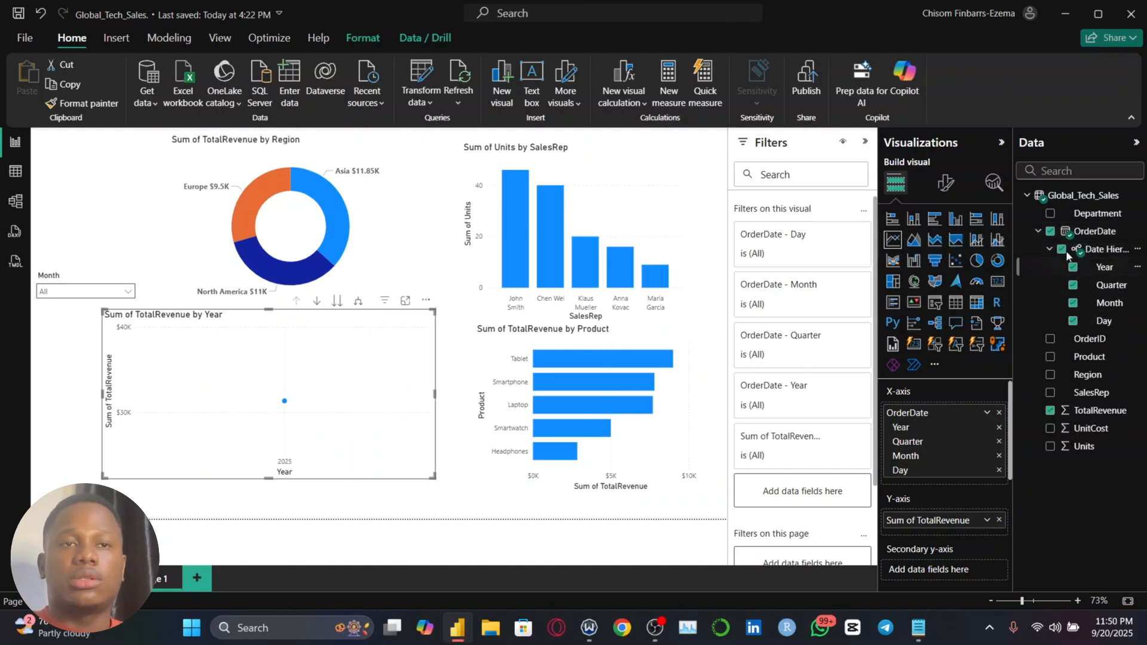
right_click(971, 416)
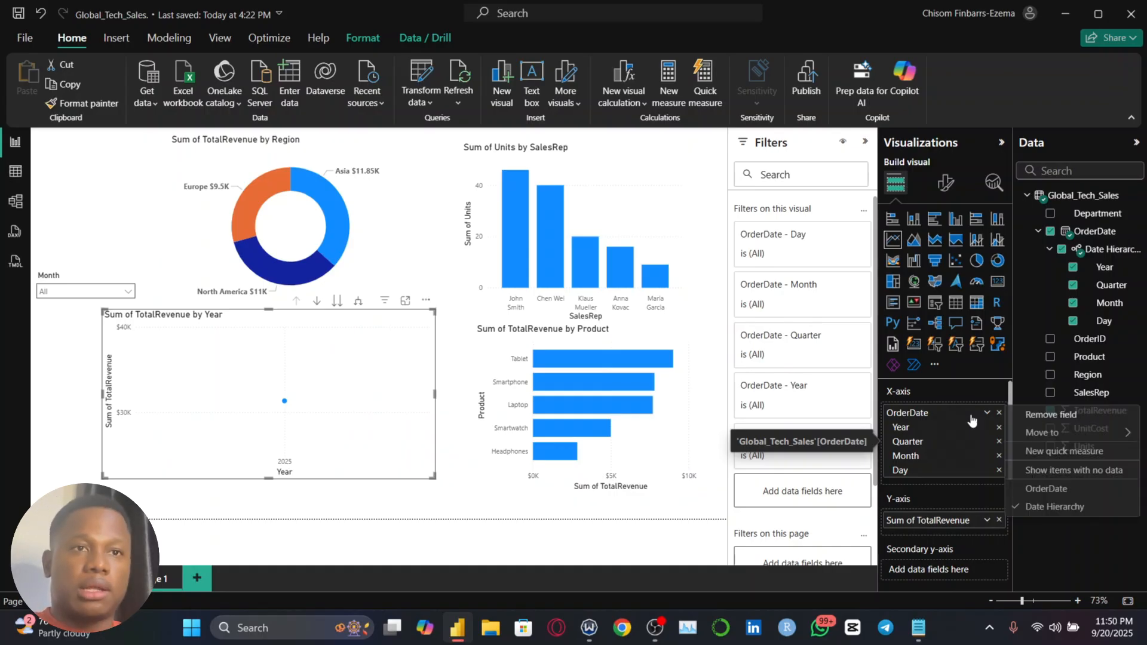
left_click(1054, 496)
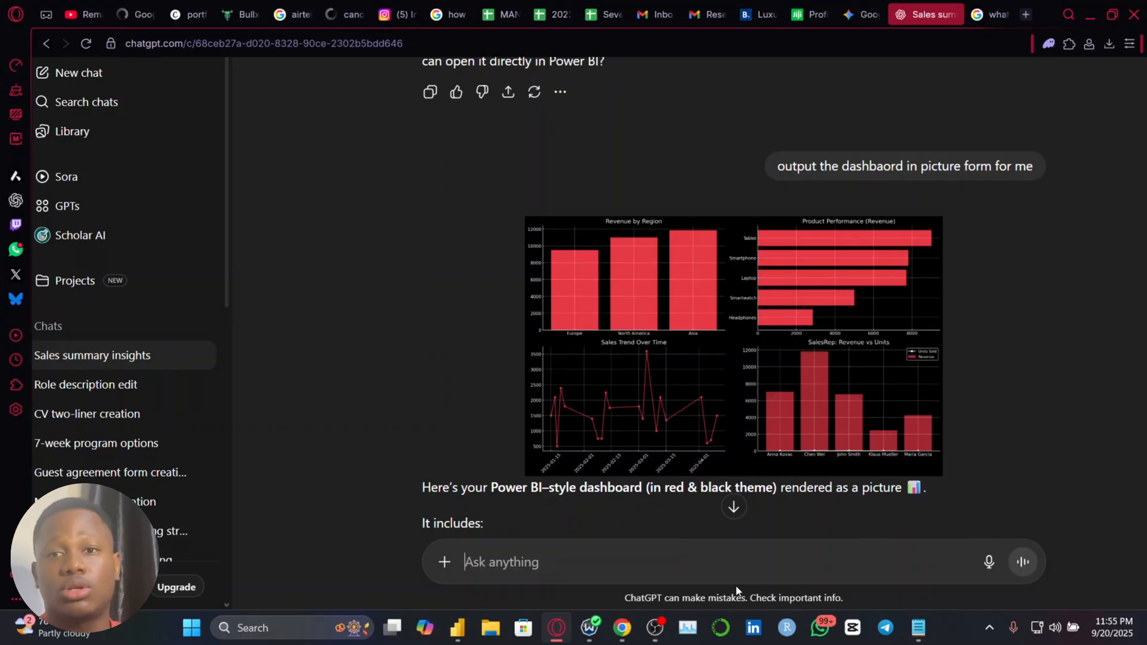
Switch back to the Global_Tech_Sales report in Power BI and set the page's canvas background to black with 0% transparency
left_click(465, 628)
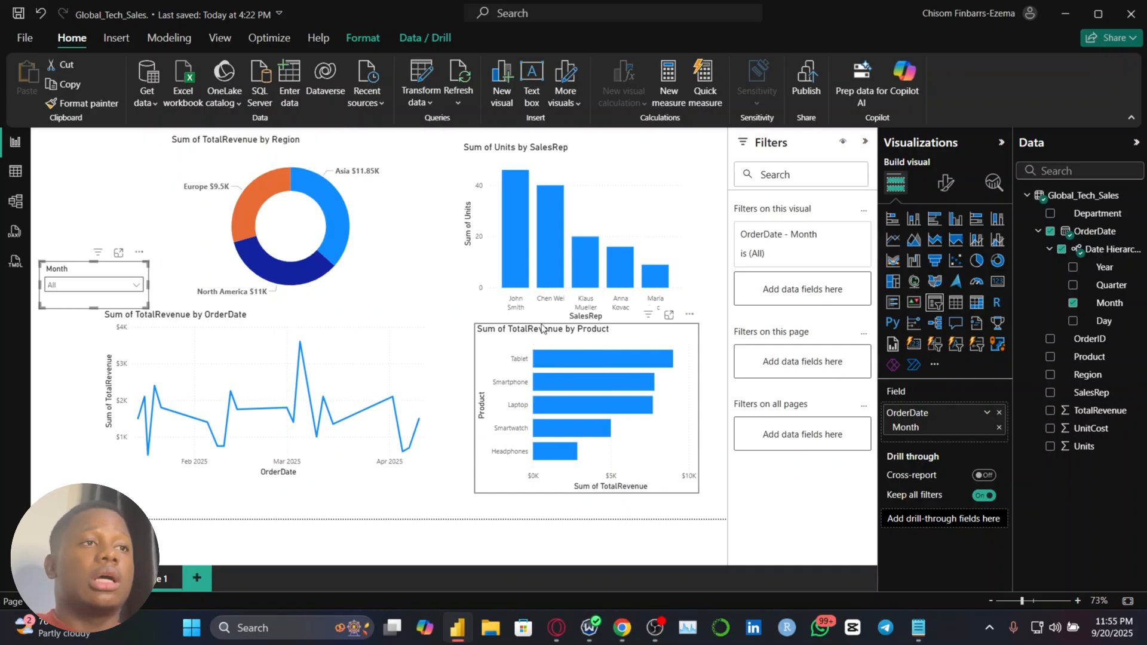
left_click(136, 229)
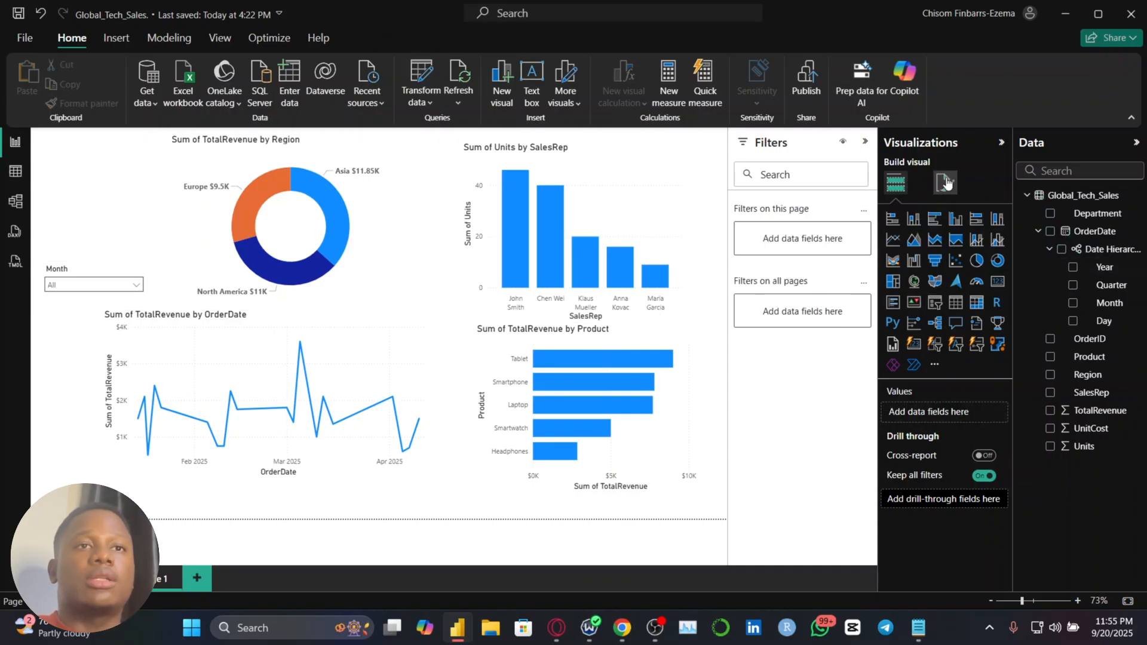
left_click(945, 182)
left_click(940, 319)
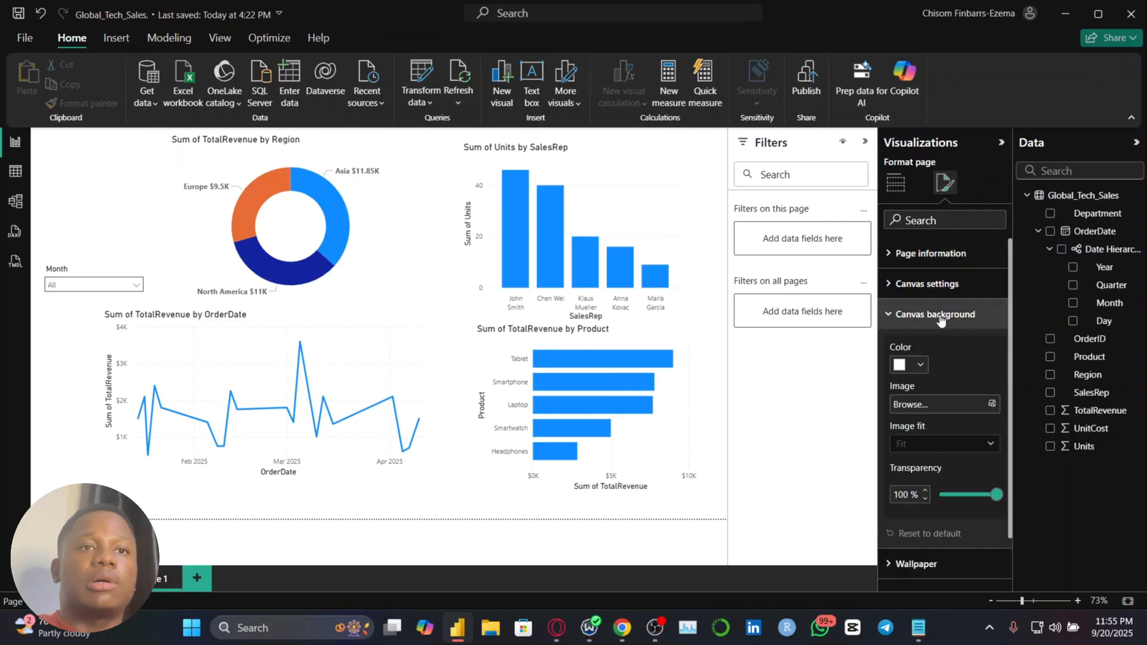
left_click(921, 367)
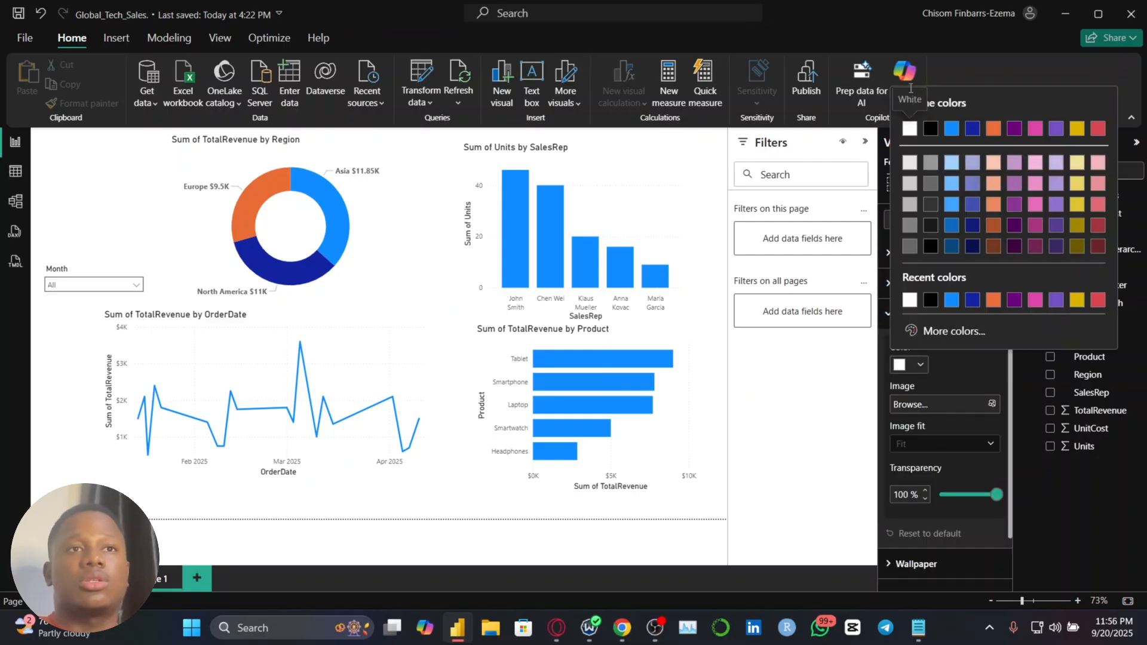
left_click(930, 128)
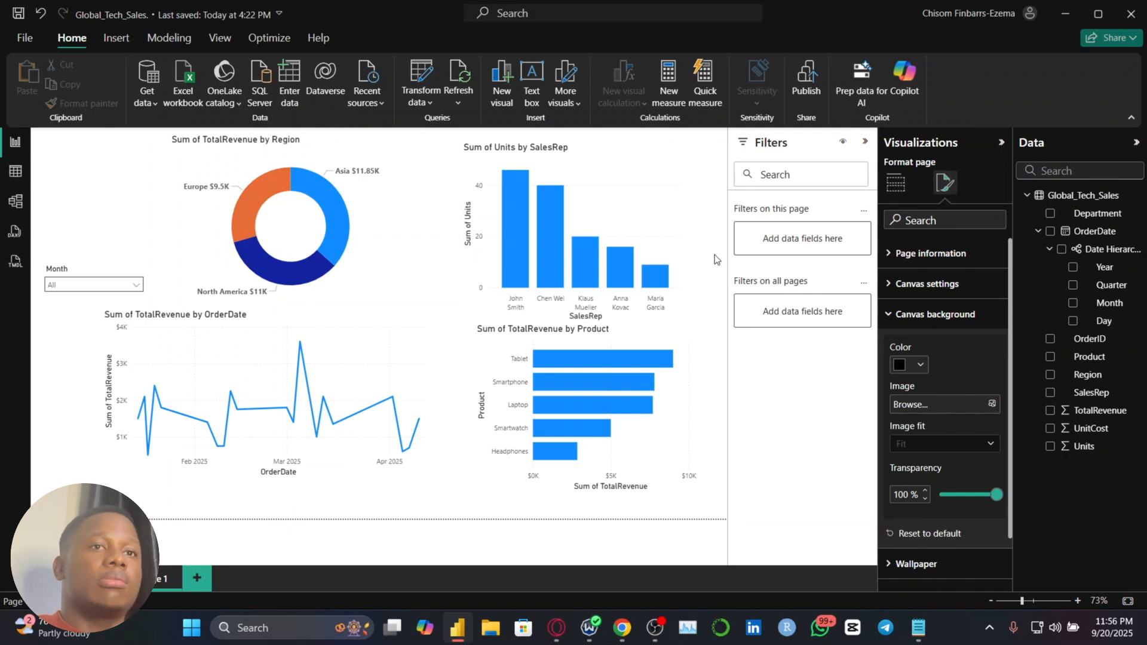
left_click_drag(997, 495, 878, 482)
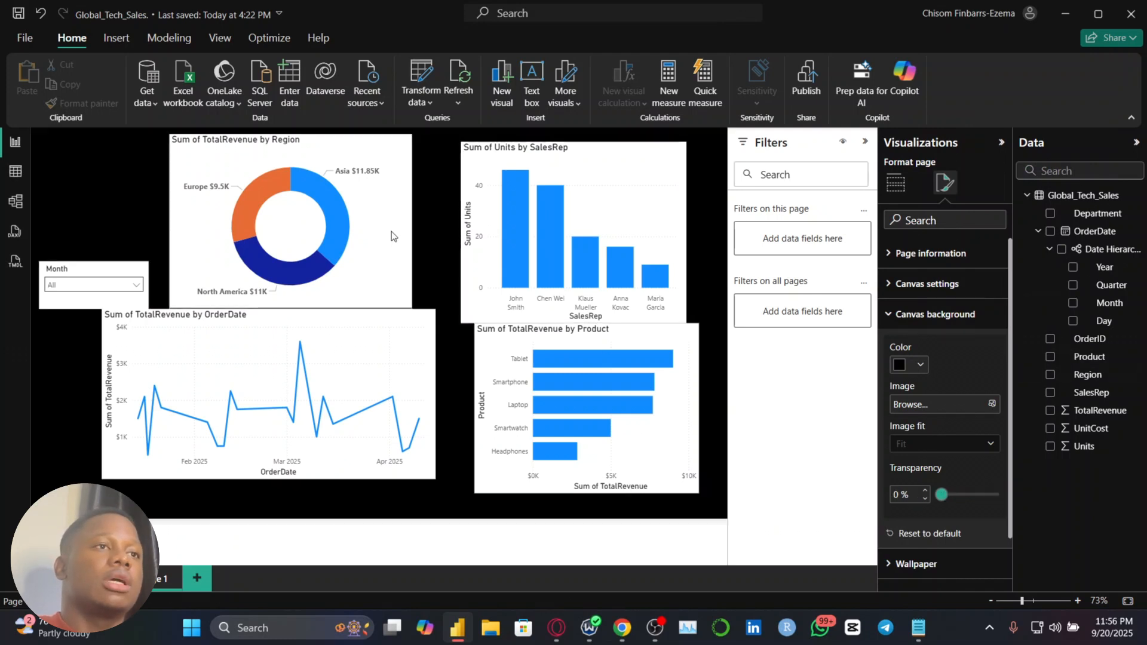
Turn off the background of the TotalRevenue by Region donut chart
left_click(392, 231)
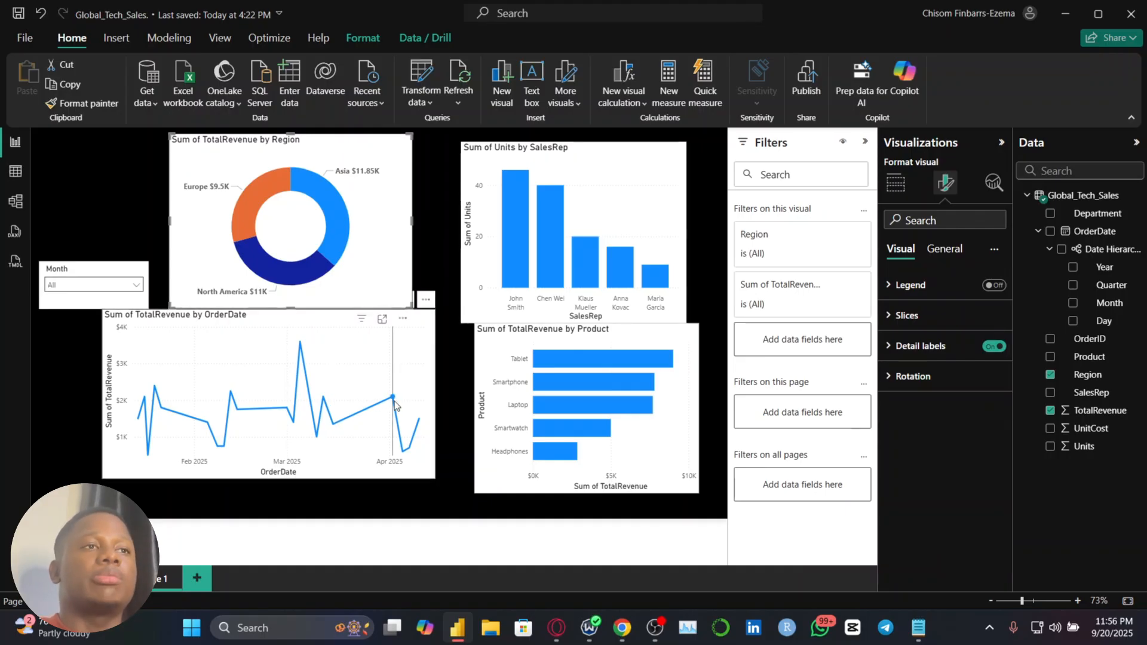
left_click(944, 248)
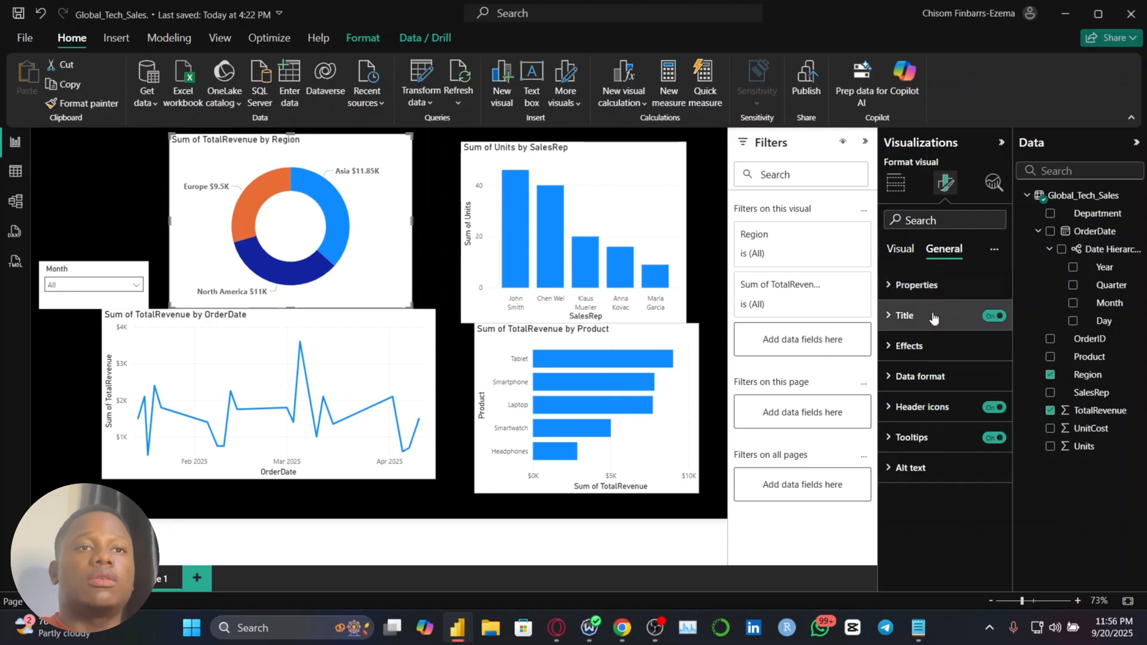
left_click(930, 346)
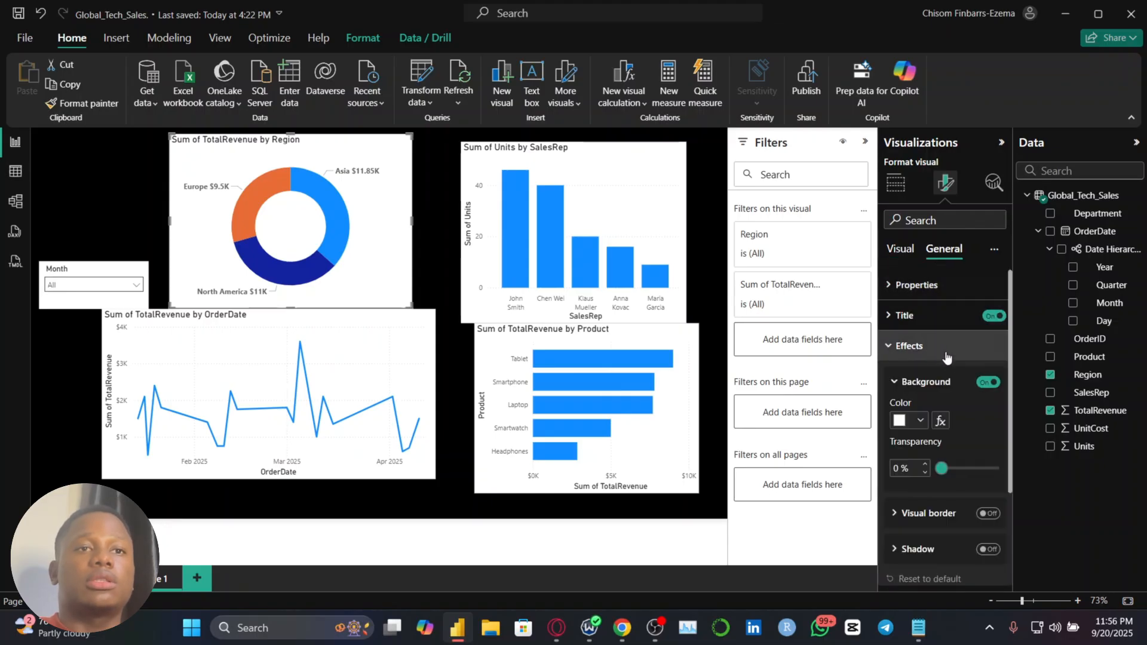
left_click(989, 383)
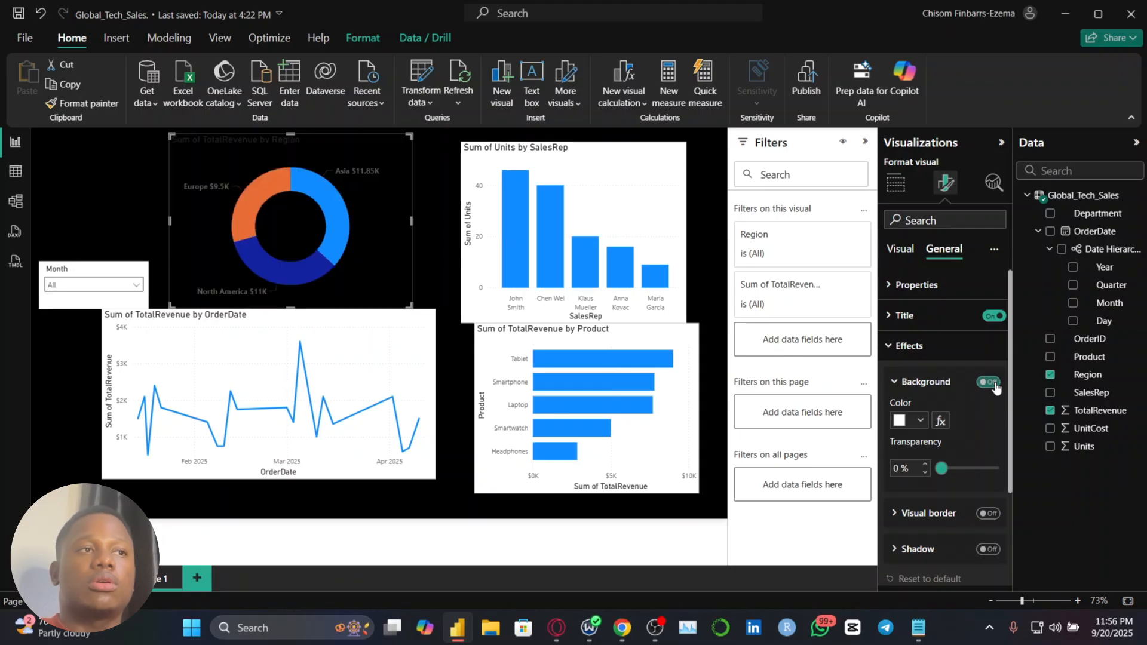
Turn off the backgrounds of the Units by SalesRep, TotalRevenue by Product and TotalRevenue by OrderDate charts
left_click(668, 223)
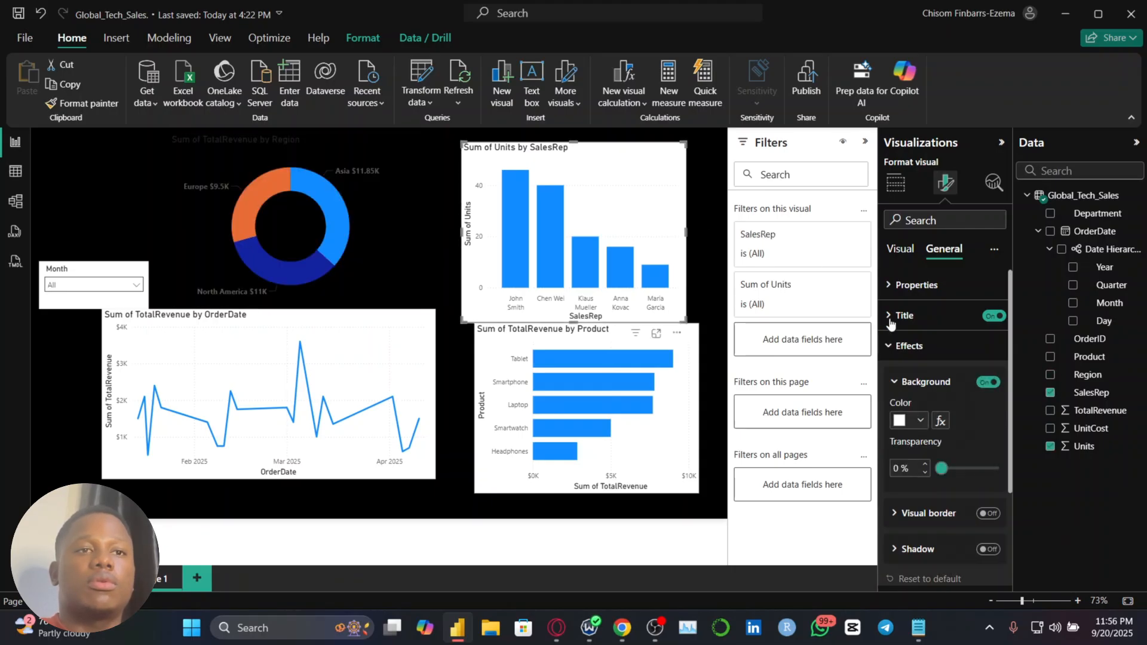
left_click(988, 382)
left_click(682, 383)
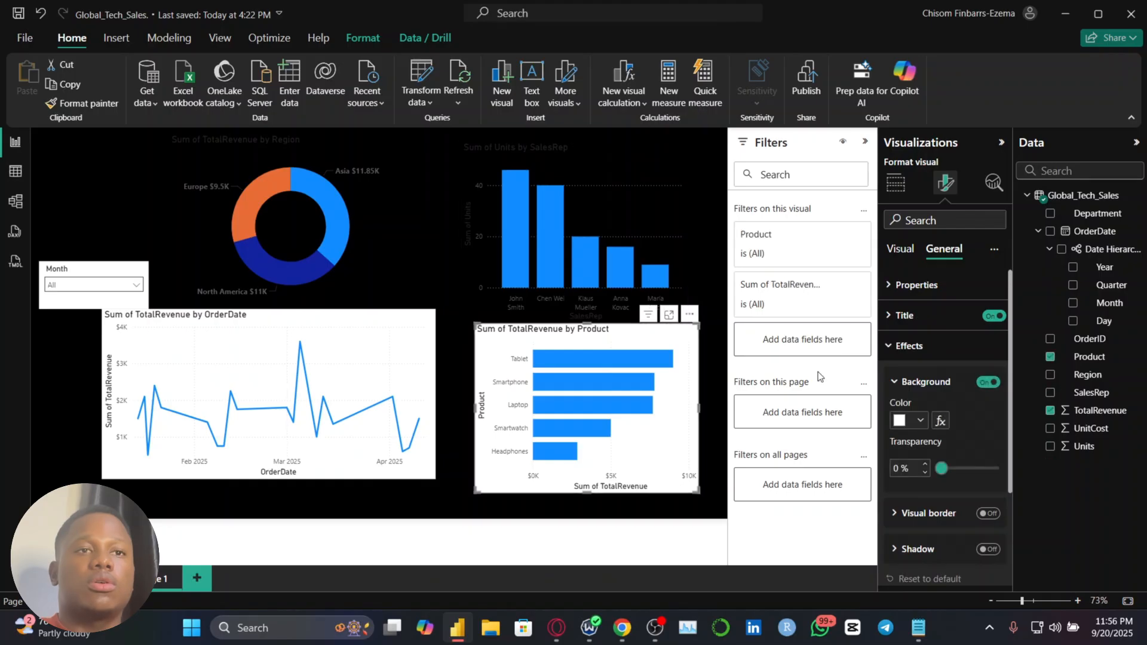
left_click(992, 383)
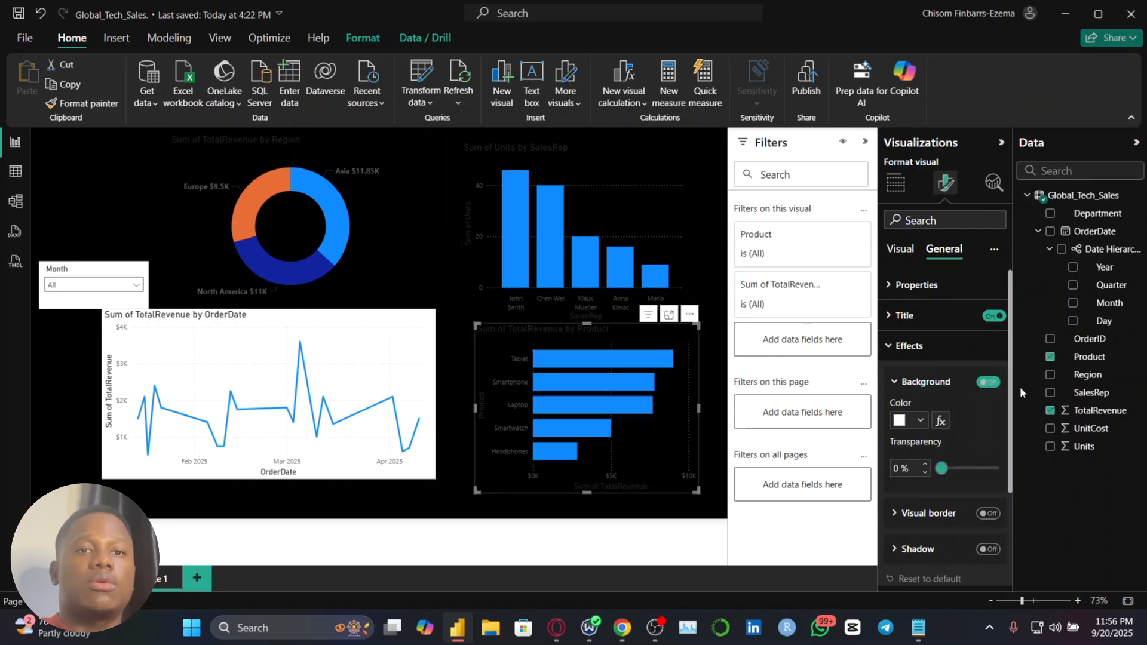
left_click(426, 345)
left_click(989, 383)
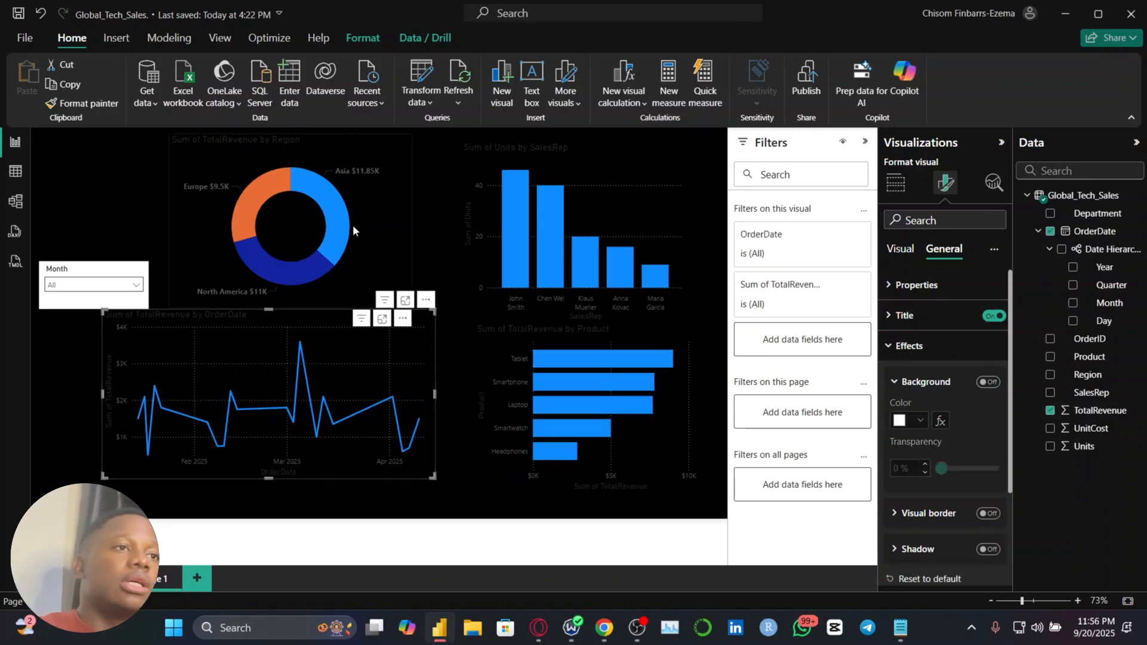
Set the column color of the Units by SalesRep chart to the custom red #FF170F for all categories
left_click(561, 224)
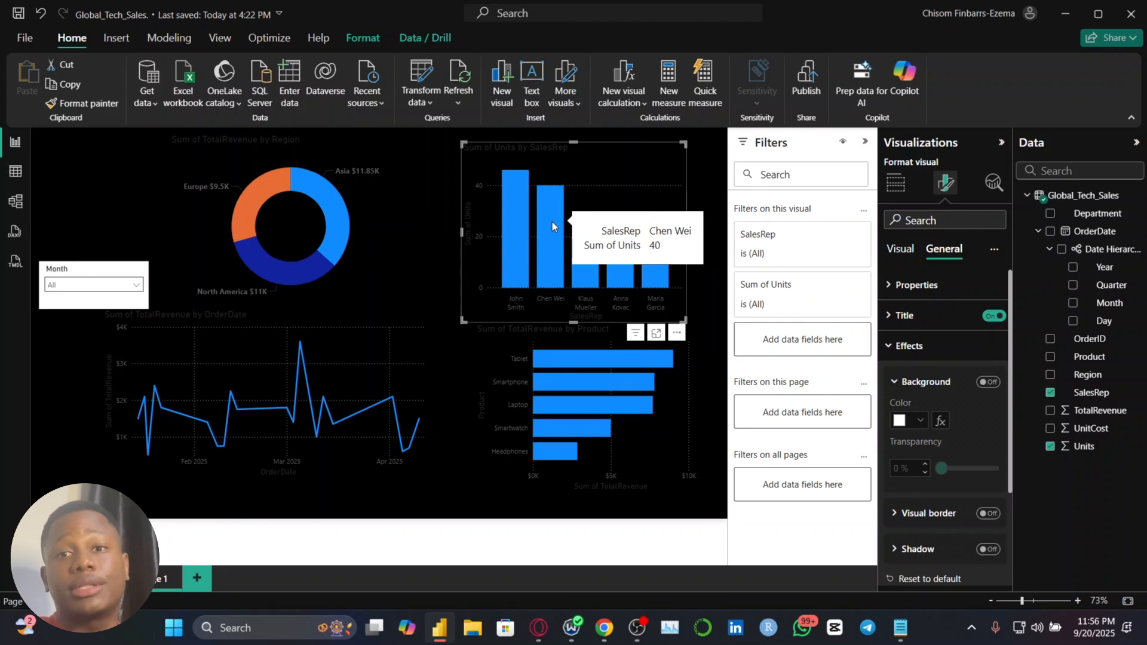
left_click(900, 248)
left_click(934, 468)
scroll(938, 468, "down", 5)
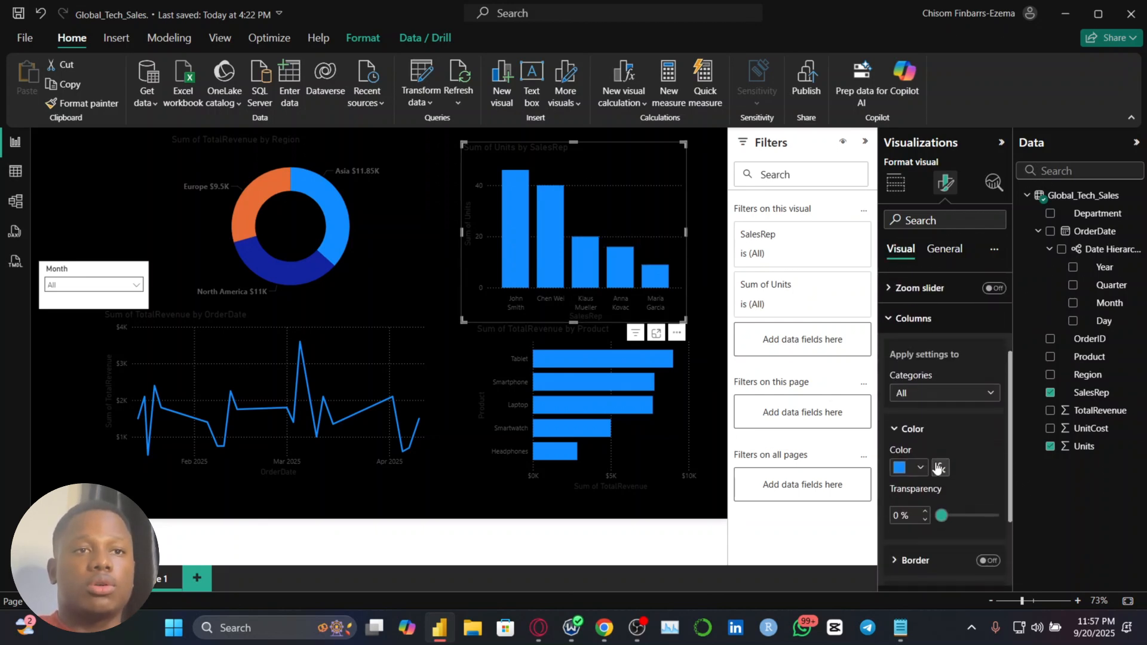
left_click(919, 468)
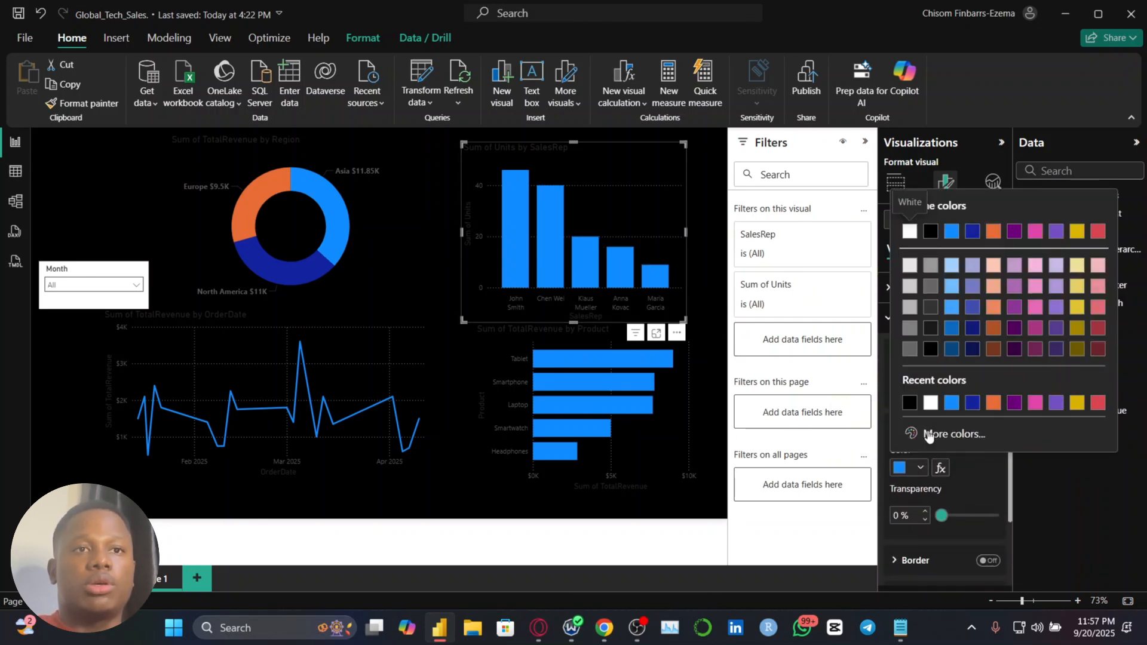
left_click(929, 434)
left_click(913, 391)
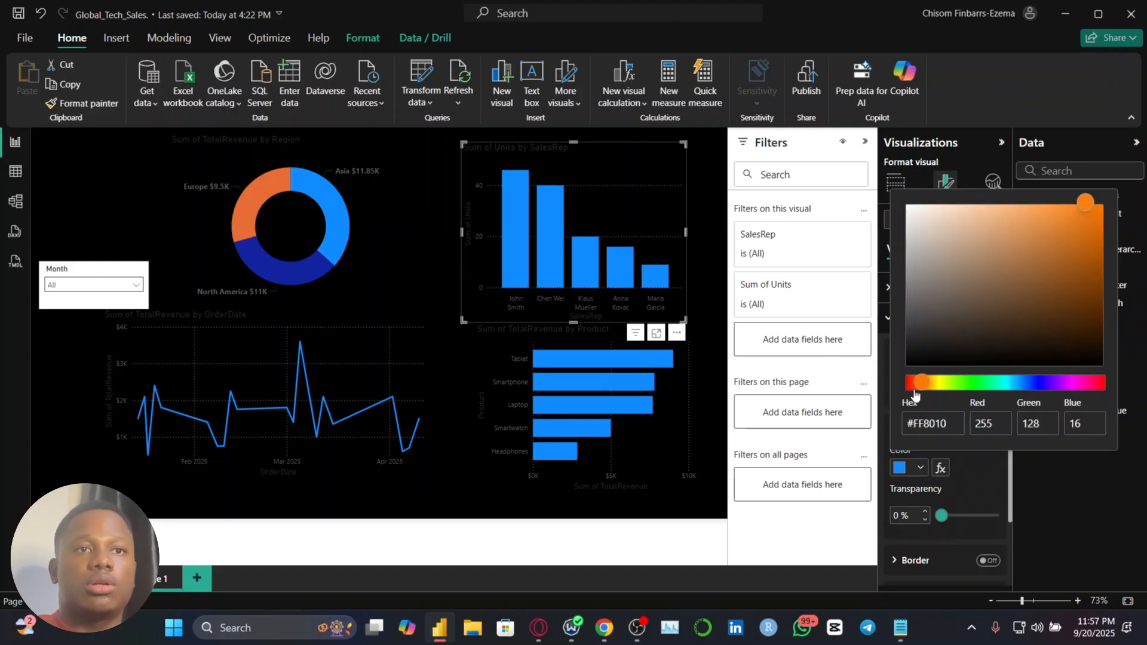
left_click(901, 392)
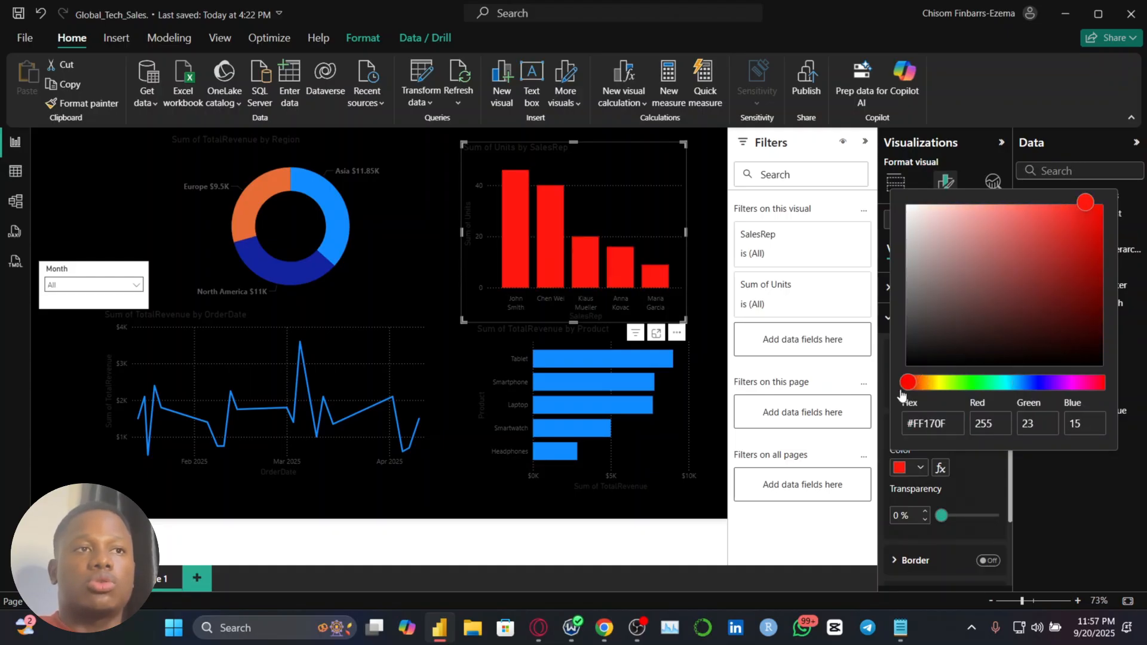
left_click(960, 479)
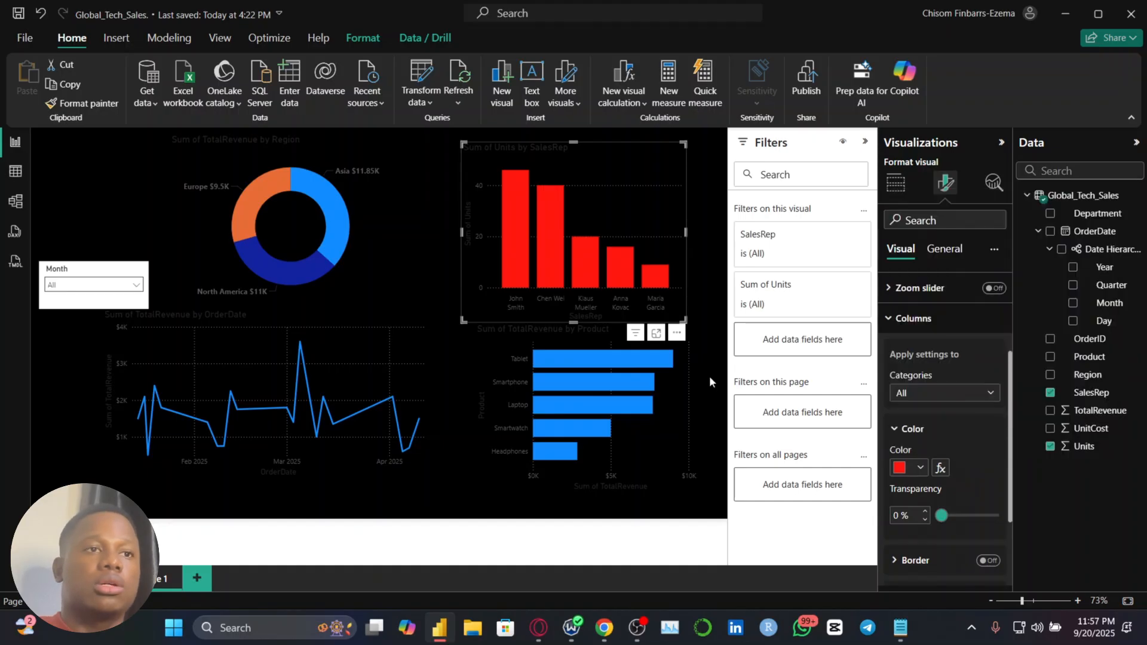
Apply the same recent red to all bars of the TotalRevenue by Product chart
left_click(682, 446)
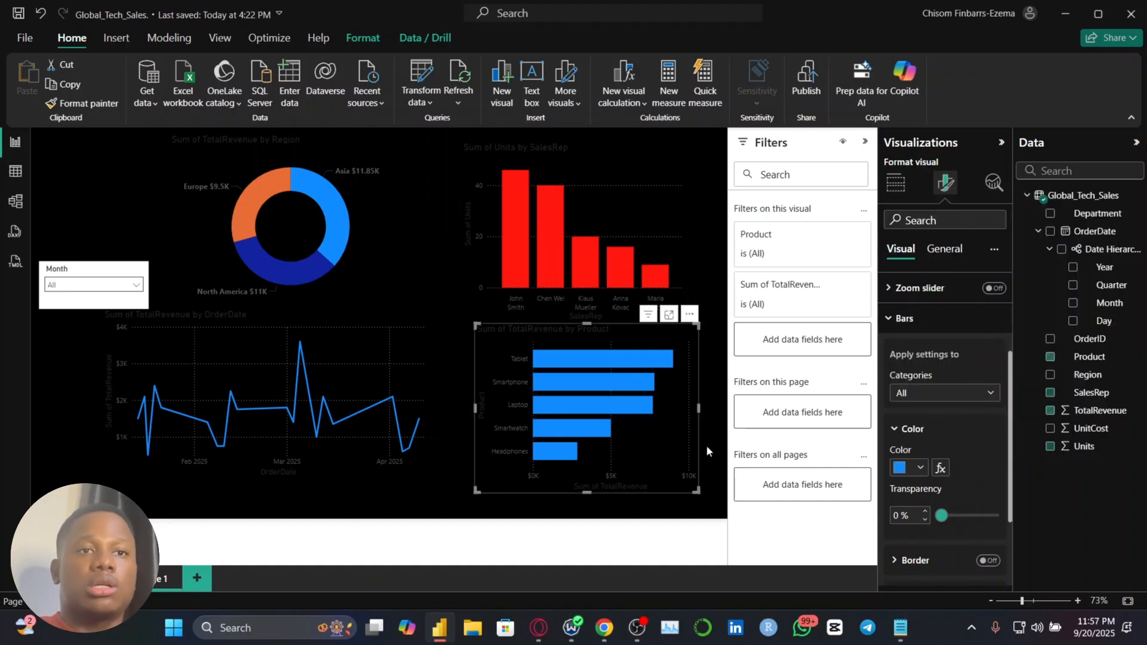
left_click(916, 467)
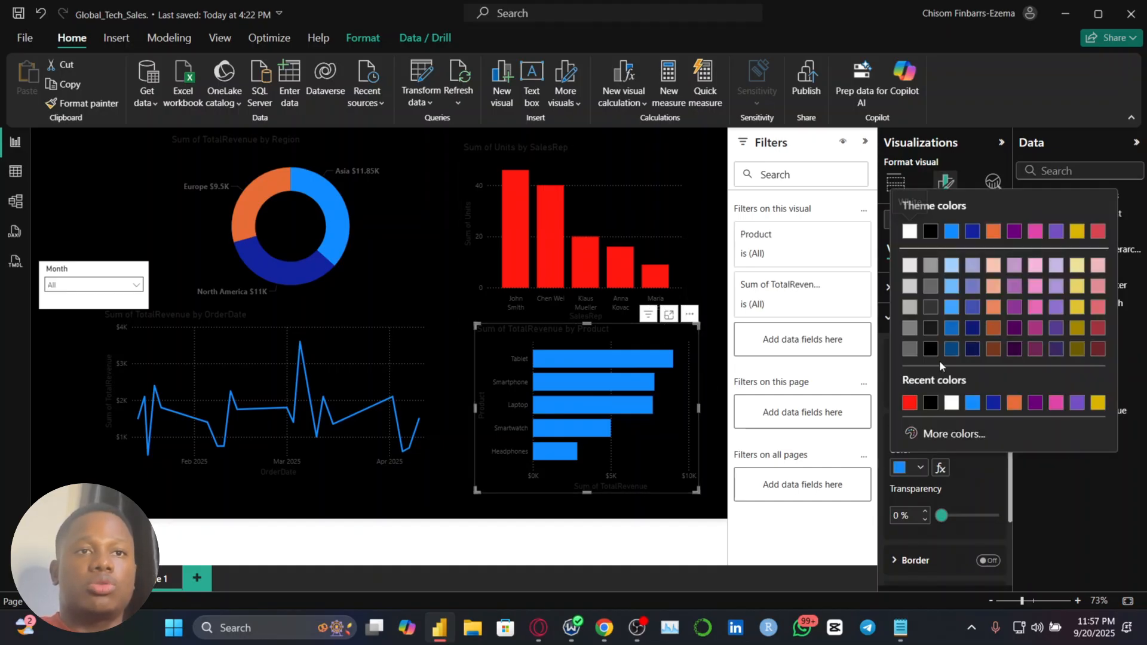
left_click(905, 411)
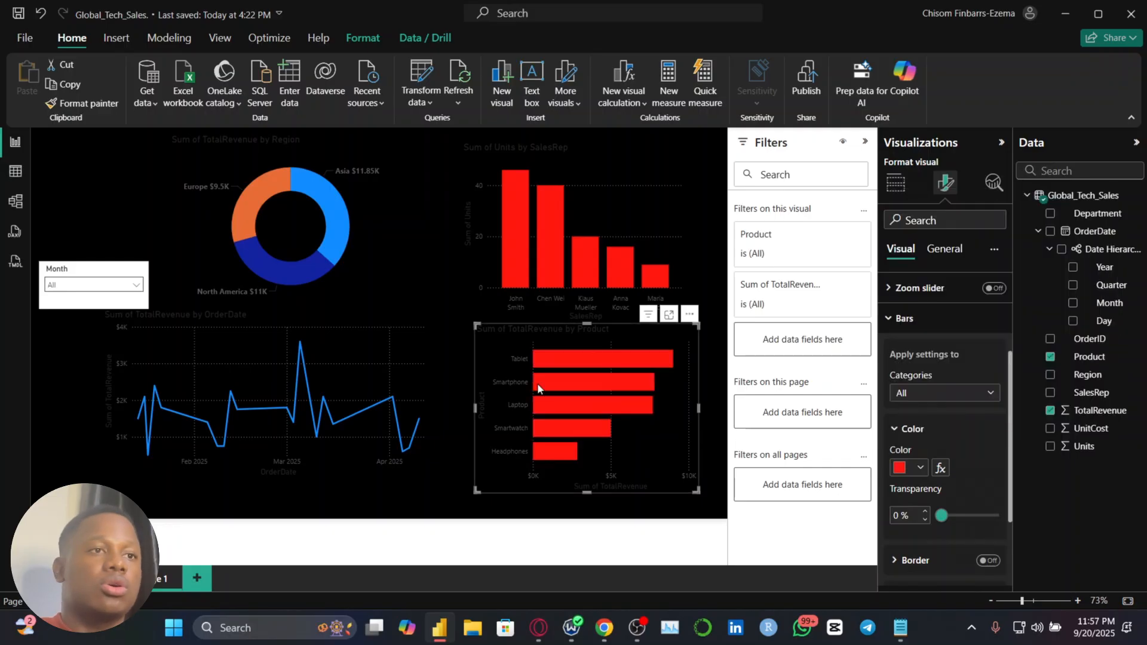
Set the line color of the TotalRevenue by OrderDate chart to the recently used red
left_click(438, 368)
left_click(405, 368)
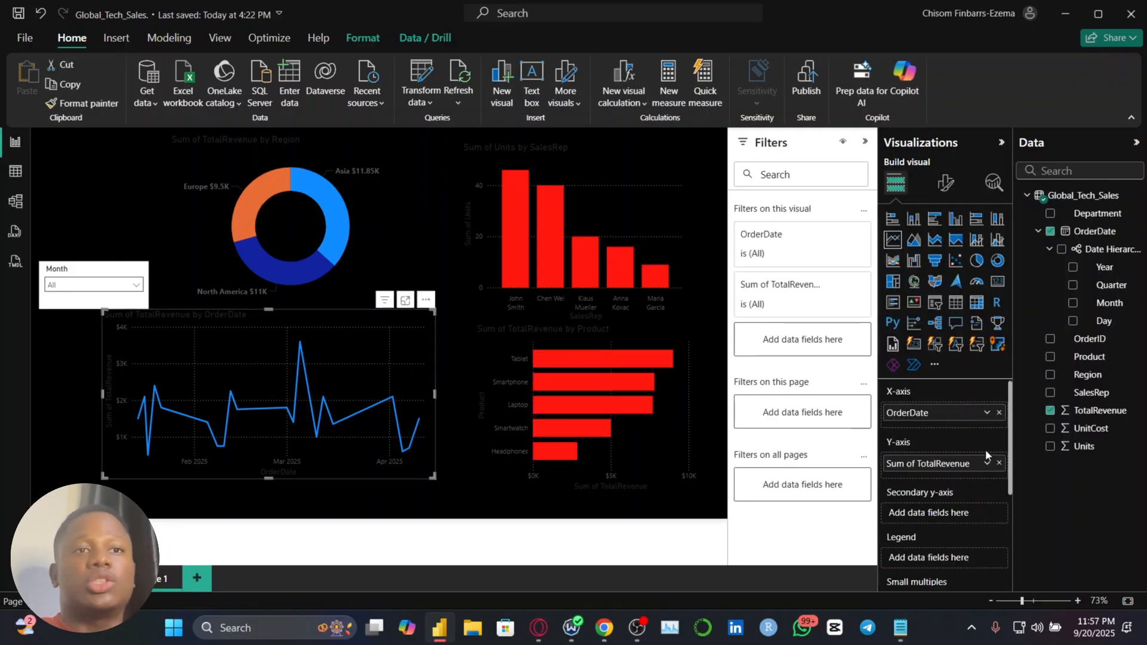
left_click(944, 183)
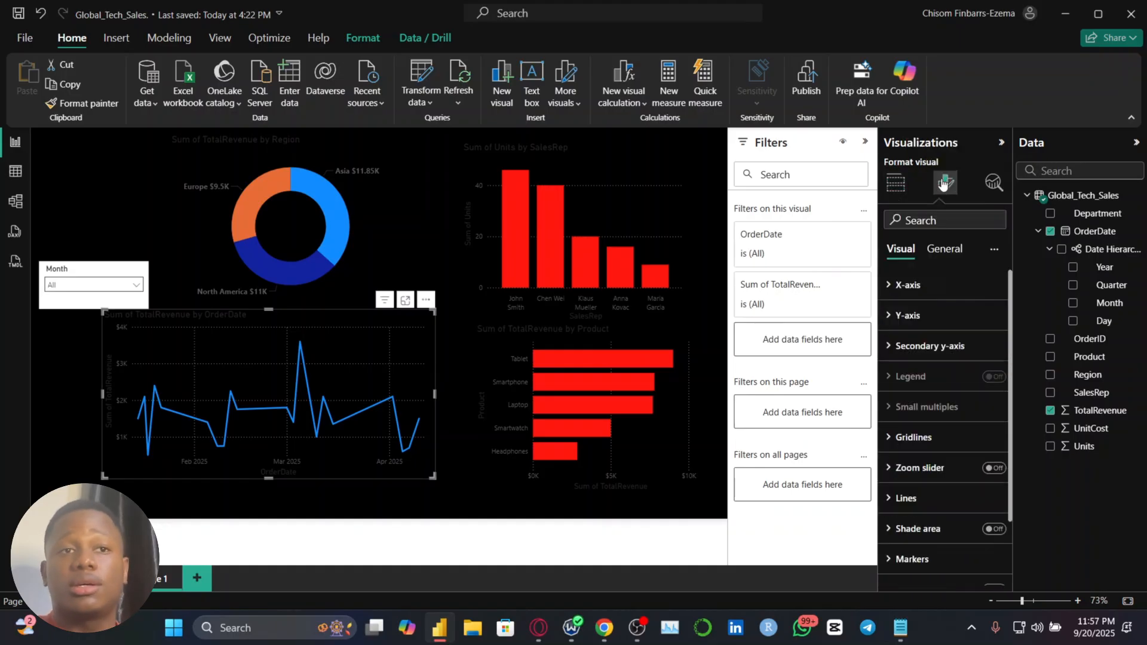
left_click(950, 508)
scroll(941, 490, "down", 3)
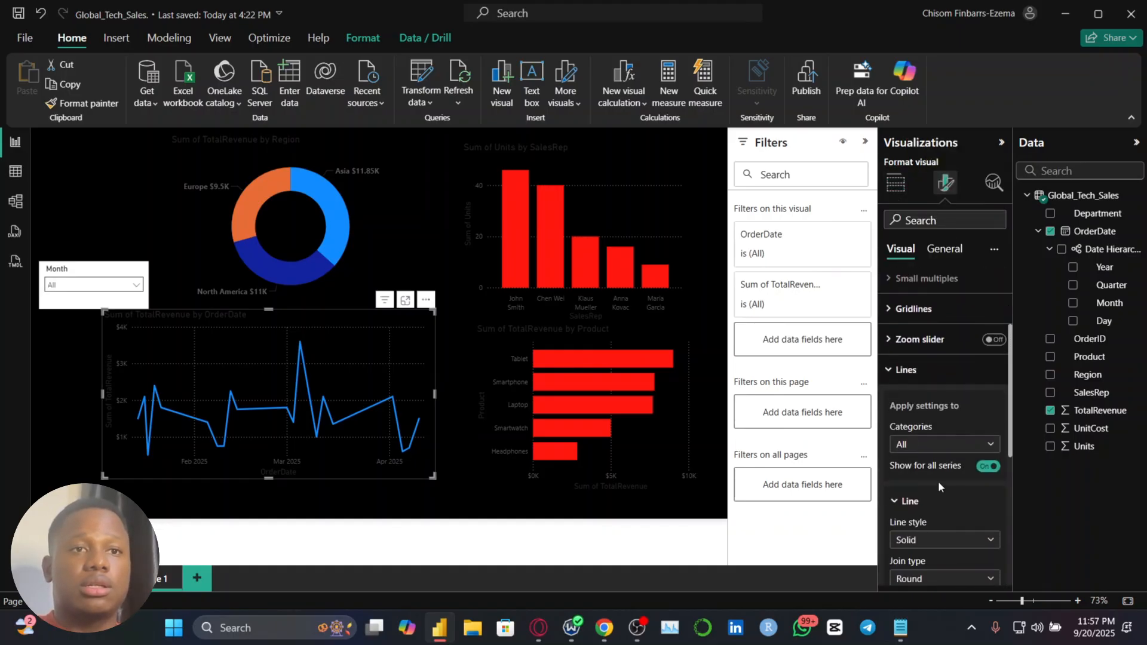
scroll(938, 481, "down", 5)
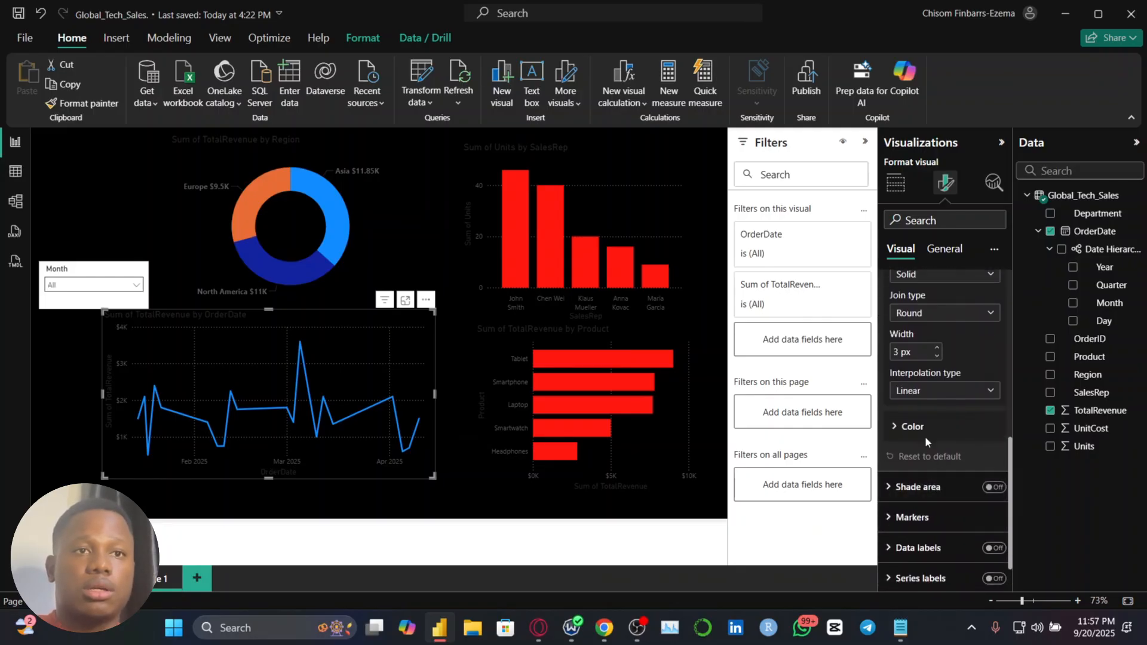
left_click(925, 440)
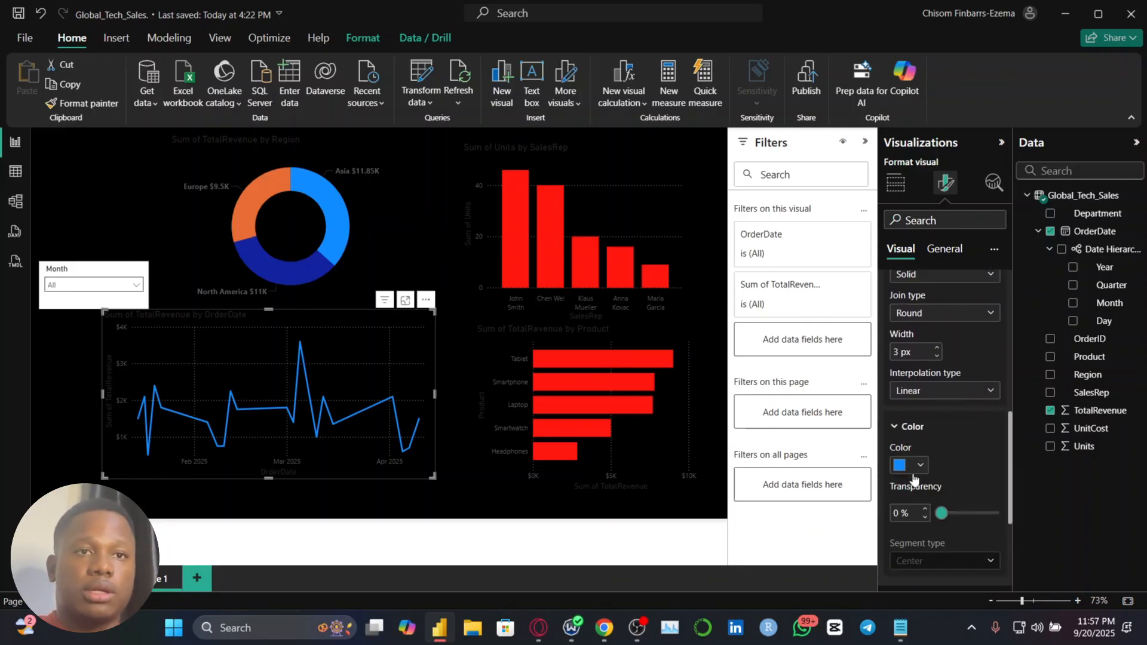
left_click(914, 474)
left_click(909, 400)
Color the Asia slice of the region donut chart with the recently used red
left_click(353, 179)
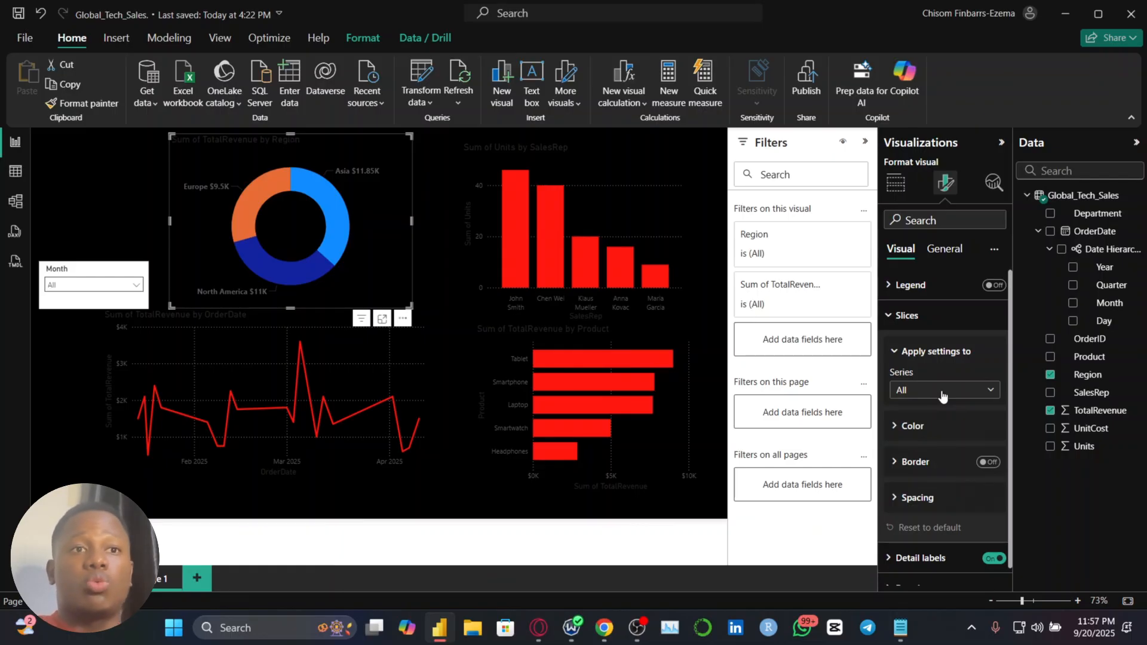
left_click(926, 389)
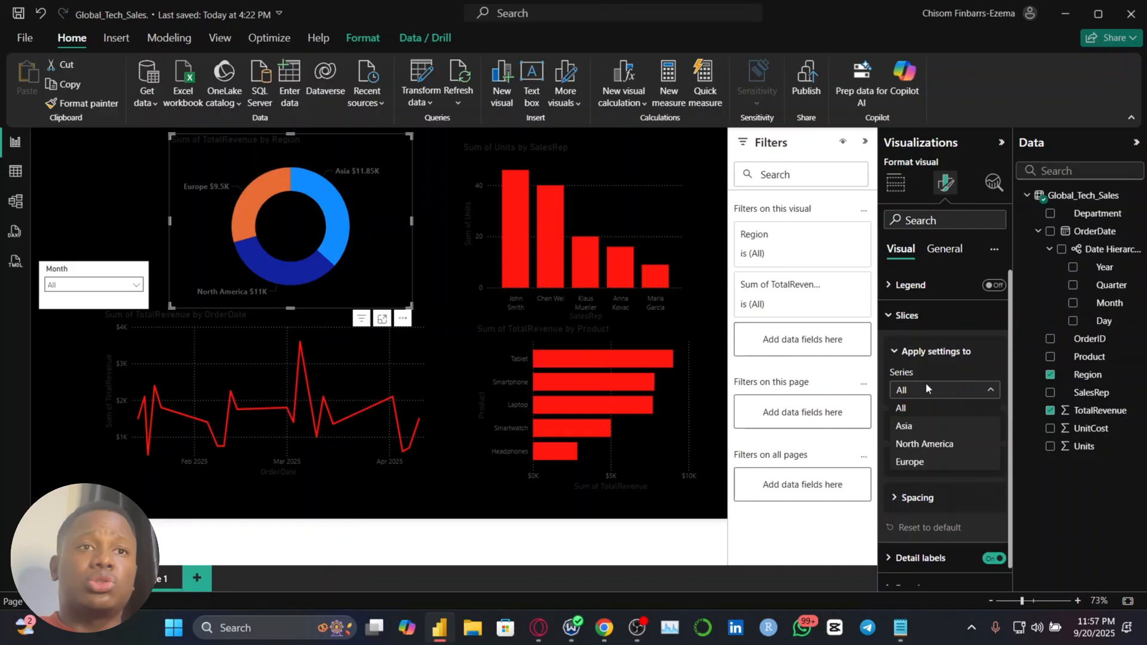
left_click(931, 424)
left_click(943, 434)
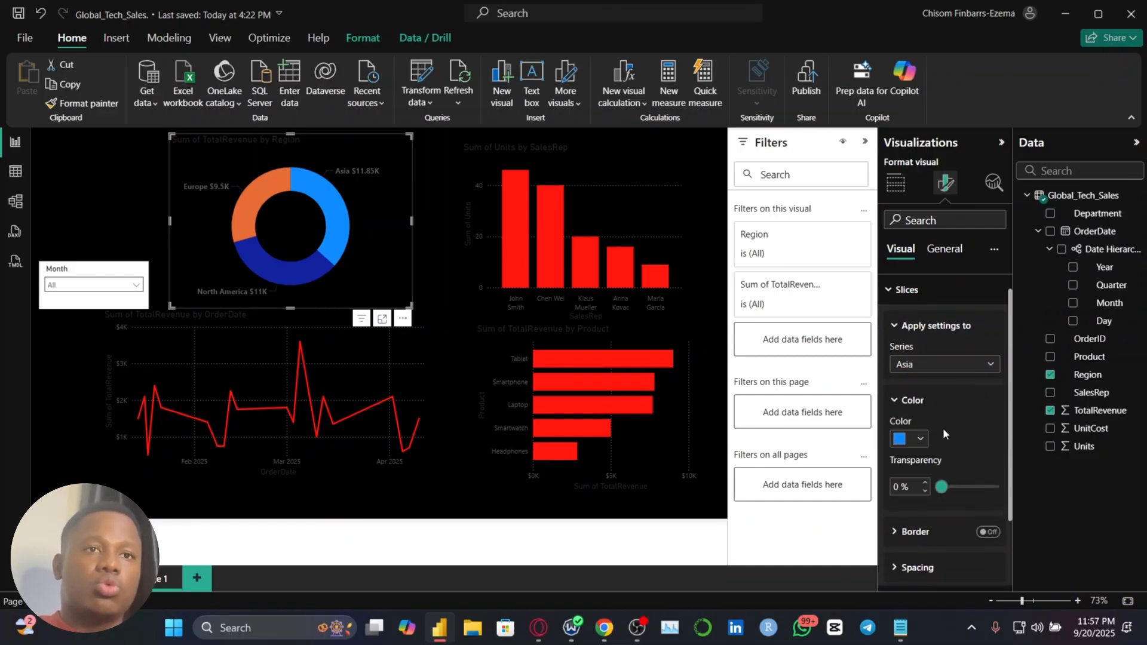
left_click(918, 426)
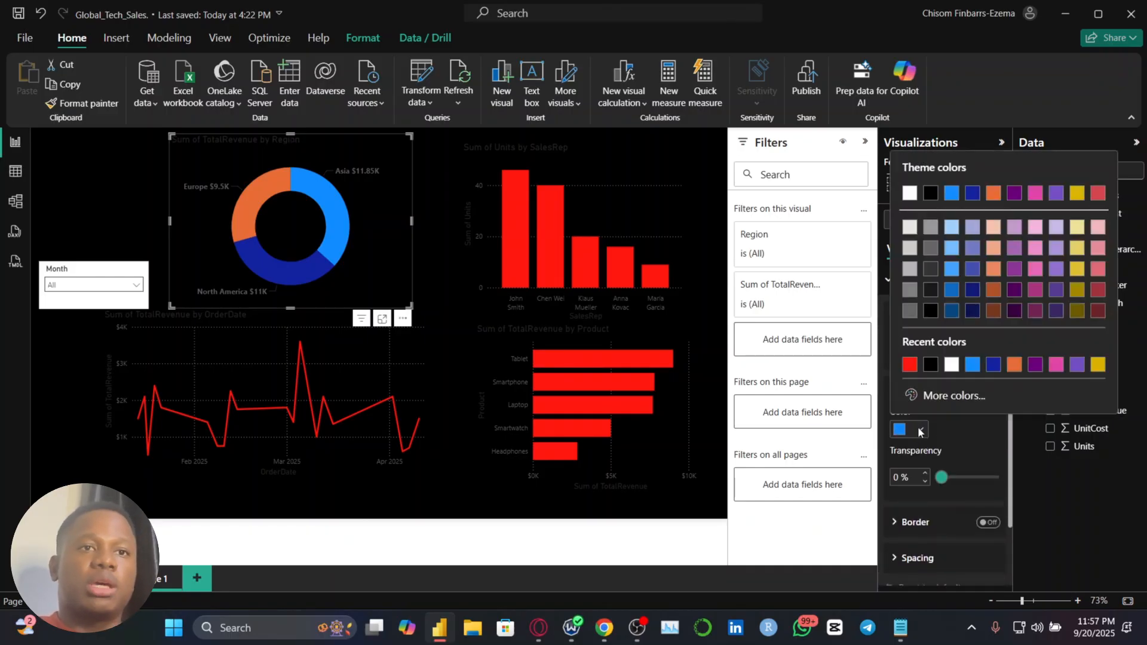
left_click(909, 364)
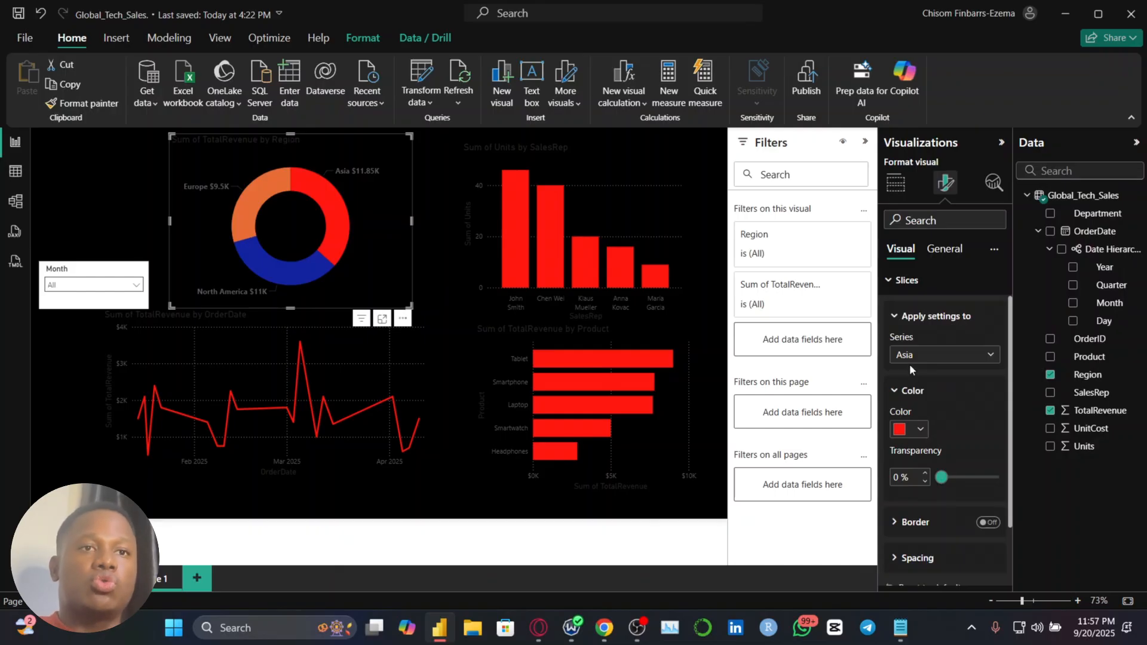
Give the North America slice of the region donut a custom dark reddish-brown color
left_click(906, 356)
left_click(917, 406)
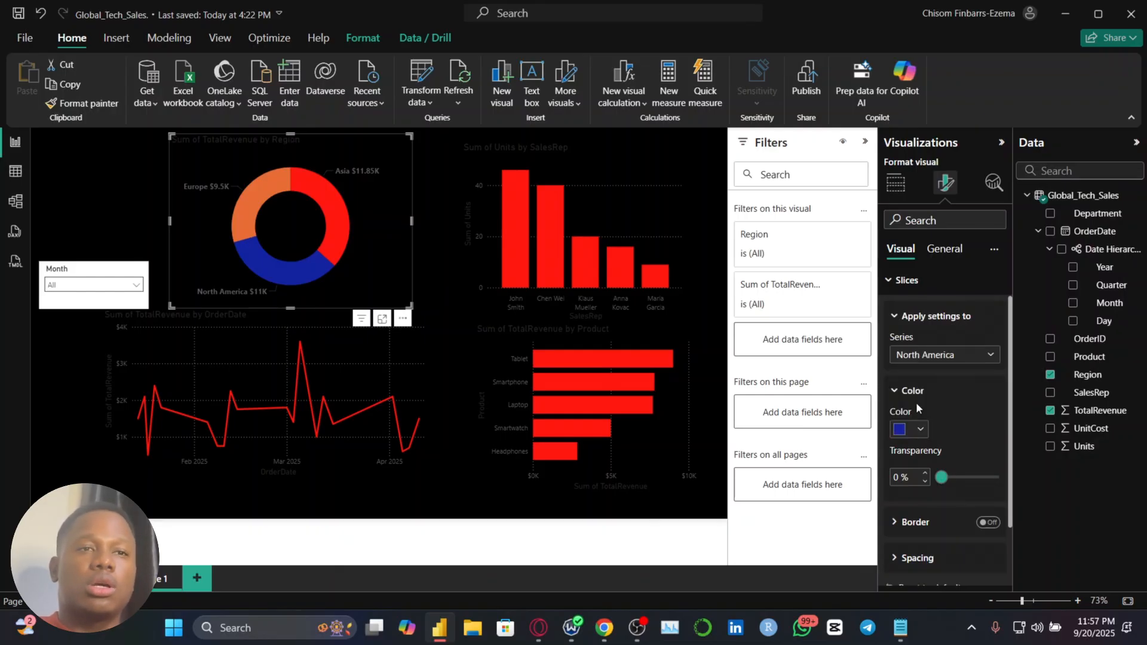
left_click(920, 430)
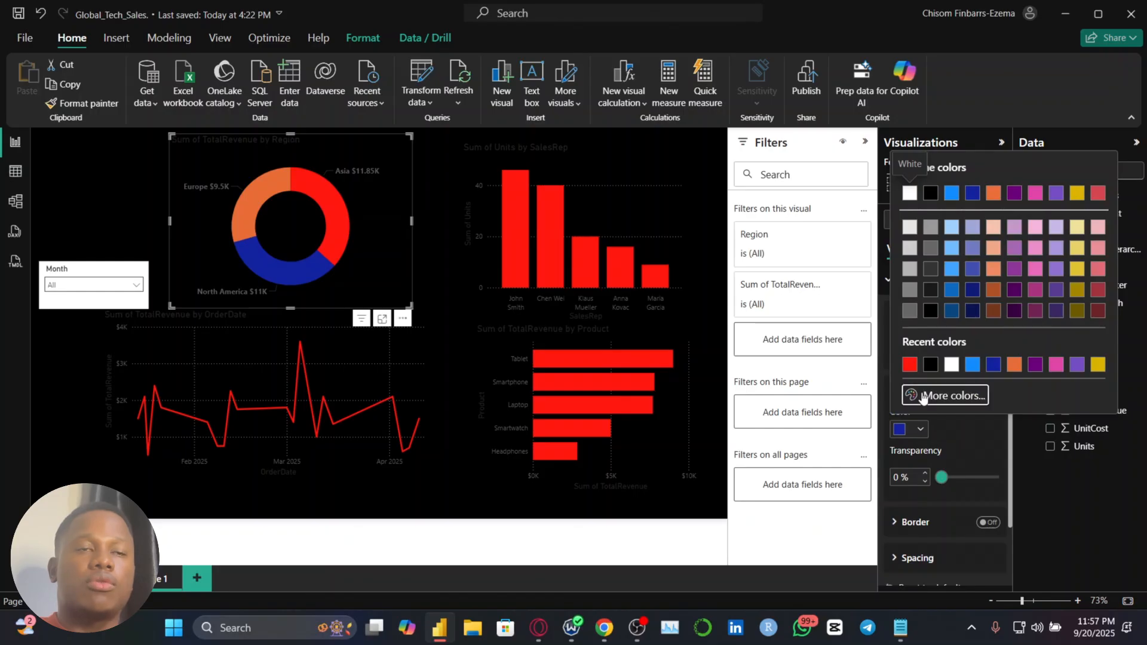
left_click(922, 392)
left_click(915, 345)
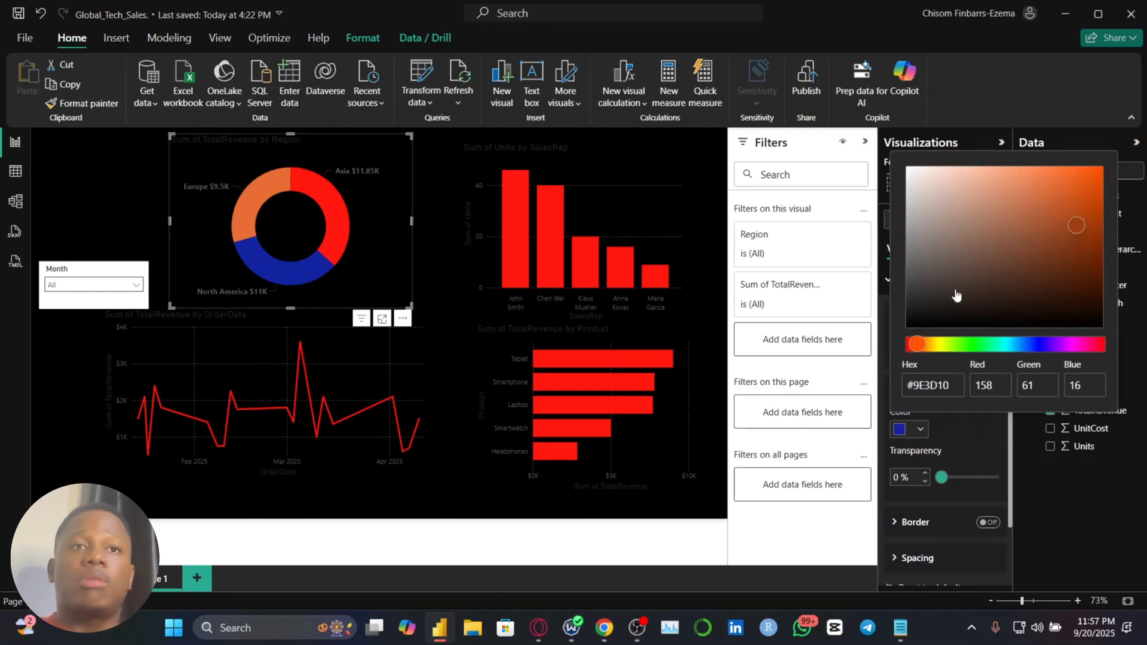
left_click_drag(921, 347, 913, 345)
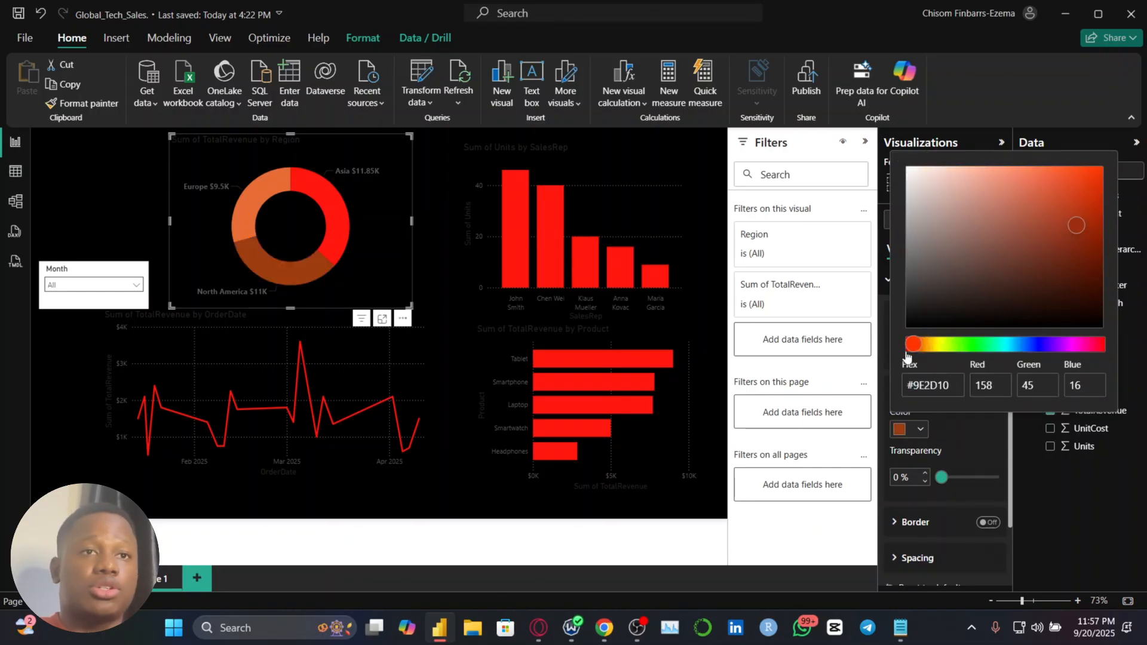
left_click(1078, 253)
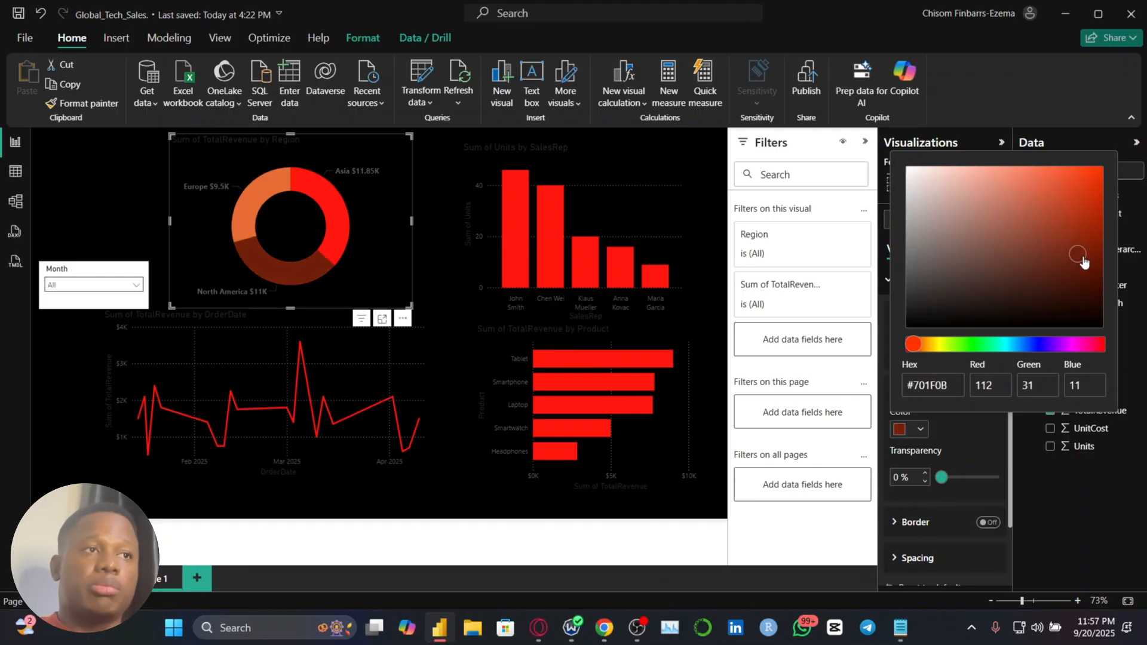
left_click(965, 423)
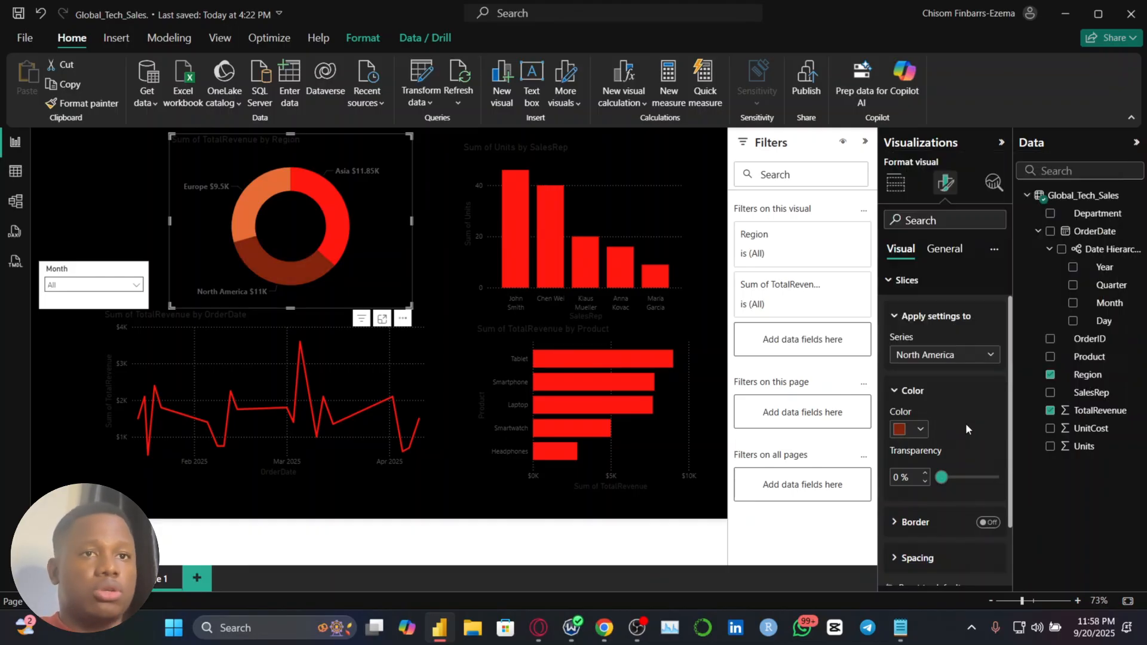
Give the Europe slice of the region donut the custom muted red #AA5252
left_click(928, 356)
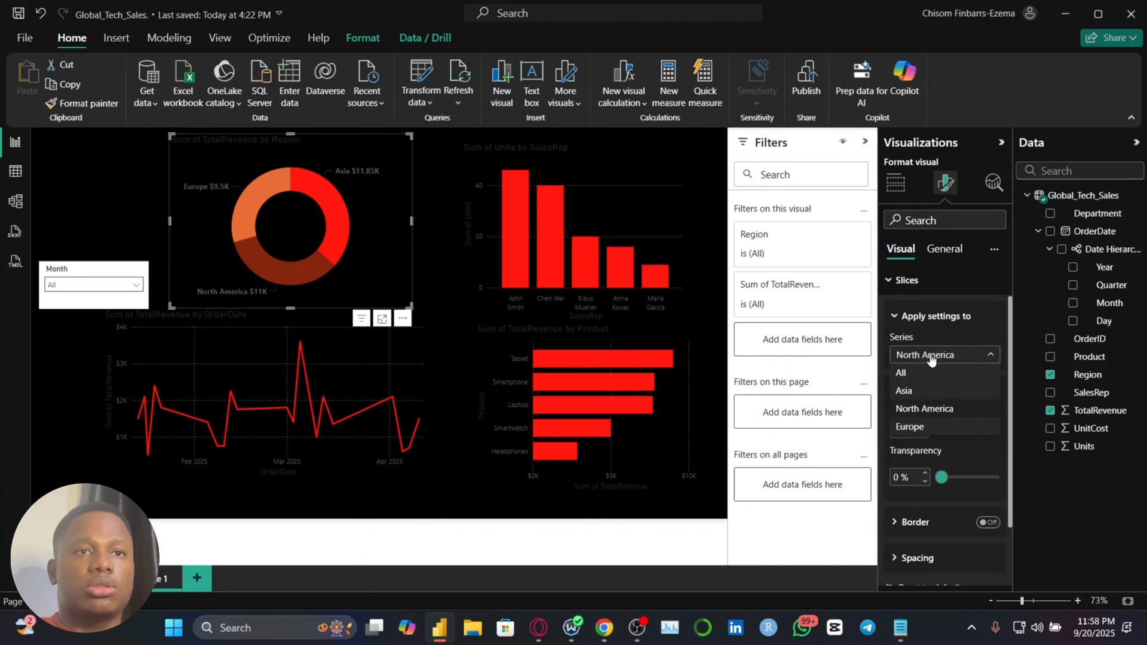
left_click(930, 423)
left_click(919, 428)
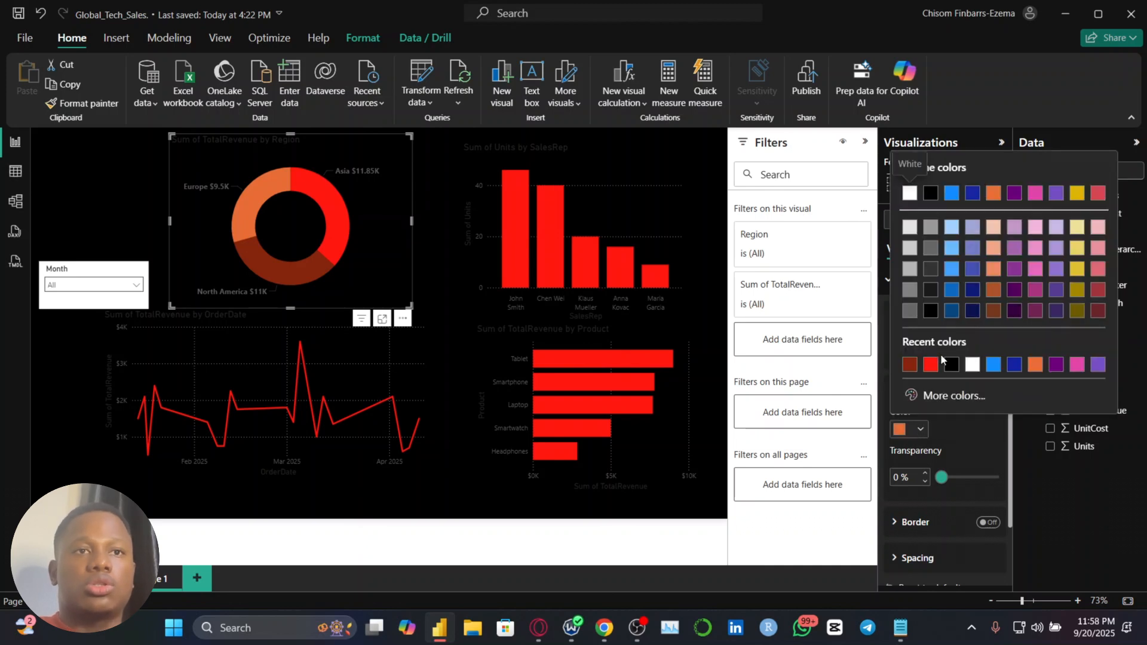
left_click(924, 394)
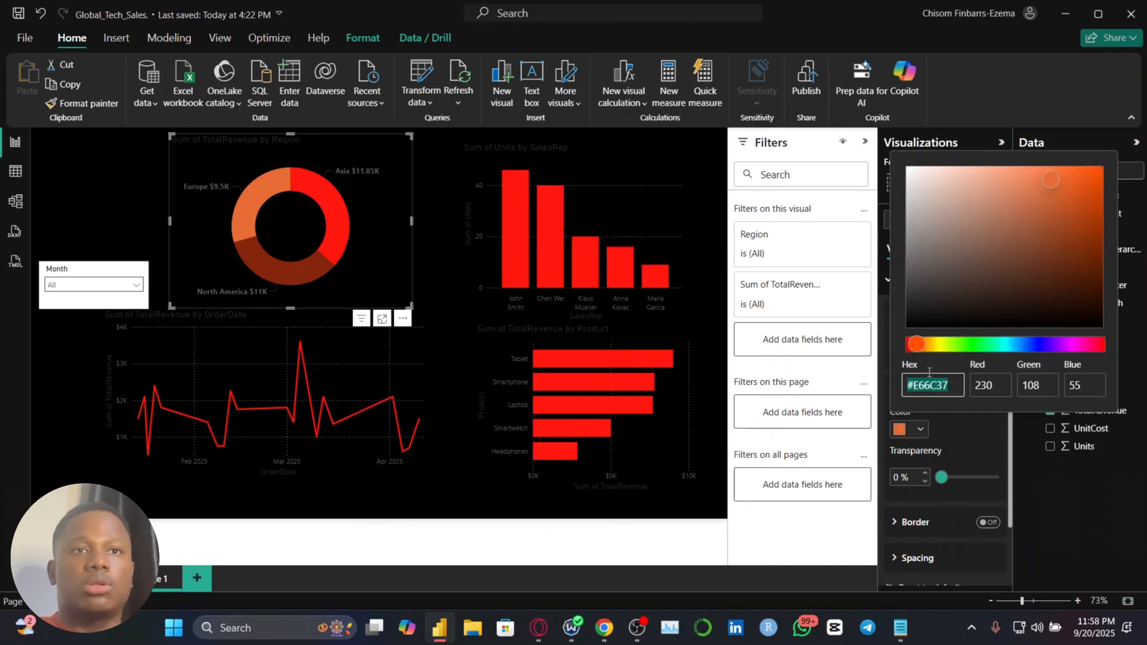
left_click(907, 344)
left_click(1007, 222)
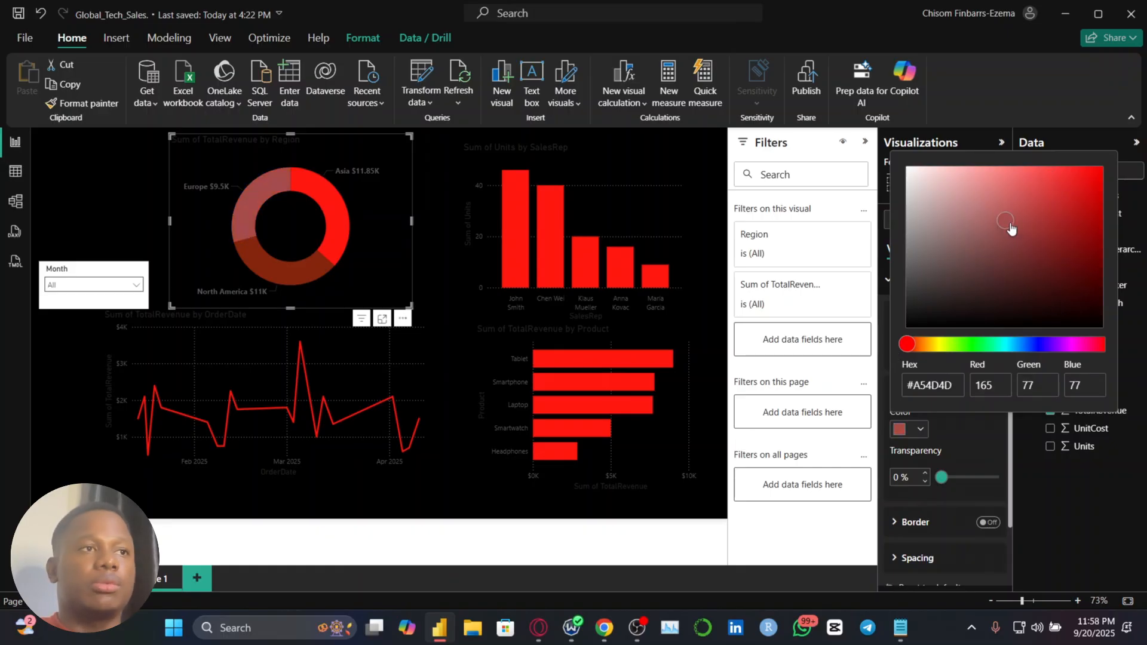
left_click_drag(1010, 229, 1009, 226)
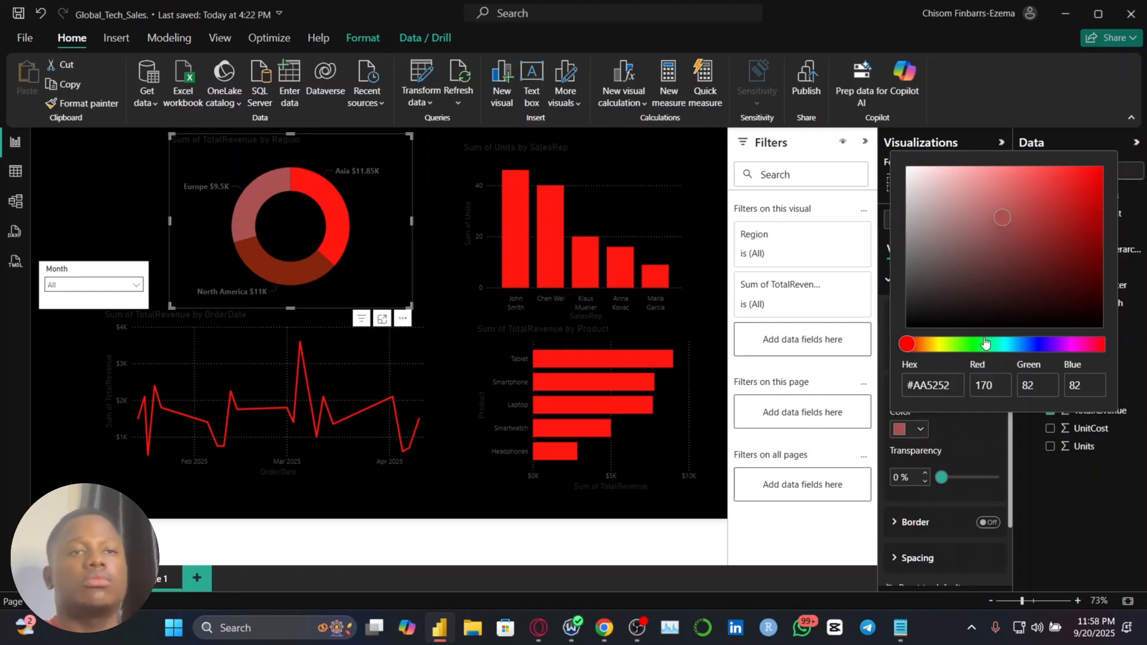
left_click(989, 455)
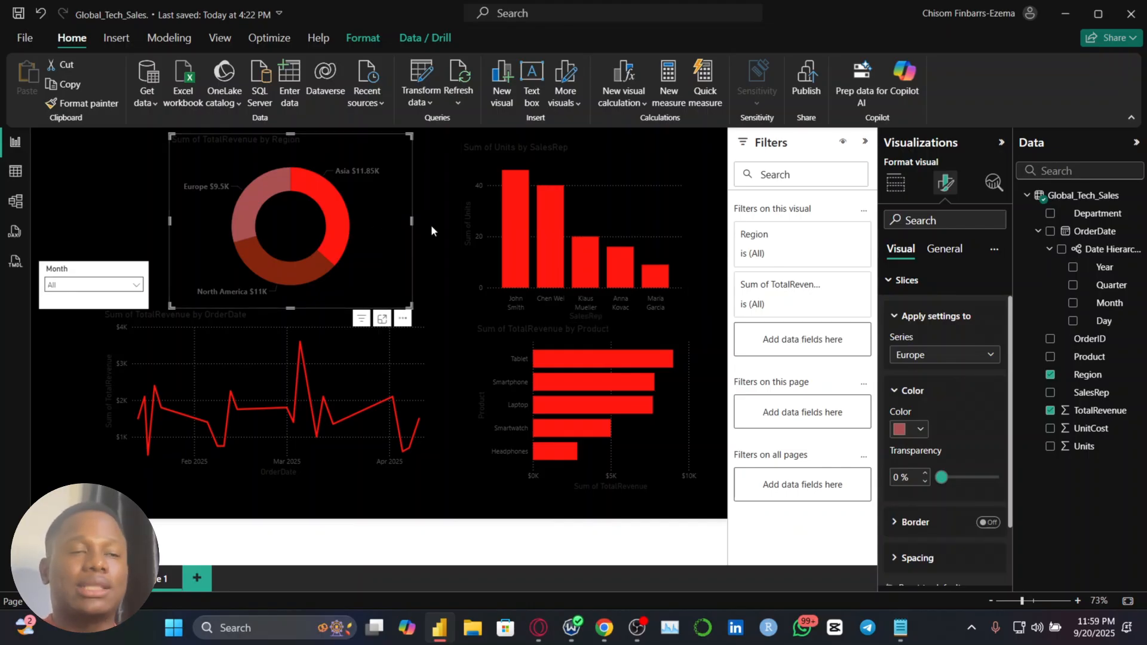
Set the detail label values of the region donut to the lightest off-white theme shade
left_click(933, 290)
left_click(929, 346)
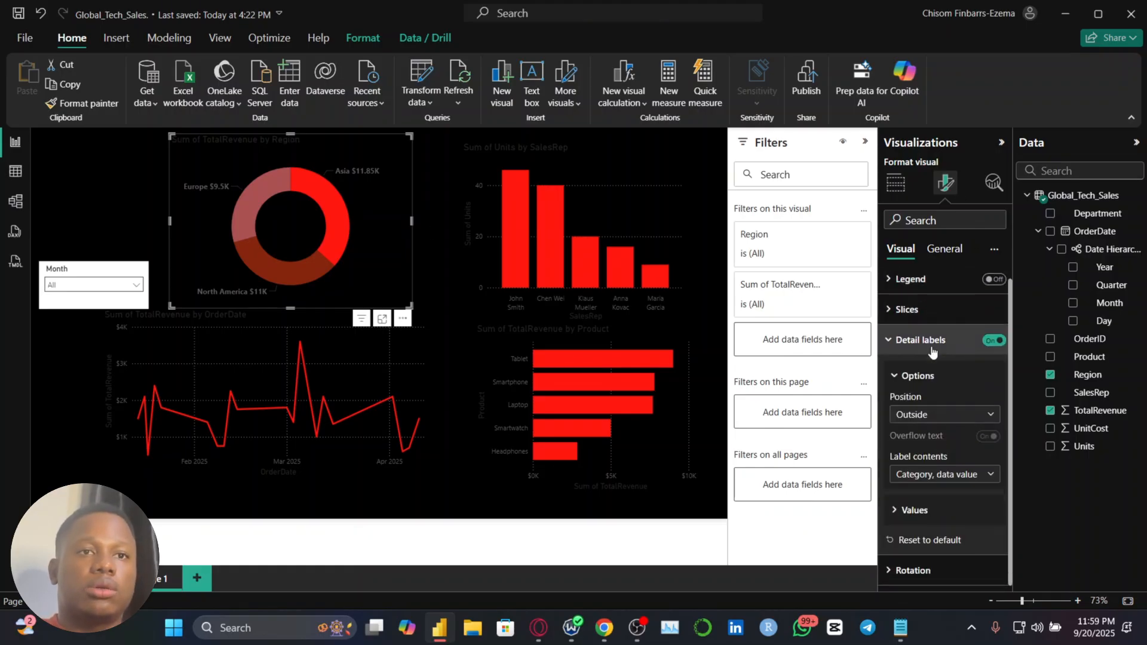
left_click(914, 509)
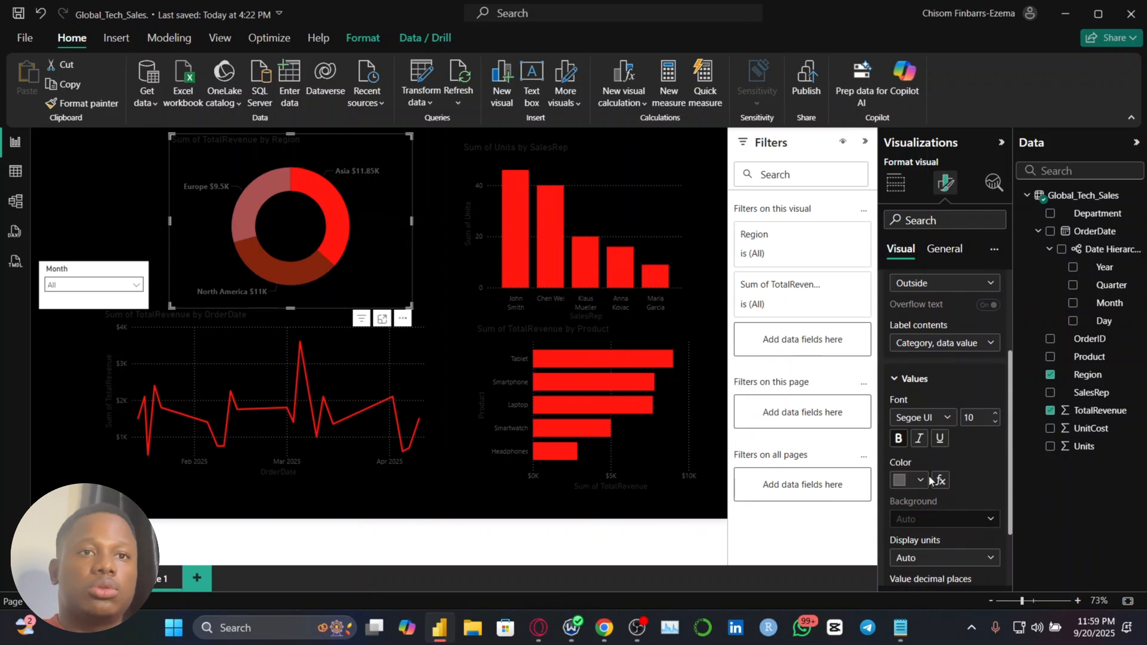
left_click(920, 482)
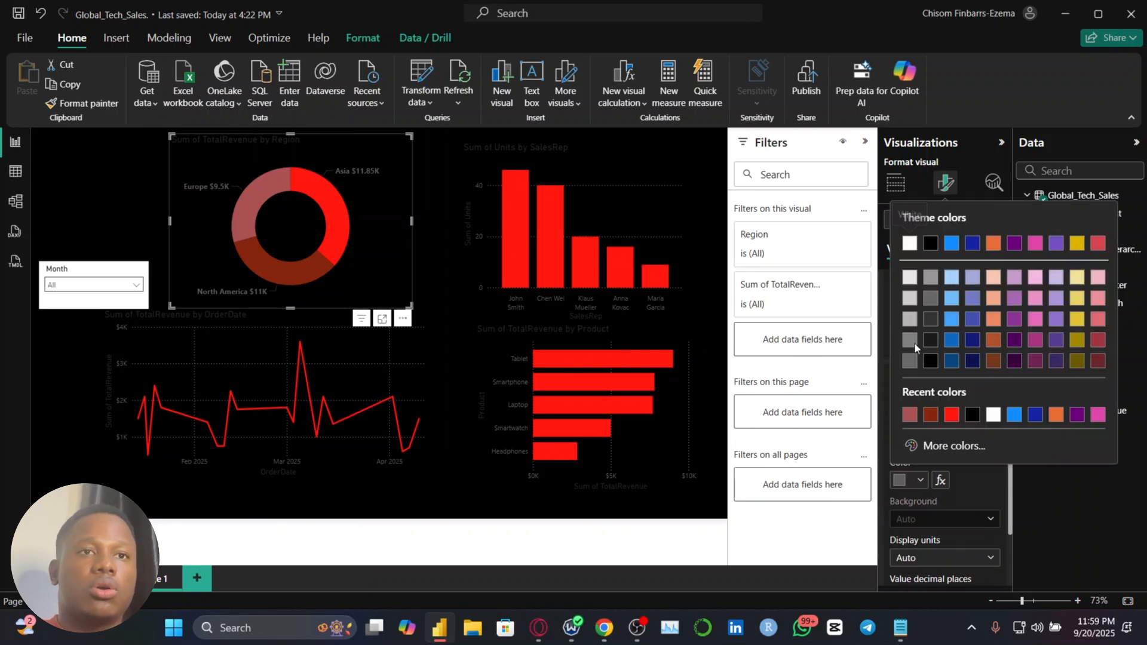
left_click(913, 281)
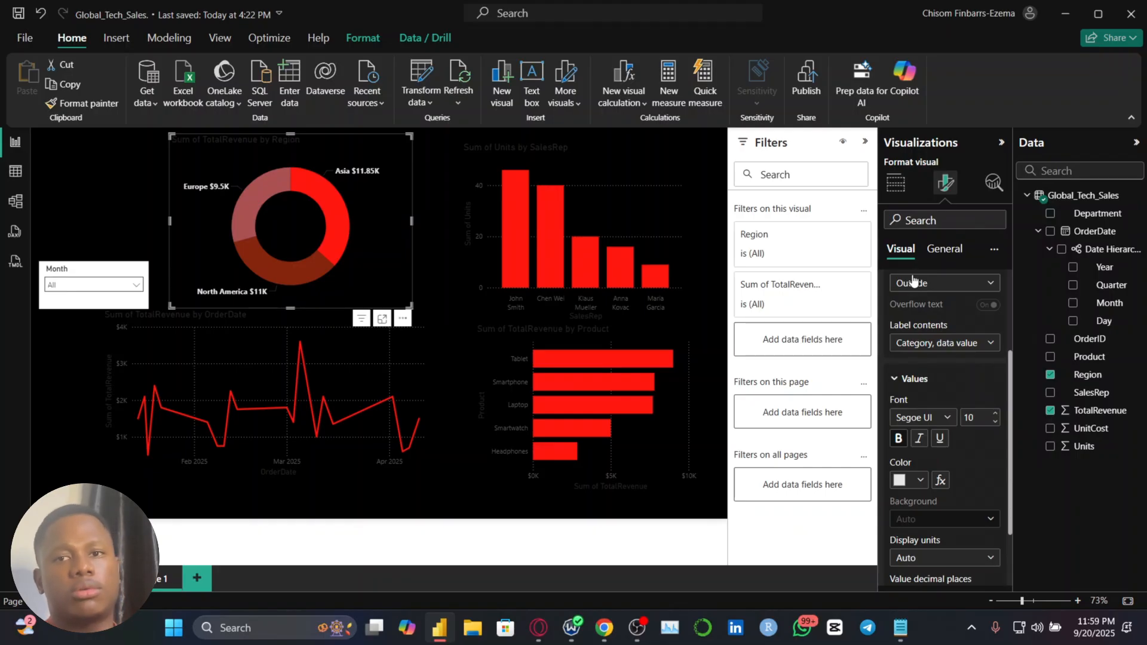
Format the X-axis values of the Units by SalesRep chart in the off-white theme shade at font size 10
left_click(671, 170)
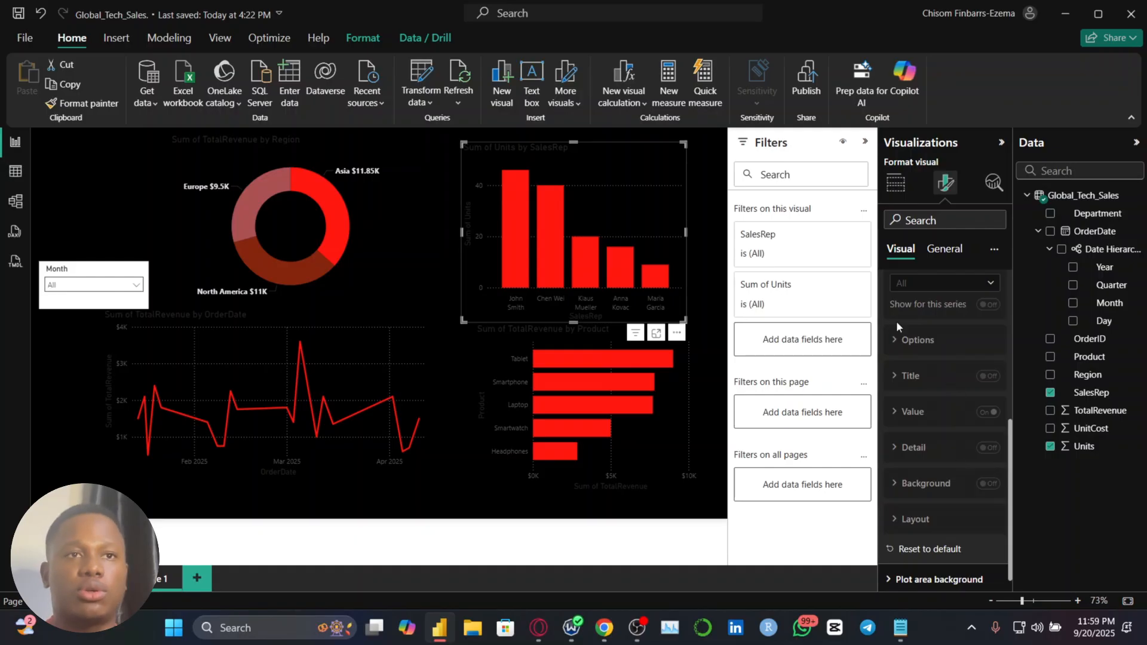
scroll(897, 325, "up", 5)
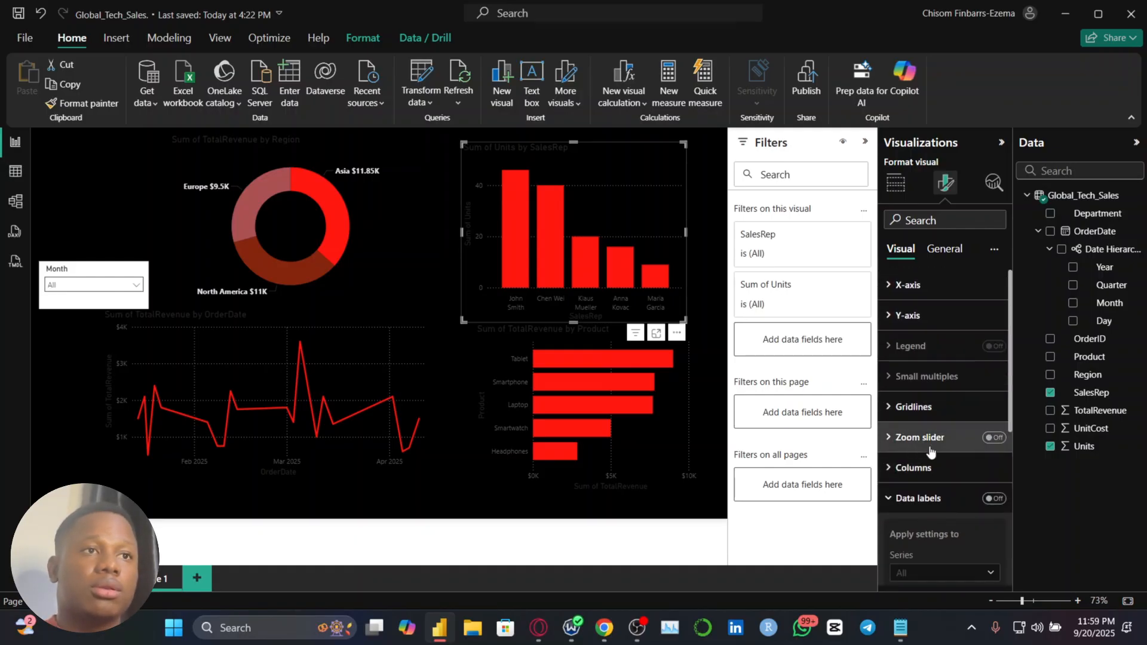
scroll(930, 446, "down", 3)
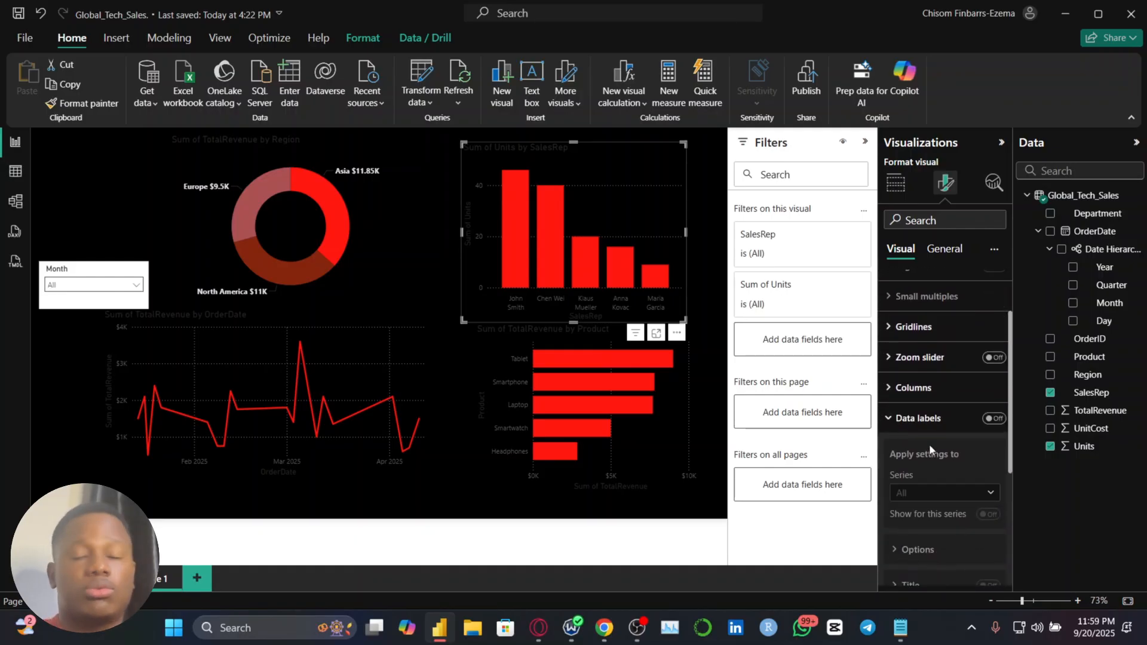
left_click(930, 423)
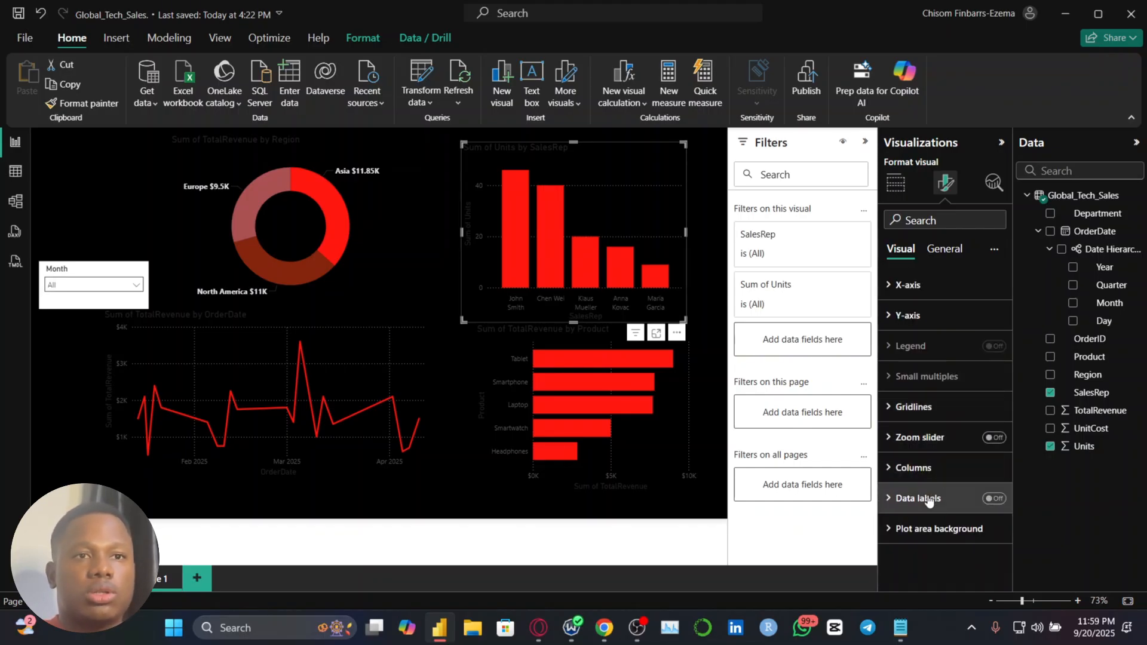
left_click(923, 286)
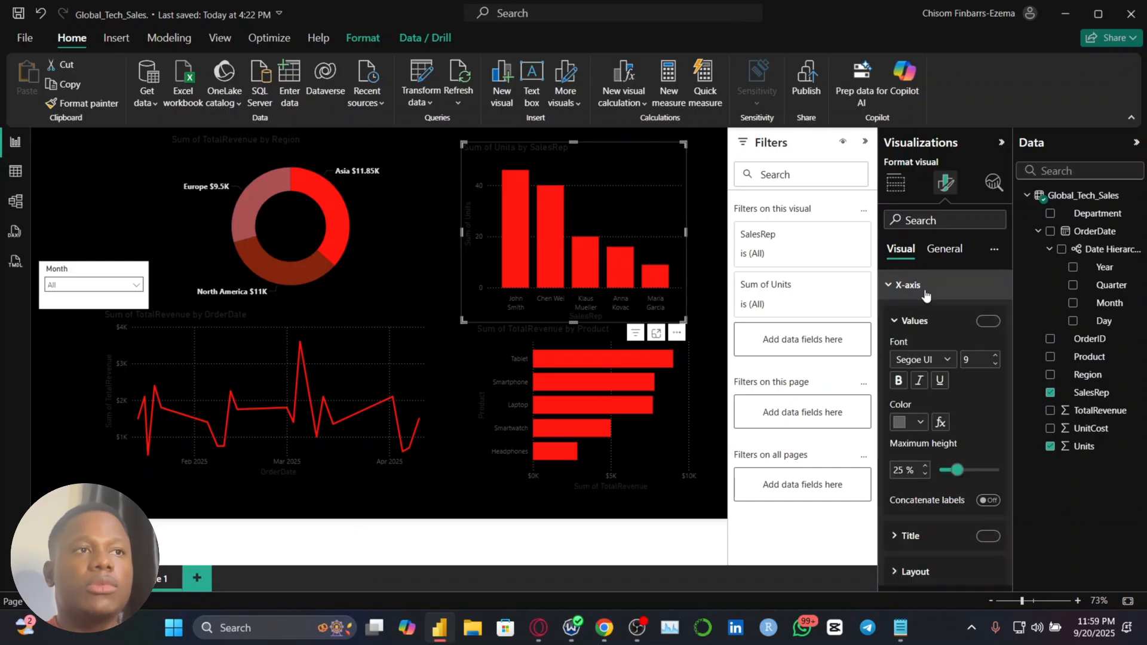
left_click(918, 422)
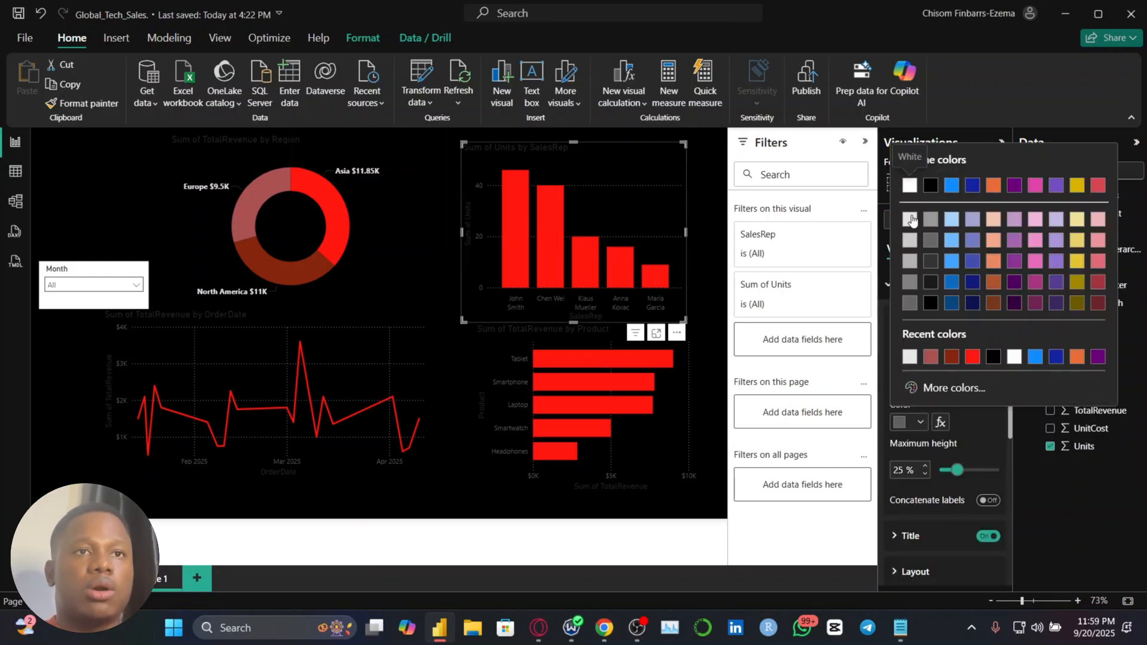
left_click(911, 220)
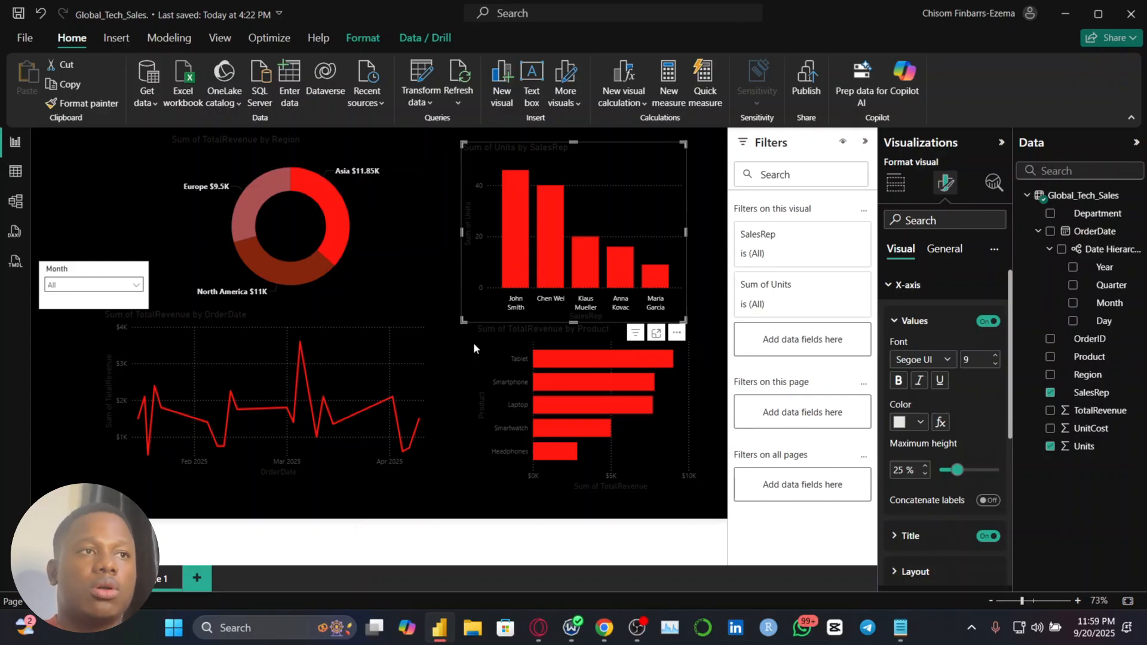
left_click(993, 357)
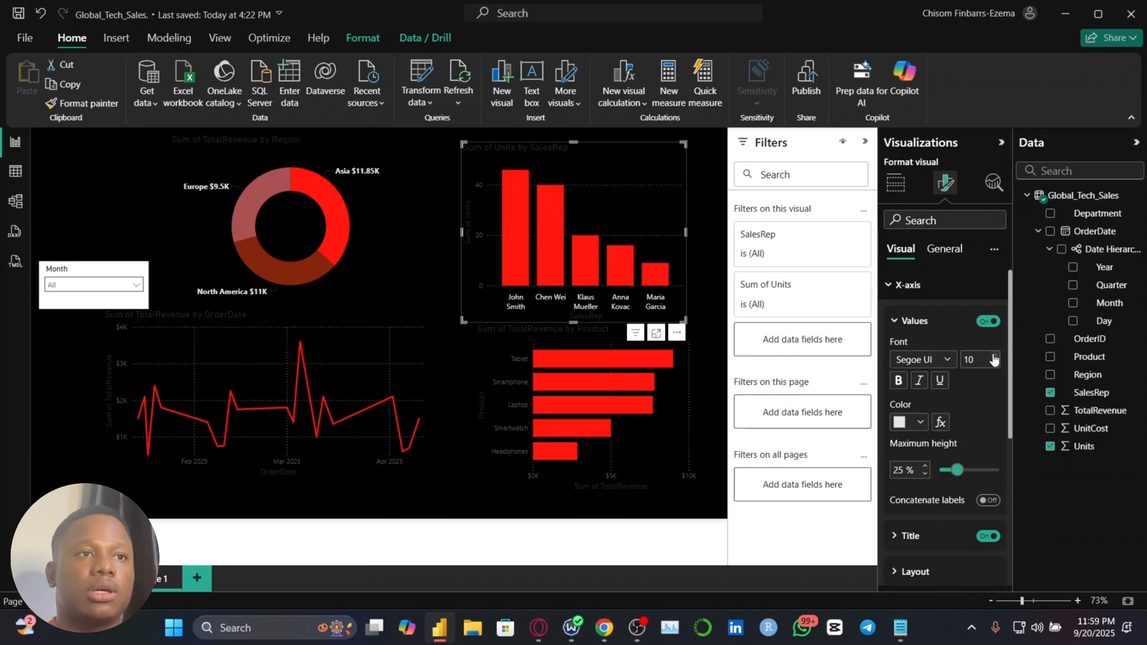
left_click(994, 362)
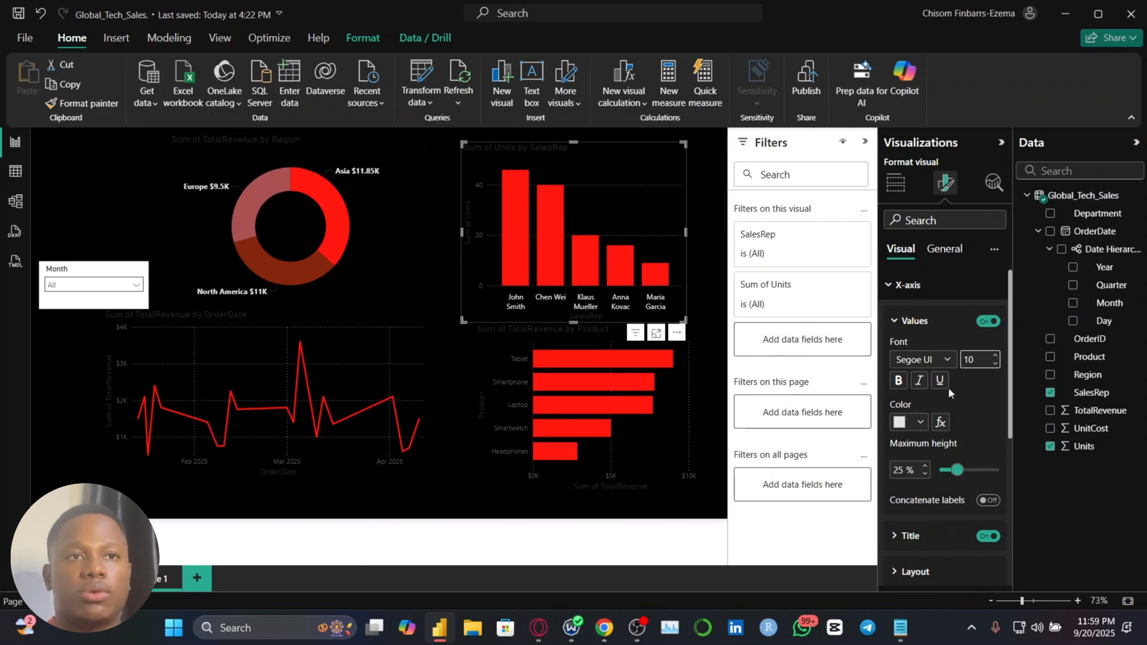
Remove bold from the region donut's detail labels and make the TotalRevenue by Product chart's axis values off-white, with Y-axis size 10
left_click(382, 263)
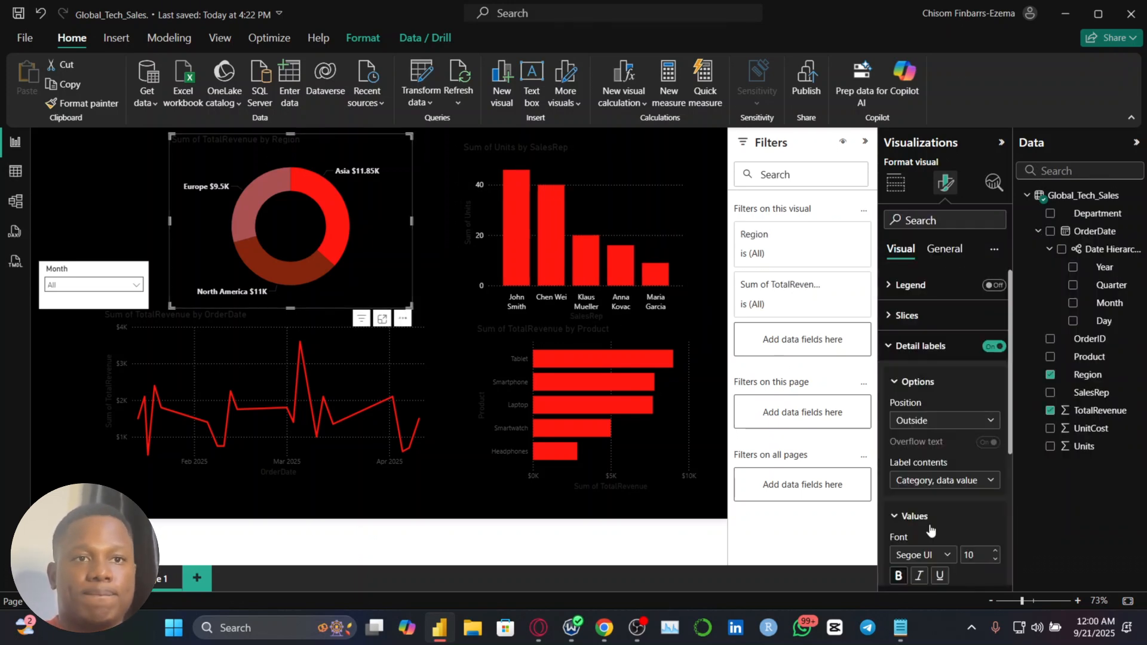
left_click(681, 418)
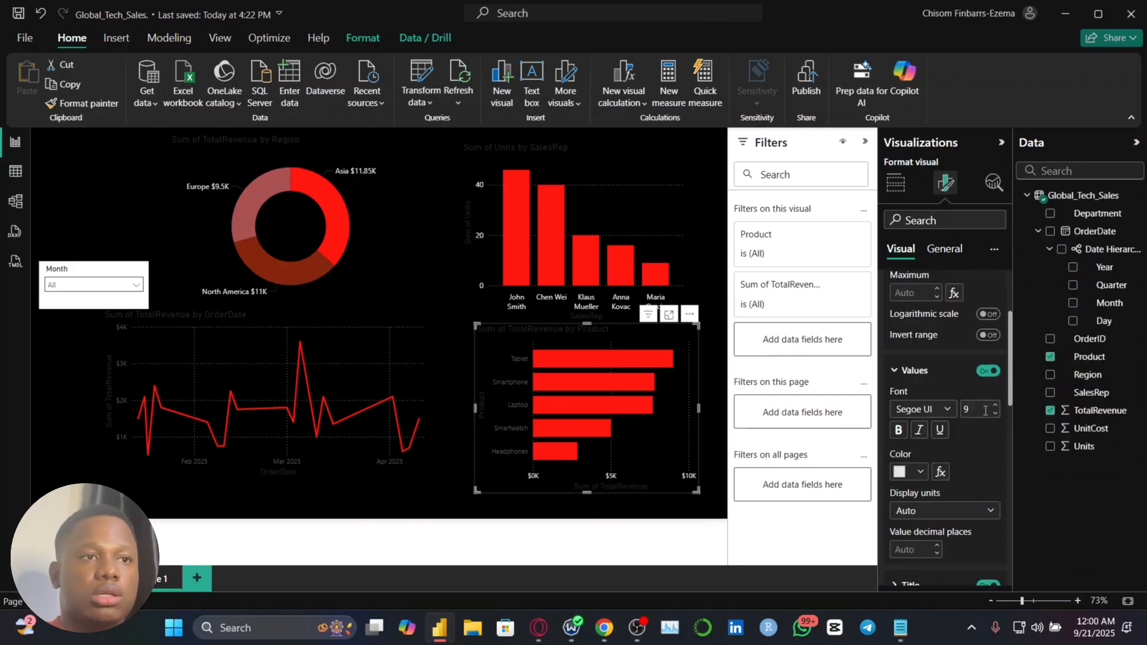
scroll(913, 358, "down", 5)
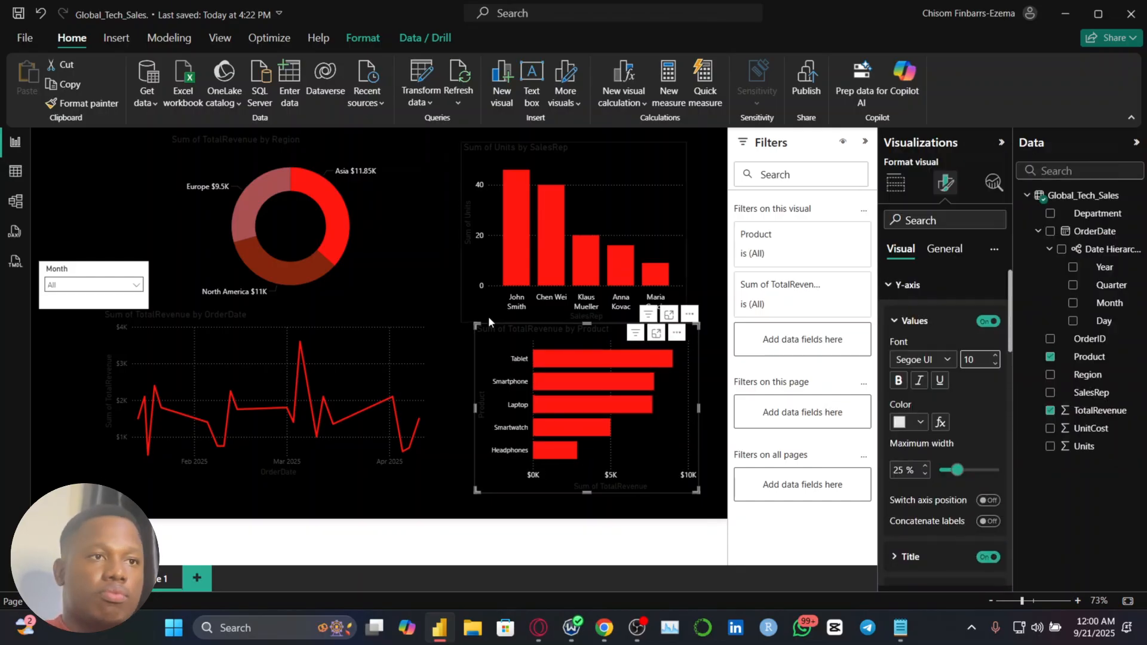
Color both axes' values of the TotalRevenue by OrderDate chart off-white and set the Y-axis font size to 10
left_click(412, 341)
left_click(909, 412)
left_click(930, 256)
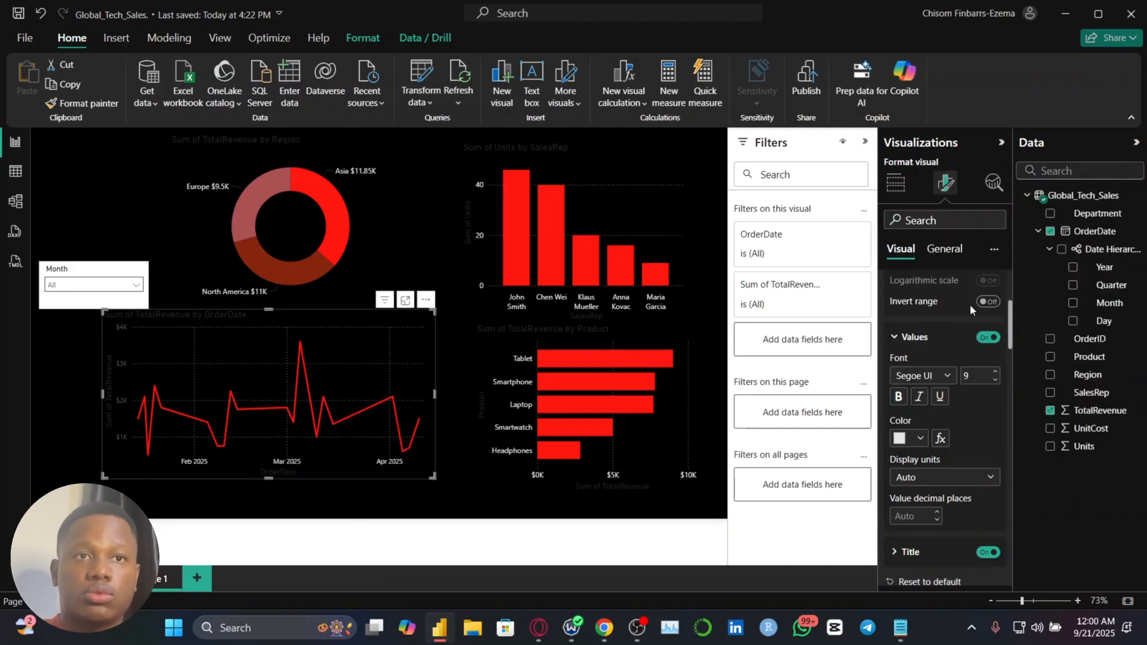
scroll(943, 418, "down", 3)
left_click(908, 448)
left_click(909, 244)
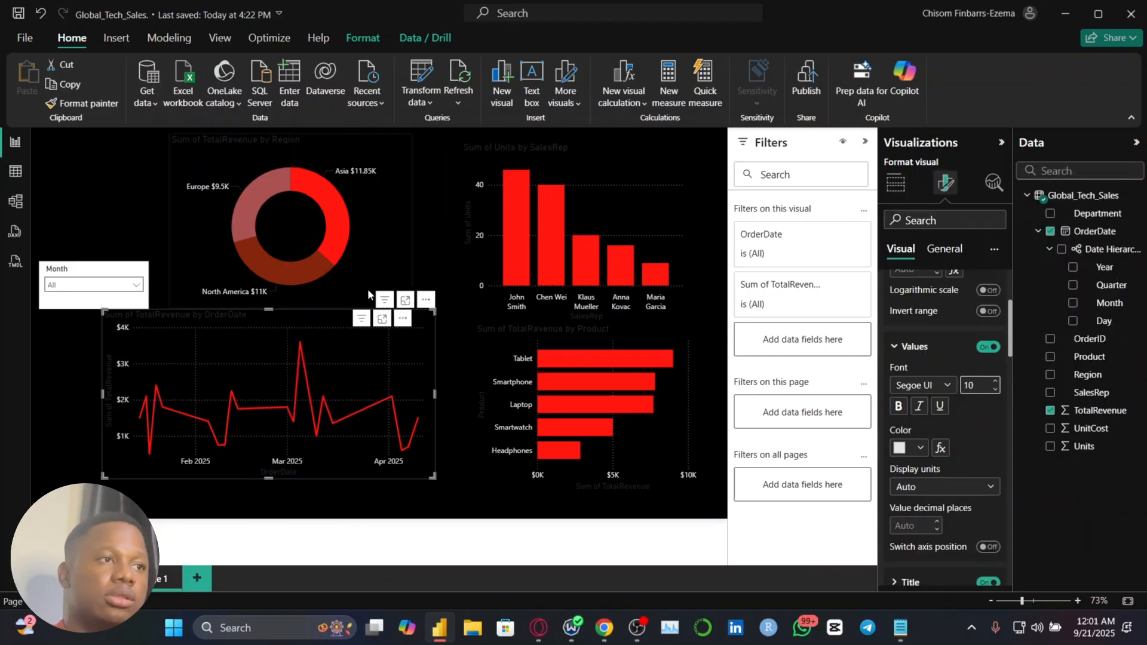
Swap the Units by SalesRep chart and the region donut between the page's upper halves, and shift the OrderDate line chart slightly down
mouse_move(375, 343)
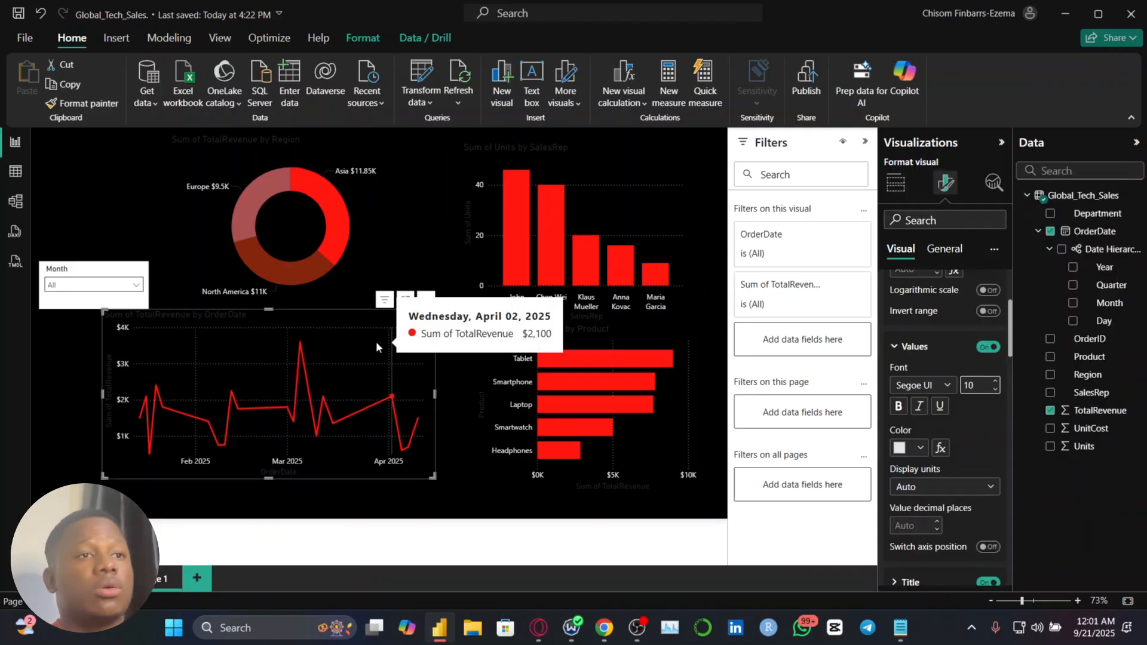
left_click(374, 152)
left_click_drag(363, 220, 330, 278)
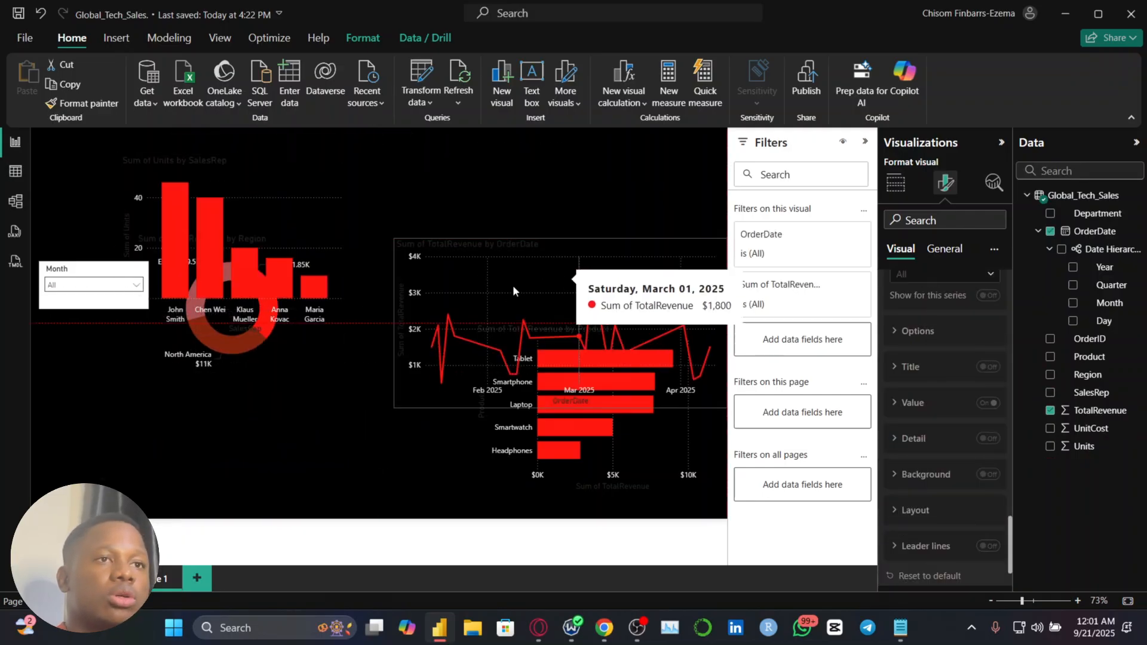
left_click_drag(513, 285, 283, 394)
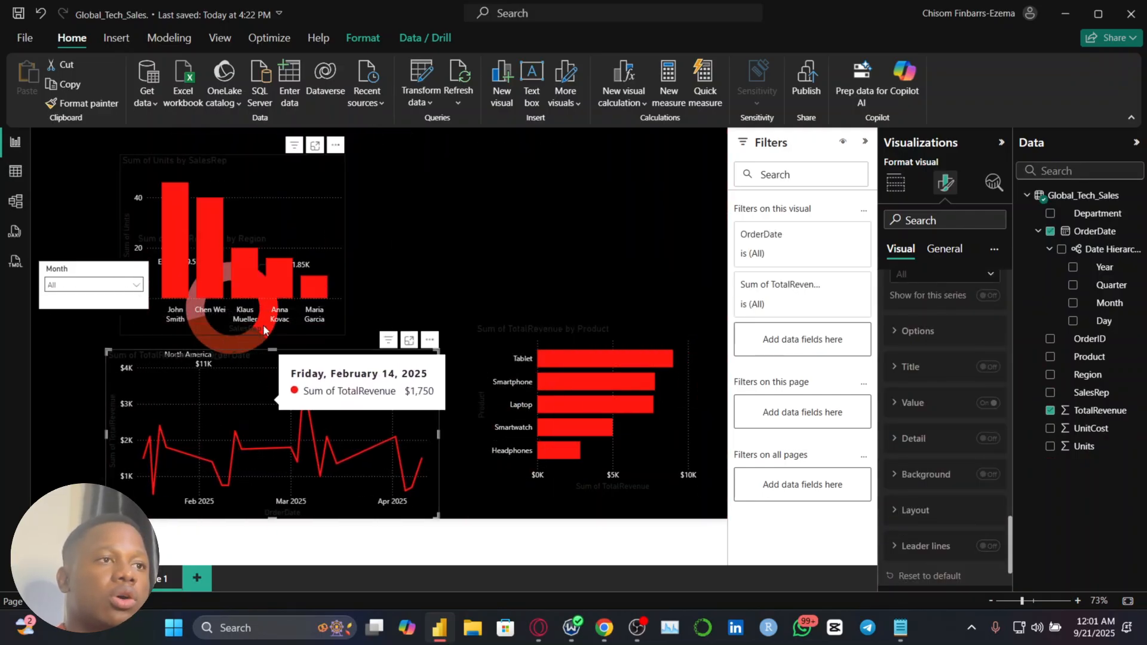
left_click_drag(526, 281, 571, 268)
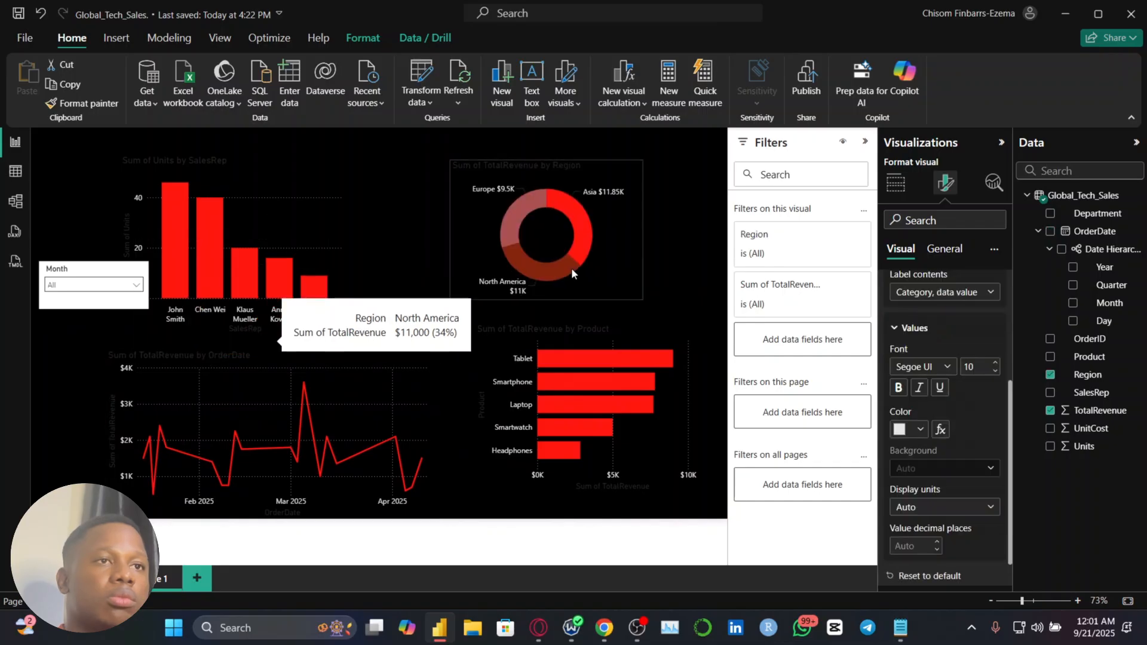
left_click_drag(332, 258, 378, 276)
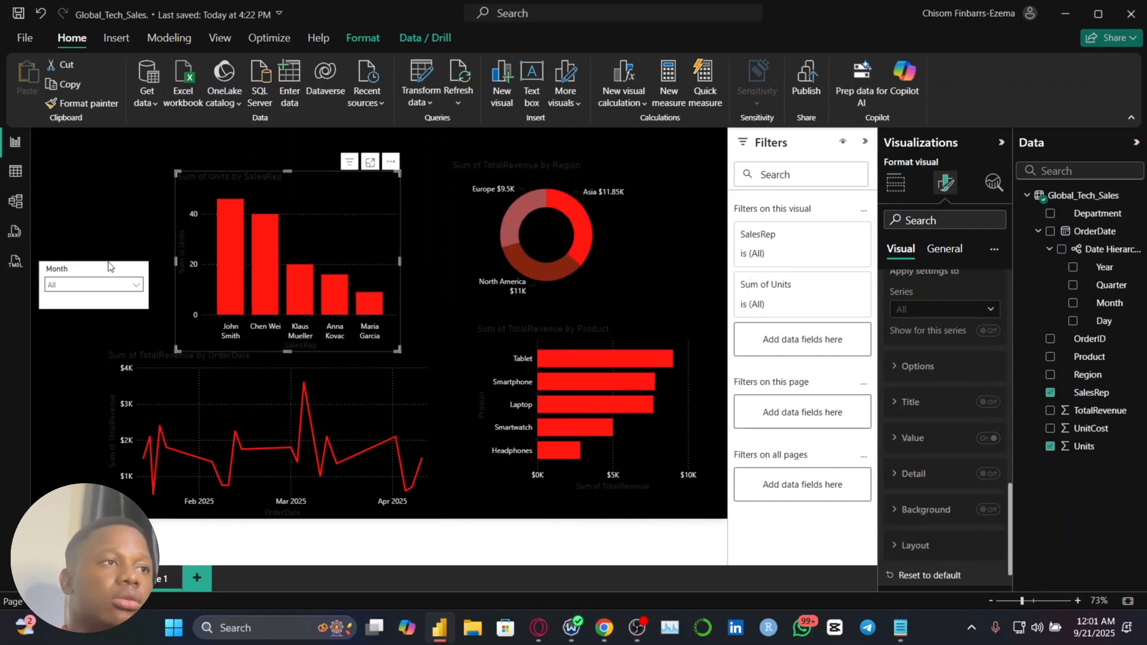
Move the Month slicer to the page's upper-right corner above the donut and turn off its background
left_click_drag(110, 267, 680, 133)
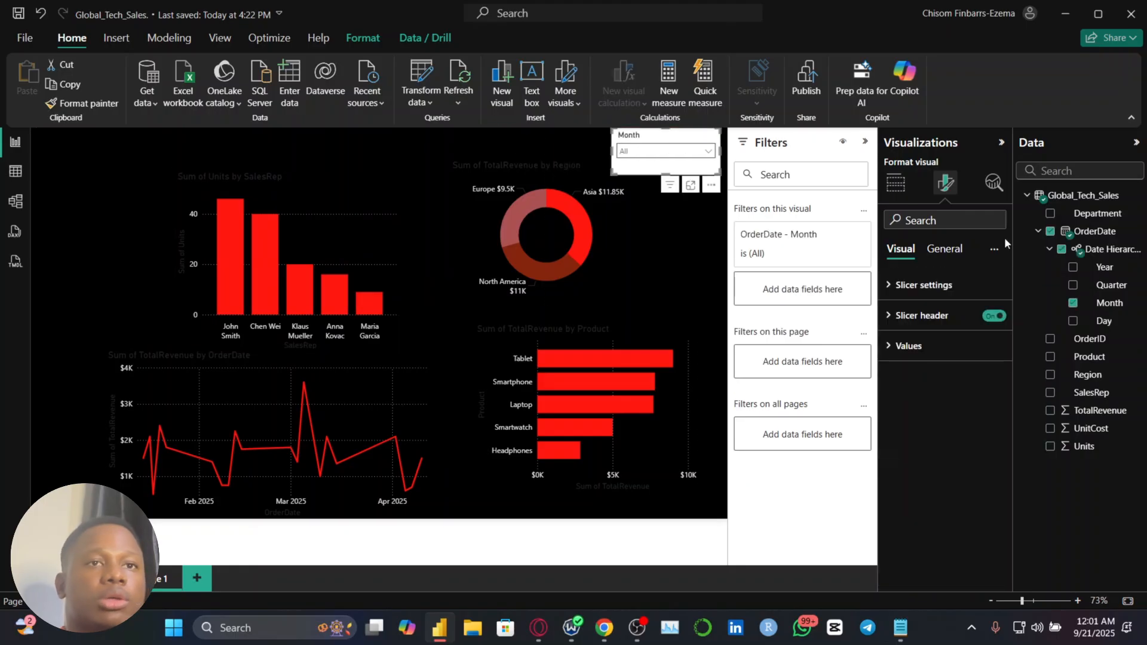
left_click(942, 249)
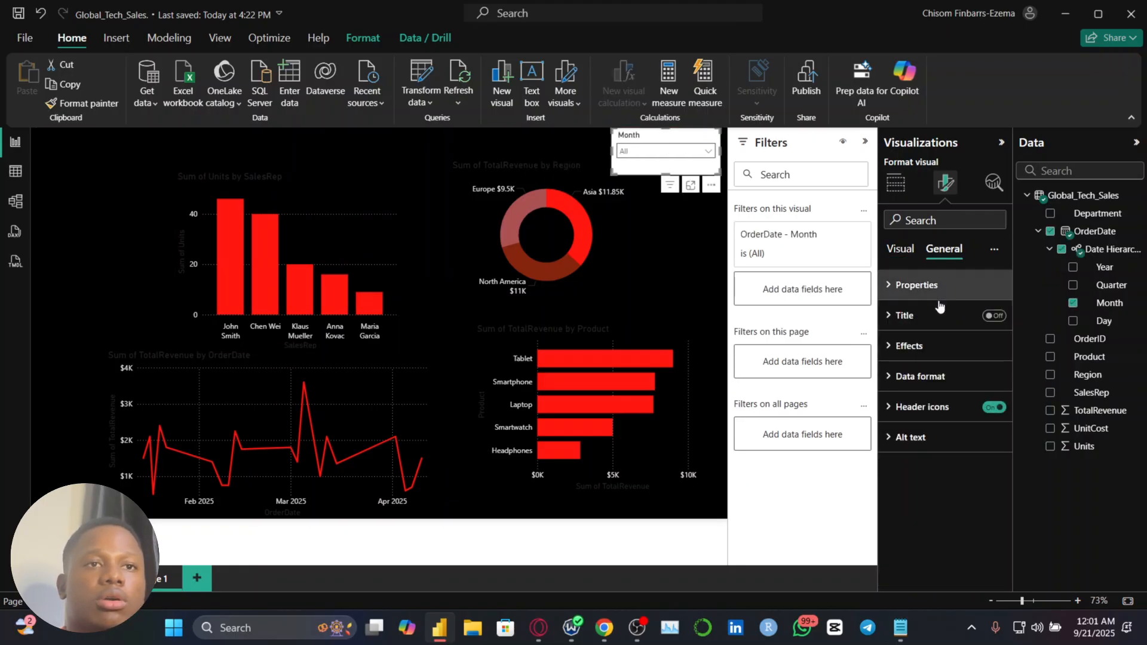
left_click(939, 344)
left_click(988, 383)
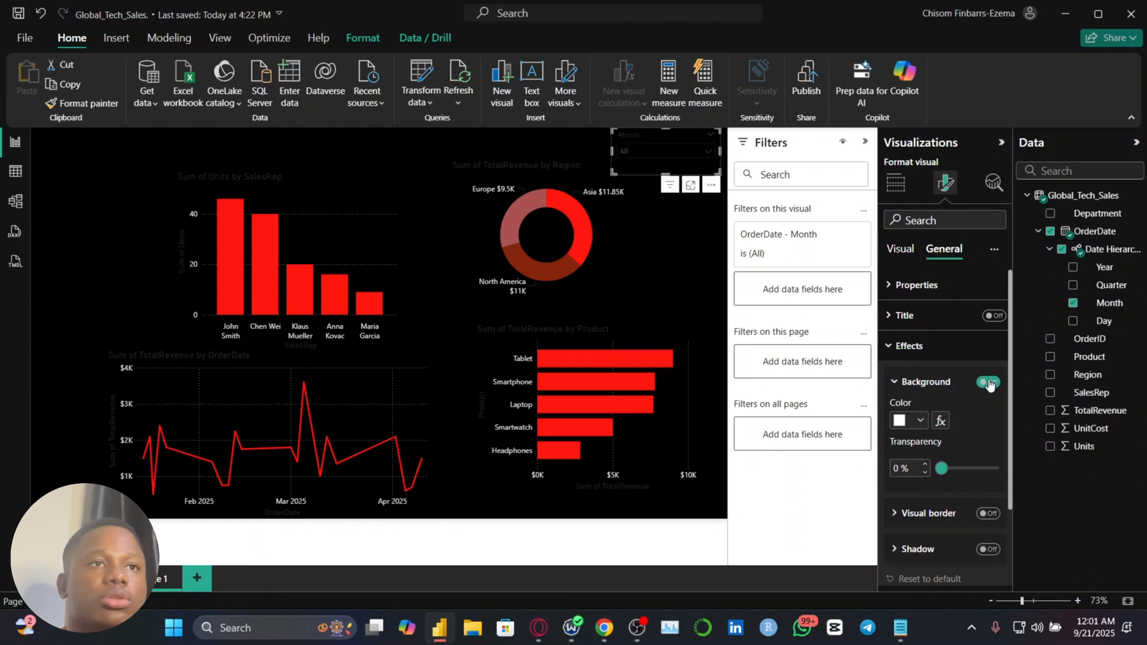
Color the Month slicer's values and its header text off-white
left_click(908, 254)
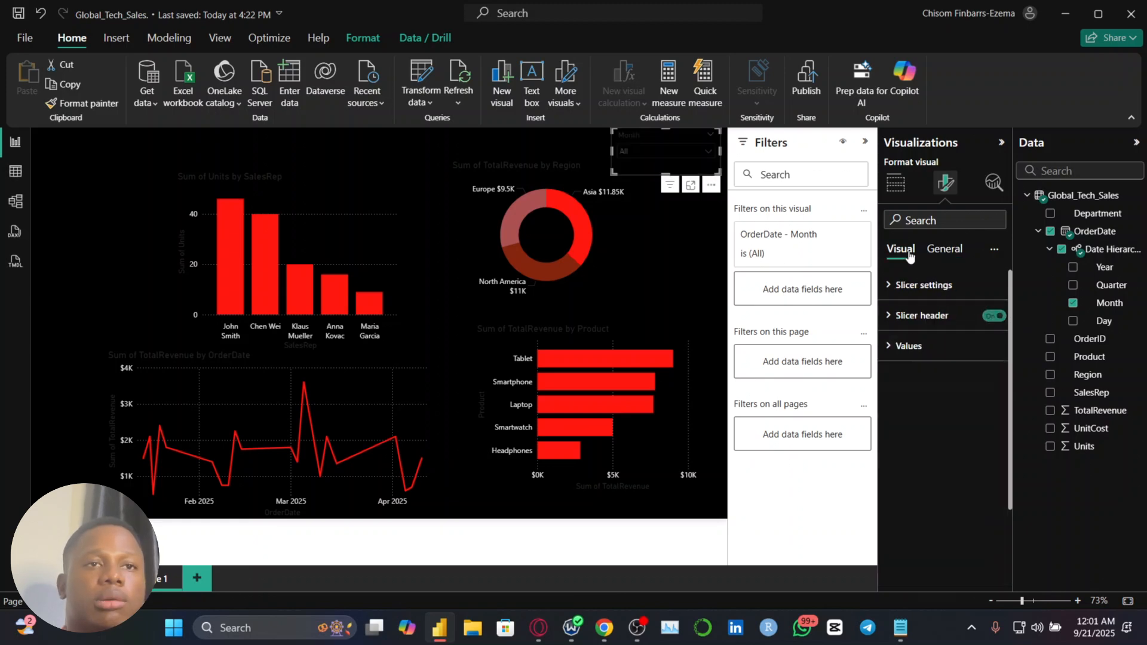
left_click(920, 347)
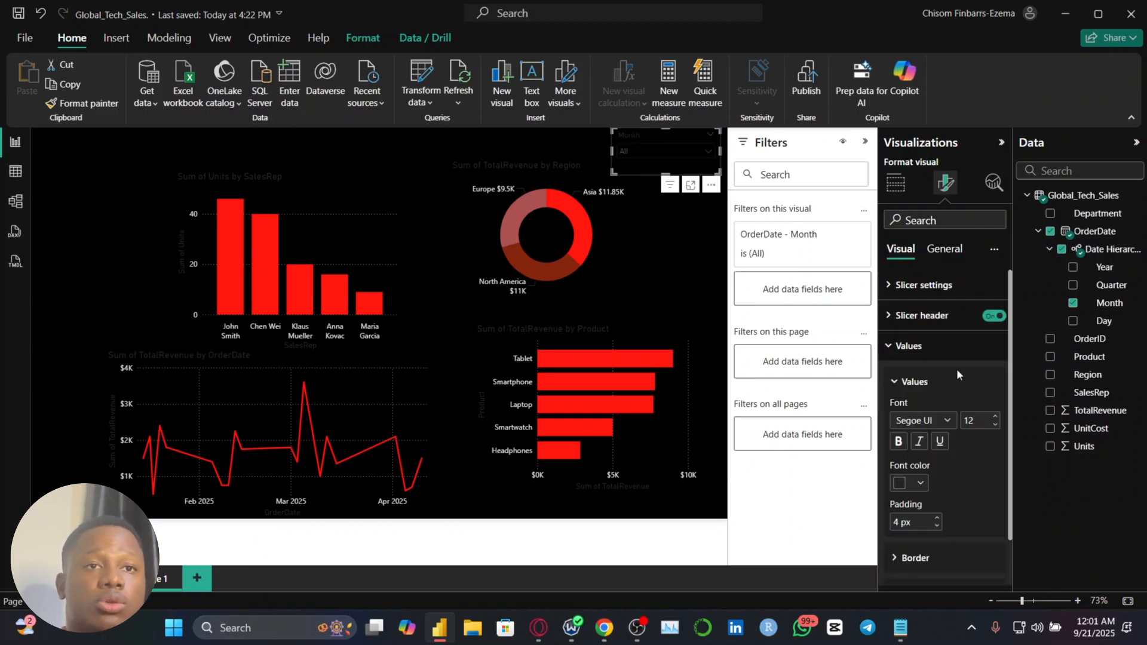
left_click(920, 485)
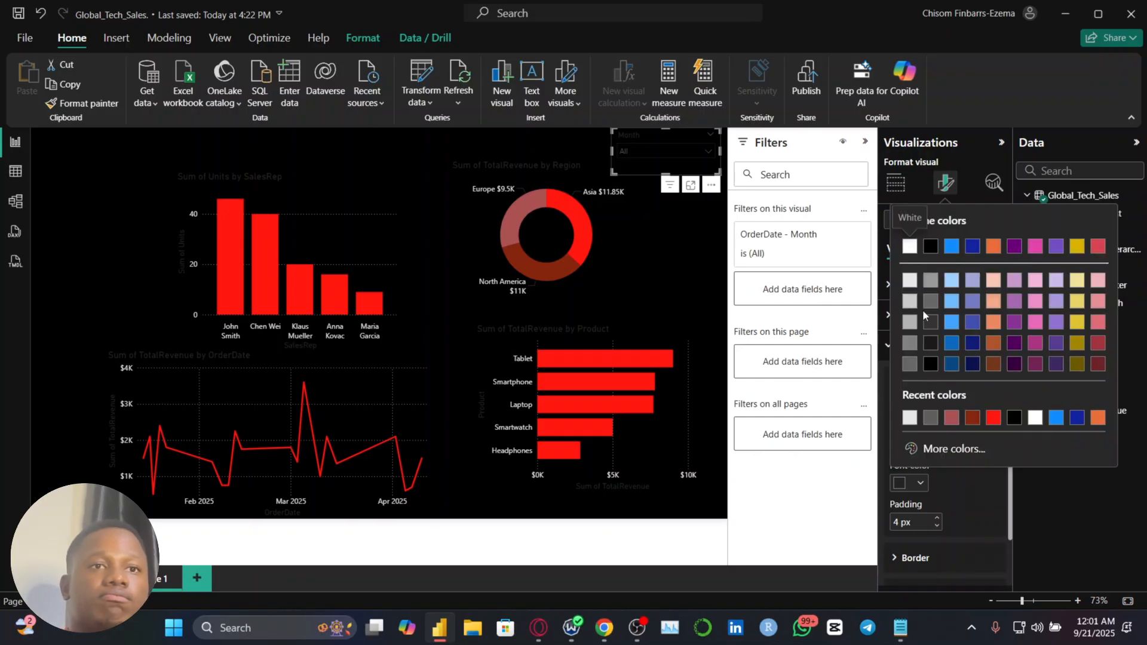
left_click(909, 280)
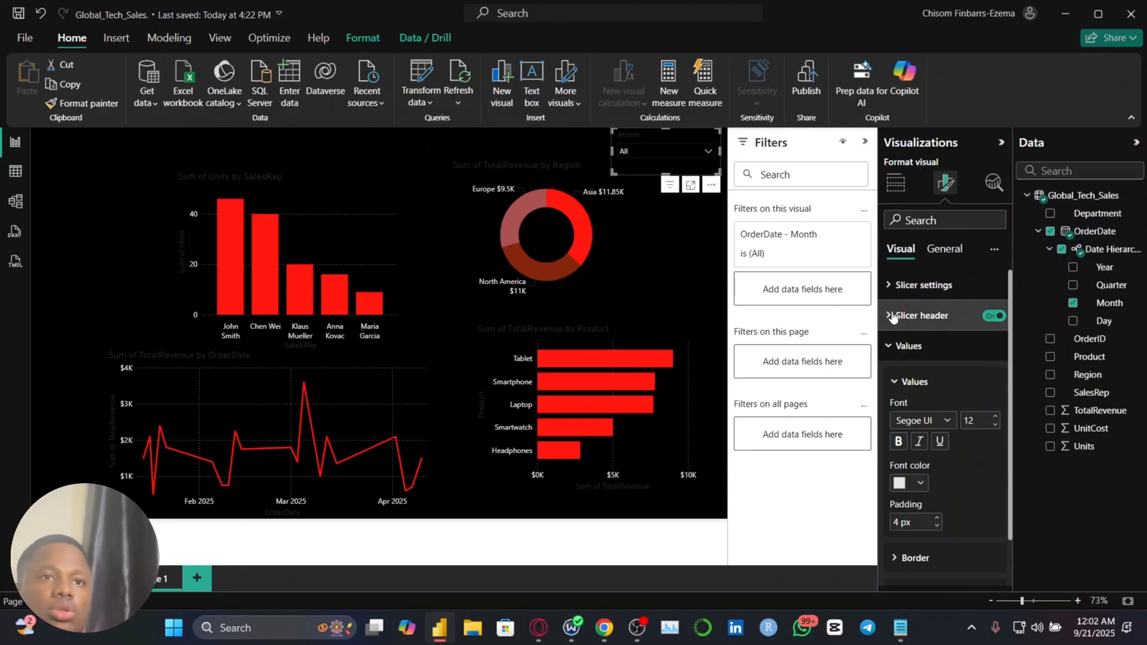
left_click(920, 317)
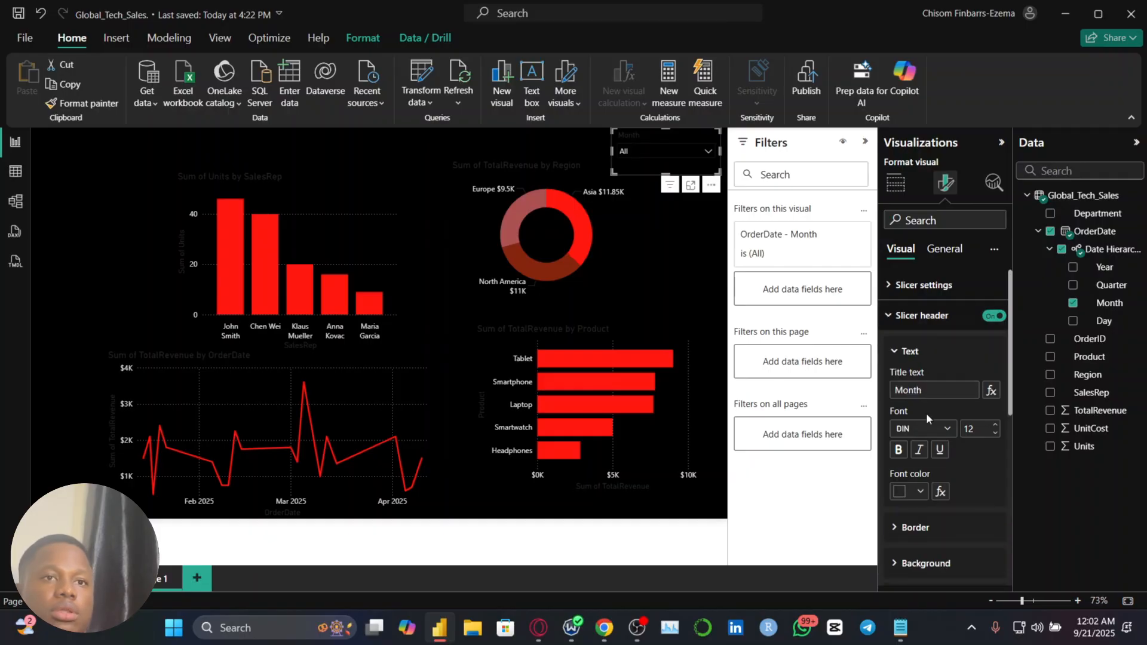
left_click(910, 491)
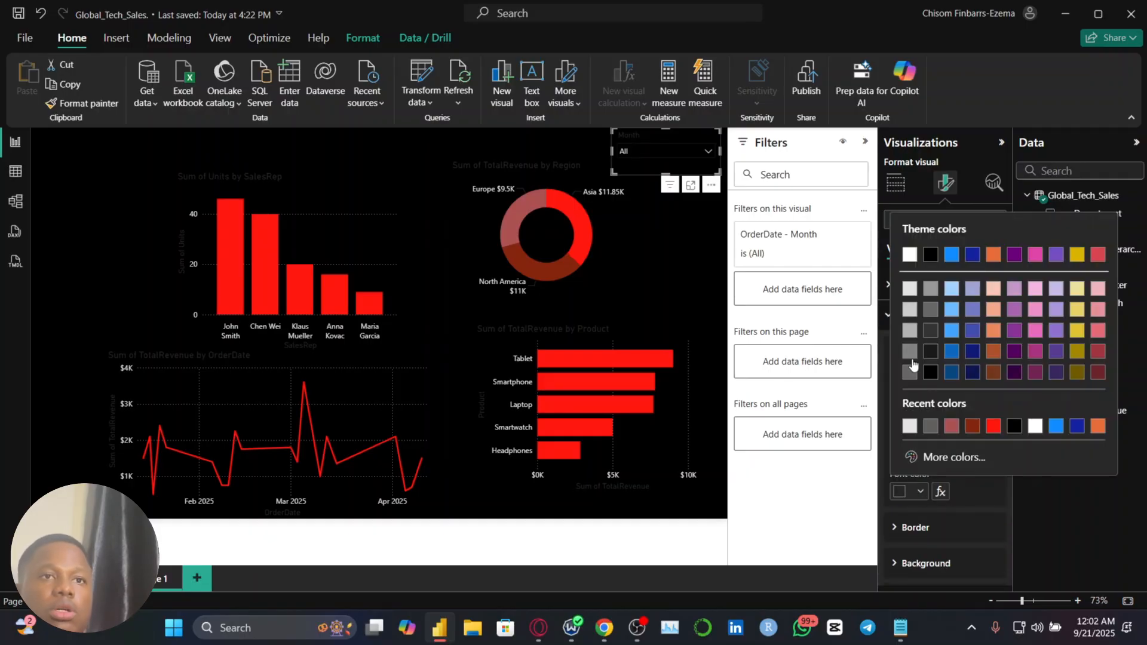
left_click(910, 307)
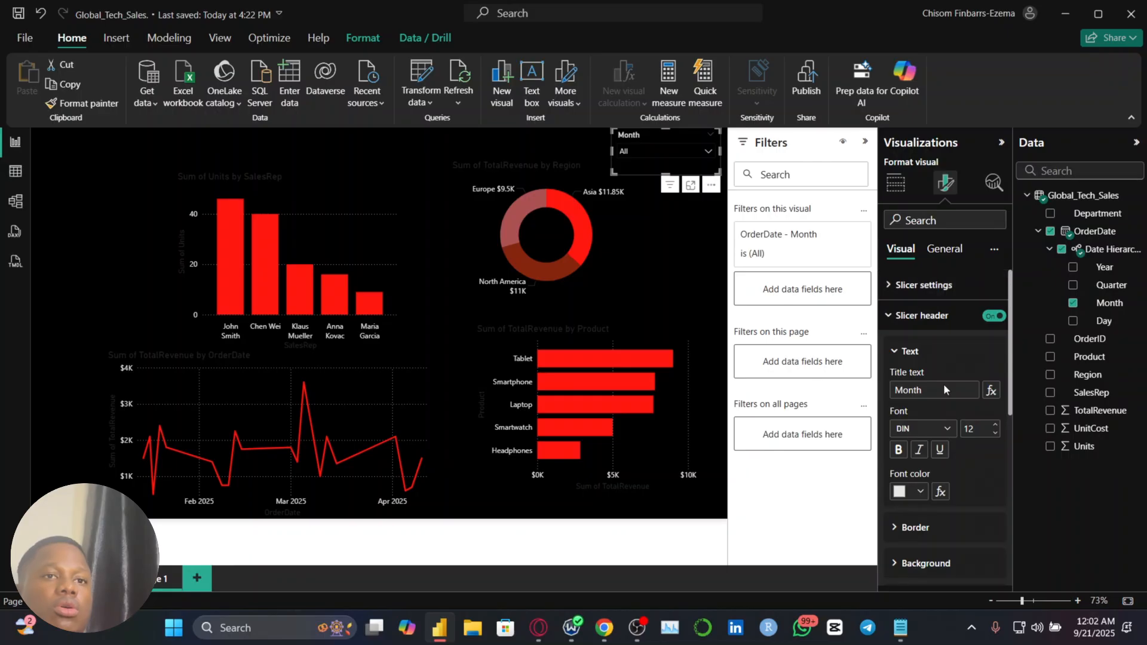
Change the Month slicer's header title to "select month"
double_click(920, 393)
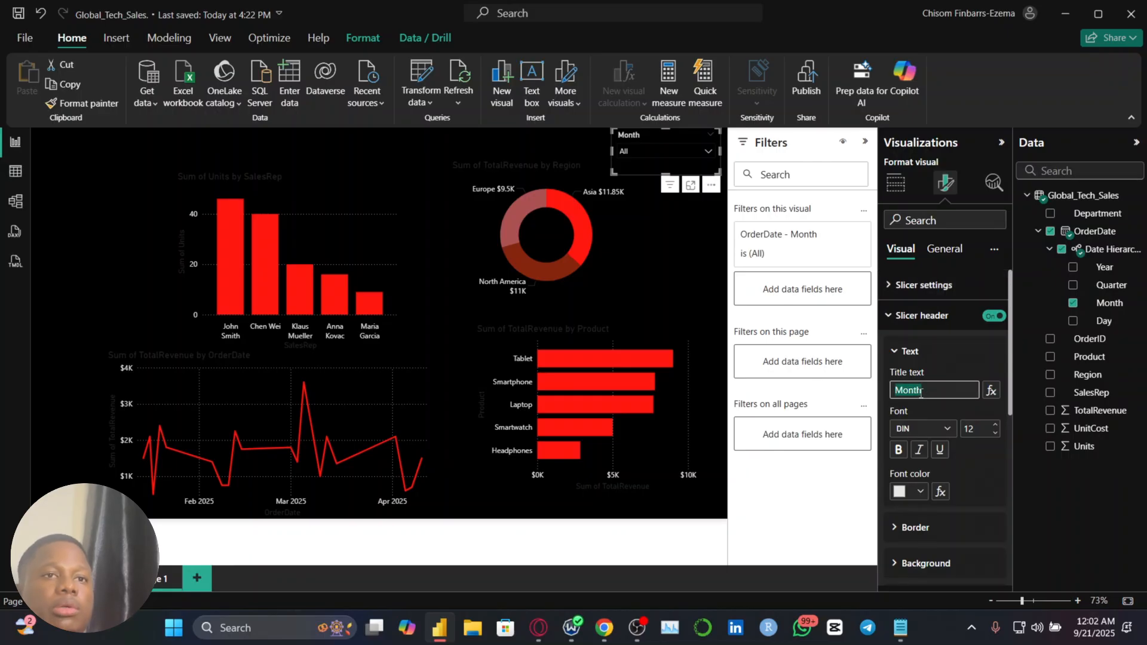
type("sele")
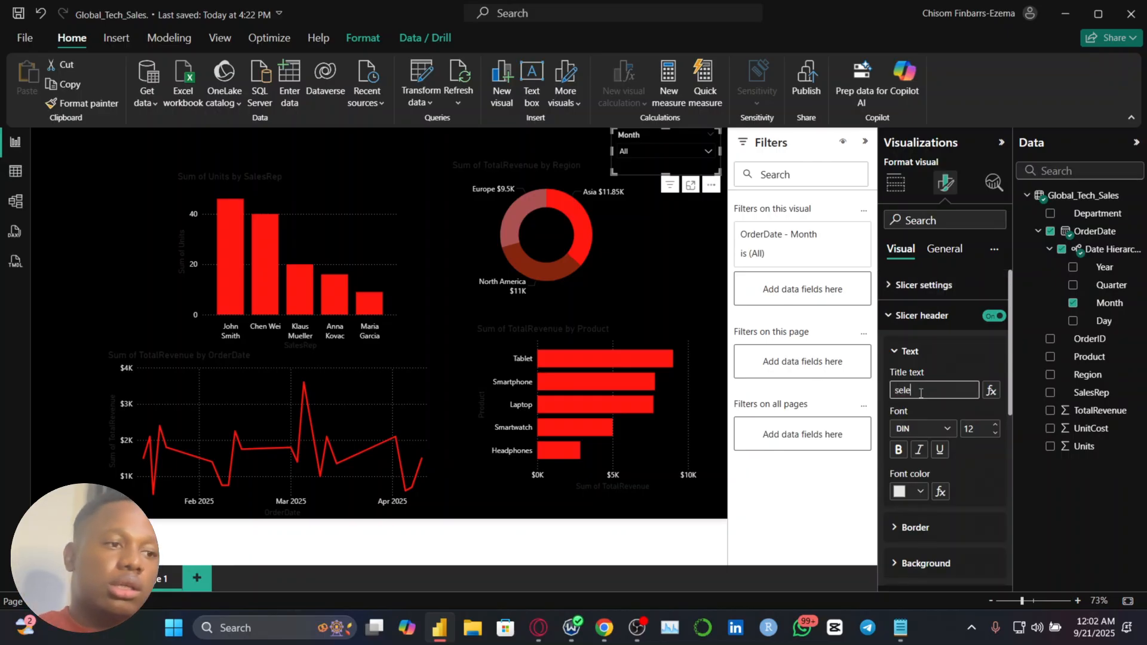
type("ct month")
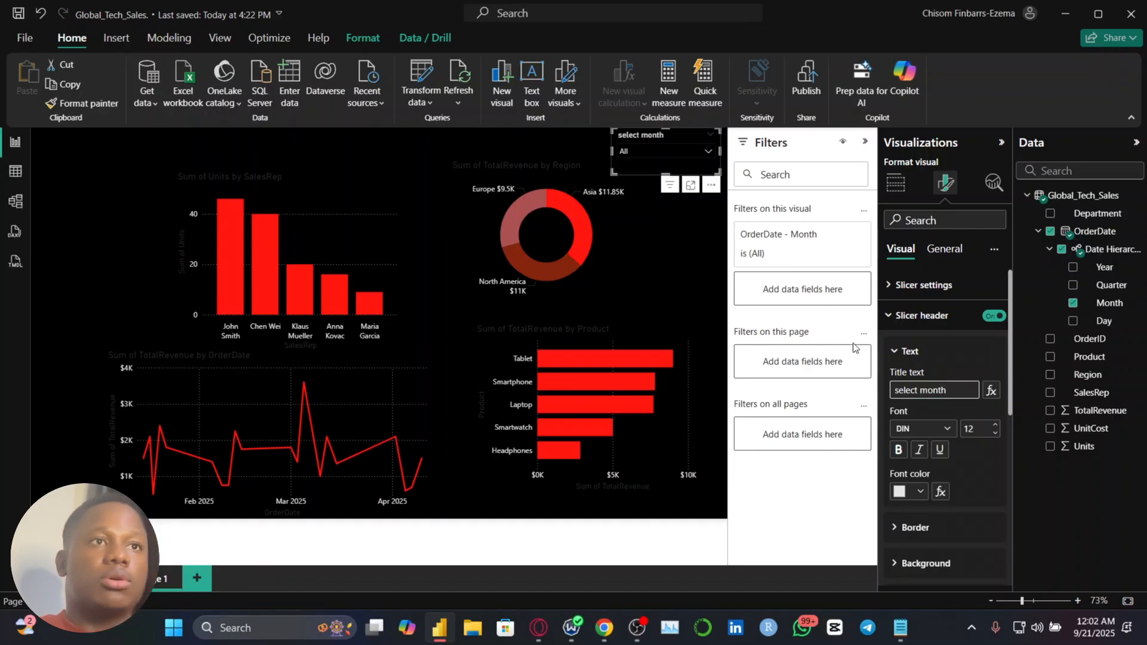
left_click(986, 450)
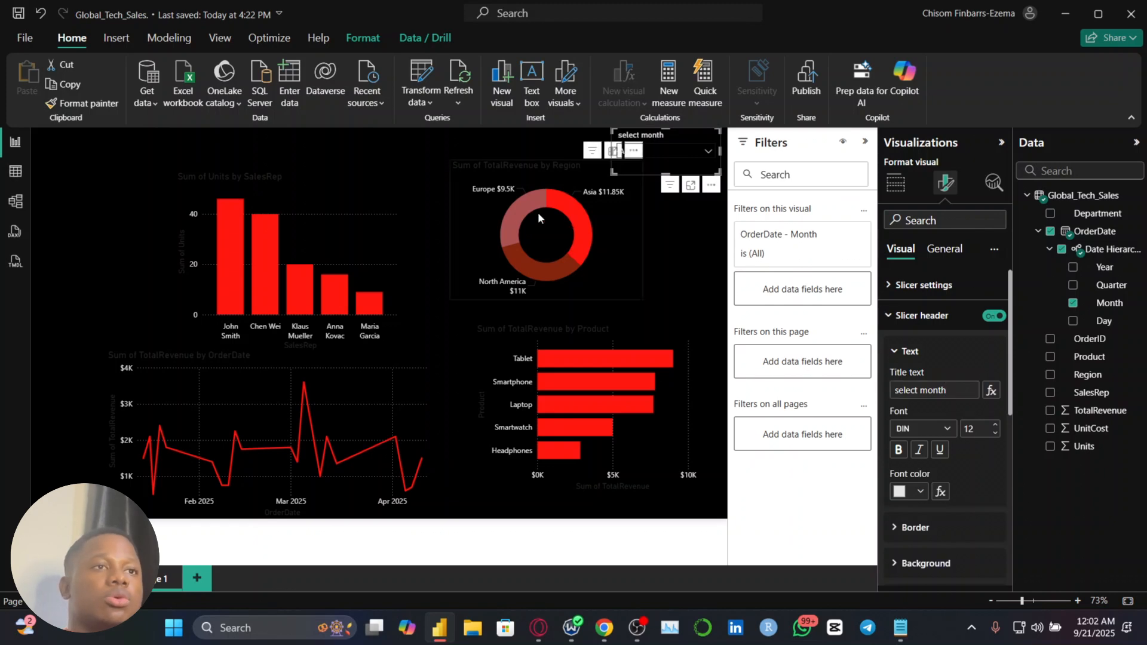
Set the font of both the slicer's header text and its values to Calibri
mouse_move(586, 387)
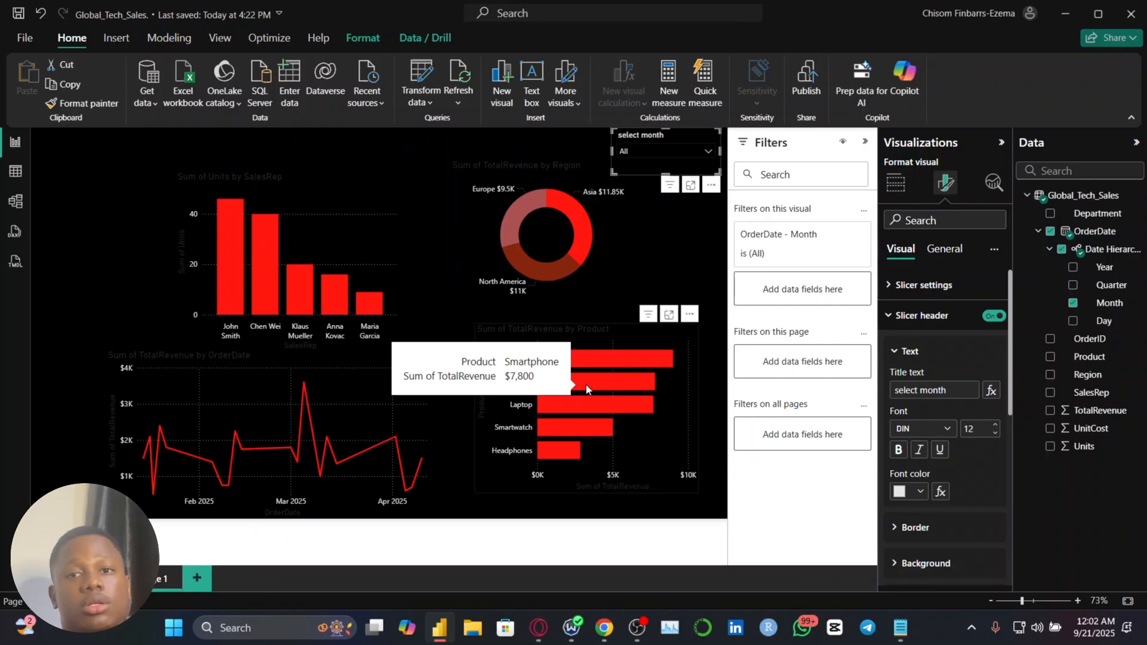
left_click(947, 431)
left_click(898, 246)
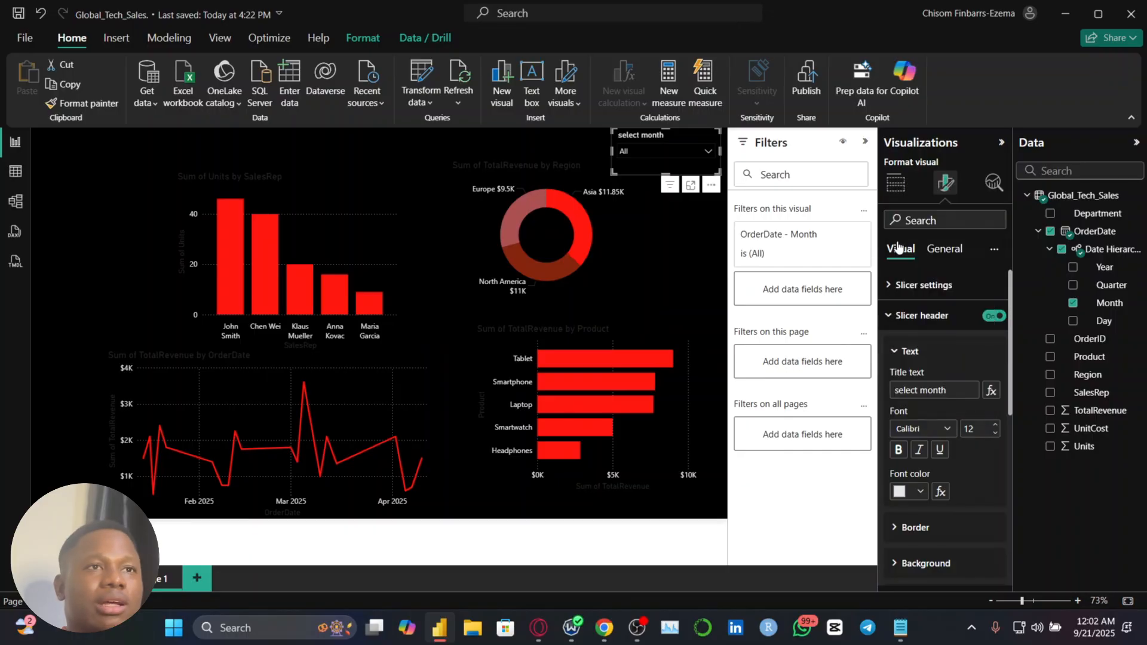
left_click(938, 325)
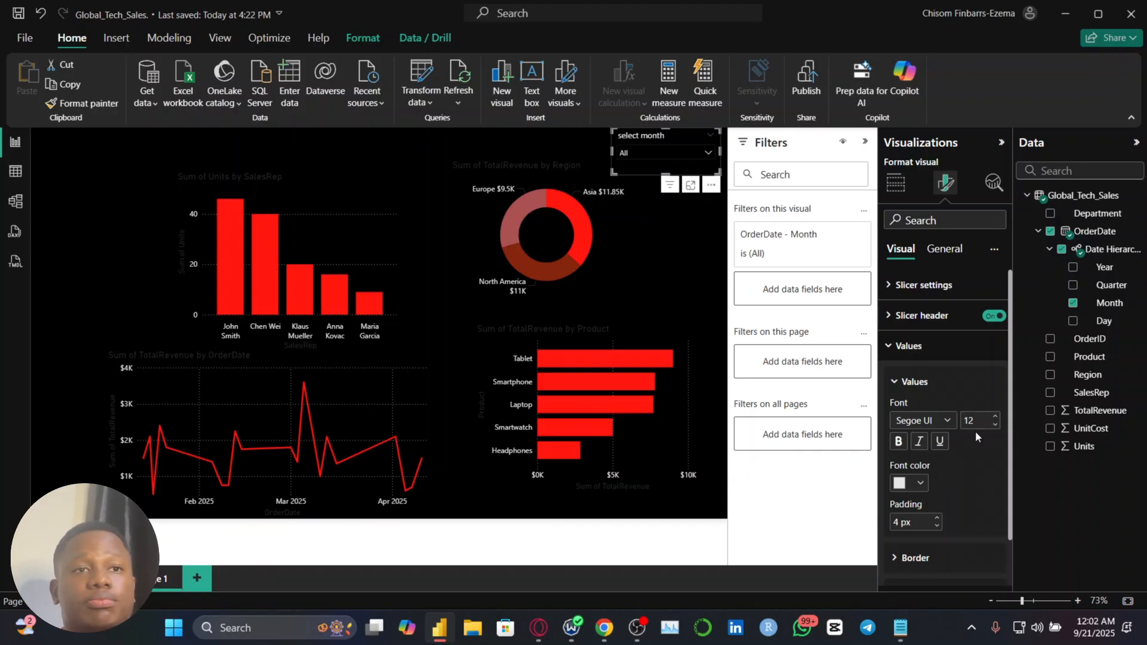
left_click(948, 422)
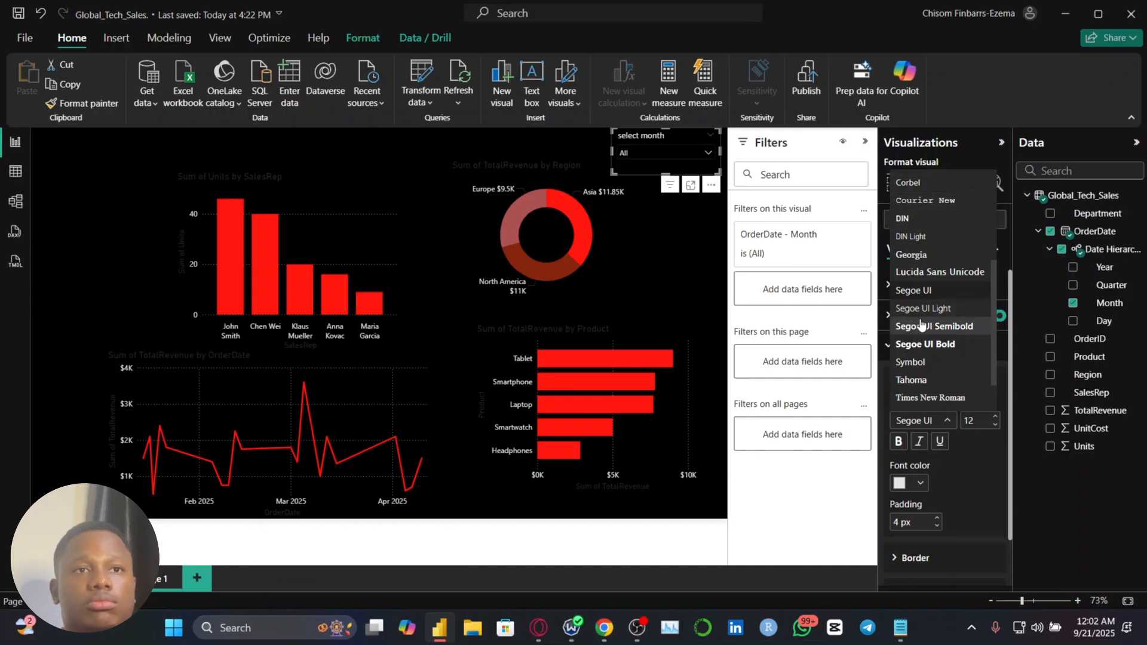
scroll(919, 325, "down", 1)
scroll(919, 326, "up", 4)
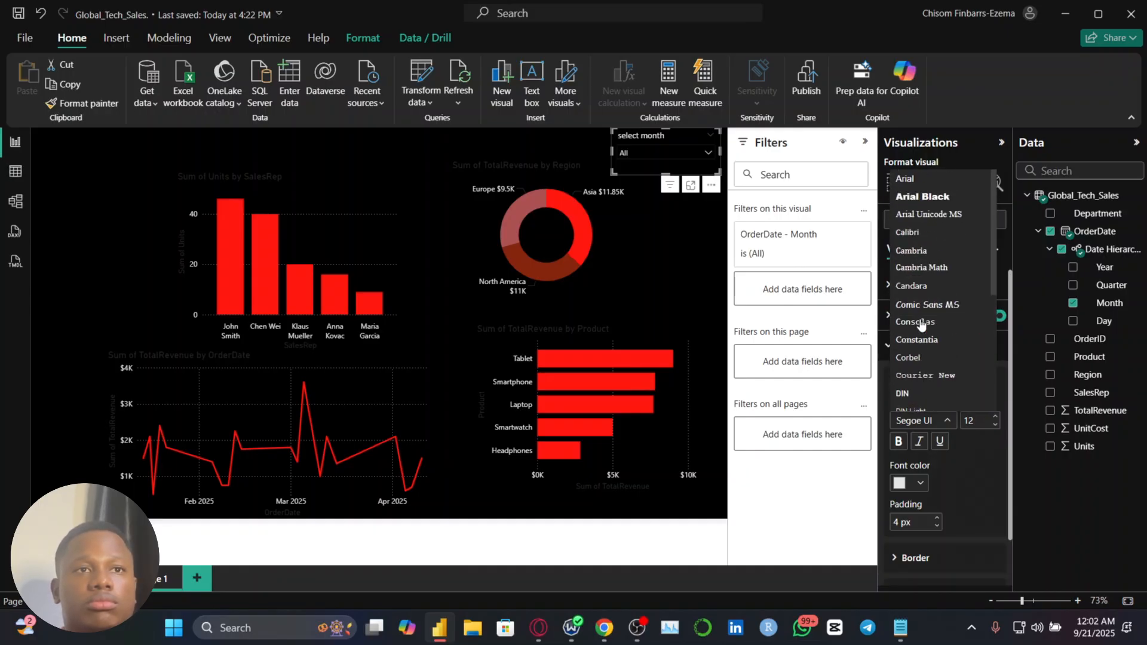
left_click(920, 230)
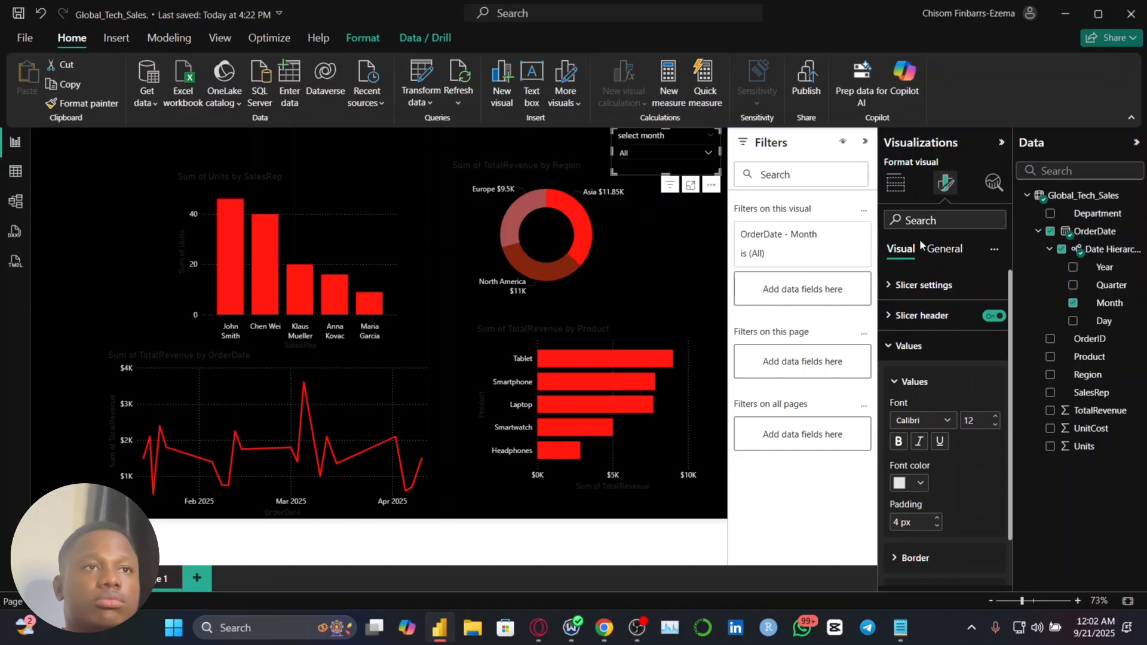
Set the font of the TotalRevenue by Region donut's detail labels to Calibri
left_click(614, 267)
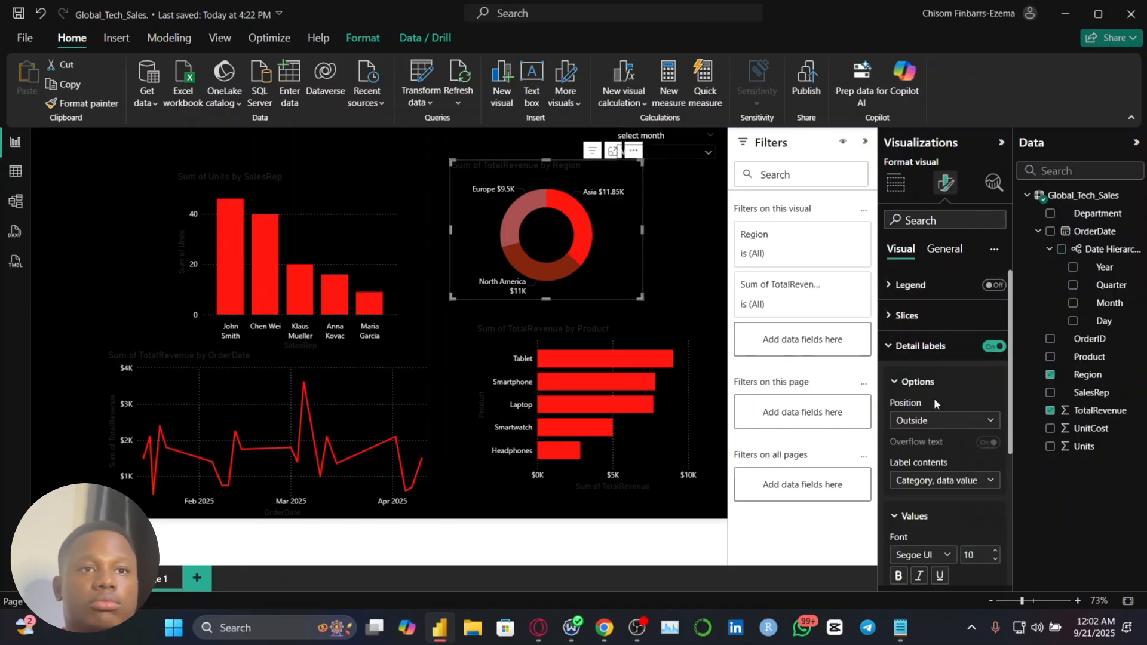
left_click(921, 562)
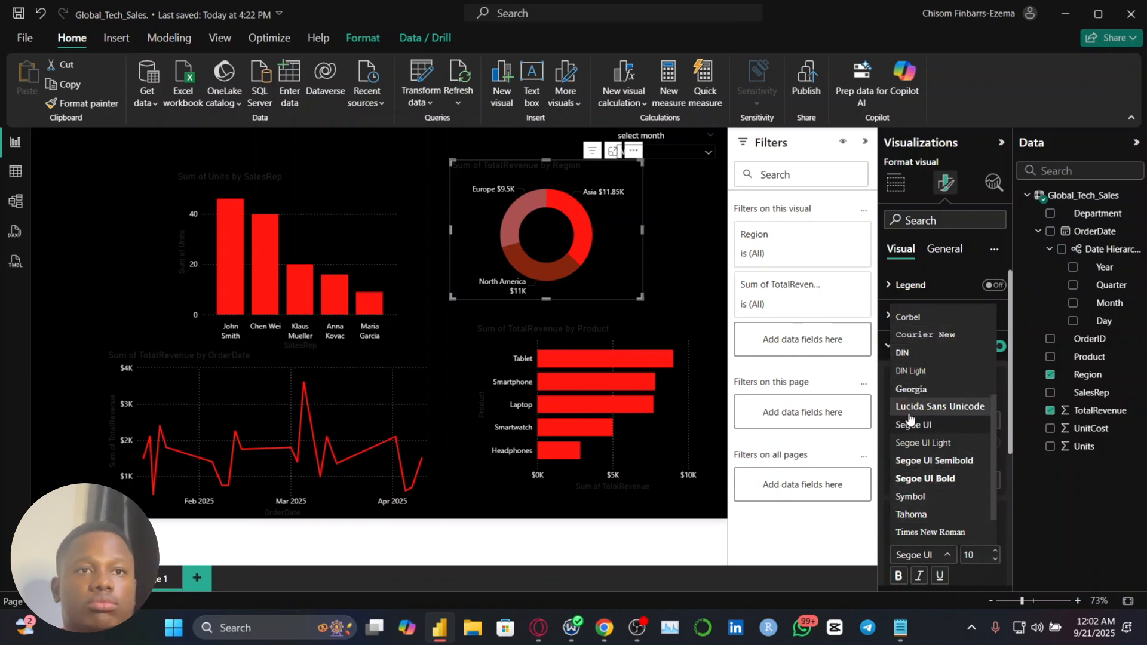
scroll(909, 427, "down", 1)
scroll(908, 430, "up", 4)
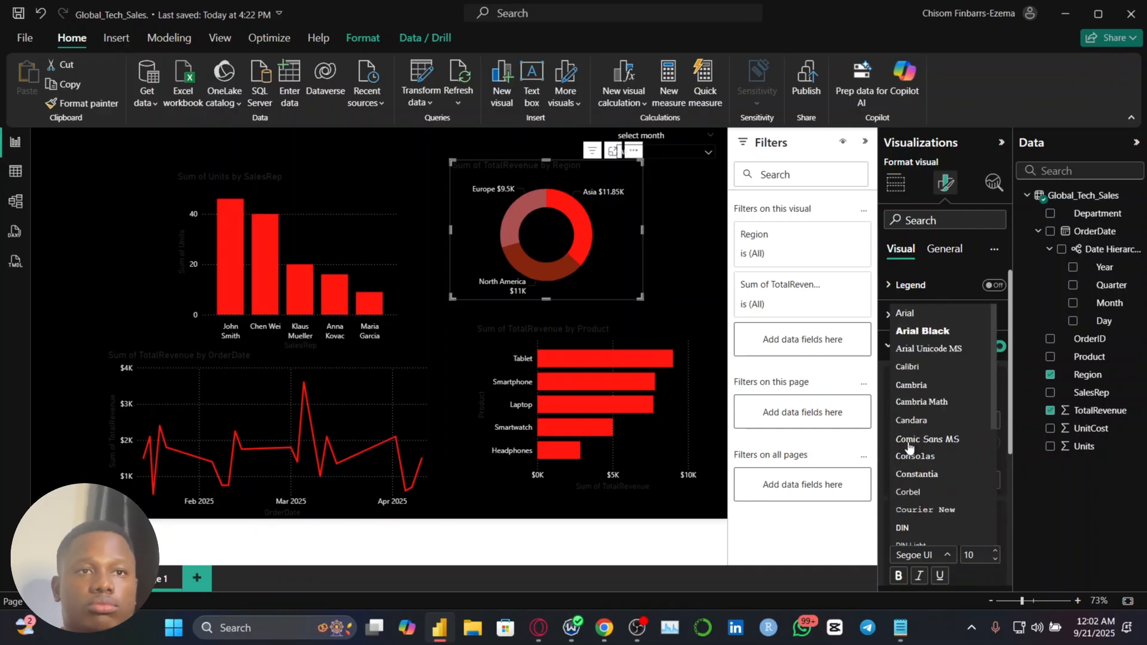
left_click(915, 366)
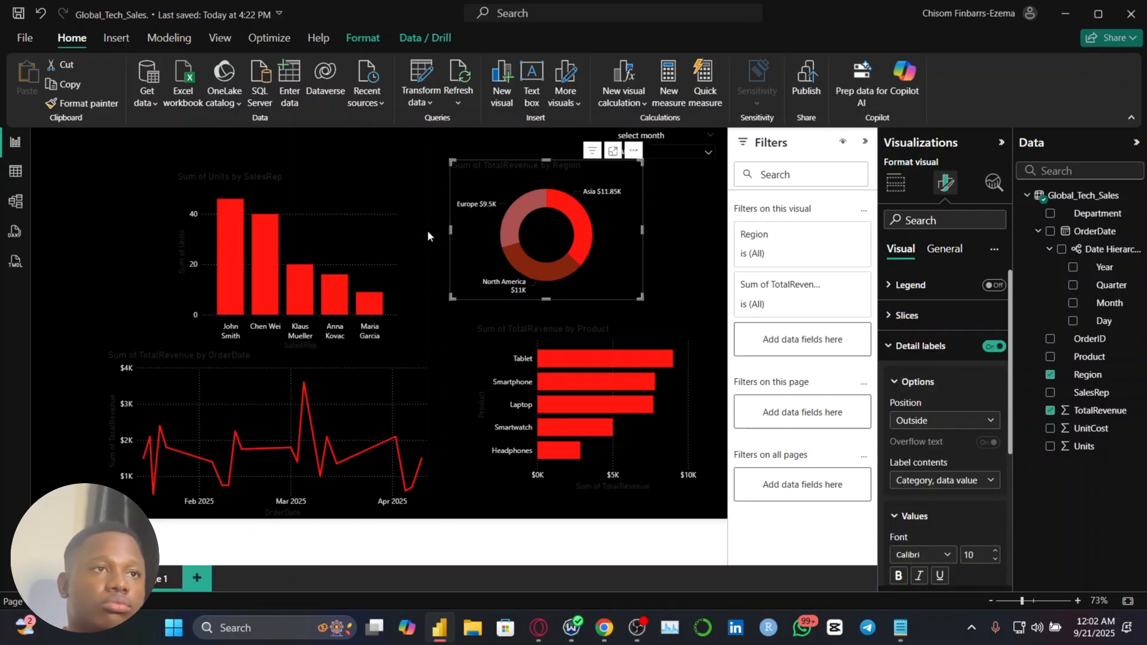
Set the font of both axes' values in the Units by SalesRep chart to Calibri
left_click(360, 208)
scroll(939, 466, "down", 2)
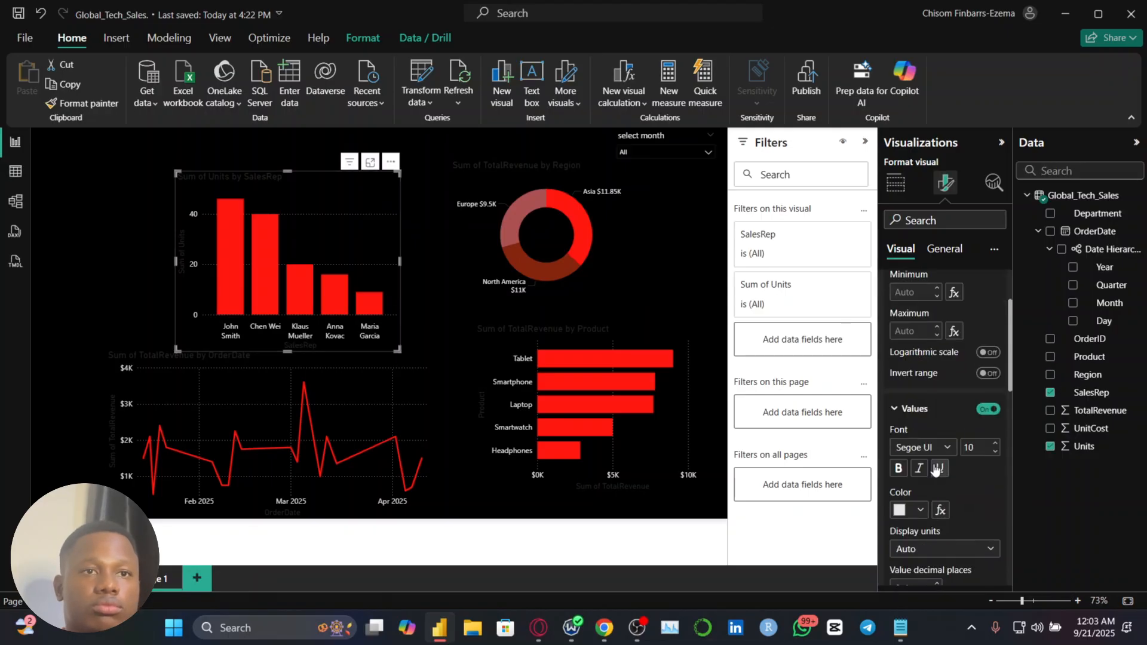
left_click(932, 446)
left_click(920, 258)
scroll(926, 372, "up", 2)
left_click(907, 285)
left_click(922, 359)
left_click(920, 172)
Set both axes' values of the TotalRevenue by OrderDate line chart to the Calibri font
left_click(347, 420)
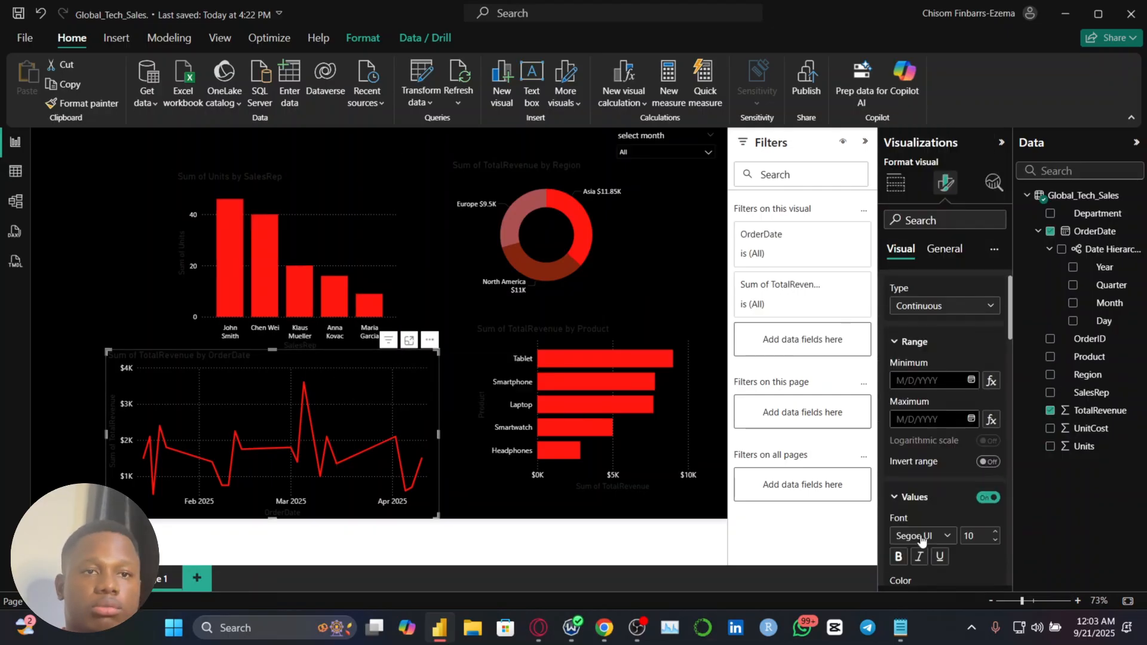
left_click(922, 470)
left_click(920, 280)
left_click(911, 316)
left_click(923, 544)
left_click(920, 357)
Set both axes' values of the TotalRevenue by Product bar chart to the Calibri font
left_click(687, 388)
left_click(922, 544)
left_click(921, 356)
left_click(907, 284)
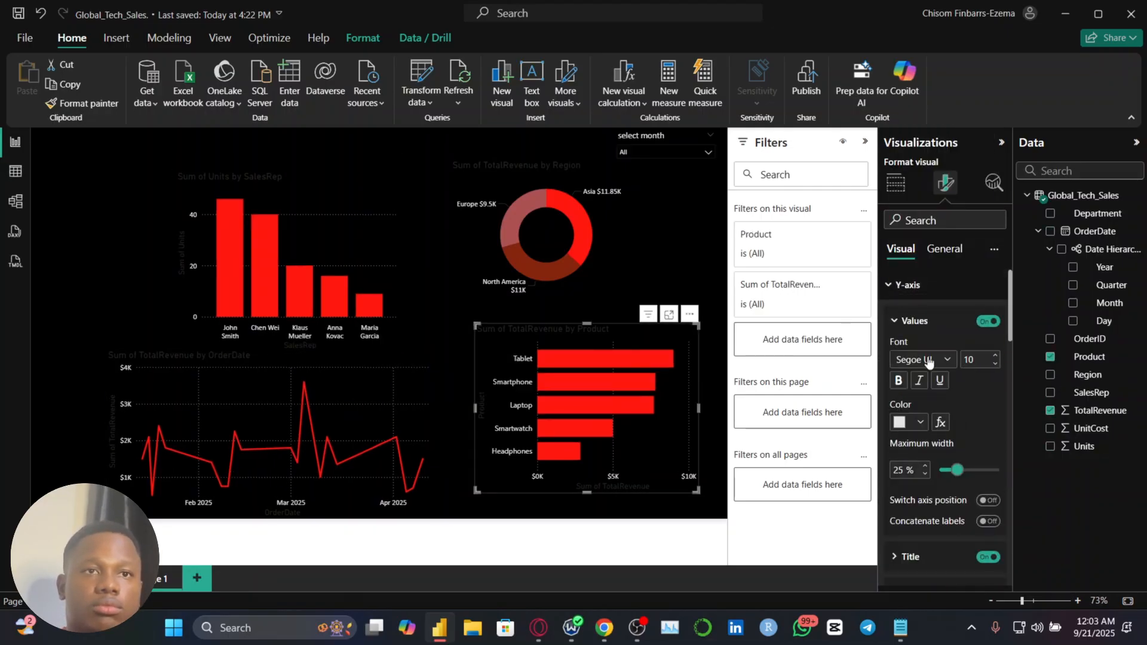
left_click(927, 360)
left_click(920, 172)
Widen the Units by SalesRep chart and shift it and the region donut lower on the page
left_click(324, 230)
left_click(609, 262)
scroll(584, 406, "down", 2)
scroll(584, 406, "up", 3)
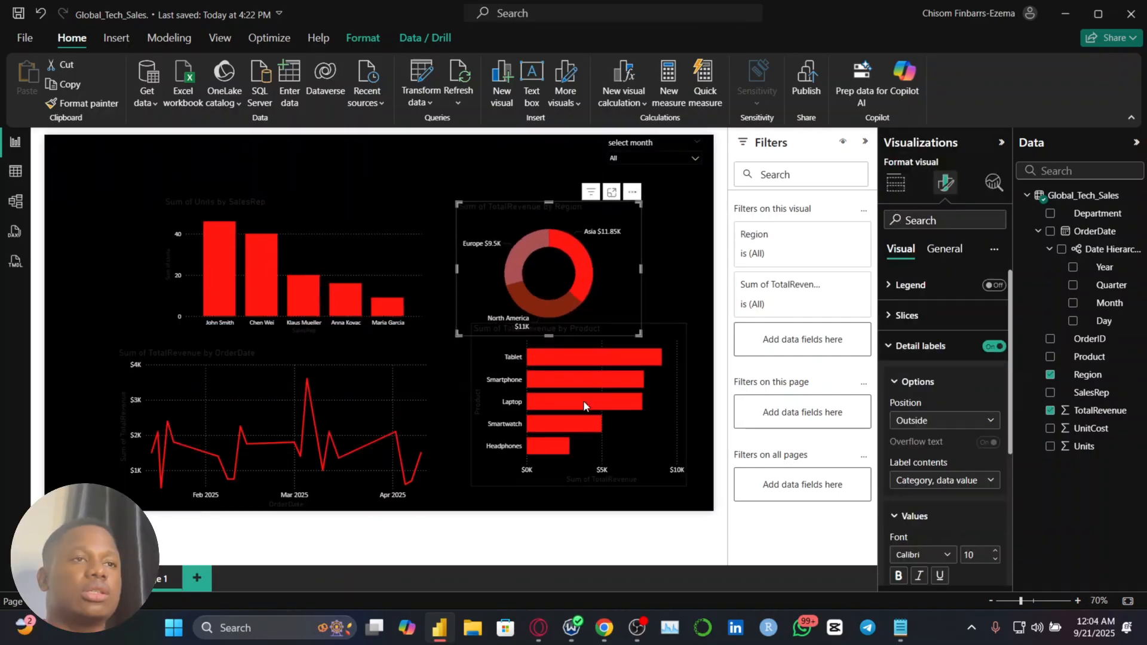
scroll(584, 406, "down", 3)
scroll(585, 406, "up", 2)
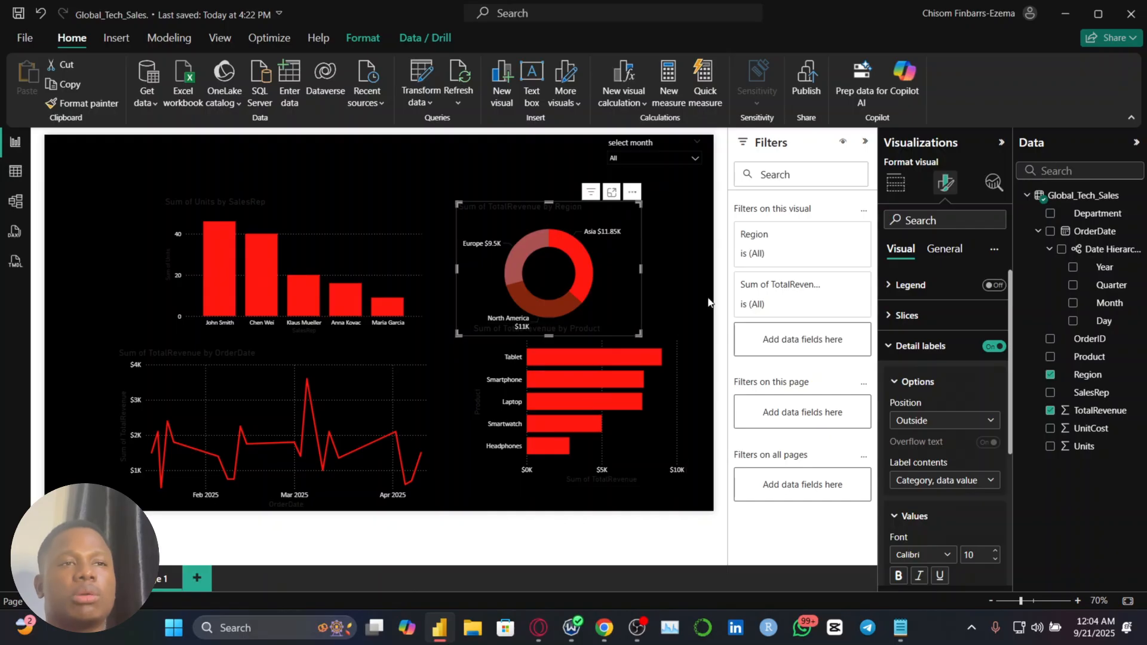
Switch the report page's canvas type from 16:9 to Custom
left_click(687, 260)
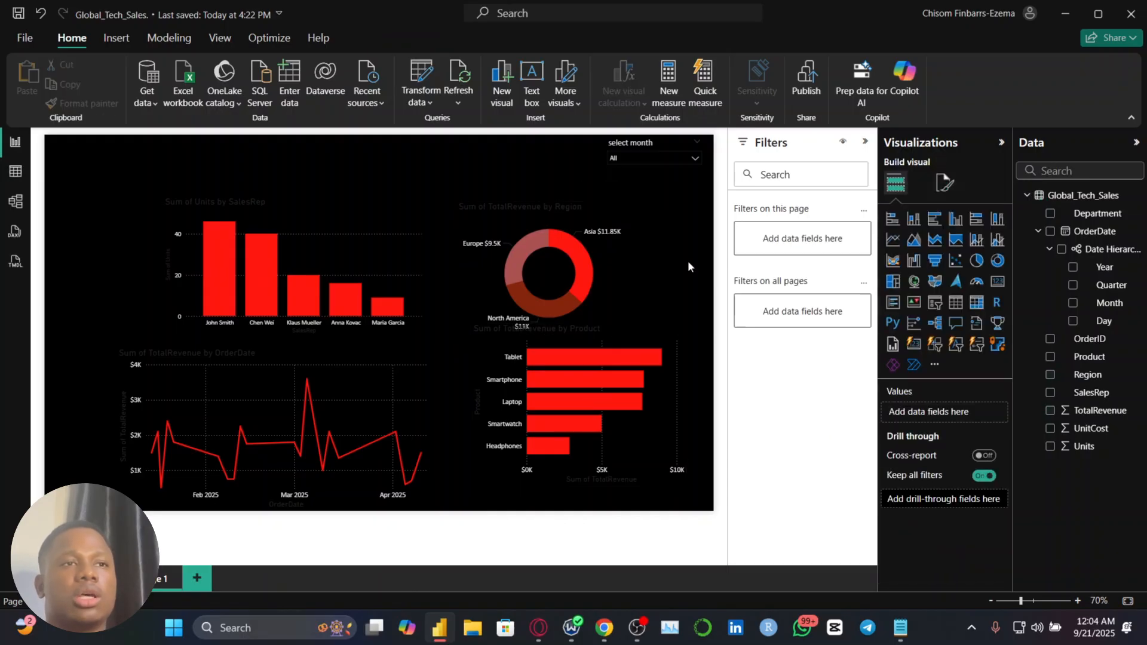
left_click(944, 183)
left_click(460, 169)
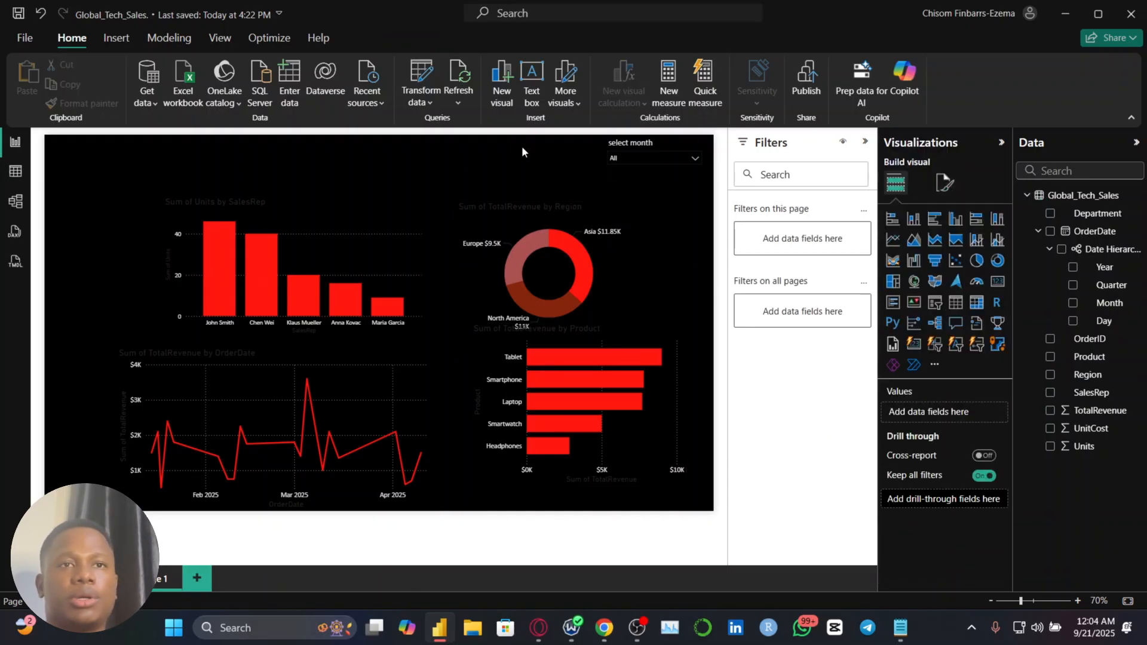
left_click(945, 182)
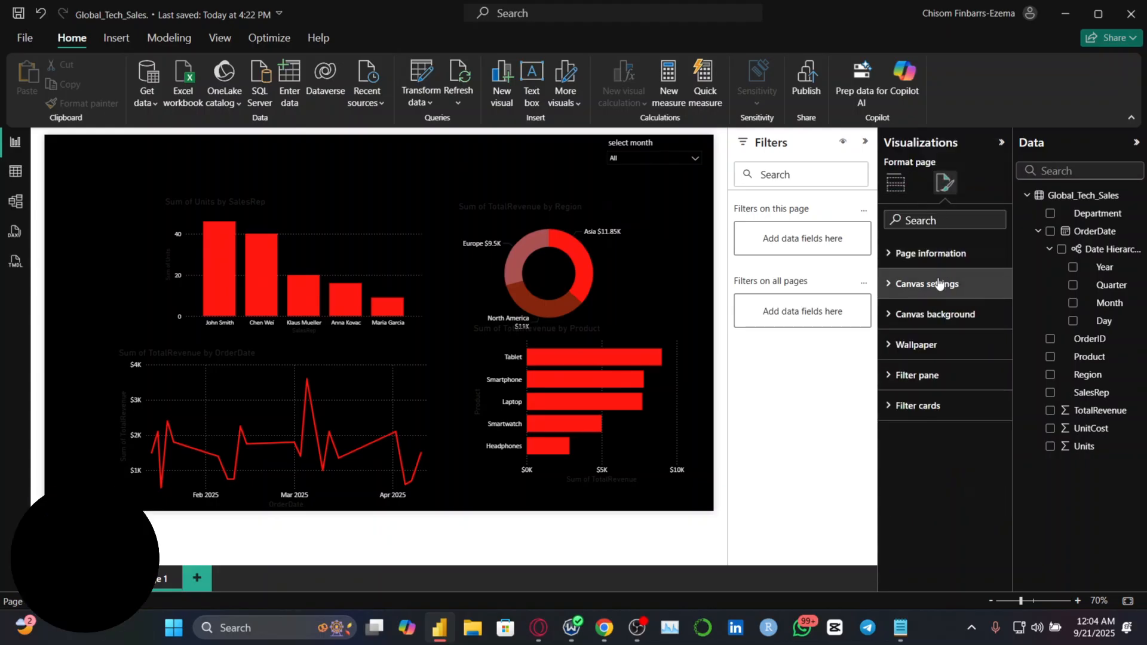
left_click(939, 284)
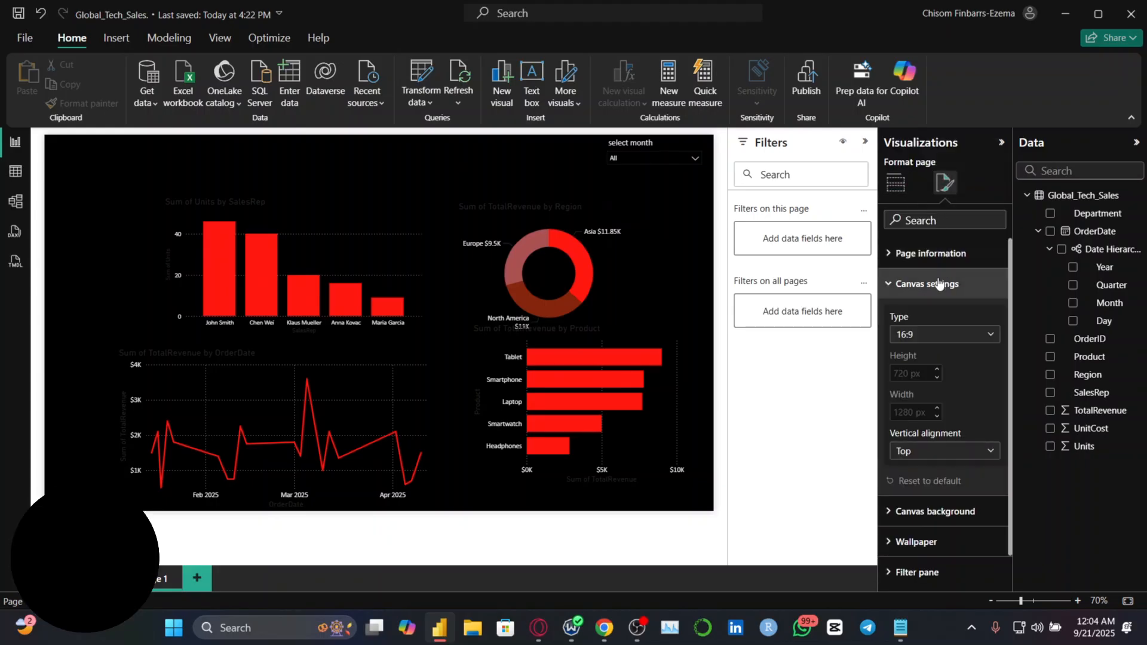
left_click(939, 284)
left_click(938, 285)
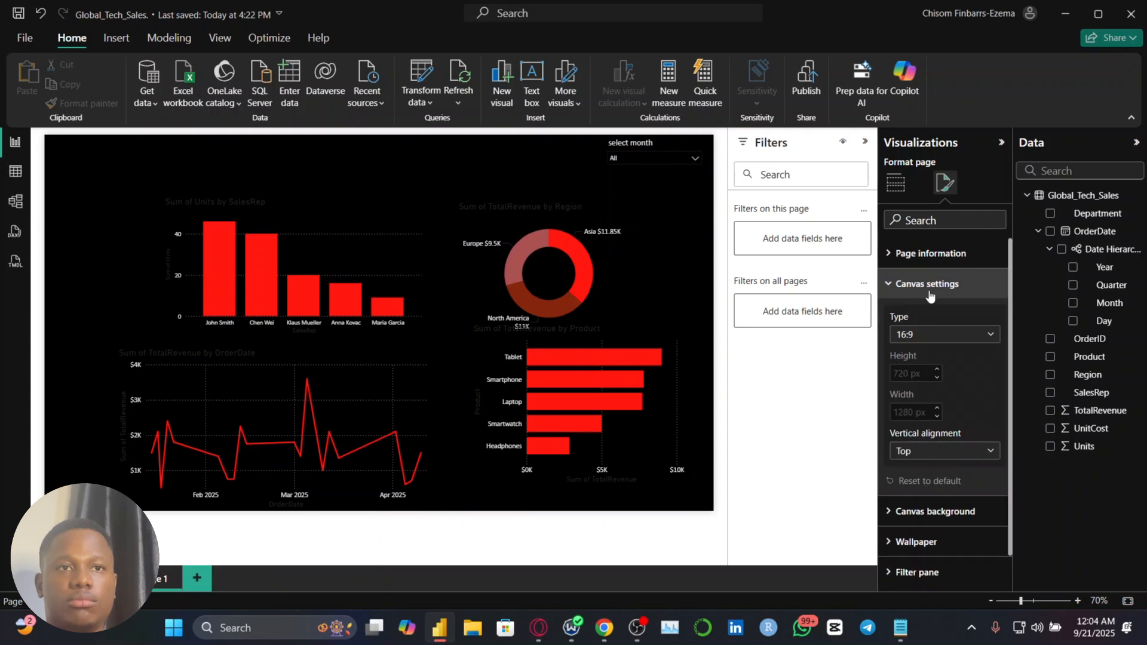
left_click(917, 336)
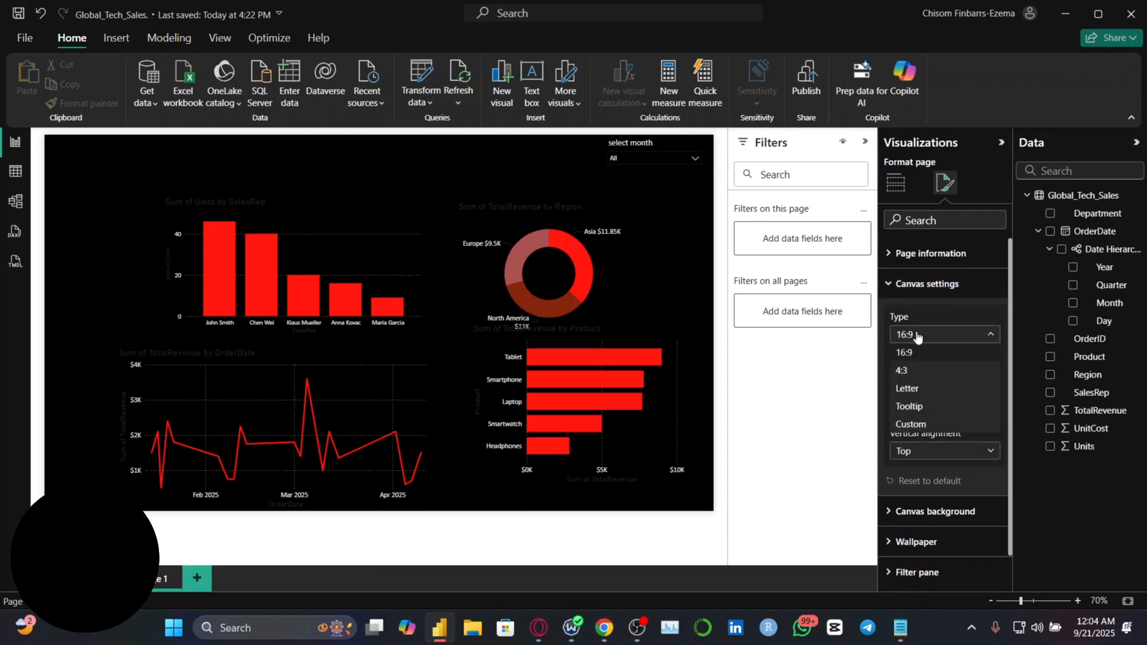
left_click(917, 423)
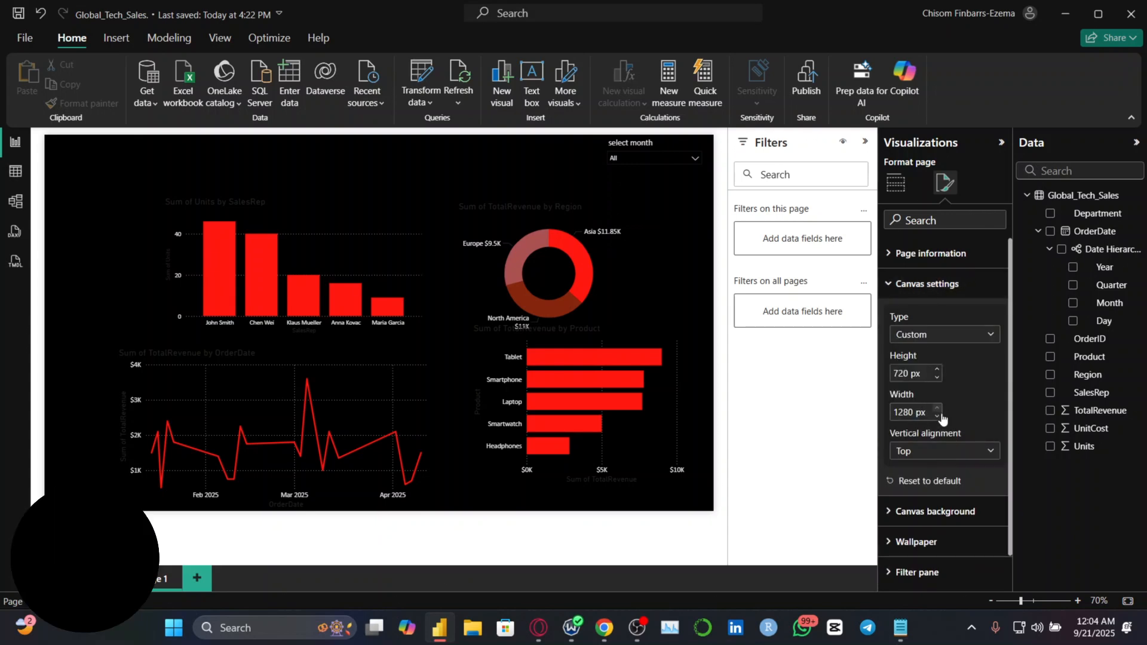
Reduce the report page's custom canvas width, trying 1200 and 1100 px before settling on 1150 px
left_click(937, 416)
left_click(937, 416)
left_click(937, 415)
left_click(937, 417)
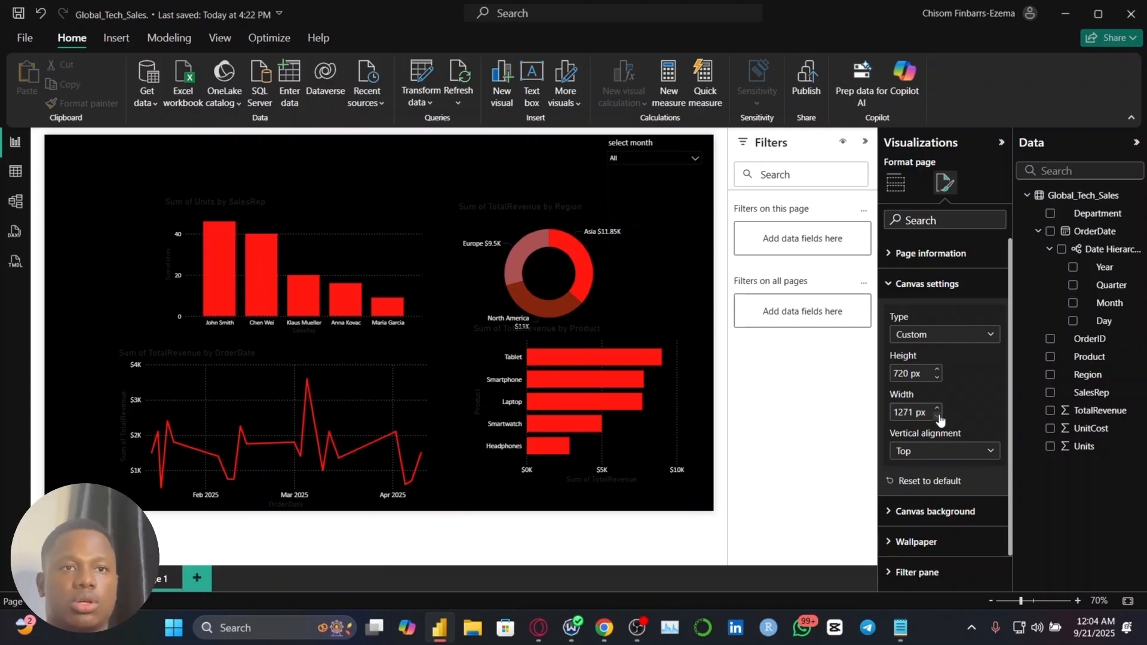
left_click(937, 417)
double_click(909, 412)
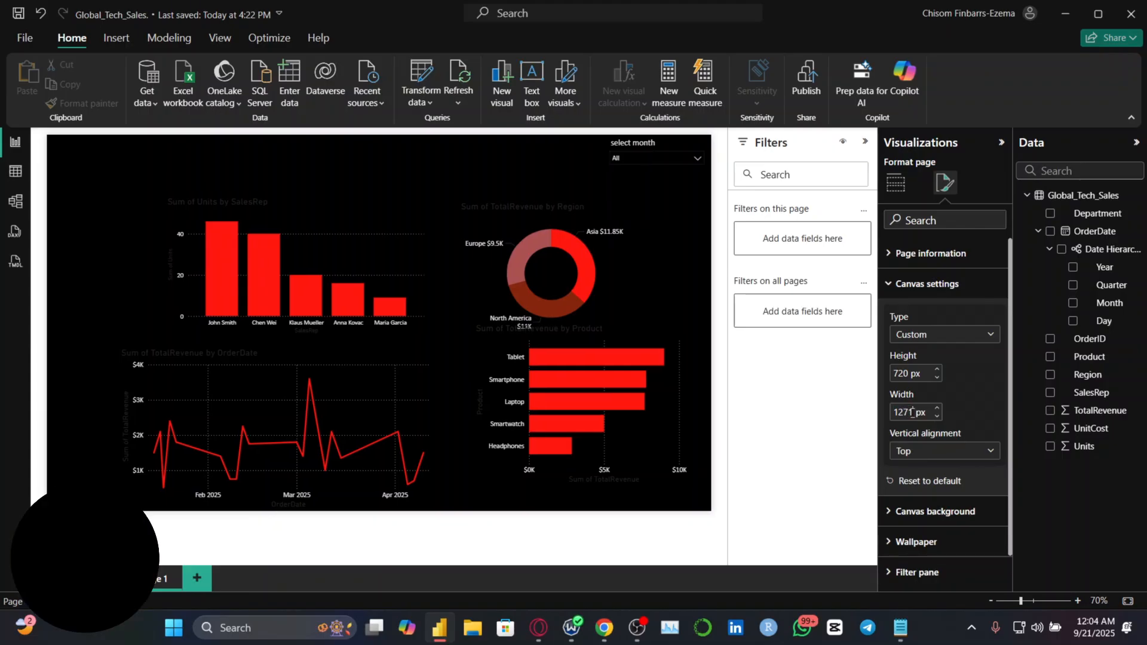
type("1200")
key("Return")
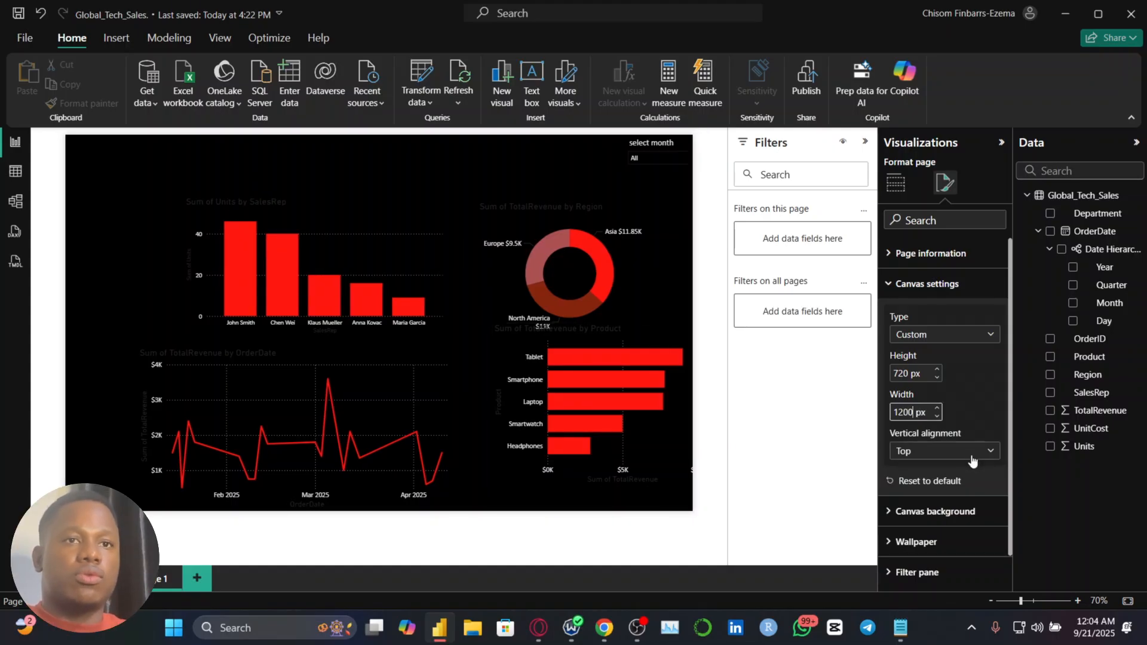
double_click(913, 412)
type("1100")
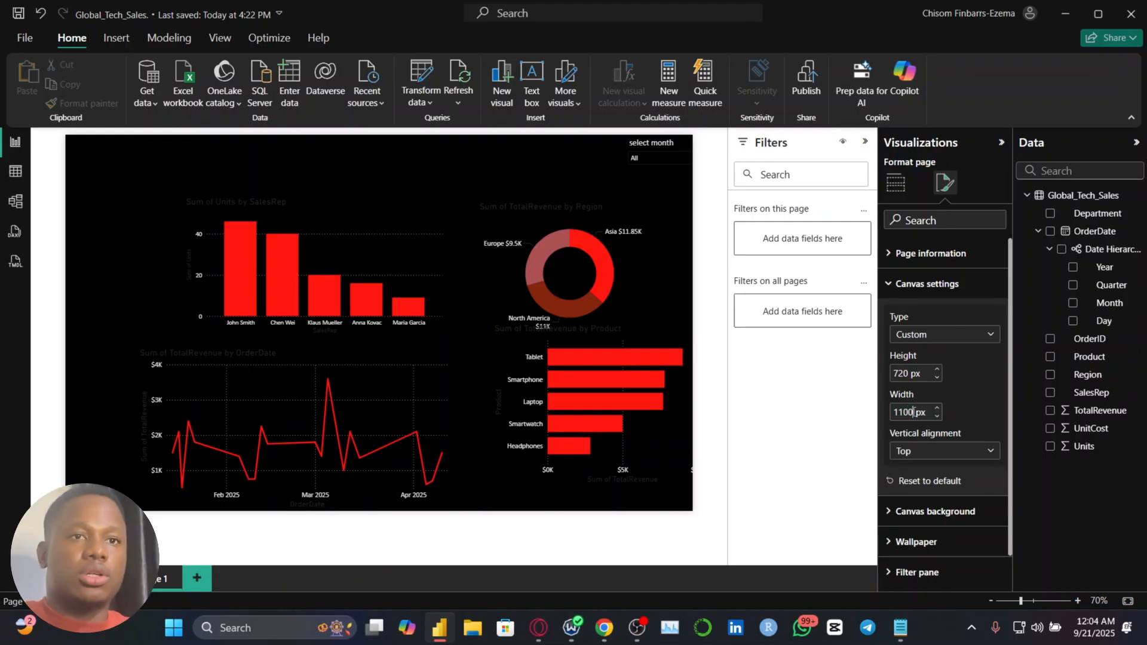
key("Return")
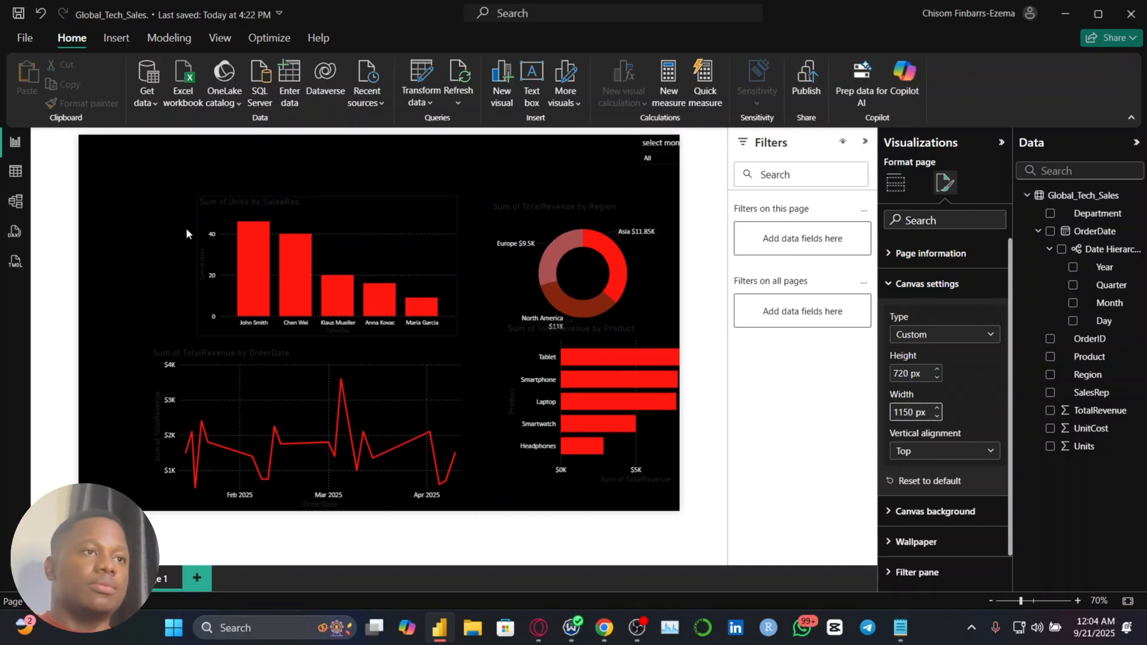
left_click(355, 166)
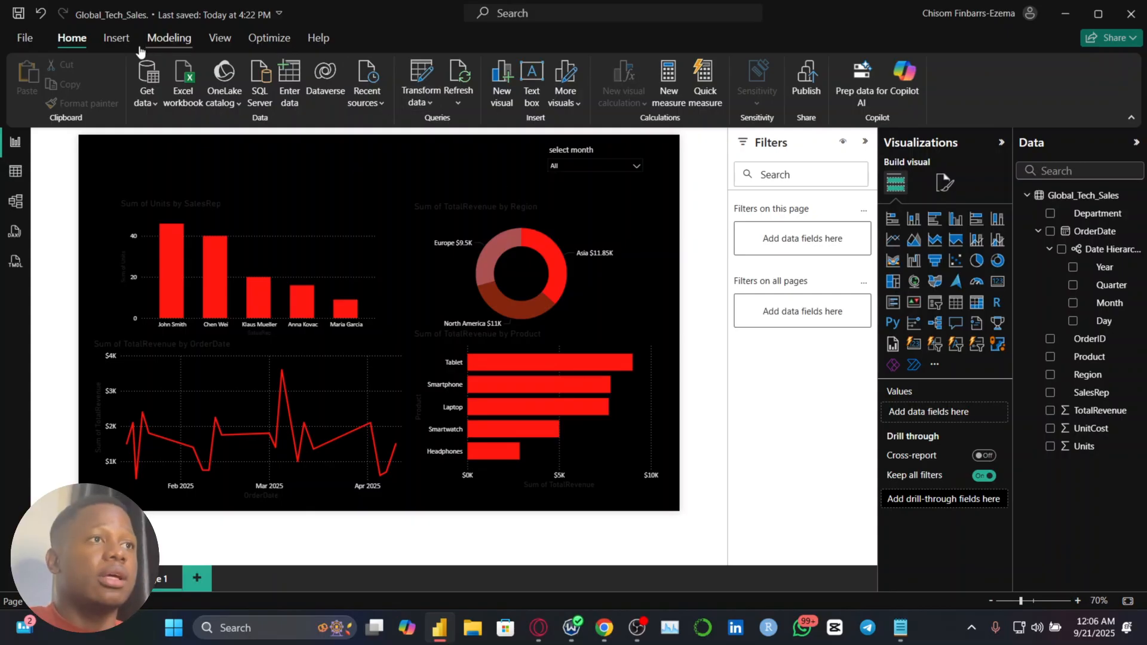
Insert a text box on the report page containing the title SALES DASHBOARD
left_click(157, 40)
left_click(117, 38)
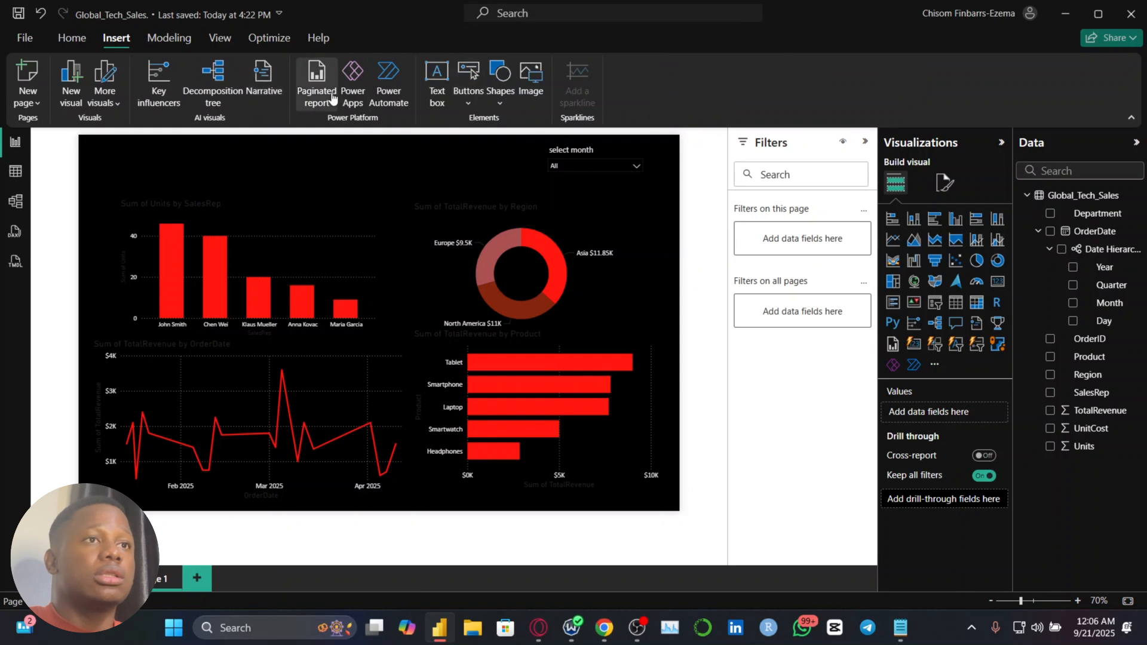
left_click(446, 105)
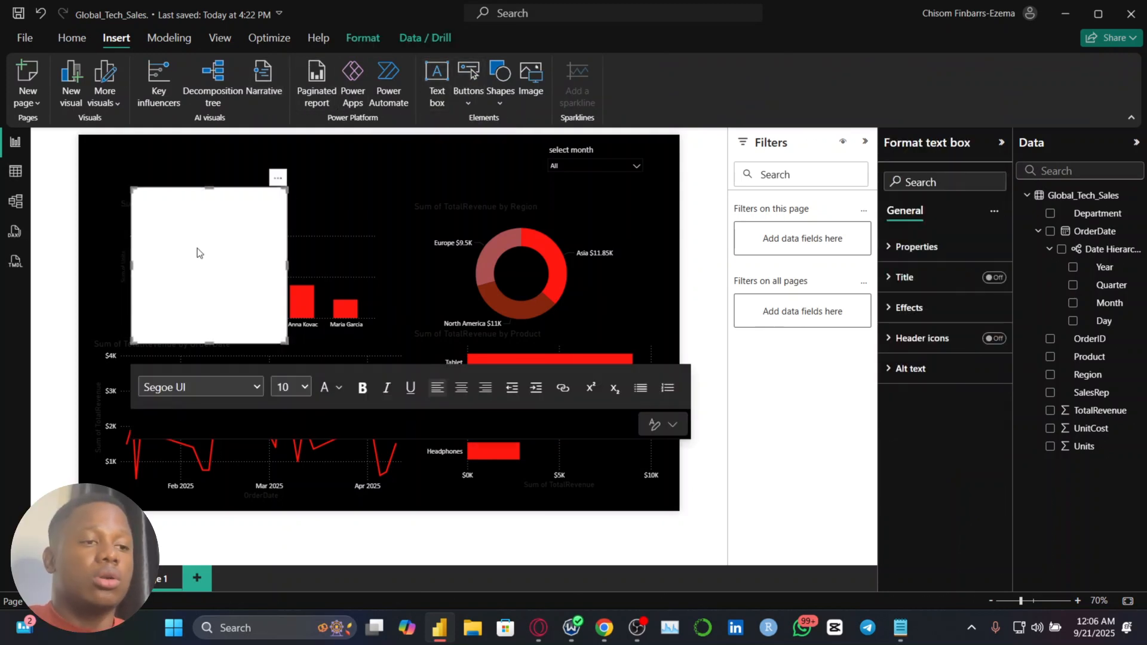
type("SALES ")
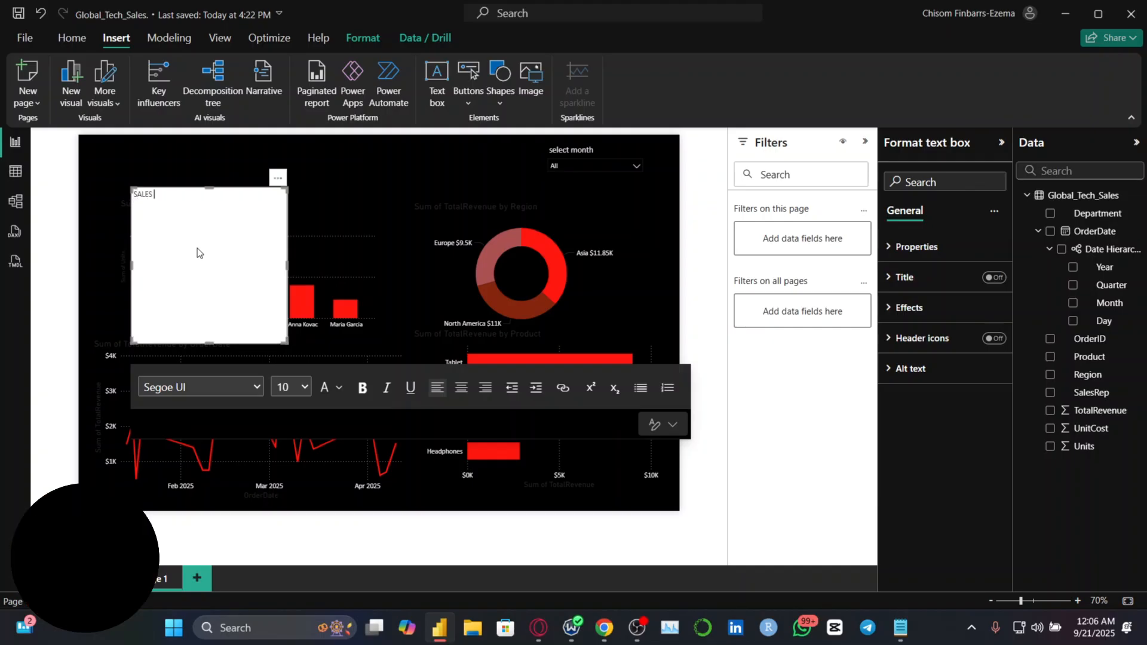
type("DASHBOAD")
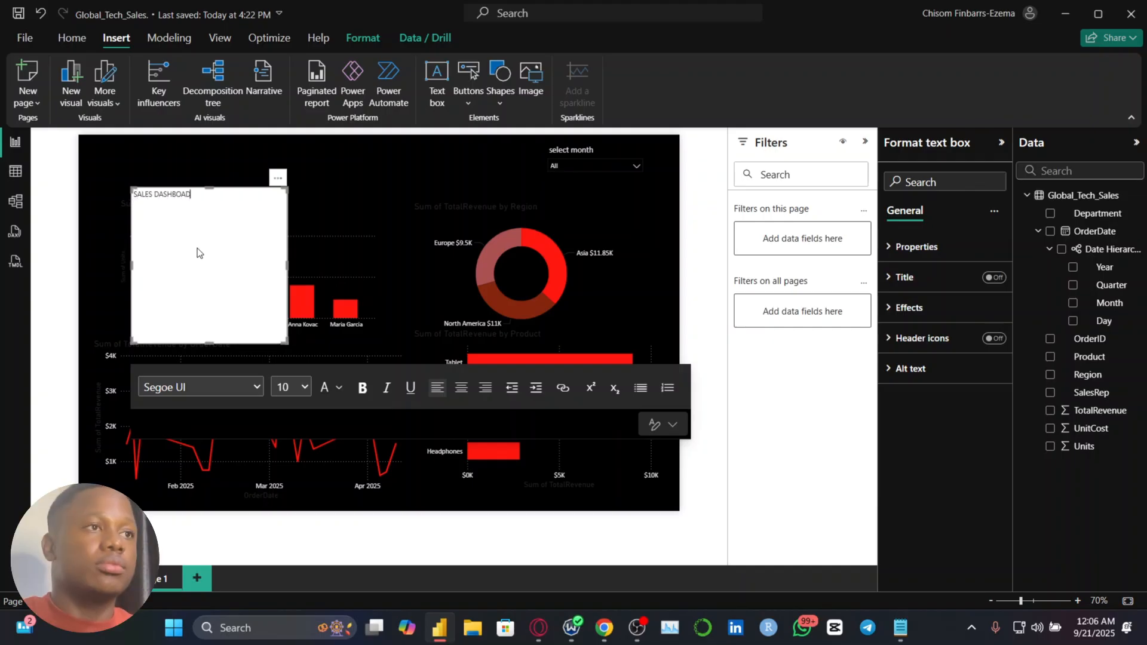
type("]RD")
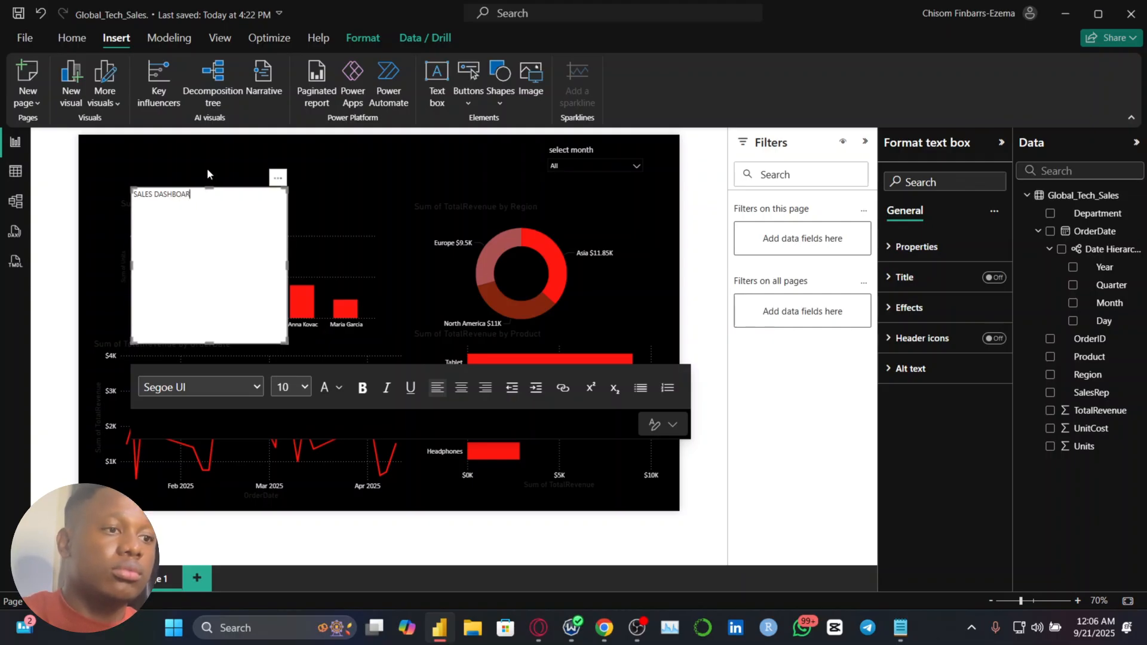
Format the SALES DASHBOARD title text as bold Calibri at size 42
key("ctrl+a")
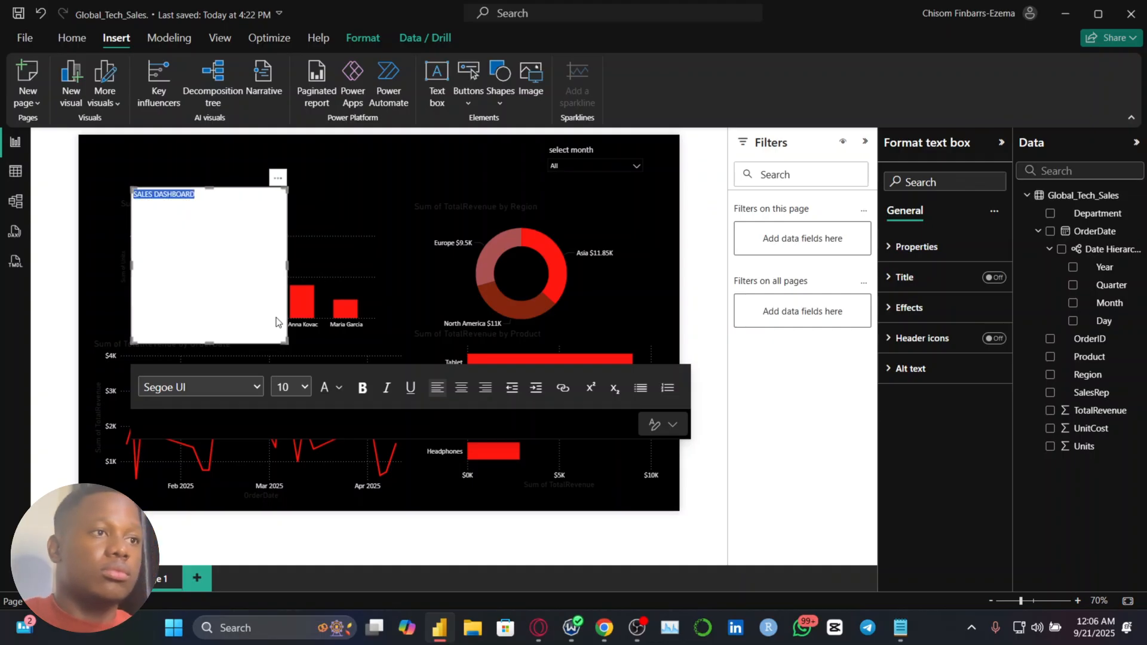
left_click(296, 386)
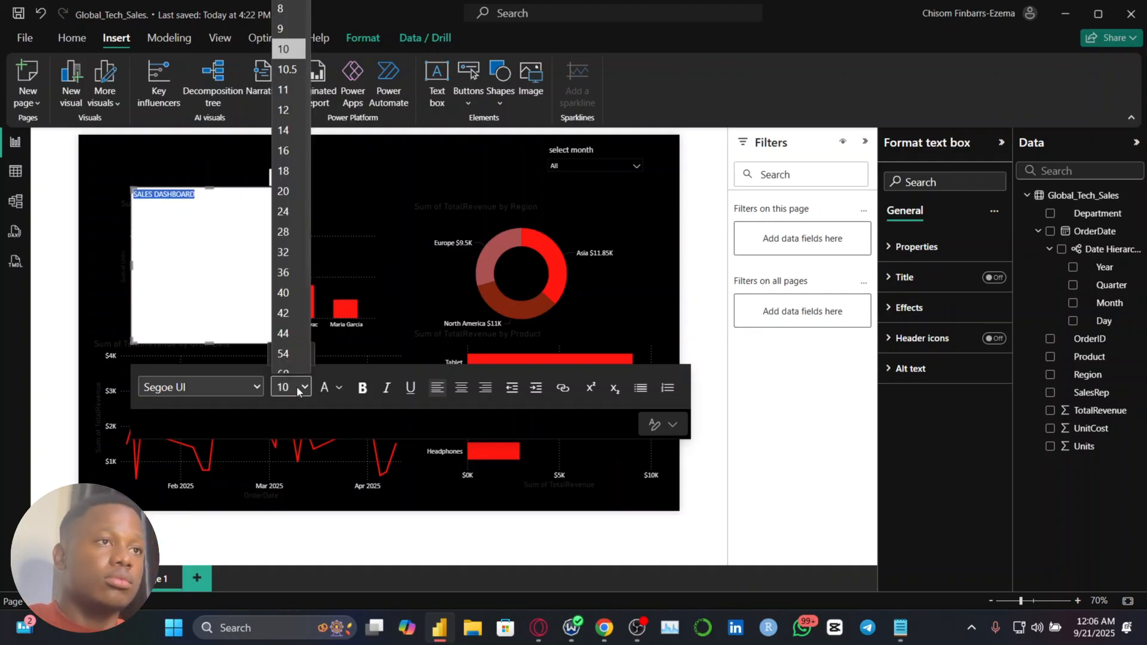
left_click(285, 140)
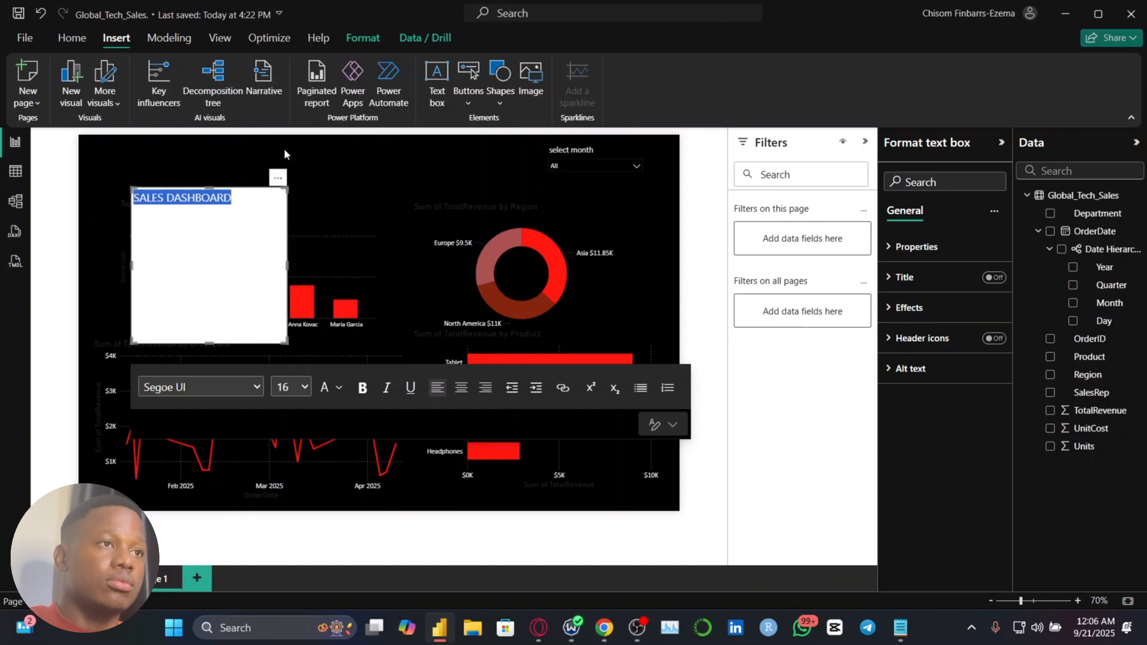
left_click(305, 388)
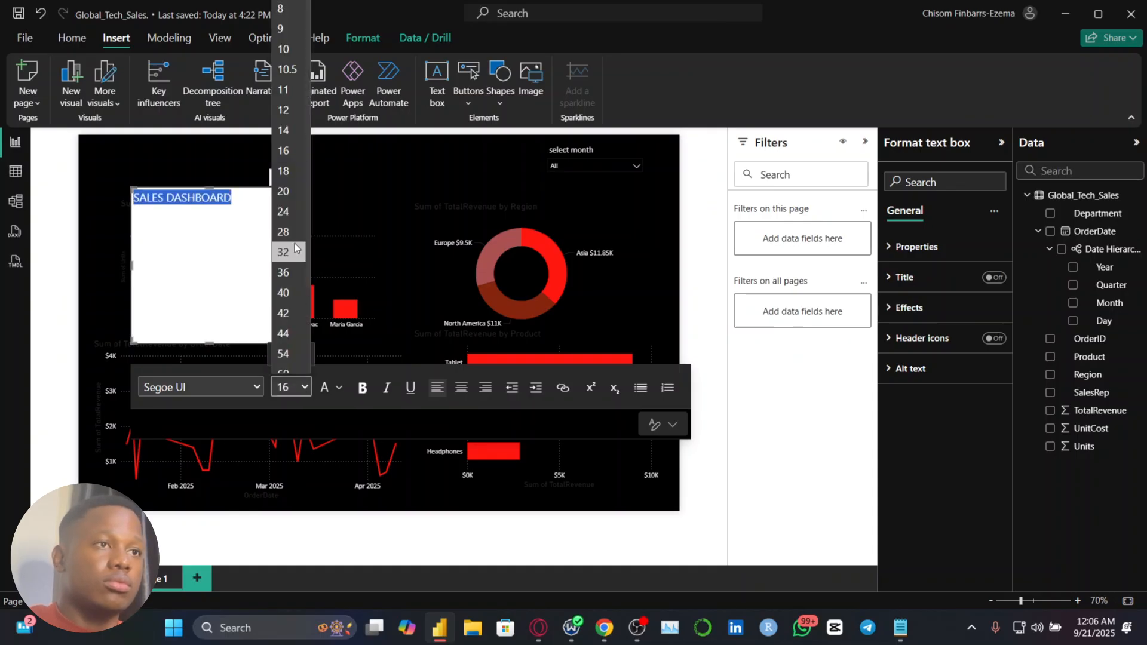
key("Escape")
left_click(170, 392)
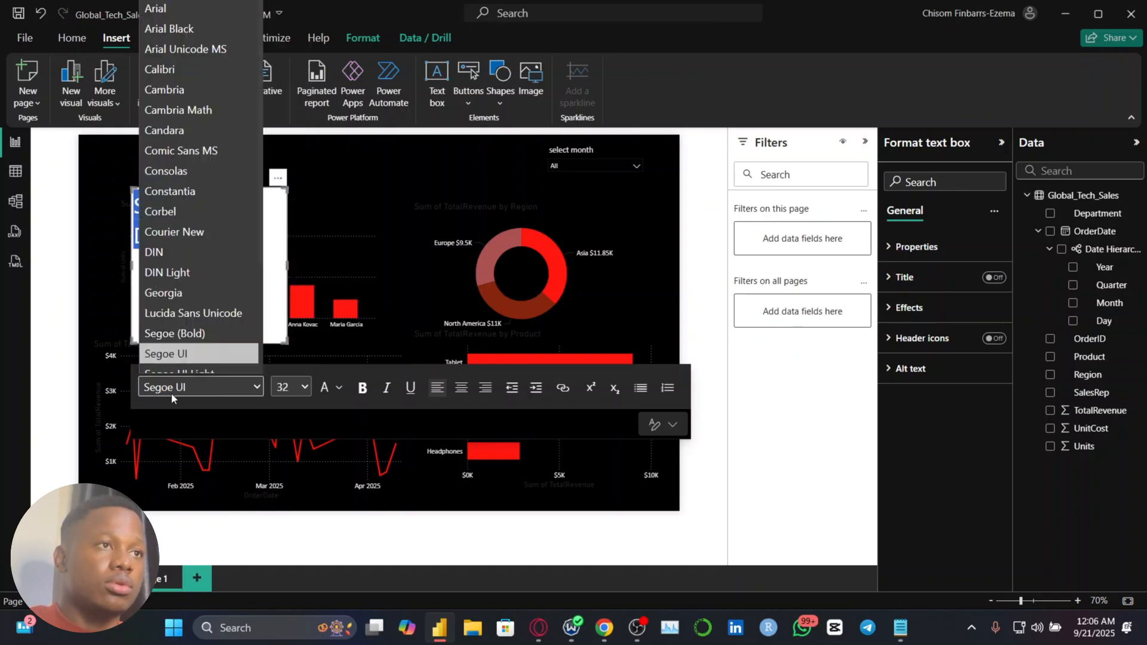
left_click(171, 69)
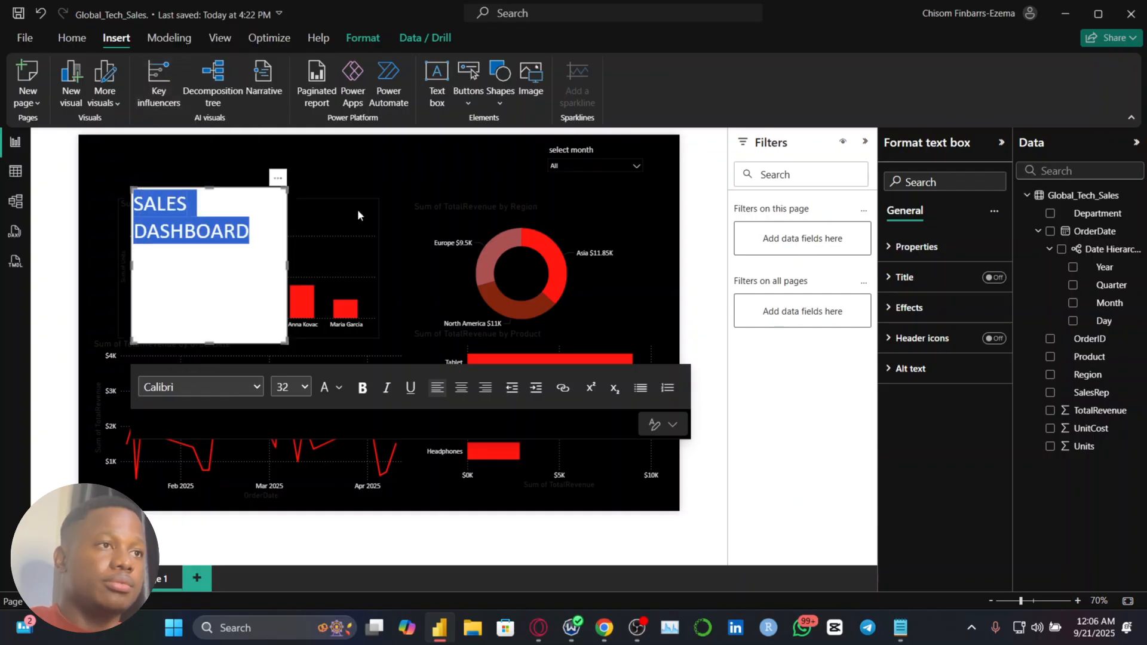
left_click(362, 389)
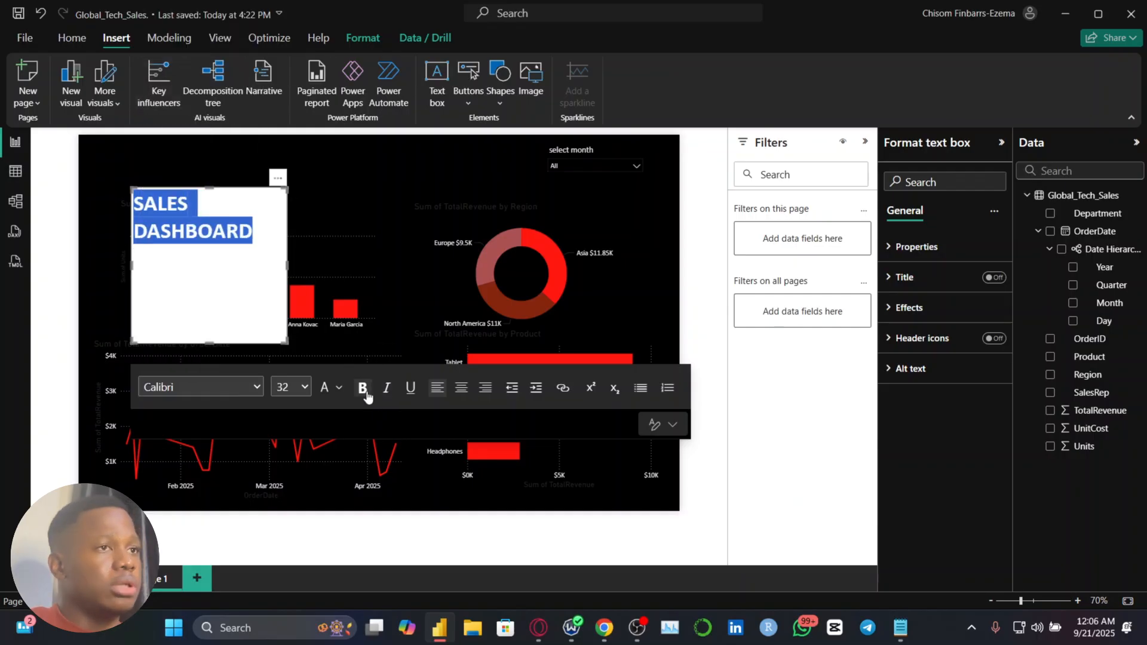
left_click(290, 387)
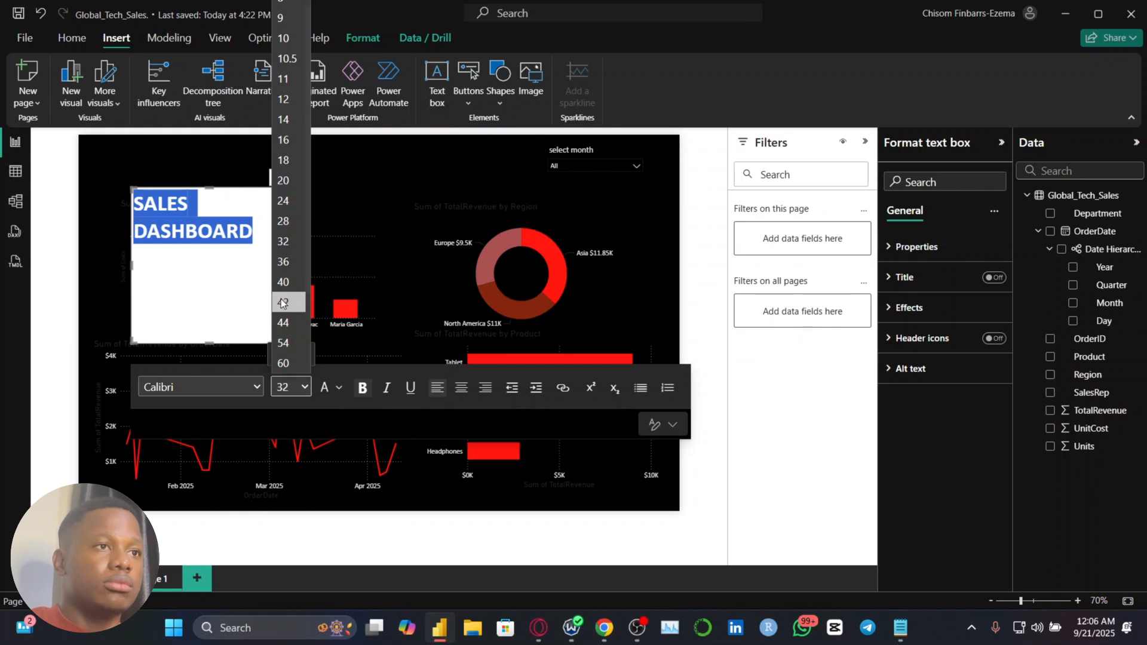
left_click(280, 303)
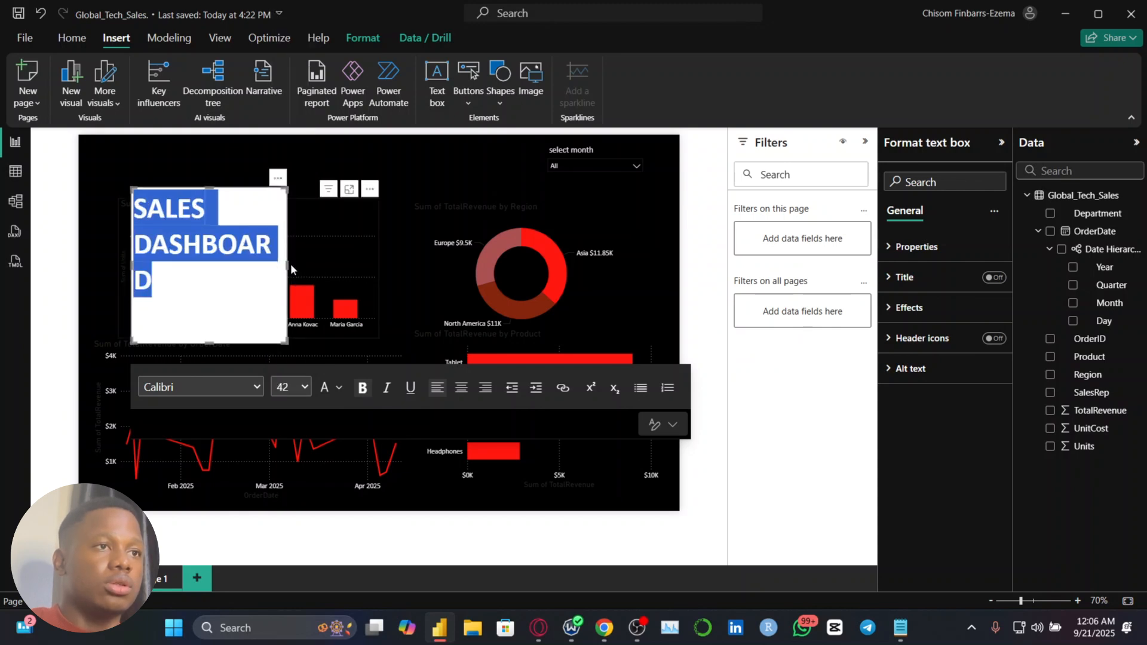
Resize the title text box into a wide, shallow strip around its single line and turn off its background
left_click_drag(288, 266, 577, 265)
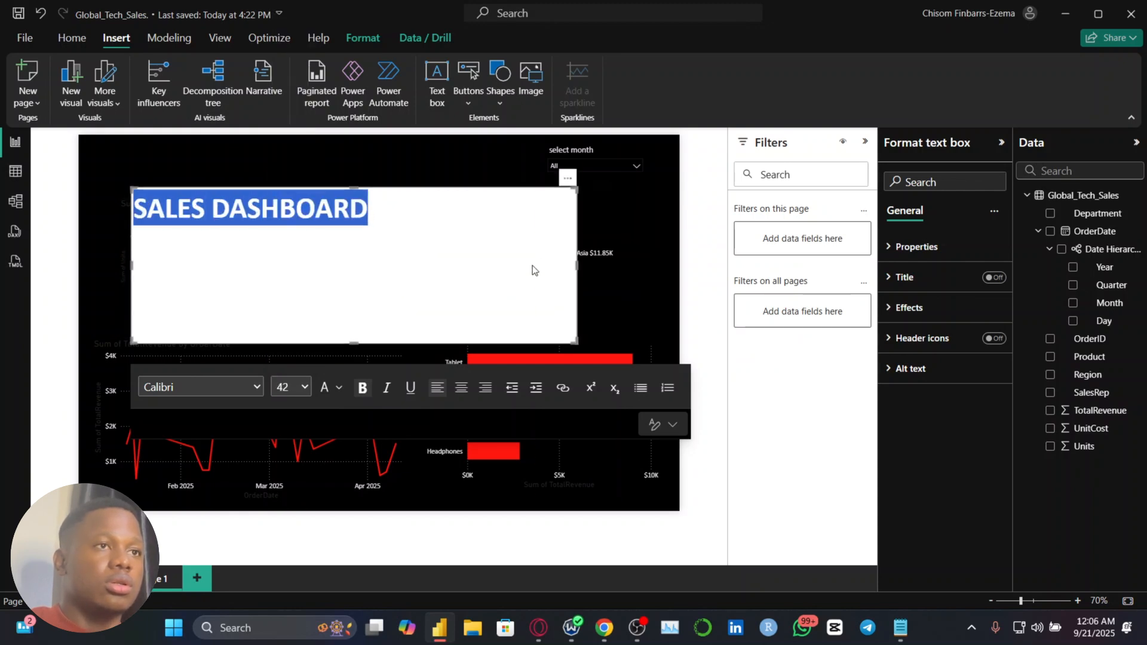
left_click_drag(572, 338, 445, 233)
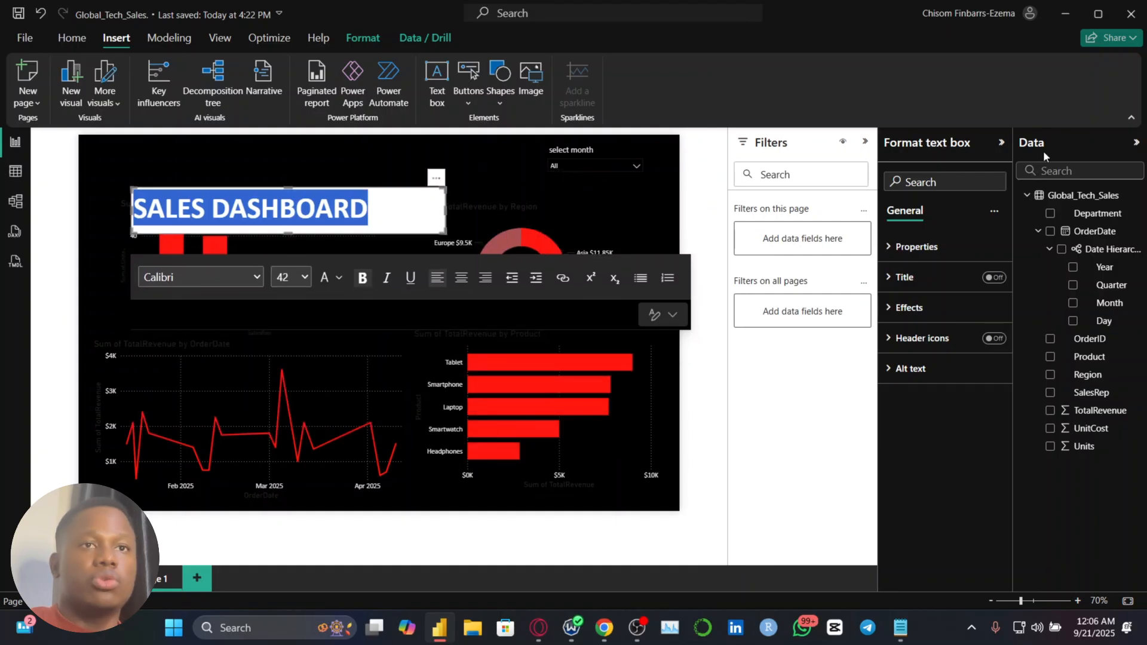
left_click(949, 307)
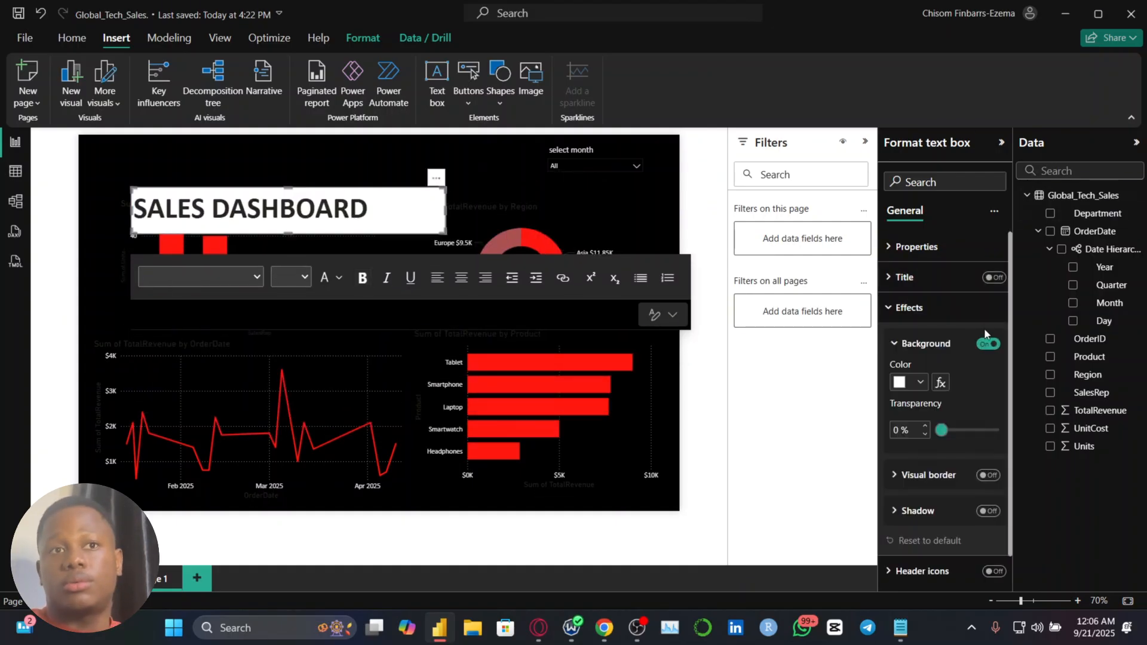
left_click(987, 344)
Change the font color of the whole SALES DASHBOARD title to white
left_click(299, 209)
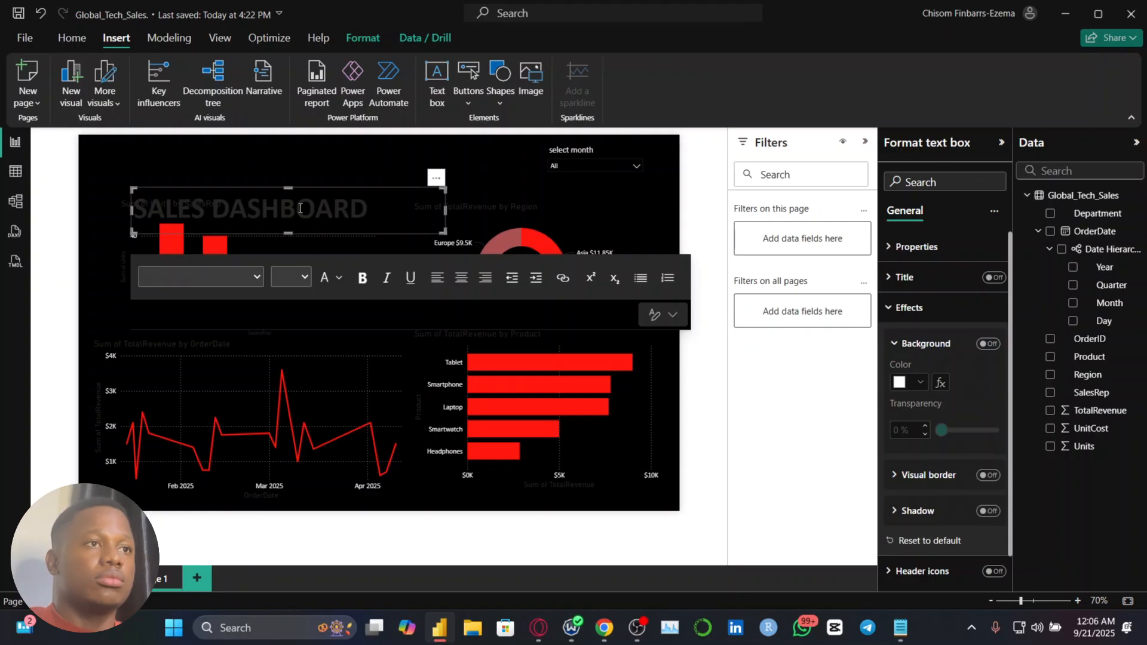
triple_click(300, 208)
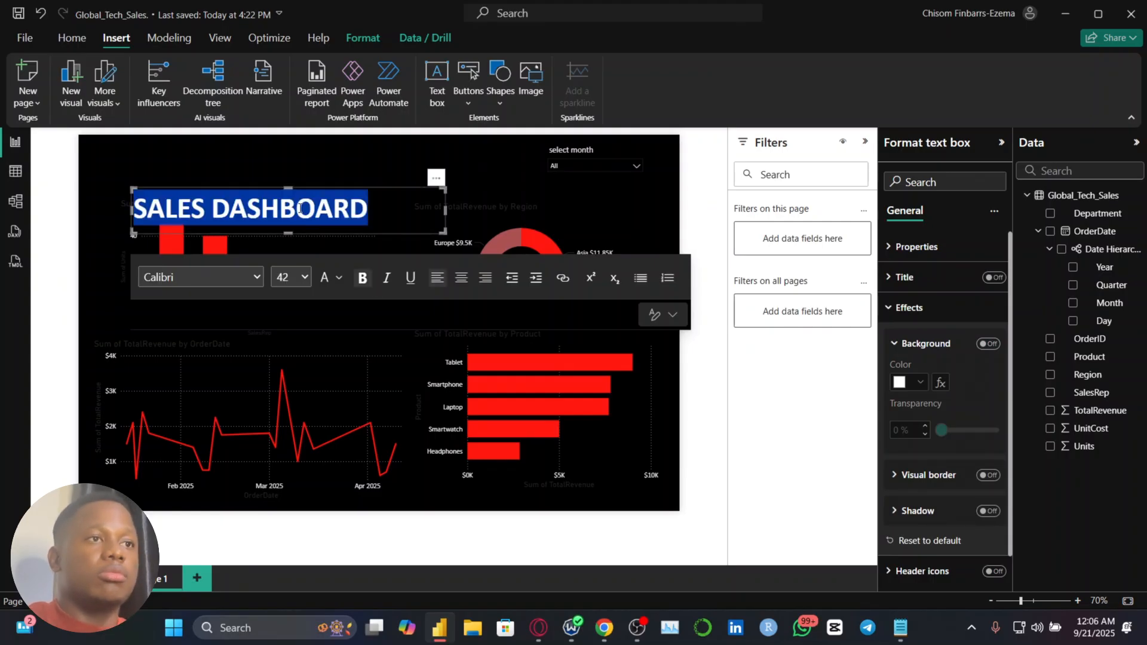
left_click(338, 283)
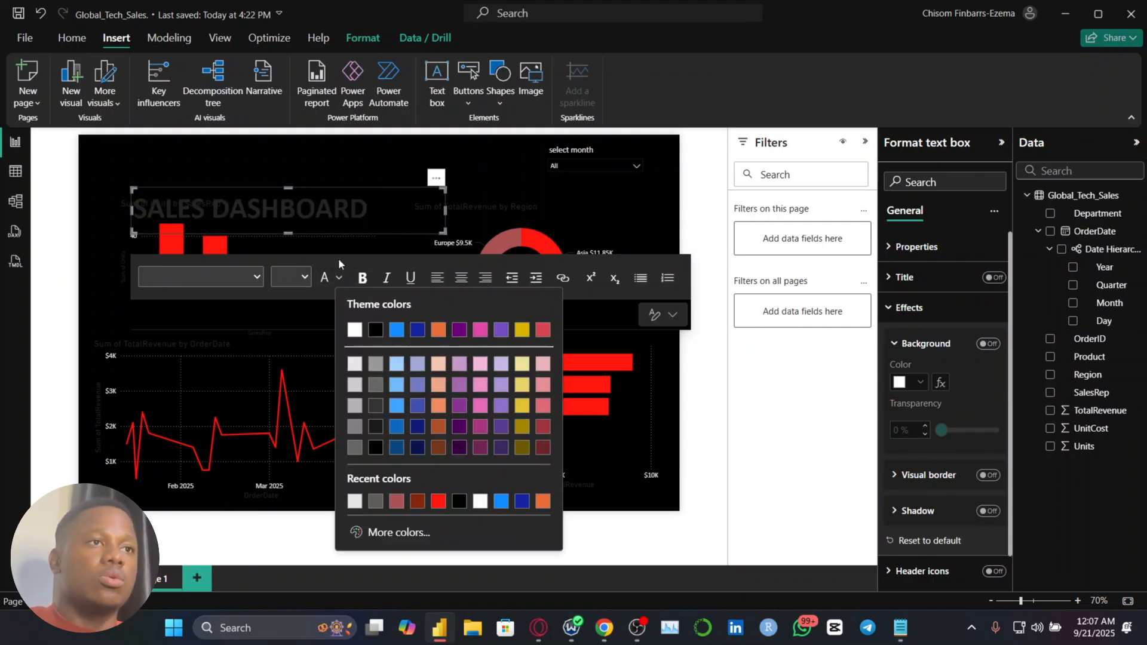
left_click(355, 333)
left_click(90, 257)
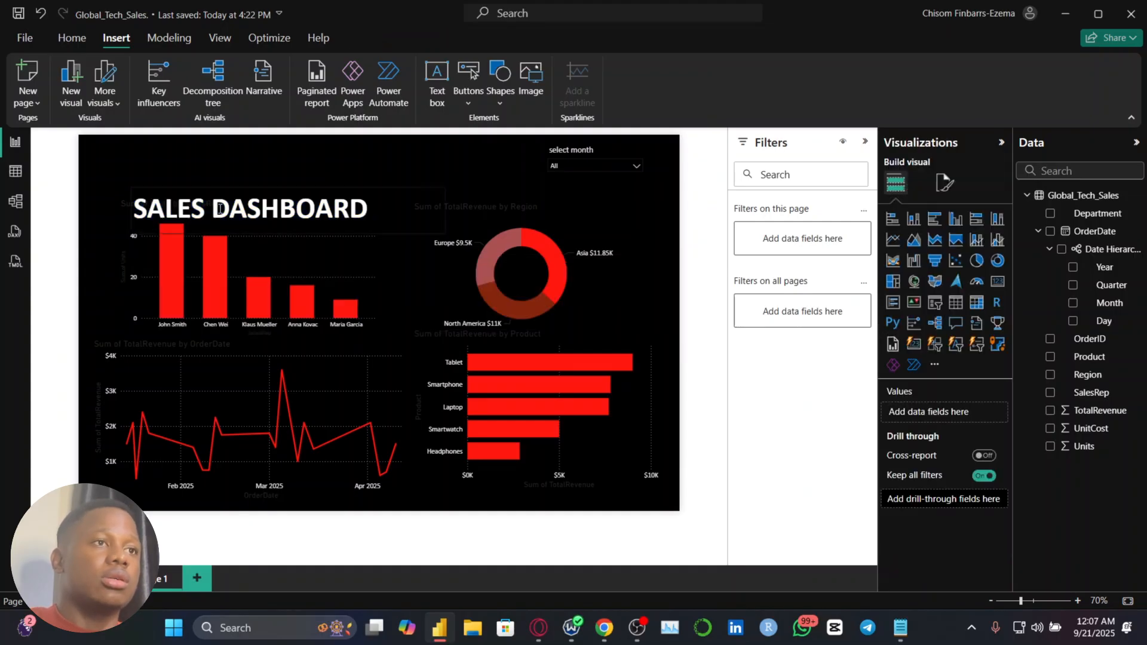
Move the SALES DASHBOARD title into the upper-left corner of the report page, above the Units by SalesRep chart
left_click(295, 207)
left_click(321, 181)
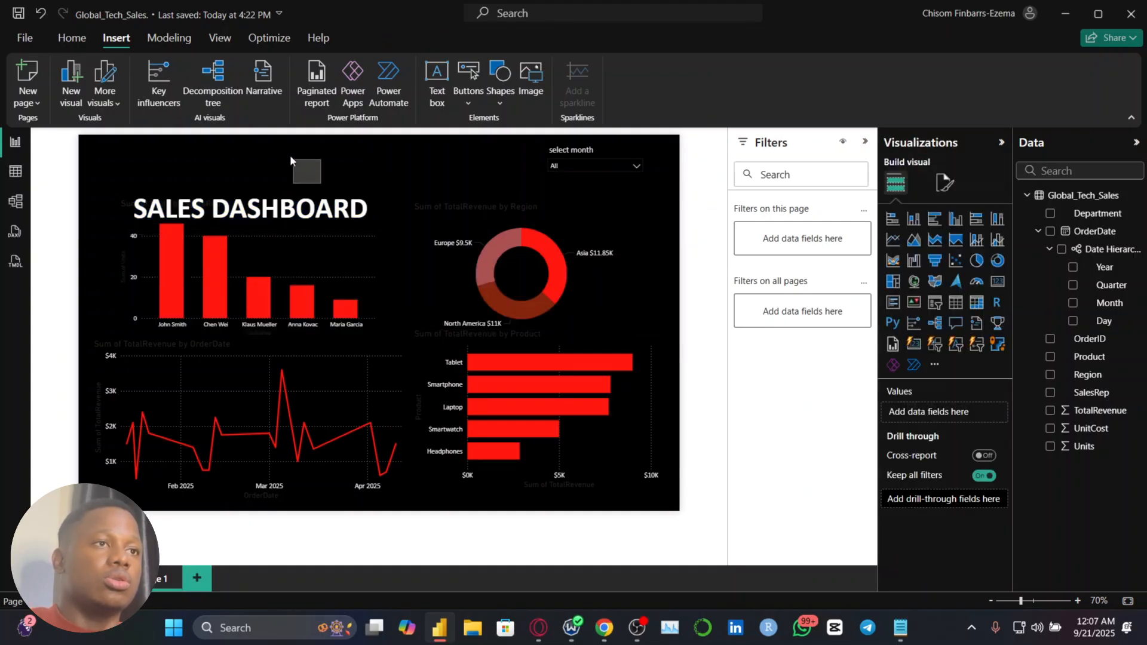
left_click(288, 190)
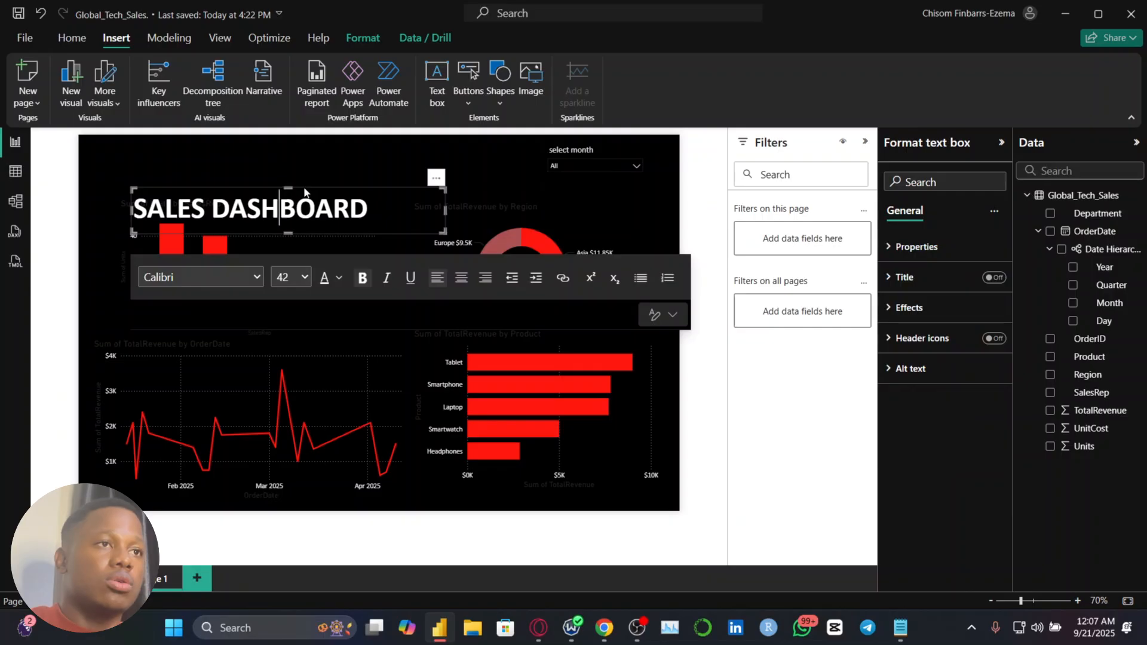
left_click_drag(309, 188, 271, 141)
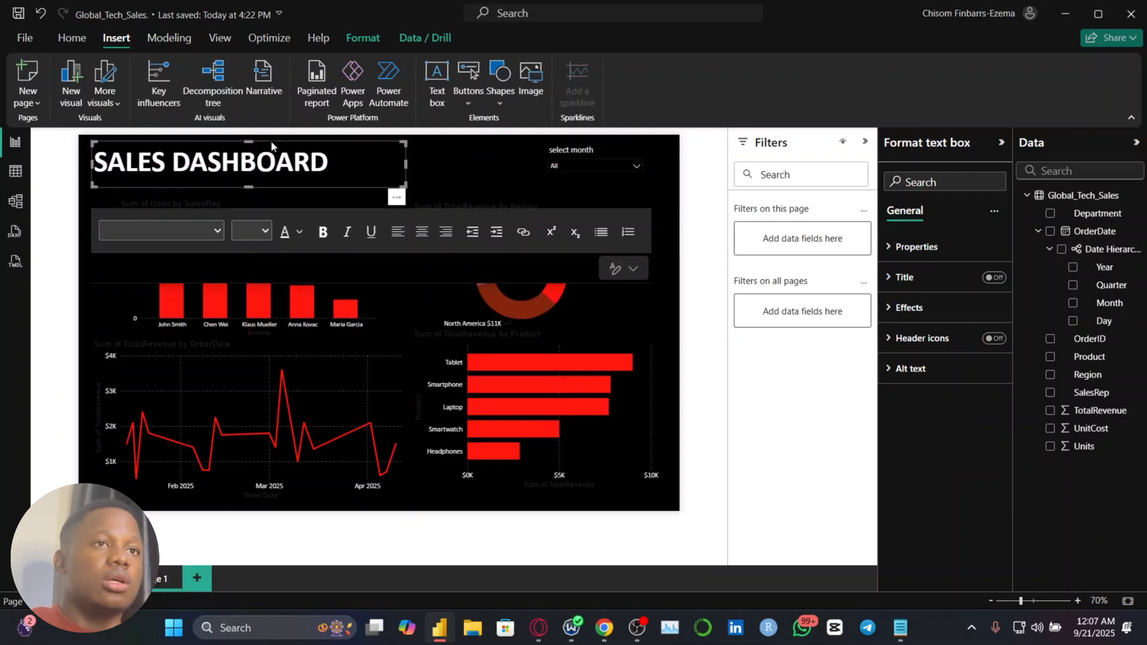
left_click(432, 184)
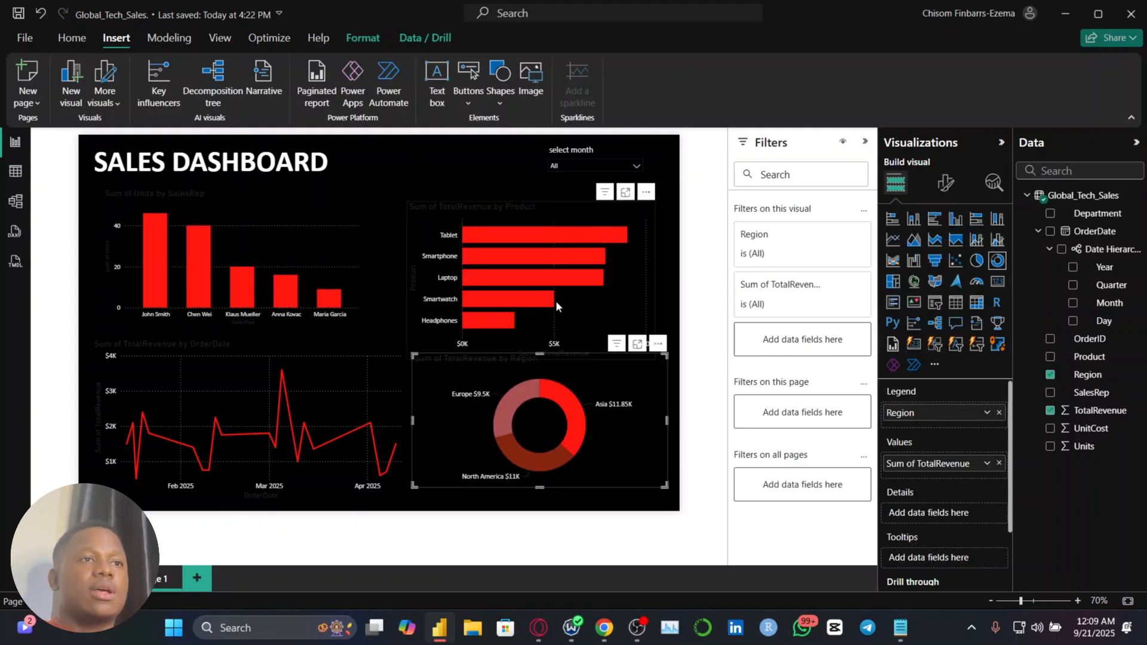
Shift the TotalRevenue by Region donut chart slightly up and left beneath the TotalRevenue by Product bar chart
left_click(556, 306)
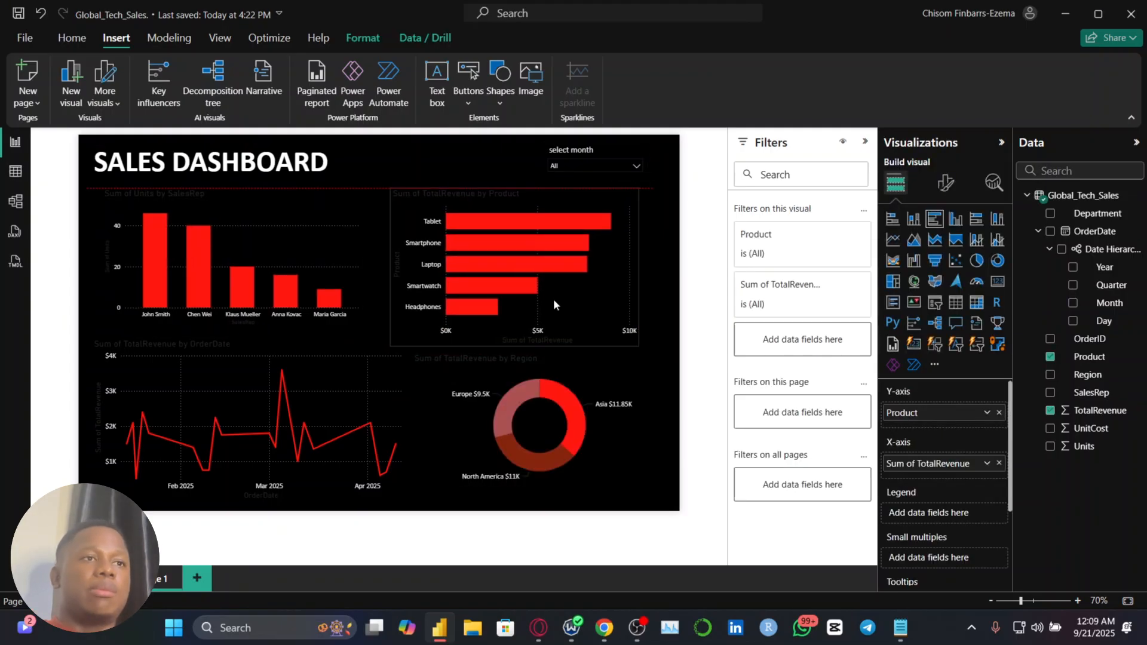
left_click_drag(572, 383, 564, 376)
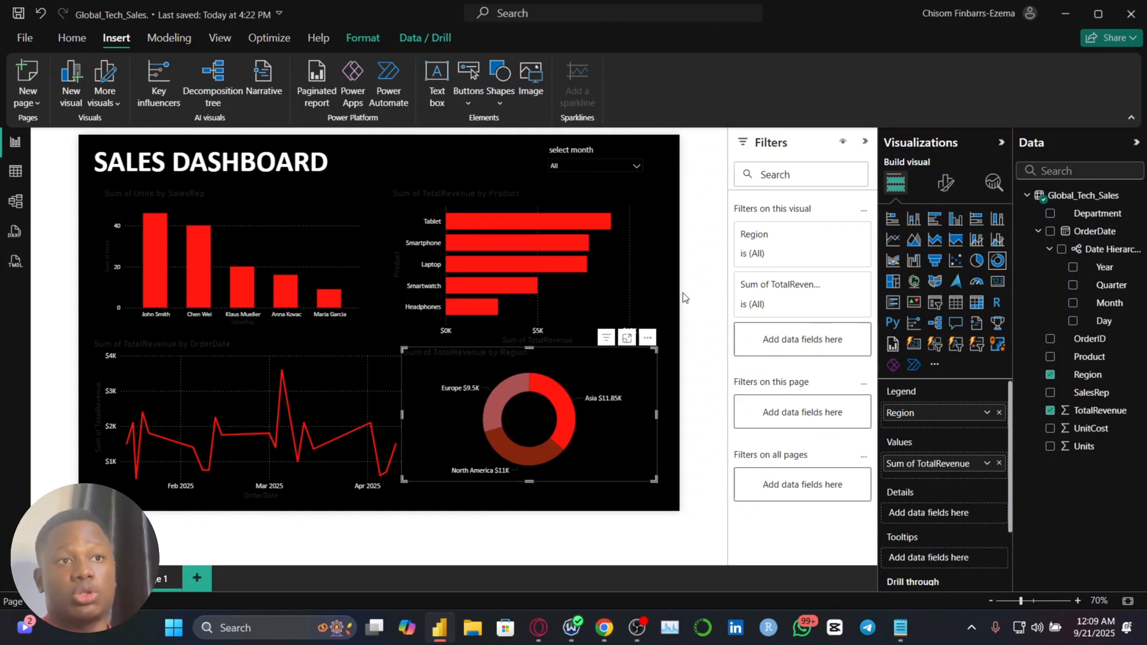
left_click(671, 375)
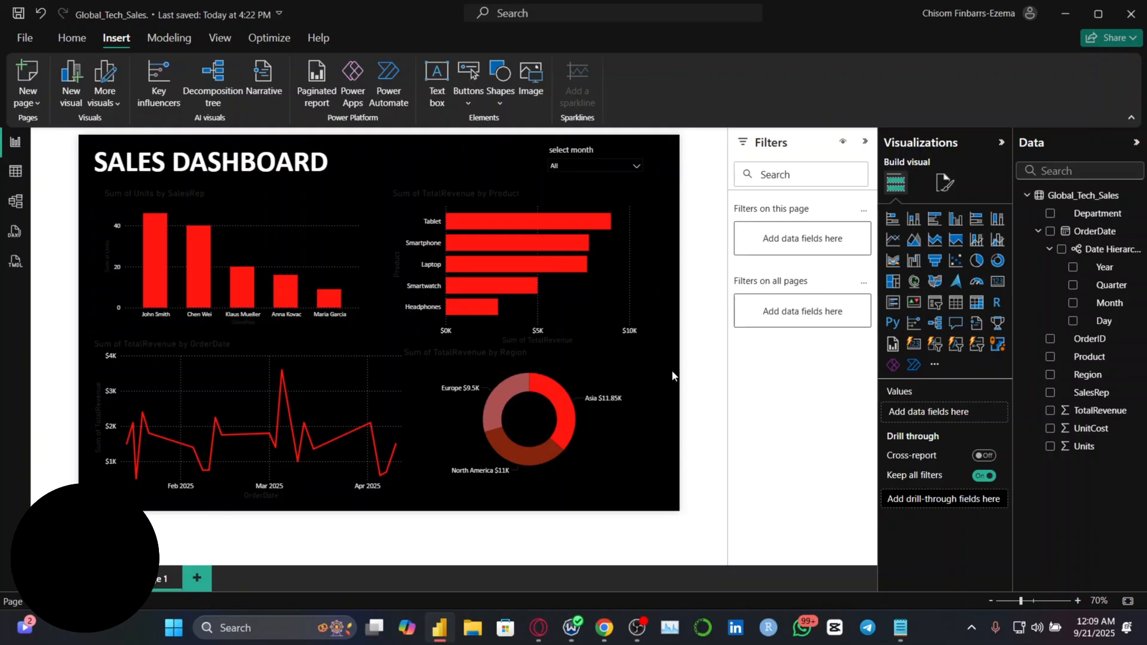
Turn off the horizontal gridlines of the Sum of Units by SalesRep column chart
left_click(336, 263)
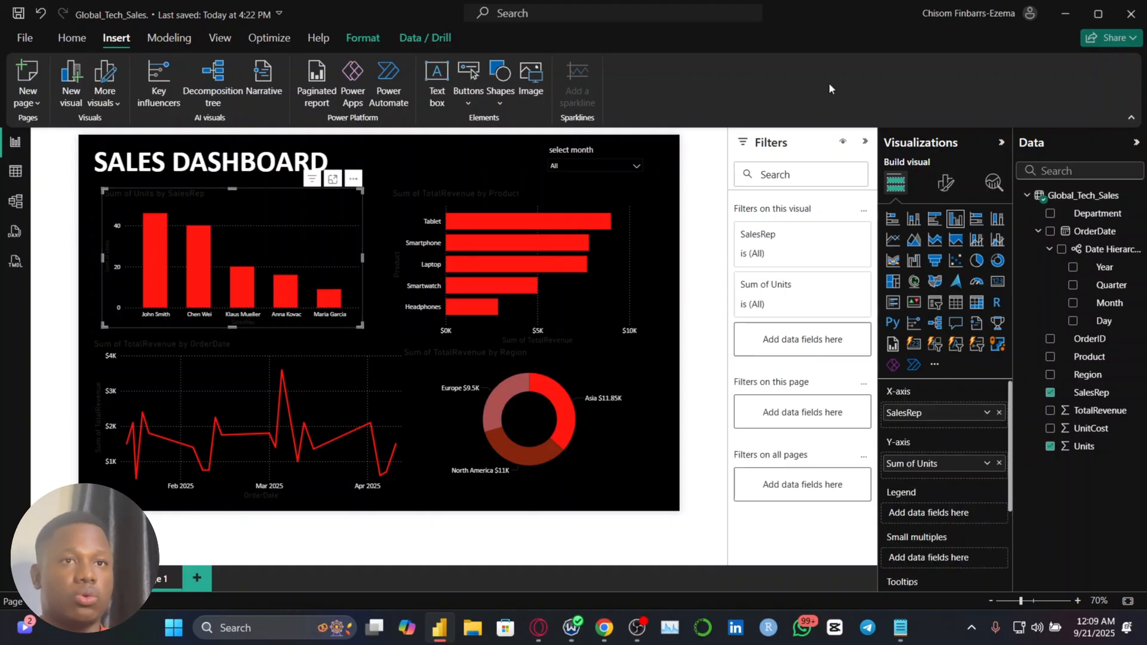
left_click(951, 188)
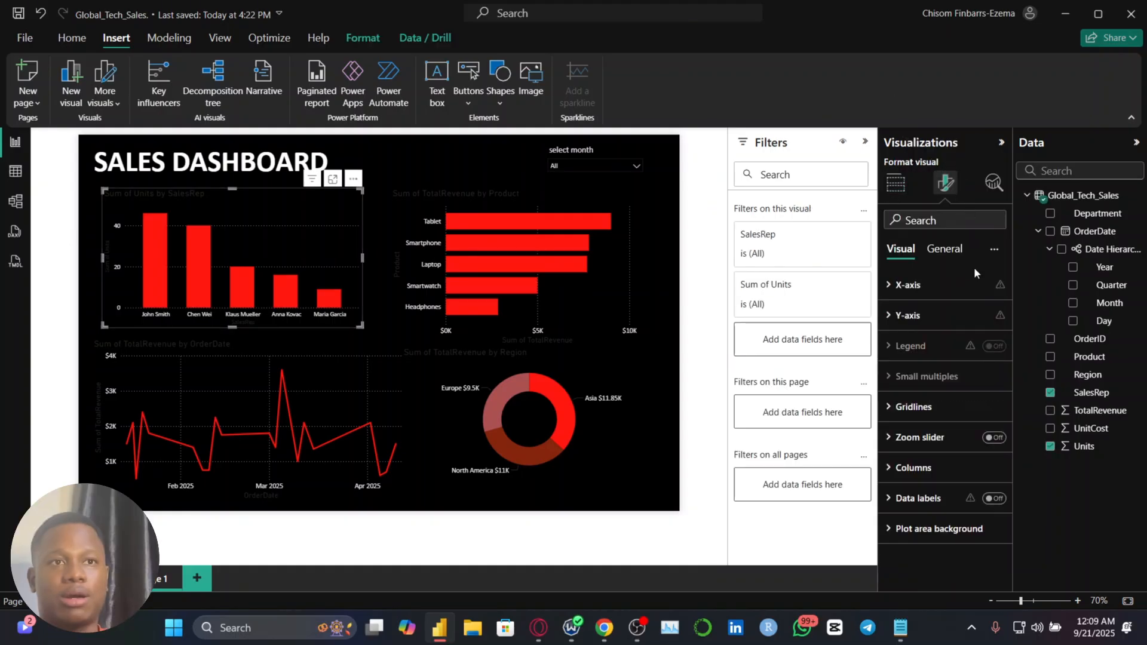
left_click(917, 405)
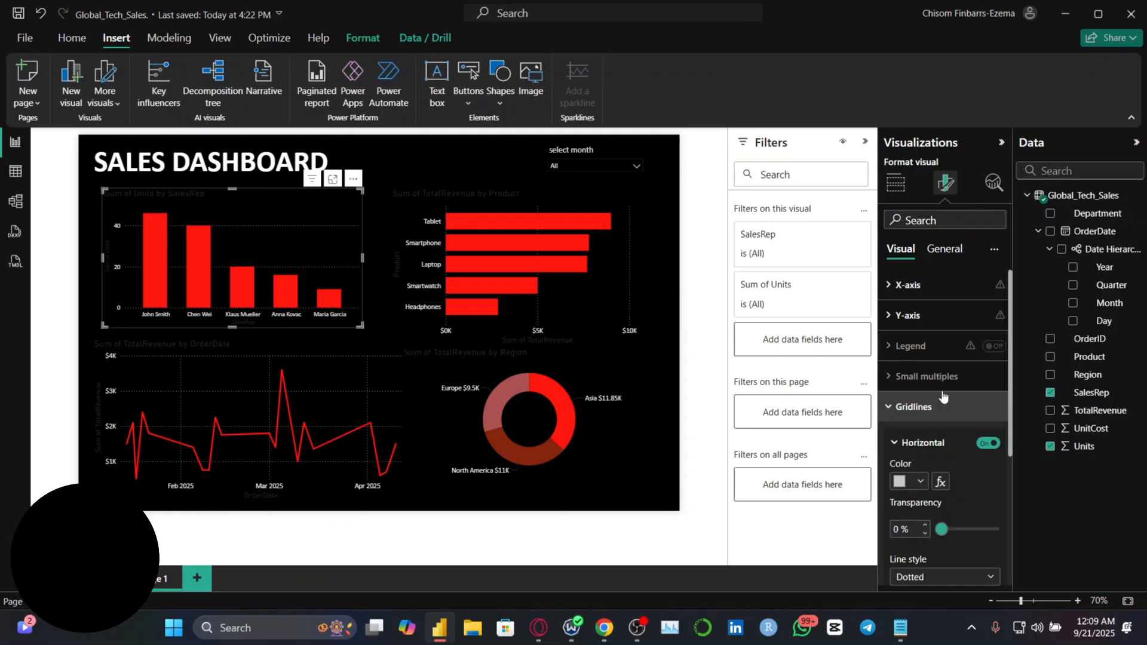
left_click(988, 444)
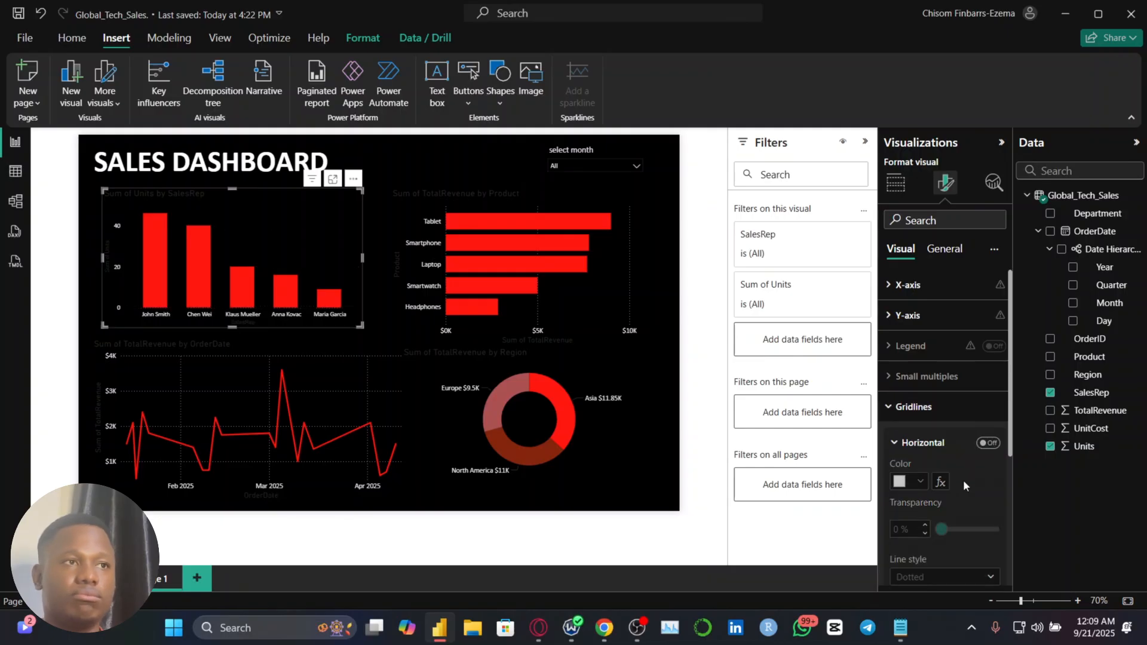
Hide the Y-axis values on the Sum of Units by SalesRep column chart
left_click(923, 312)
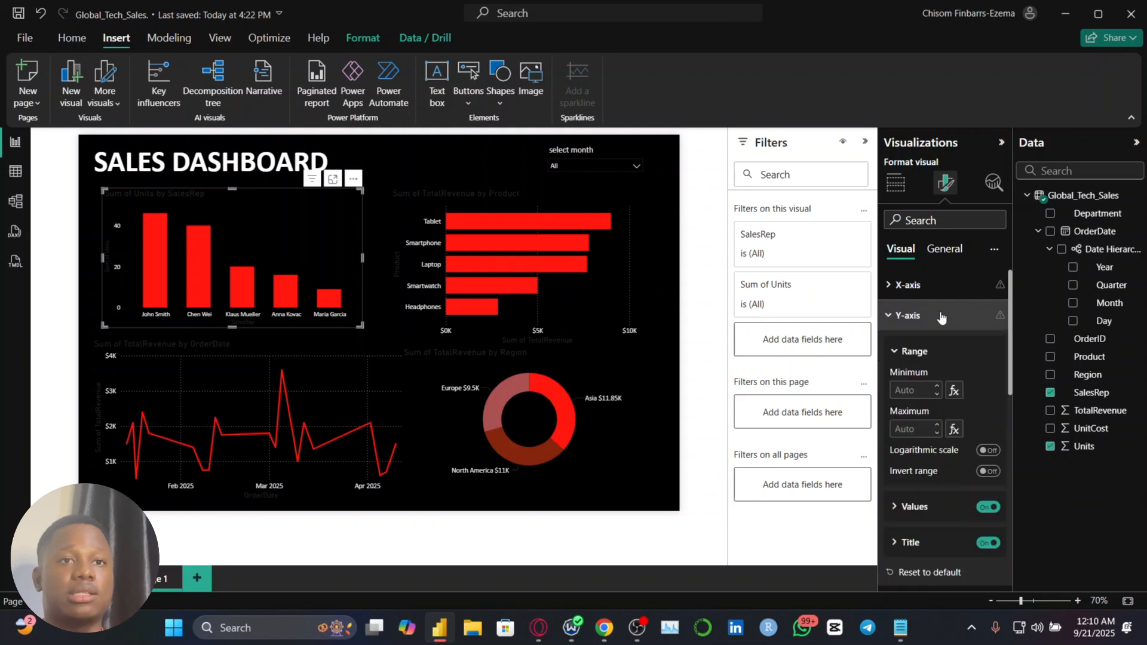
left_click(989, 509)
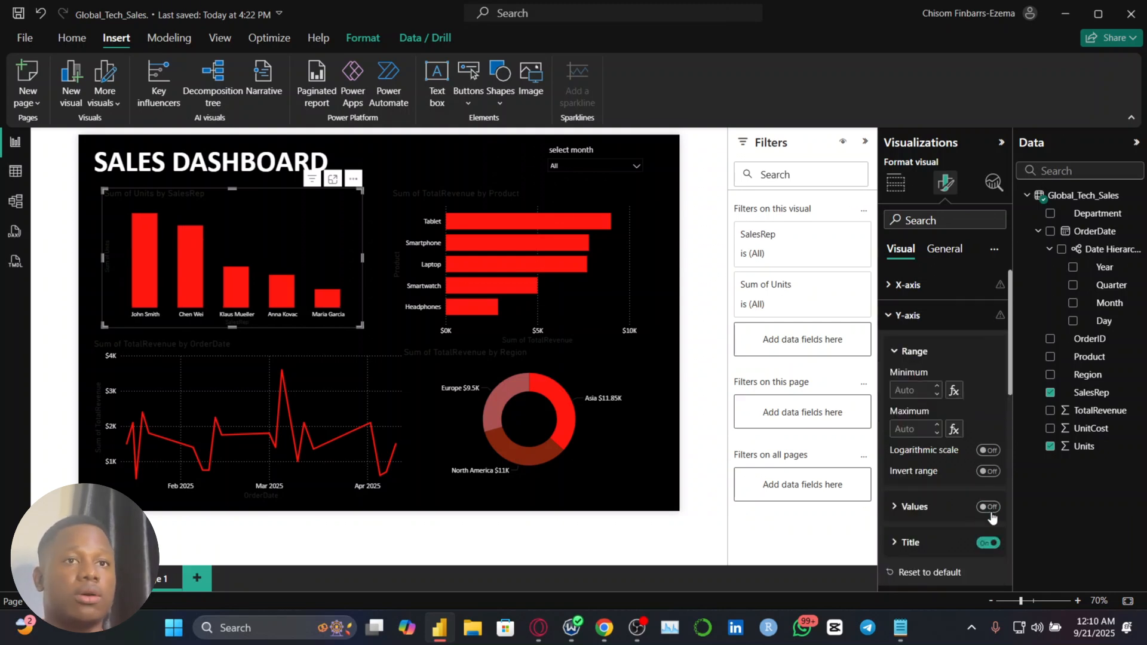
left_click(953, 315)
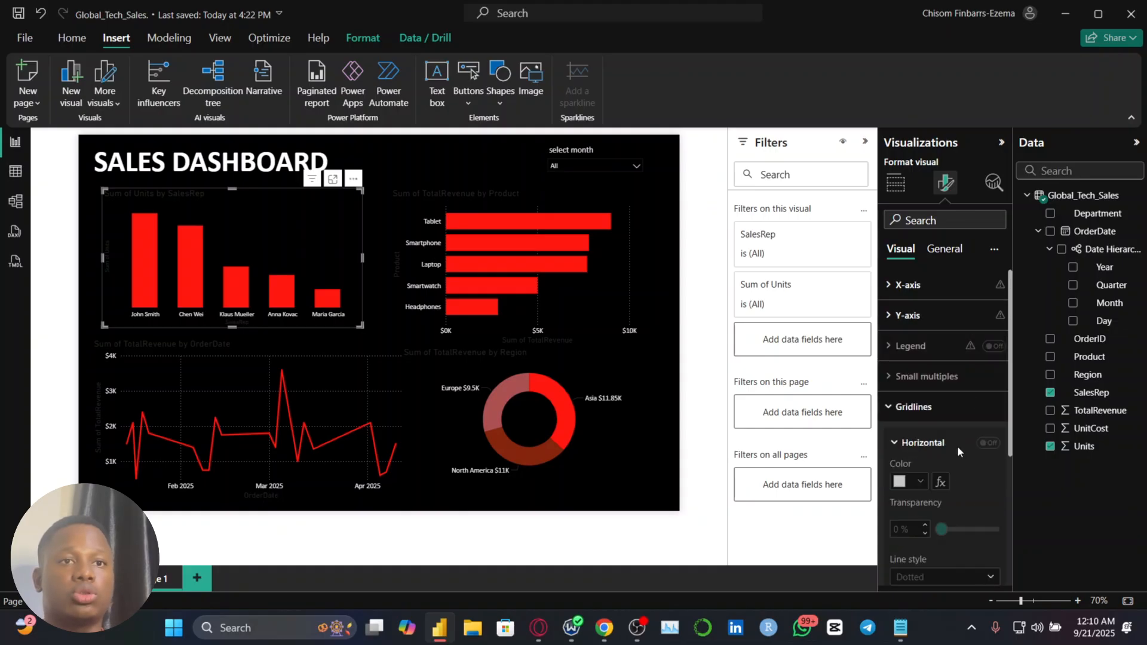
Turn on data labels for the Sum of Units by SalesRep chart, with the label settings applied to all series
scroll(956, 480, "down", 4)
left_click(991, 540)
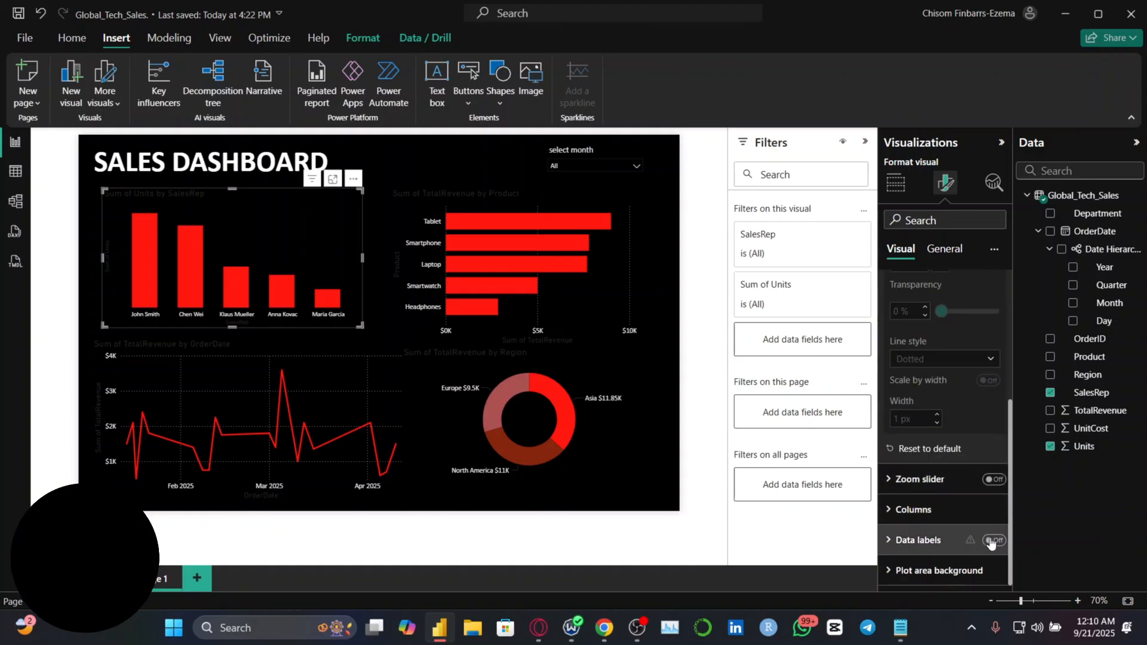
left_click(920, 540)
scroll(940, 541, "down", 3)
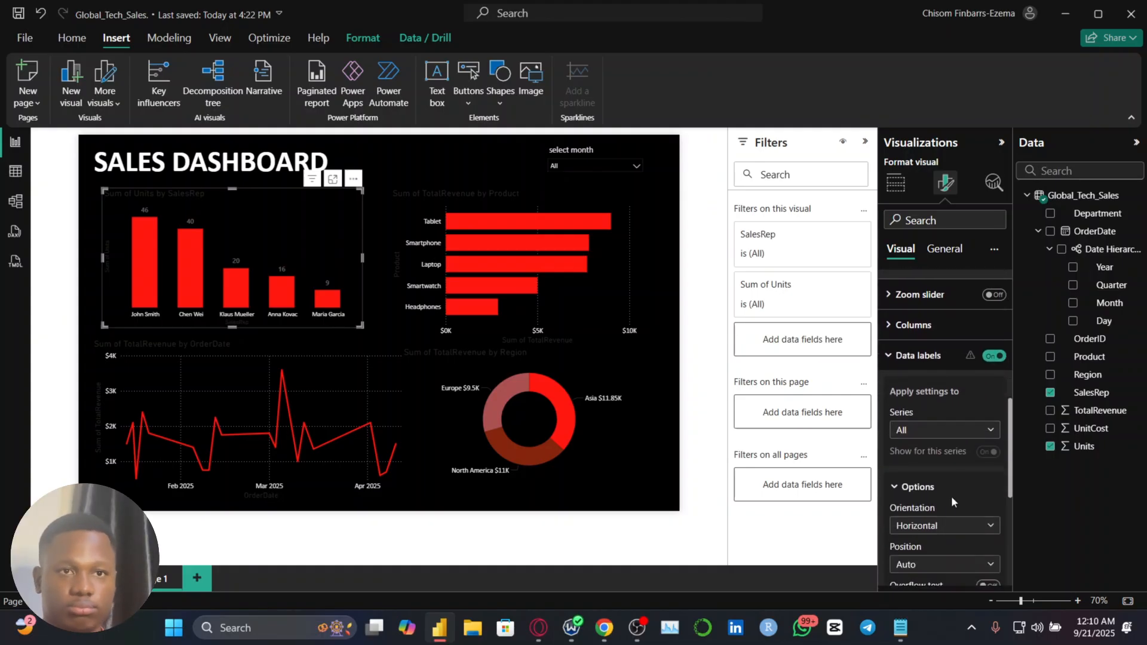
left_click(965, 431)
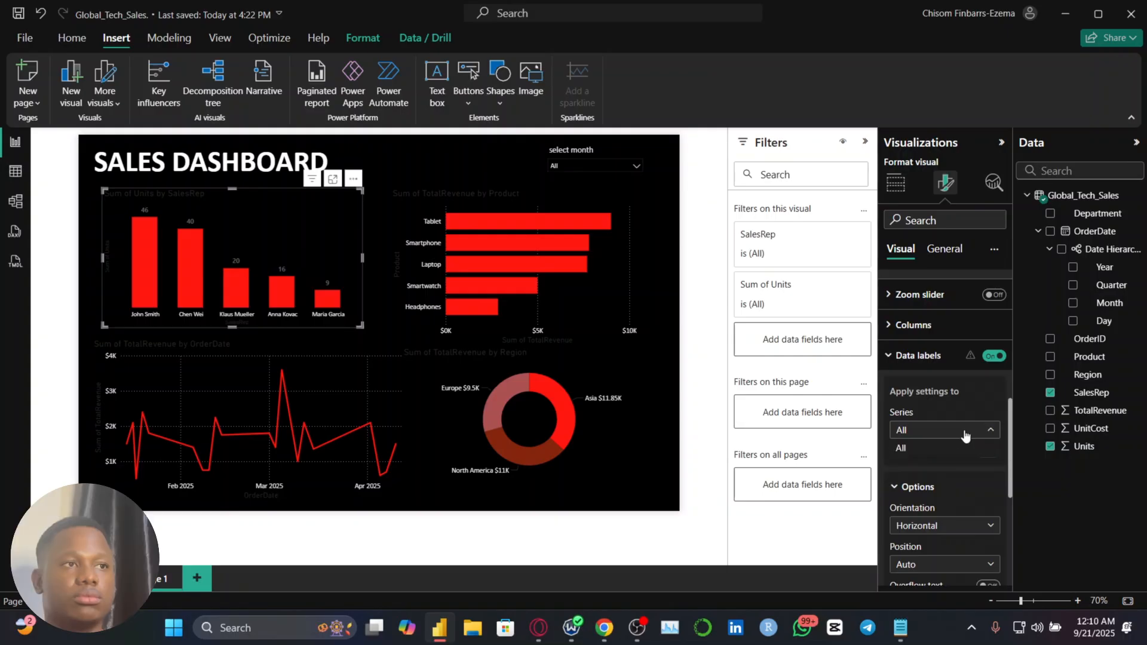
left_click(963, 432)
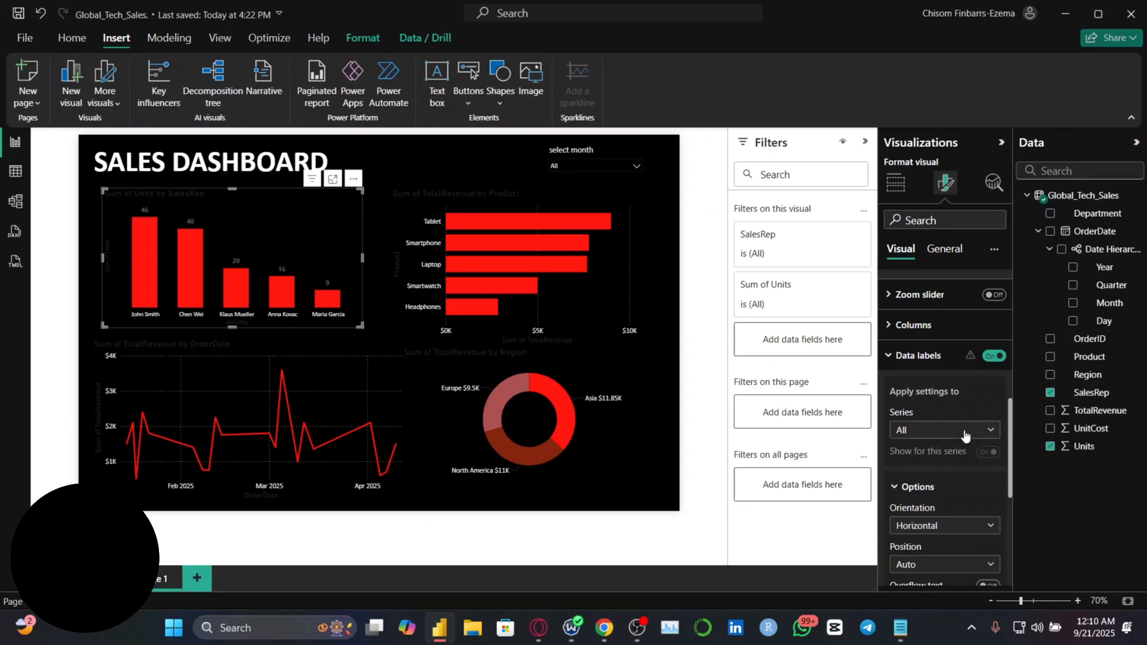
Format the data label values of the Units by SalesRep chart in an off-white color and the Calibri font
scroll(963, 428, "down", 3)
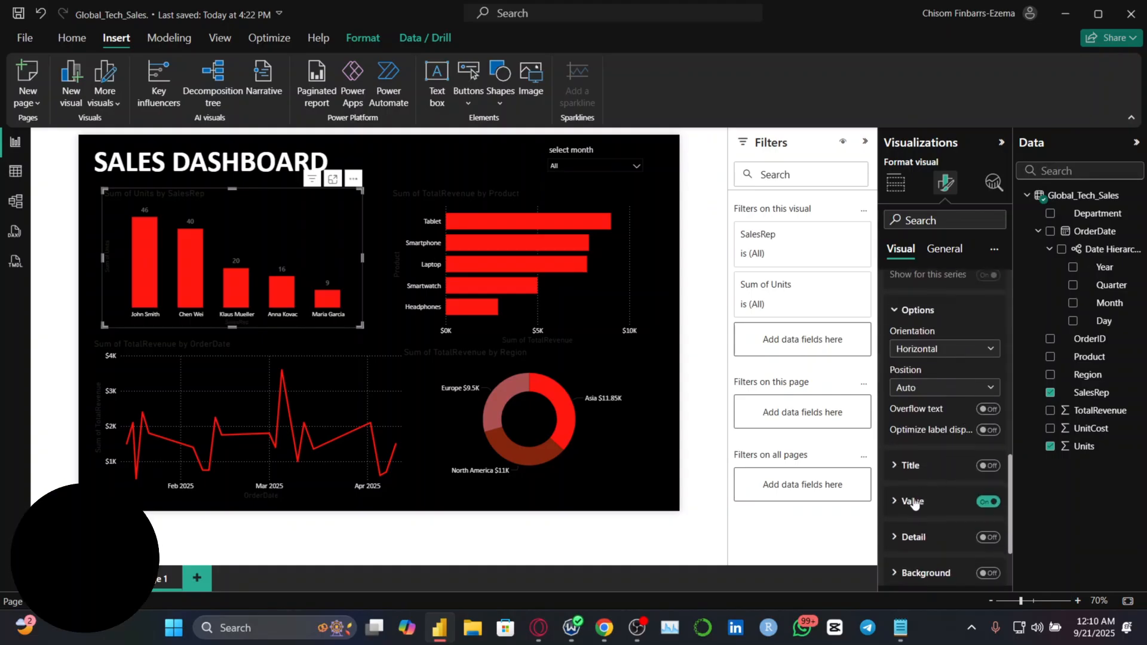
left_click(914, 503)
scroll(923, 502, "down", 2)
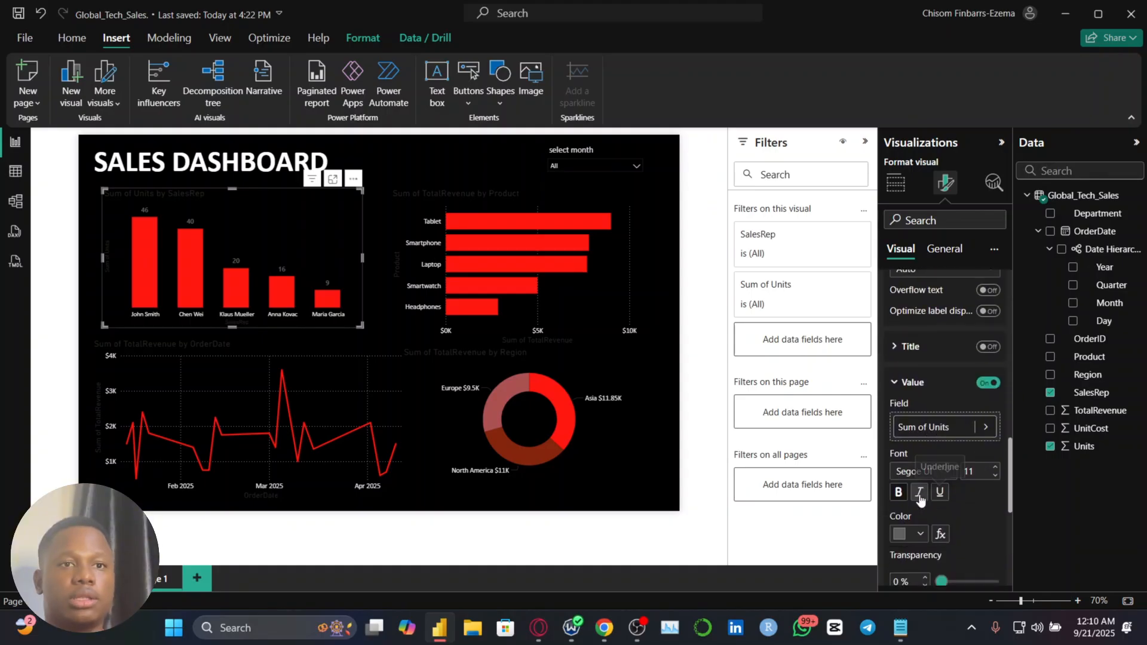
left_click(918, 538)
left_click(915, 347)
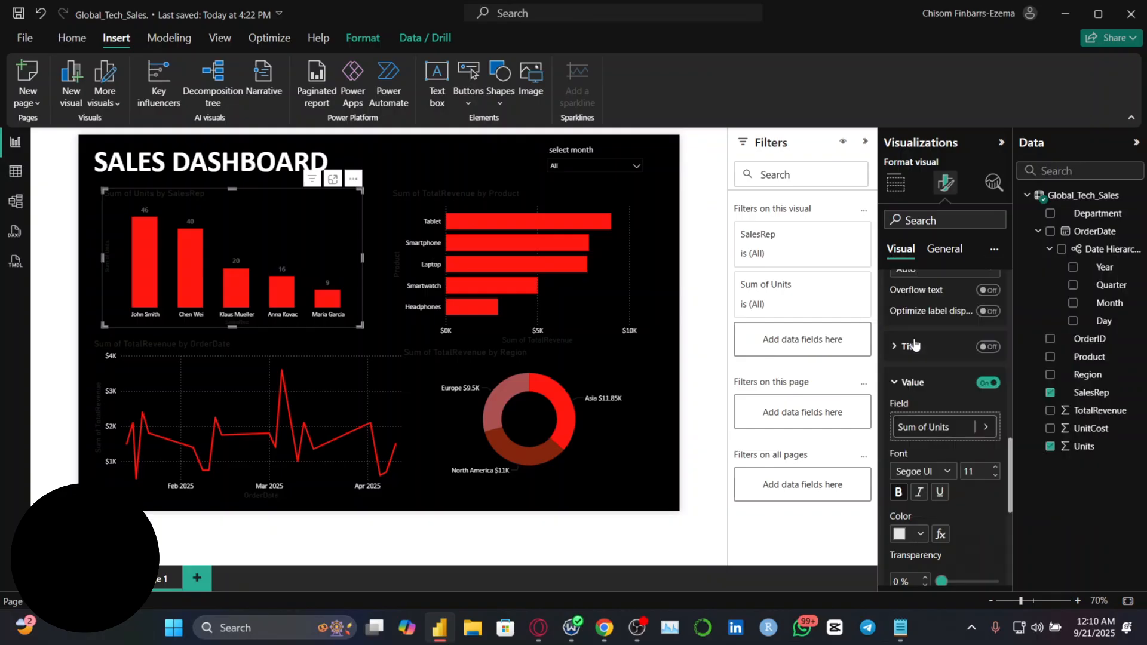
left_click(939, 472)
scroll(919, 335, "up", 5)
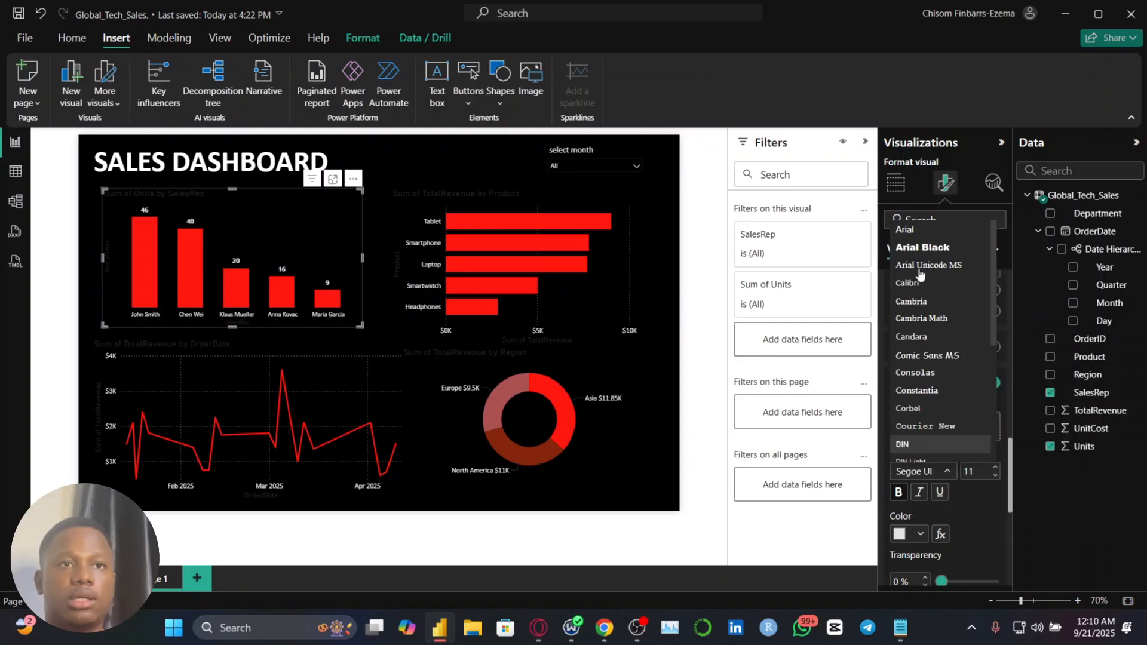
left_click(918, 285)
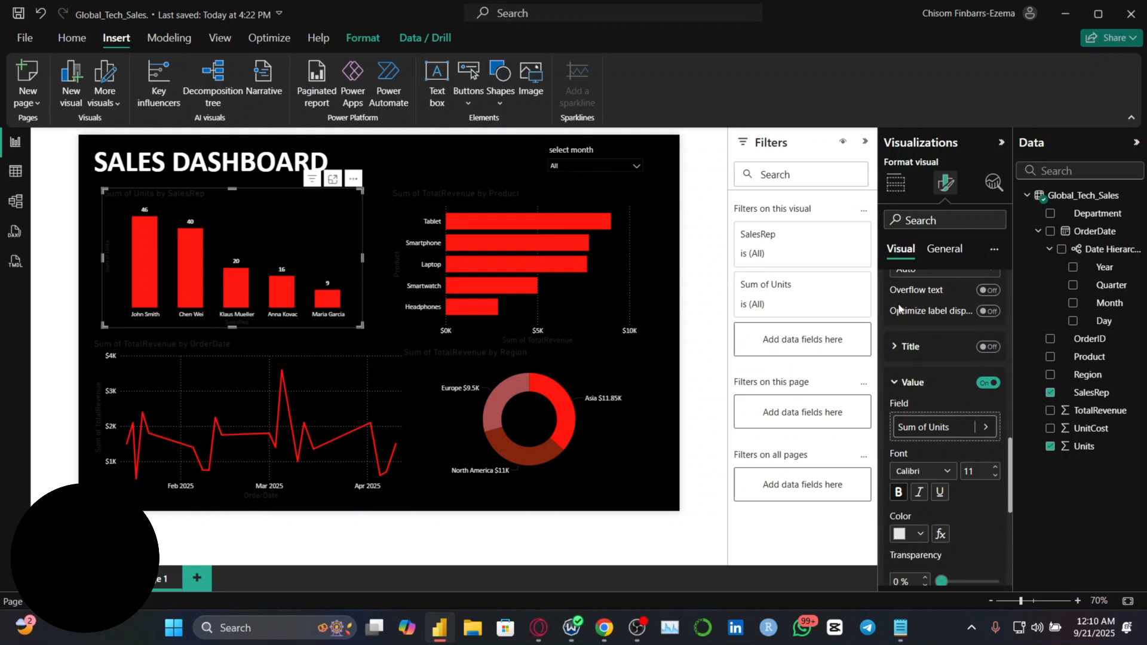
Review the gridline options and neighbouring visual format settings of the Units by SalesRep chart
scroll(925, 360, "up", 10)
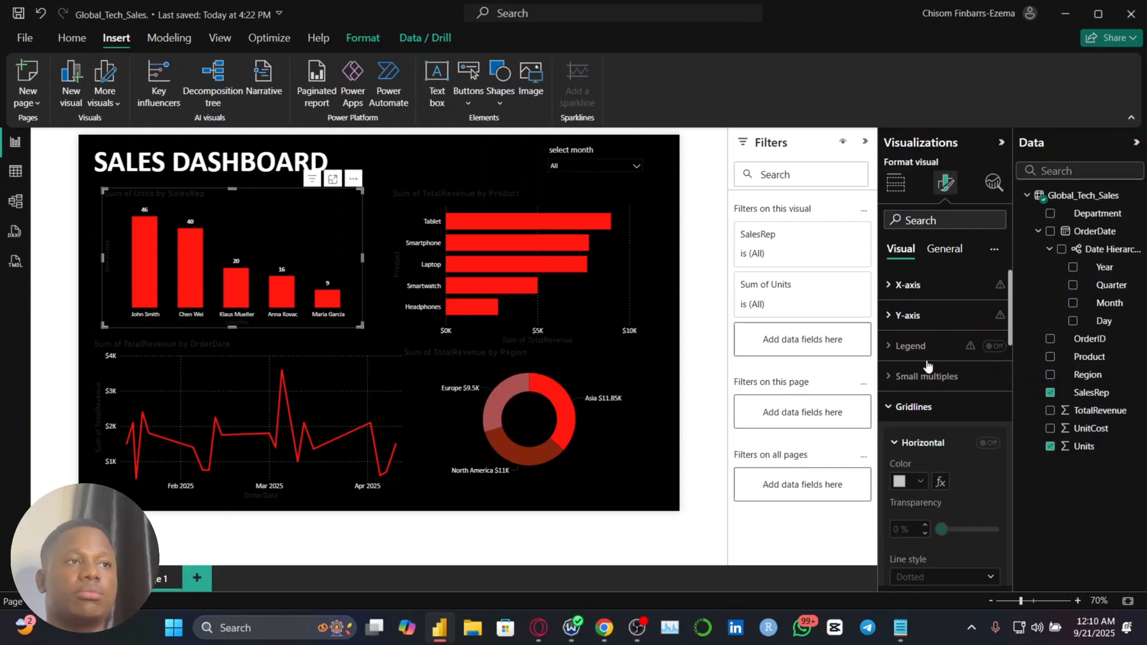
left_click(935, 407)
left_click(935, 406)
scroll(933, 401, "down", 1)
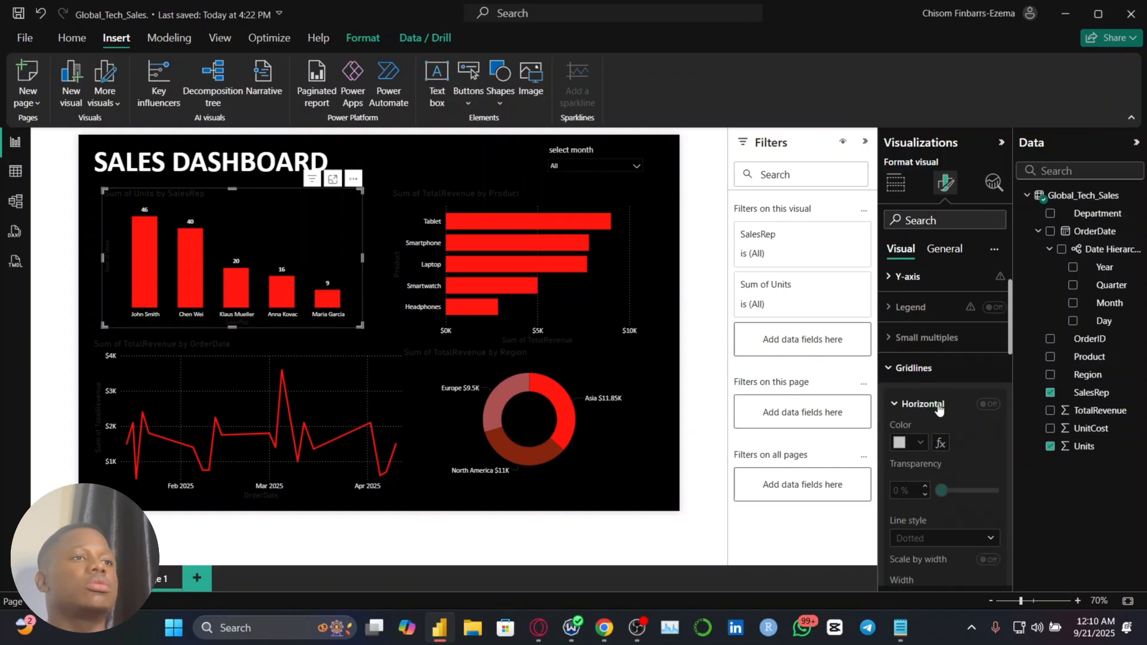
scroll(922, 405, "down", 3)
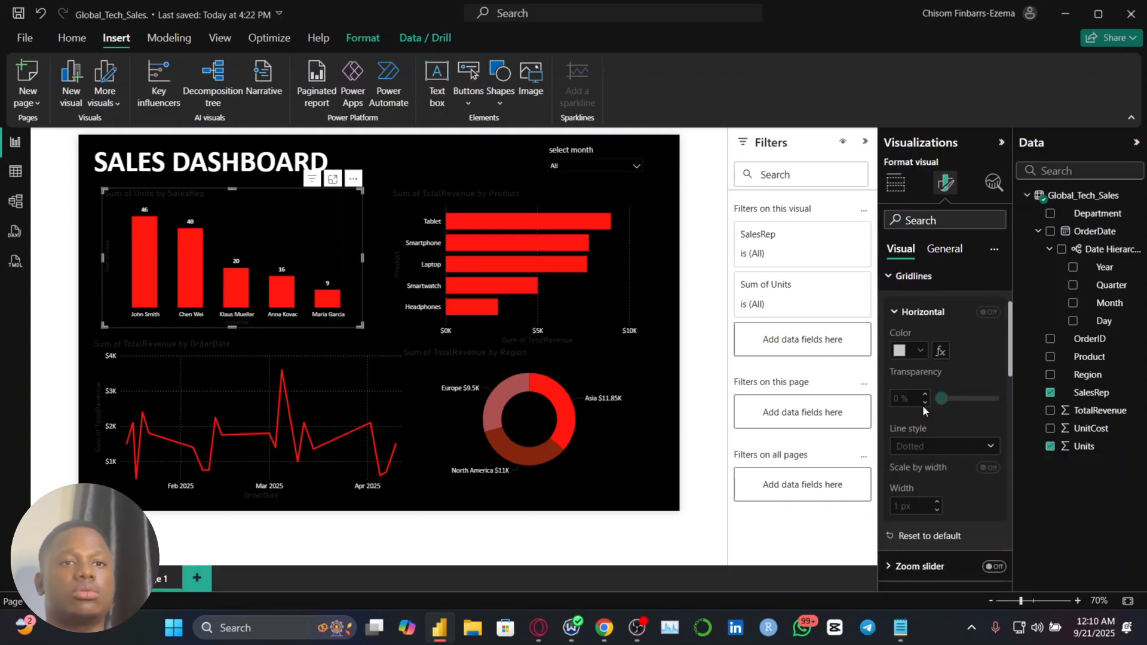
scroll(922, 405, "up", 1)
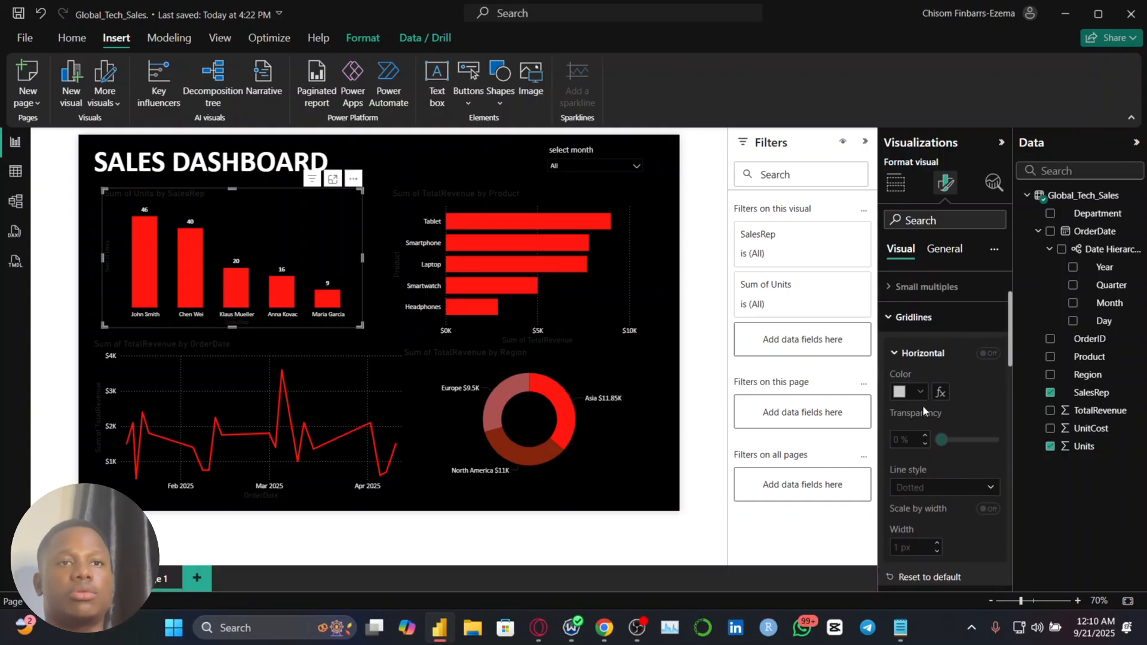
left_click(929, 330)
left_click(930, 330)
scroll(955, 382, "down", 2)
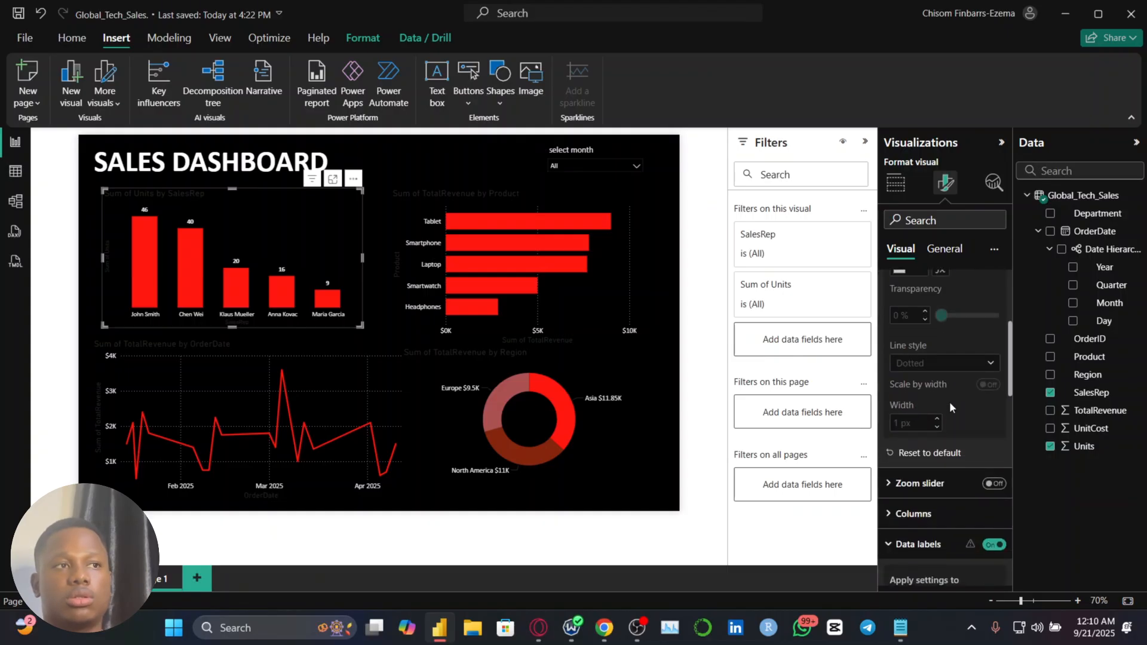
scroll(950, 407, "up", 3)
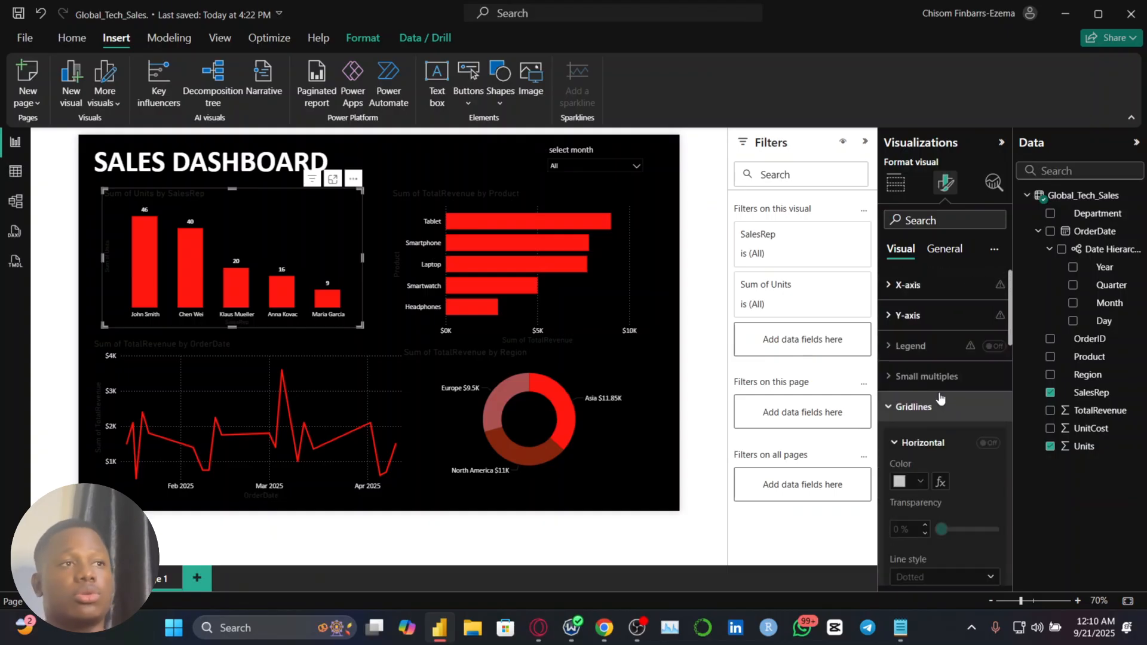
Turn on the background effect of the Units by SalesRep chart and set its color to black
left_click(949, 255)
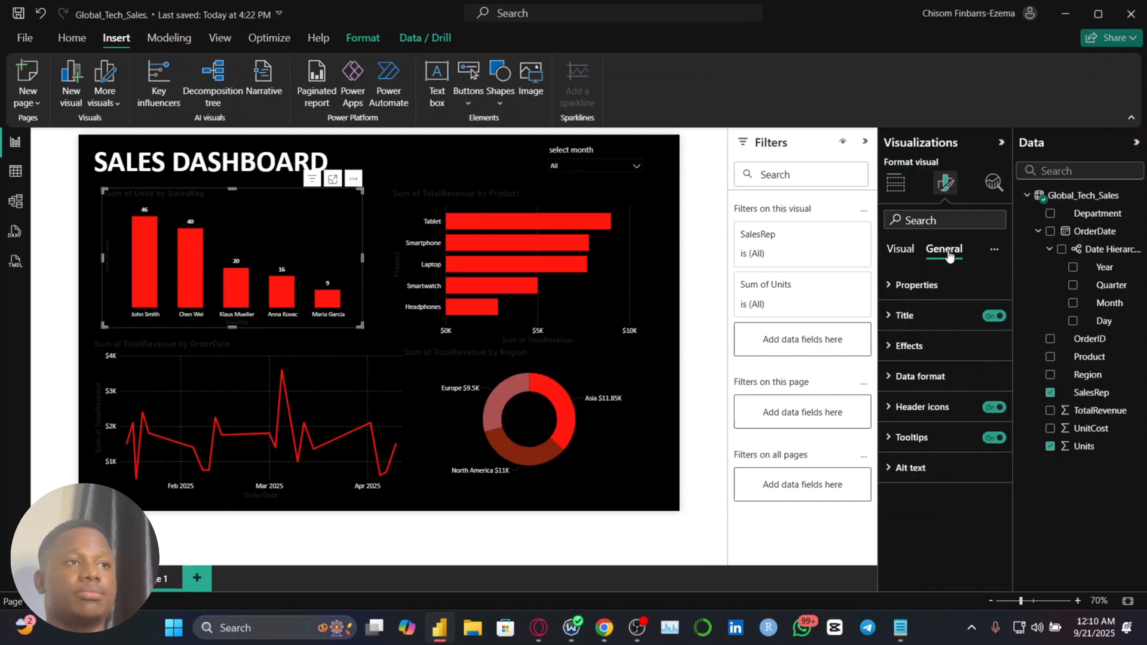
left_click(944, 349)
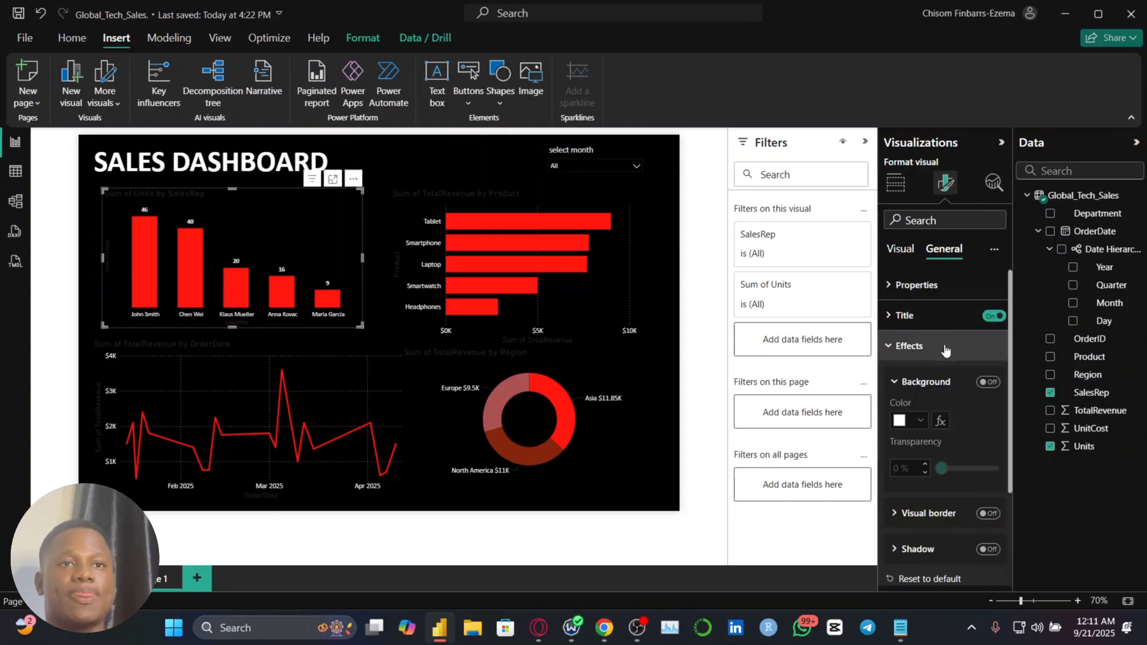
left_click(987, 382)
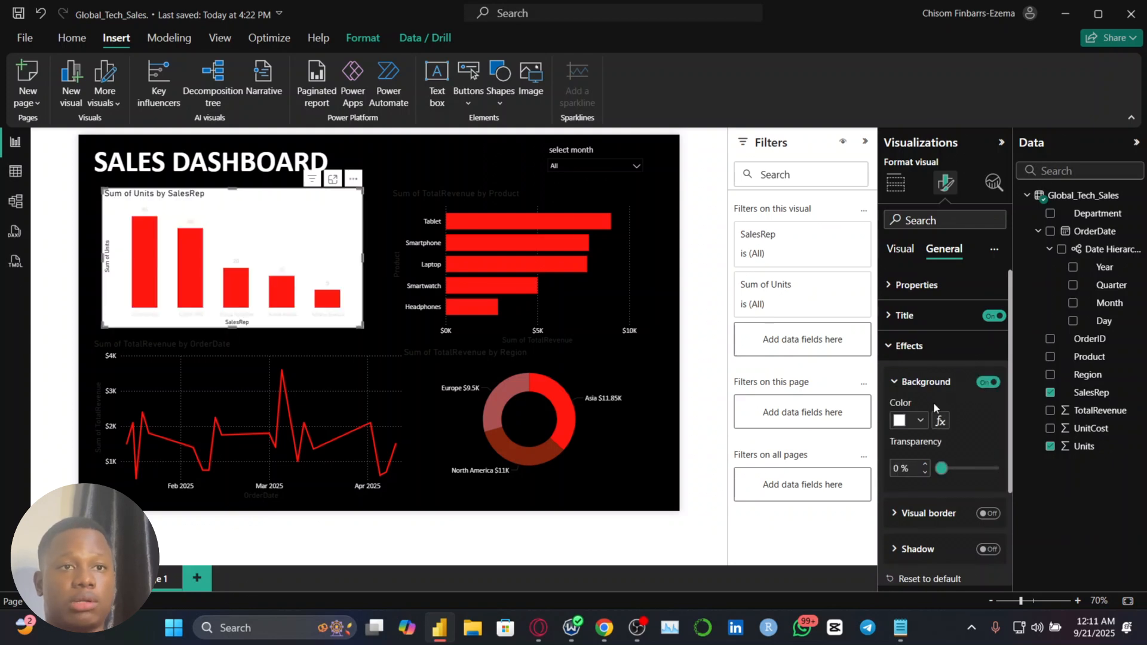
left_click(919, 420)
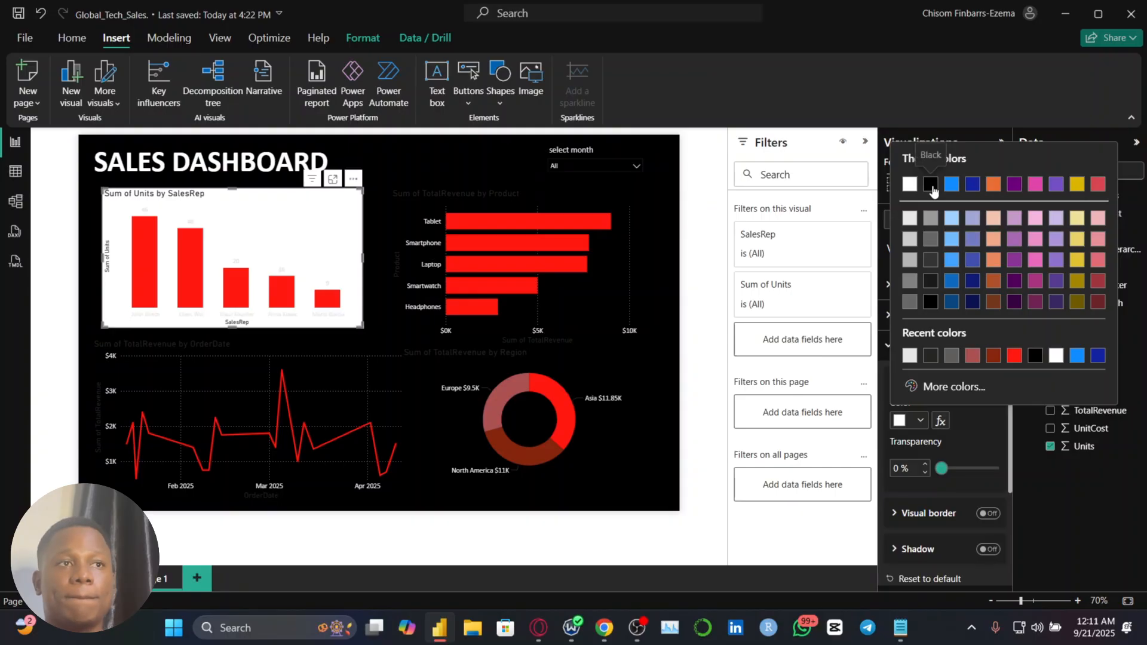
left_click(931, 185)
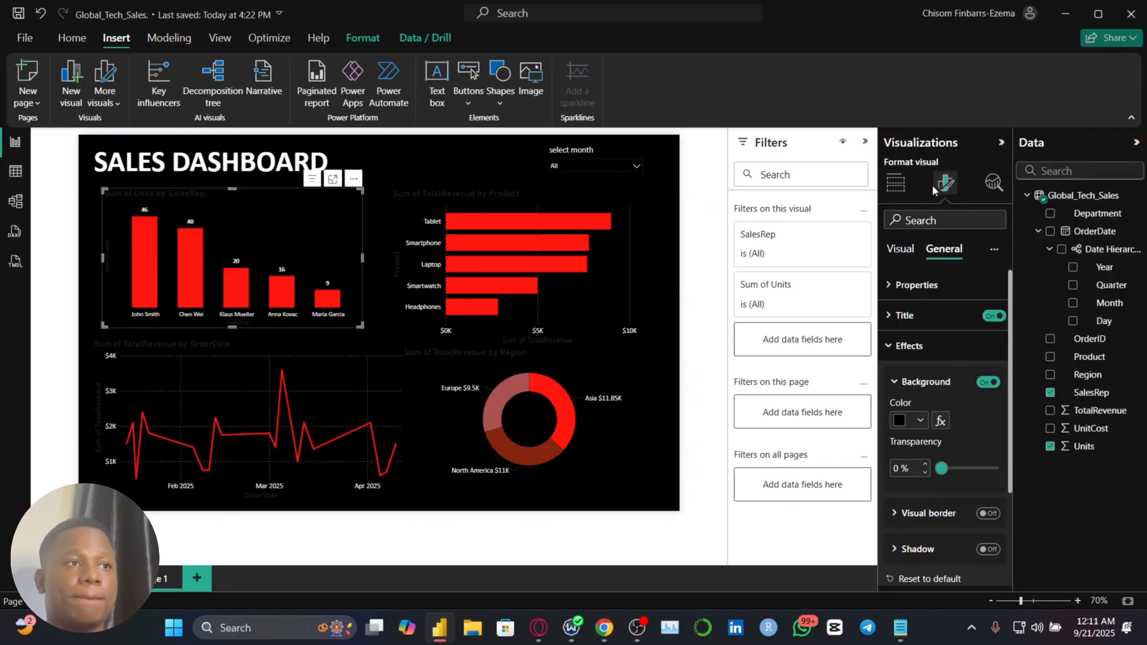
Turn on the visual border of the Units by SalesRep chart and set its rounded corners to 5 px
left_click(984, 515)
scroll(956, 518, "down", 1)
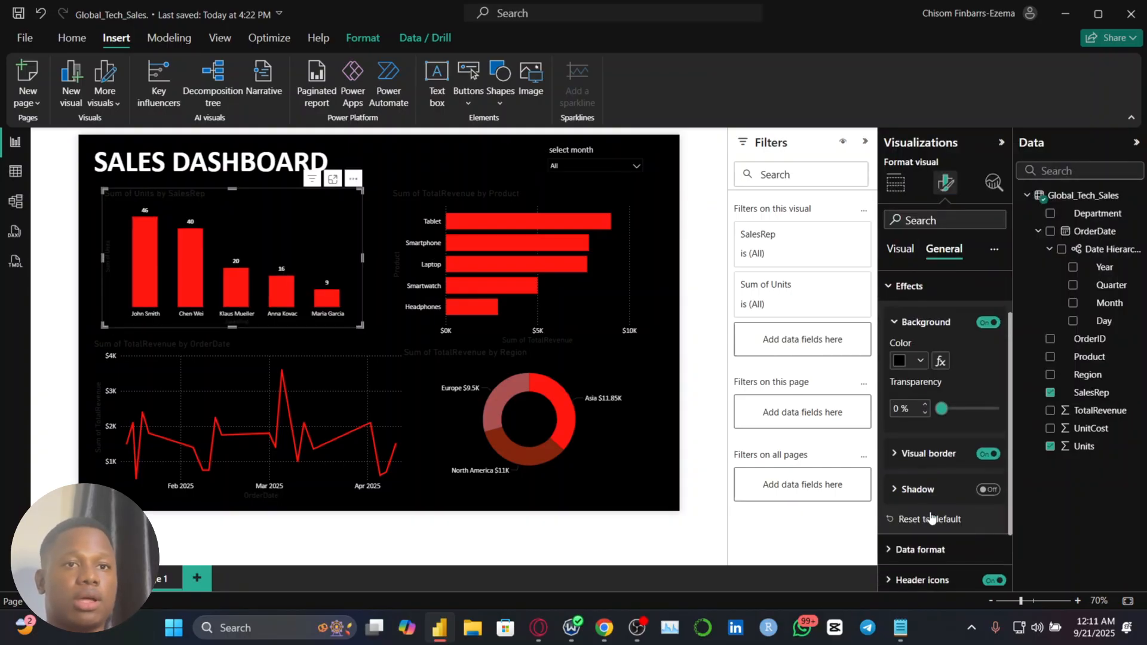
left_click(929, 454)
scroll(928, 454, "down", 1)
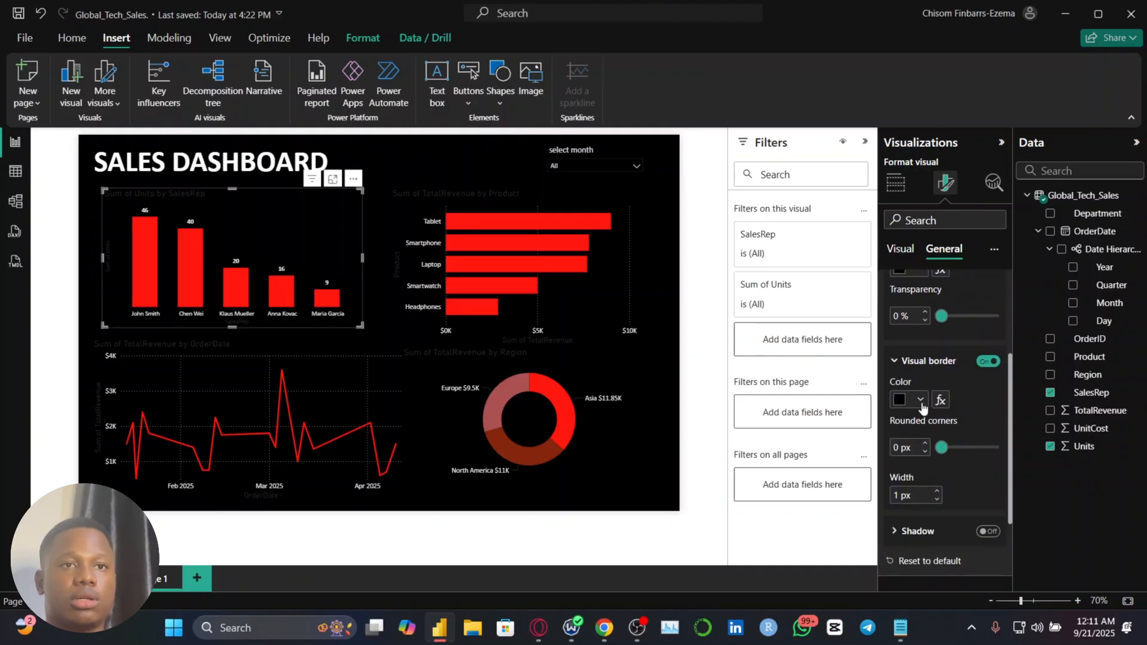
left_click(924, 446)
left_click(924, 447)
left_click(924, 445)
left_click(924, 445)
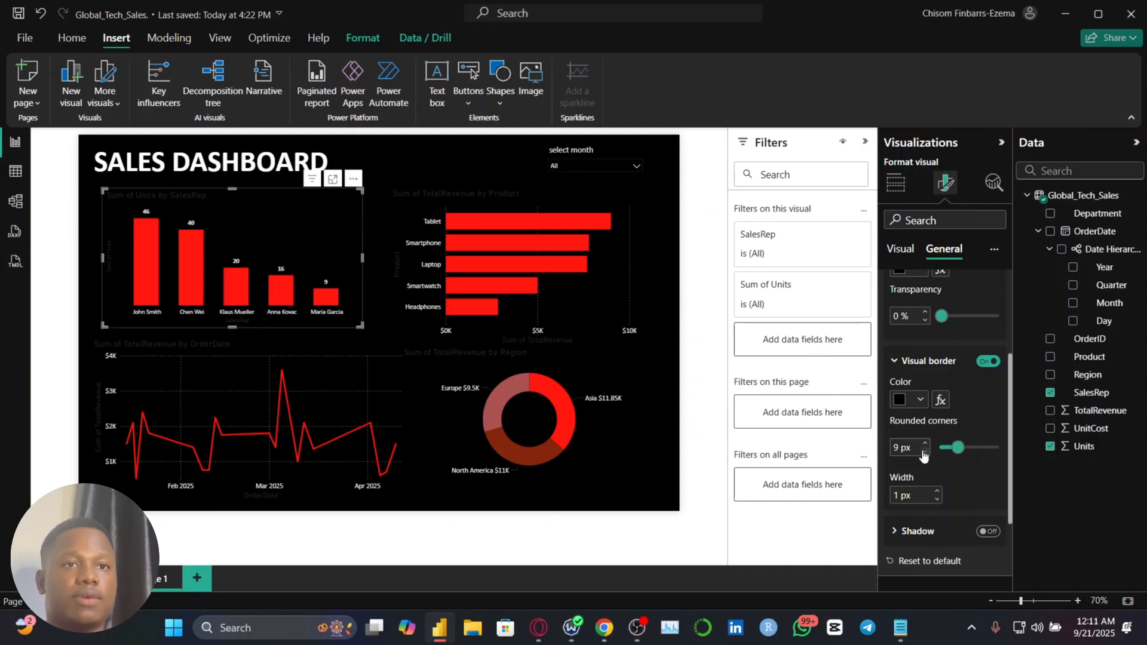
left_click(924, 453)
left_click(924, 453)
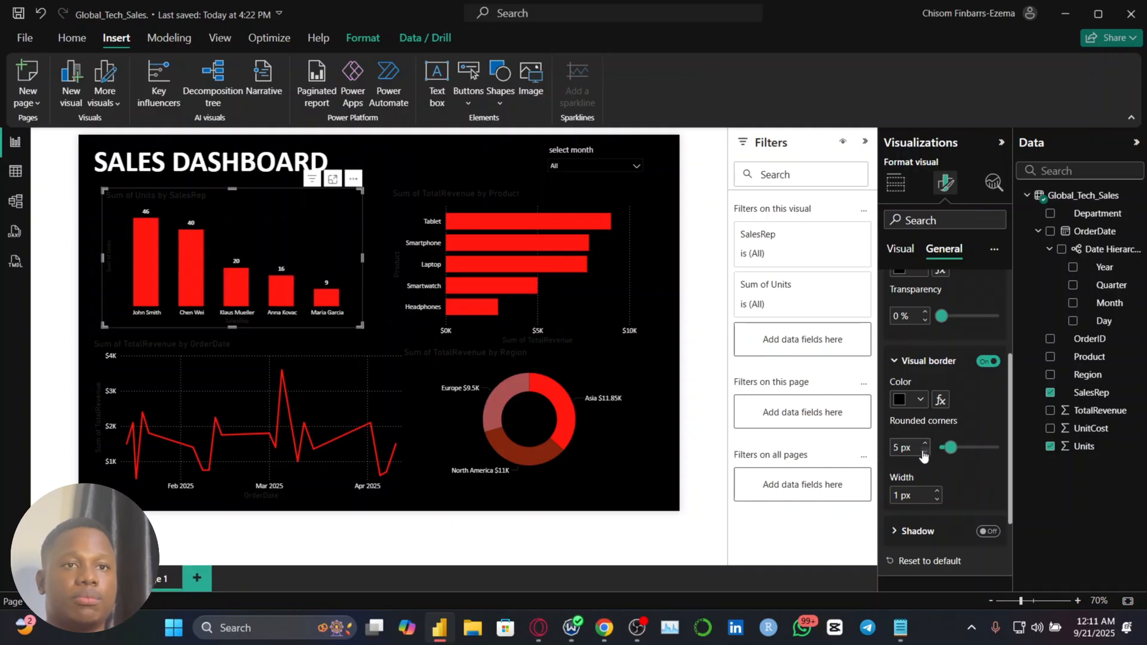
Set the visual border color of the Units by SalesRep chart to a medium gray
scroll(947, 540, "down", 2)
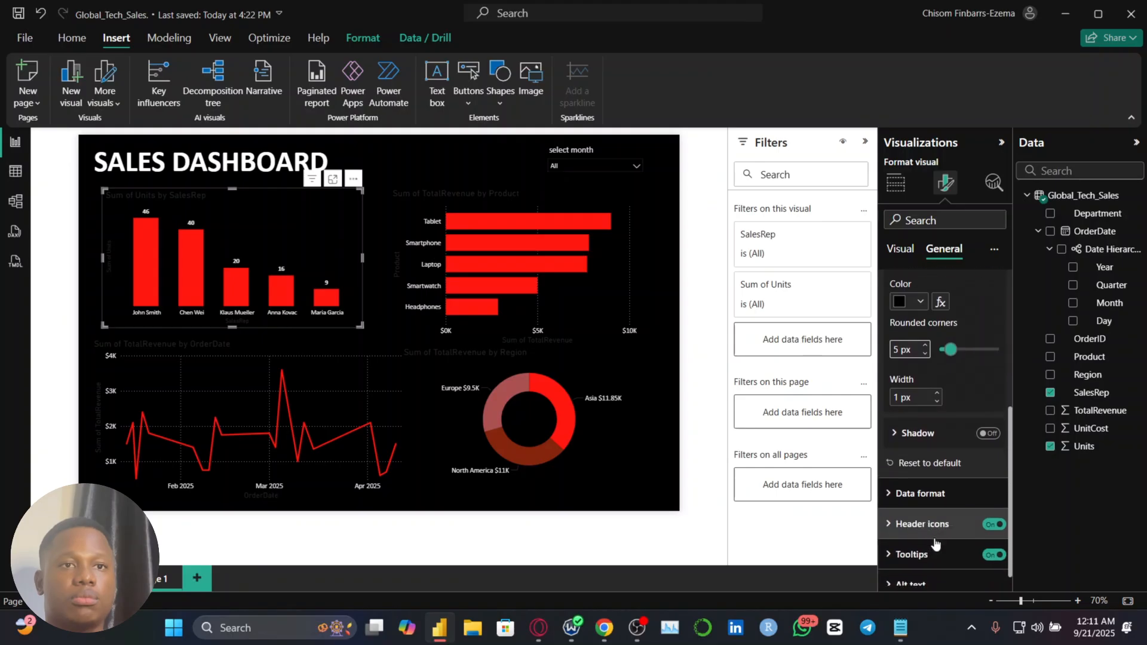
scroll(934, 541, "up", 3)
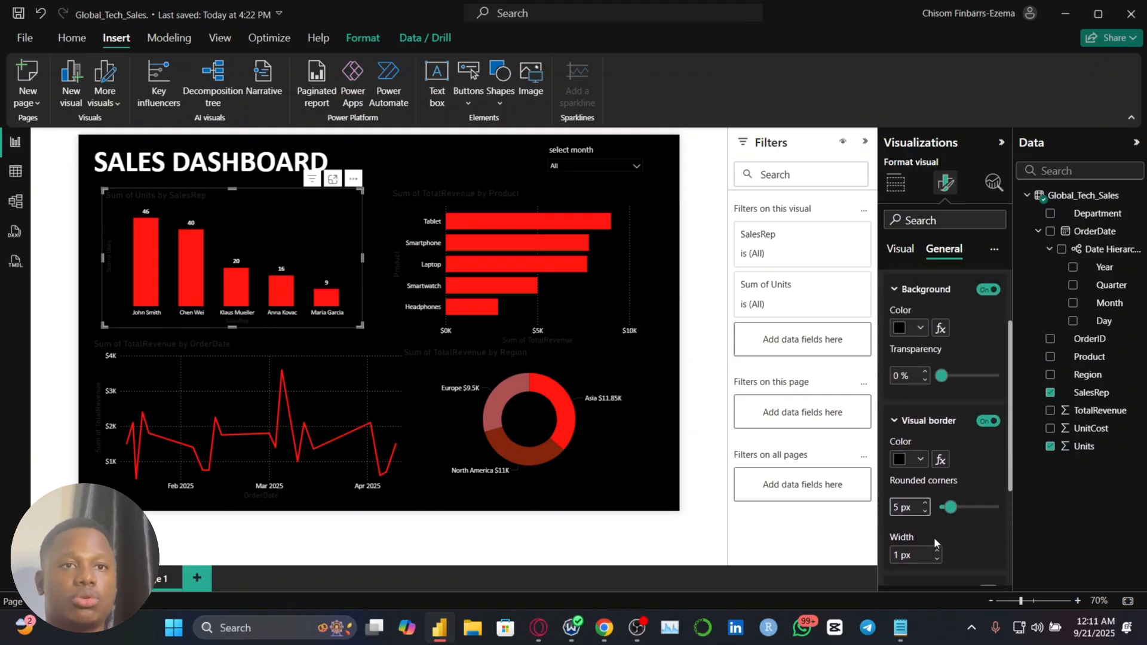
scroll(934, 543, "down", 2)
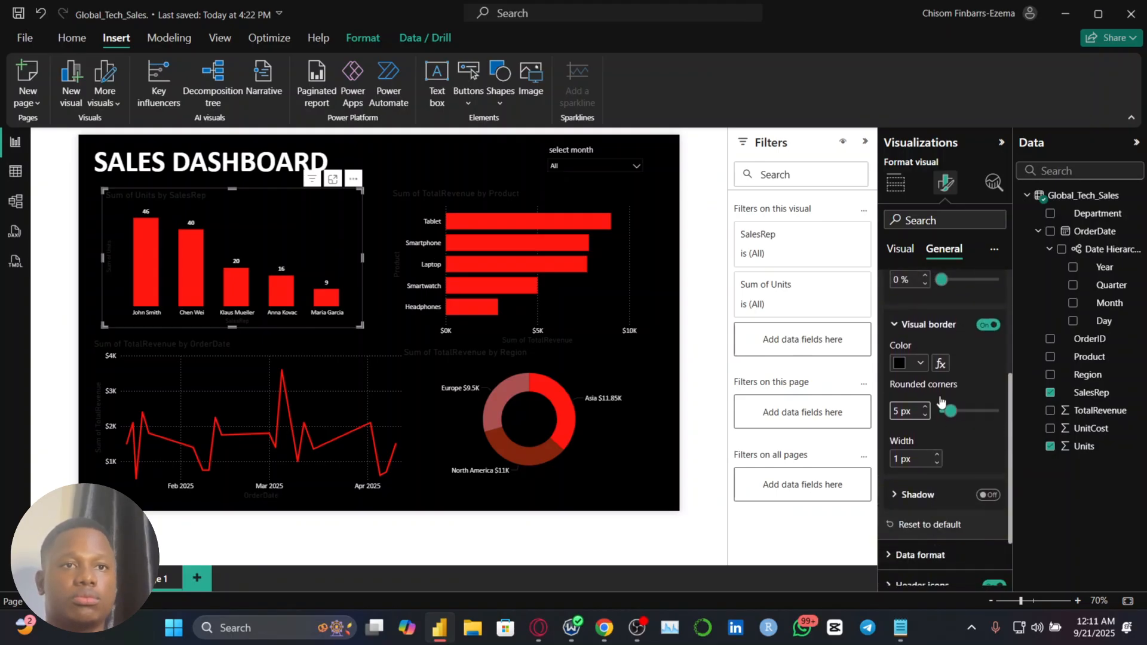
scroll(938, 401, "up", 1)
left_click(919, 386)
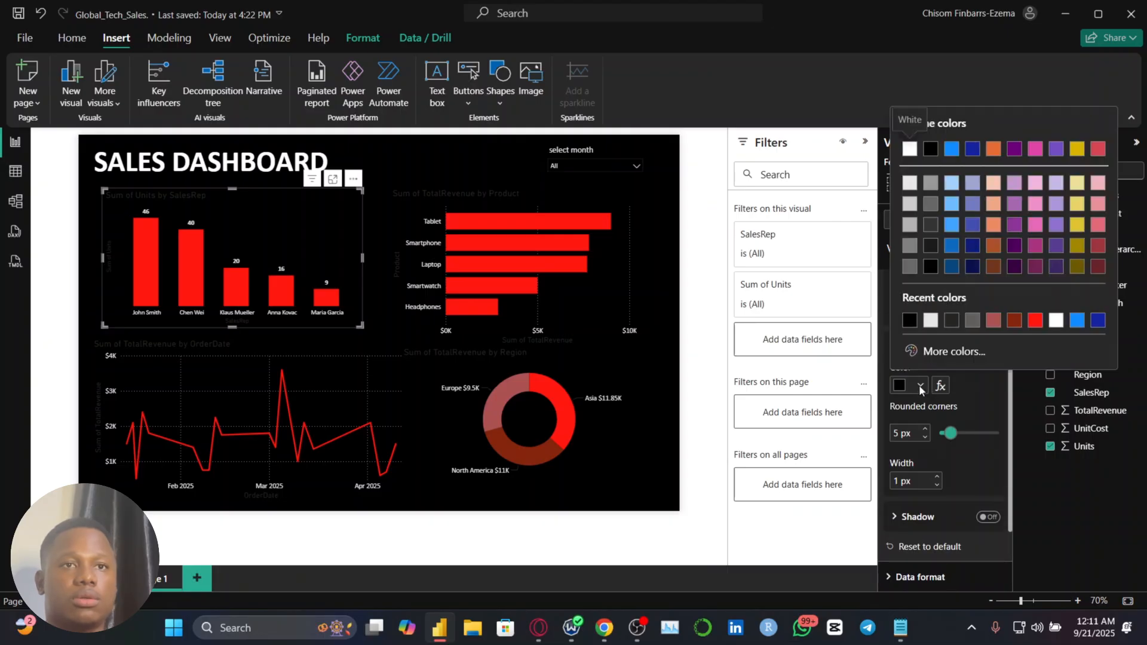
left_click(918, 385)
left_click(919, 385)
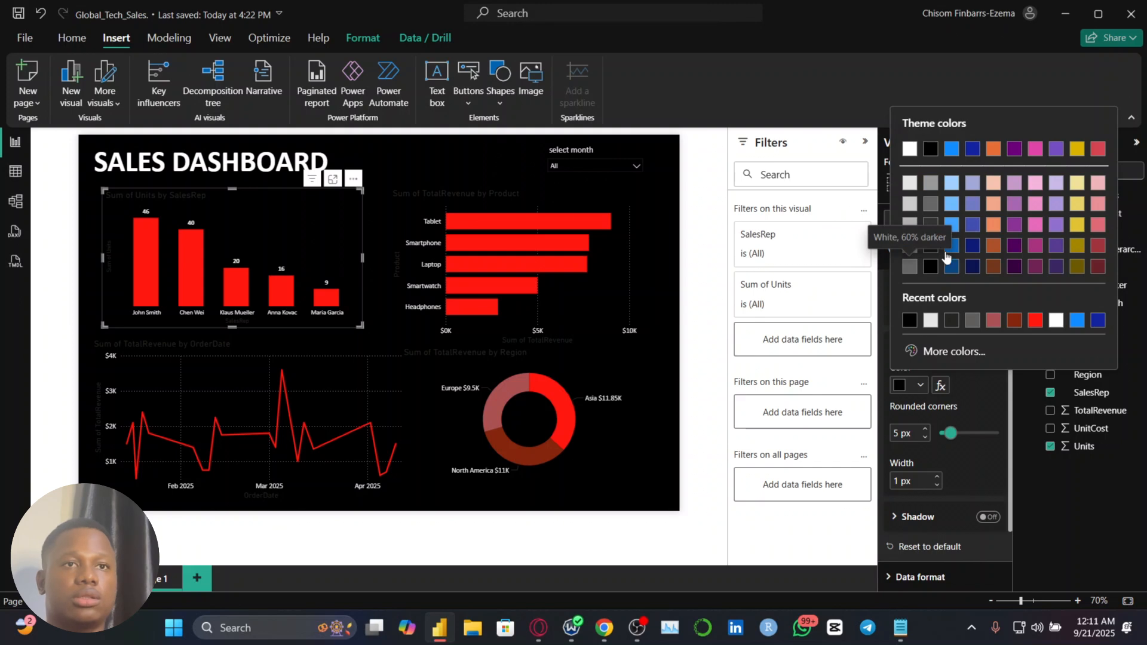
left_click(912, 246)
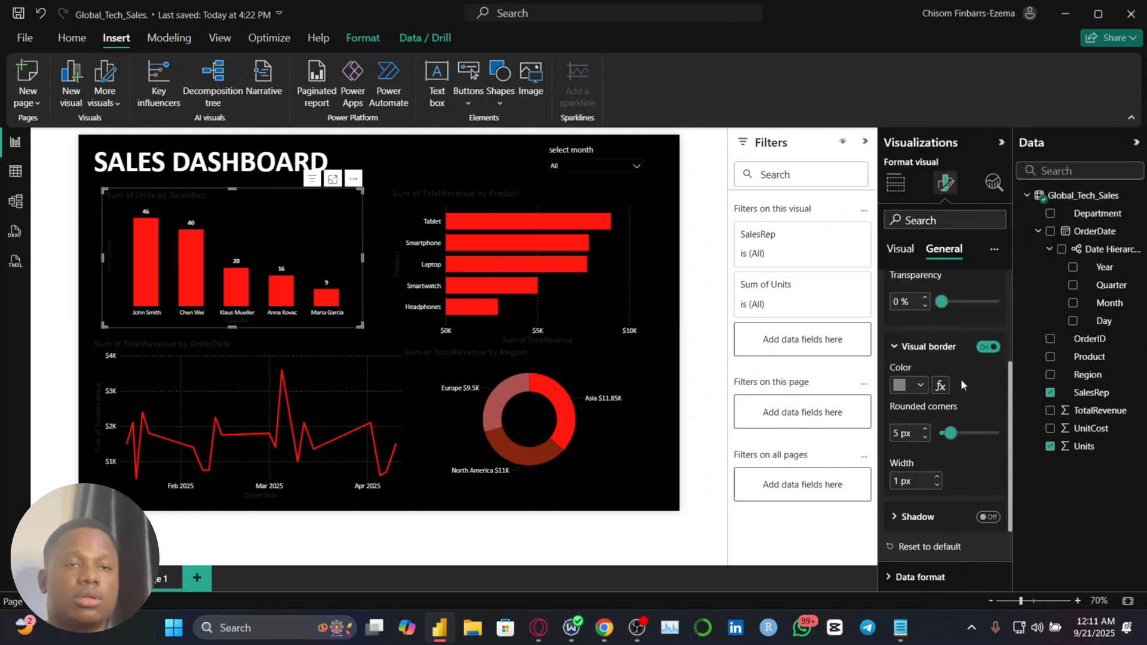
Change the background color of the Units by SalesRep chart to a very dark gray and deselect the chart
scroll(961, 381, "up", 1)
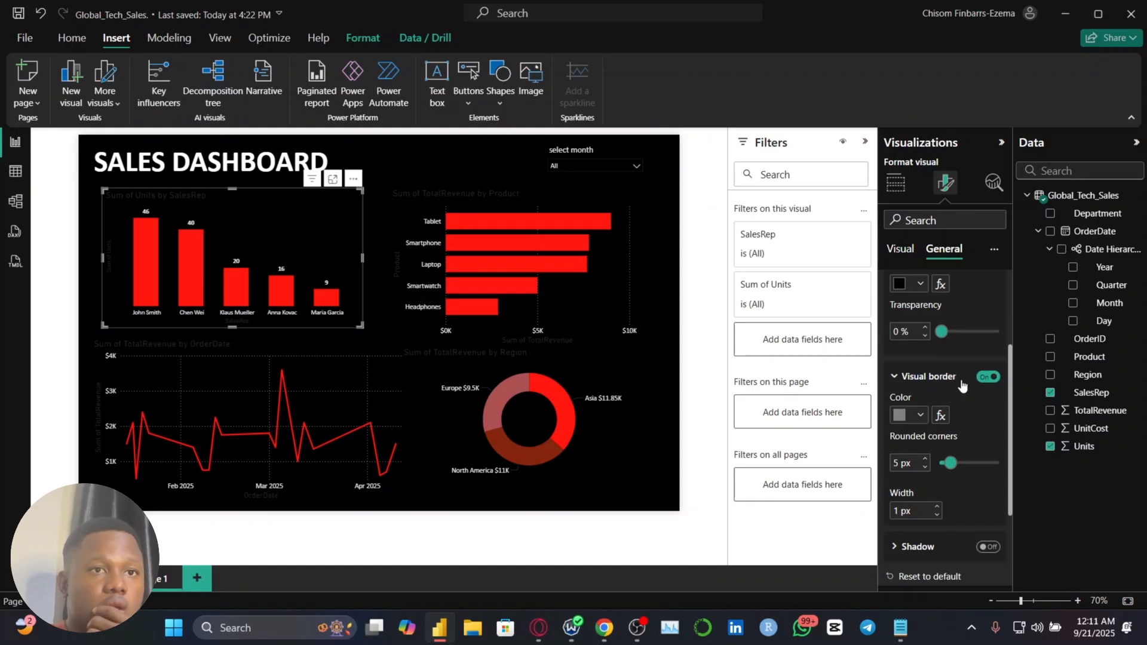
left_click(921, 284)
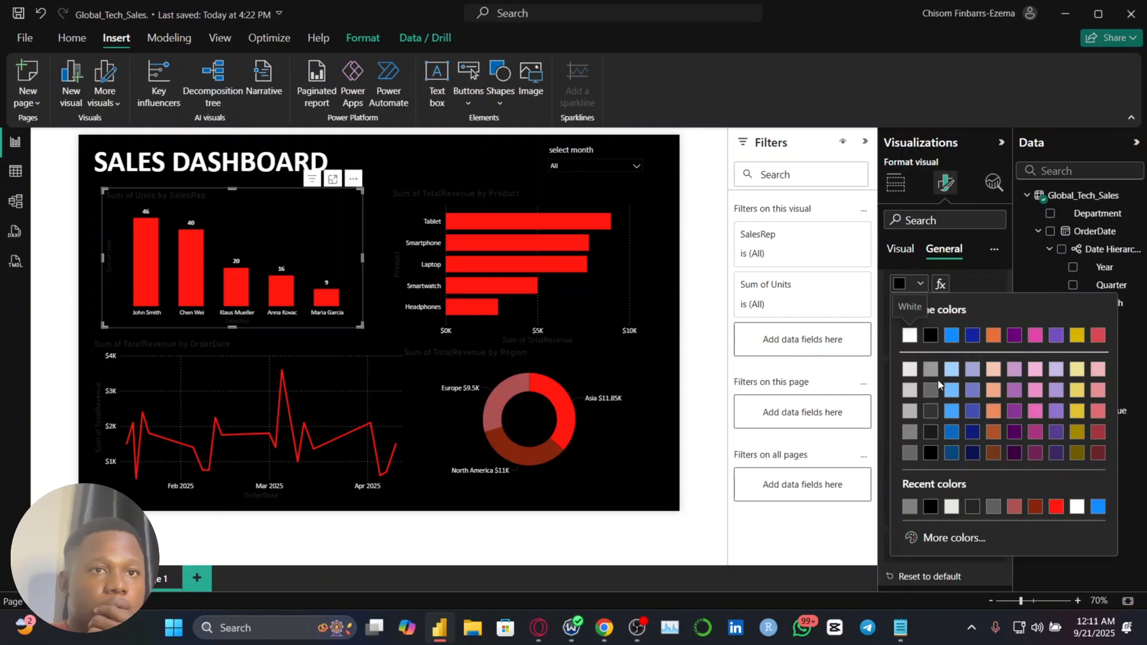
left_click(932, 434)
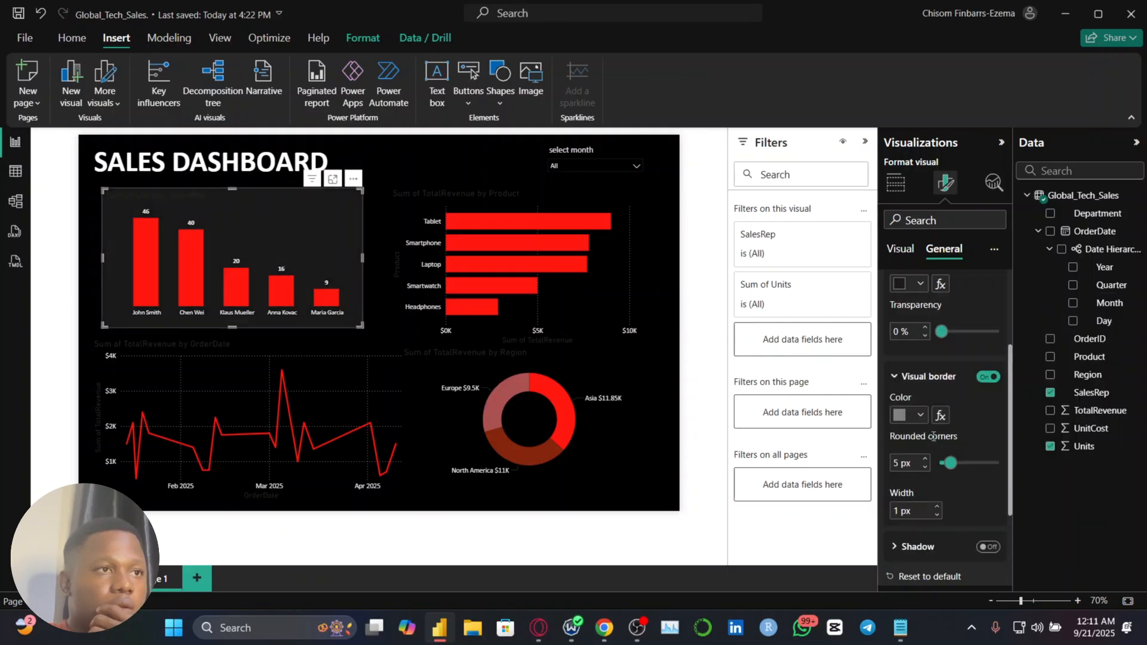
left_click(378, 286)
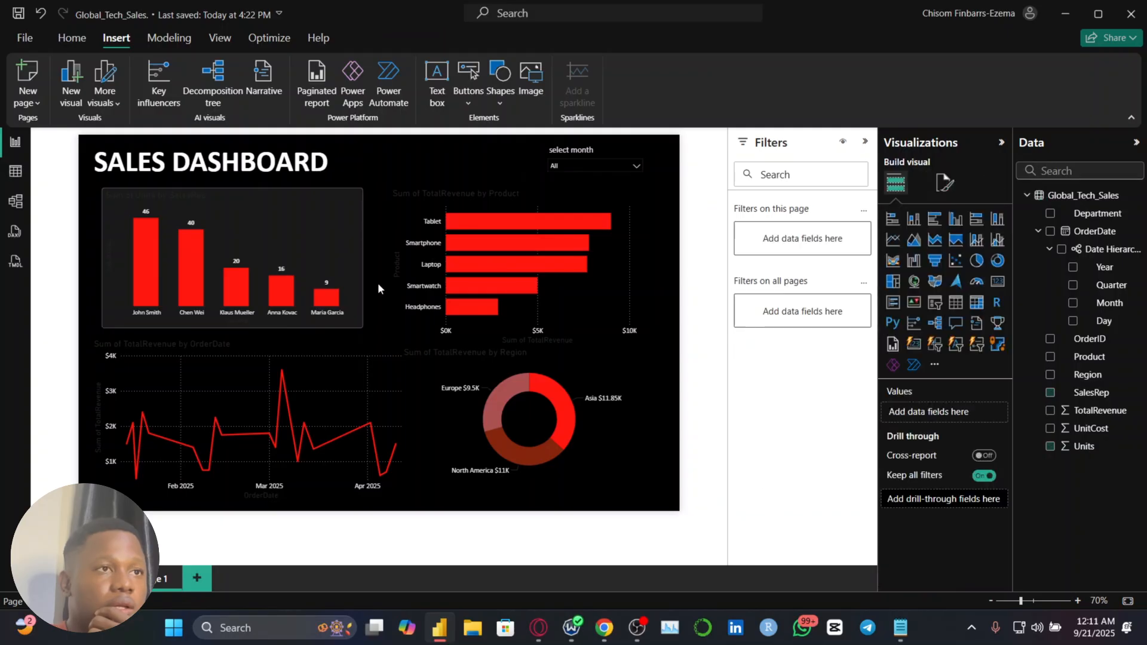
Set the visual border's rounded corners of the Units by SalesRep chart to 10 px and check the look with the chart deselected
left_click(327, 235)
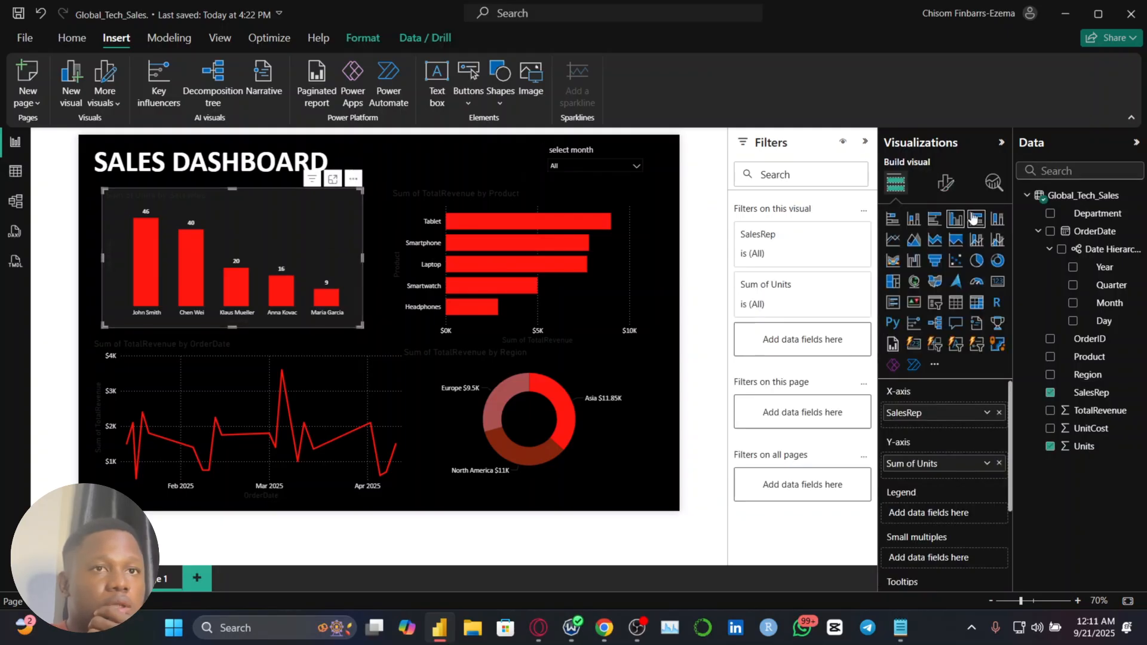
left_click(945, 183)
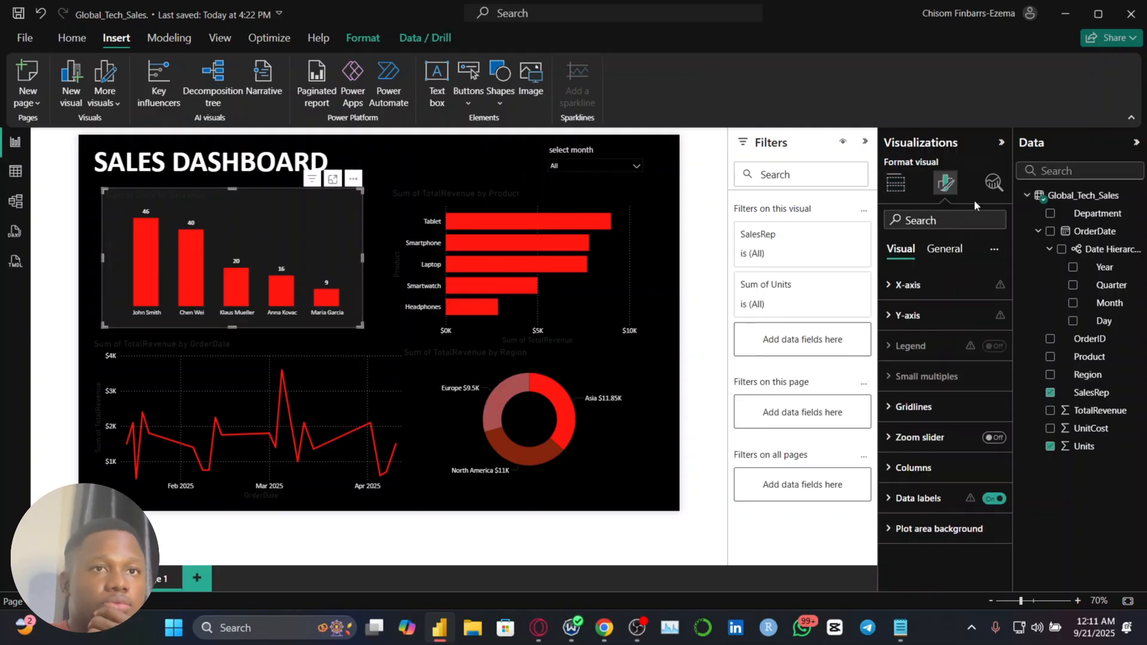
left_click(944, 250)
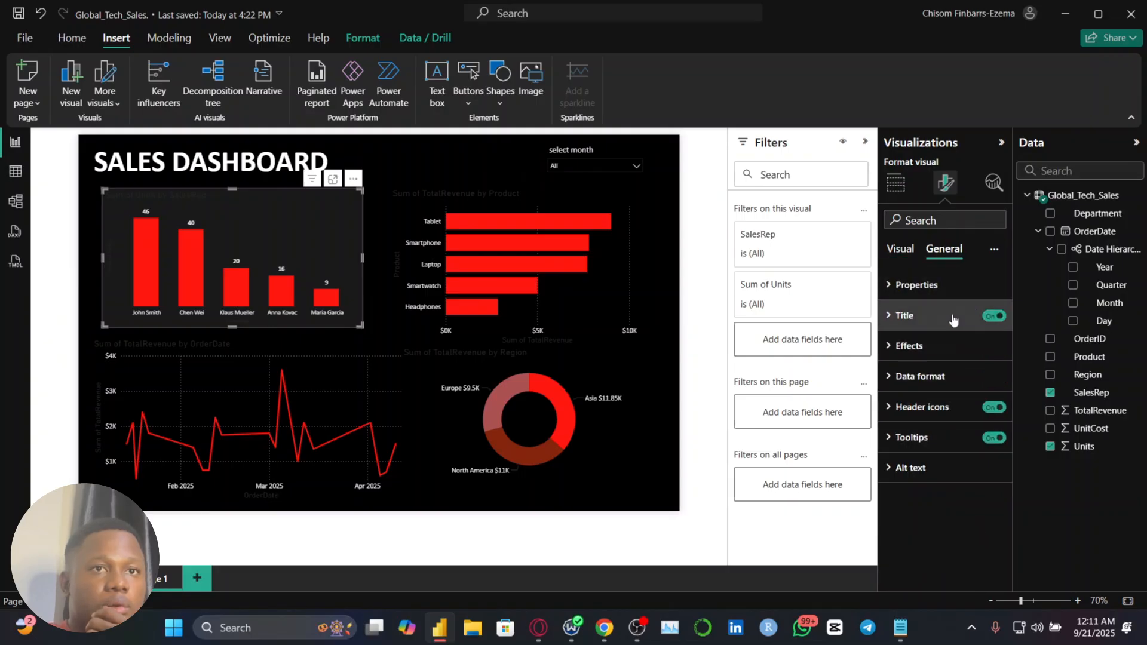
left_click(936, 345)
scroll(924, 491, "down", 1)
left_click(929, 480)
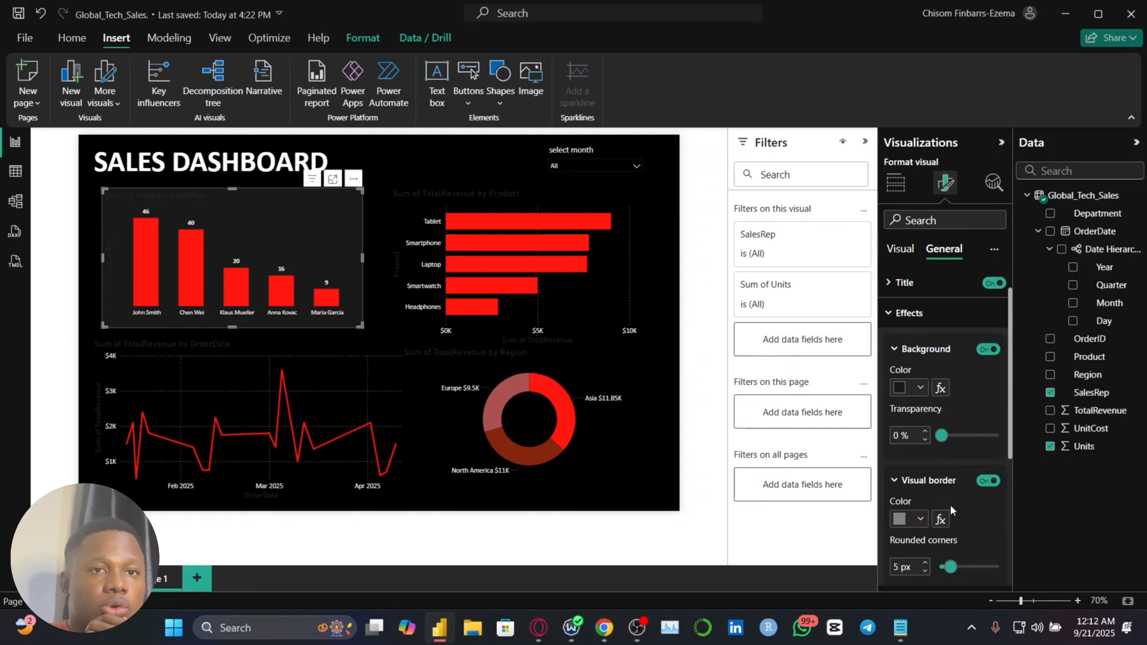
left_click(926, 563)
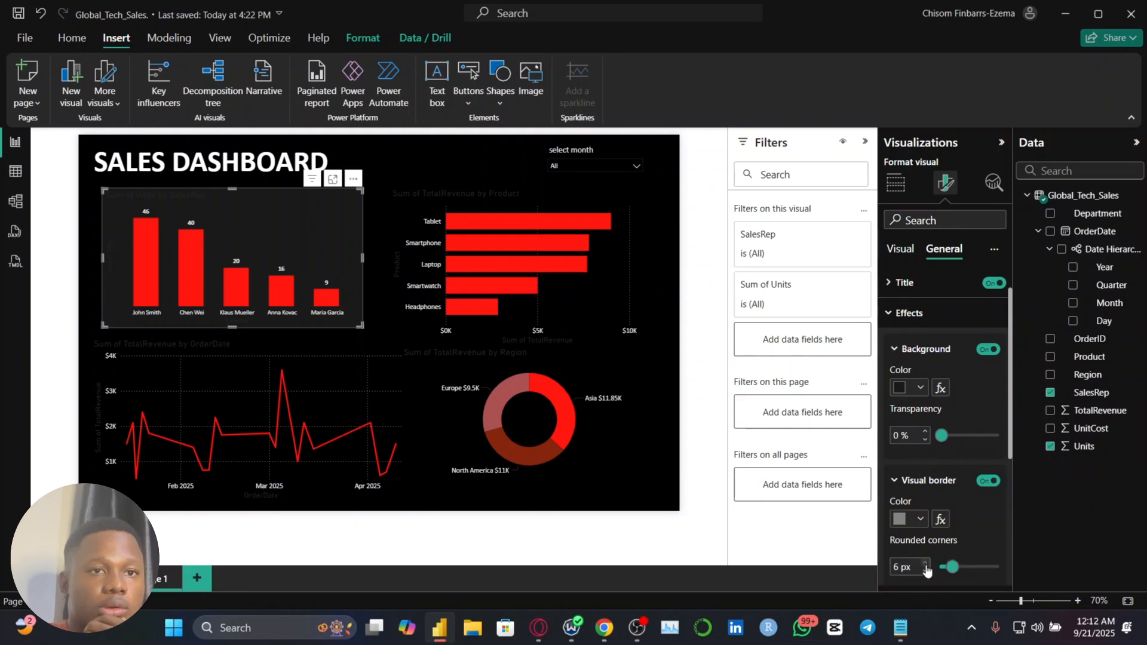
left_click(925, 564)
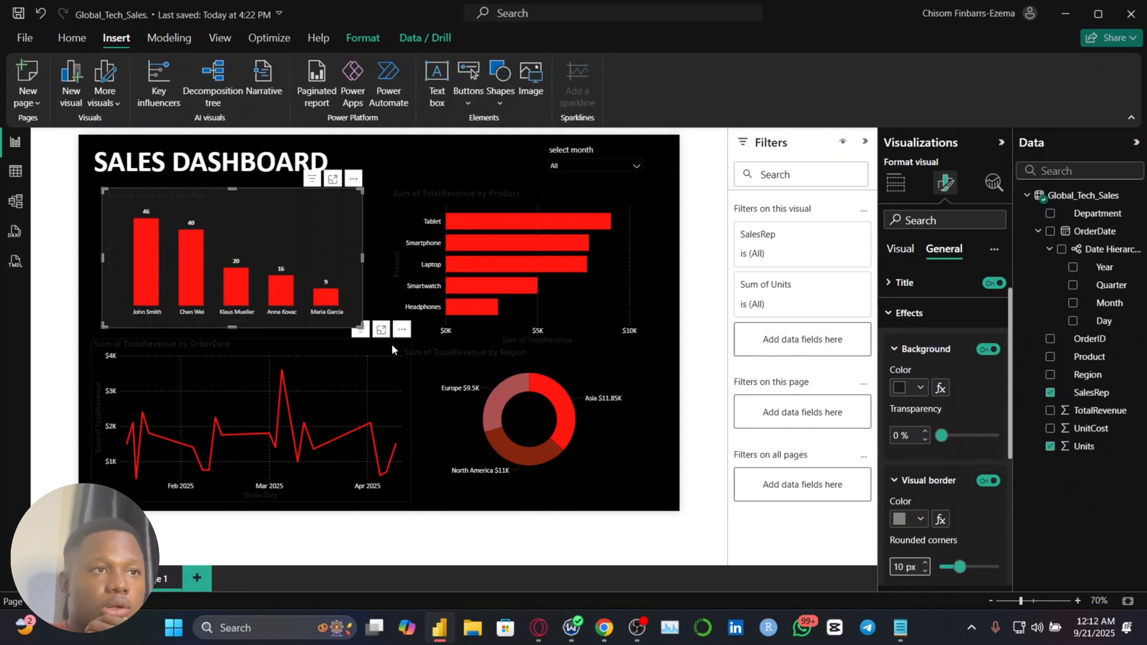
left_click(266, 338)
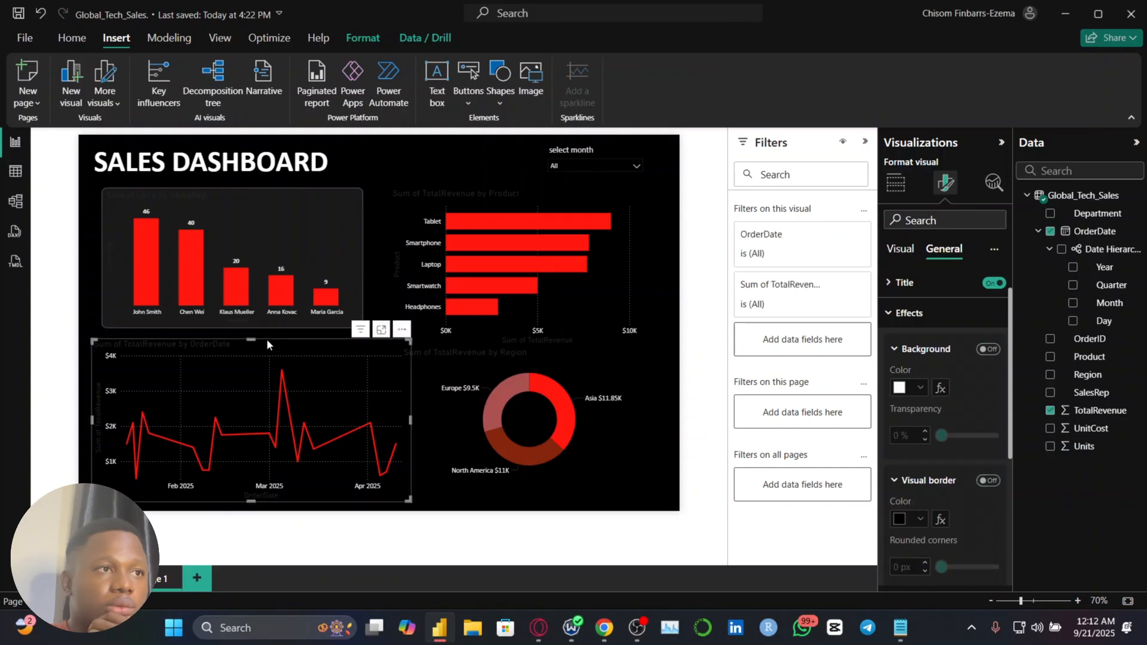
Increase the visual border's rounded corners of the Units by SalesRep chart to 25 px and deselect the chart
left_click(306, 245)
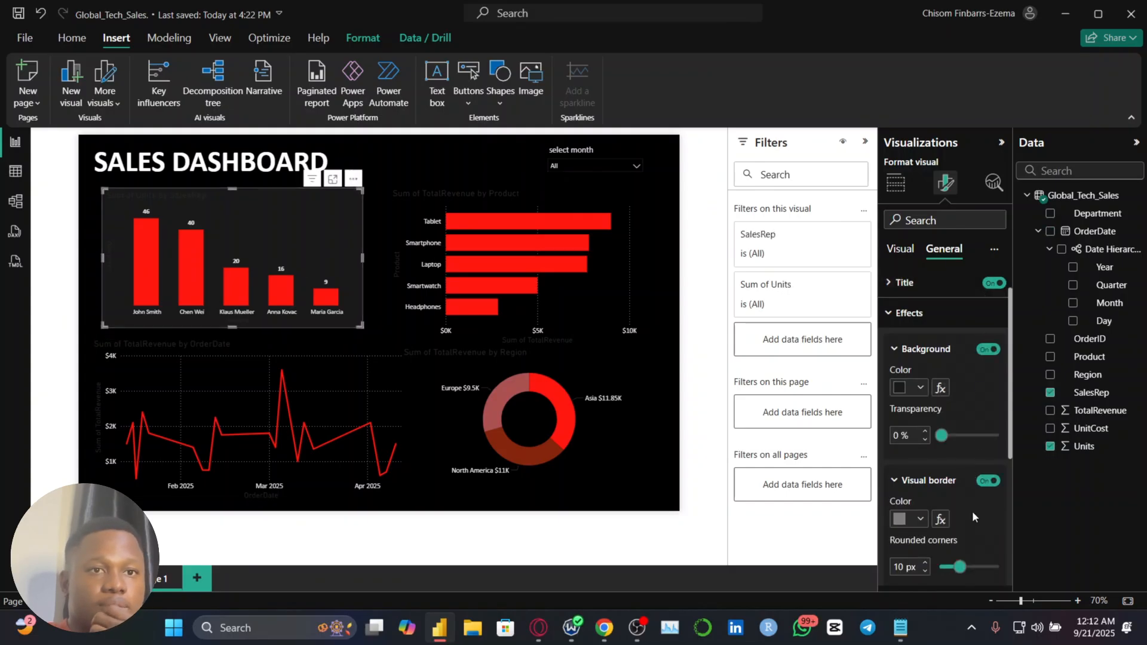
scroll(925, 565, "up", 9)
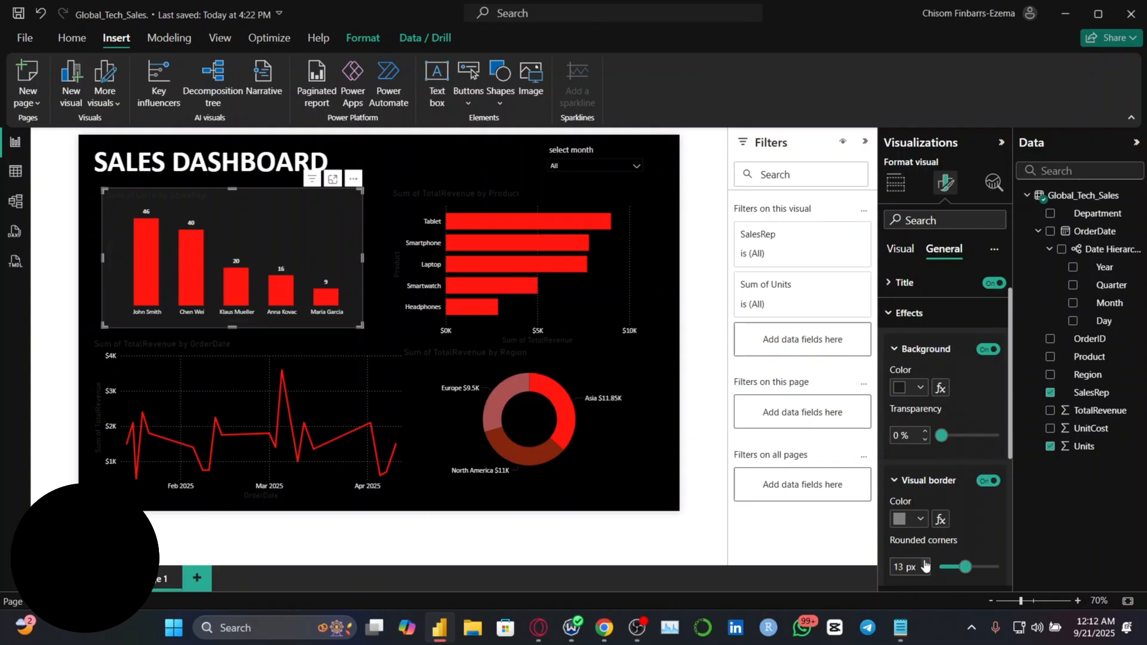
scroll(924, 565, "down", 1)
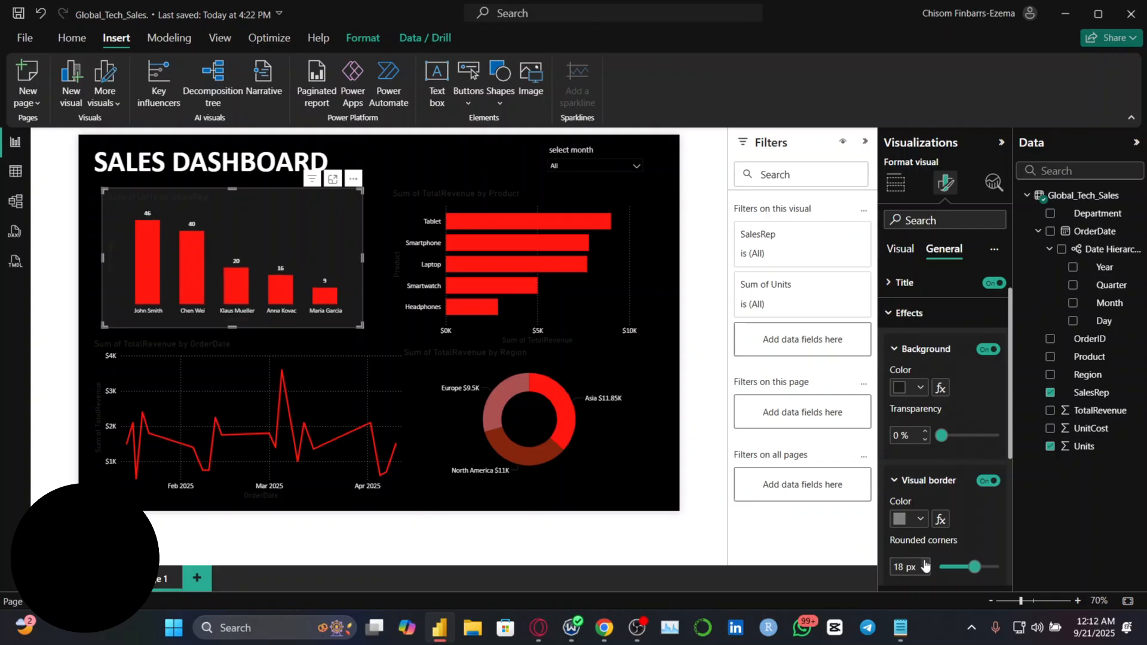
scroll(925, 565, "up", 1)
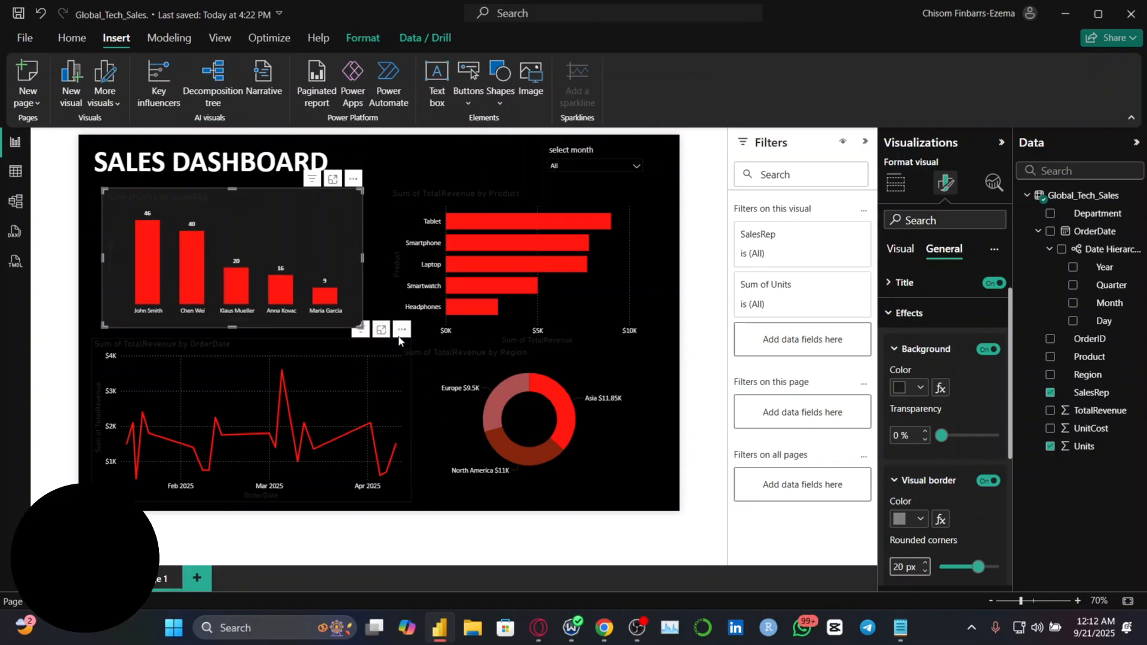
left_click(410, 348)
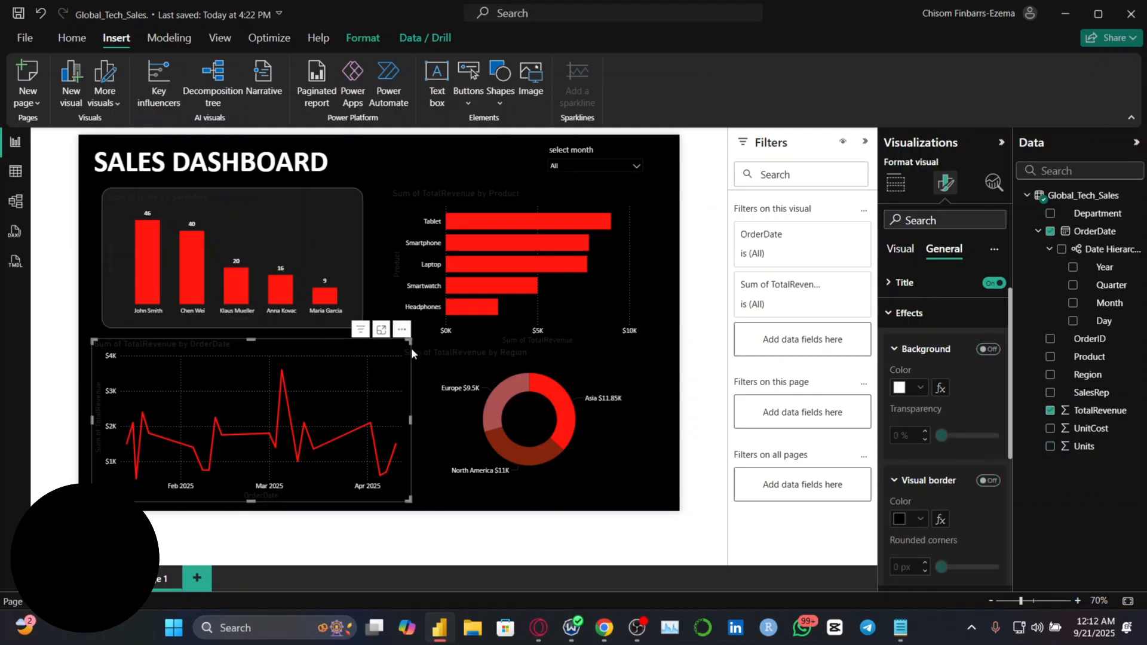
left_click(354, 225)
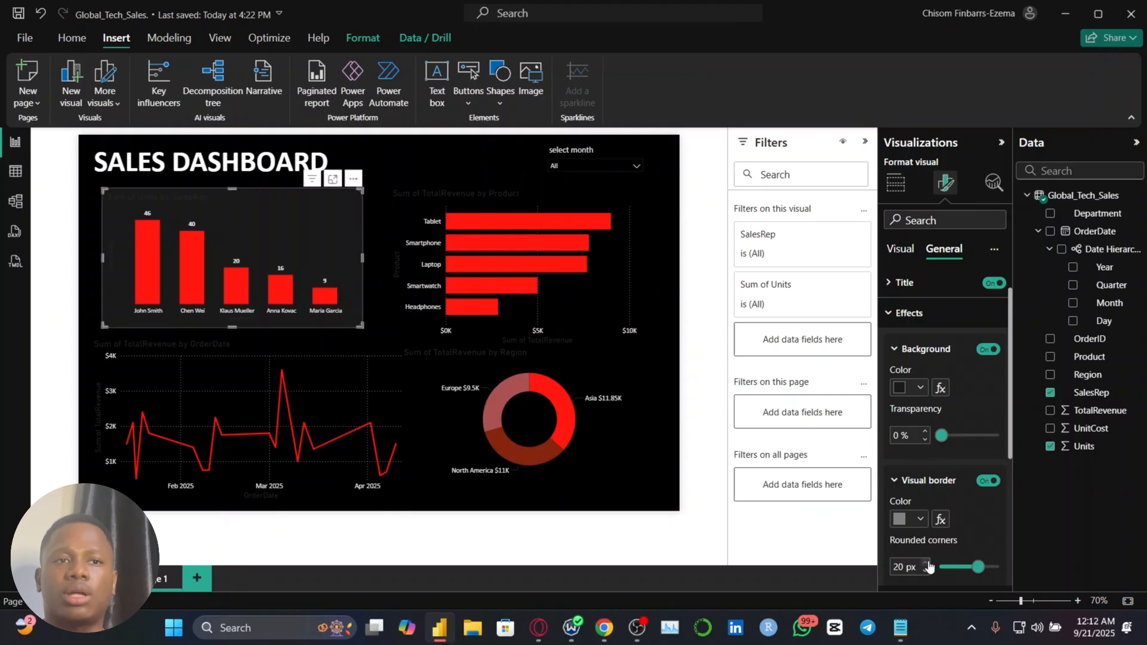
scroll(927, 567, "up", 4)
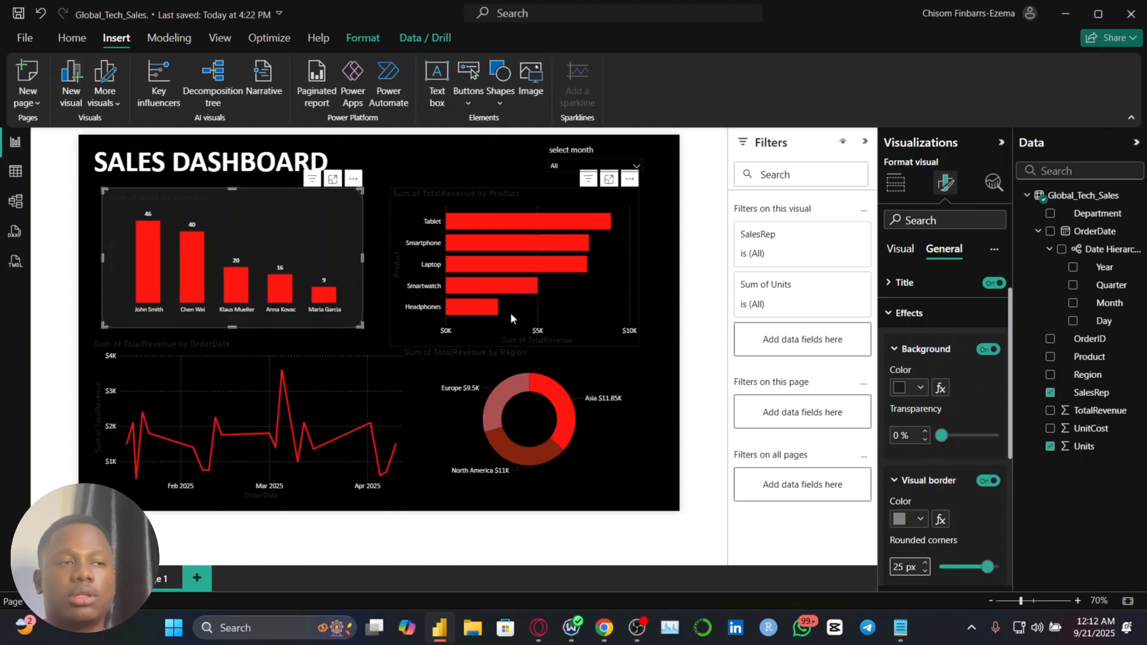
left_click(372, 323)
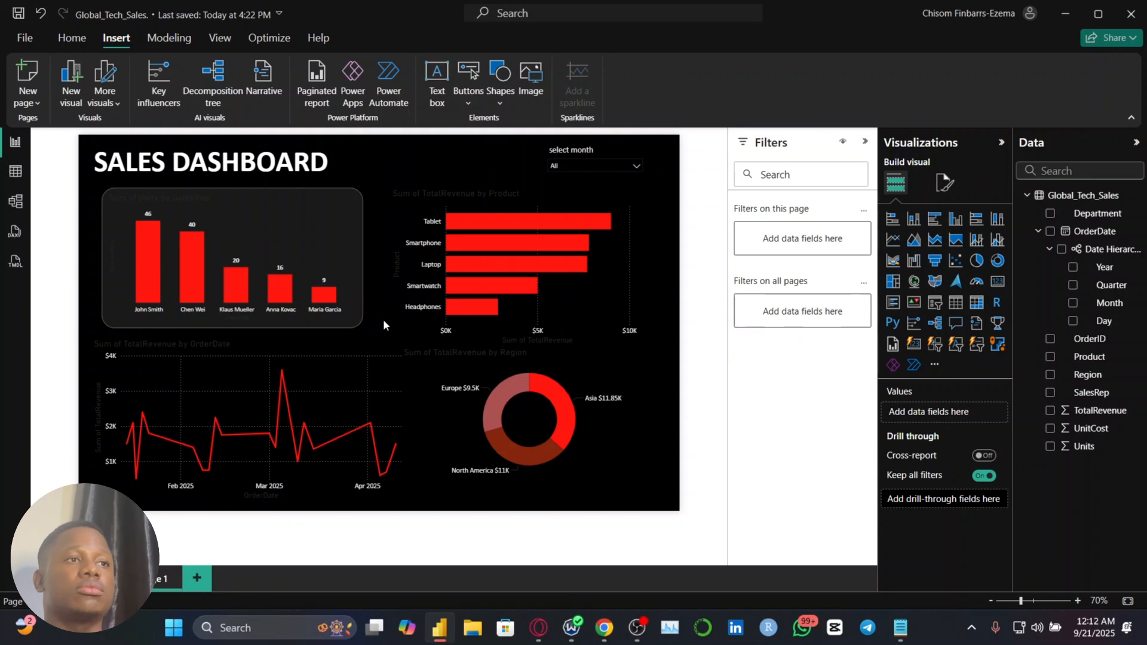
mouse_move(404, 323)
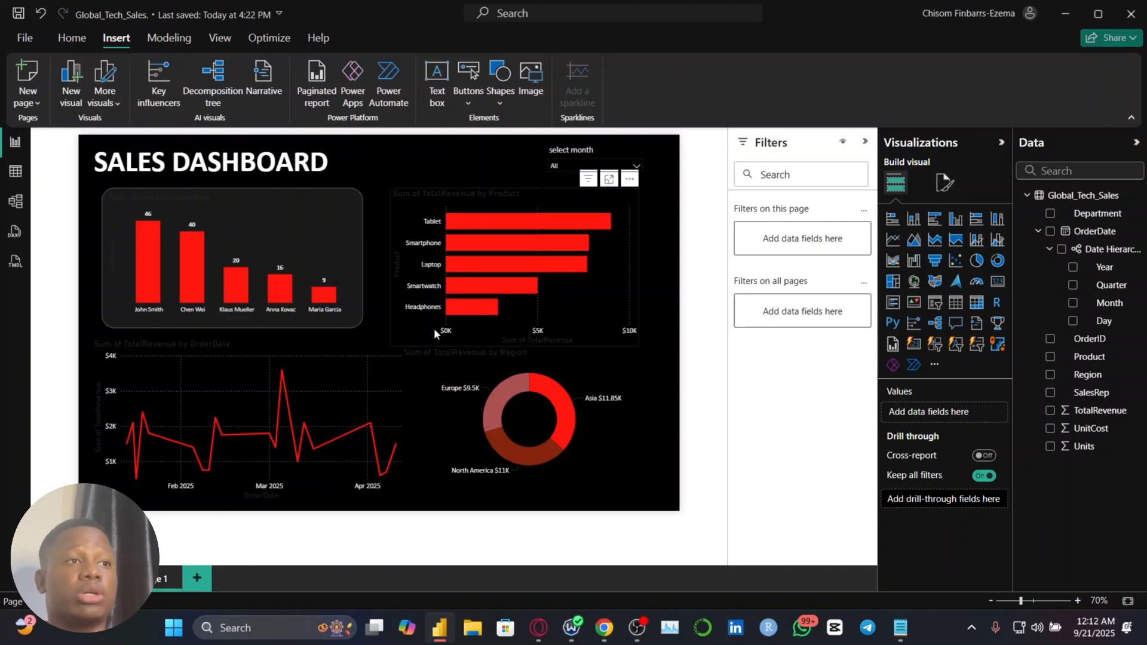
mouse_move(170, 267)
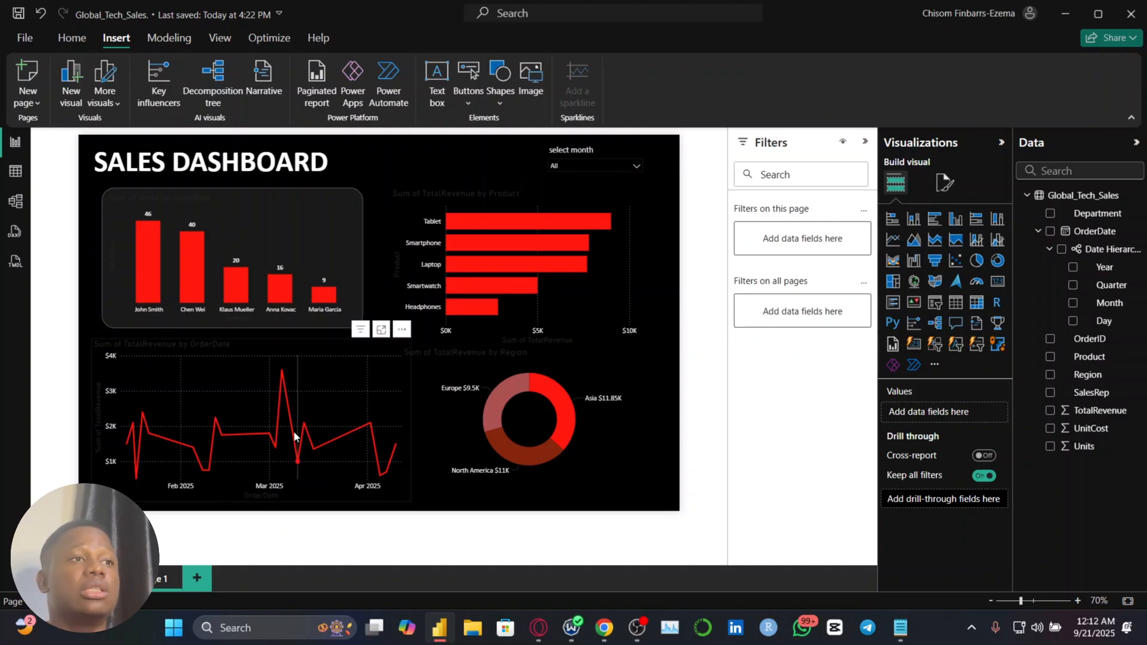
mouse_move(294, 436)
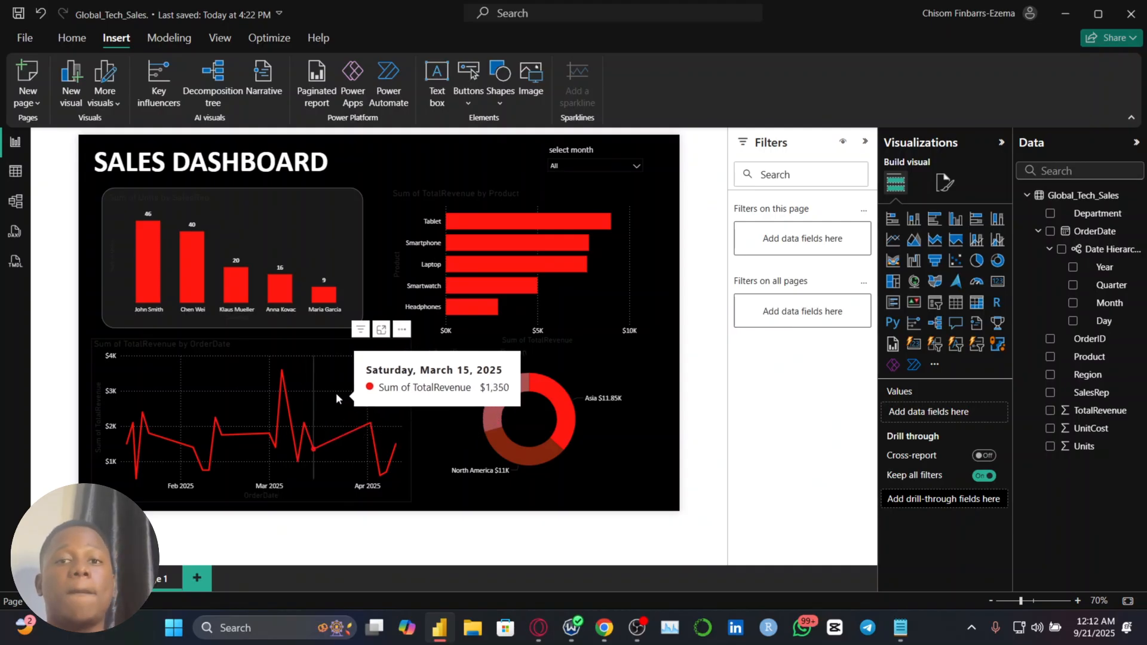
Set the title text color of the Units by SalesRep chart to white
left_click(265, 211)
left_click(945, 182)
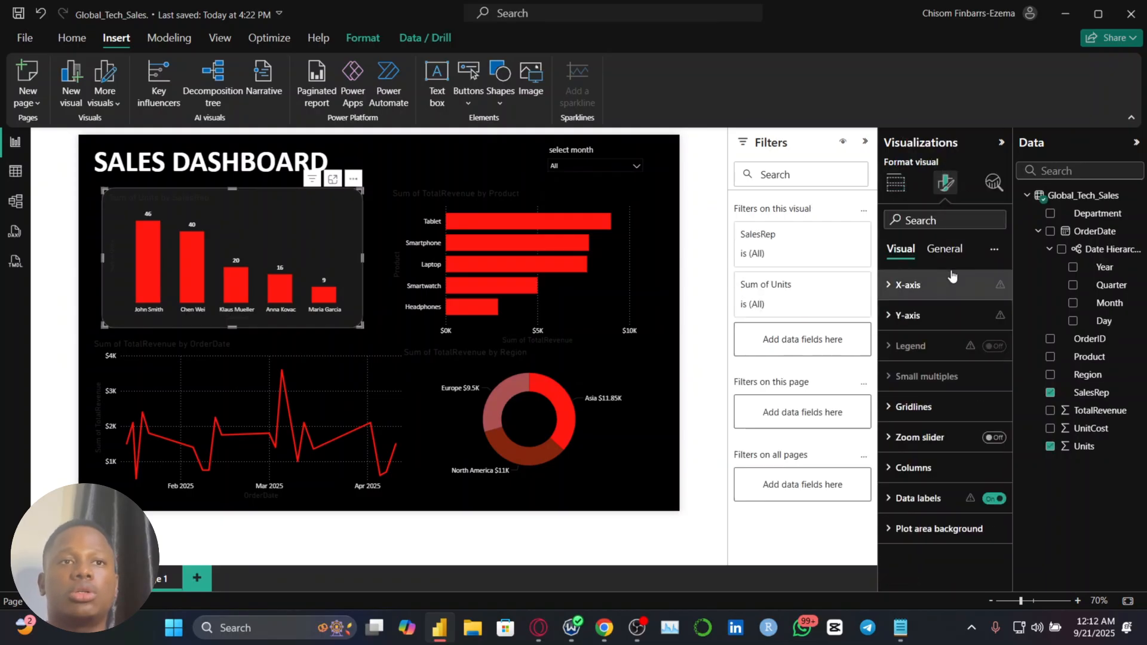
left_click(945, 248)
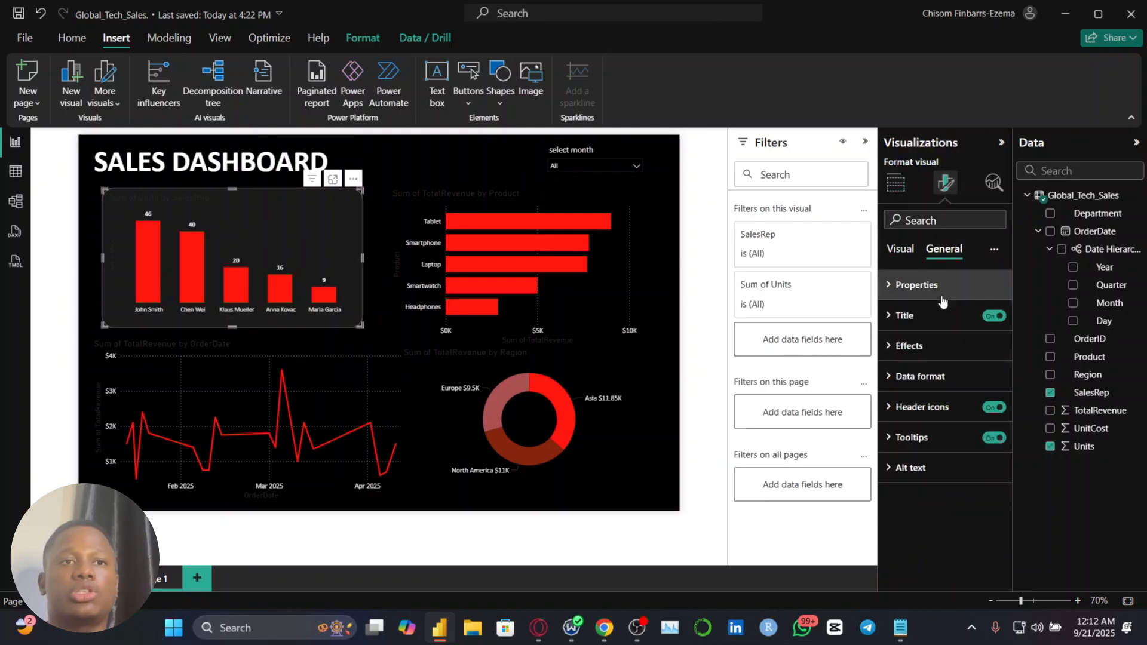
left_click(919, 328)
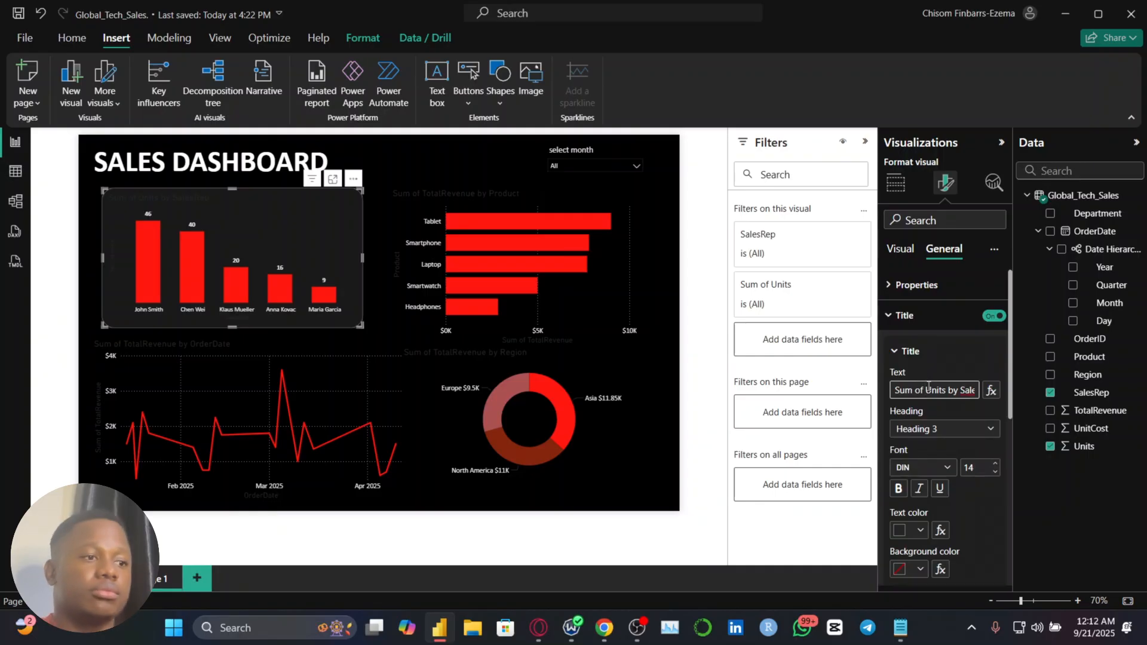
left_click(928, 389)
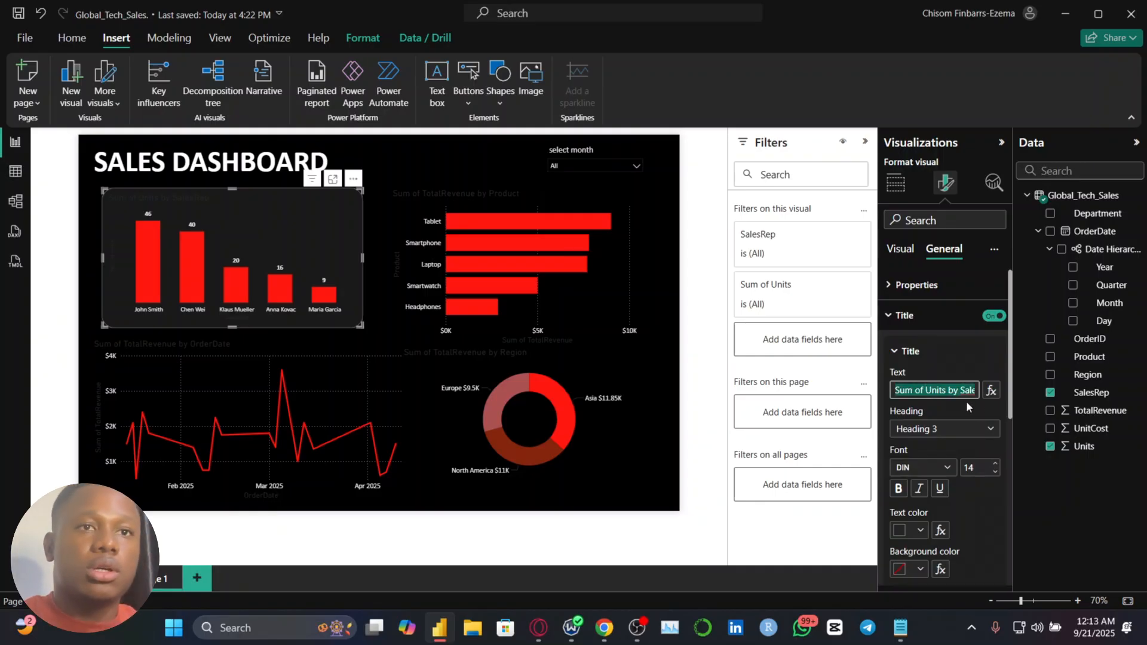
left_click(914, 529)
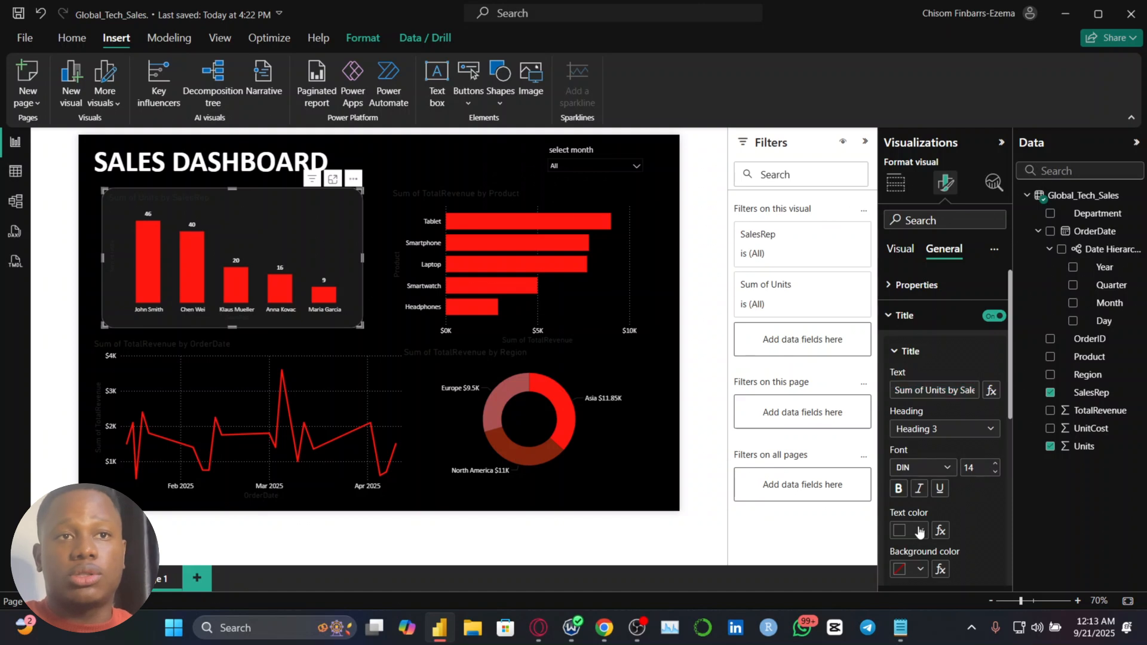
left_click(910, 292)
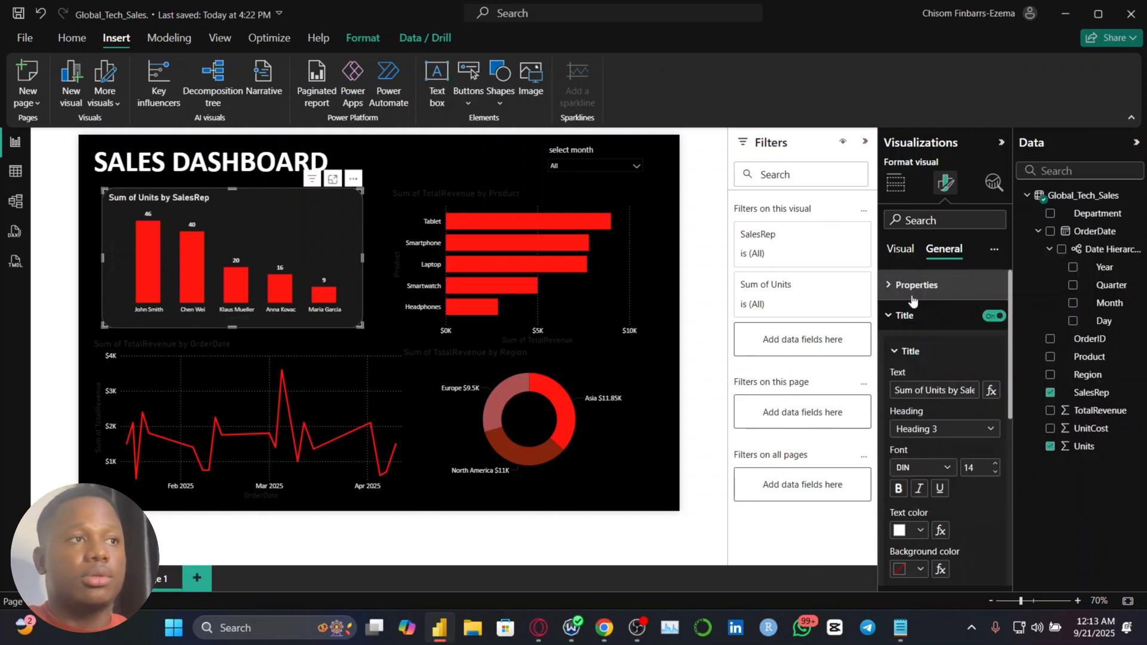
Change the title text of the Units by SalesRep chart to "Units Sold per Sales Rep" and set the title font to Calibri
left_click(933, 391)
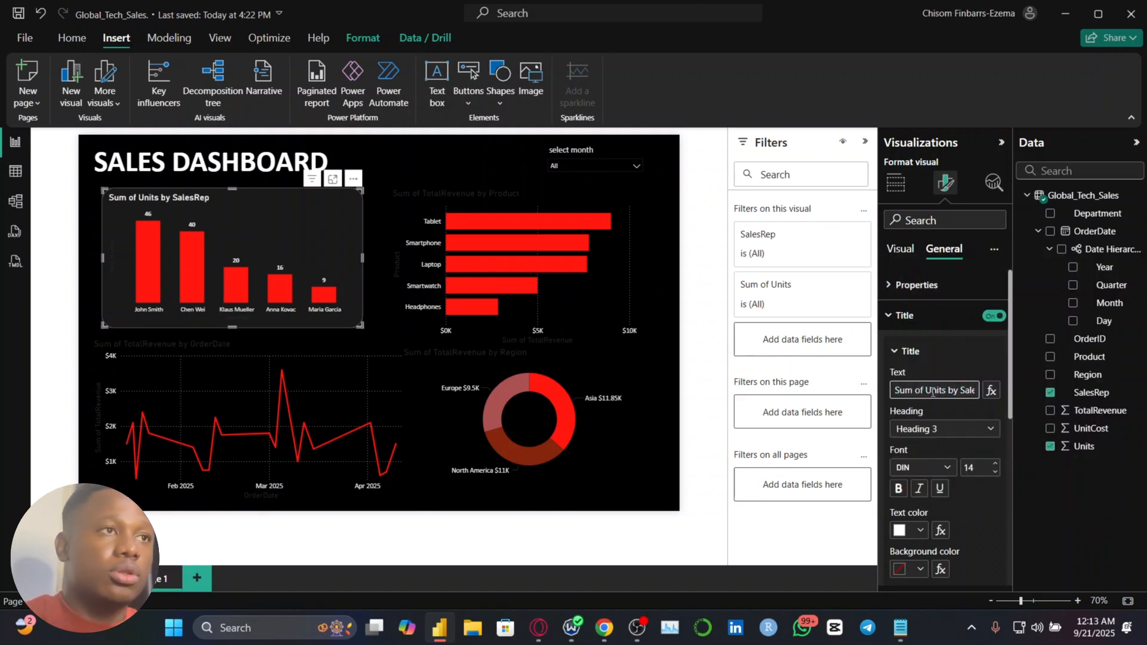
key("ctrl+a")
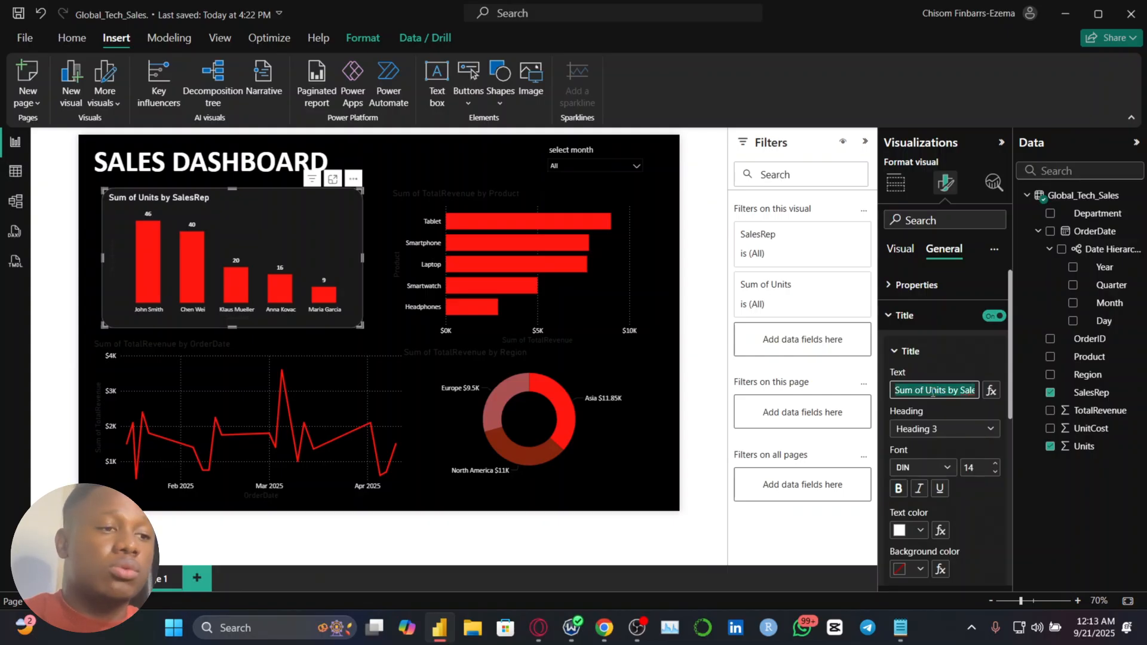
type("uNITS")
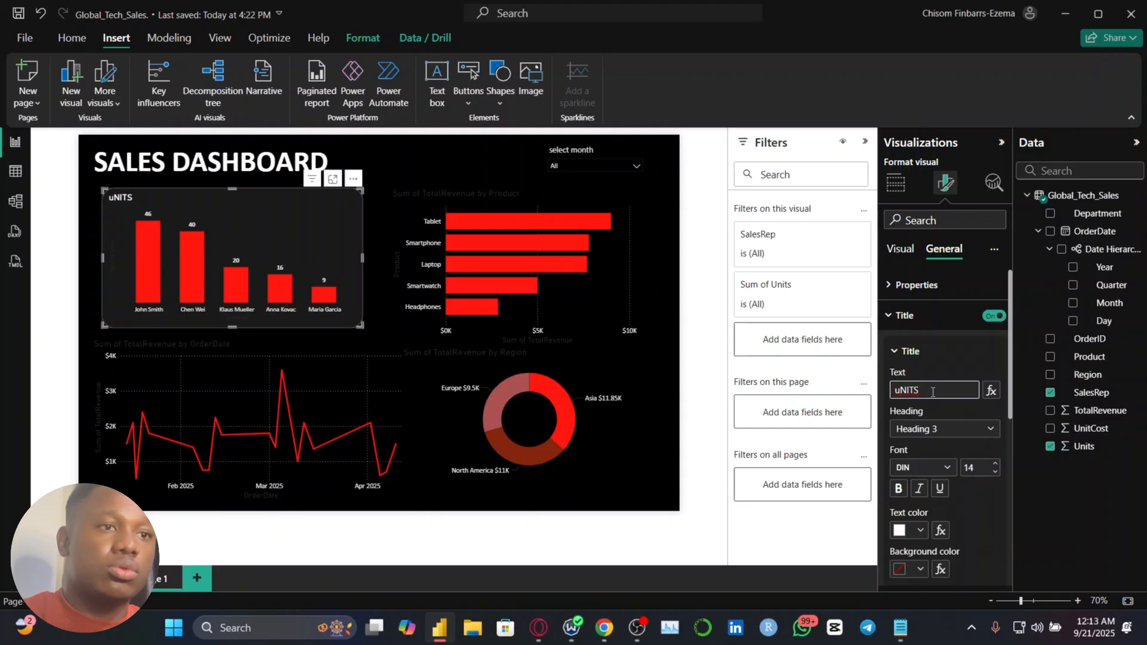
key("ctrl+a")
type("Unite")
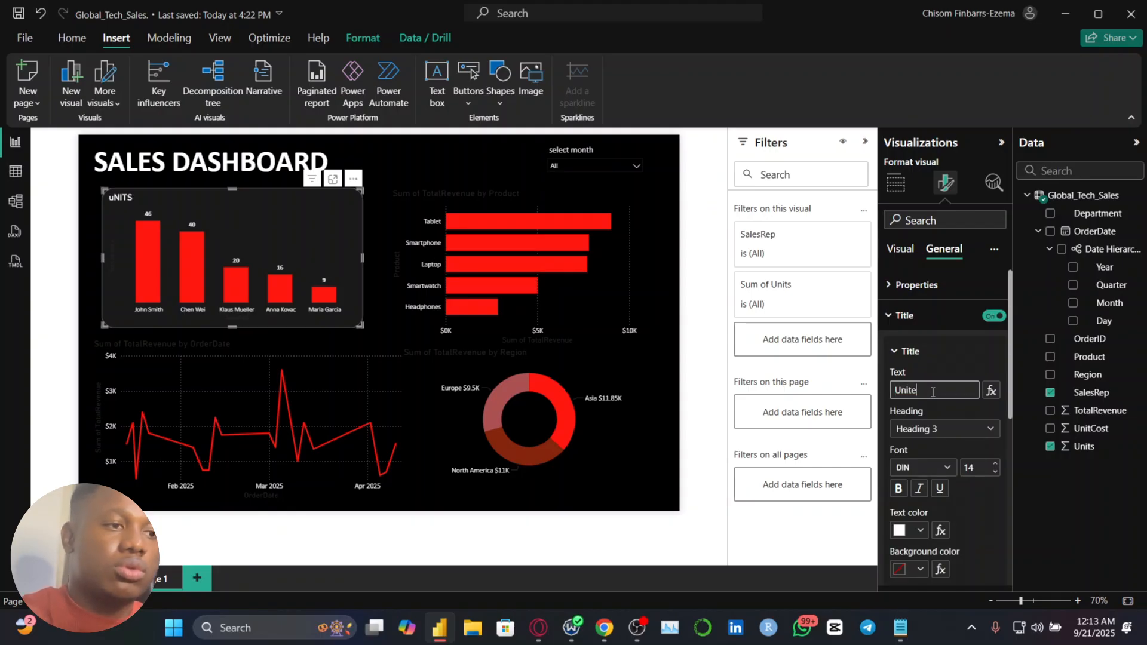
key("BackSpace")
type("s ")
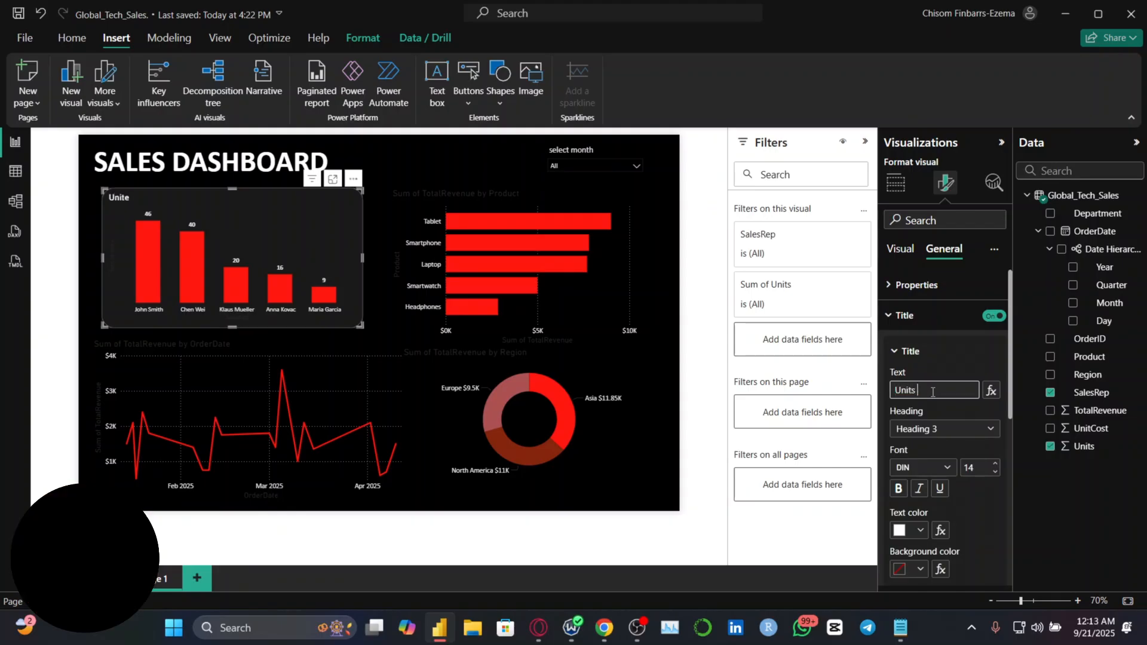
type("Sold")
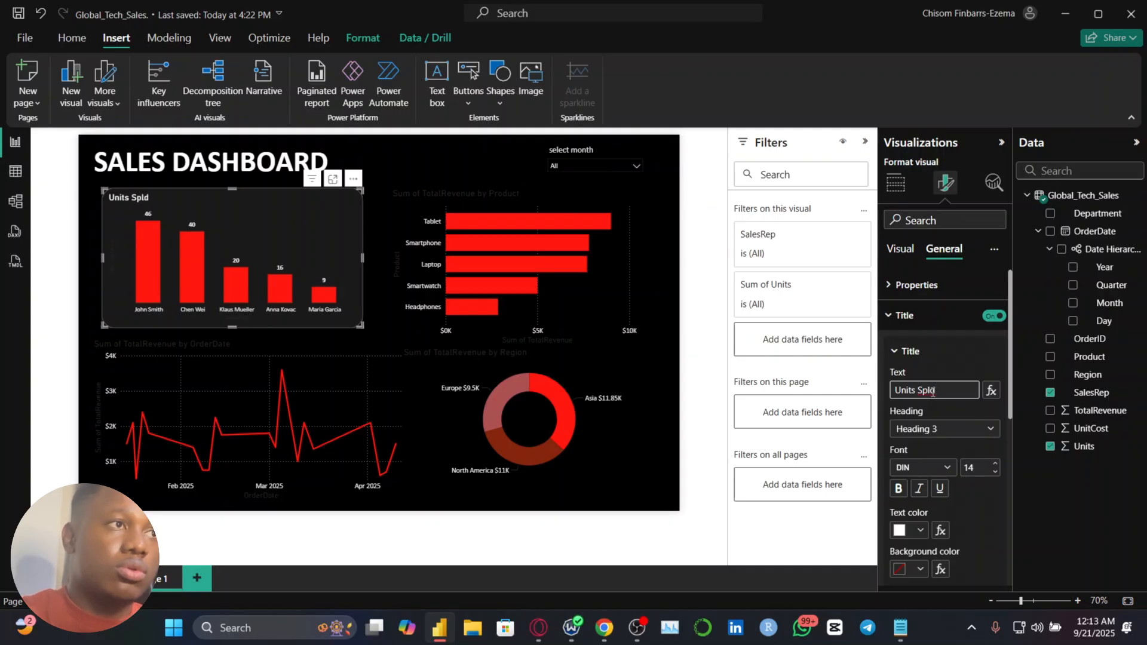
key("BackSpace")
key("BackSpace")
key("BackSpace")
type("old P")
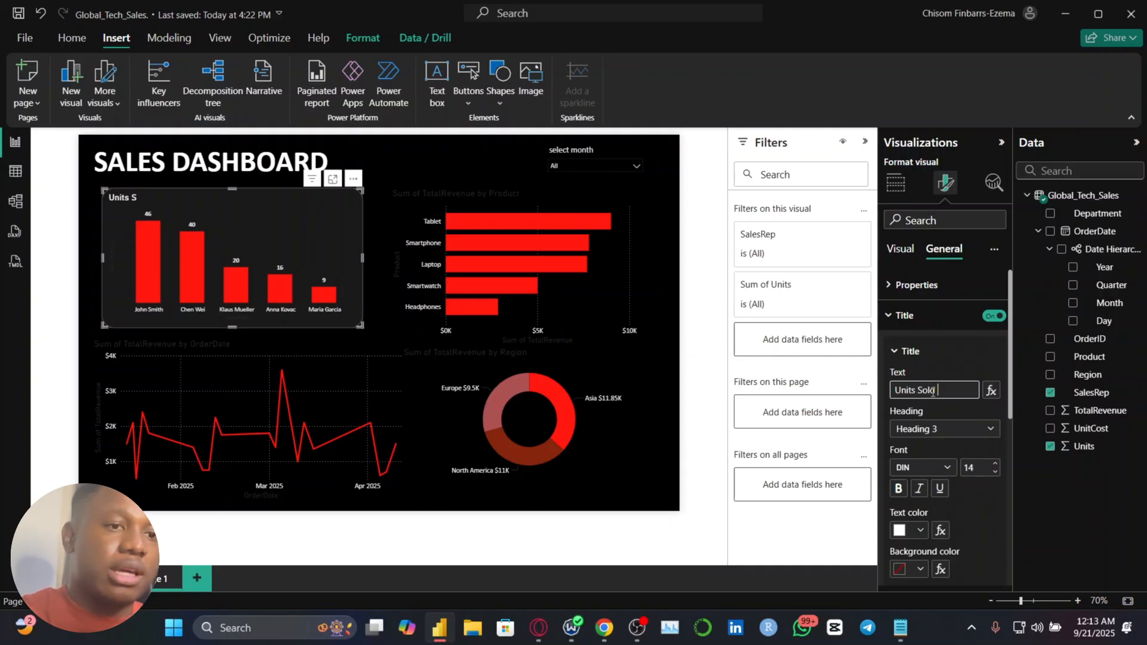
key("BackSpace")
key("BackSpace")
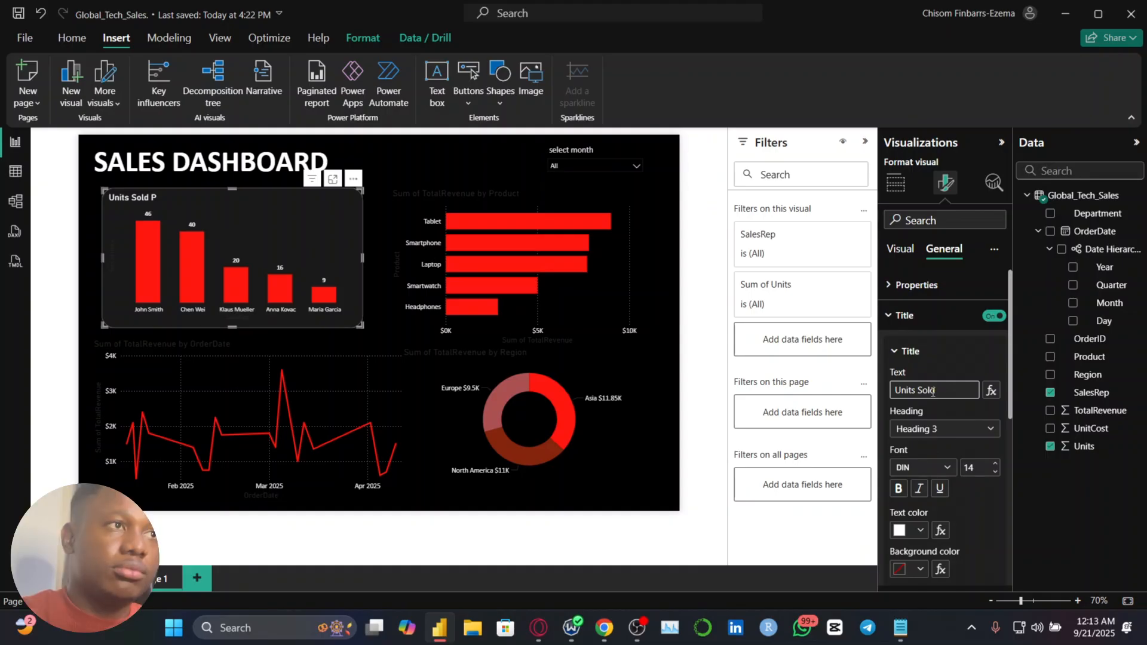
type("per Sa")
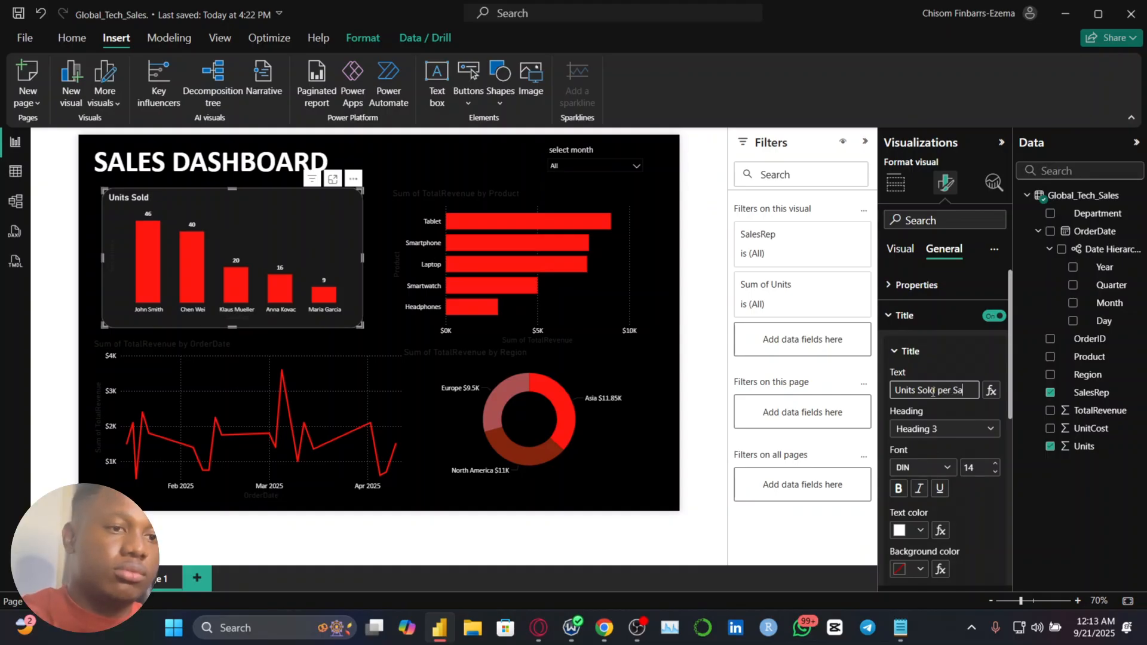
type("les Rep")
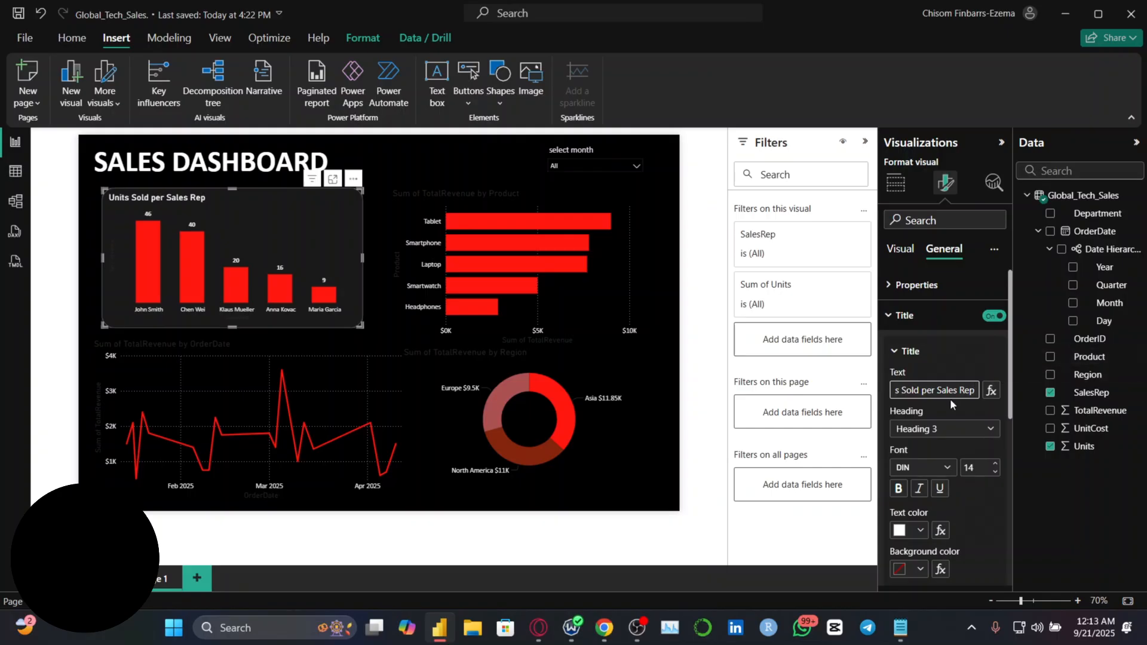
left_click(937, 466)
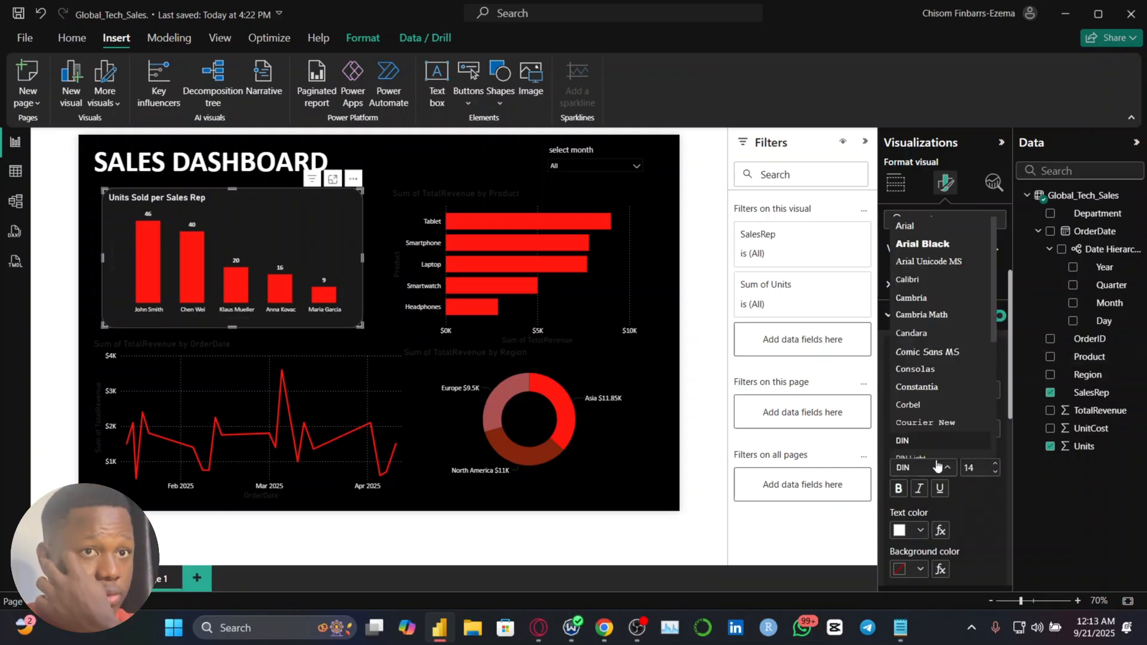
left_click(930, 280)
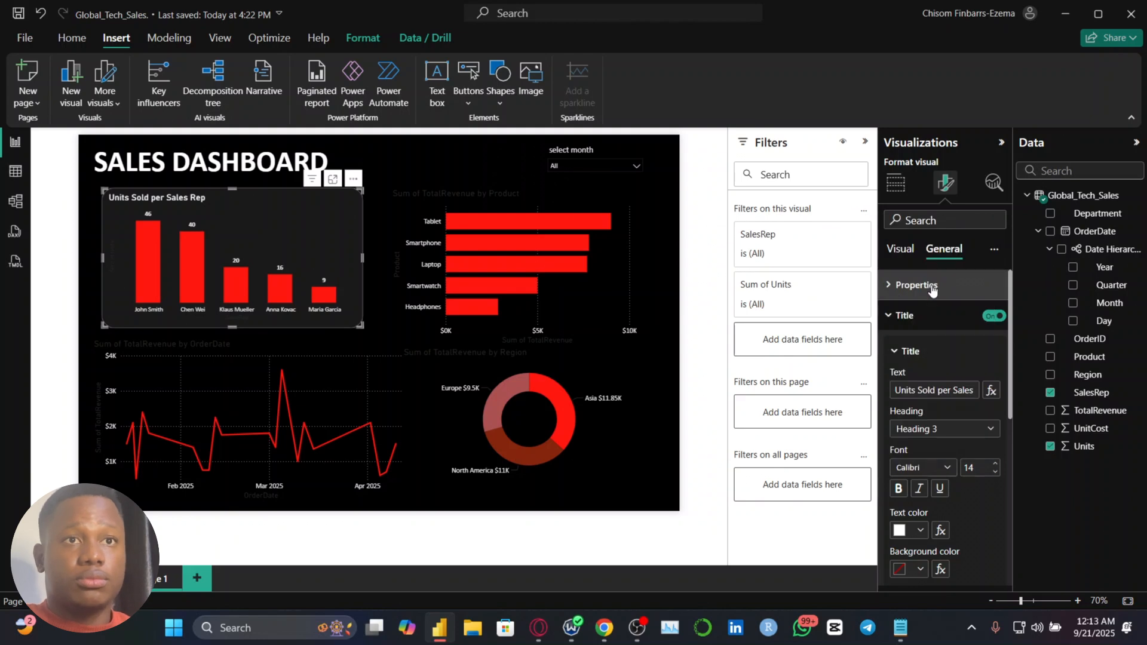
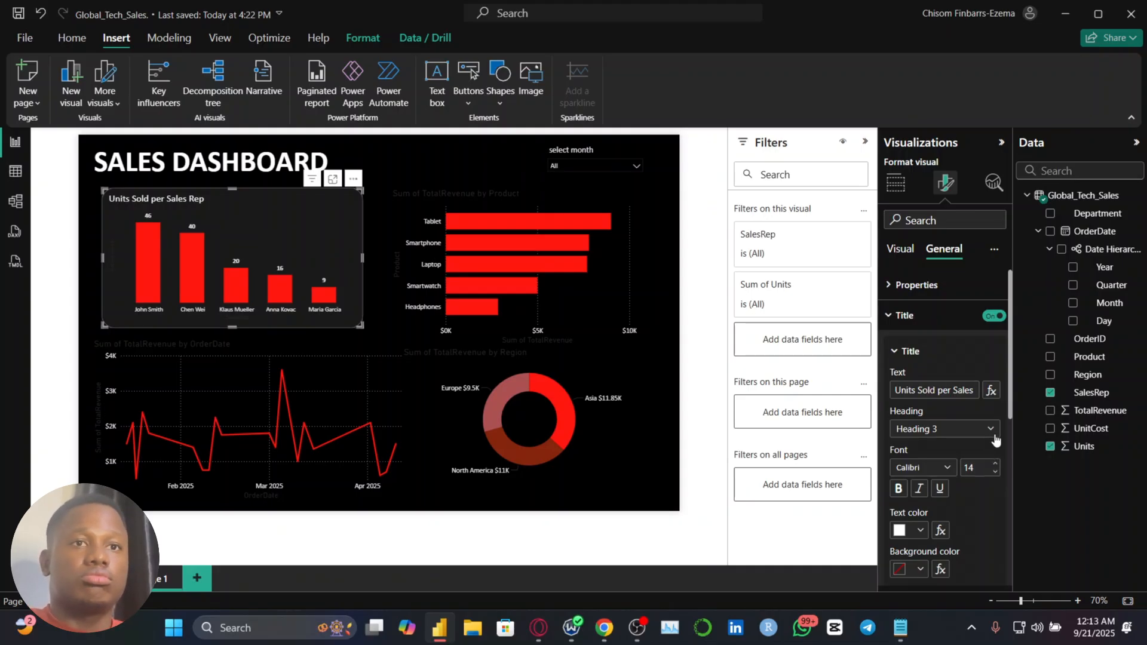
Add a 2 px divider under the title of the Units Sold per Sales Rep chart, turn off its ignore padding option and deselect the chart
scroll(973, 489, "down", 3)
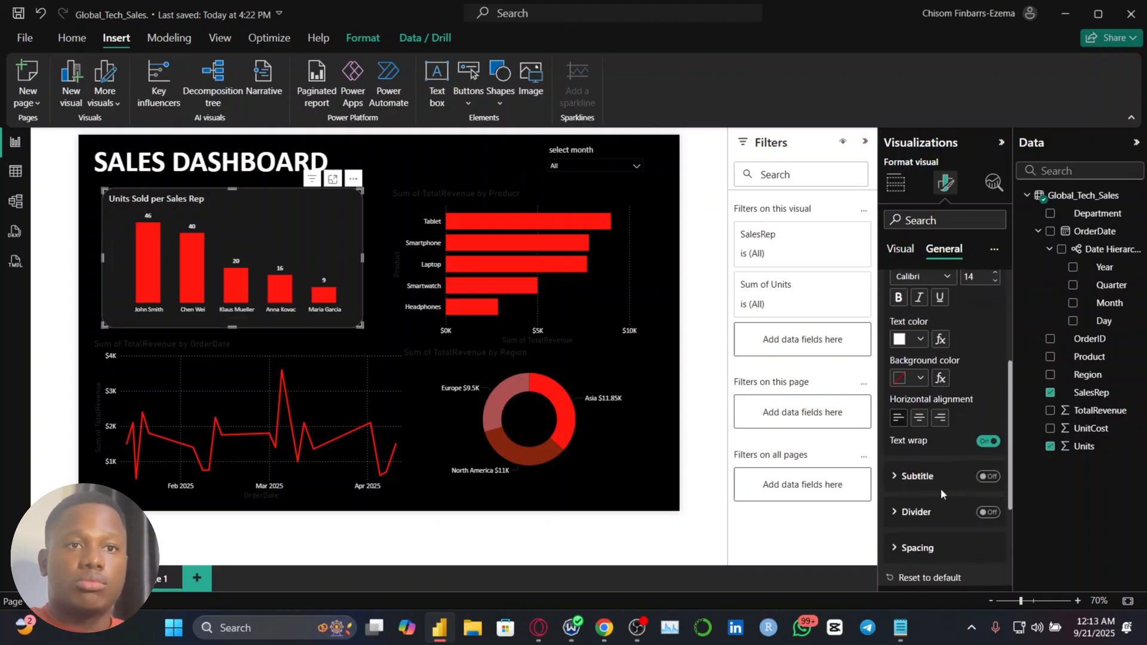
scroll(940, 488, "down", 1)
left_click(983, 497)
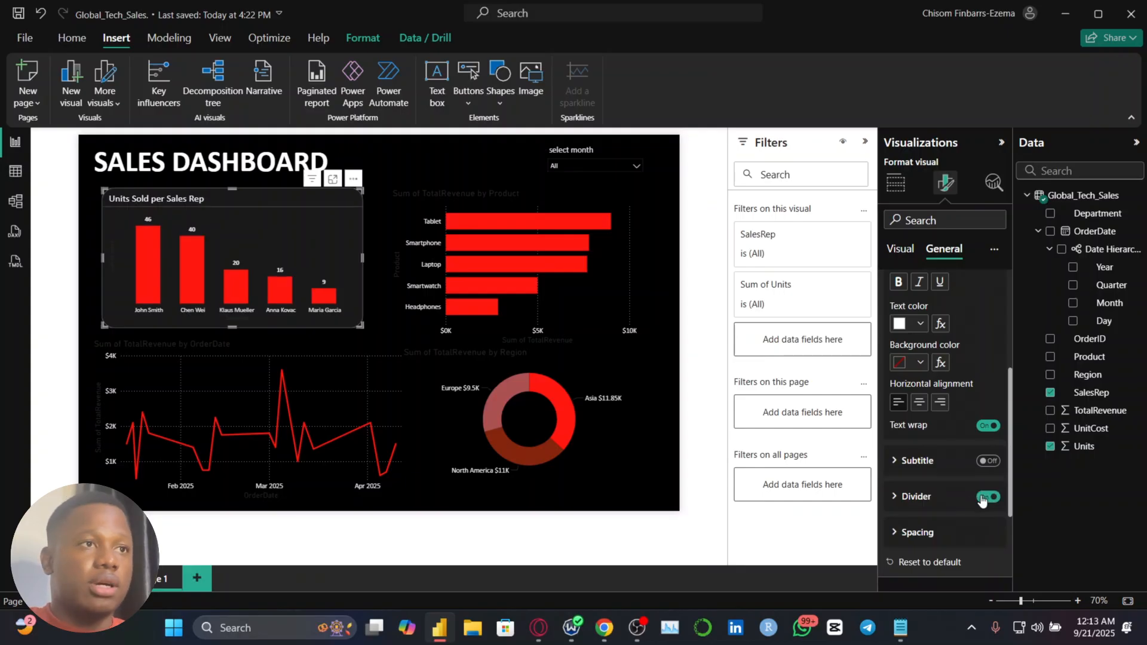
left_click(948, 497)
scroll(947, 500, "down", 1)
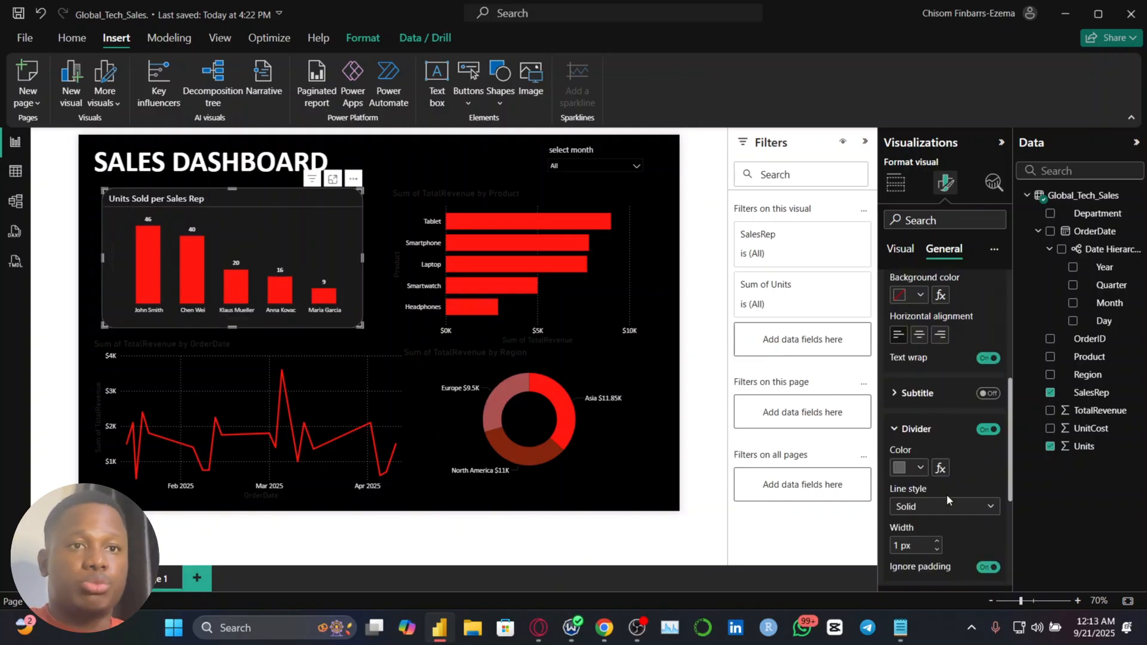
left_click(936, 540)
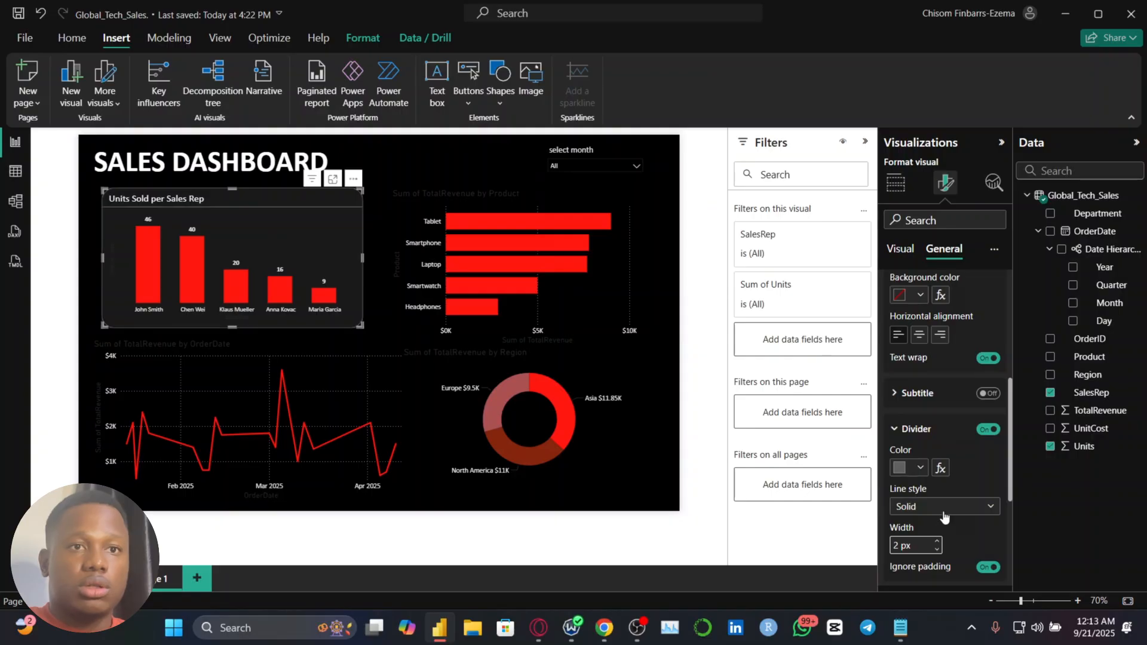
scroll(944, 517, "down", 1)
left_click(981, 520)
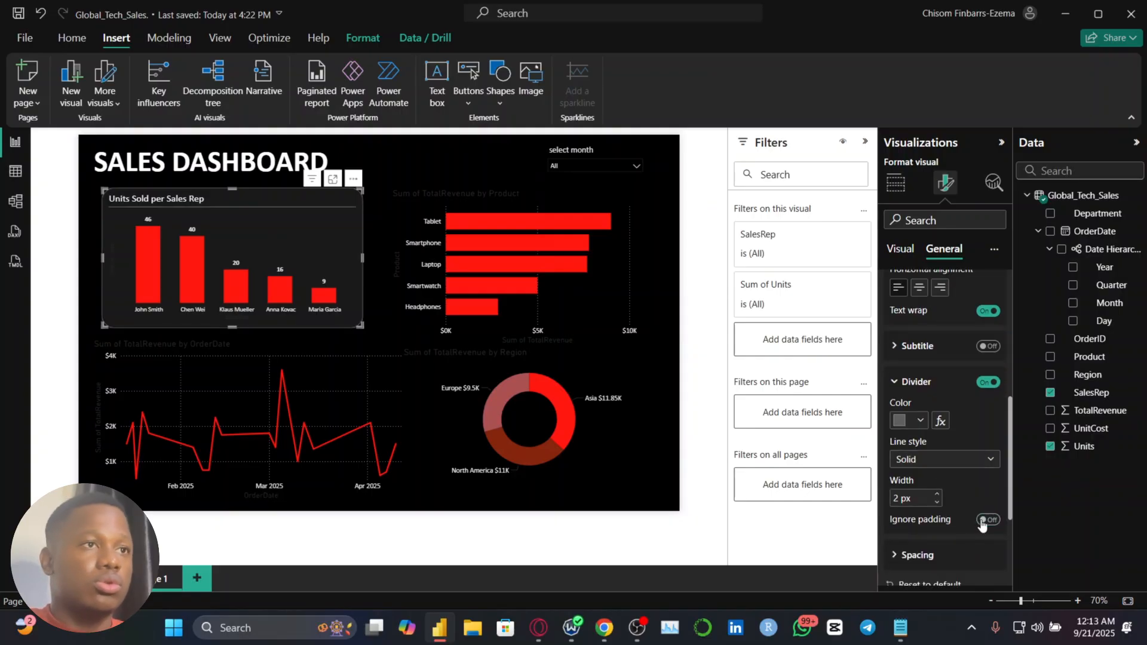
left_click(373, 213)
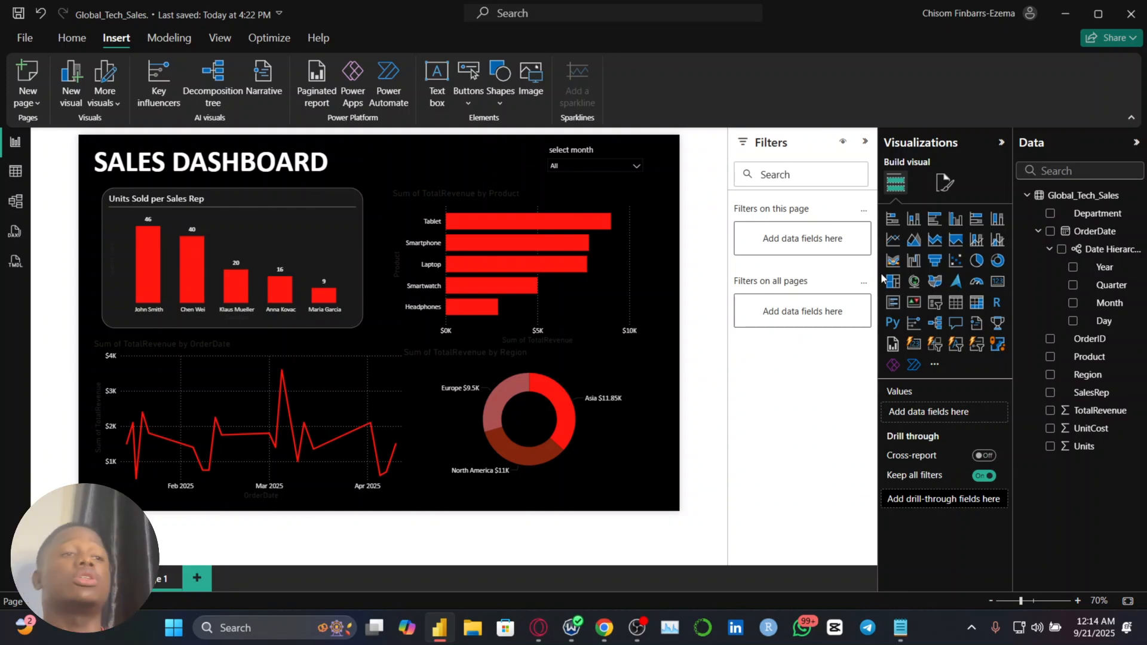
left_click(240, 221)
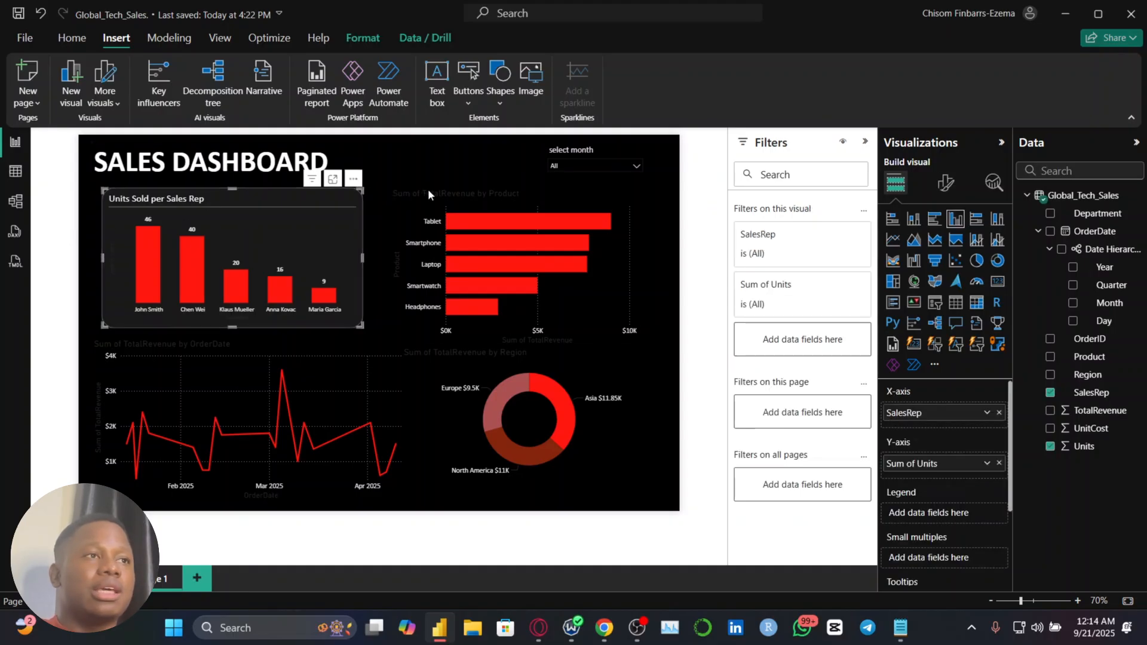
left_click(71, 38)
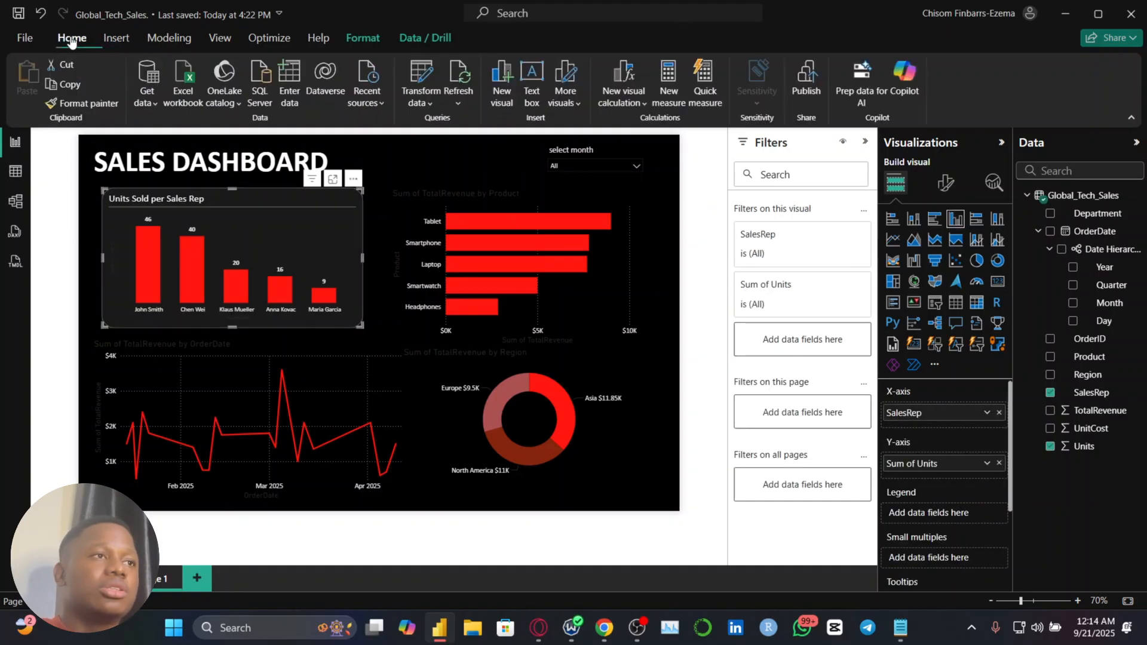
left_click(84, 103)
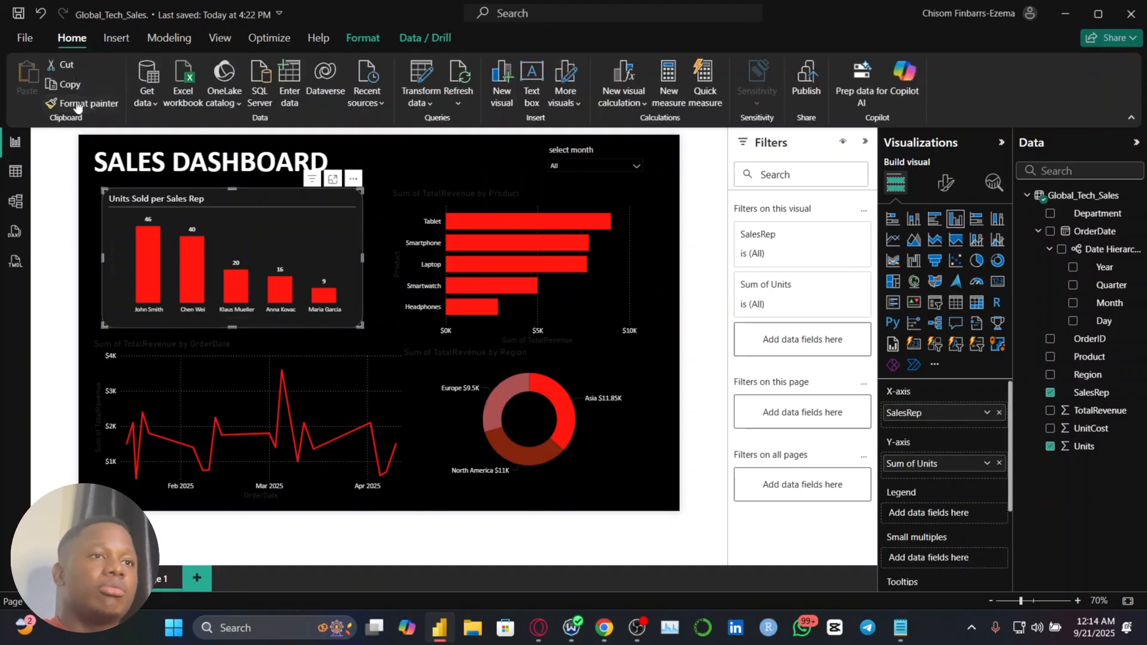
left_click(583, 318)
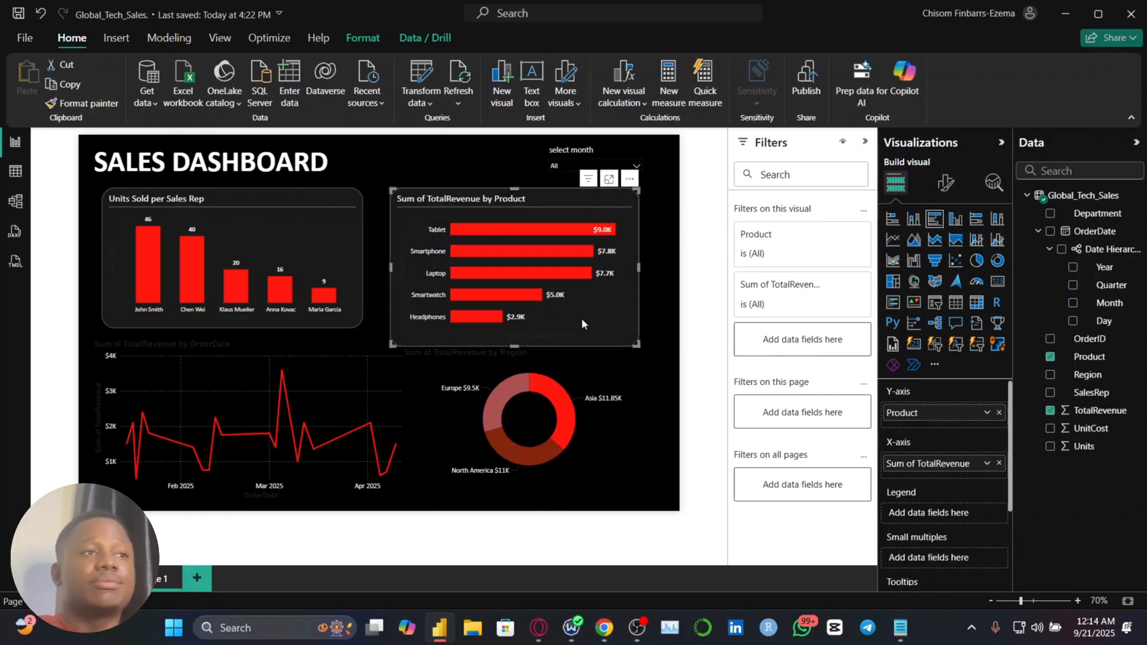
key("ctrl+z")
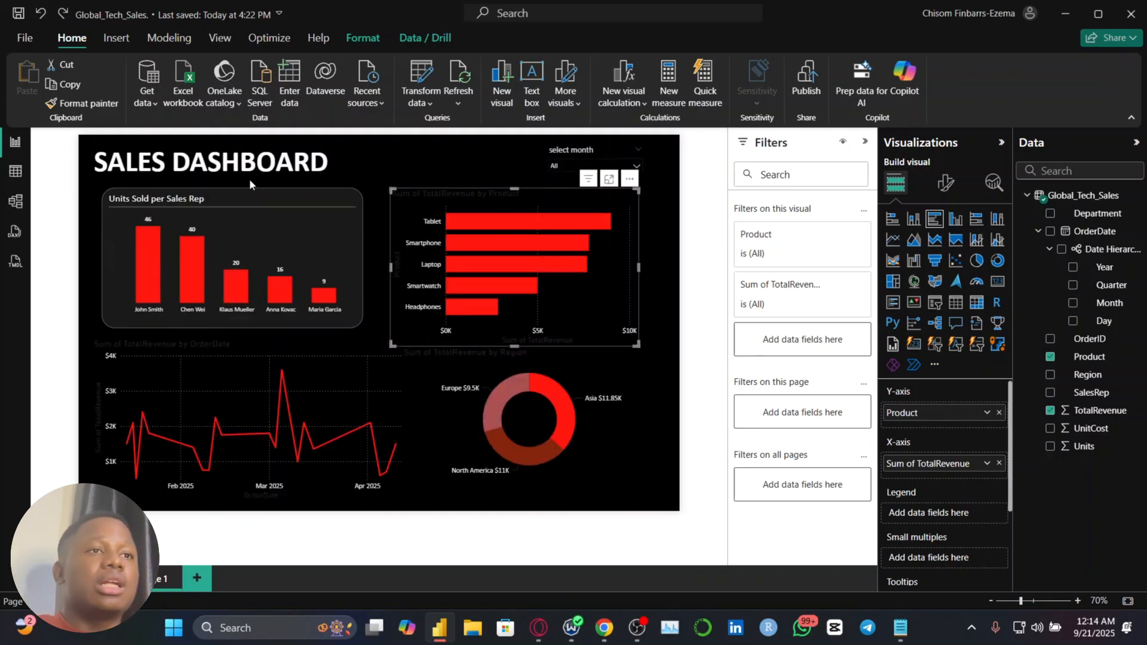
Copy the formatting of the Units Sold per Sales Rep chart onto the TotalRevenue by Product bar chart with Format painter and deselect it
left_click(228, 231)
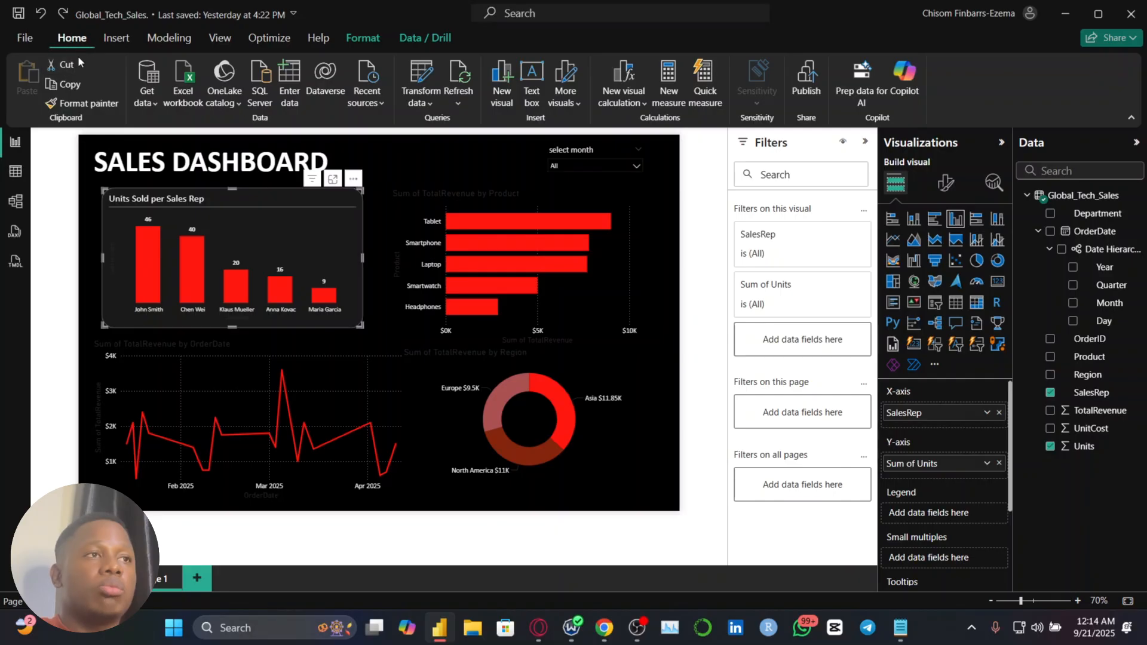
left_click(87, 105)
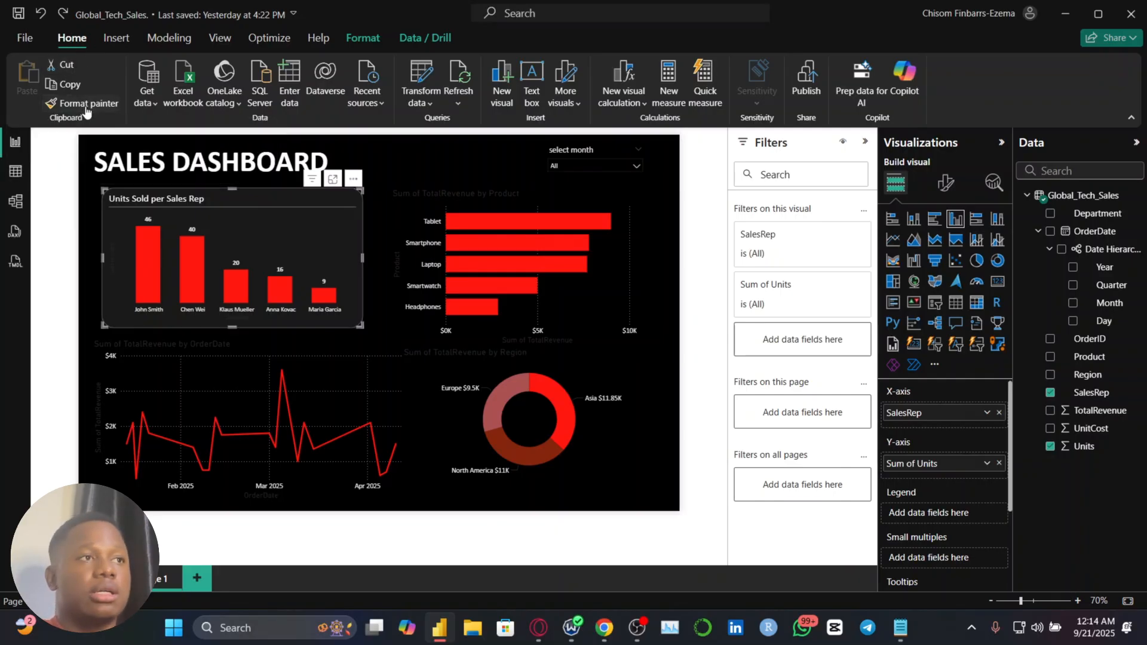
left_click(581, 299)
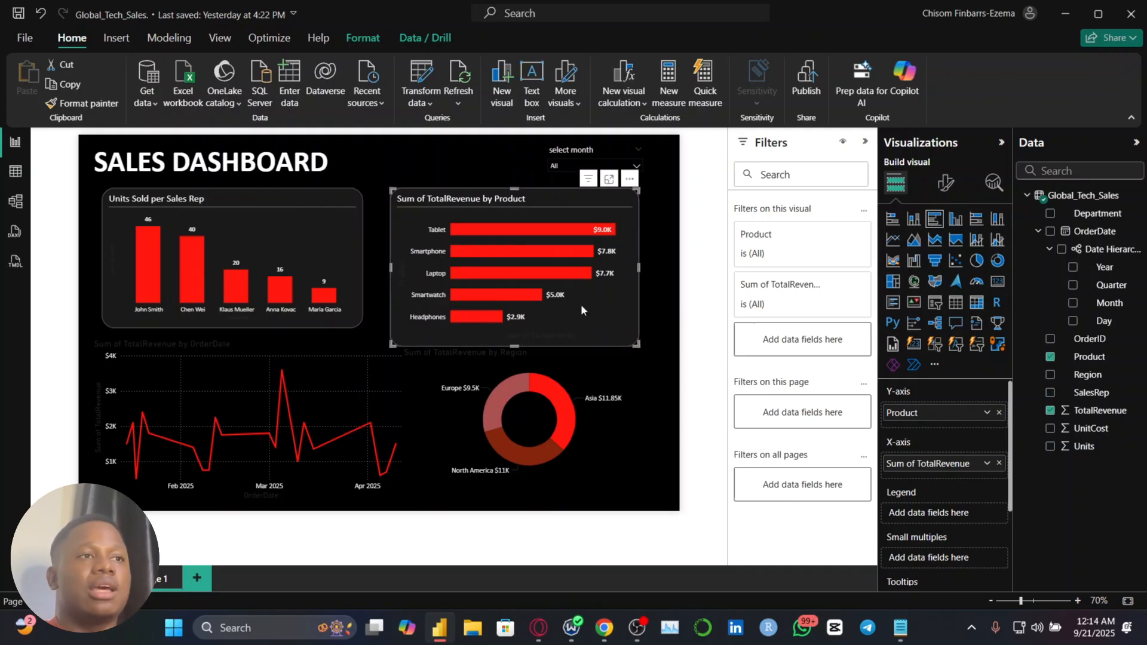
left_click(669, 281)
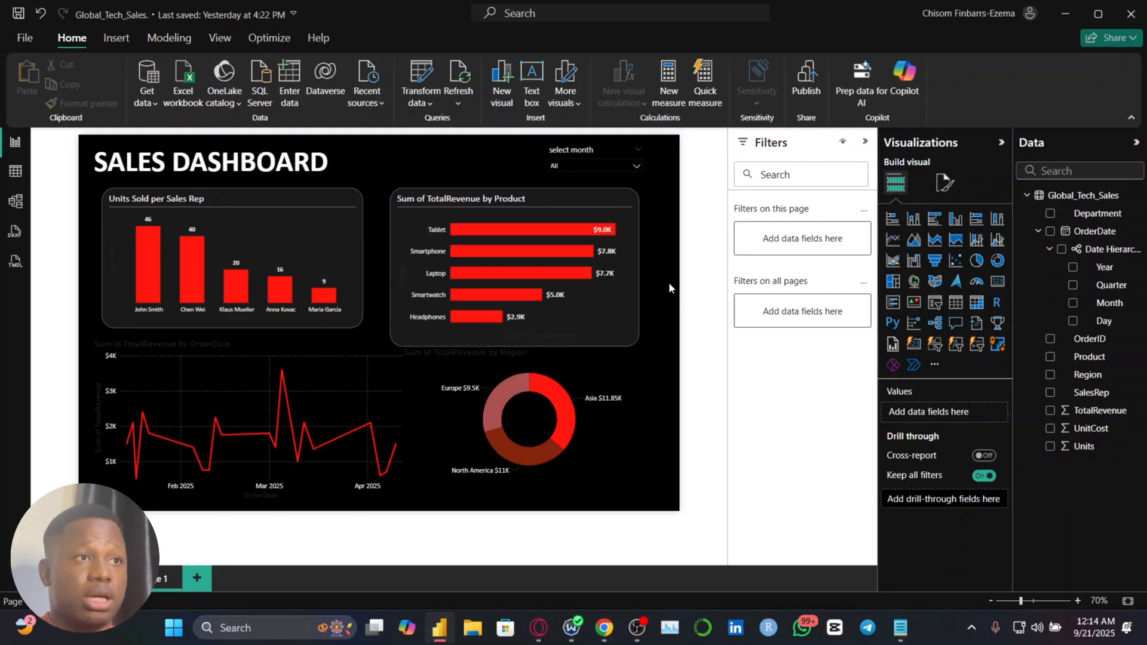
Change the title text of the sales rep column chart to "Units Sold by Sales Rep"
left_click(943, 187)
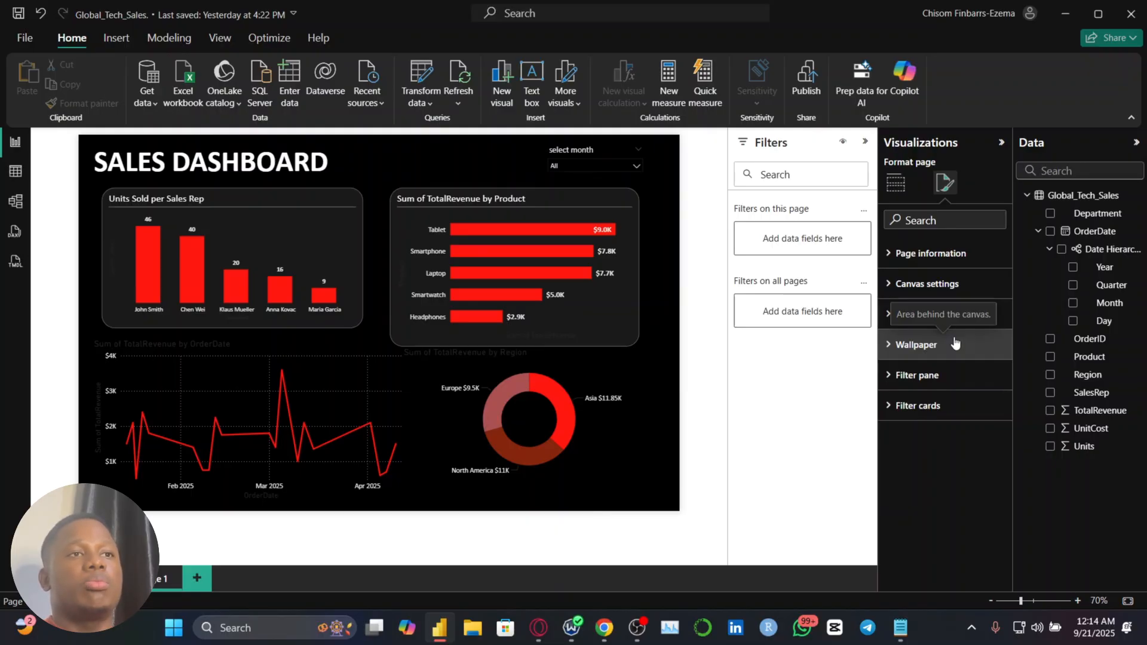
left_click(325, 222)
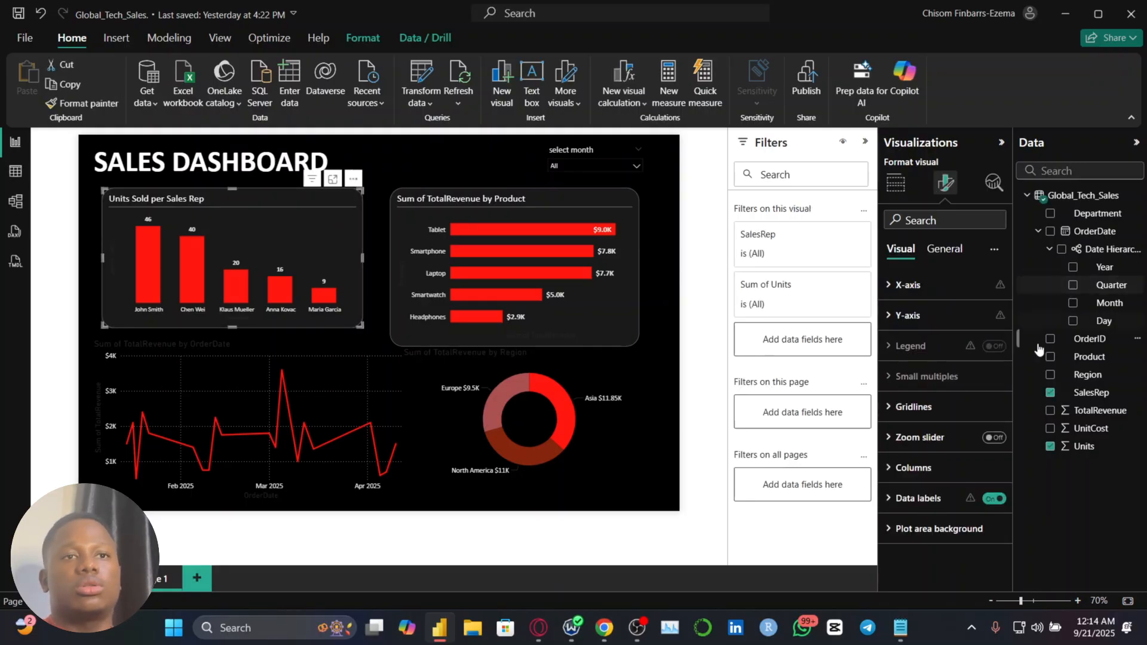
left_click(943, 250)
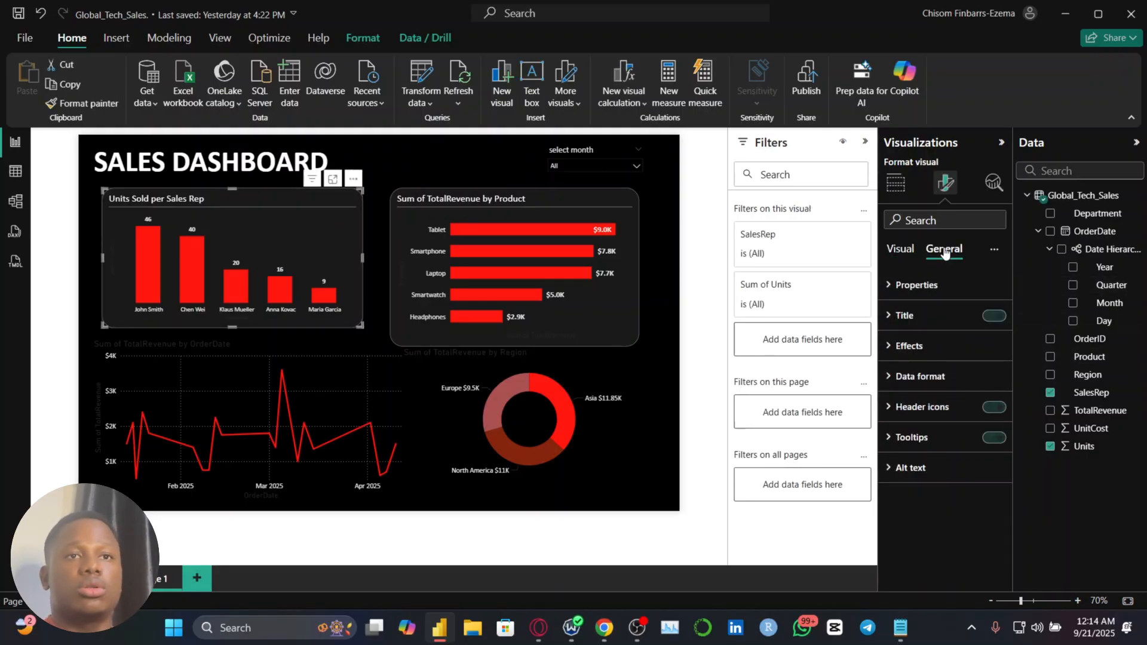
left_click(921, 329)
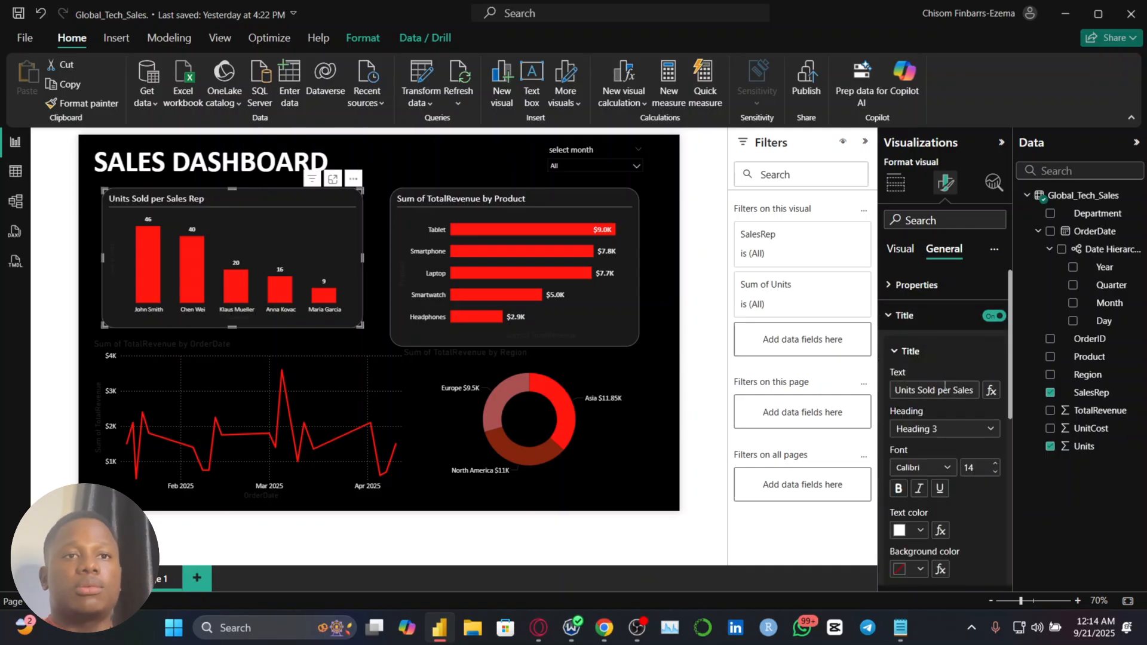
double_click(945, 389)
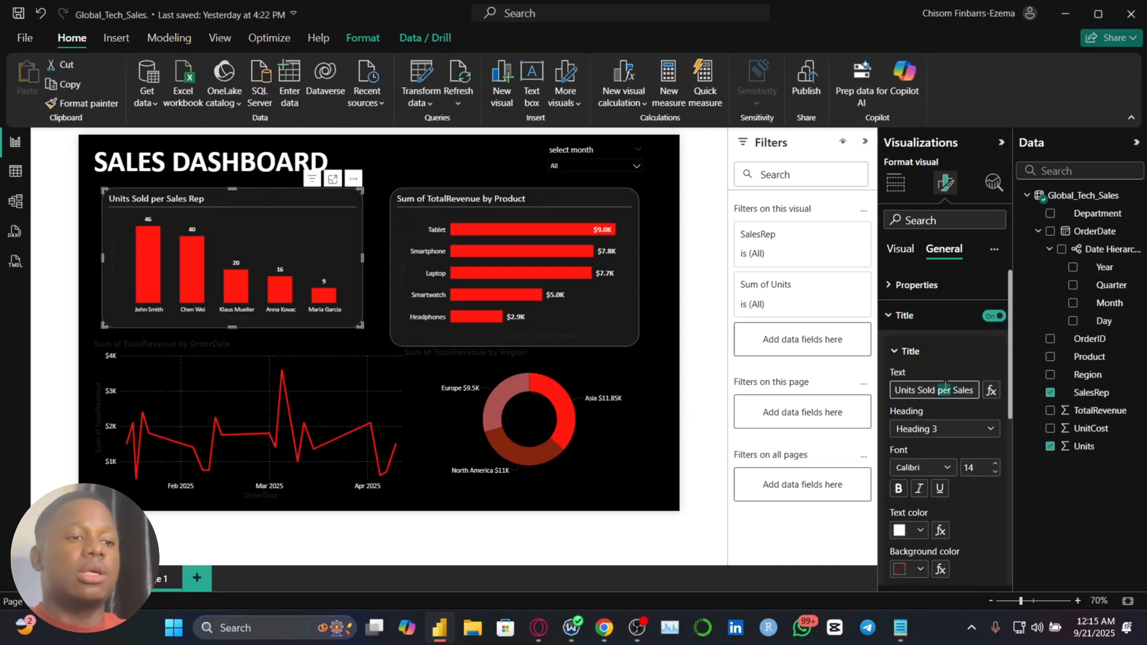
type("by")
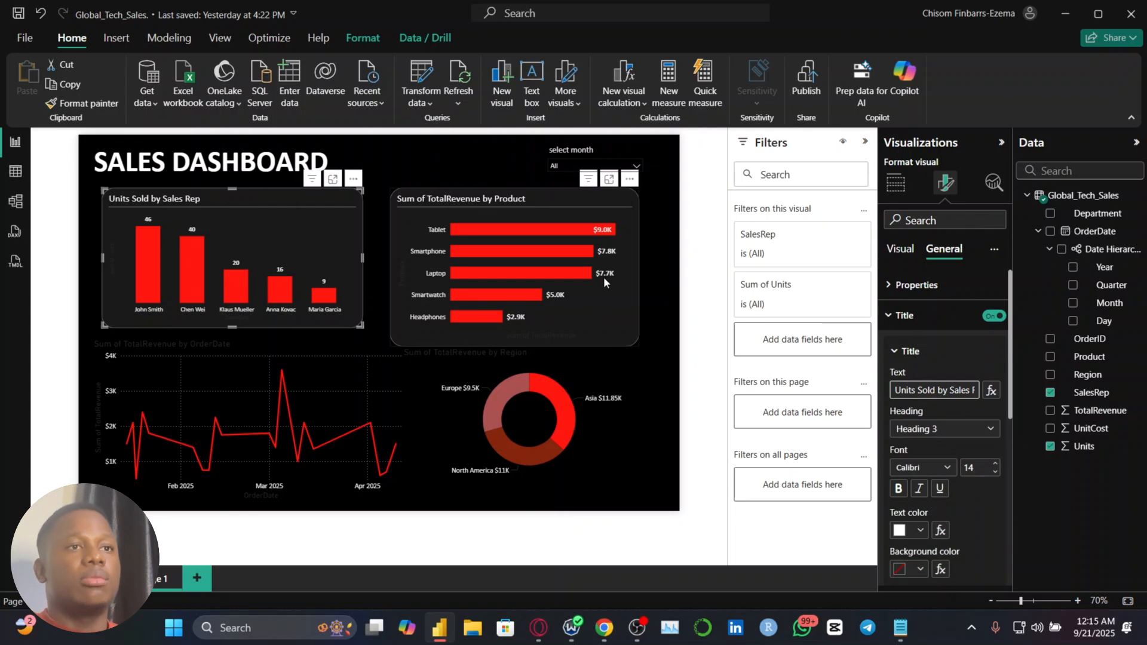
Change the title text of the product bar chart to "Revenue by Product" and deselect the chart
left_click(603, 277)
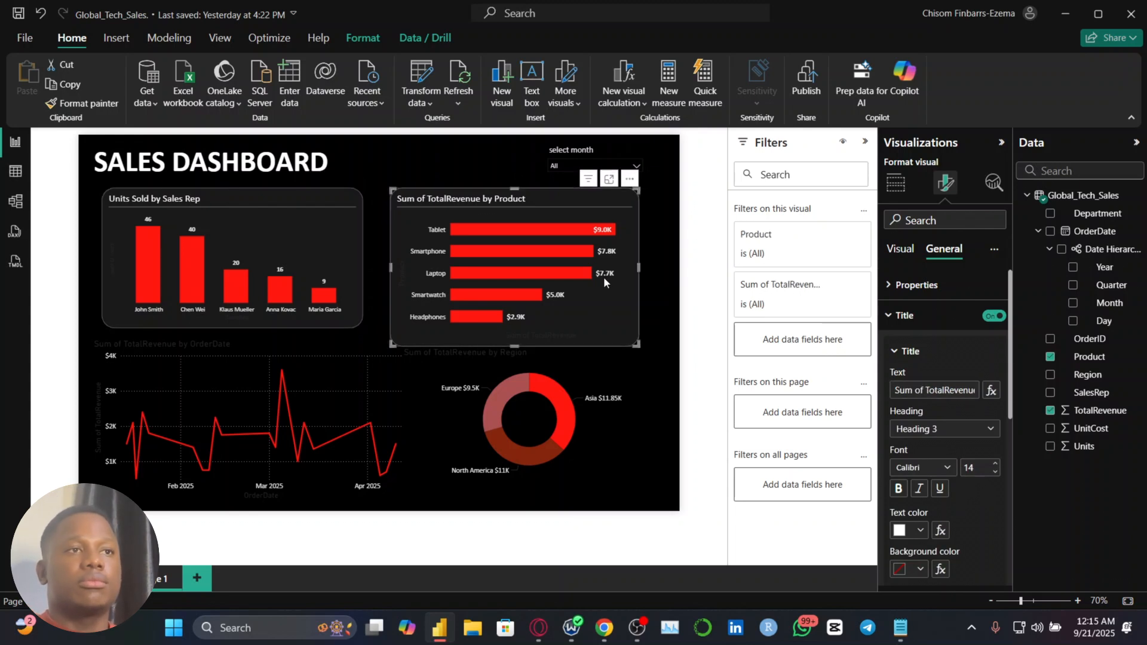
left_click(928, 395)
key("ctrl+a")
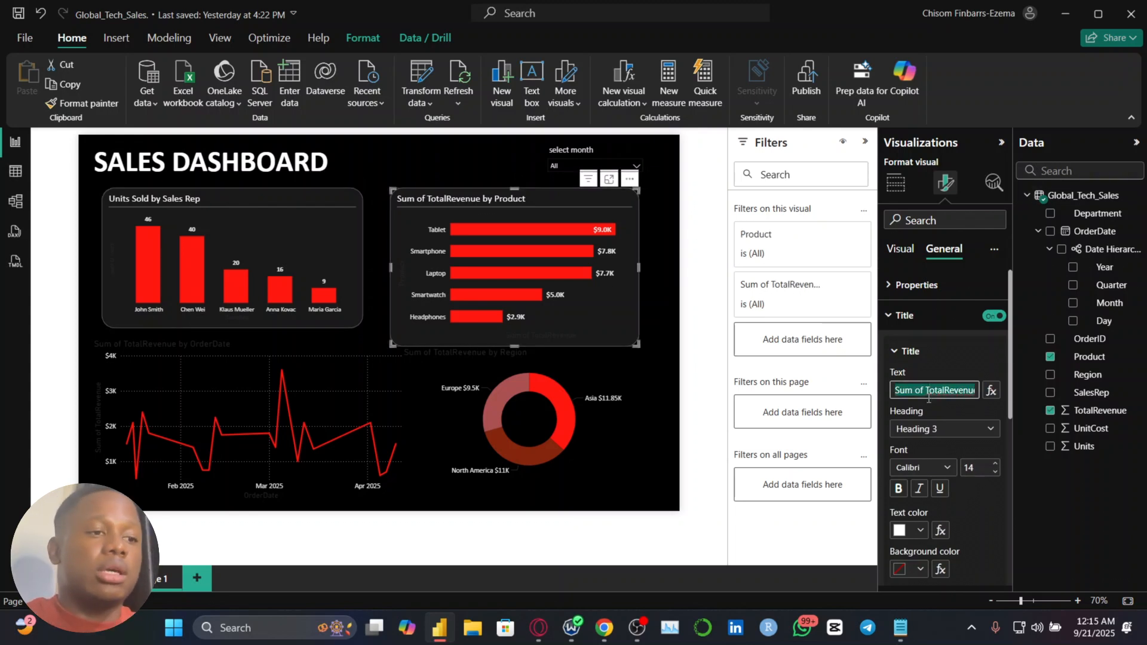
type("Tota")
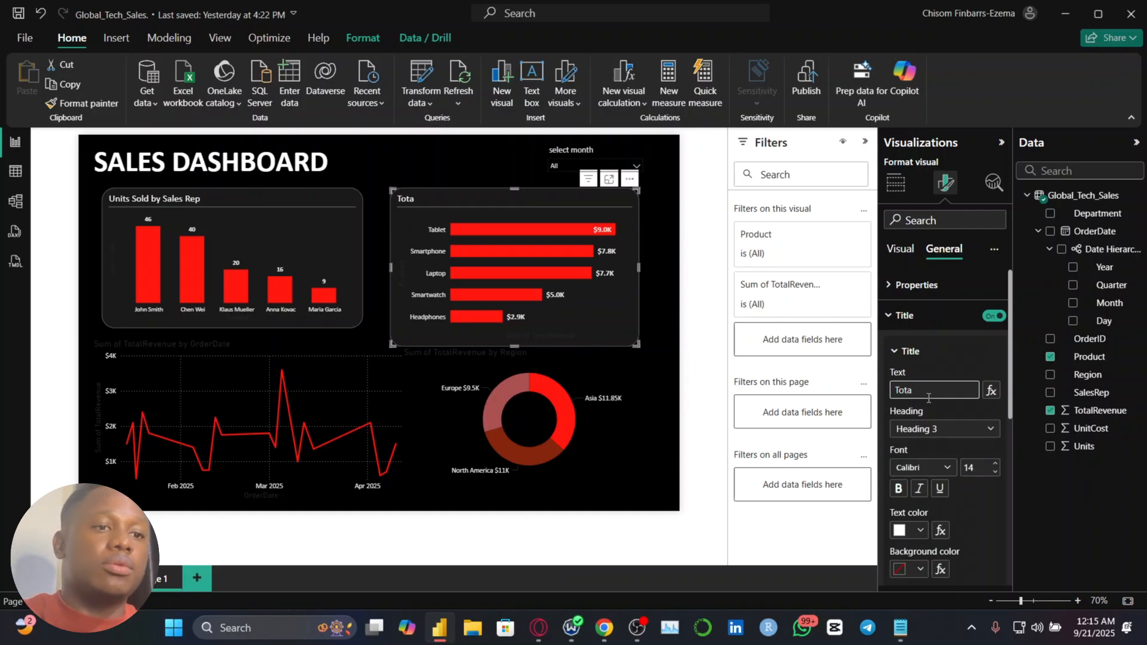
type("l R")
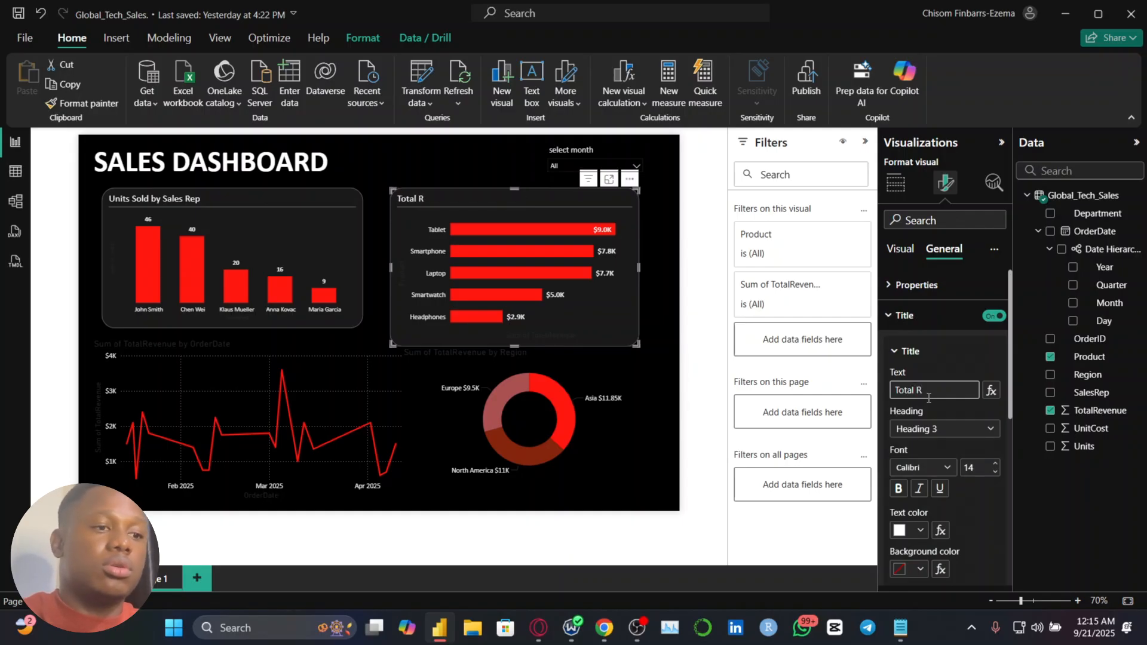
key("ctrl+a")
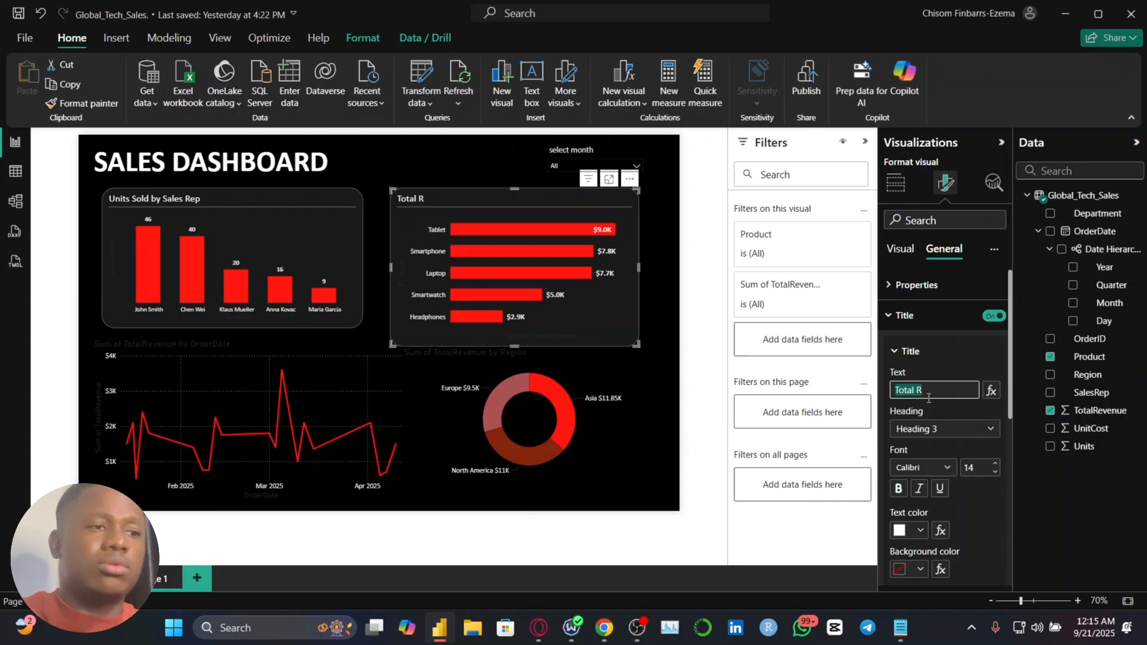
type("Revenue b")
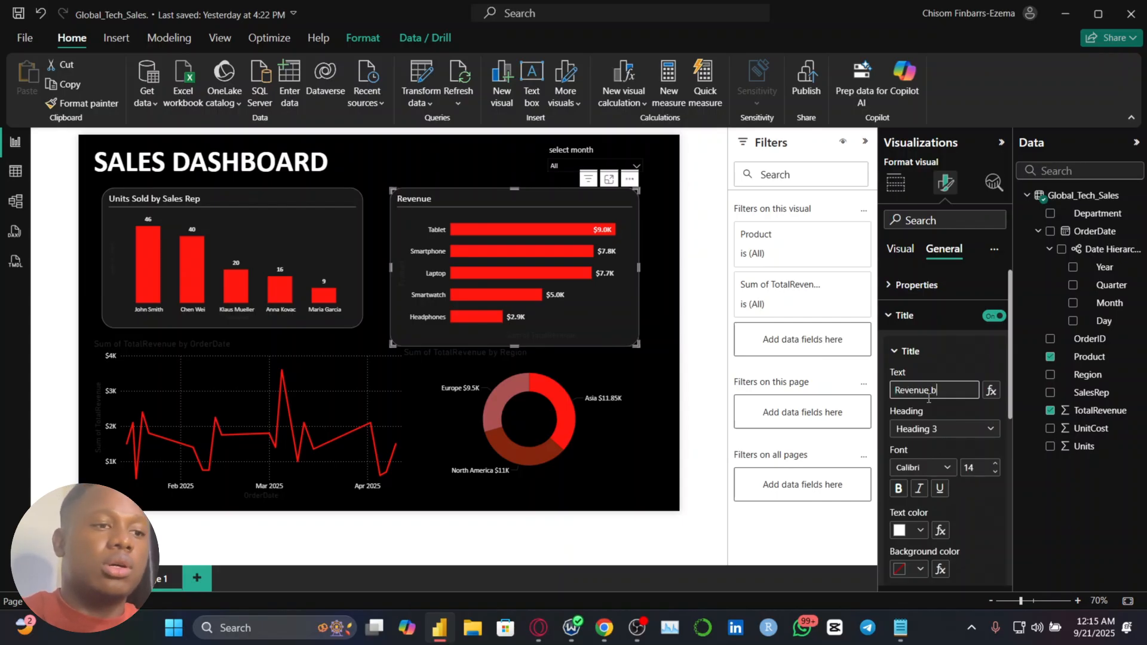
type("y Sales")
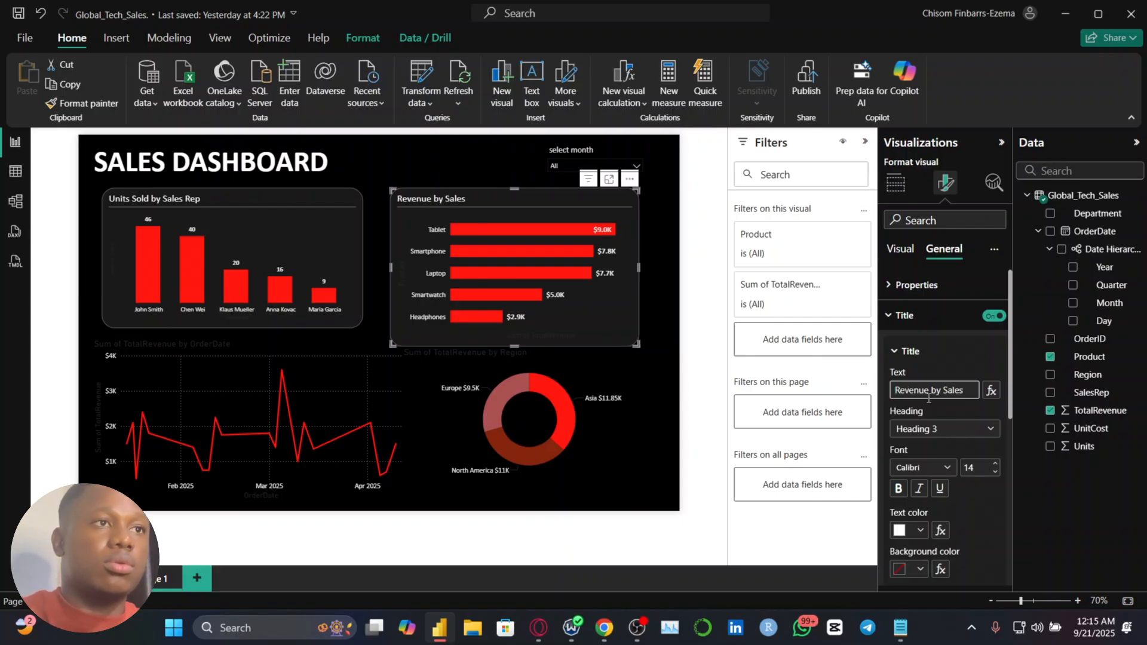
key("BackSpace")
key("BackSpace")
key("BackSpace")
key("BackSpace")
key("BackSpace")
type("Product")
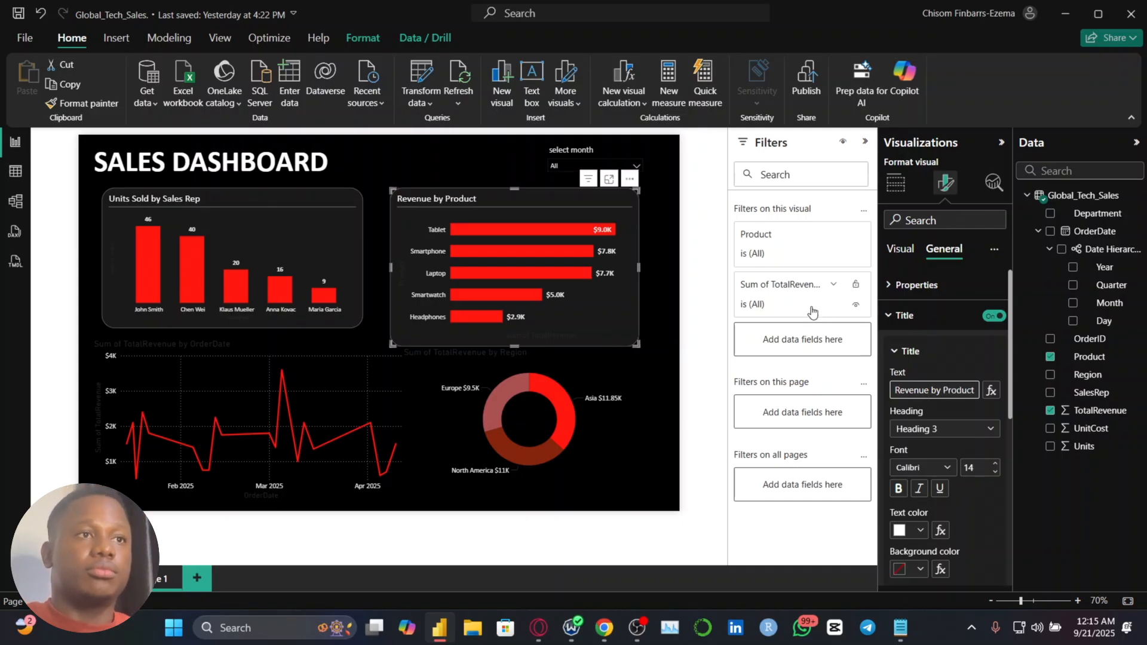
left_click(653, 304)
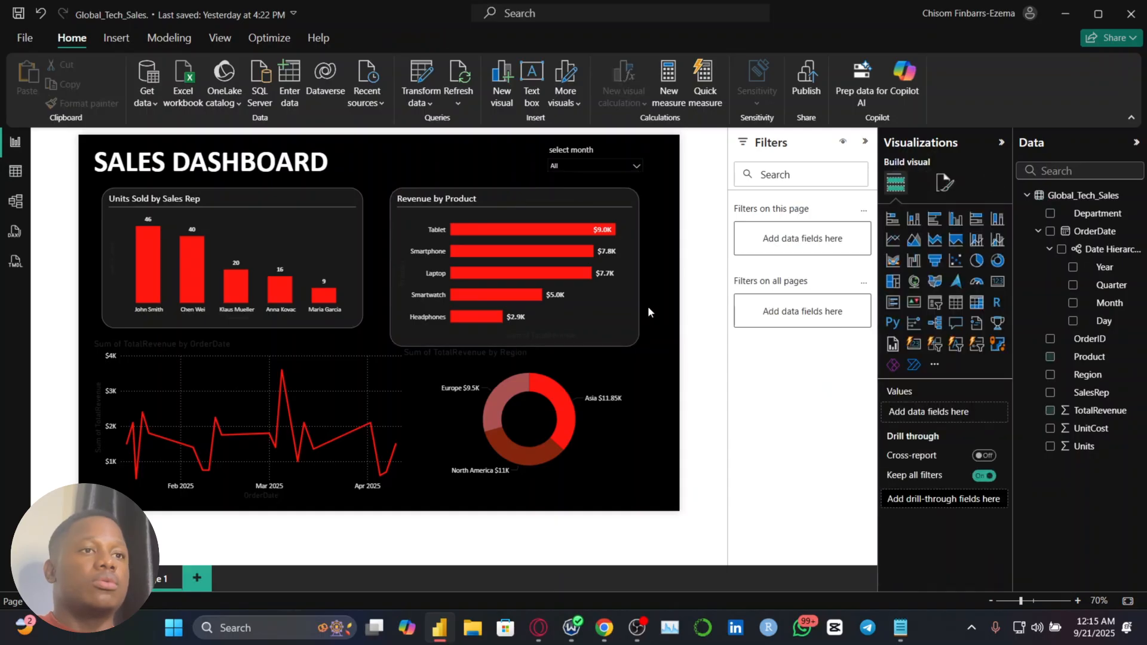
Shorten the Revenue by Product chart from its lower edge to match the height of the Units Sold by Sales Rep chart
left_click(589, 332)
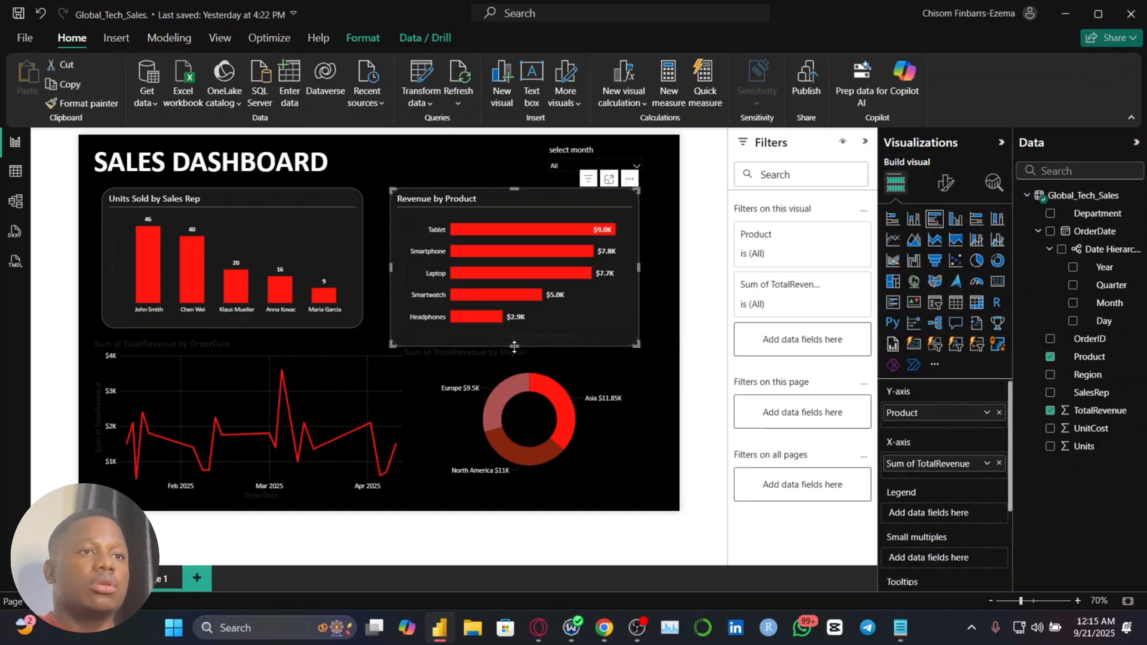
left_click_drag(518, 347, 515, 329)
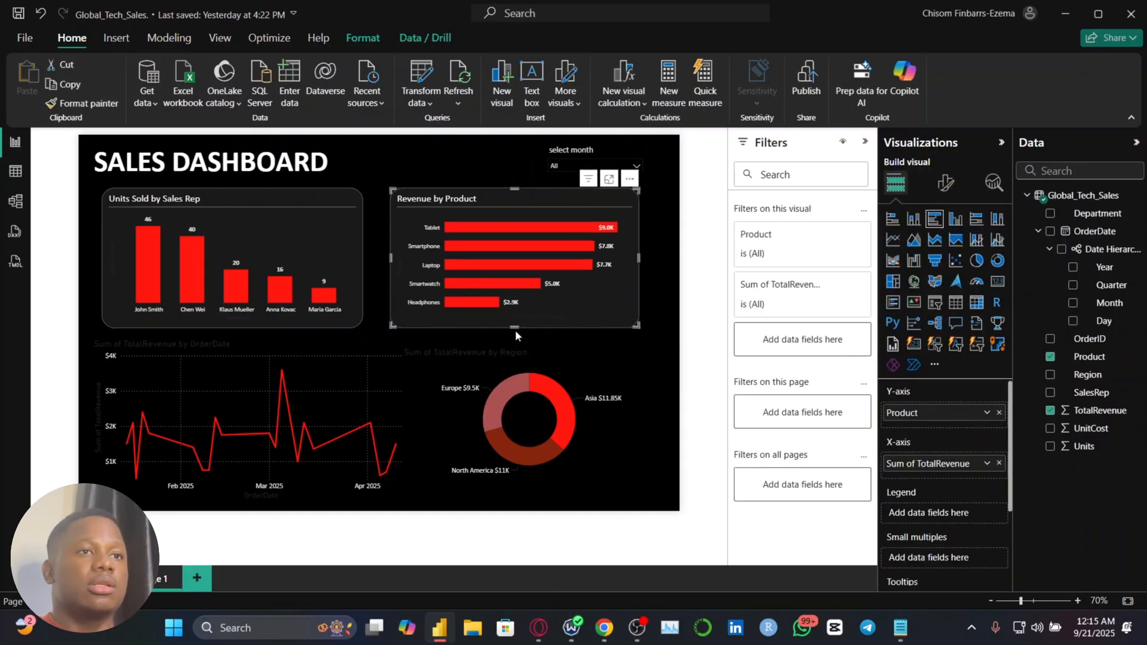
Match the Revenue by Product chart's width to the Units Sold by Sales Rep chart by setting it to 500, and deselect it
left_click(323, 264)
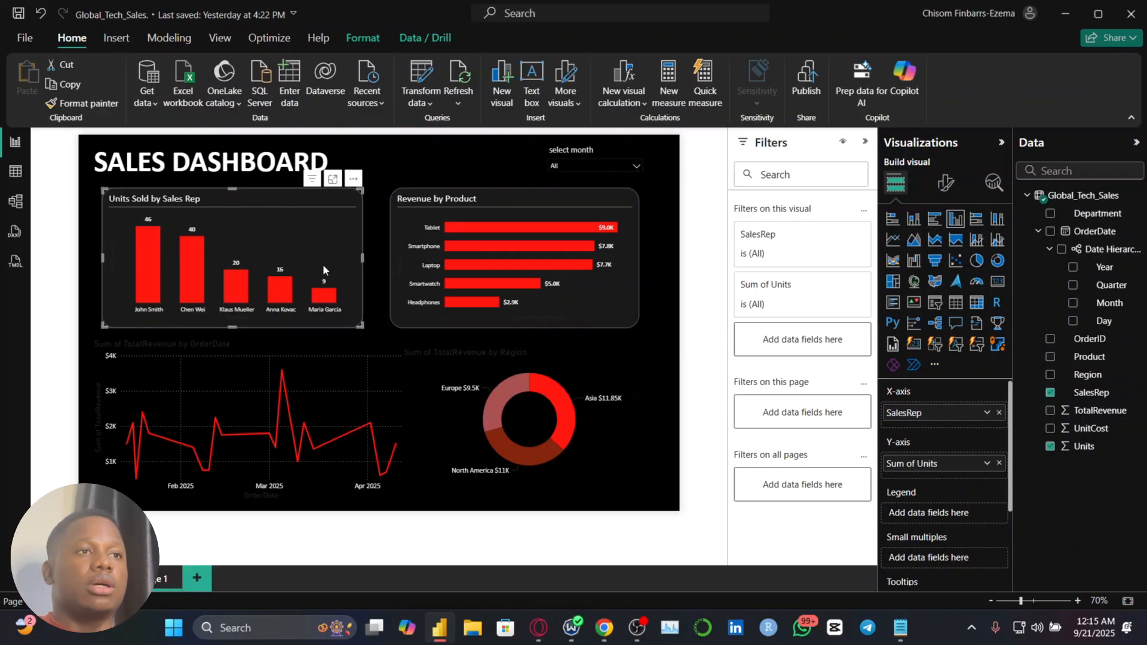
left_click(951, 189)
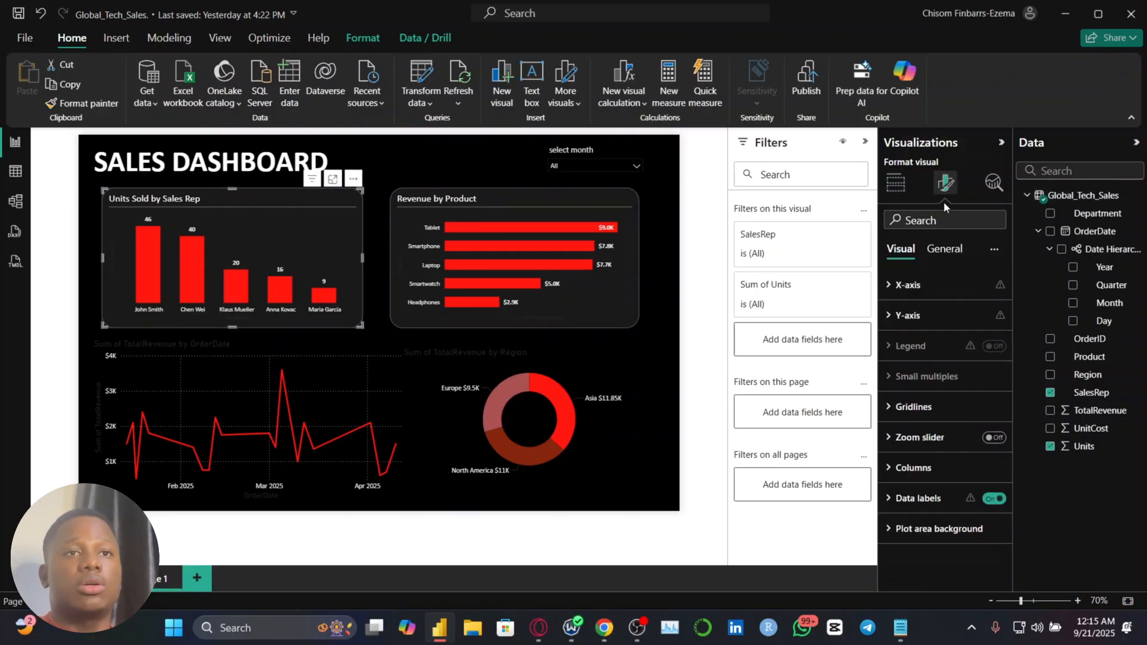
left_click(945, 249)
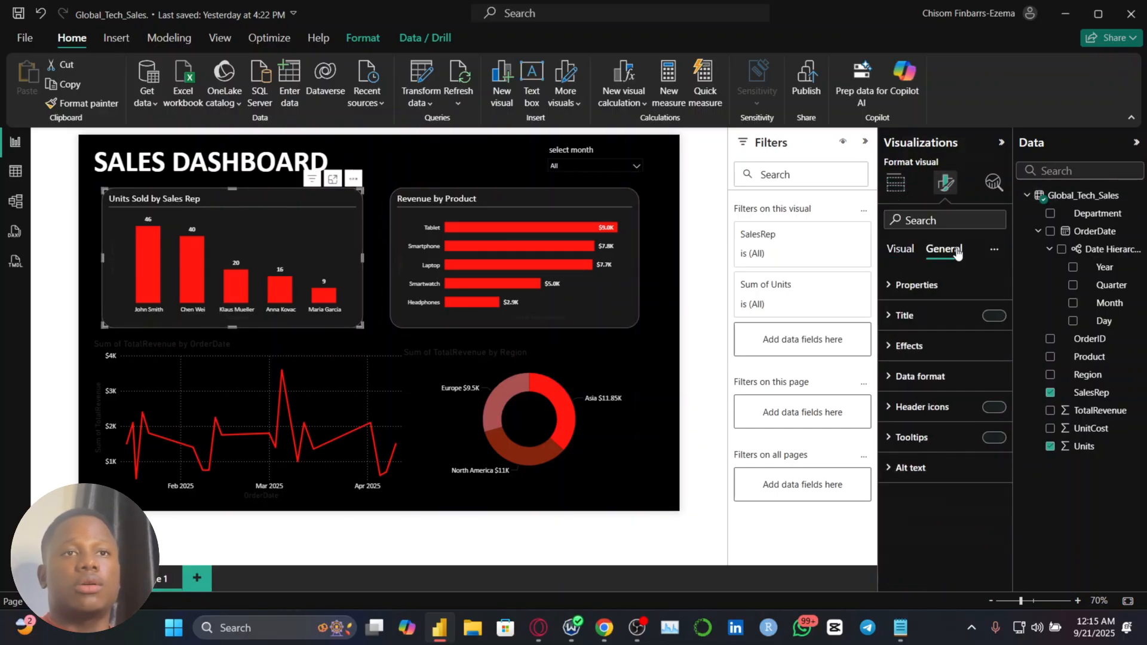
left_click(936, 287)
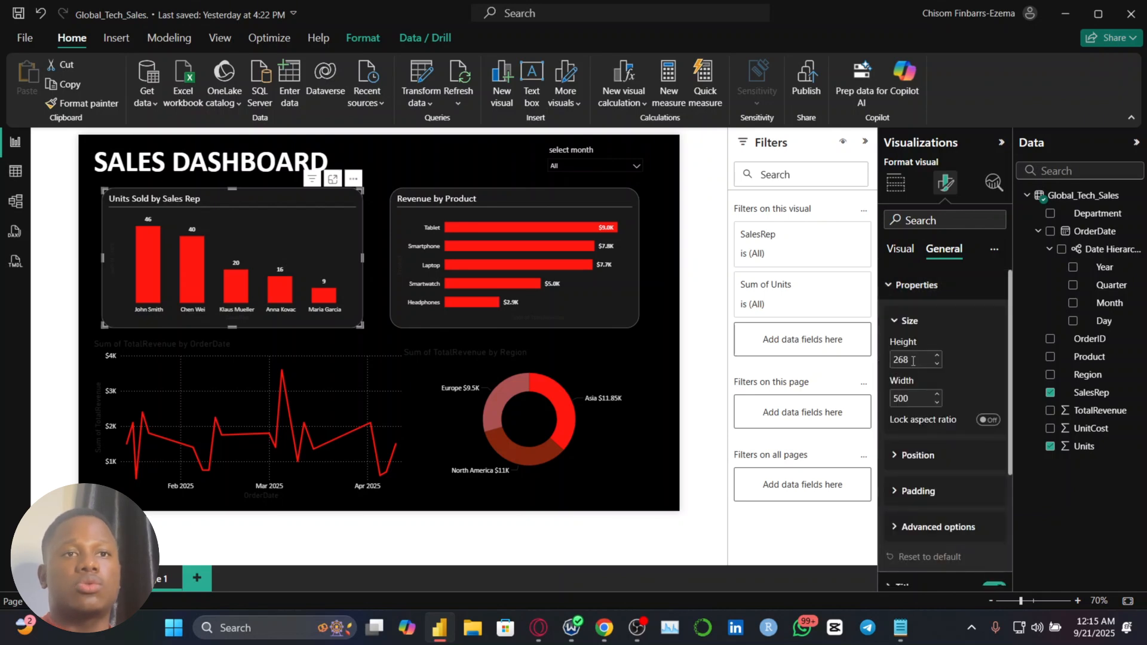
left_click(622, 303)
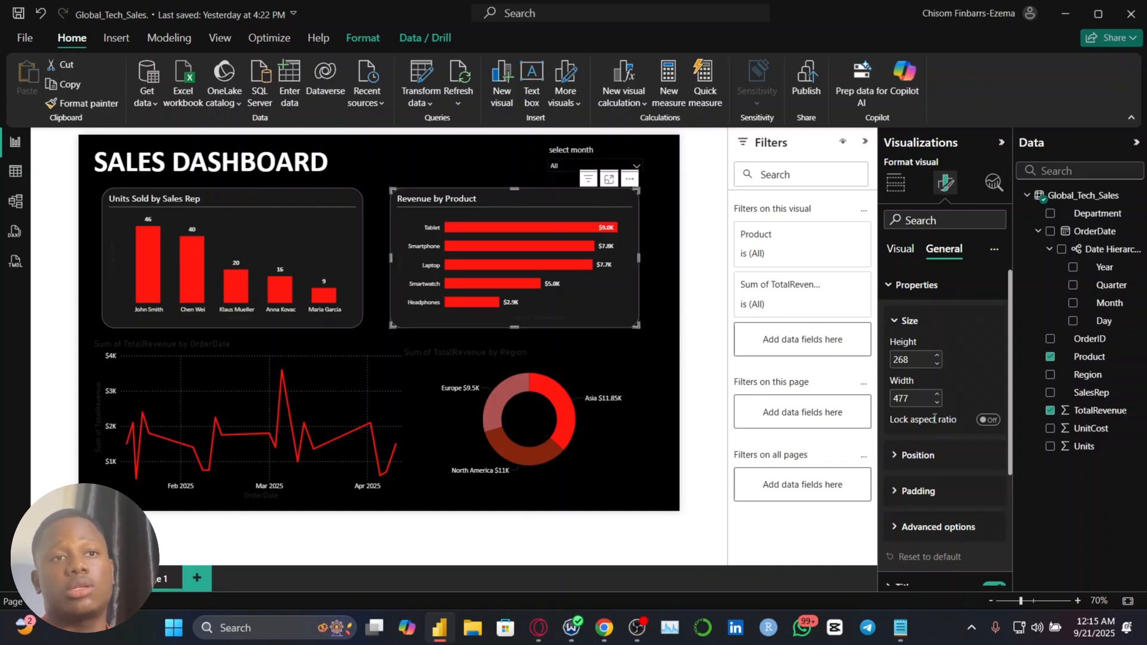
left_click(937, 394)
left_click(938, 395)
left_click(937, 394)
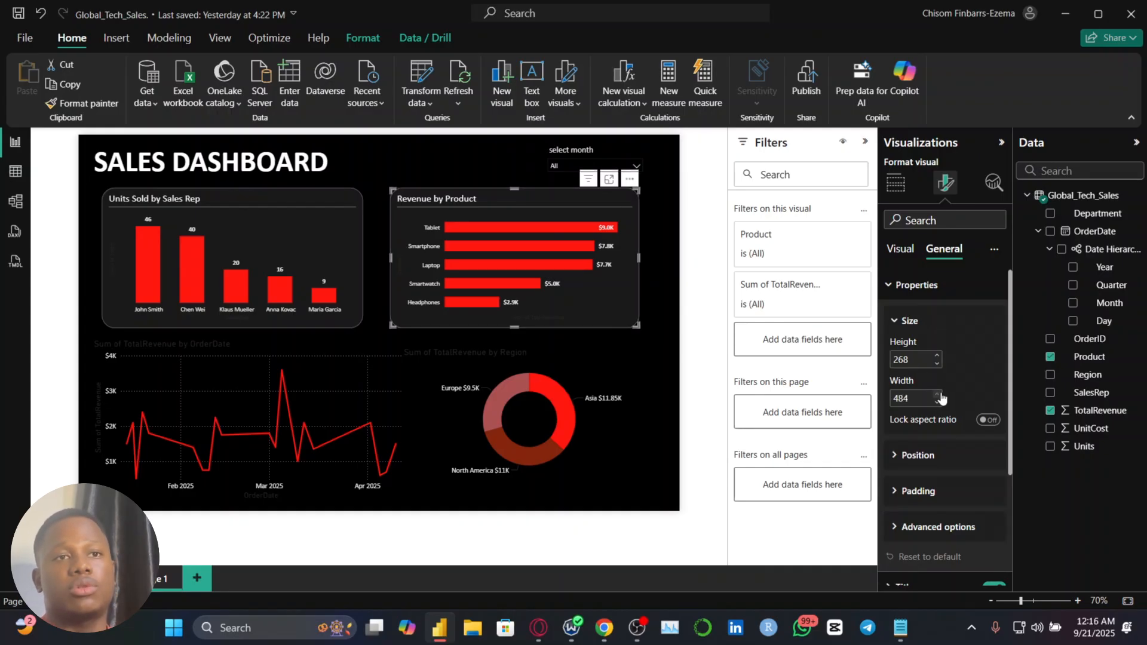
left_click(937, 394)
left_click(937, 394)
left_click(937, 394)
left_click(937, 395)
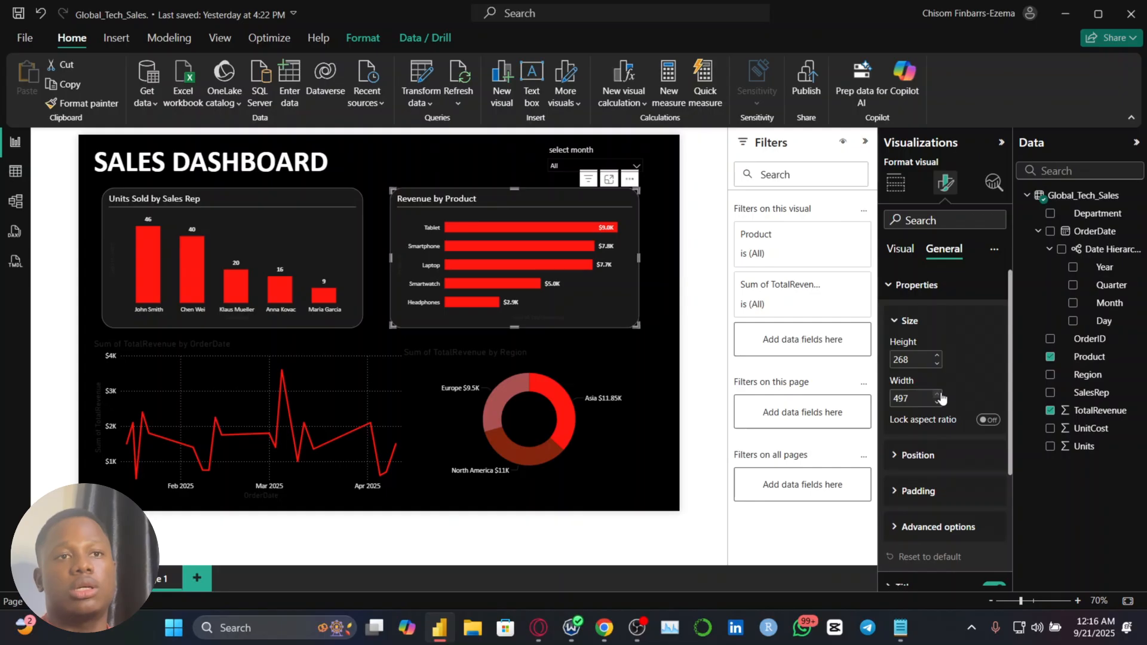
left_click(937, 394)
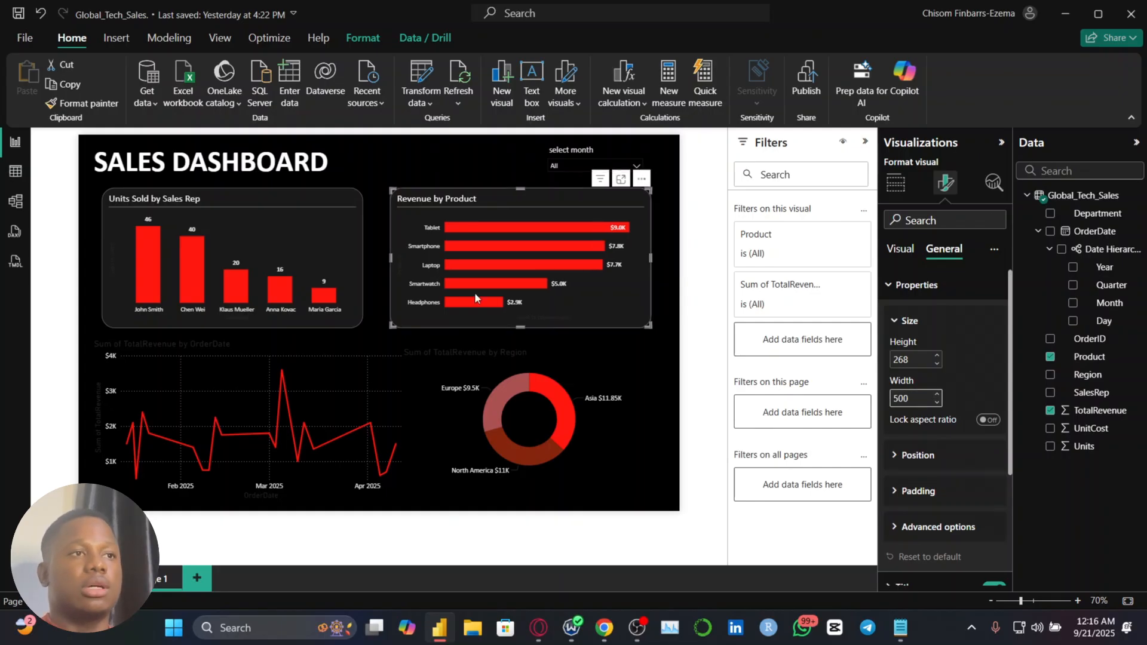
left_click(667, 293)
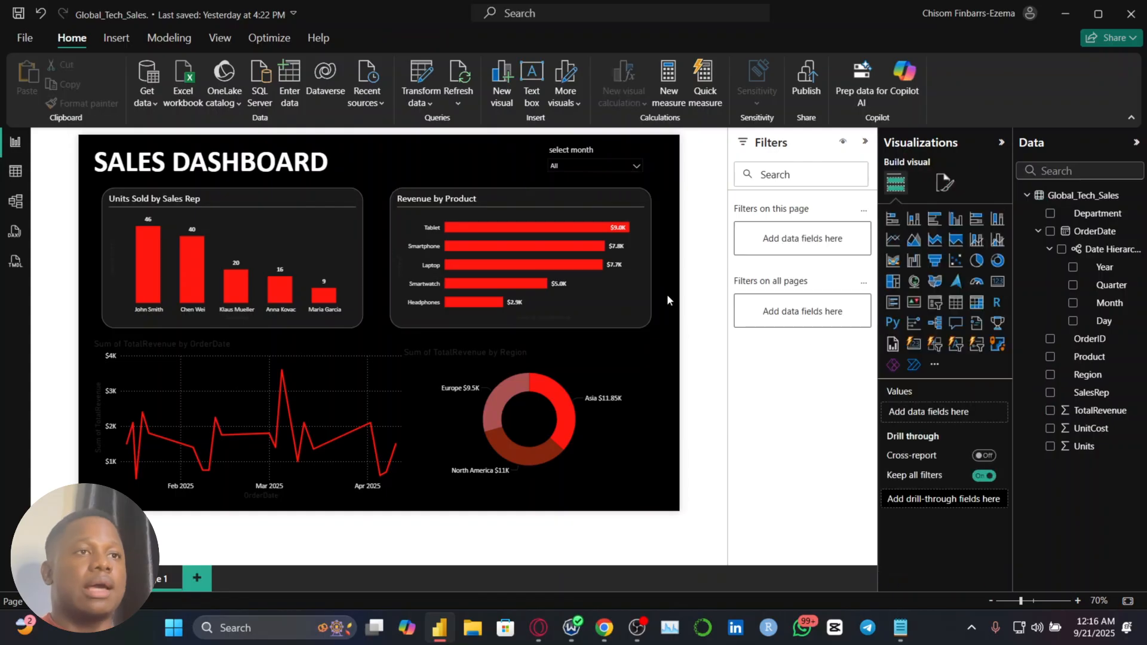
Turn off the vertical gridlines of the TotalRevenue by OrderDate line chart
left_click(337, 356)
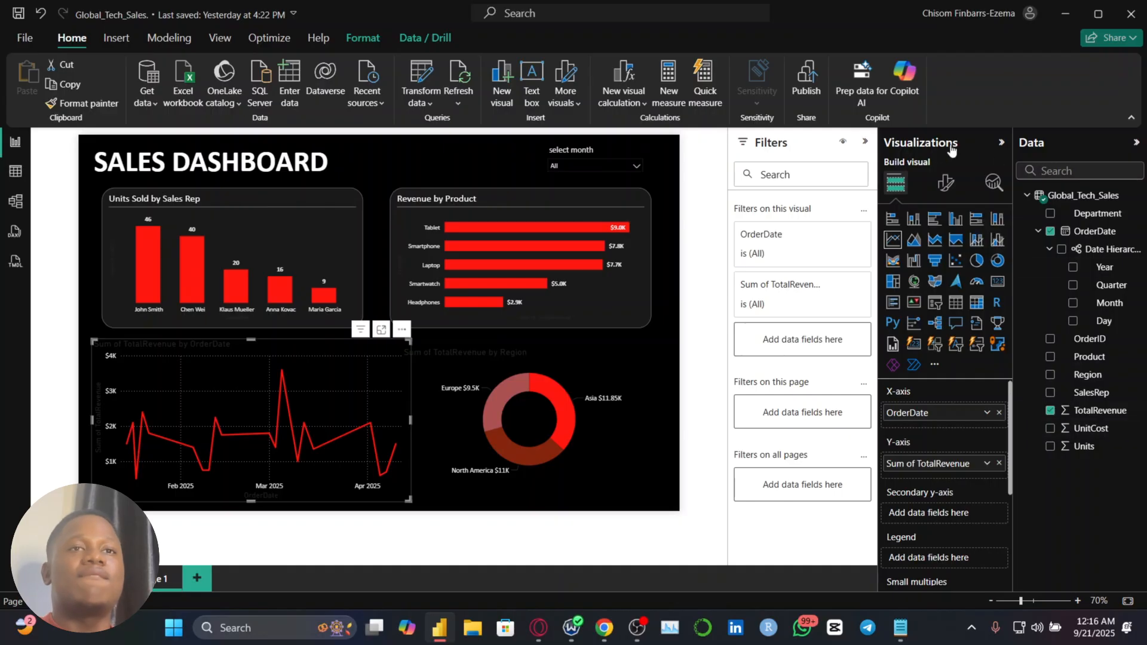
left_click(950, 184)
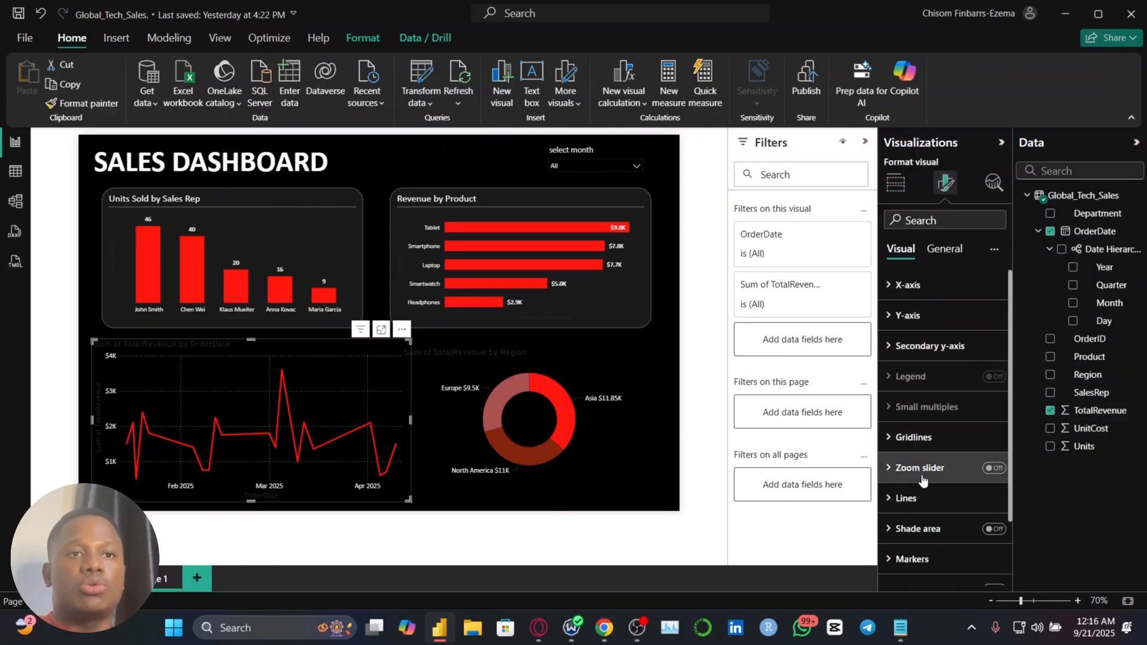
left_click(912, 437)
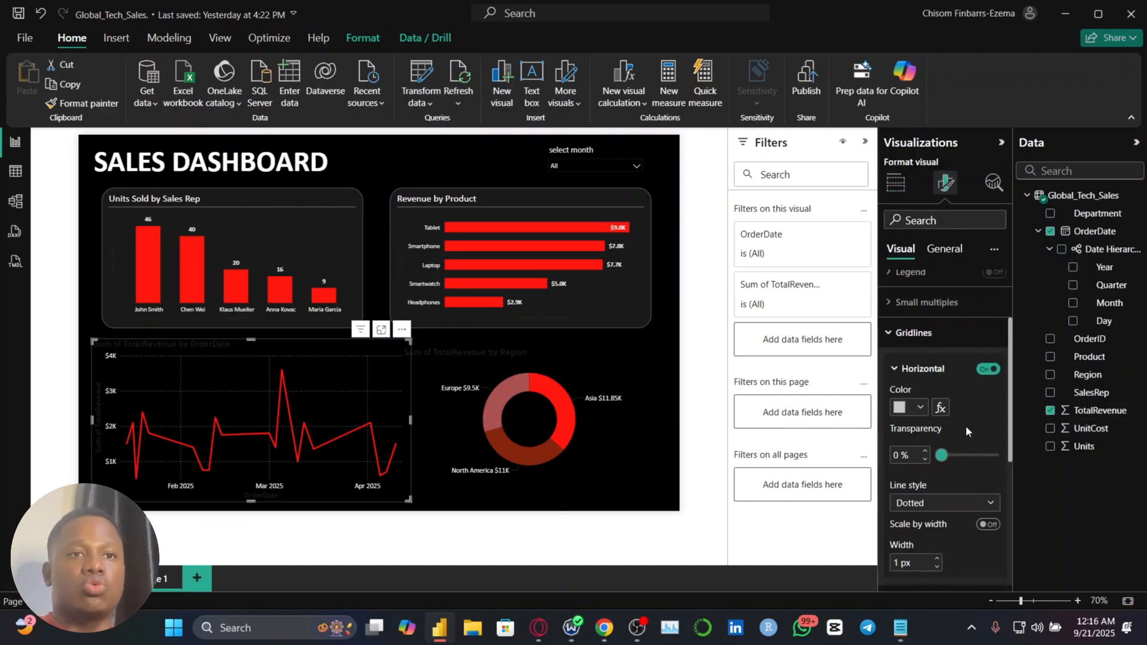
scroll(969, 422, "down", 3)
scroll(979, 394, "up", 3)
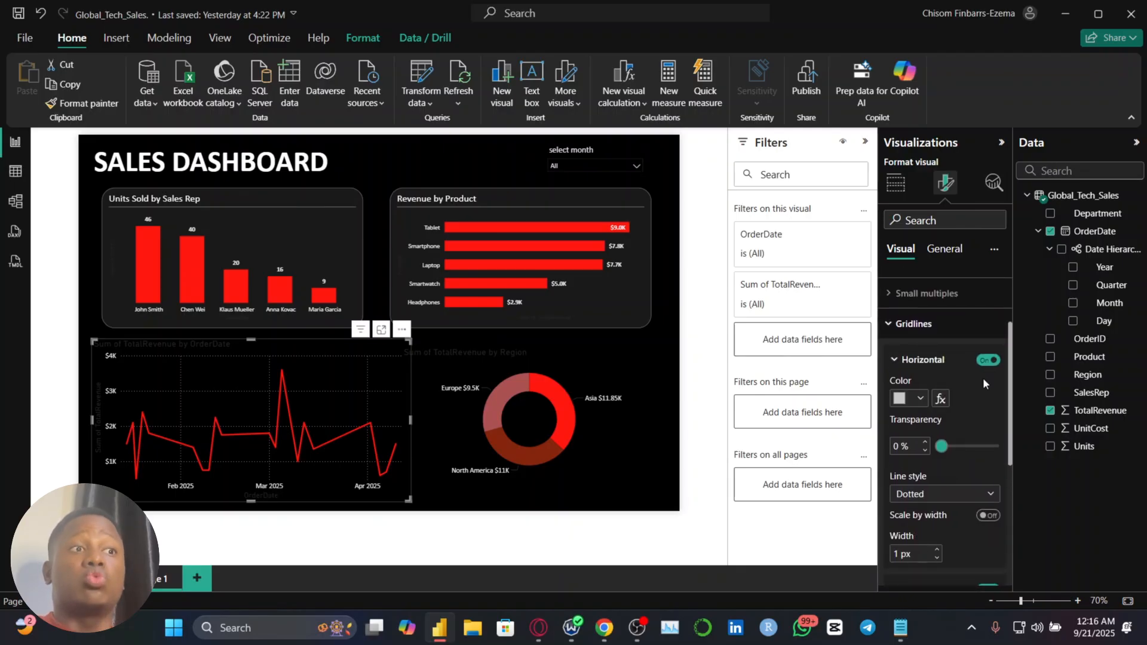
scroll(977, 395, "down", 3)
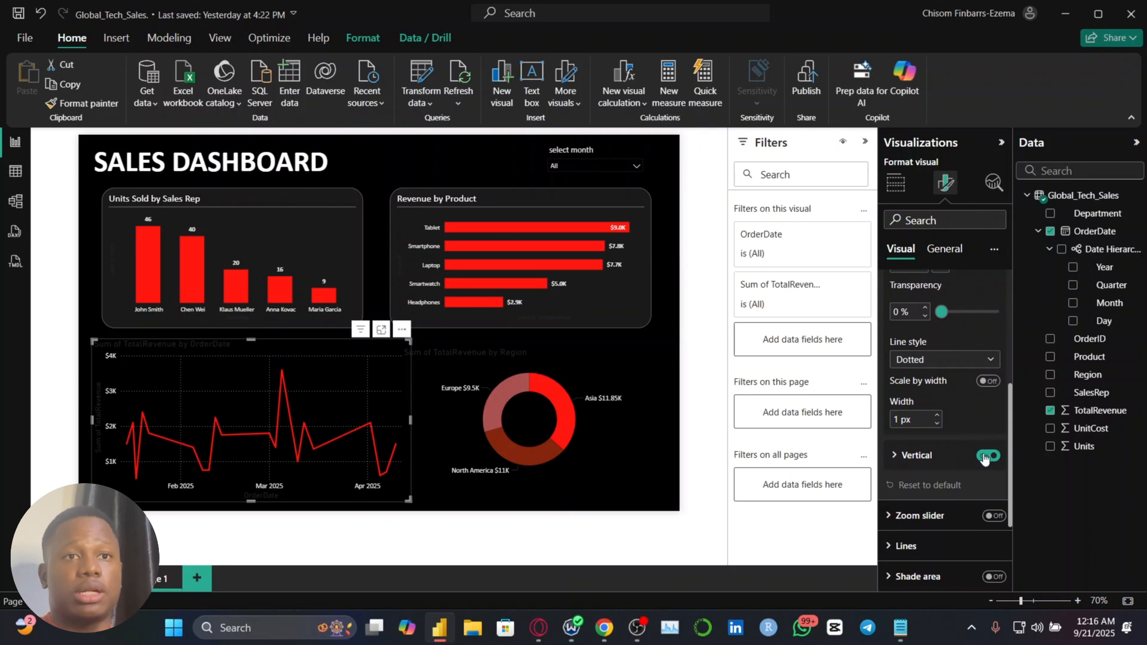
left_click(987, 455)
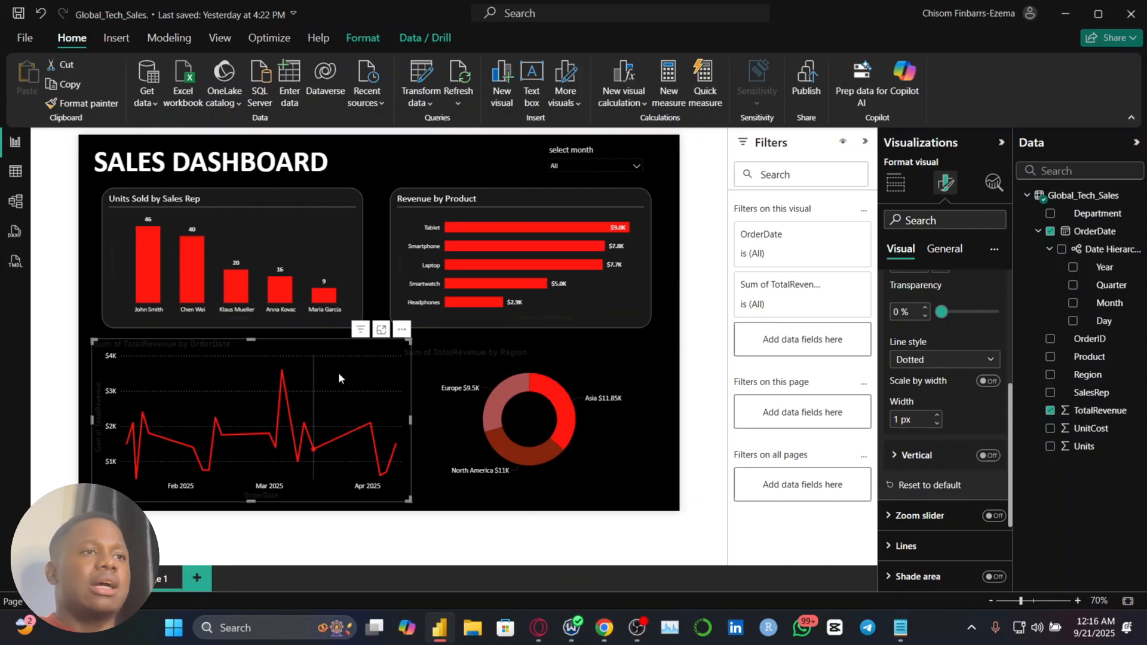
mouse_move(338, 373)
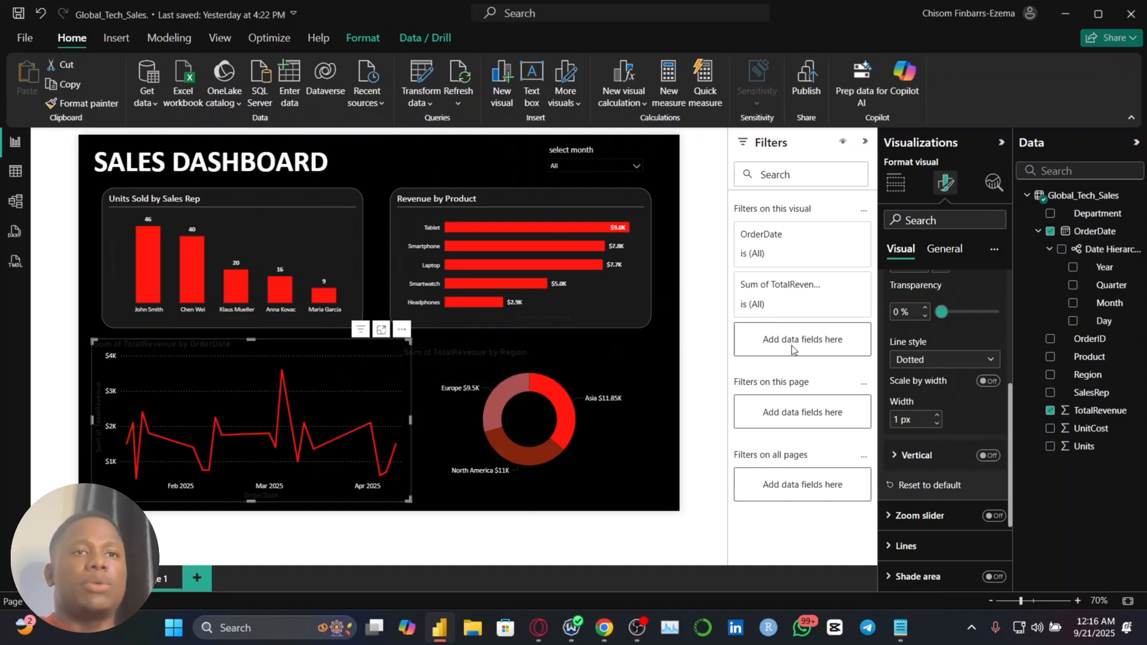
Turn on markers for all categories on the TotalRevenue by OrderDate line chart
scroll(943, 473, "down", 1)
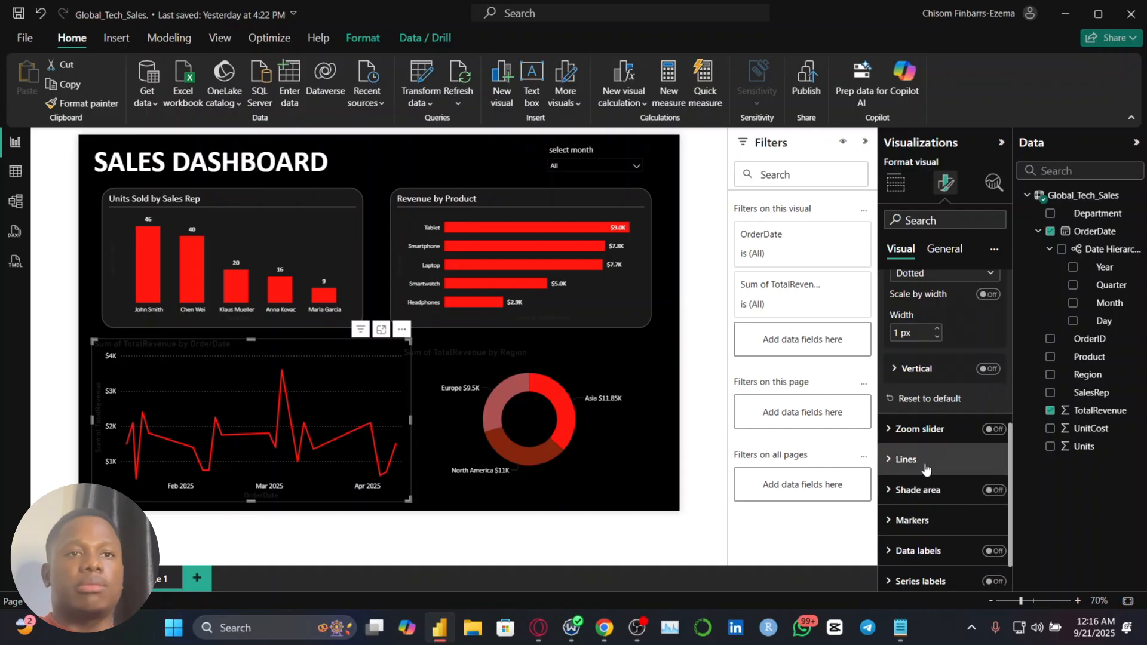
left_click(924, 457)
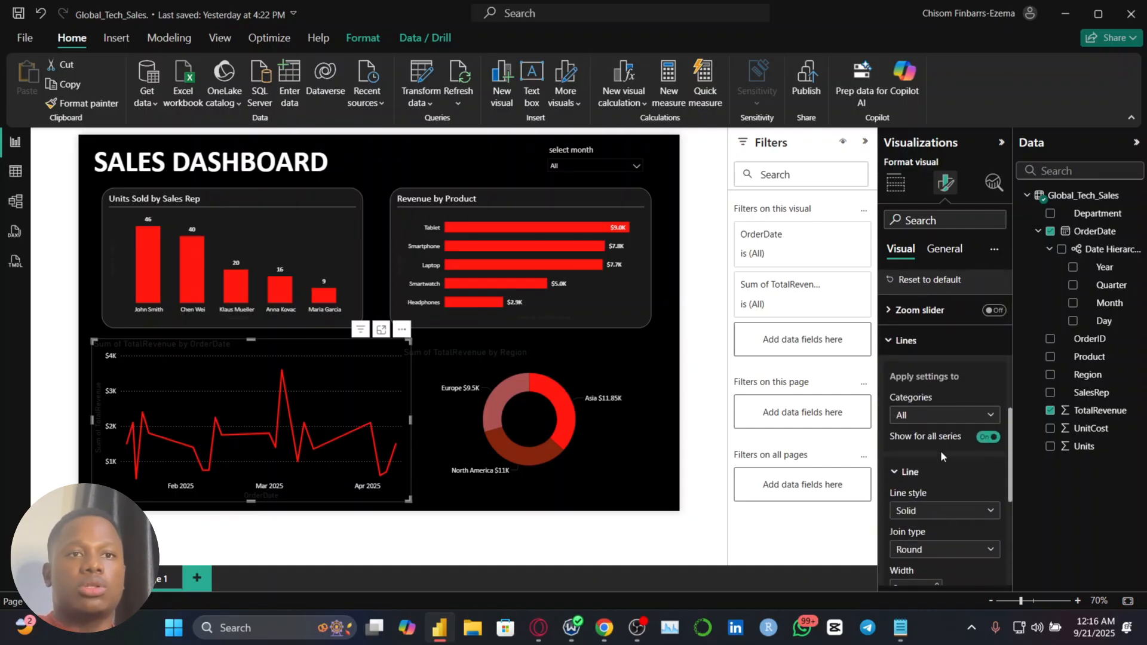
scroll(940, 450, "down", 3)
left_click(916, 536)
scroll(950, 418, "down", 3)
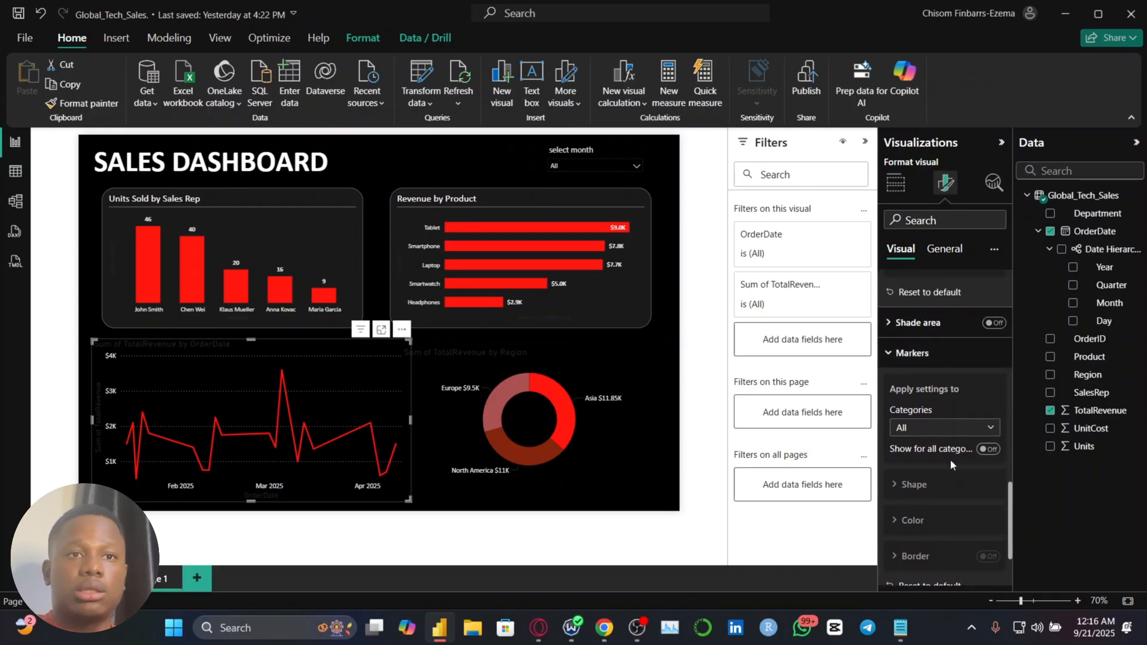
scroll(950, 459, "down", 1)
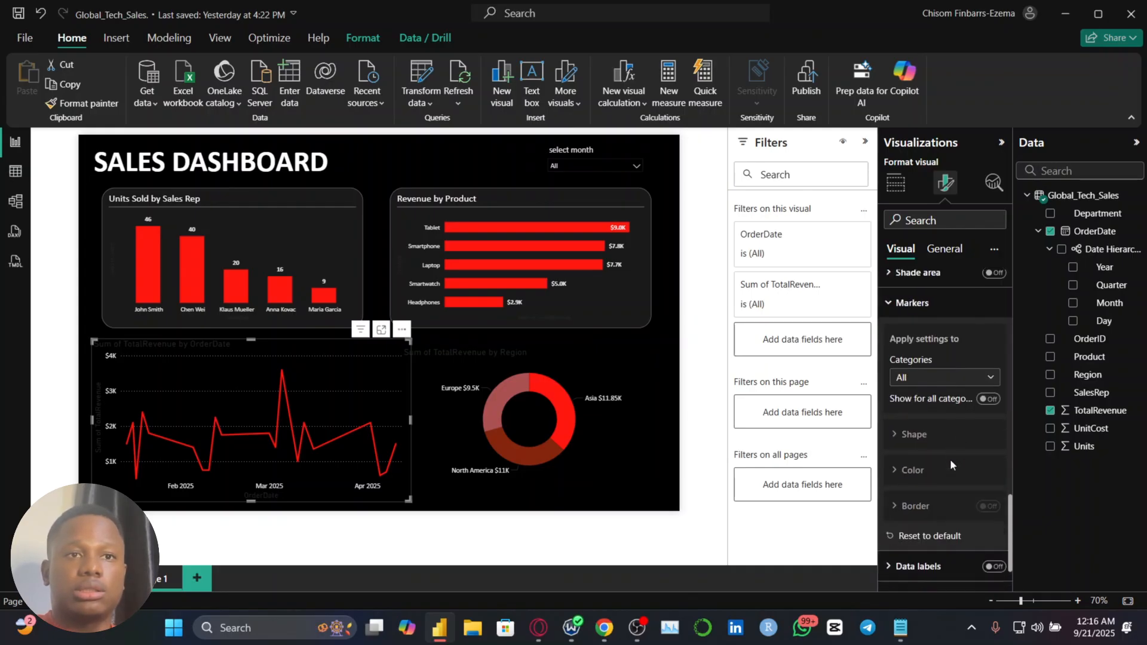
left_click(989, 399)
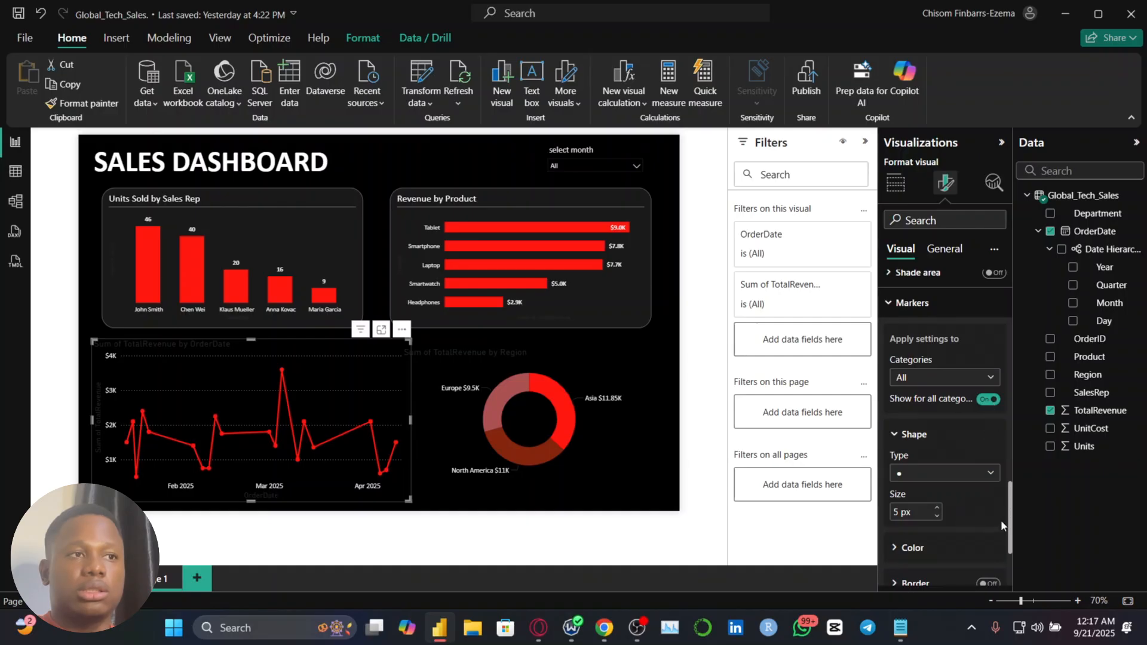
Change the title text of the line chart to "Trend of Revenue (2025)"
left_click(944, 249)
left_click(936, 392)
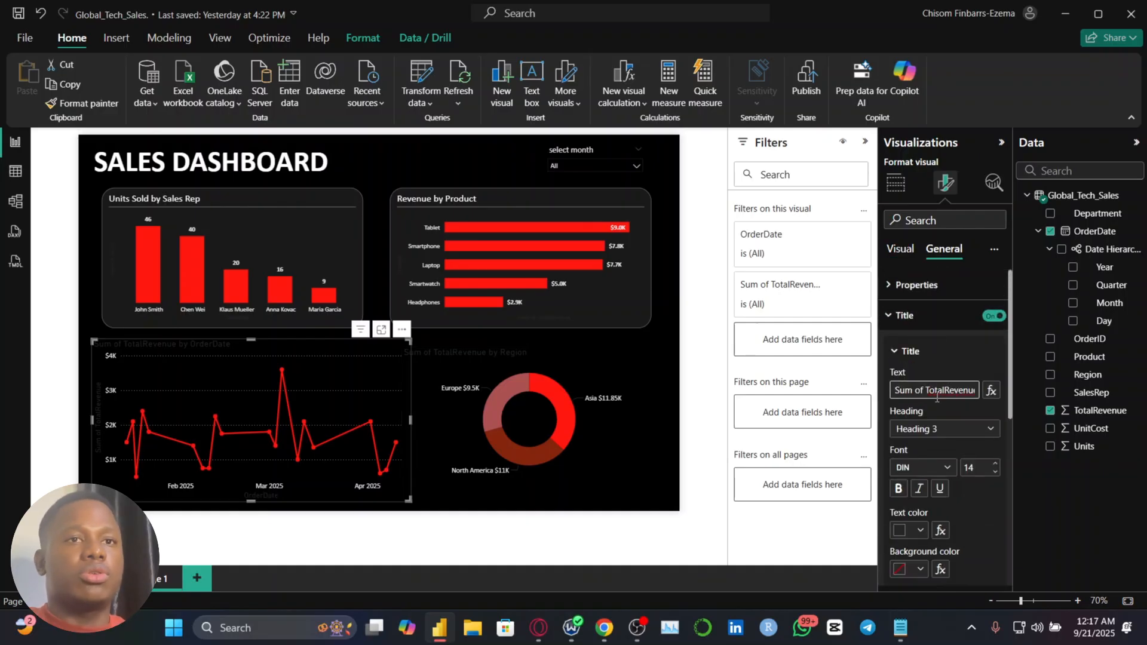
left_click_drag(936, 396, 1008, 397)
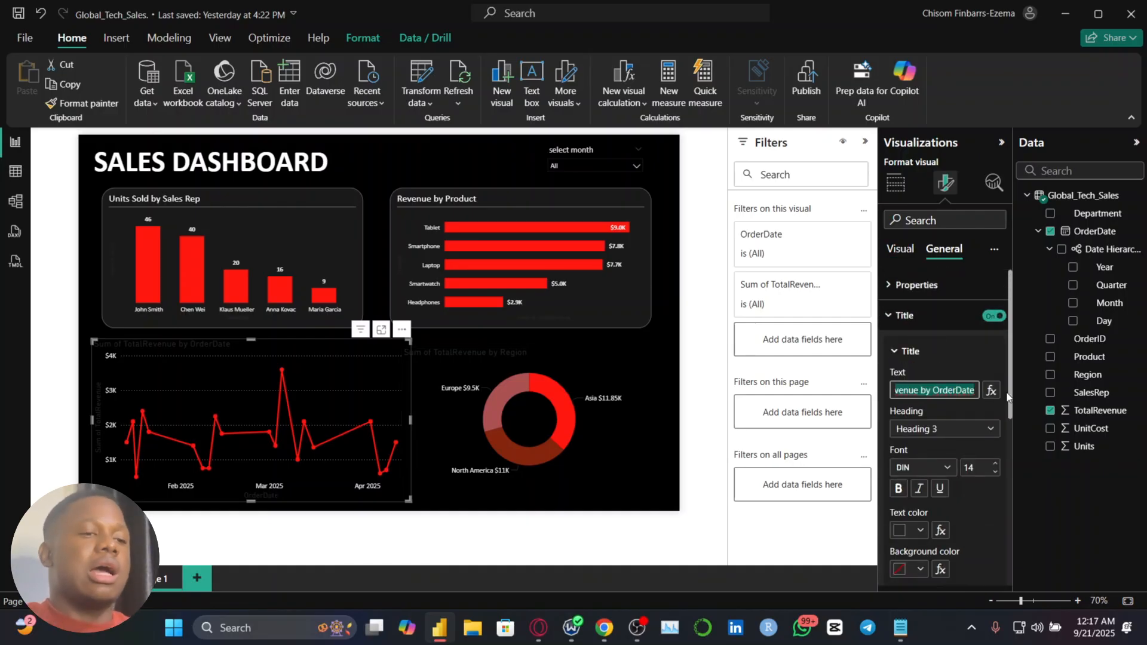
type("Tre")
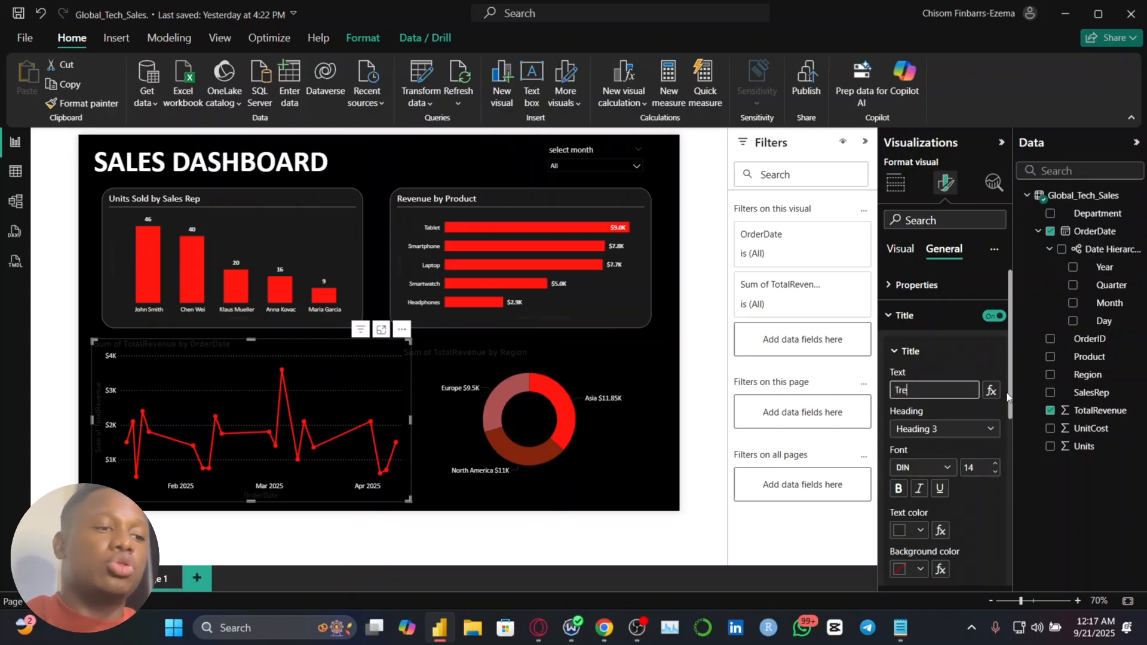
type("nds")
key("BackSpace")
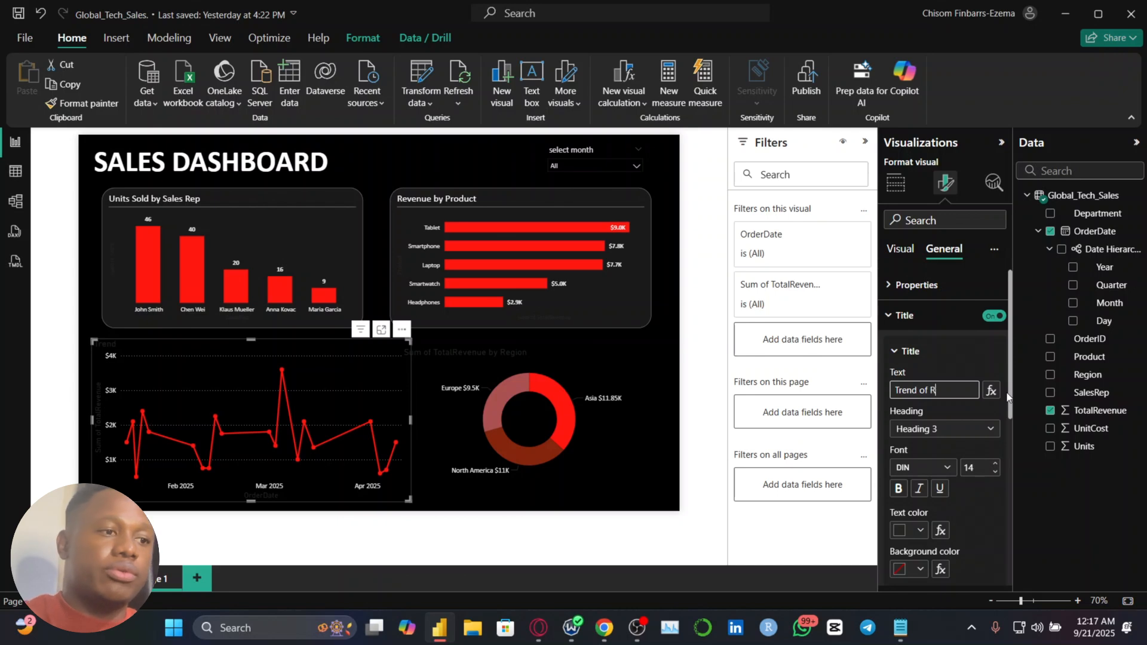
type("of Revenue")
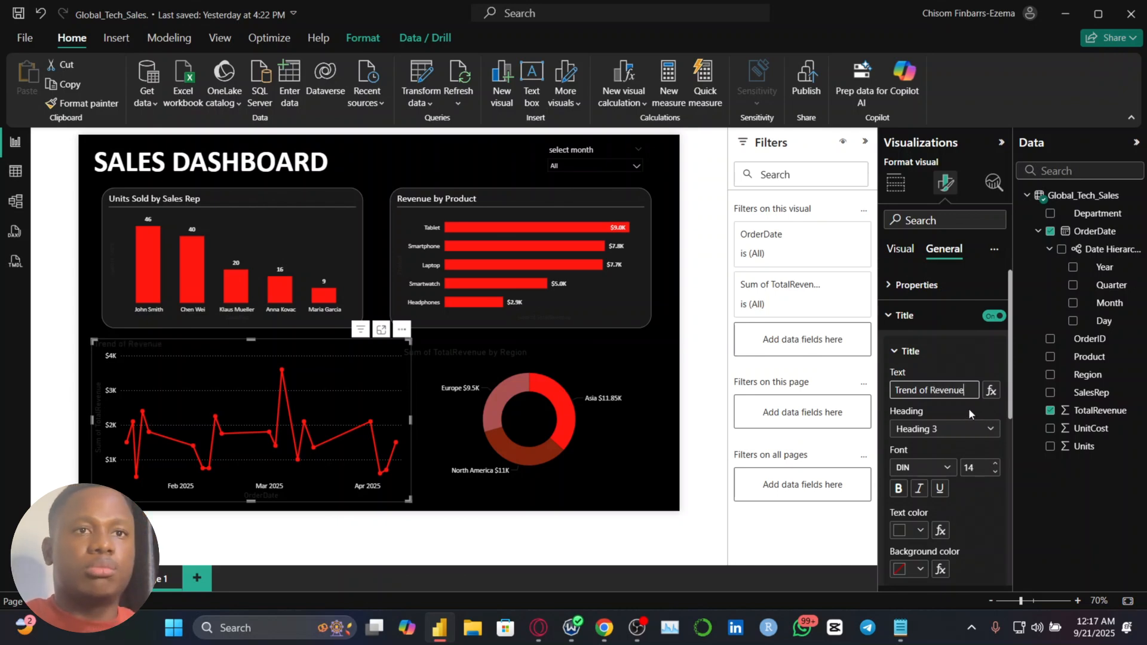
type(" (202")
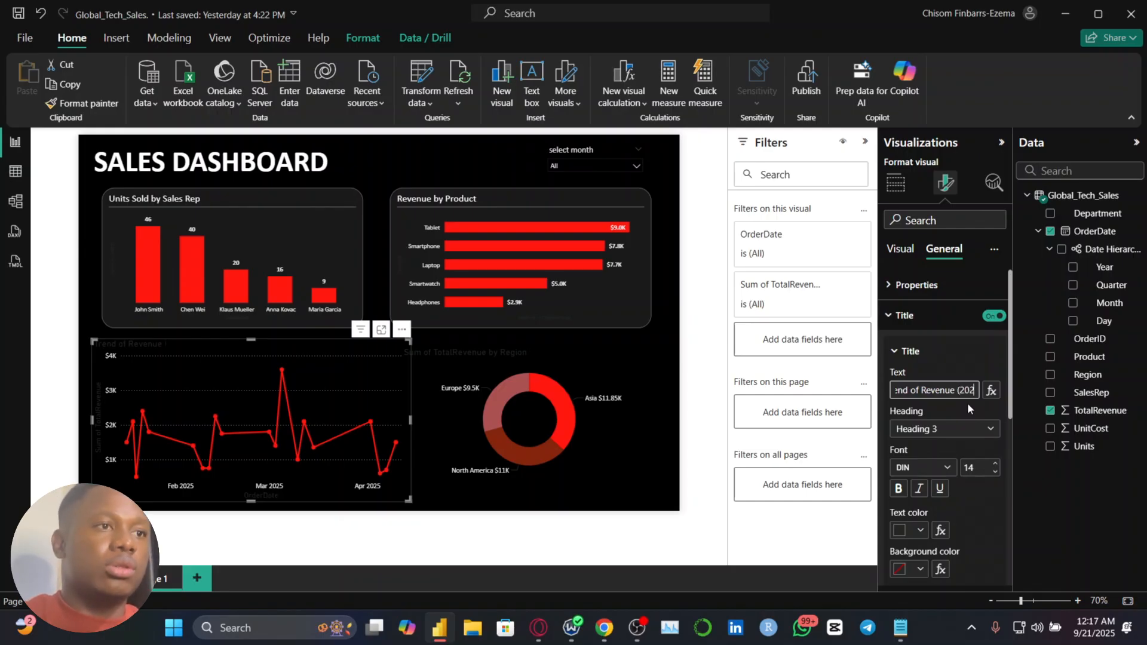
type("5)")
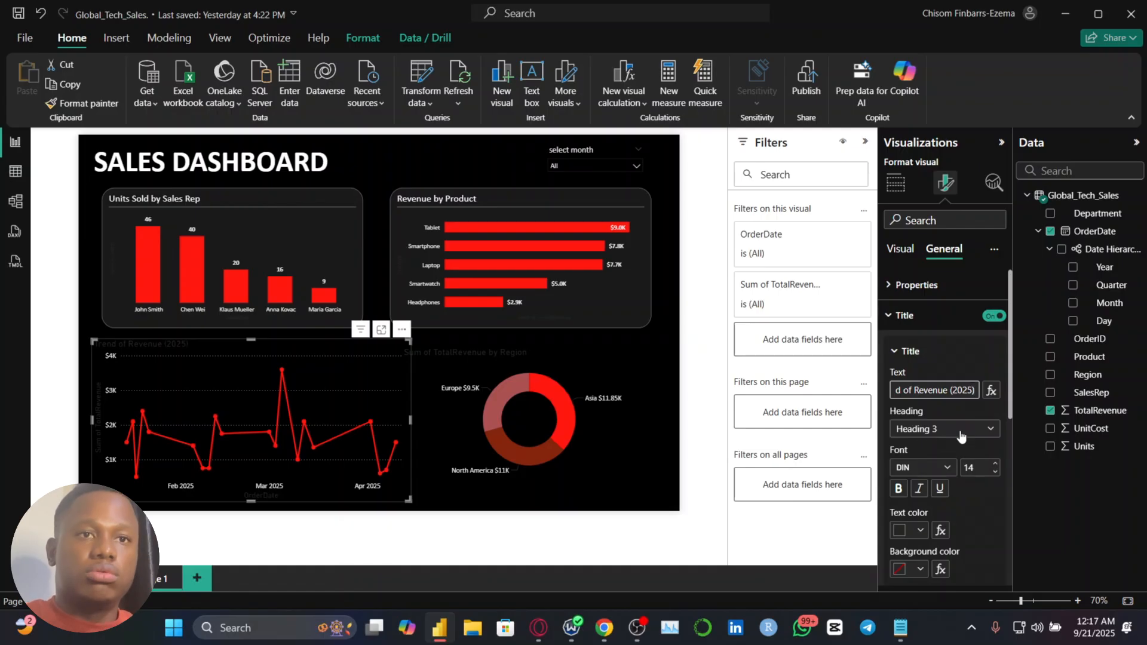
Set the line chart title's font to Calibri and its text color to white
left_click(946, 467)
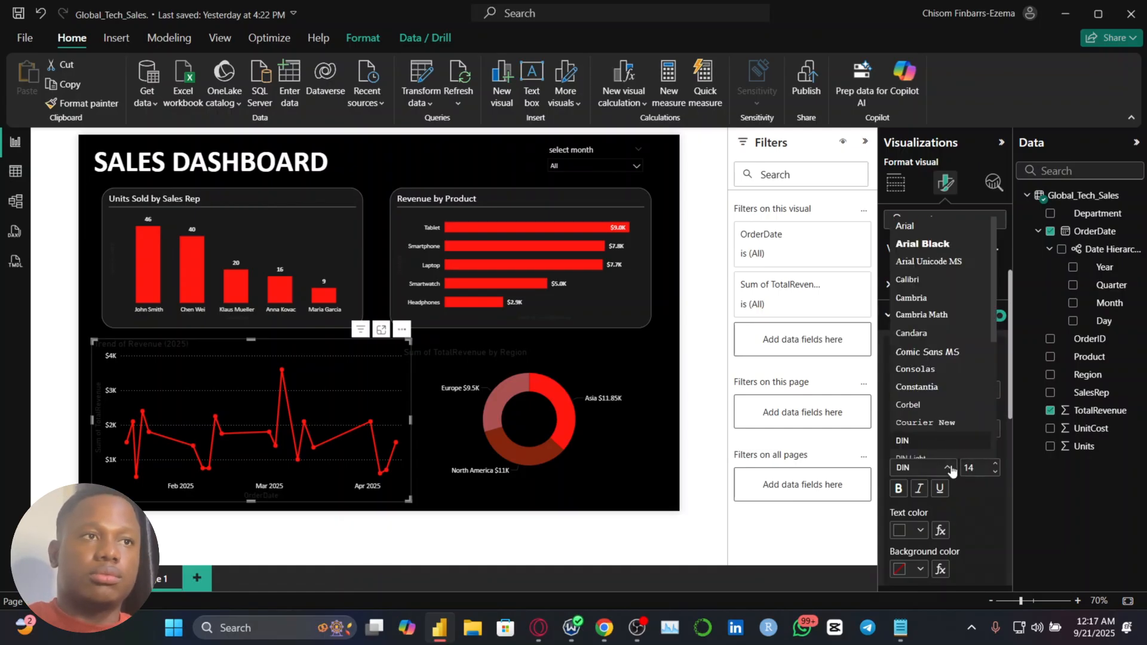
left_click(936, 279)
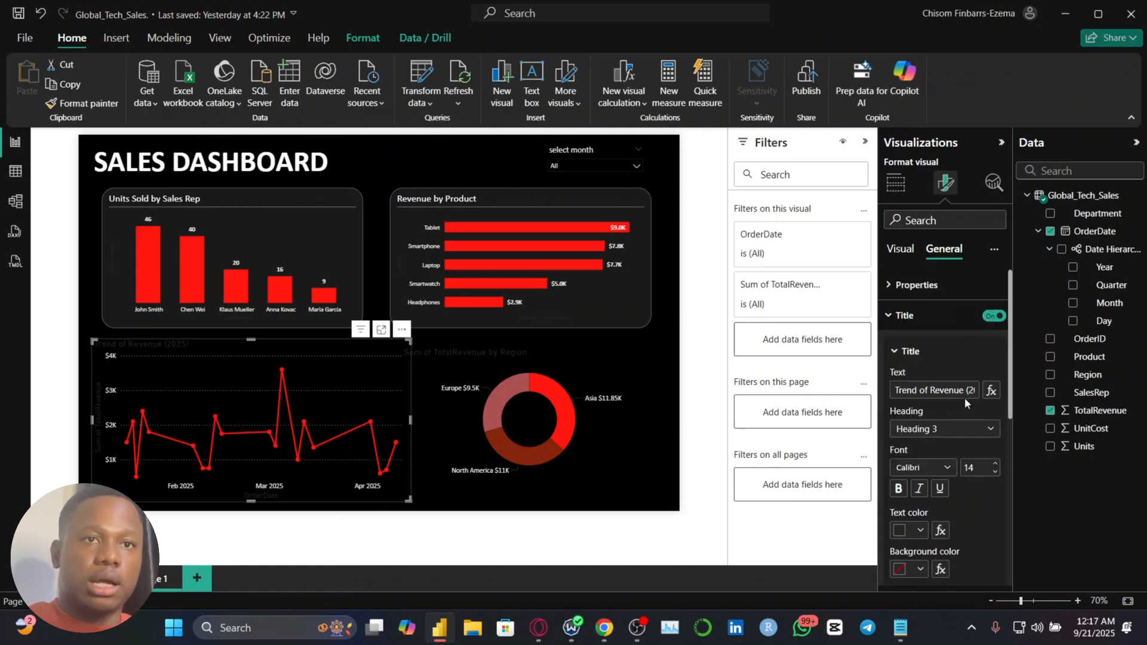
left_click(912, 530)
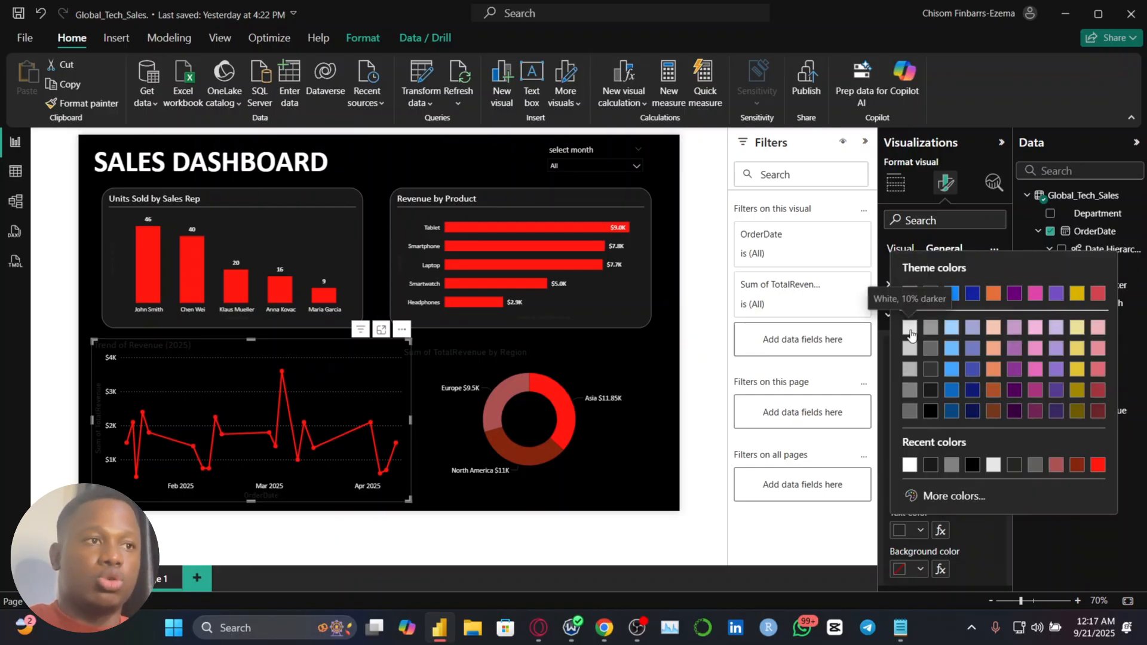
left_click(910, 293)
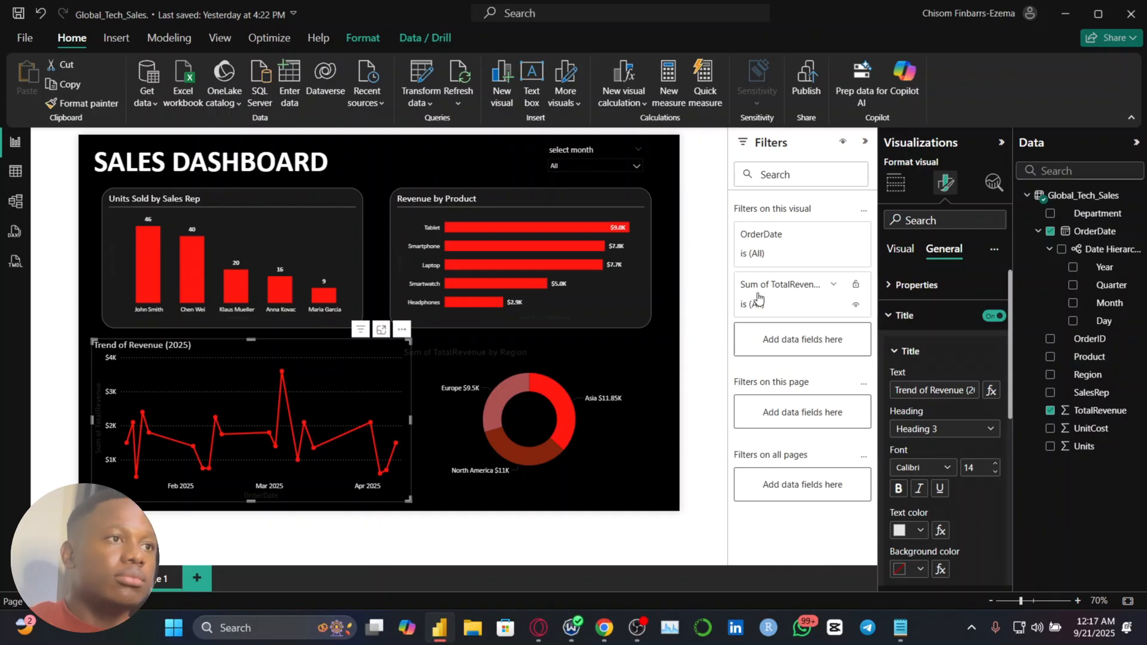
left_click(923, 531)
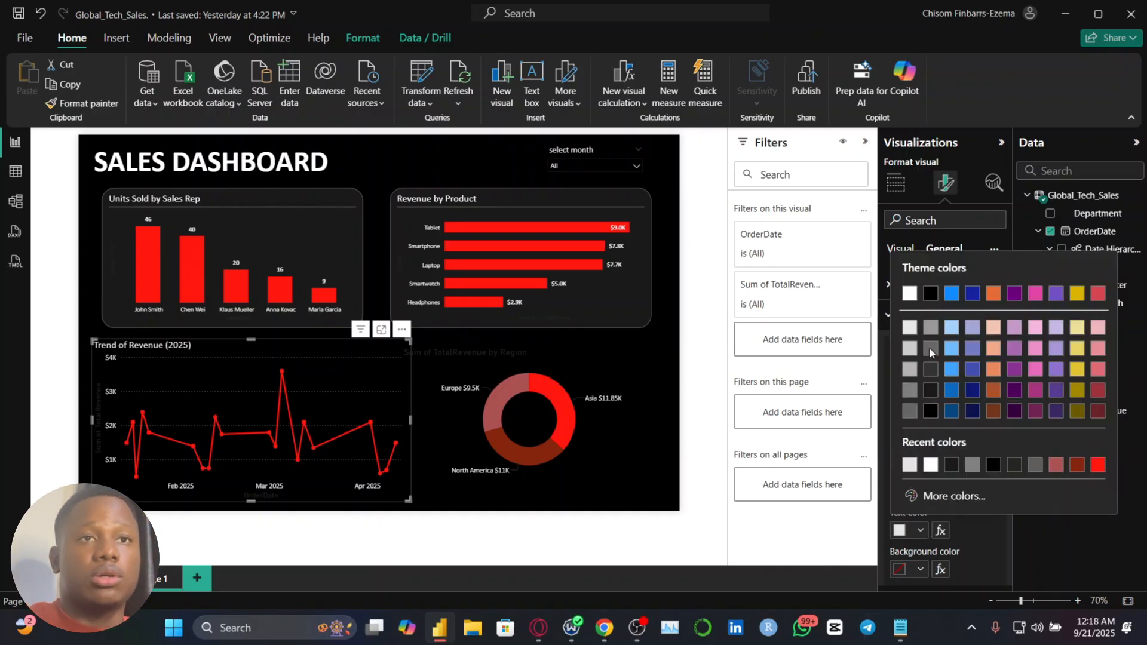
left_click(910, 293)
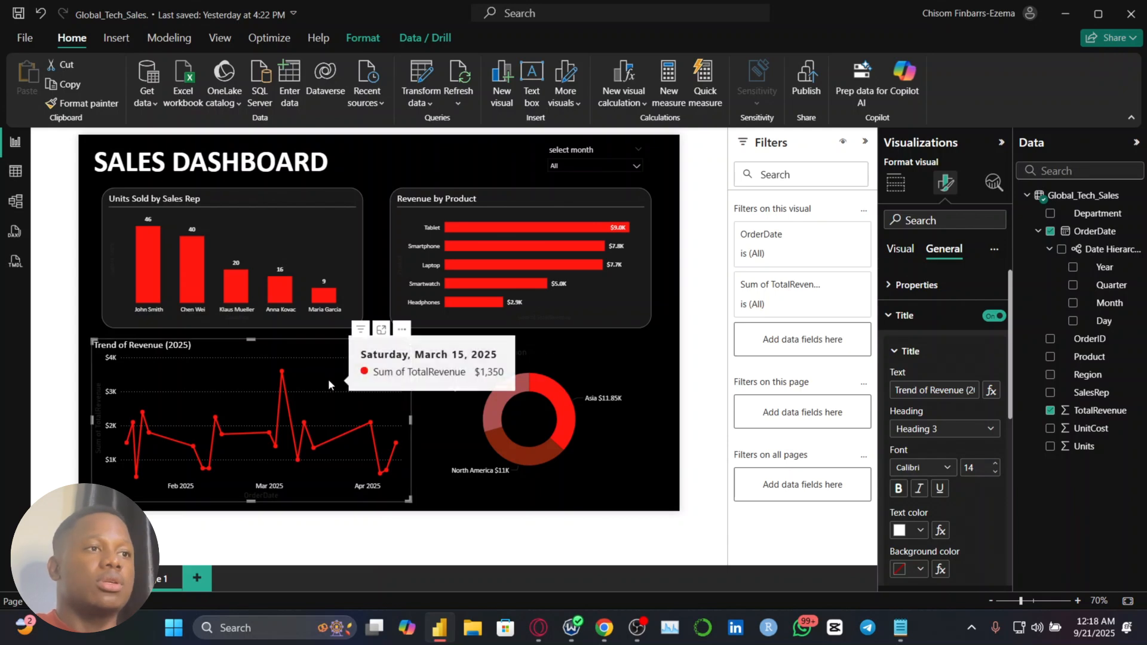
Try to copy the formatting of the Units Sold by Sales Rep chart onto the Trend of Revenue chart
left_click(287, 250)
left_click(83, 103)
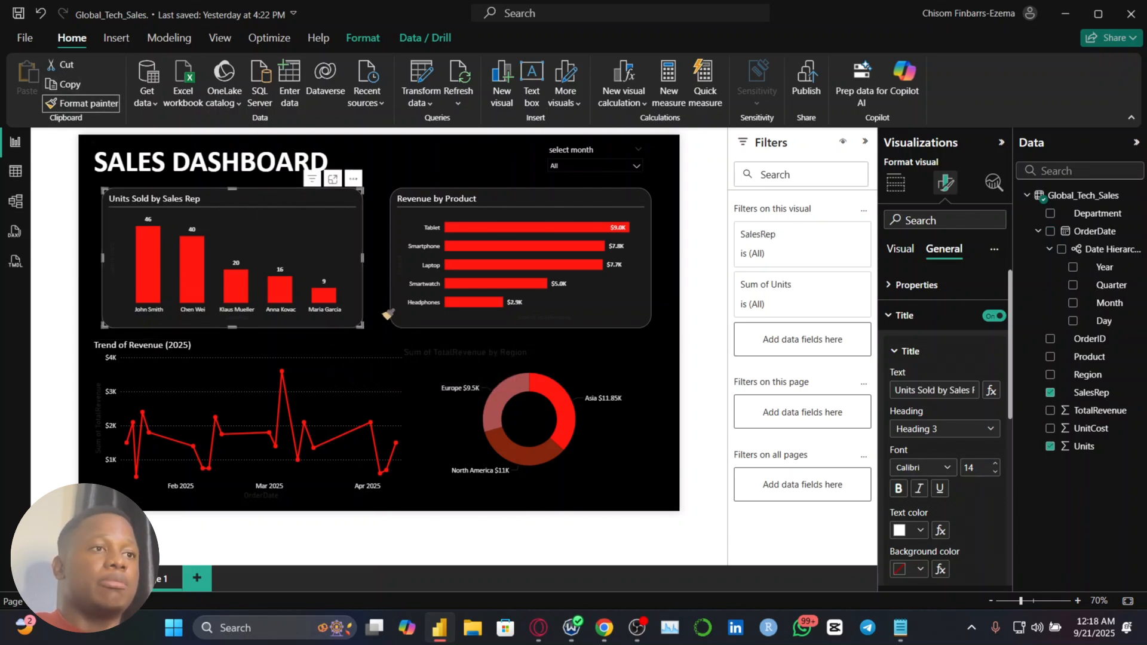
left_click(338, 377)
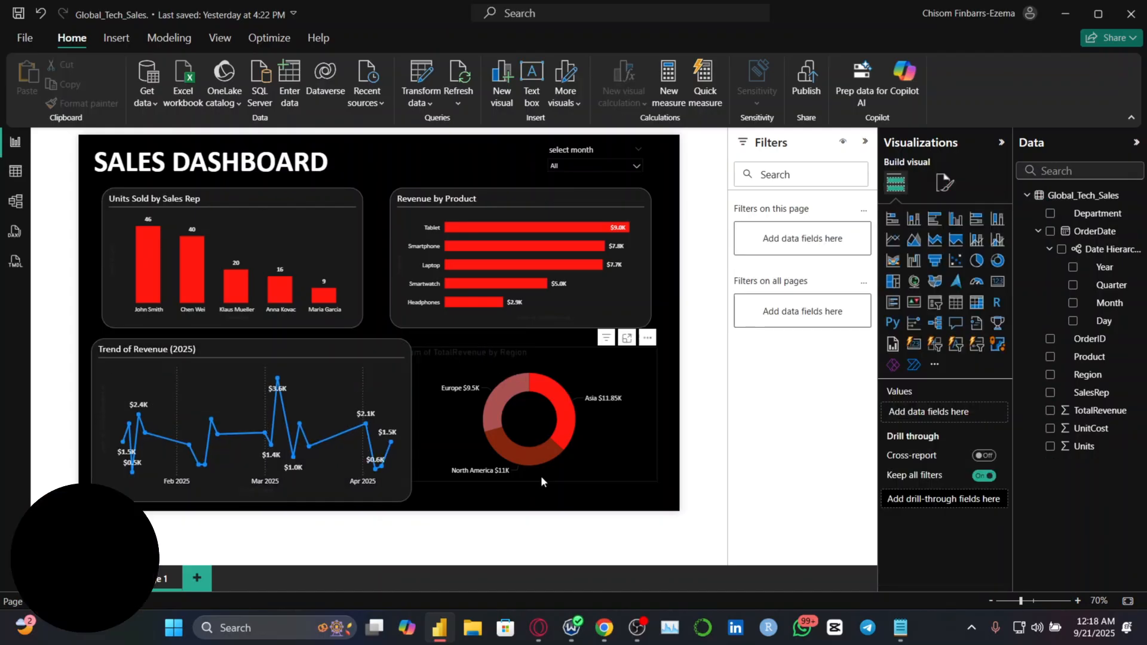
key("ctrl+z")
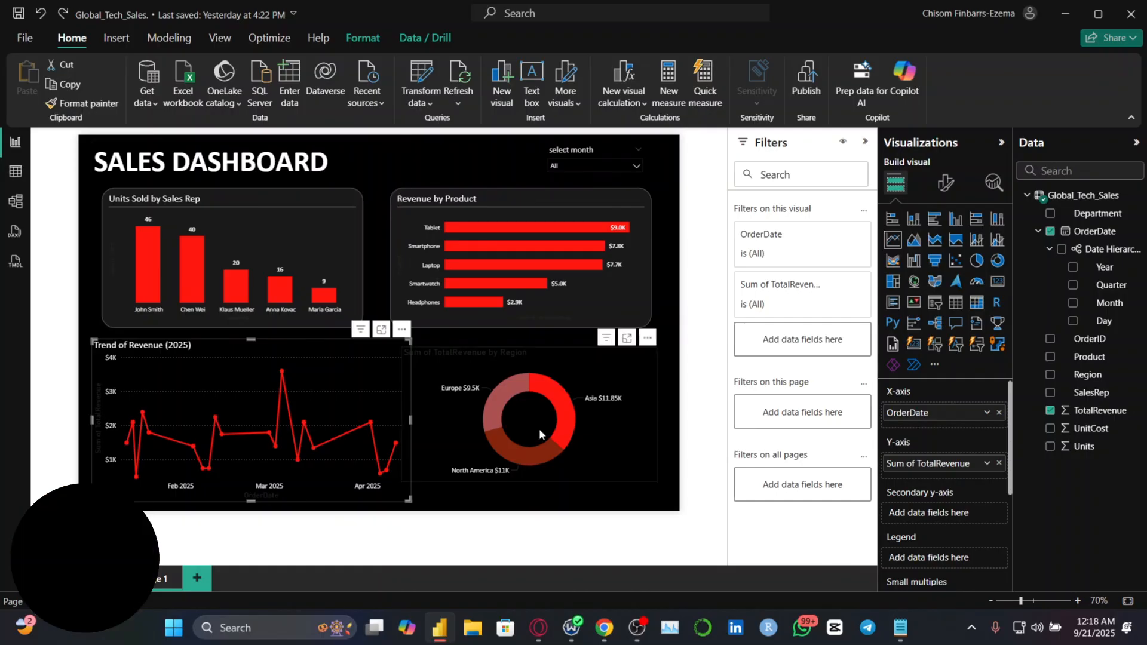
Turn on the background of the Trend of Revenue line chart and set its color to black
left_click(941, 189)
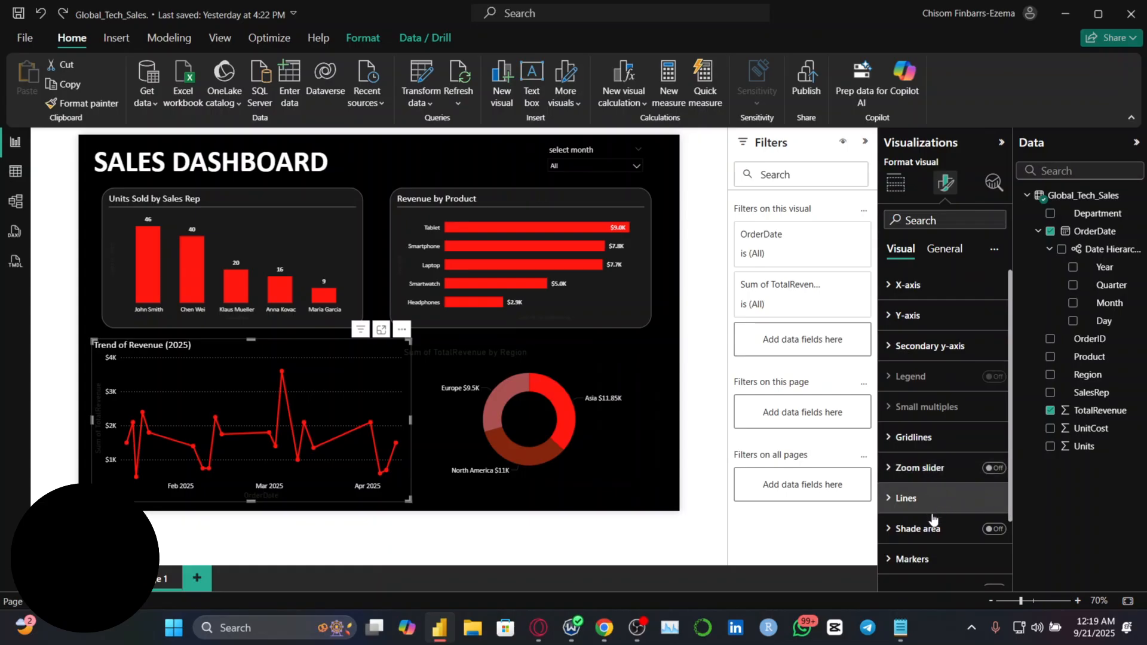
left_click(942, 251)
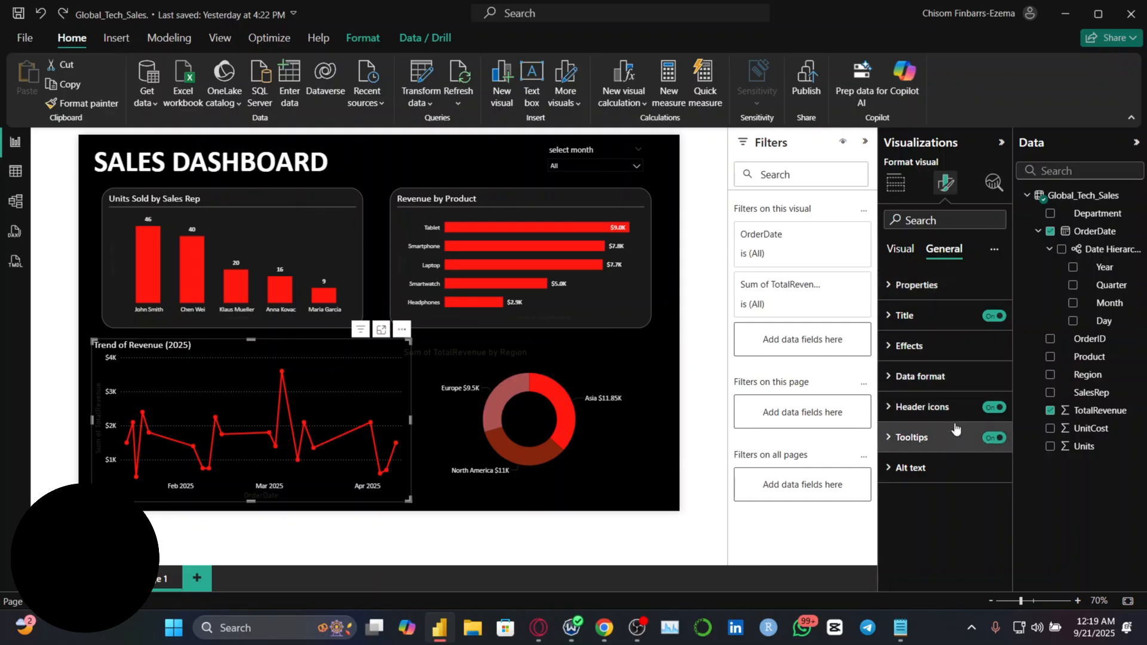
left_click(936, 345)
scroll(960, 307, "down", 3)
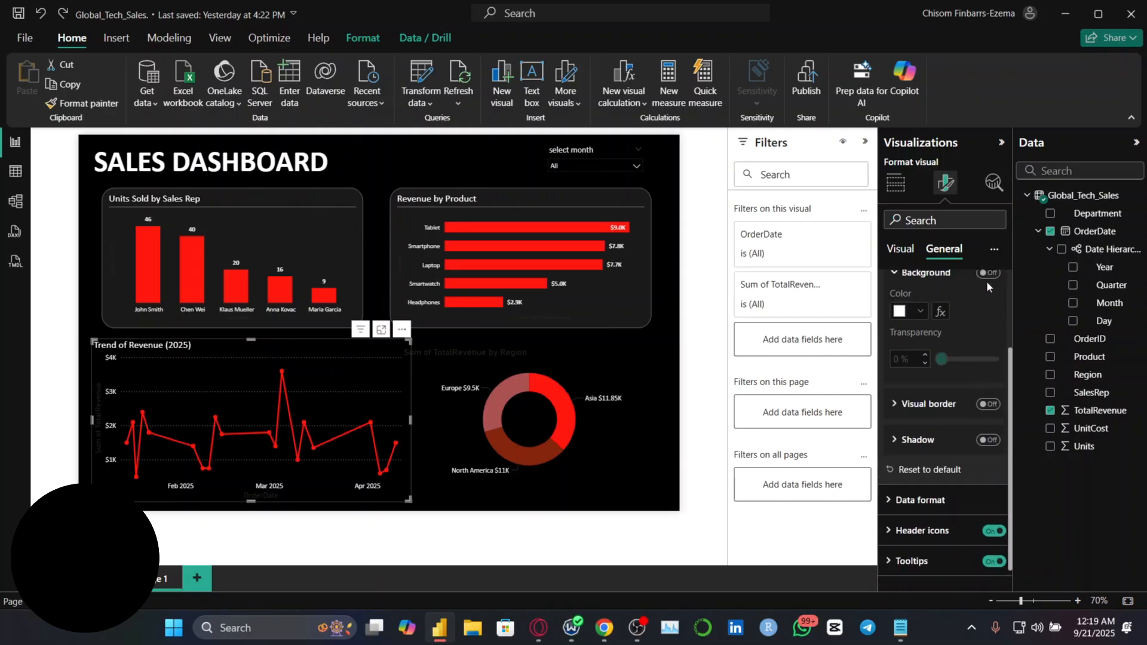
left_click(987, 281)
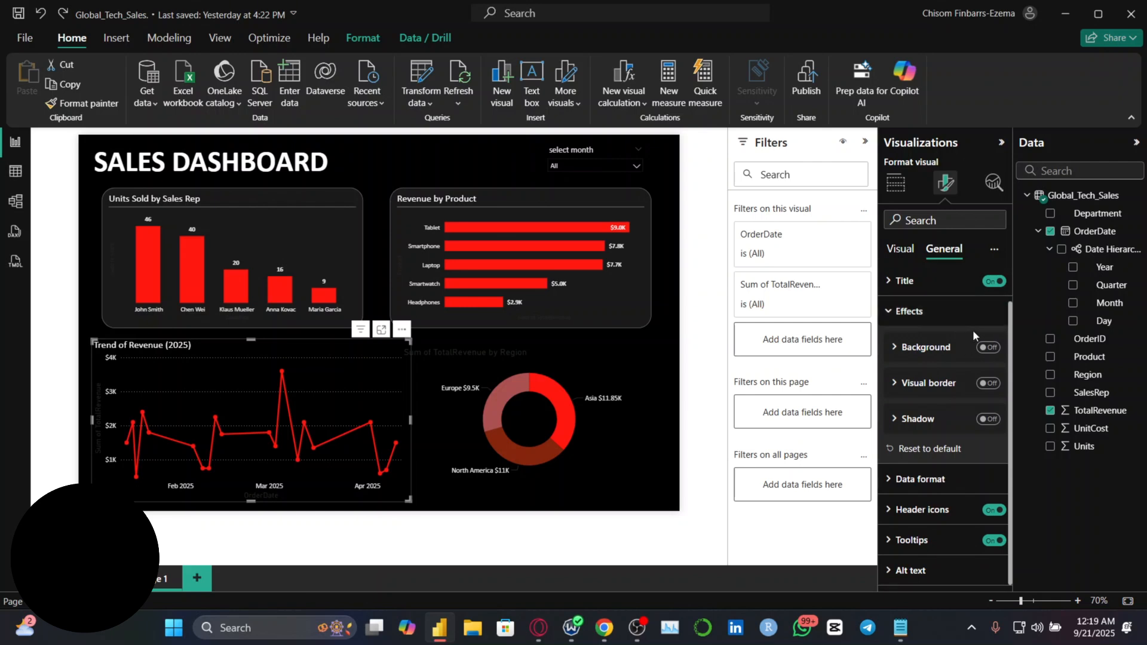
left_click(989, 349)
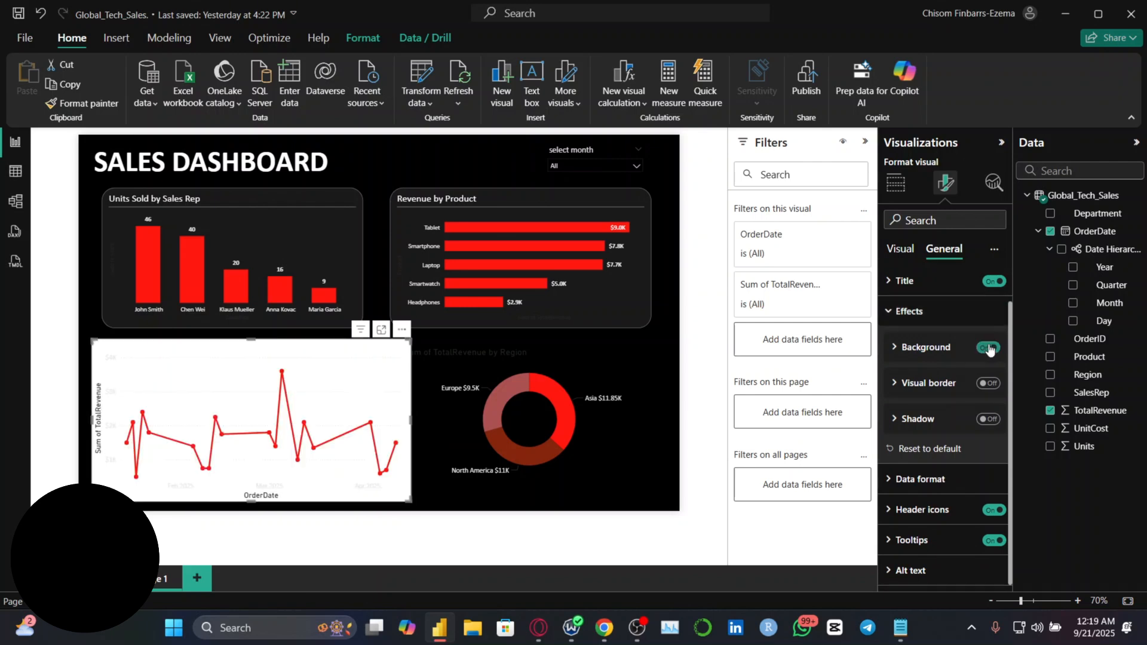
left_click(953, 349)
left_click(921, 386)
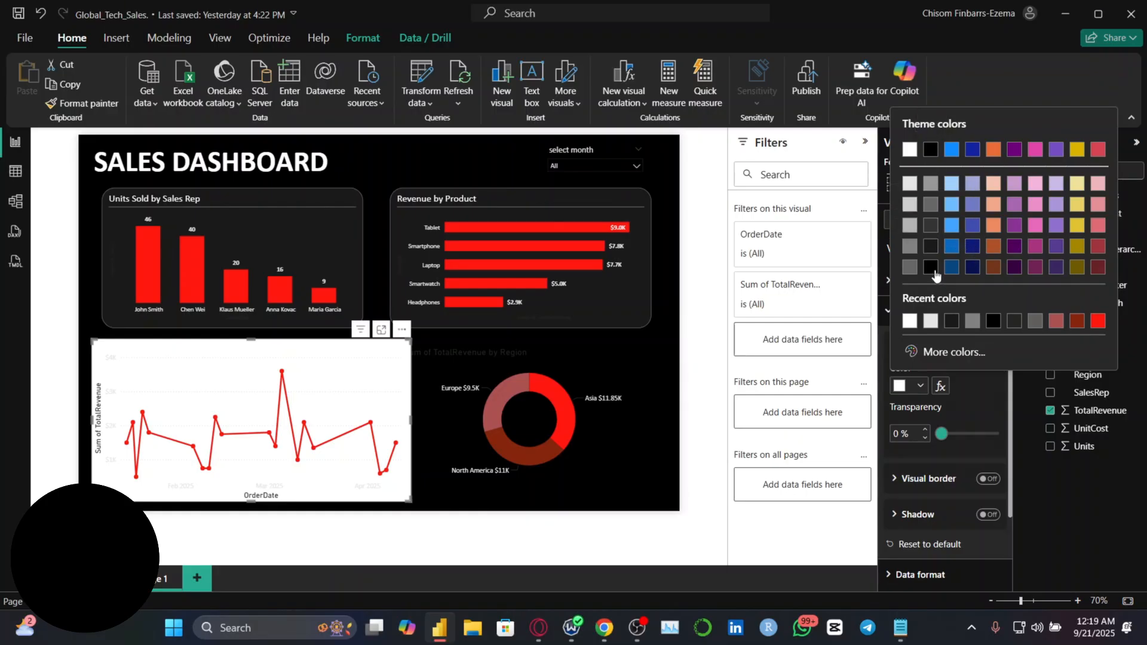
left_click(930, 149)
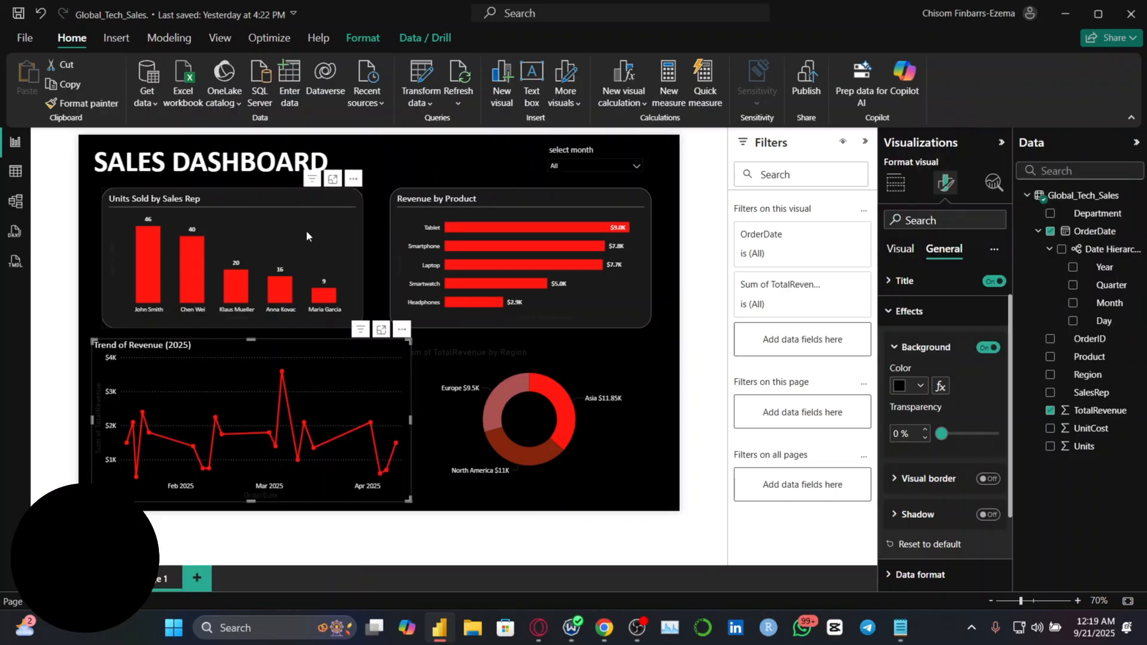
Try a dark gray background on the line chart and compare its hex code with the Units Sold by Sales Rep chart's
left_click(920, 387)
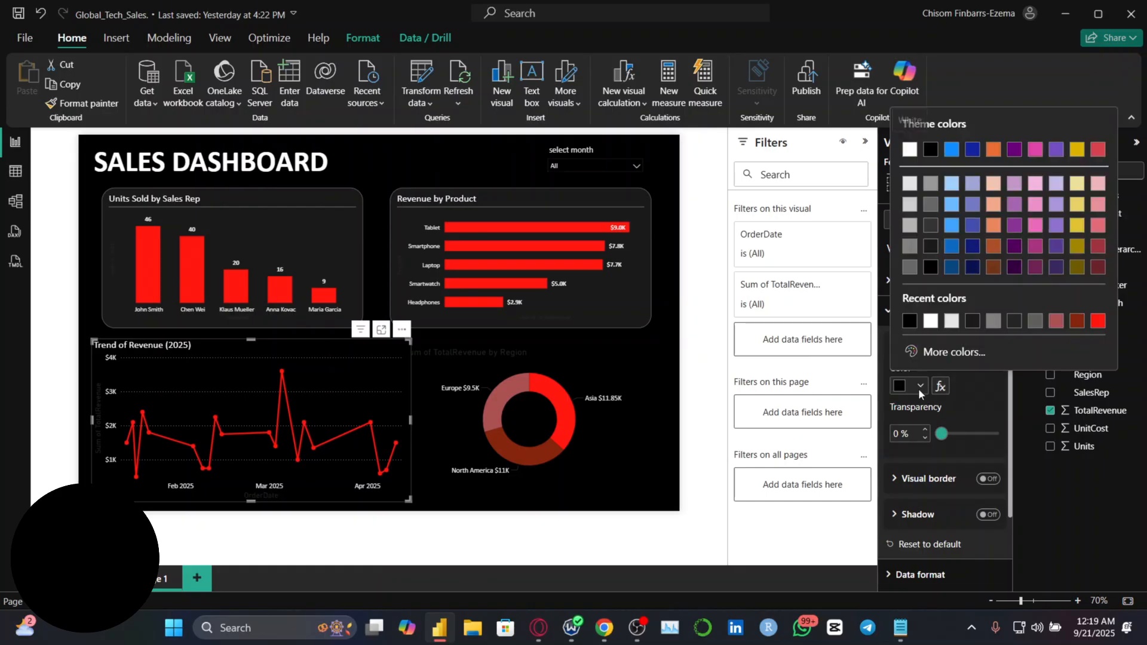
left_click(937, 255)
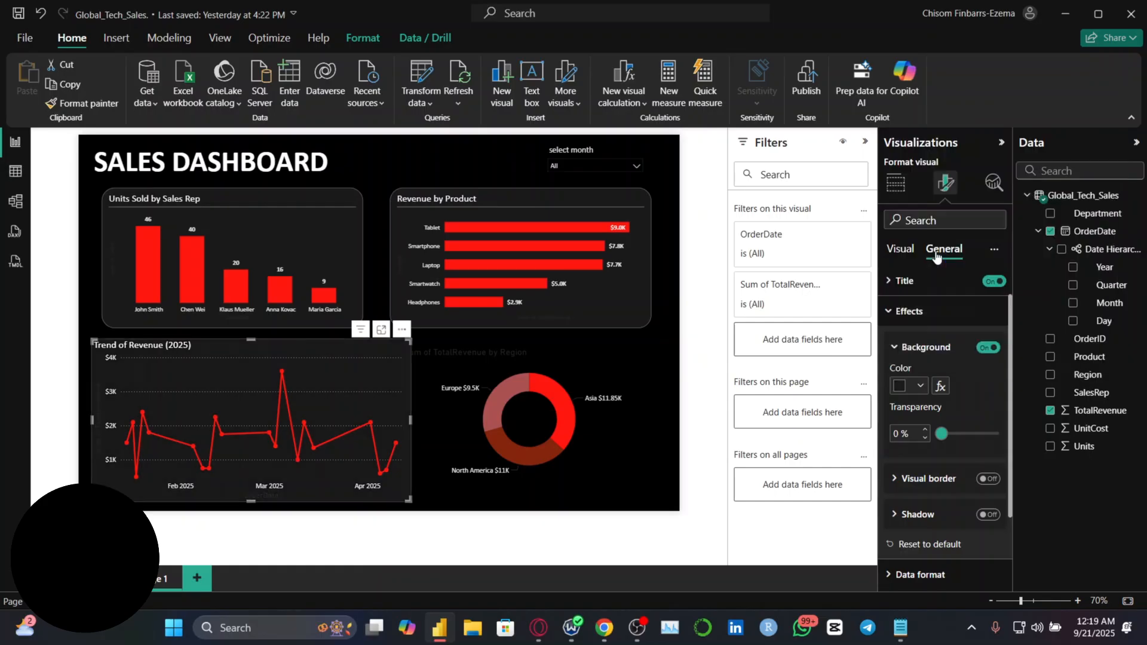
left_click(314, 233)
left_click(921, 385)
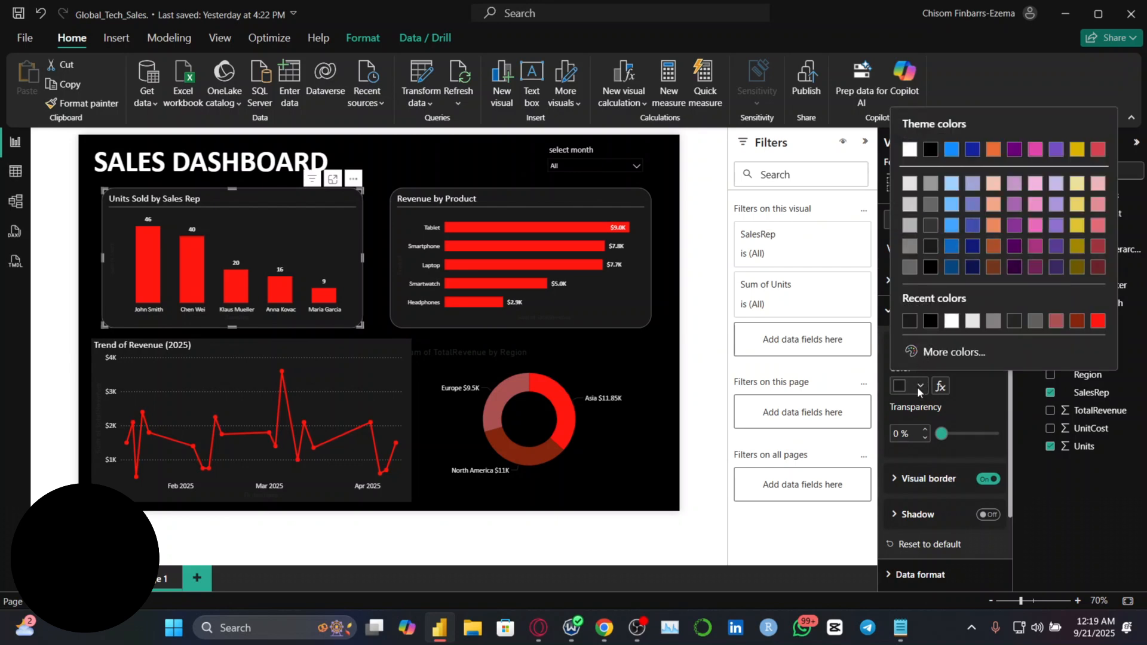
left_click(934, 353)
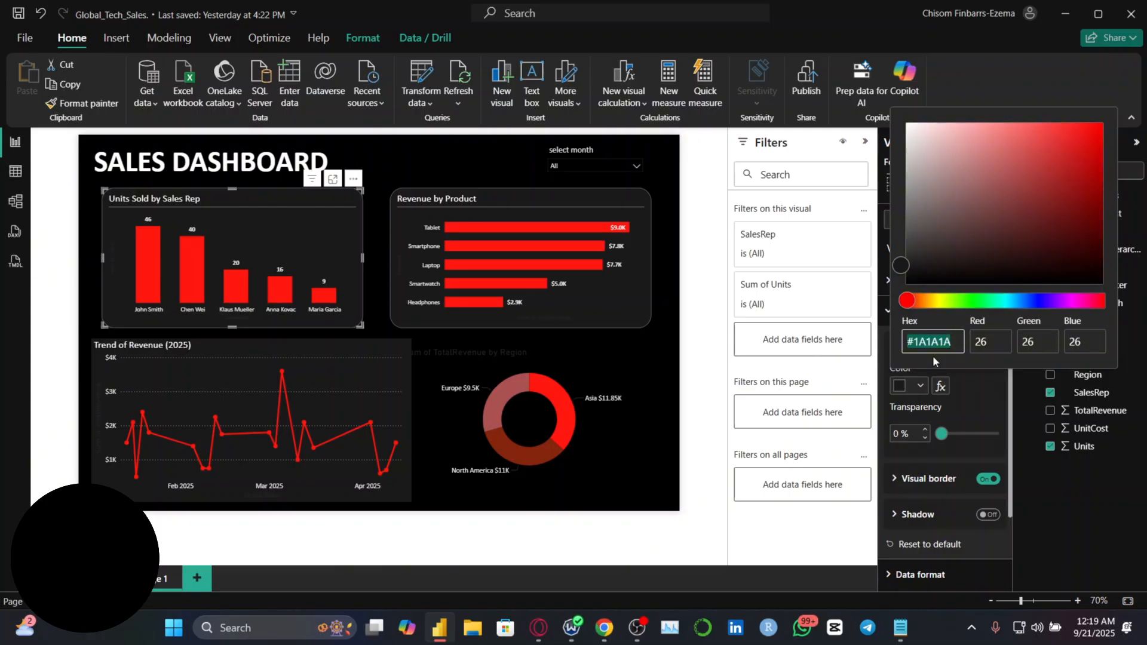
left_click(357, 365)
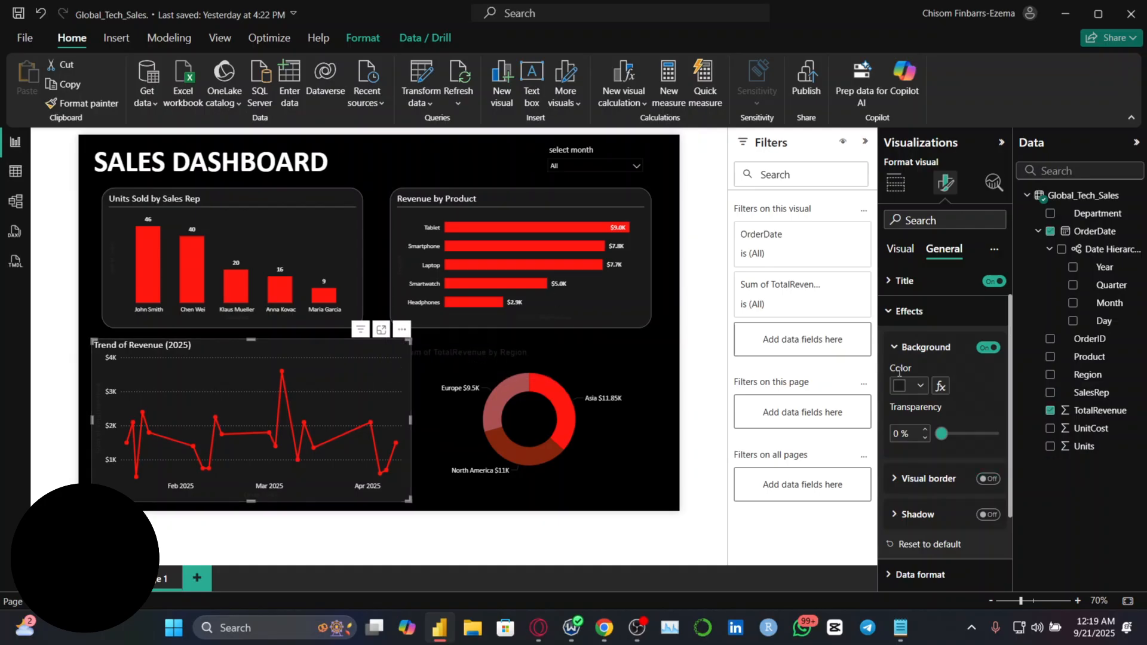
left_click(919, 386)
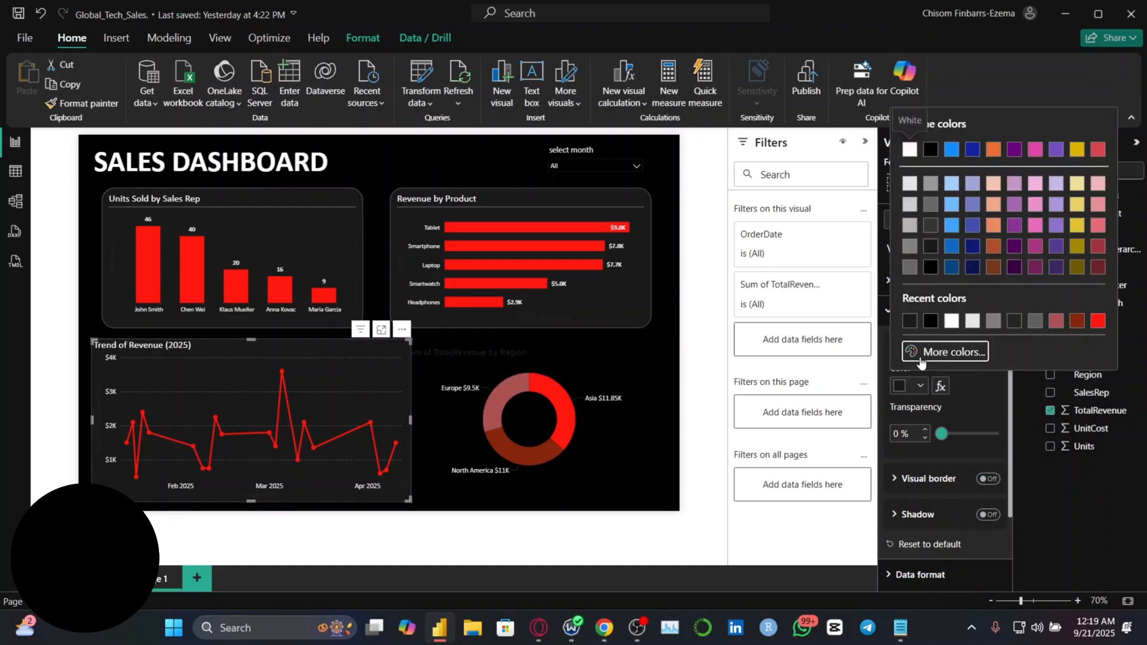
left_click(919, 356)
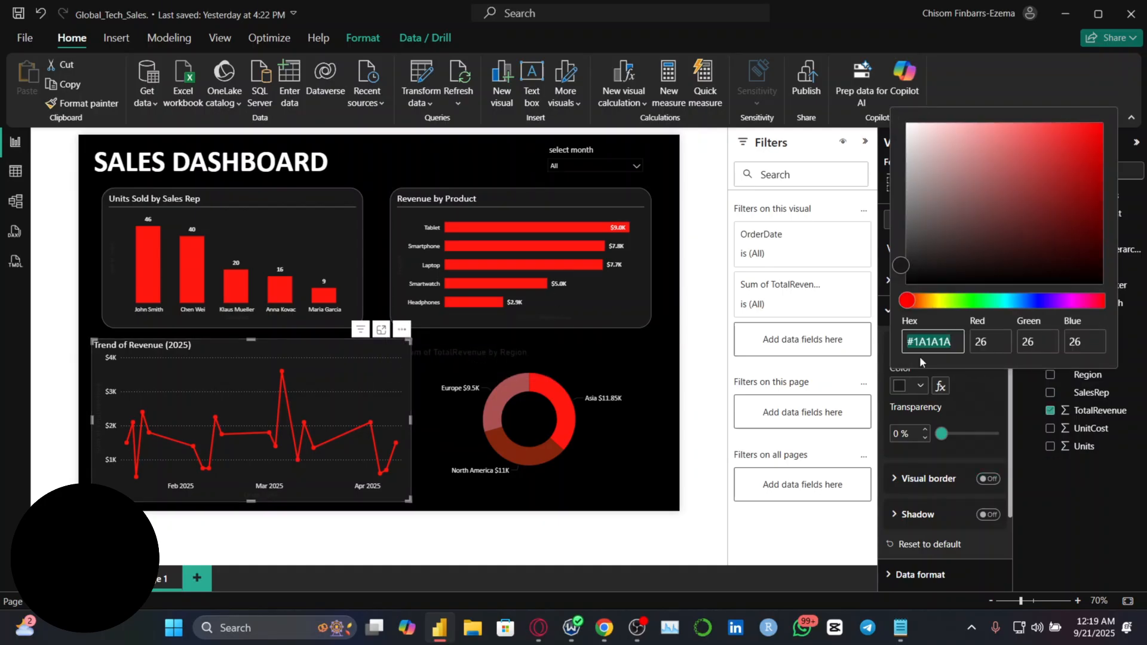
left_click(968, 404)
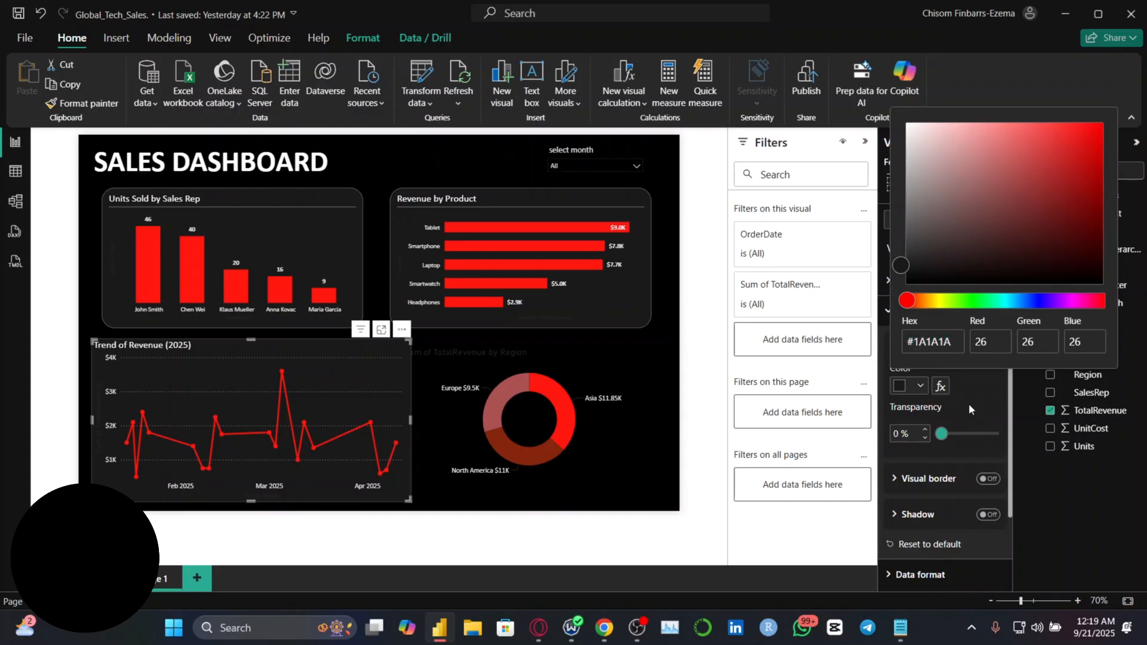
Set the line chart's background color to black and turn on its visual border in dark gray
left_click(921, 386)
left_click(933, 153)
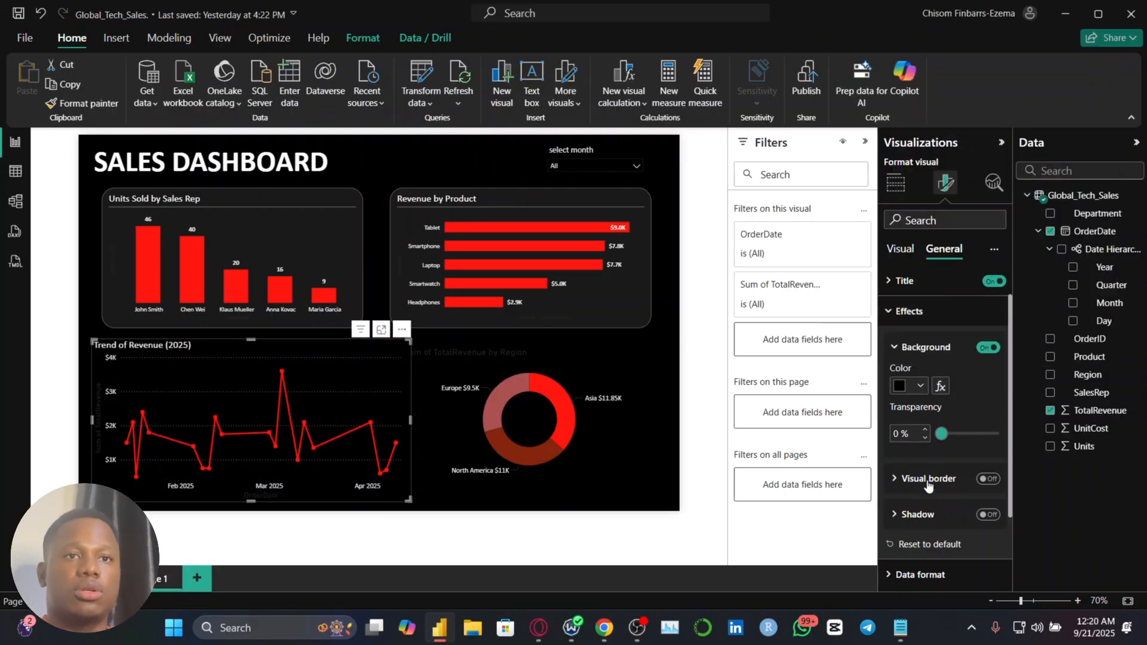
left_click(988, 478)
left_click(920, 467)
left_click(931, 308)
Turn on a solid 2 px divider under the title of the Trend of Revenue chart
left_click(900, 249)
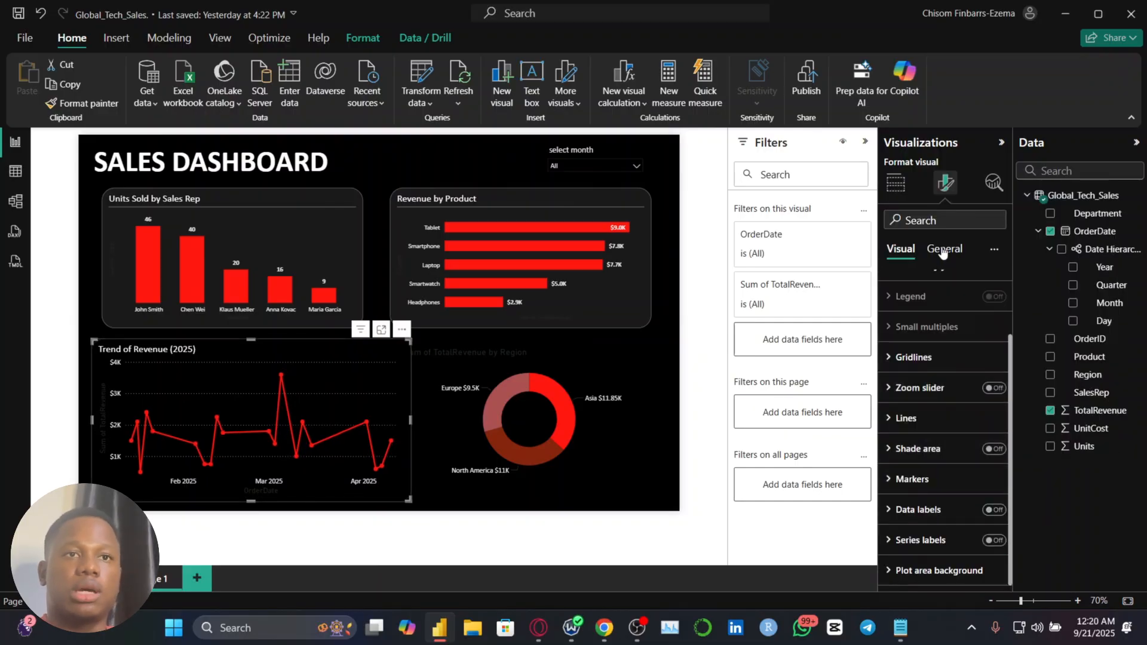
left_click(944, 249)
scroll(940, 478, "down", 4)
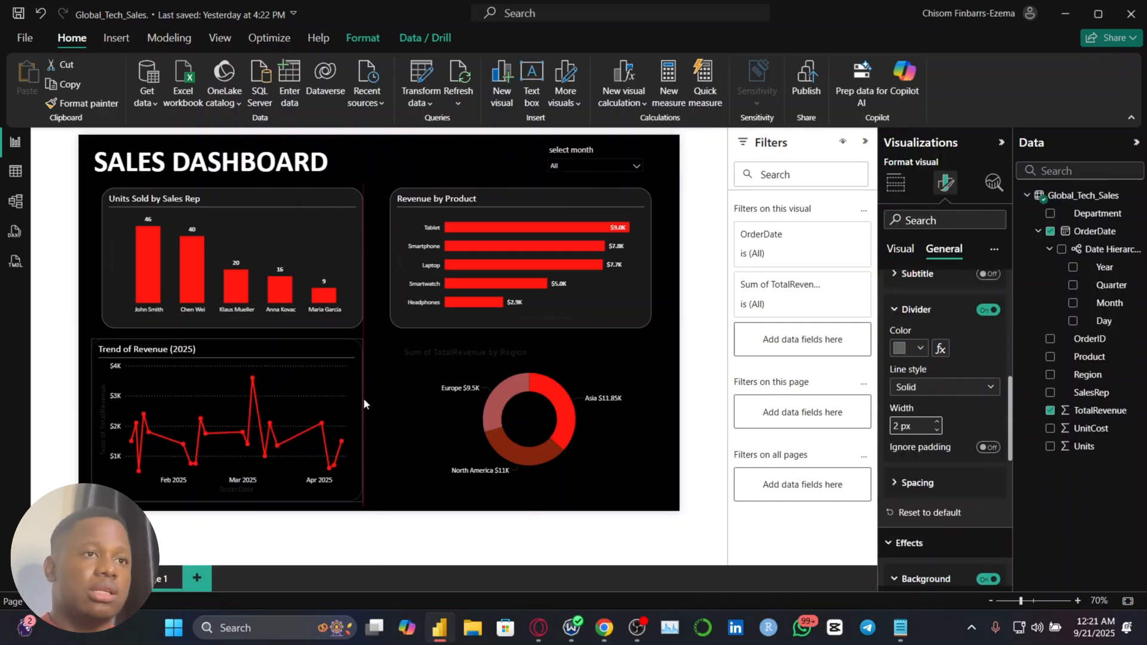
Widen the Trend of Revenue chart and align its left edge with the Units Sold by Sales Rep chart above
left_click_drag(363, 398, 449, 424)
left_click(450, 424)
left_click(348, 393)
scroll(944, 418, "down", 5)
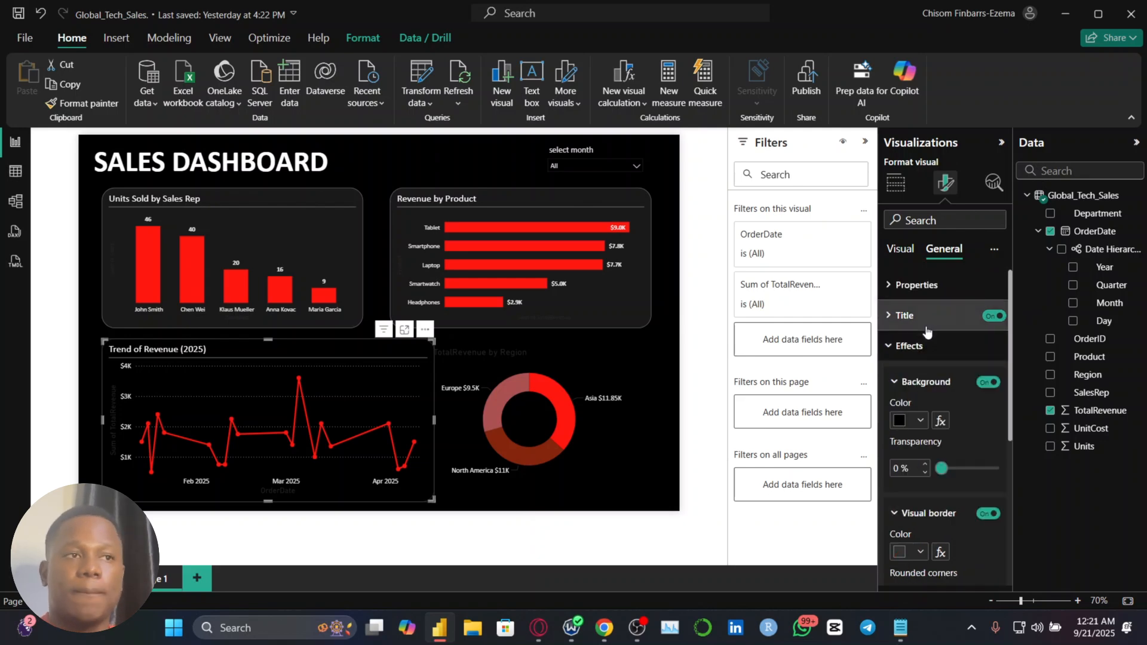
left_click(107, 403)
Change the title text of the donut chart to "Revenue by Region"
left_click(591, 418)
left_click(945, 182)
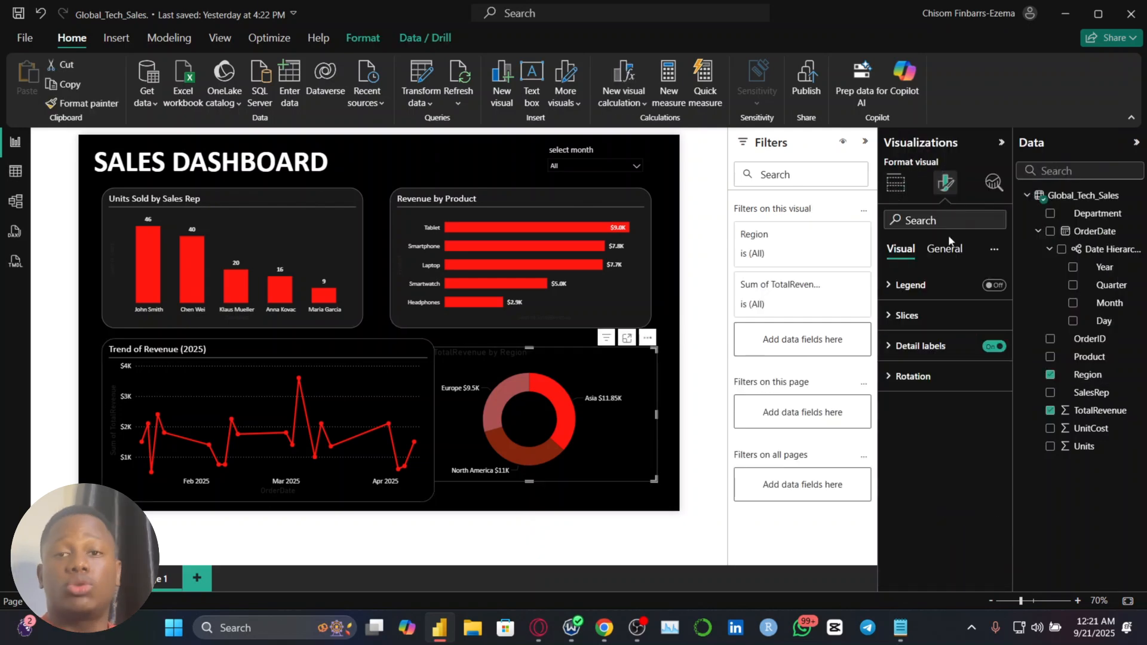
left_click(944, 249)
triple_click(938, 389)
type("Revenue by Region")
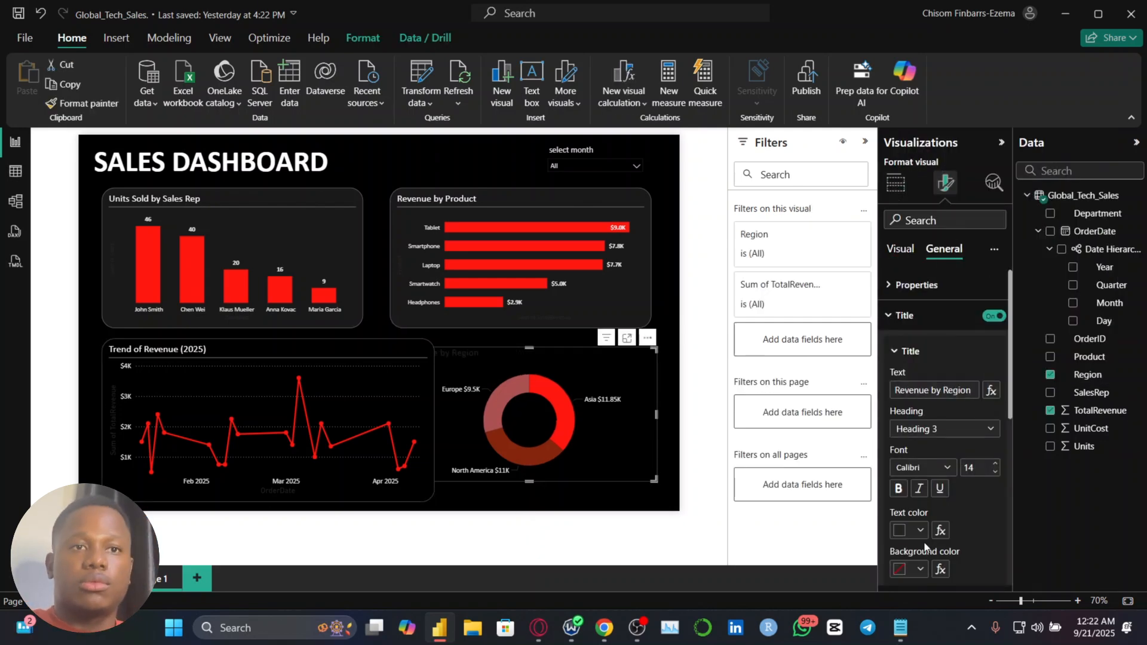
Set the Revenue by Region title to white and give the donut chart a visual border with 25 px rounded corners
scroll(942, 457, "down", 10)
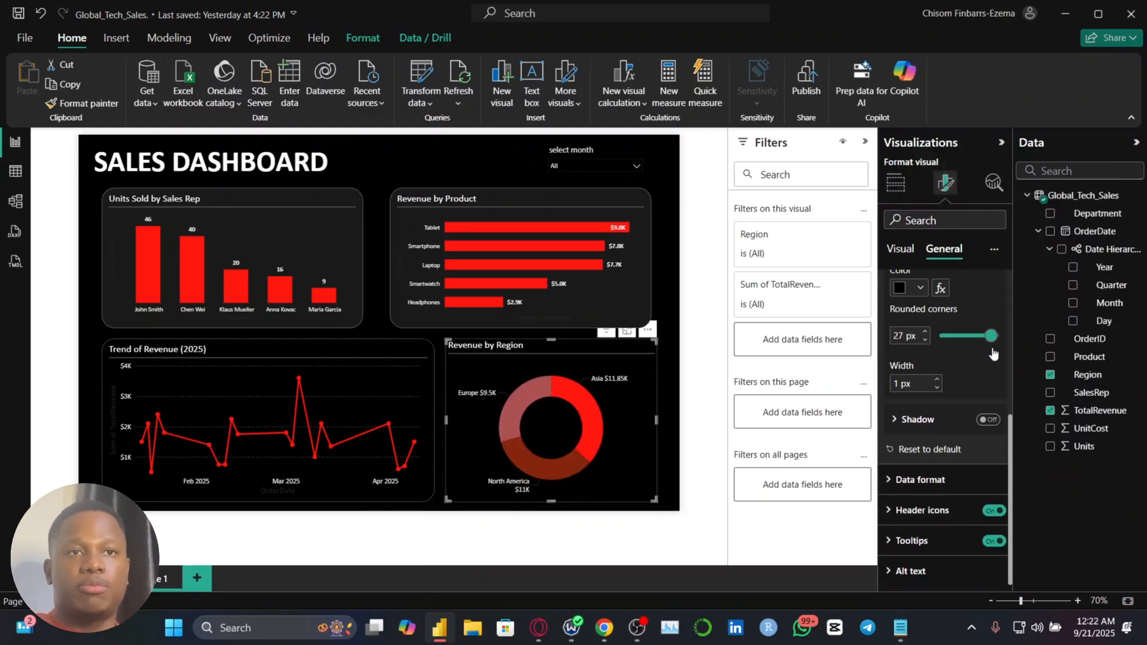
left_click(934, 302)
left_click(909, 345)
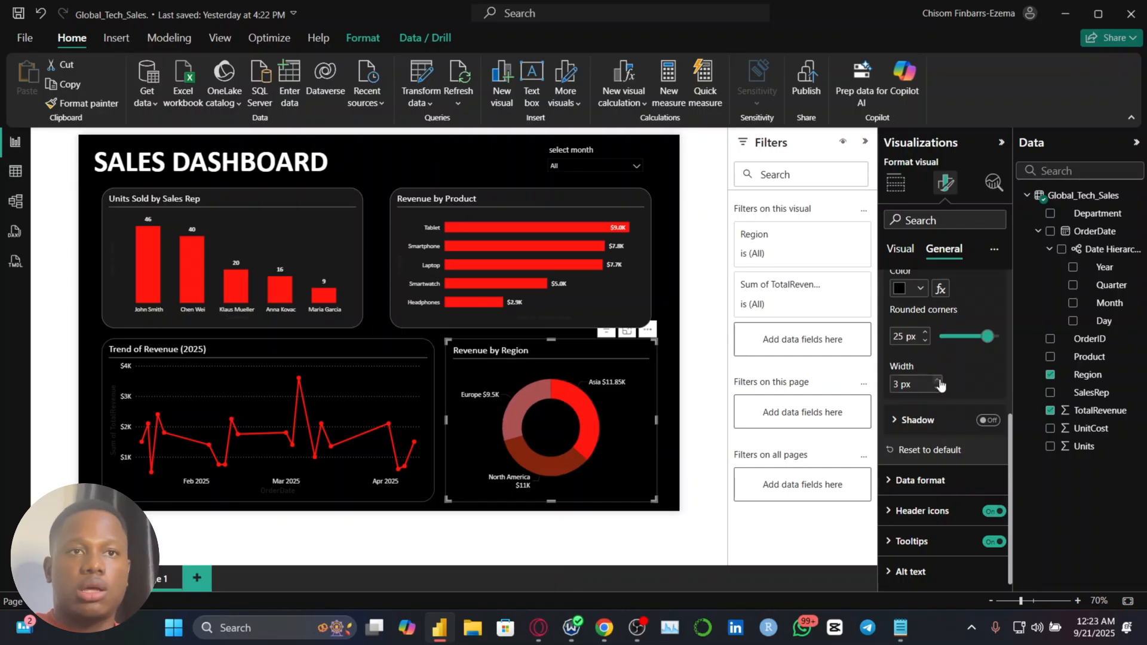
scroll(942, 454, "up", 1)
left_click(669, 389)
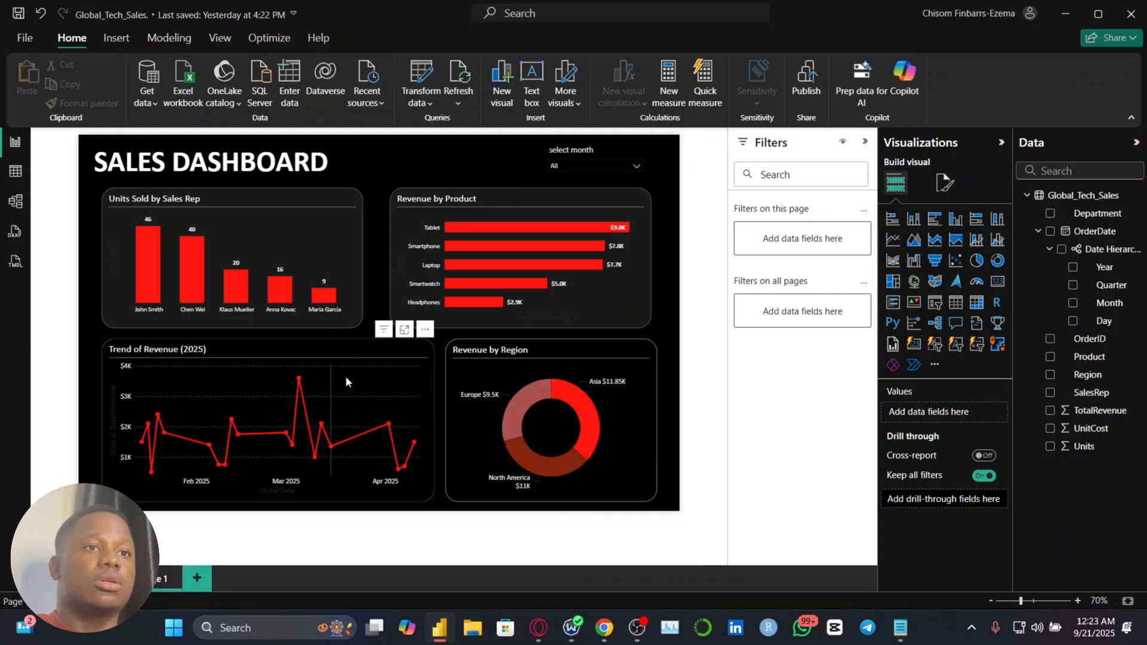
Inspect the chart borders up close and check the background and visual border settings of the Revenue by Product chart
scroll(345, 375, "up", 4)
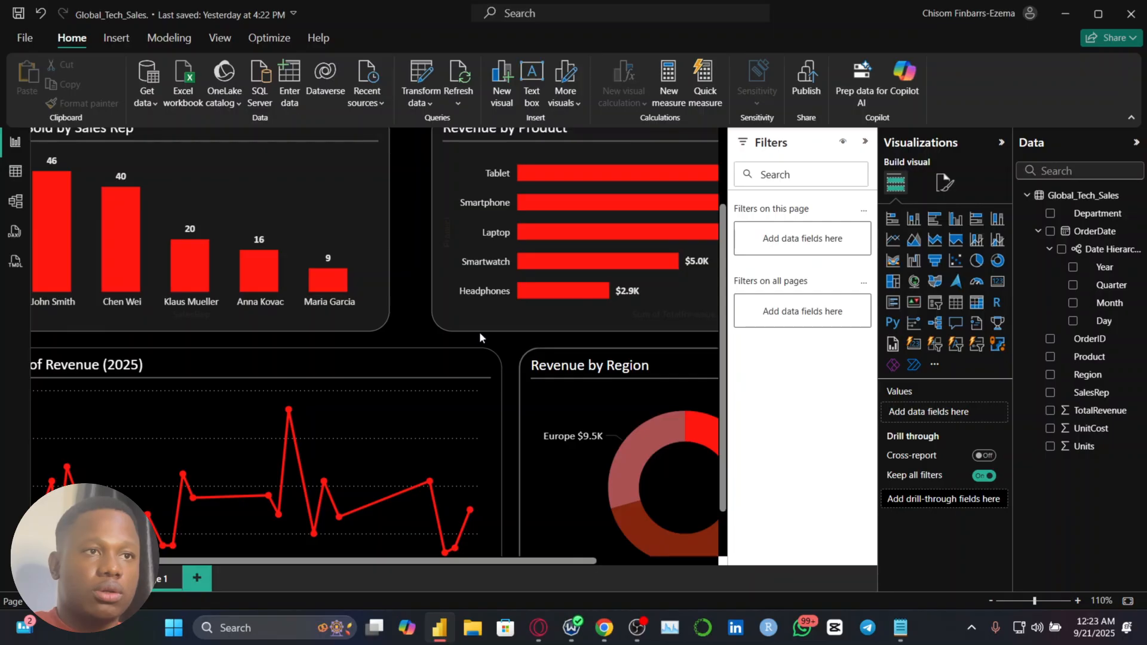
left_click(461, 324)
scroll(461, 324, "down", 1)
scroll(461, 325, "down", 4)
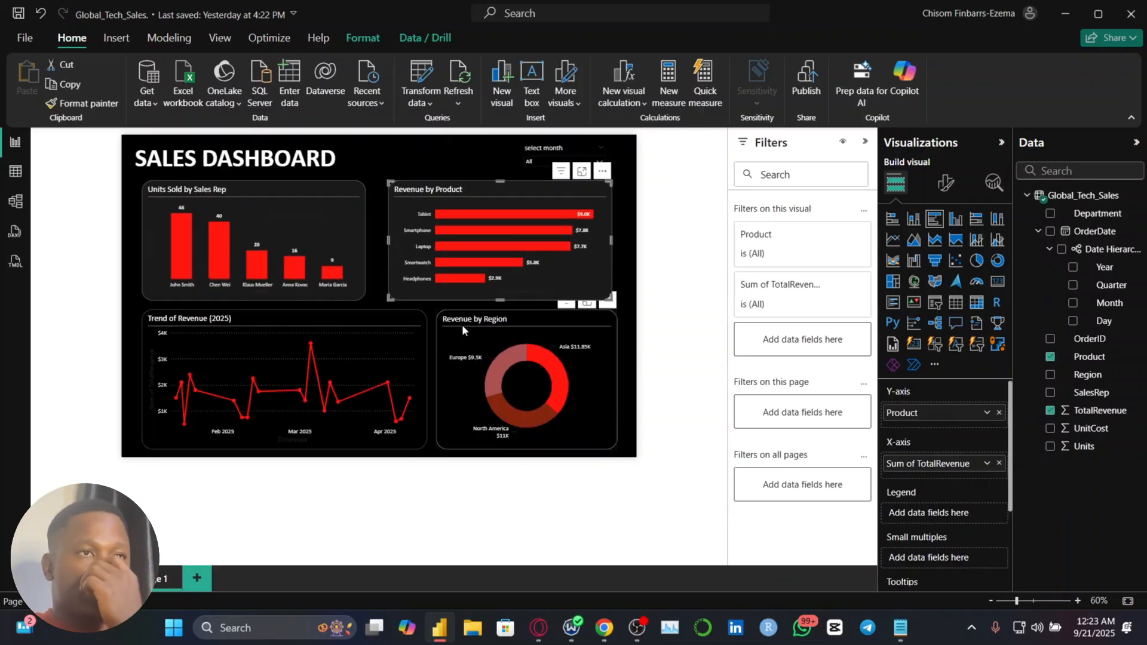
left_click(944, 184)
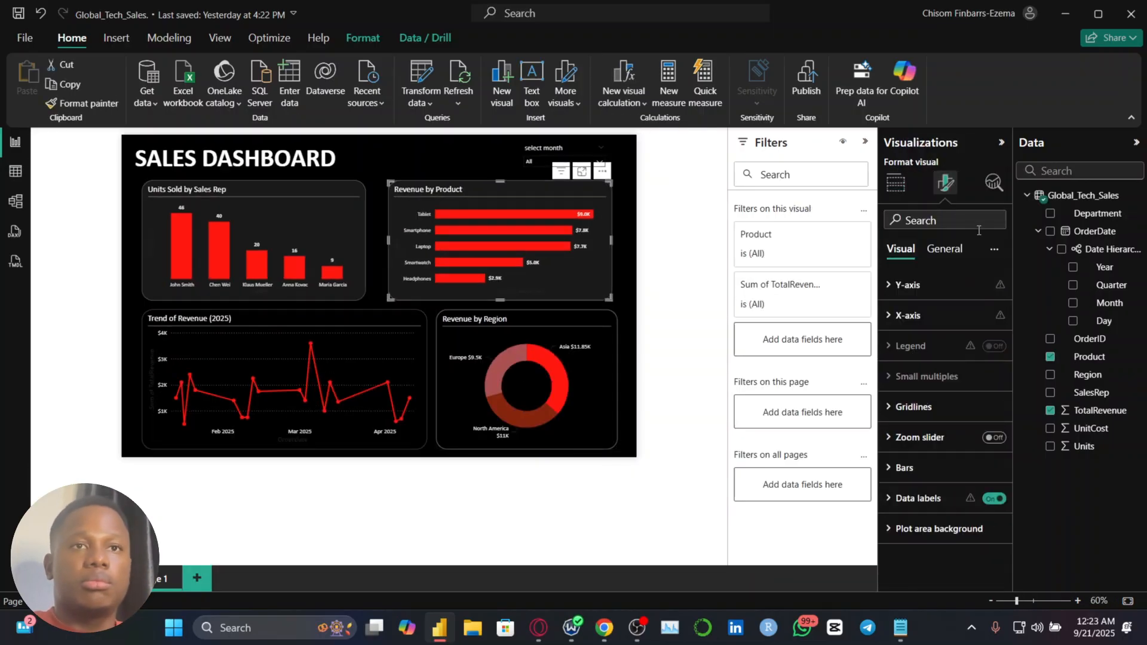
left_click(958, 254)
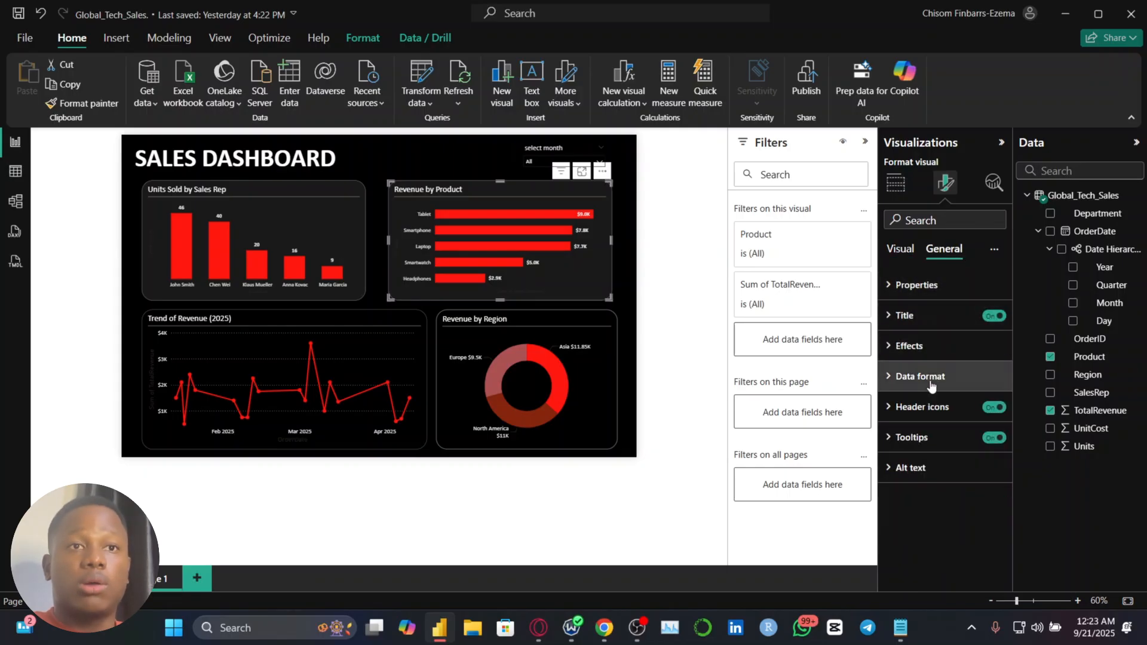
left_click(935, 346)
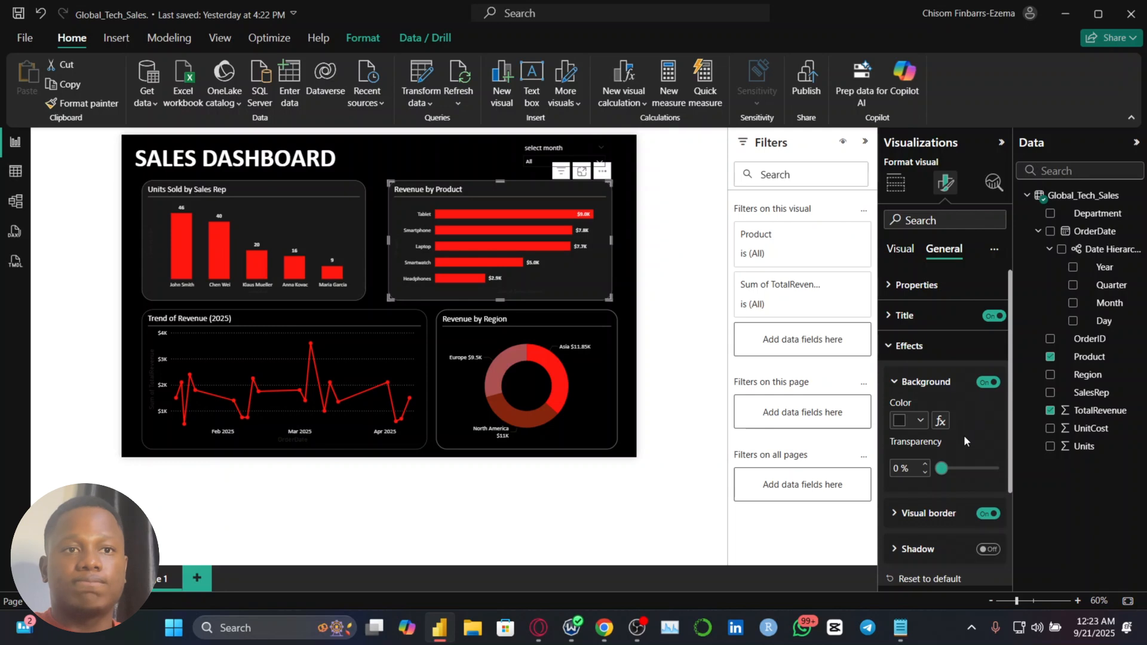
left_click(954, 513)
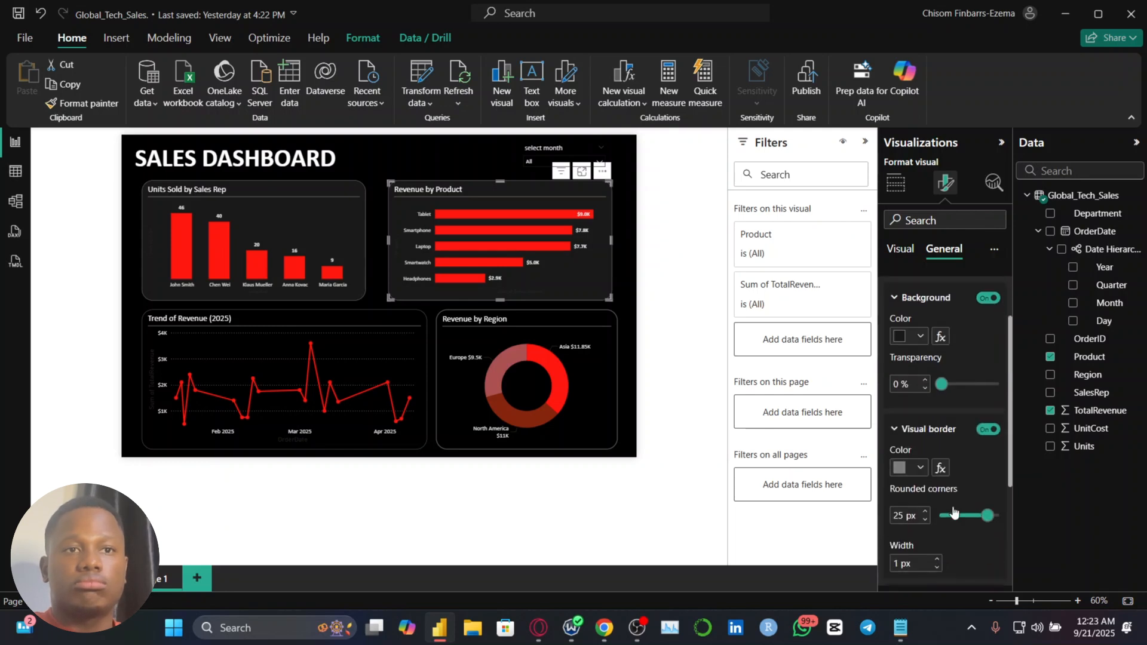
Set the visual border width of the Revenue by Region donut chart to 1 px
left_click(421, 417)
left_click(600, 436)
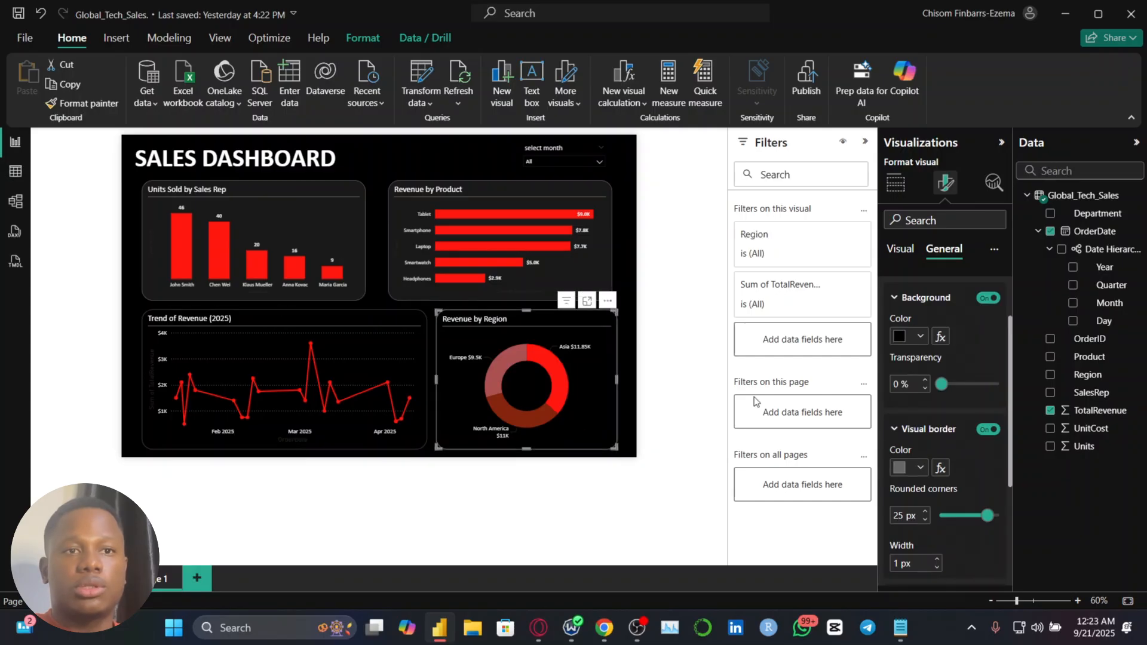
left_click(938, 568)
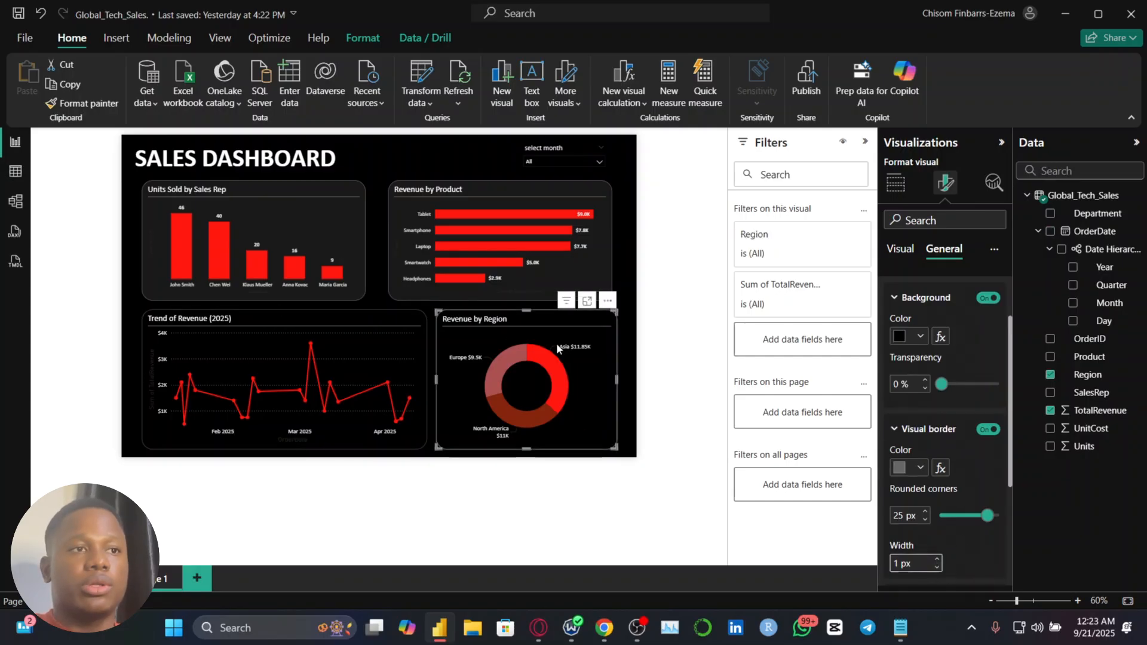
Compare the chart borders, adjust the Trend of Revenue chart's border width, and set the Revenue by Region donut's border width to 2 px
left_click(354, 285)
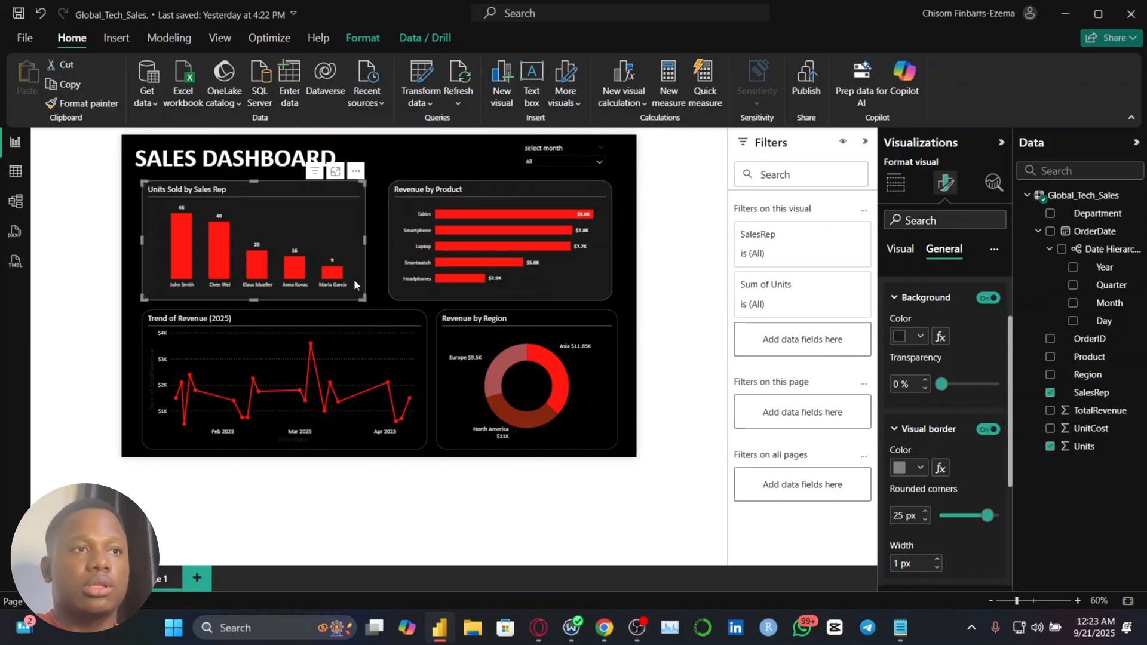
left_click(547, 382)
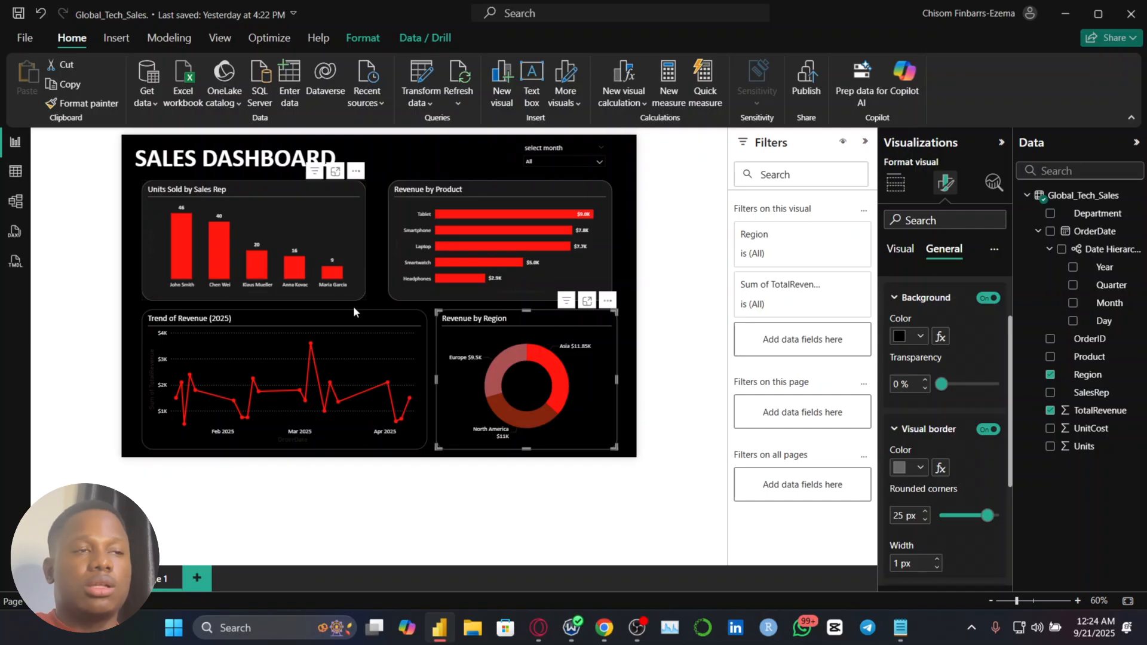
mouse_move(364, 350)
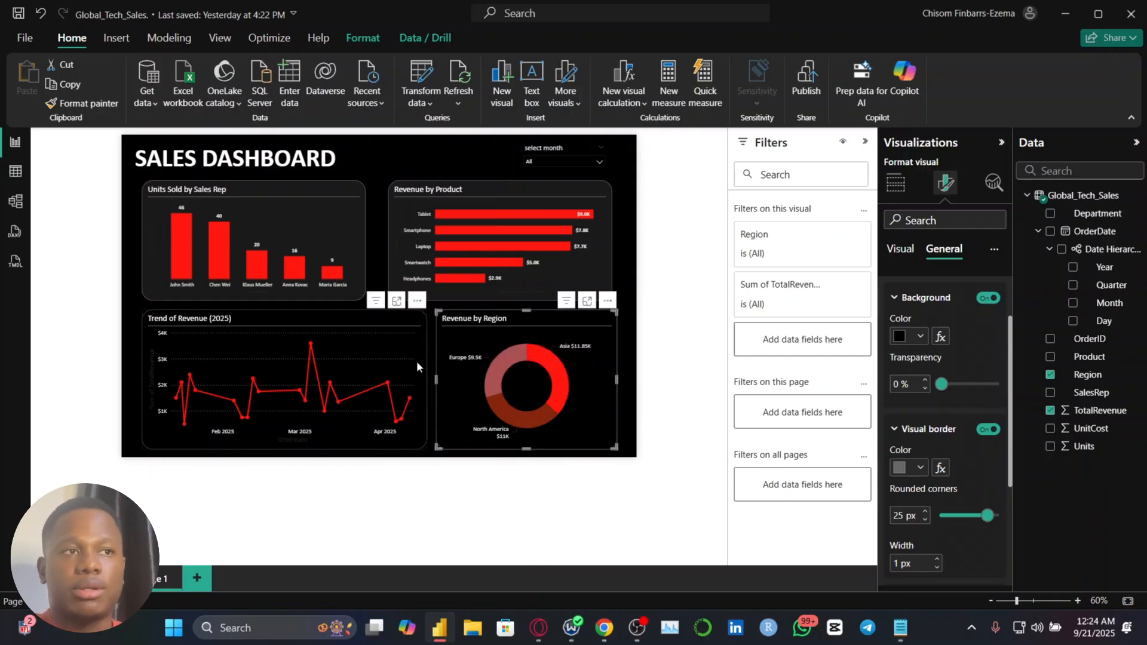
left_click(415, 361)
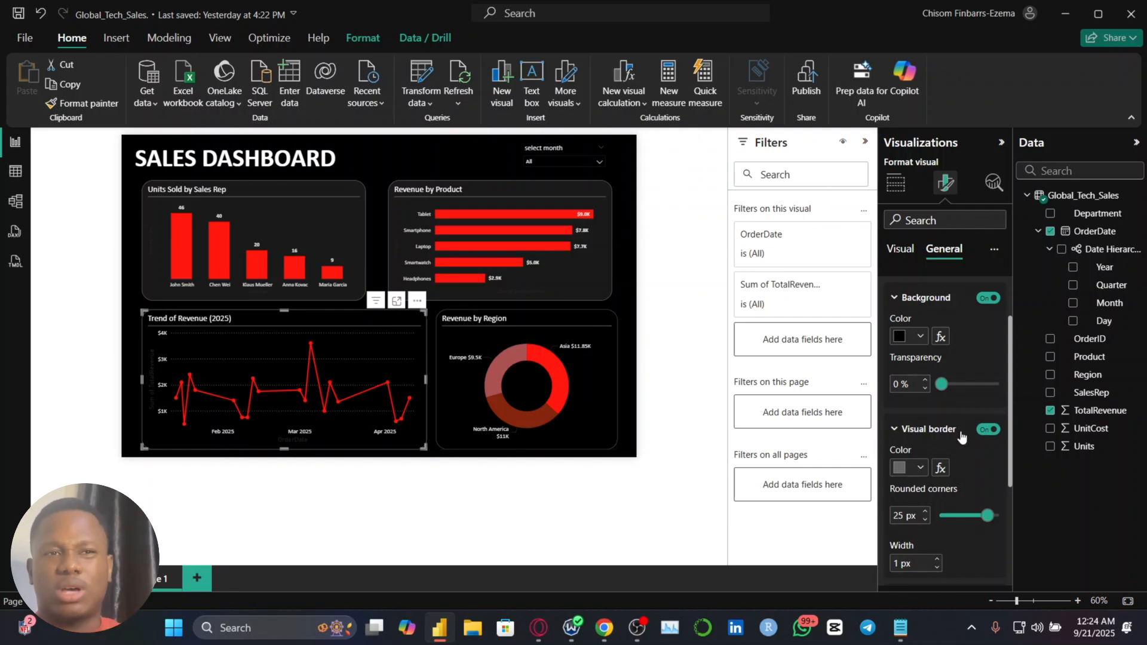
left_click(936, 567)
left_click(604, 393)
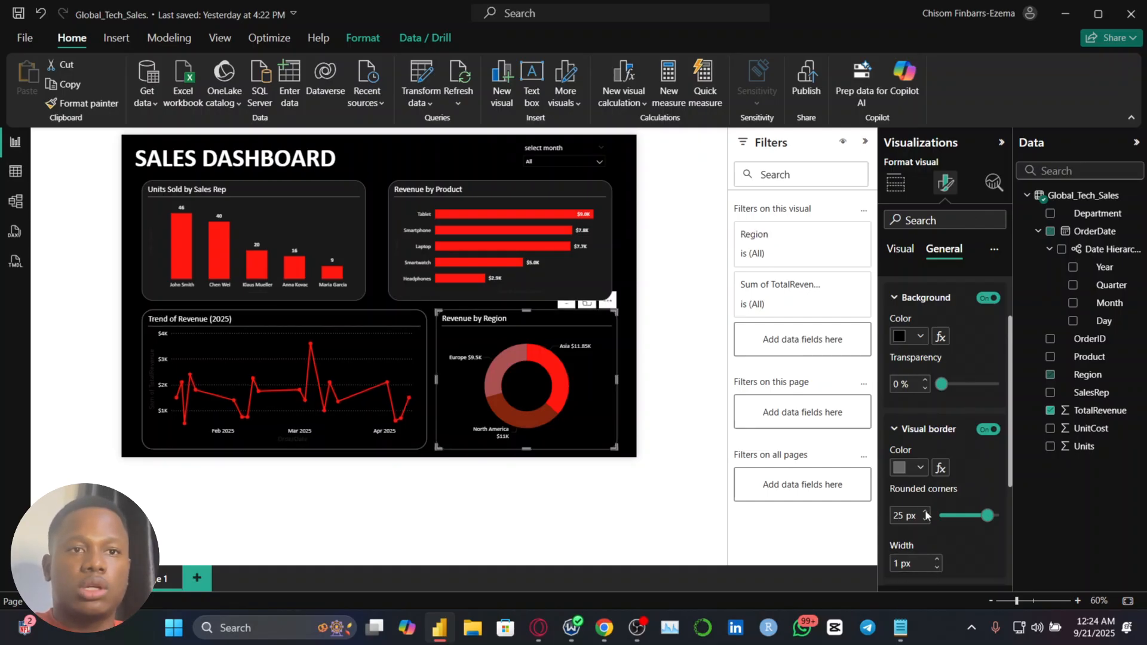
left_click(937, 560)
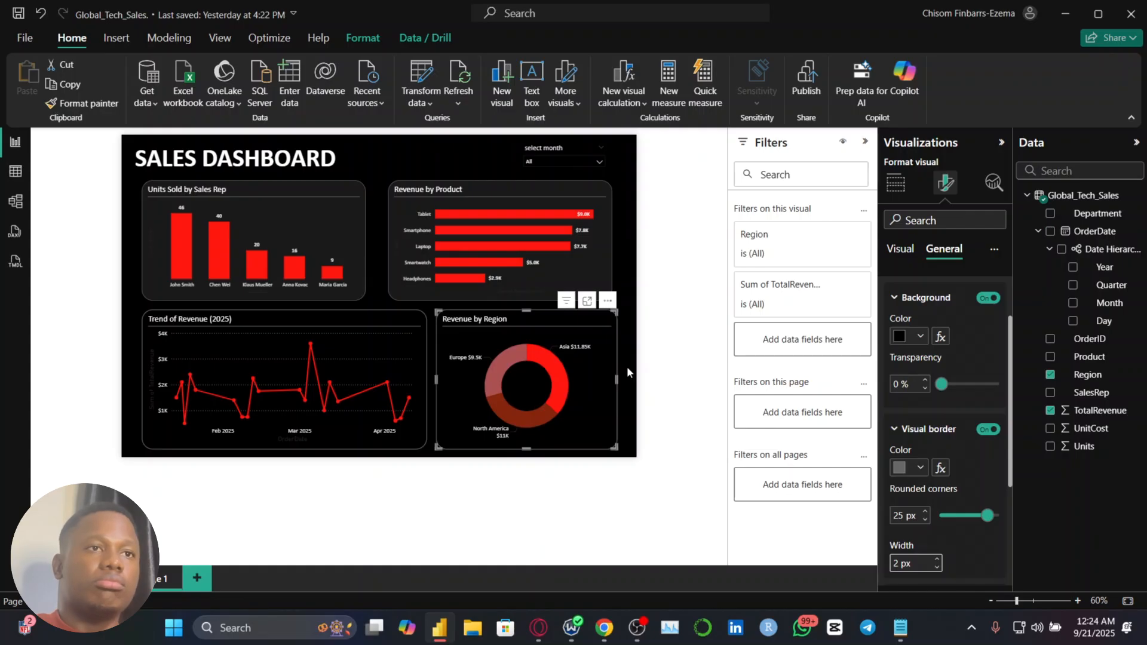
left_click(627, 368)
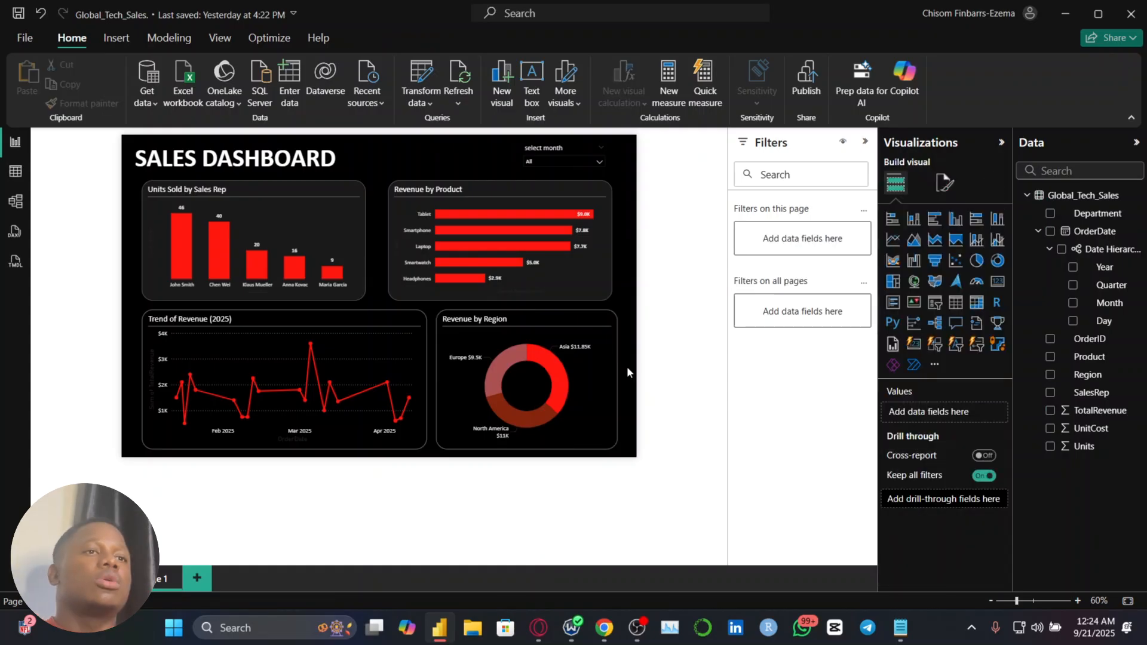
Examine the overall dashboard layout, chart borders and spacing at different zoom levels
scroll(295, 259, "up", 1)
scroll(295, 259, "down", 2)
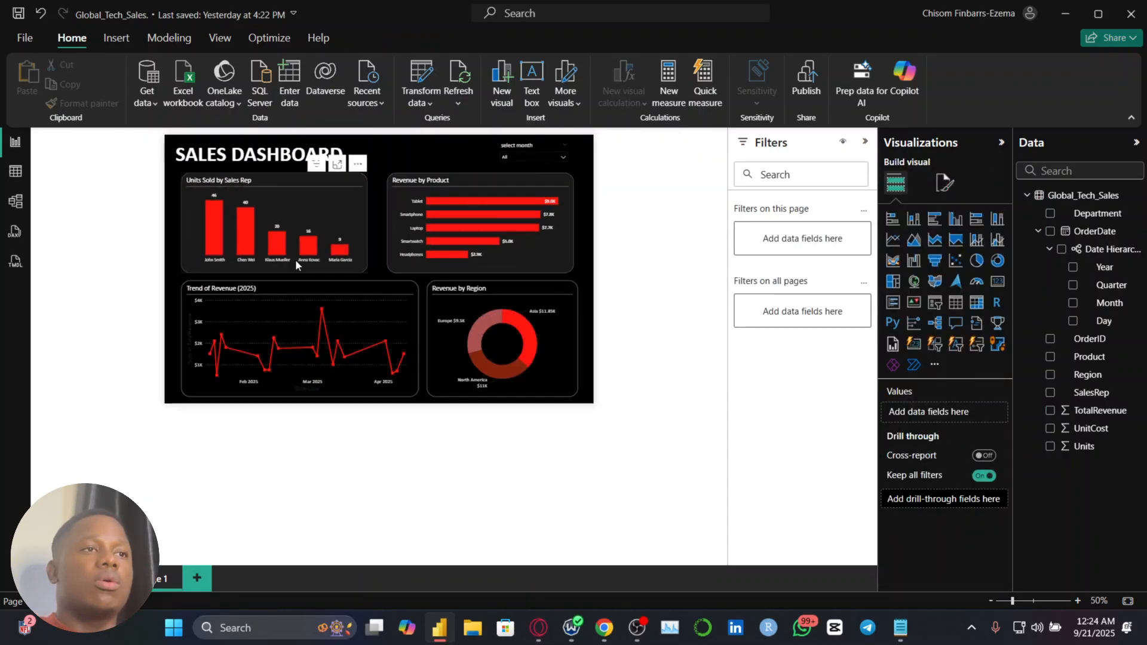
scroll(295, 259, "up", 3)
scroll(295, 259, "down", 2)
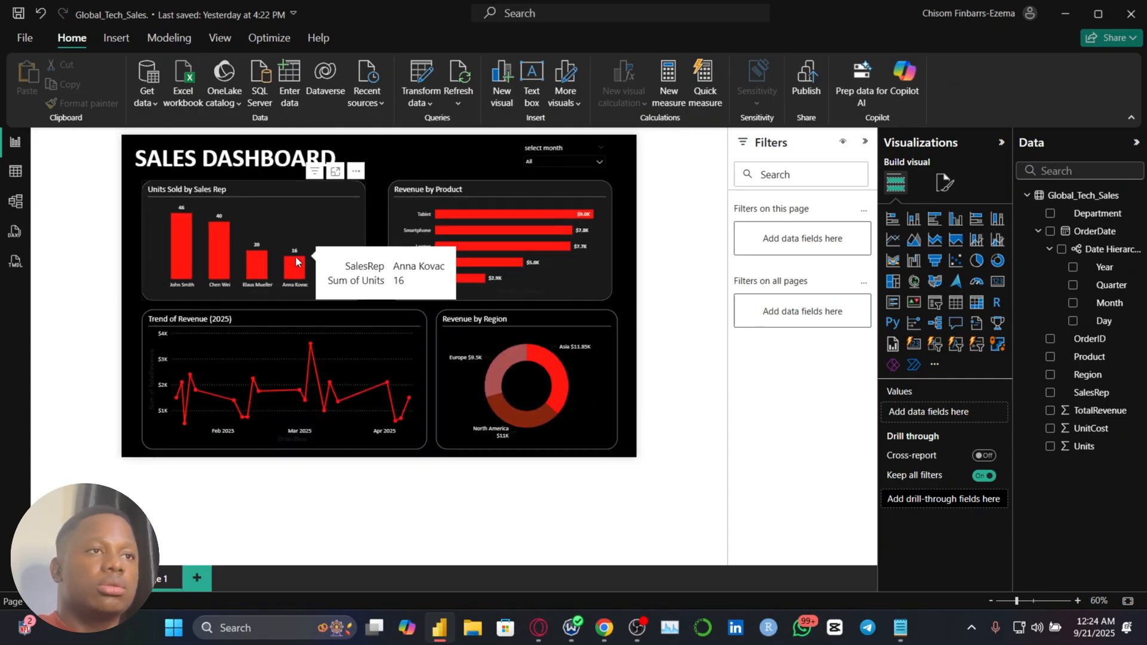
scroll(296, 256, "up", 2)
scroll(295, 256, "down", 2)
scroll(296, 256, "up", 2)
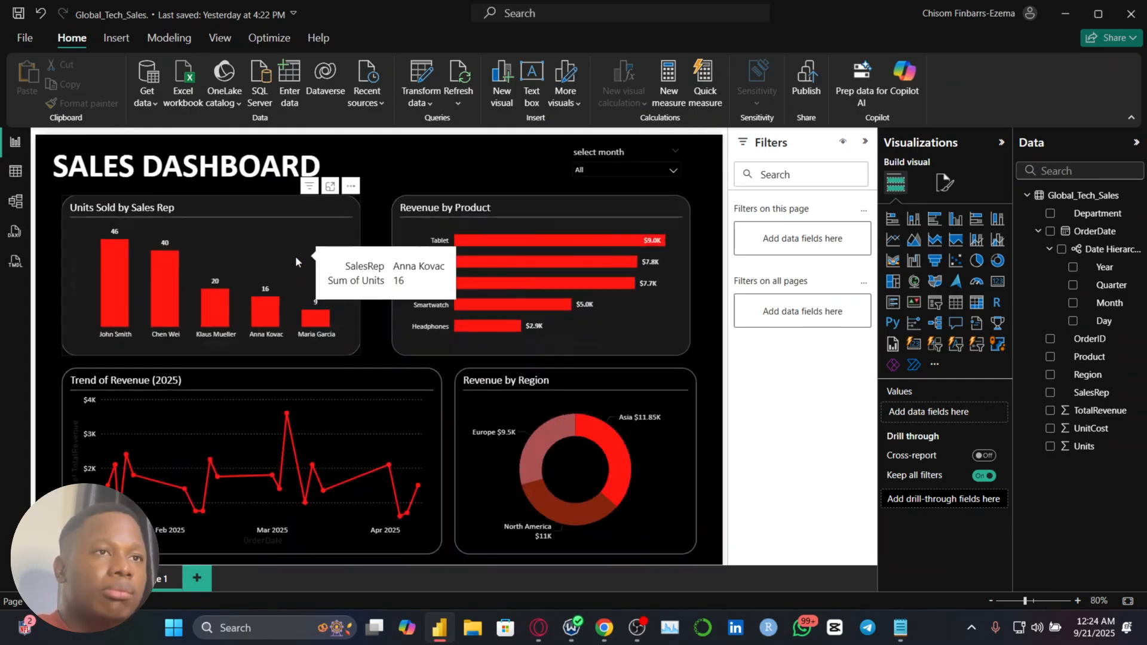
scroll(295, 256, "up", 1)
scroll(295, 255, "down", 2)
left_click(295, 256)
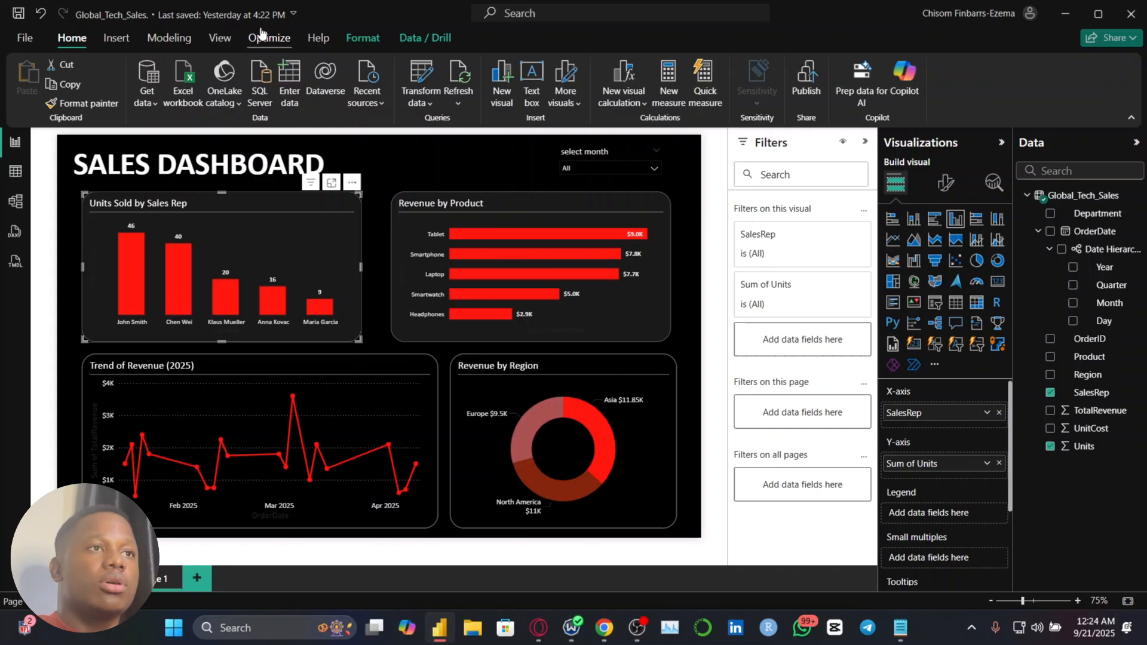
Insert a line shape and shrink it to a small spacer fitting between the page's left edge and the SALES DASHBOARD title
left_click(123, 43)
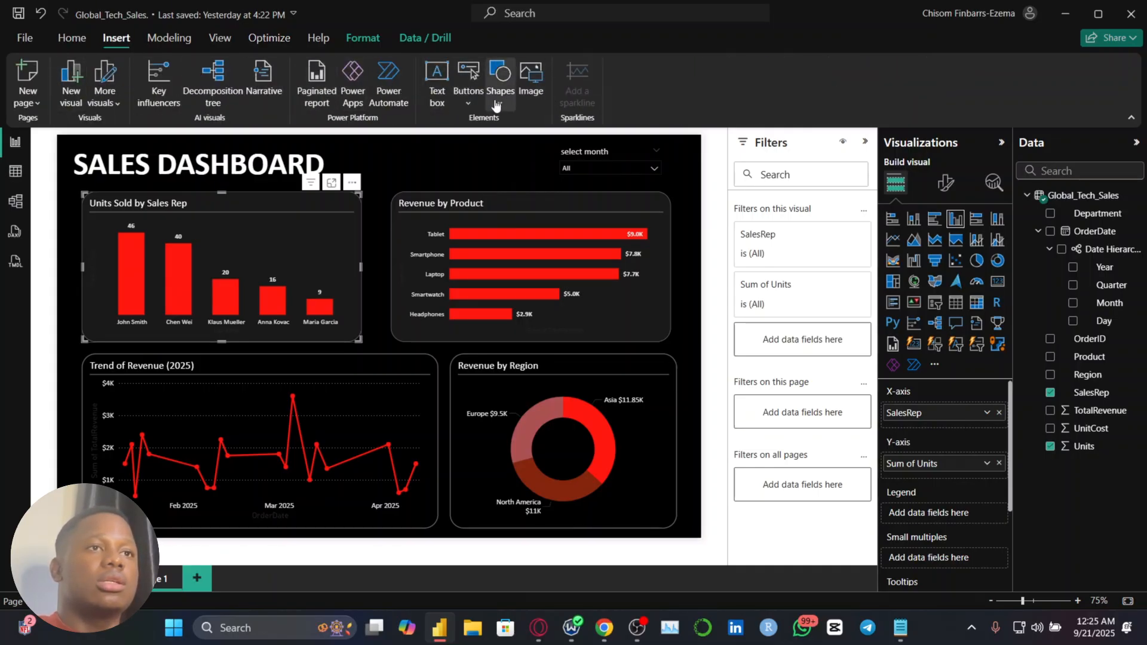
left_click(495, 104)
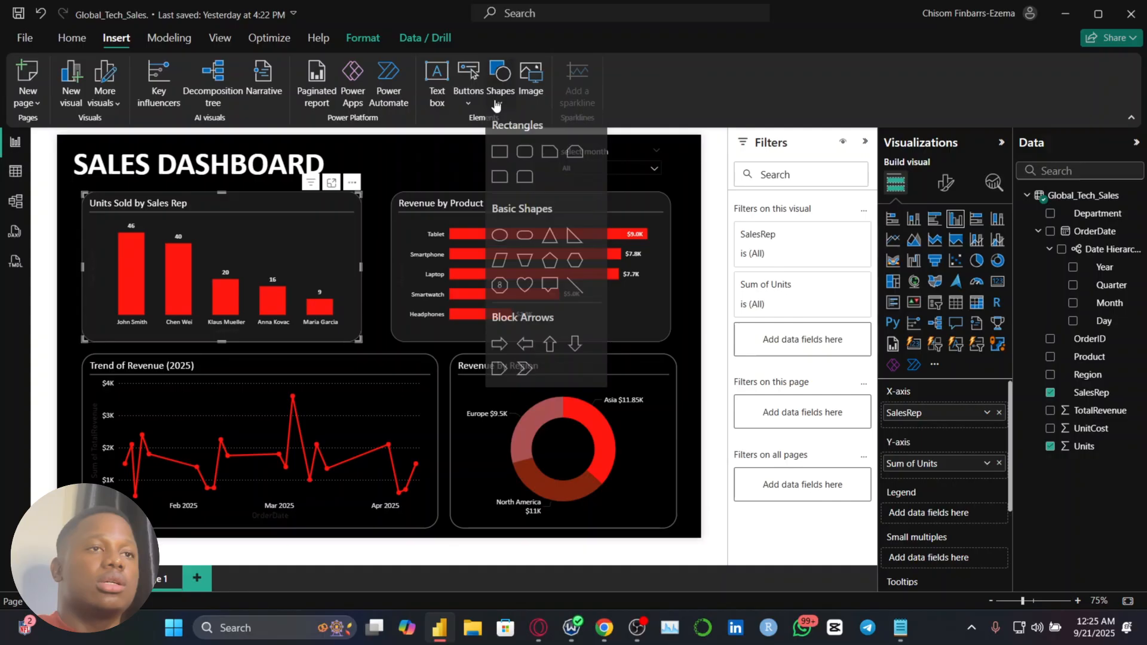
left_click(575, 285)
left_click_drag(190, 267, 135, 259)
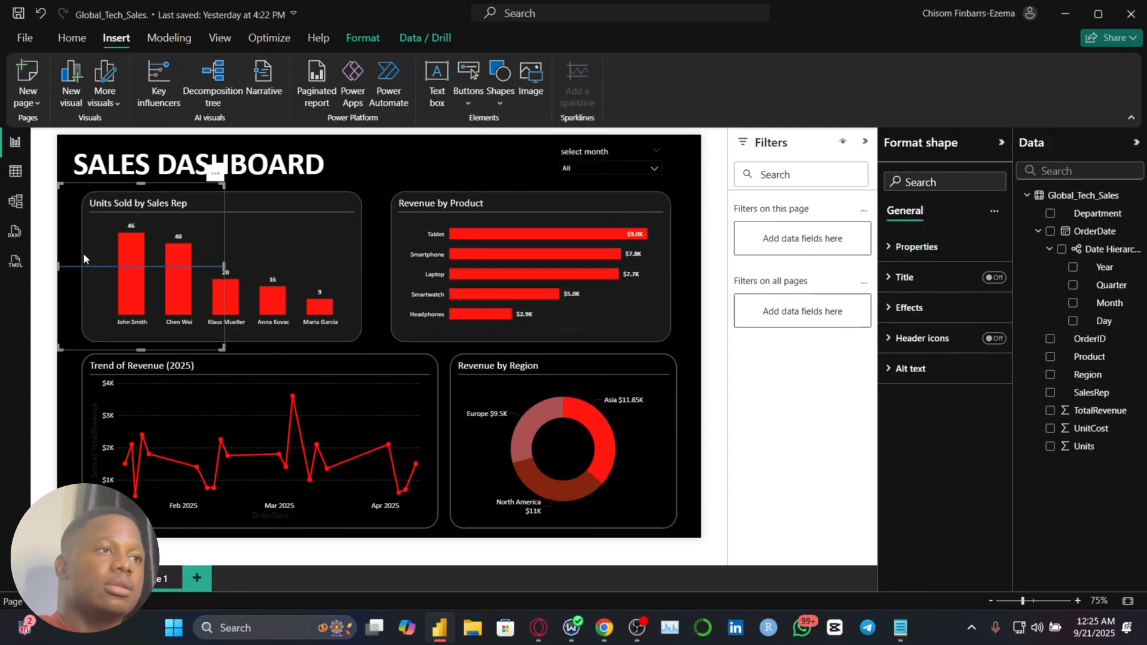
left_click_drag(224, 270, 64, 190)
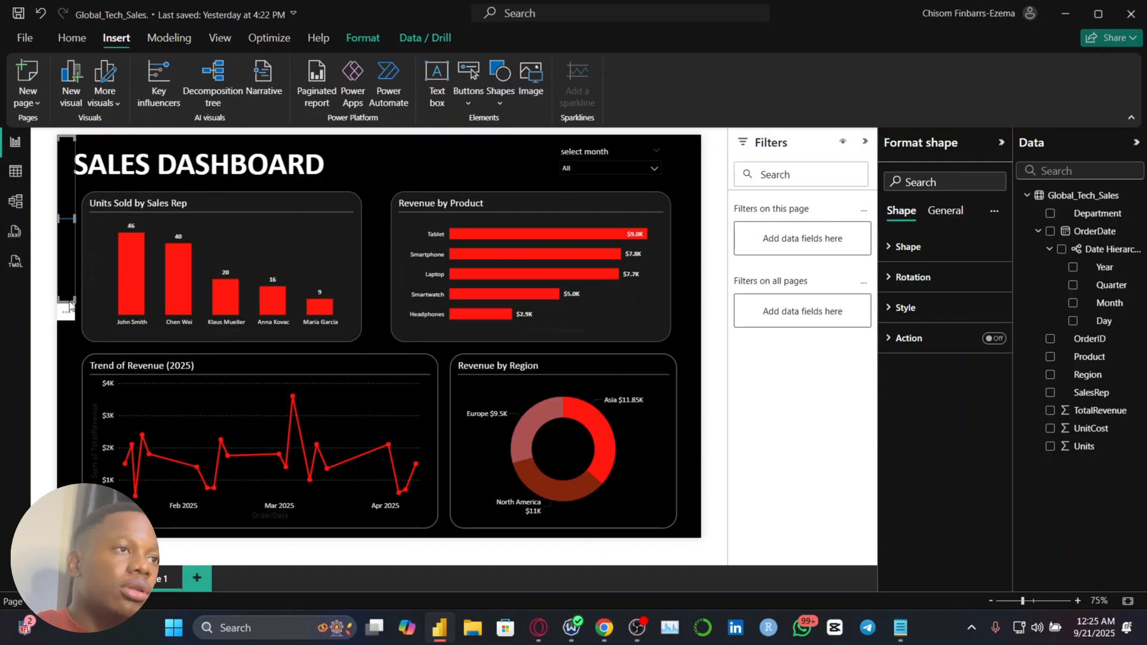
left_click_drag(68, 307, 74, 185)
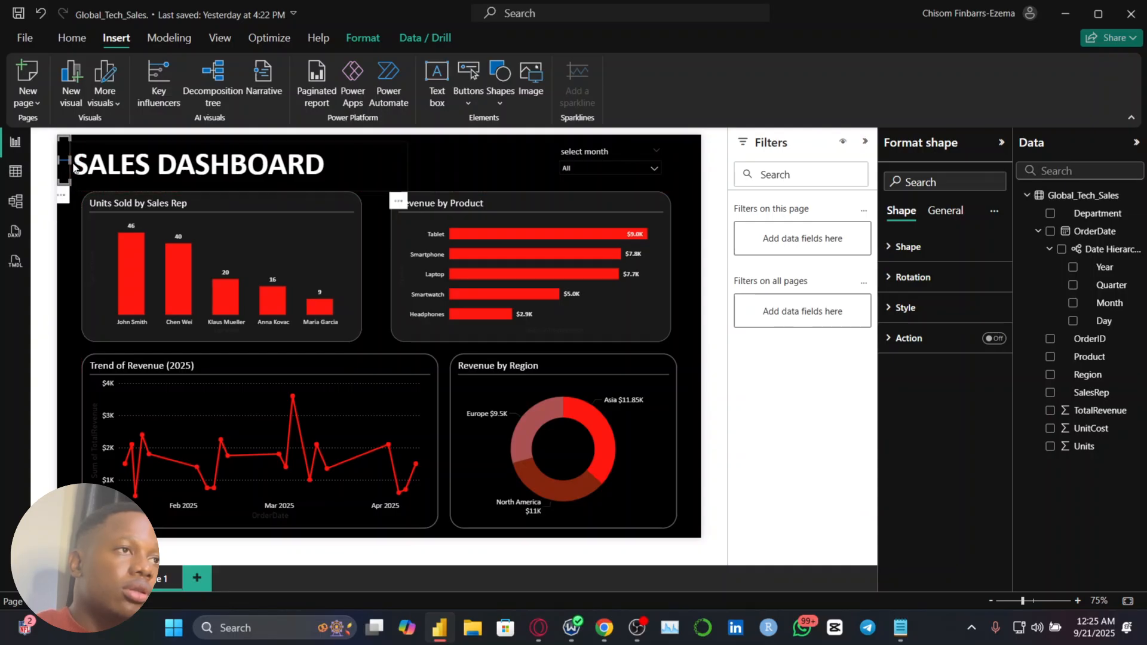
Use the line as a left-margin spacer to align the Units Sold by Sales Rep and Trend of Revenue charts to the same left edge
scroll(74, 164, "up", 1)
scroll(74, 164, "up", 5)
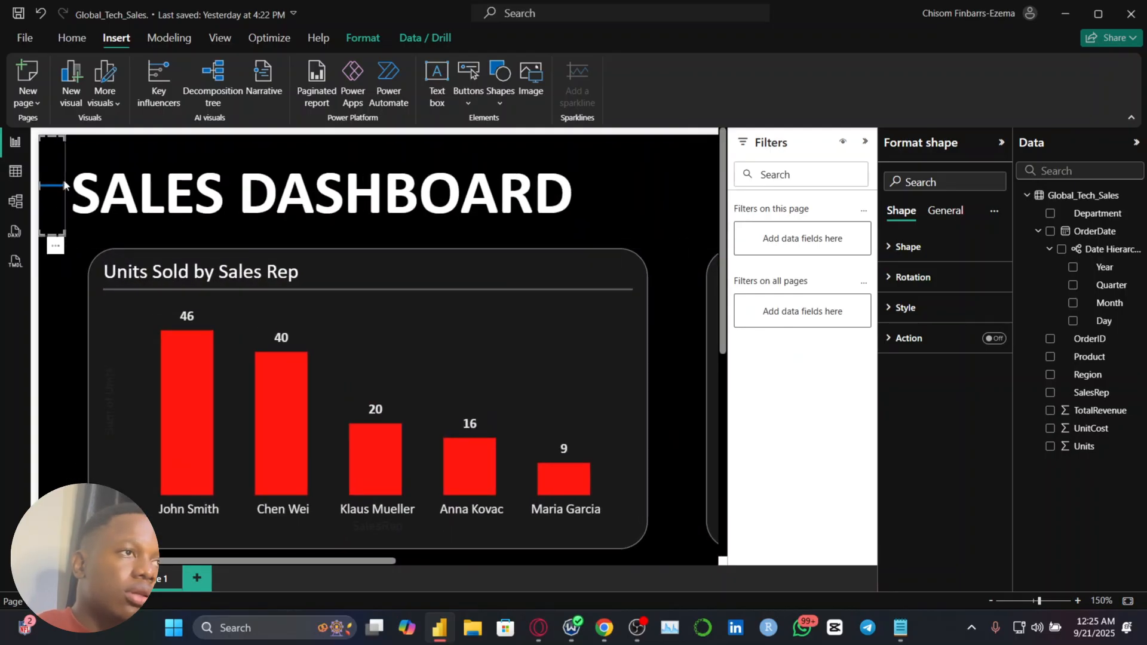
left_click_drag(63, 181, 43, 378)
scroll(94, 151, "down", 3)
scroll(87, 140, "up", 2)
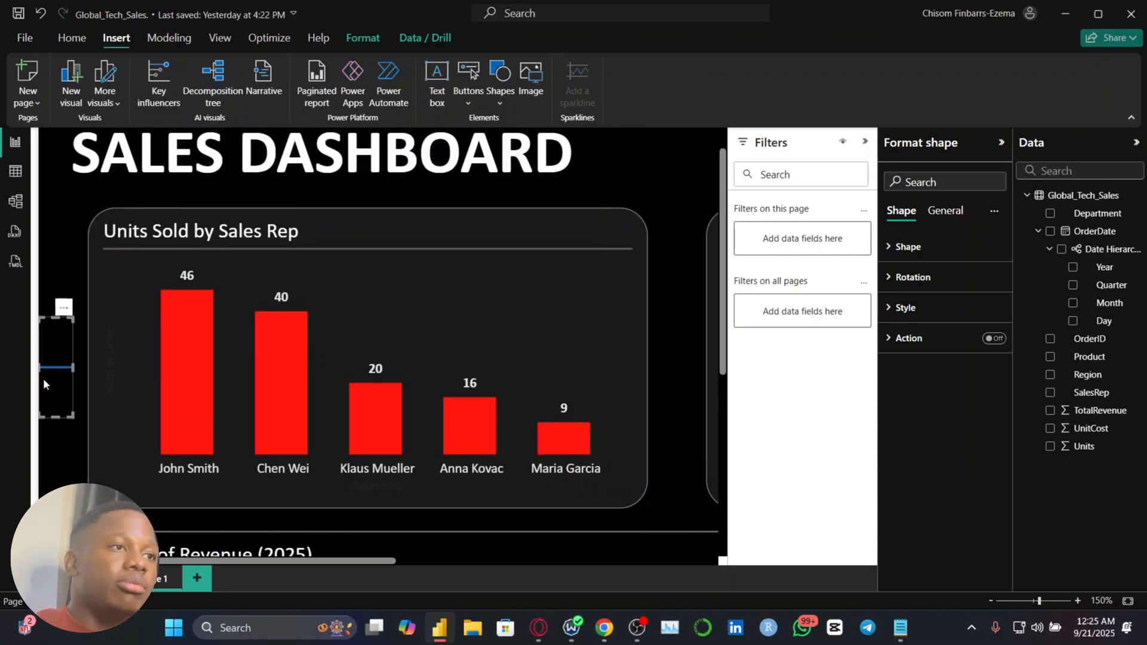
left_click_drag(115, 352, 101, 356)
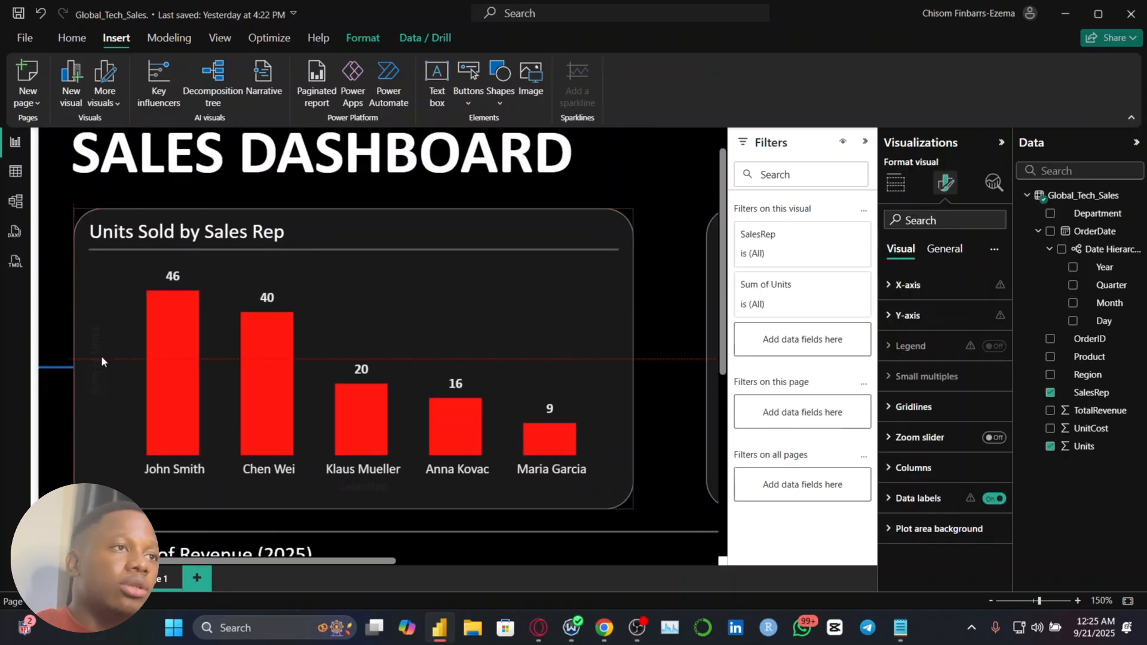
scroll(101, 356, "down", 6)
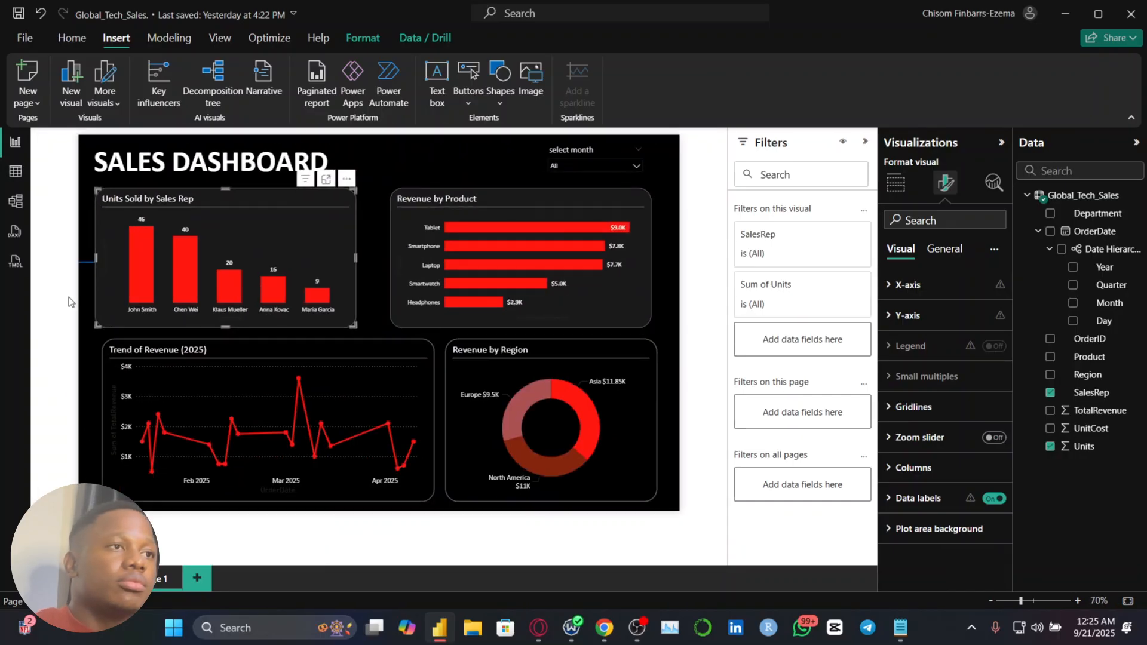
left_click_drag(84, 274, 84, 364)
left_click_drag(159, 371, 153, 371)
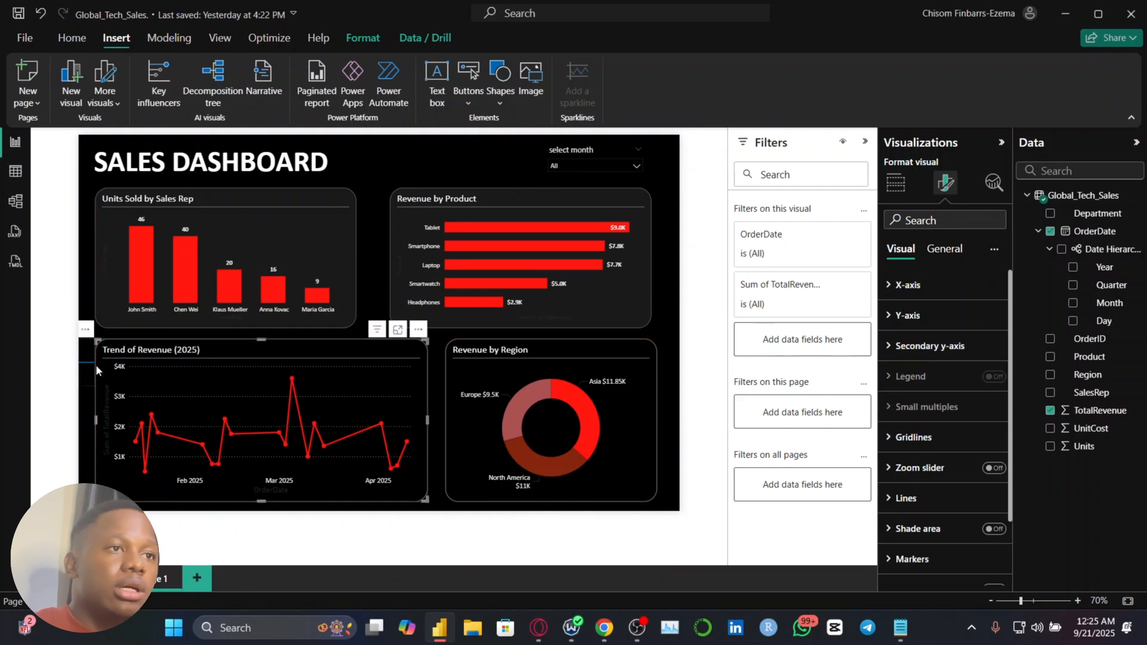
Move the spacer line to the page's right edge and widen the Revenue by Product chart until it meets the line
left_click_drag(96, 367, 700, 265)
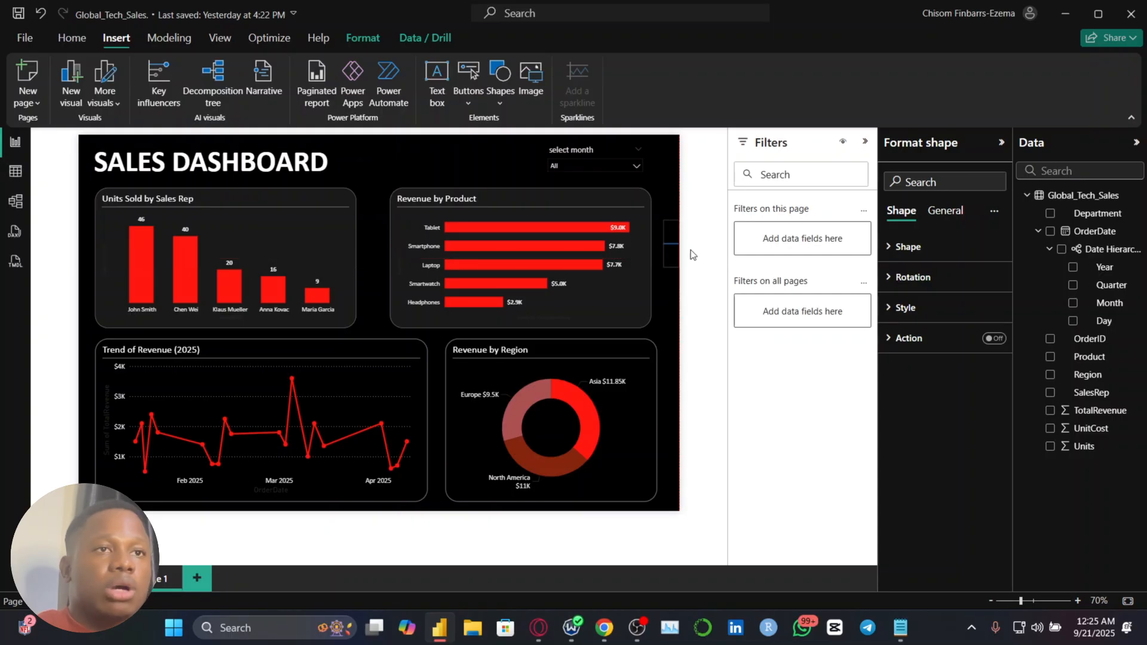
left_click(642, 273)
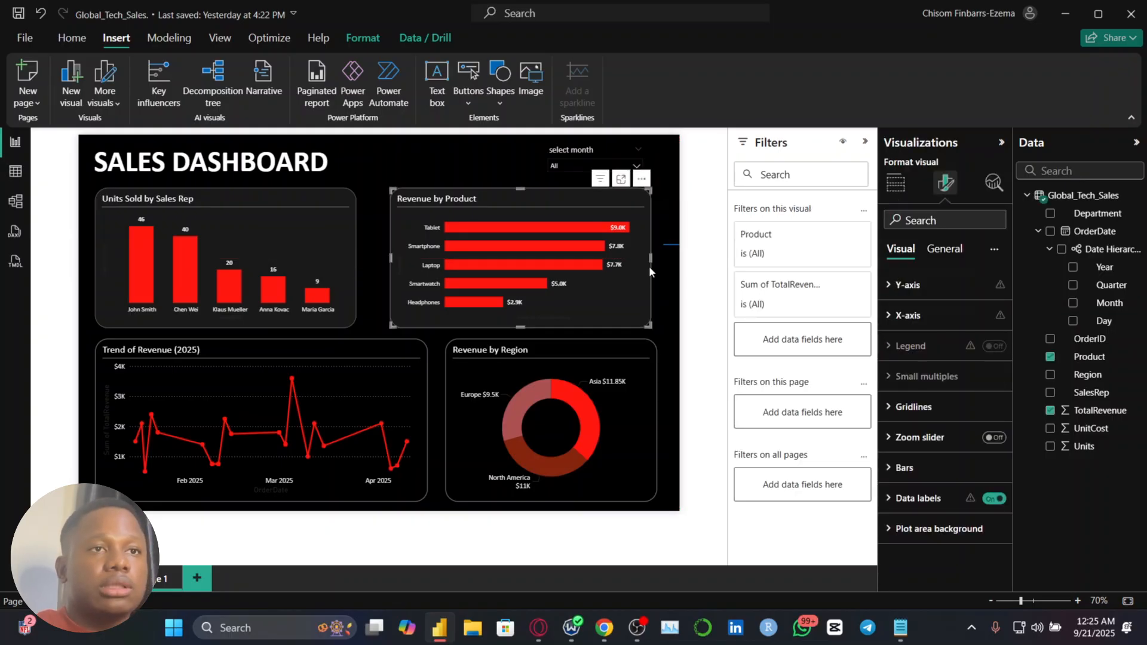
left_click_drag(651, 258, 665, 264)
Swap the positions of the Units Sold by Sales Rep and Revenue by Product charts in the upper row
mouse_move(441, 244)
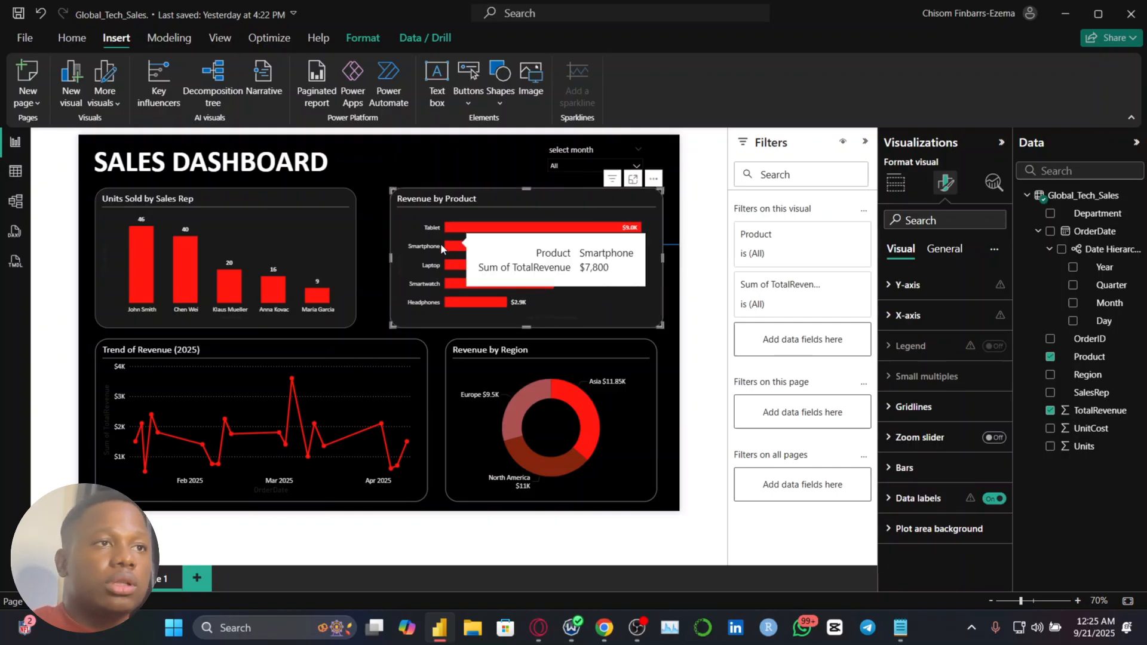
left_click(342, 253)
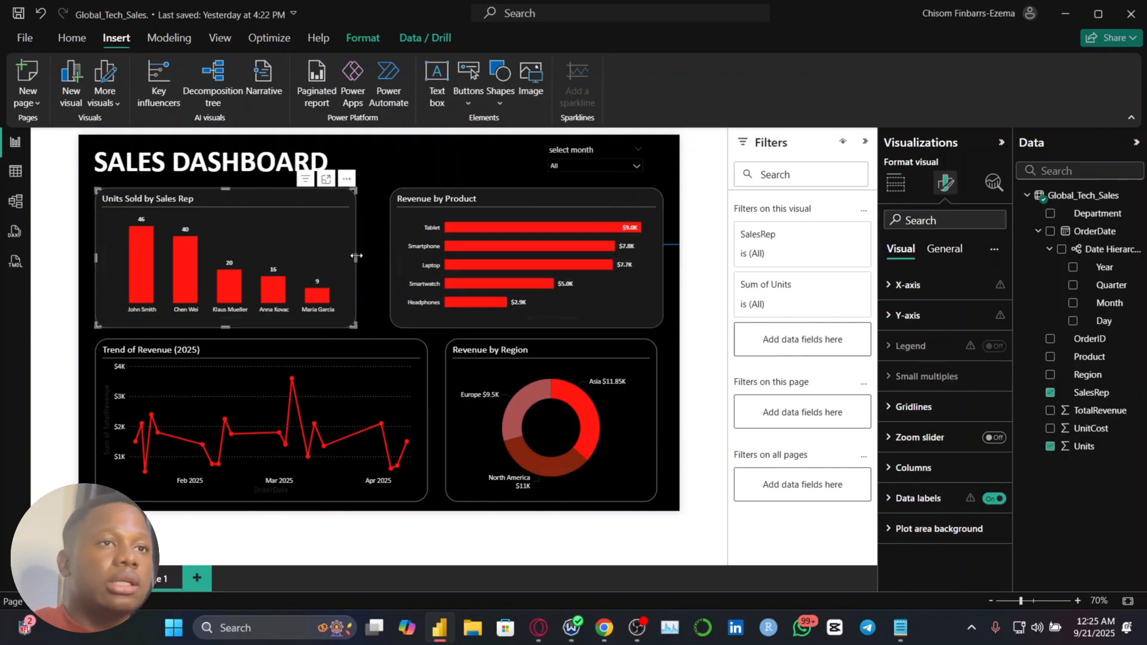
left_click_drag(356, 256, 522, 408)
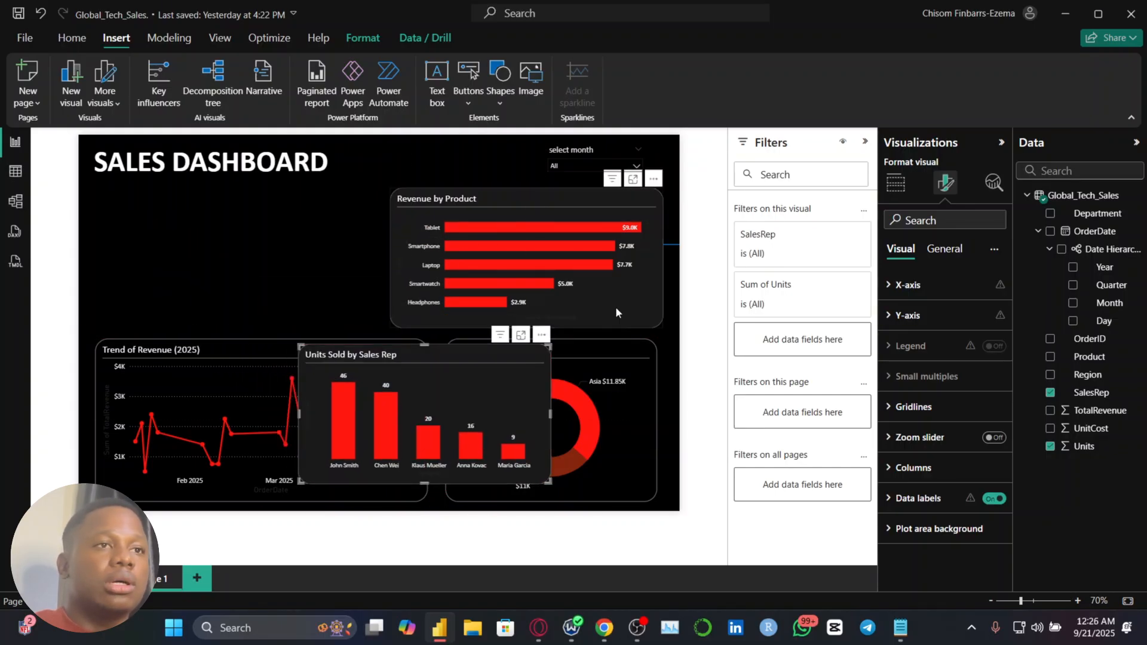
left_click_drag(615, 306, 326, 314)
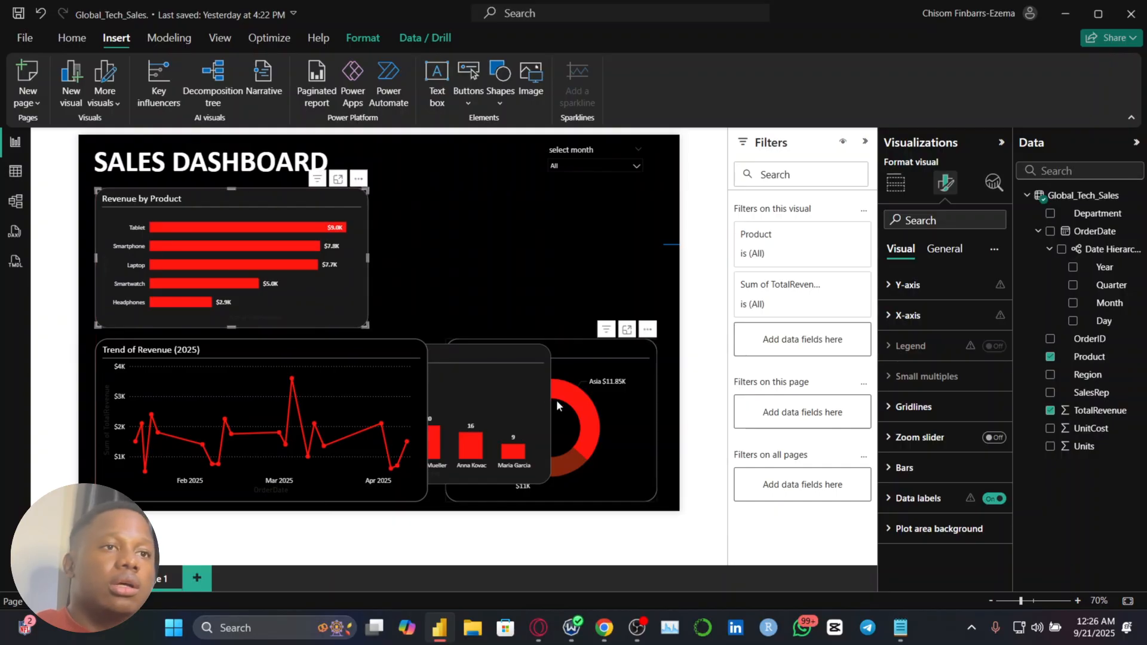
left_click_drag(518, 397, 632, 241)
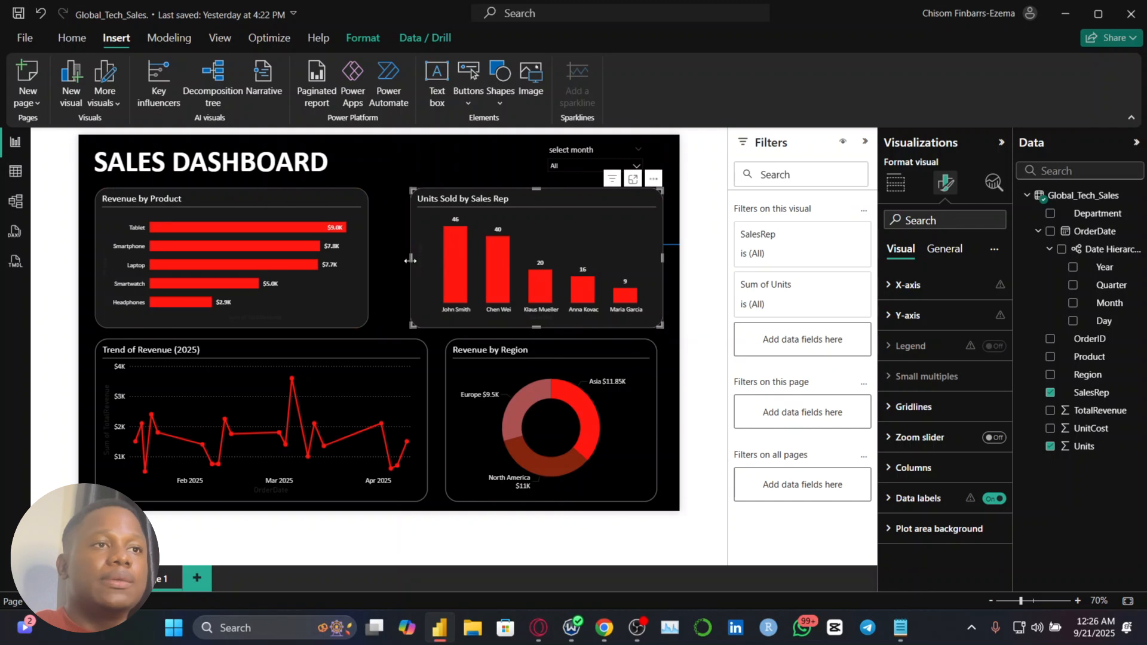
Narrow the Units Sold by Sales Rep chart and widen Revenue by Product so their inner edges line up with the charts below
left_click_drag(411, 260, 446, 257)
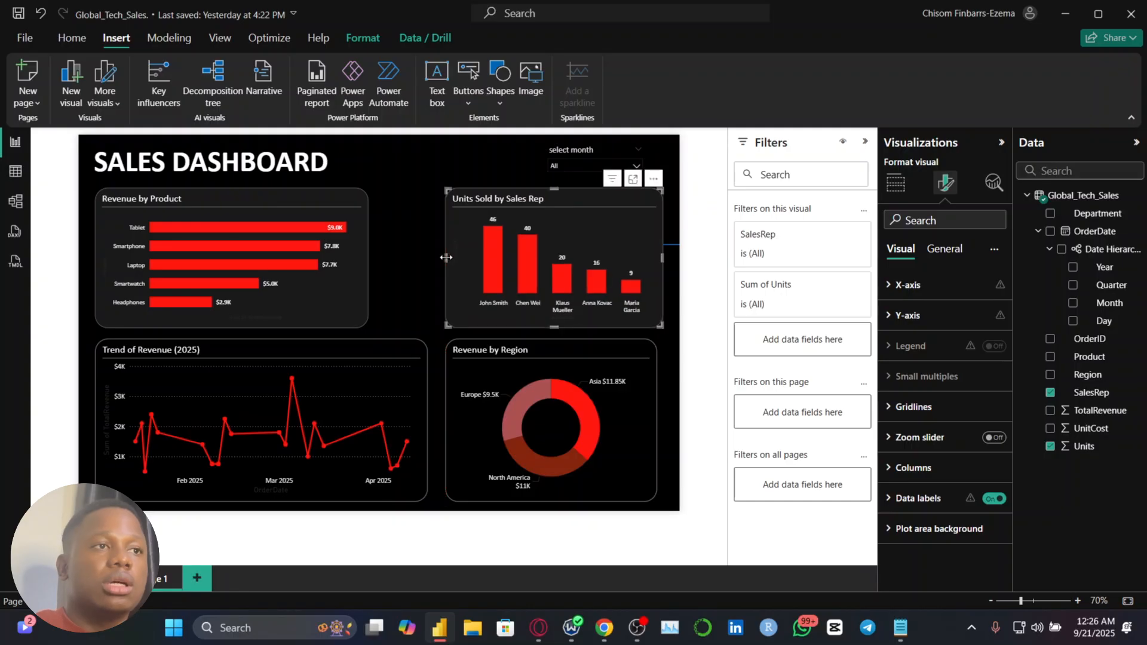
left_click(313, 277)
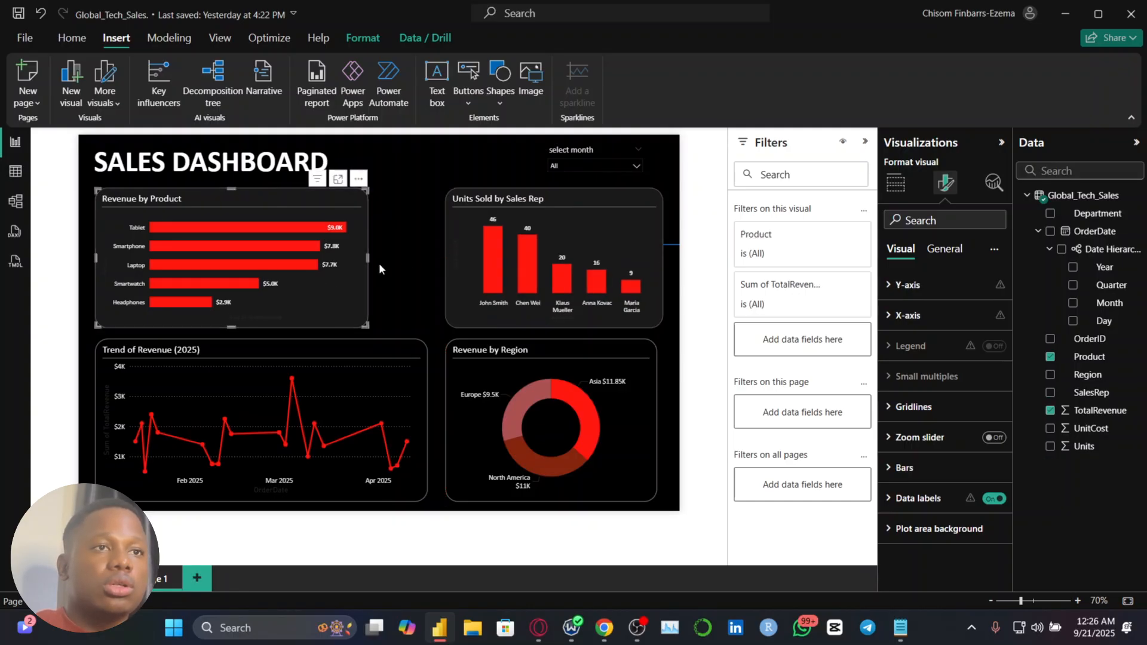
left_click_drag(368, 260, 425, 256)
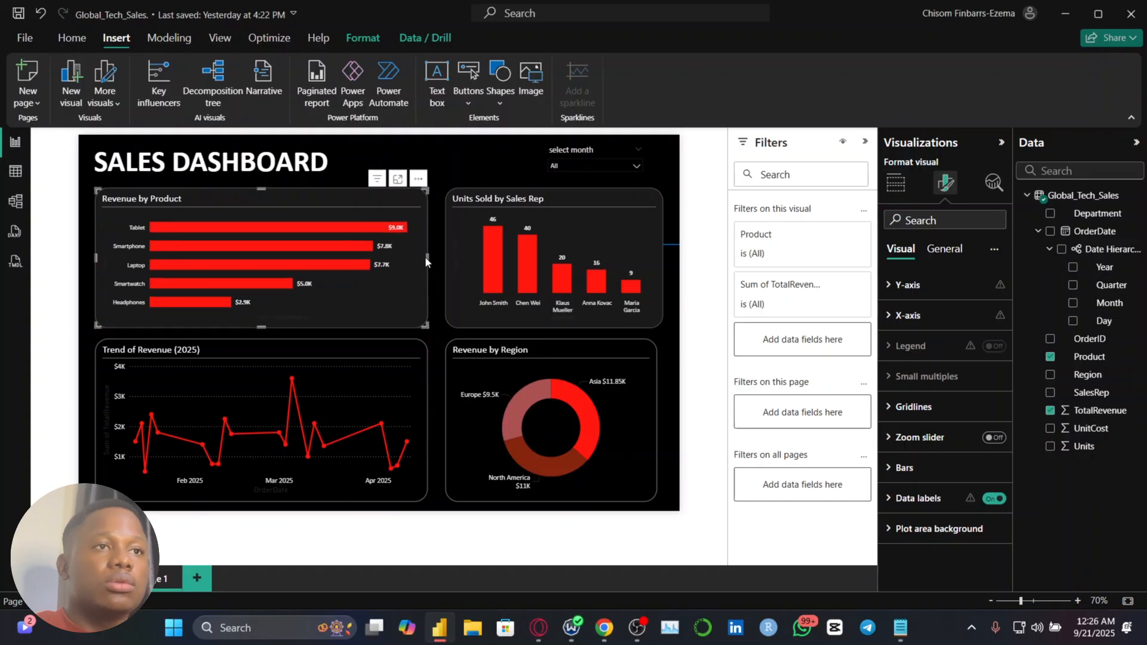
Extend the Revenue by Region donut chart to the right-margin spacer line, and move the line into the gap between the two lower charts
left_click(673, 398)
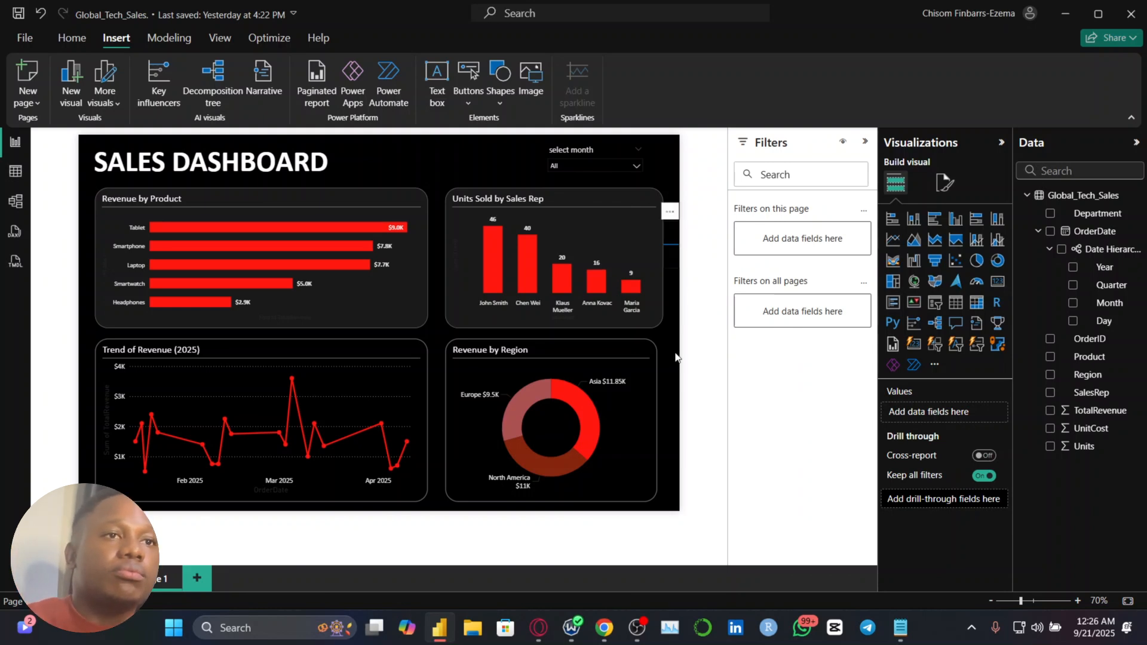
left_click(672, 419)
left_click(654, 420)
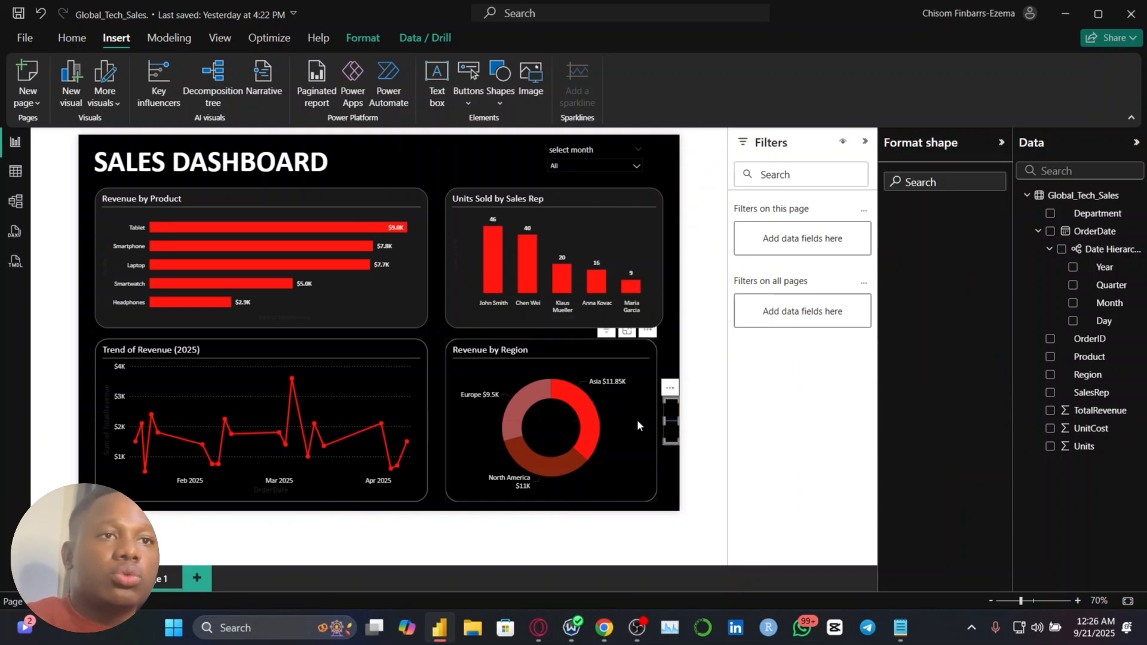
left_click_drag(657, 419, 438, 403)
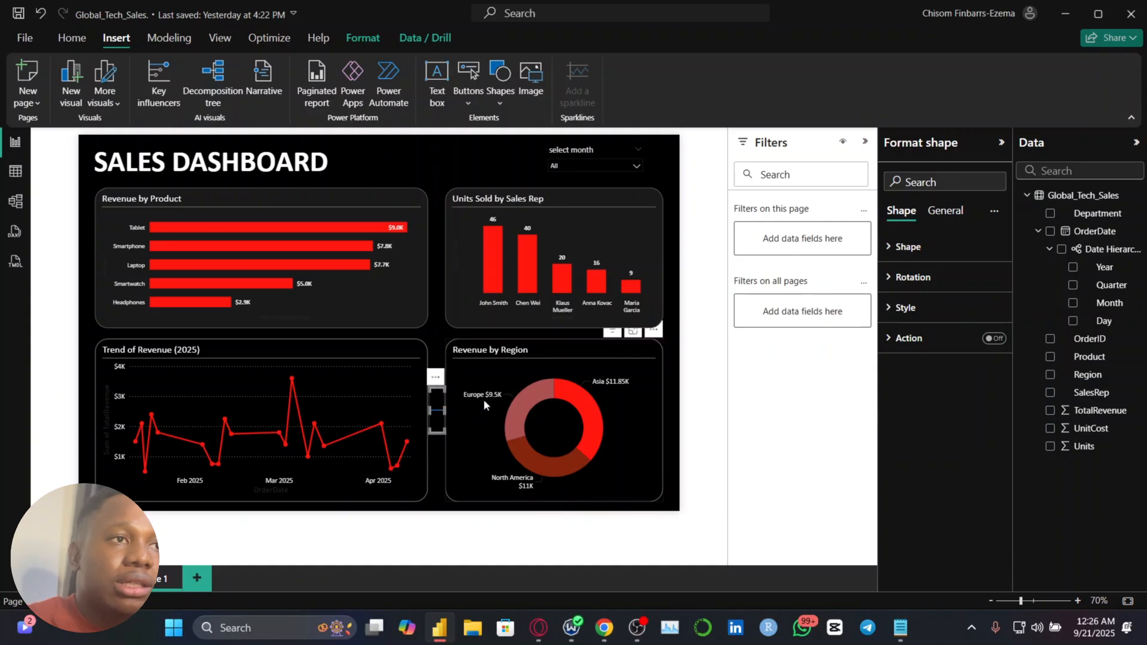
left_click(438, 465)
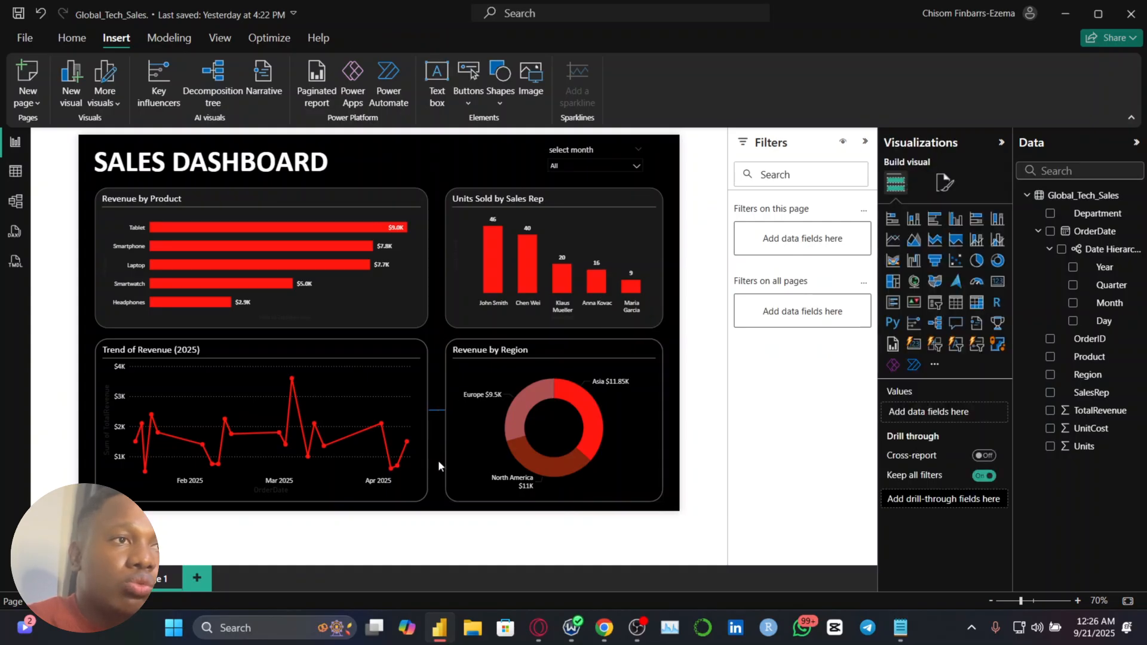
Fit the gap between the Trend of Revenue and Revenue by Region charts to the spacer line, and move the line up between the upper charts
scroll(436, 440, "up", 5, "ctrl")
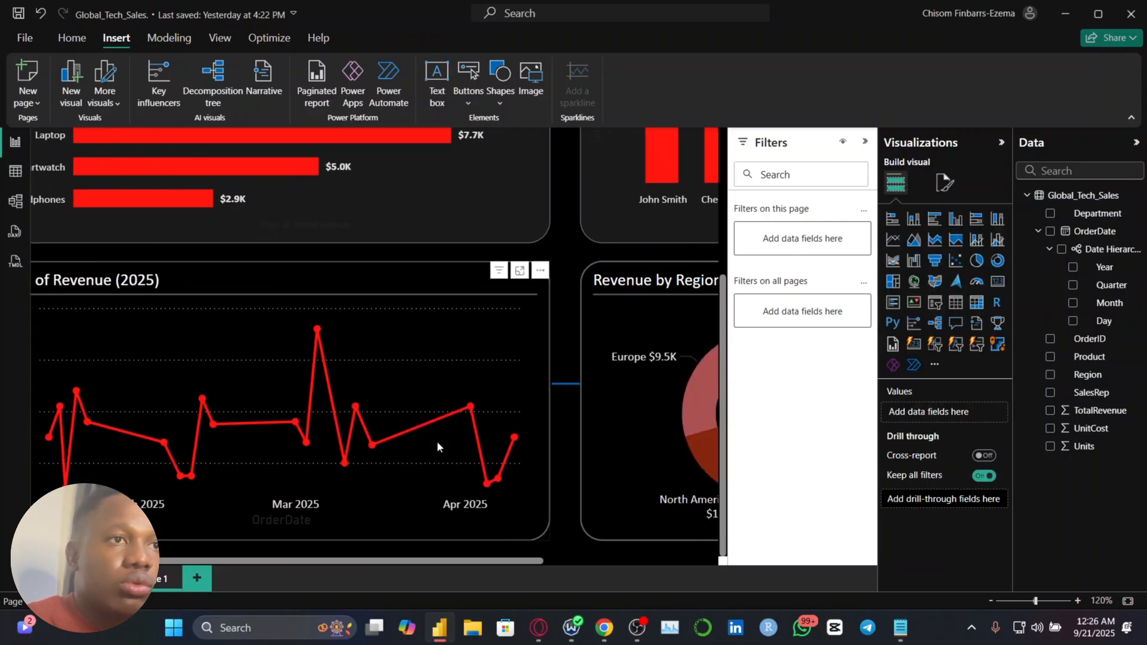
left_click(538, 411)
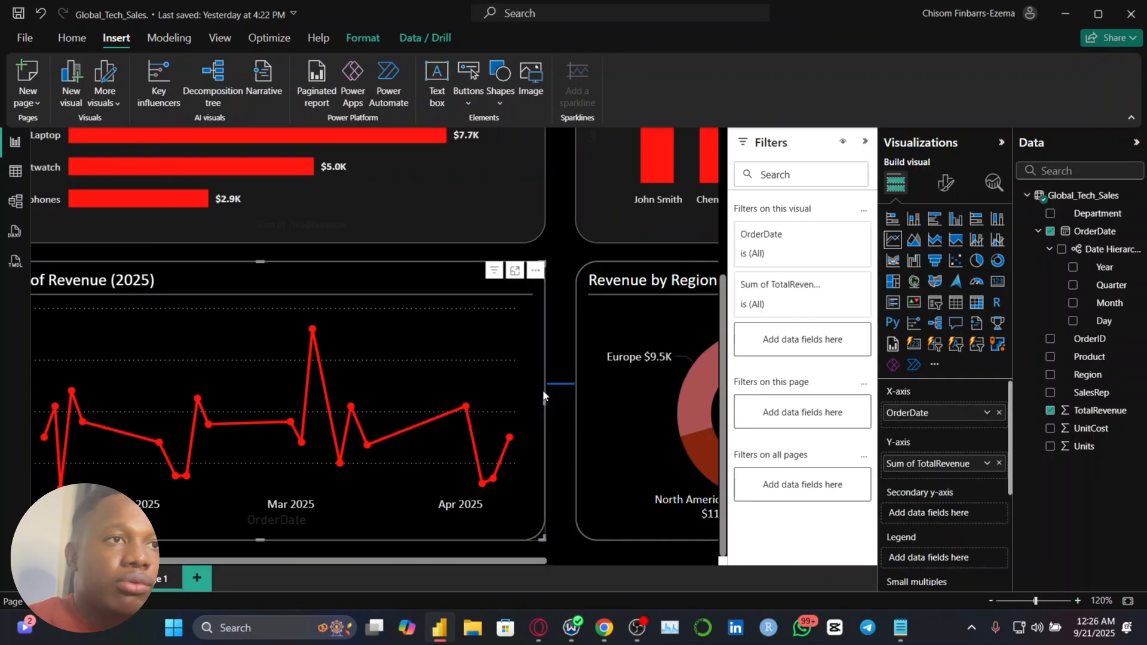
left_click(566, 395)
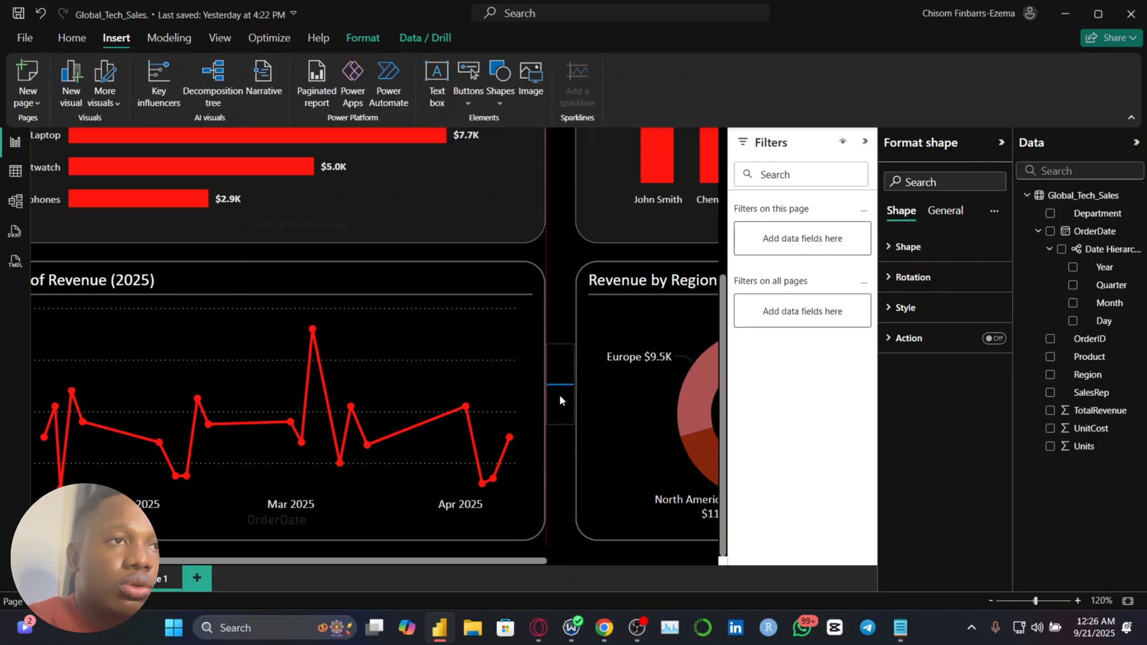
left_click(595, 396)
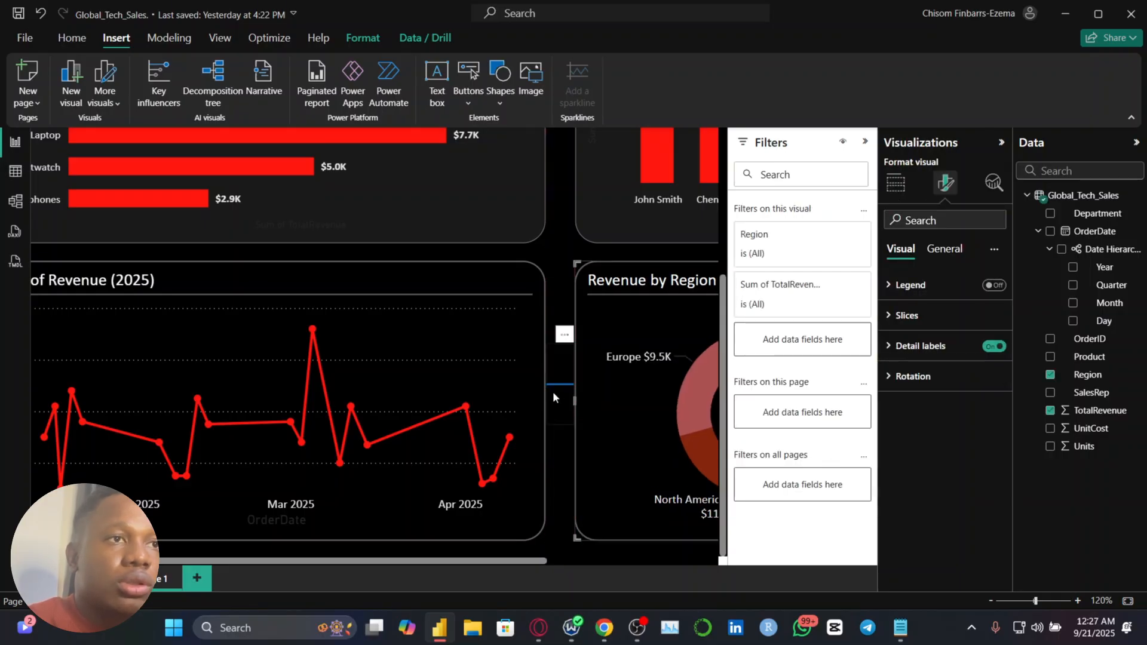
left_click(554, 310)
scroll(555, 311, "up", 3)
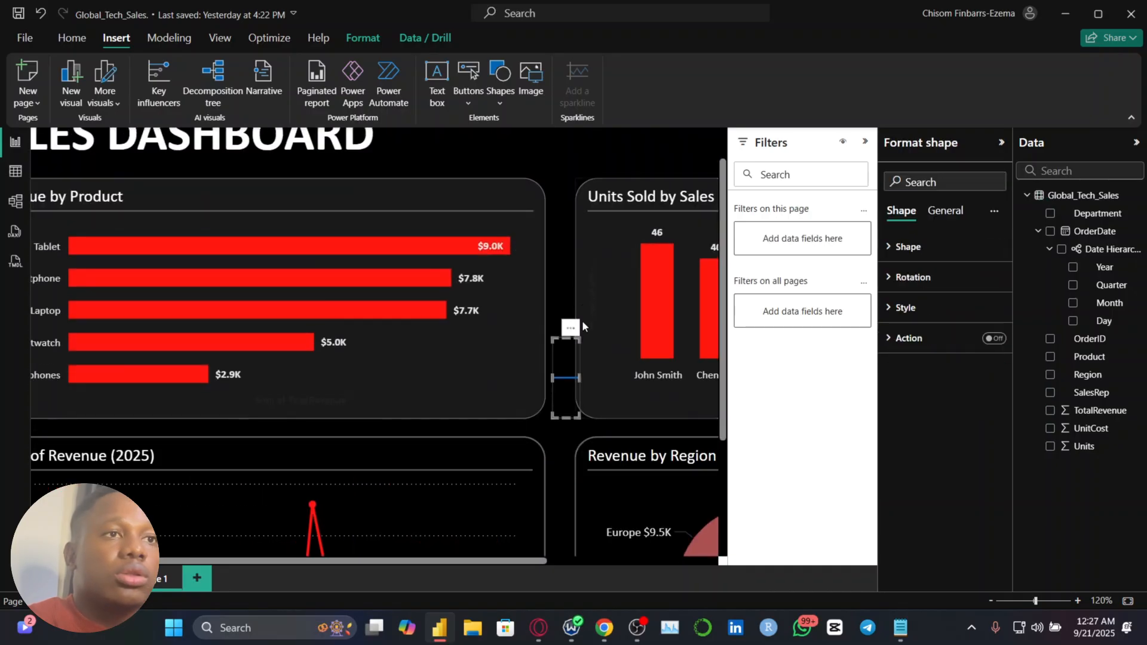
Adjust the facing edges of the Revenue by Product and Units Sold by Sales Rep charts so their gap matches the lower row
left_click(521, 290)
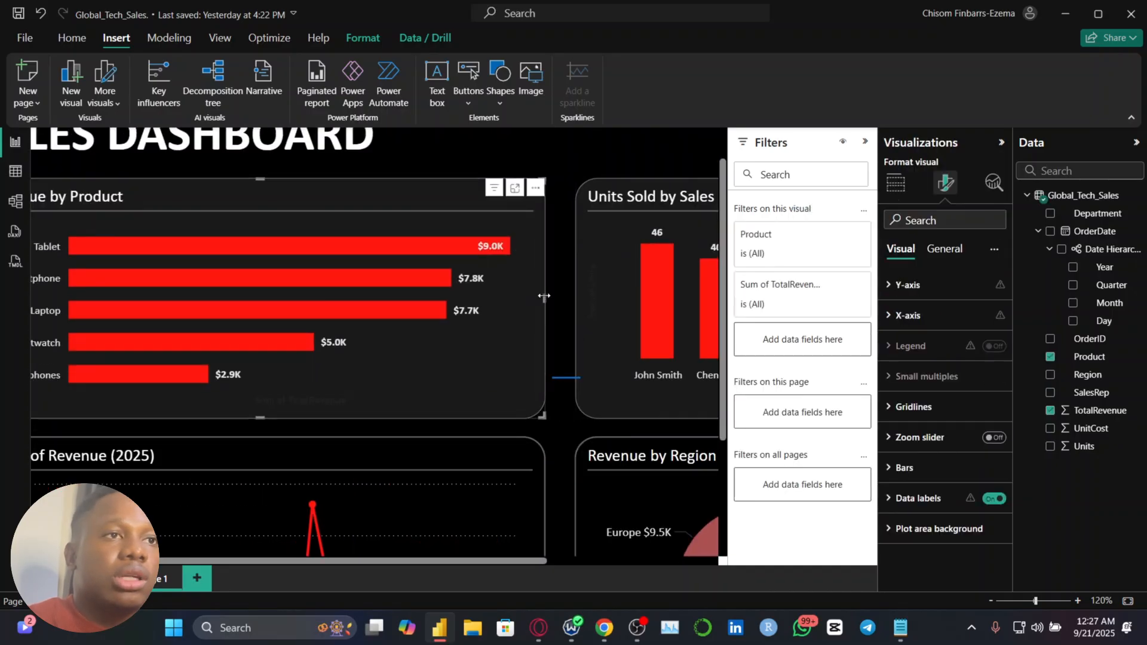
left_click_drag(544, 297, 545, 295)
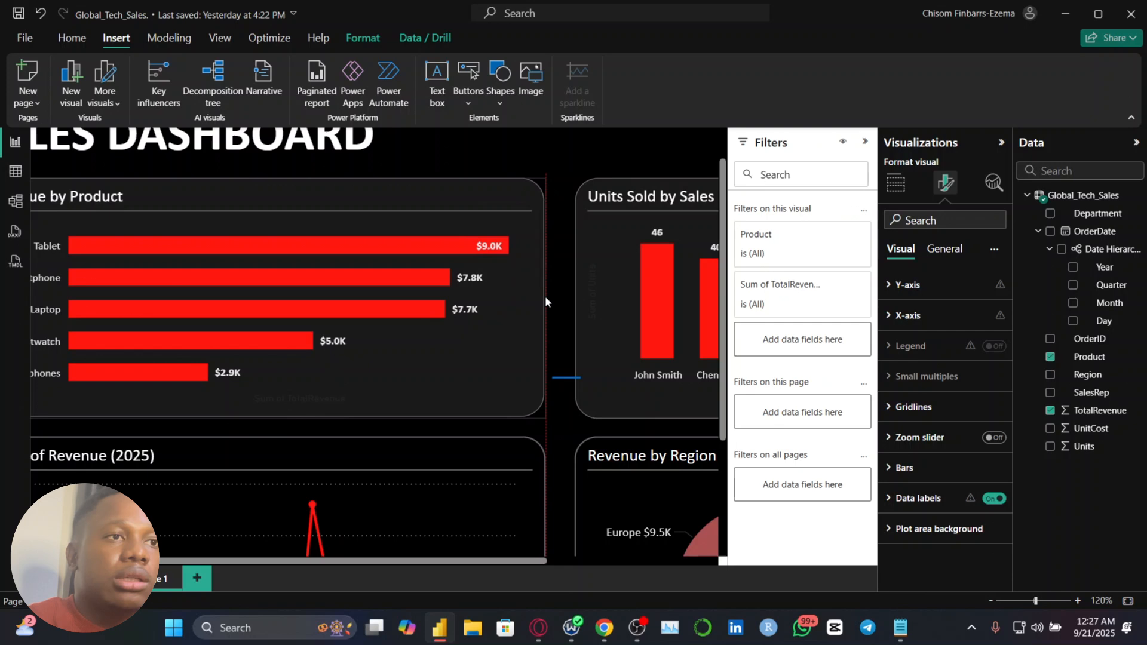
left_click(608, 288)
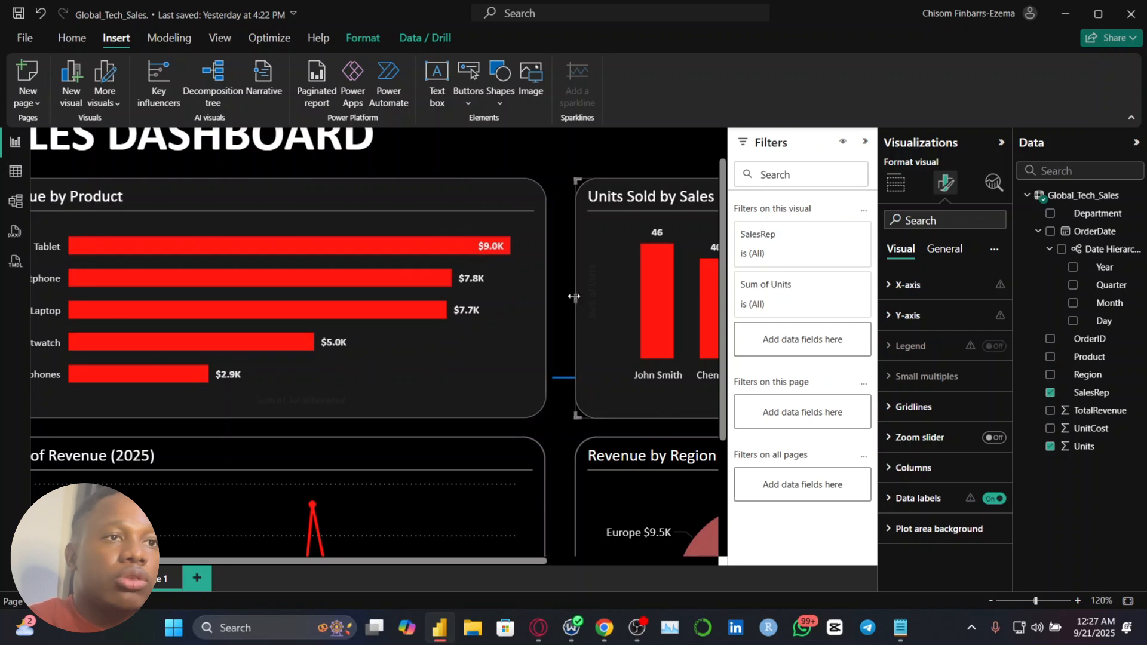
left_click_drag(576, 297, 570, 296)
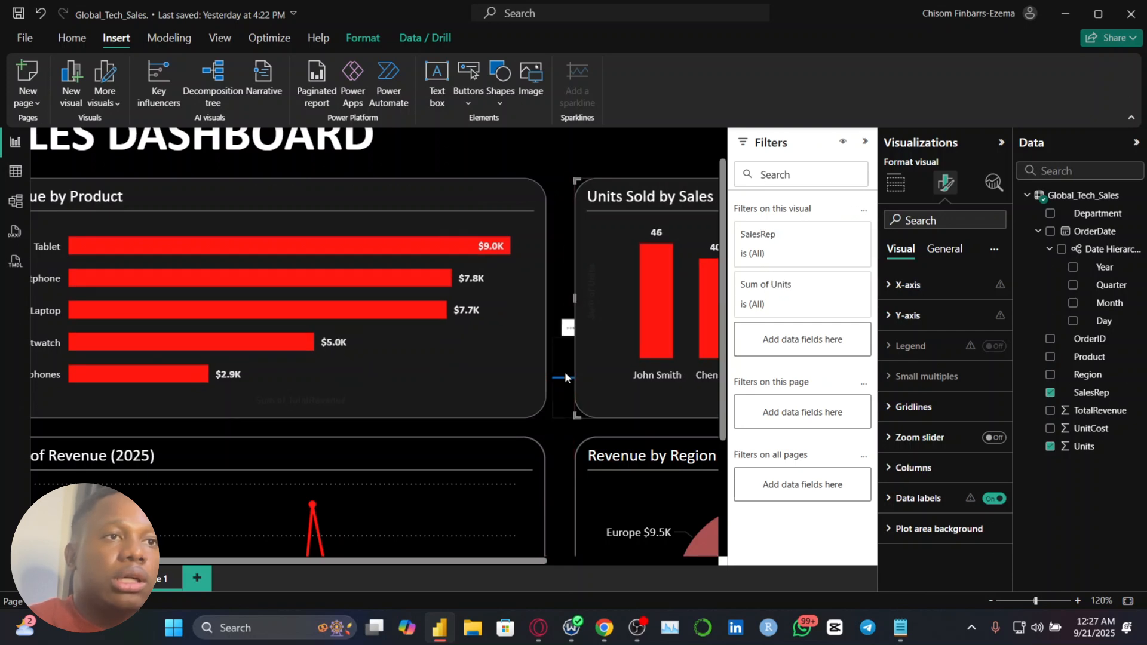
scroll(565, 372, "down", 3, "ctrl")
scroll(564, 372, "down", 3, "ctrl")
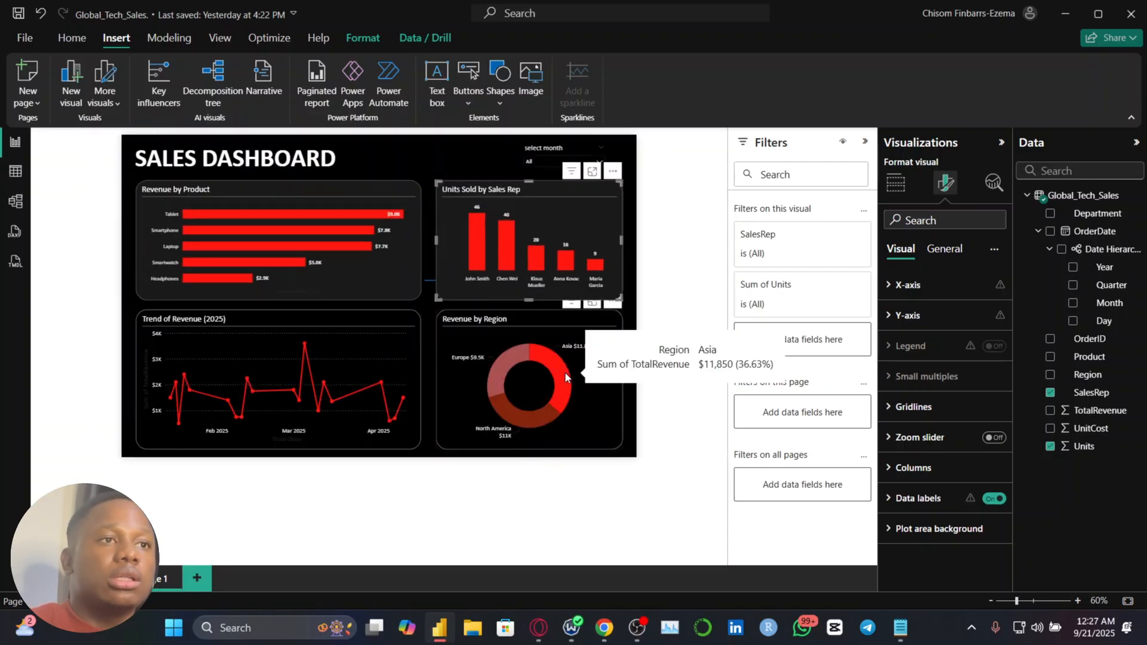
Rotate the spacer line between the upper charts by 90° and set its height to 31
left_click(429, 289)
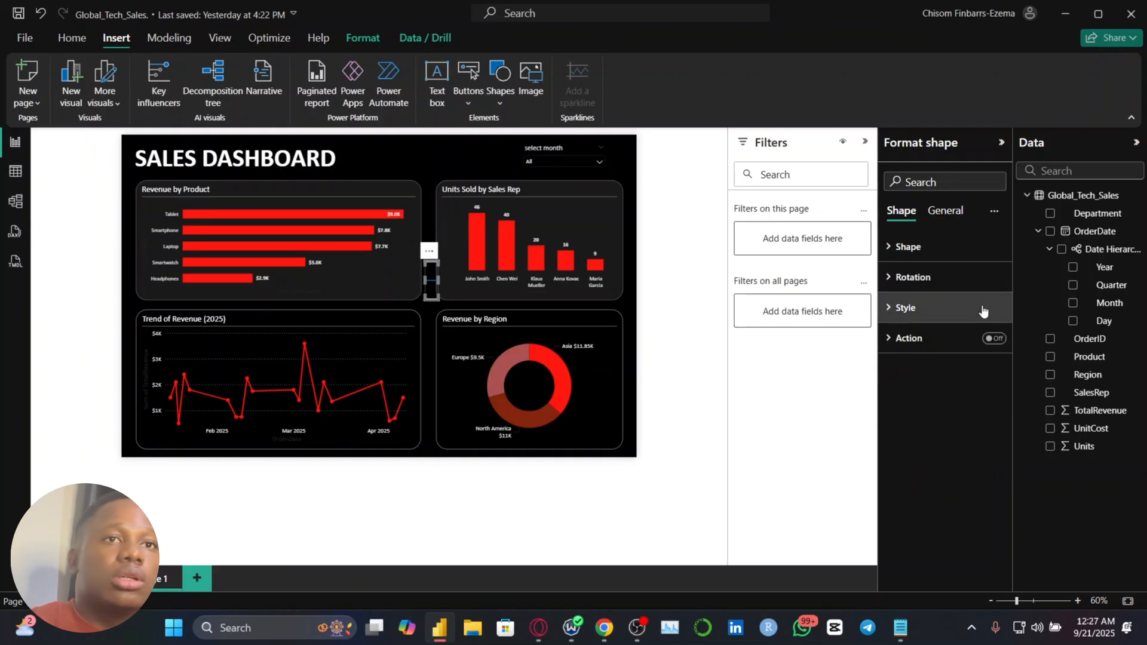
left_click(959, 278)
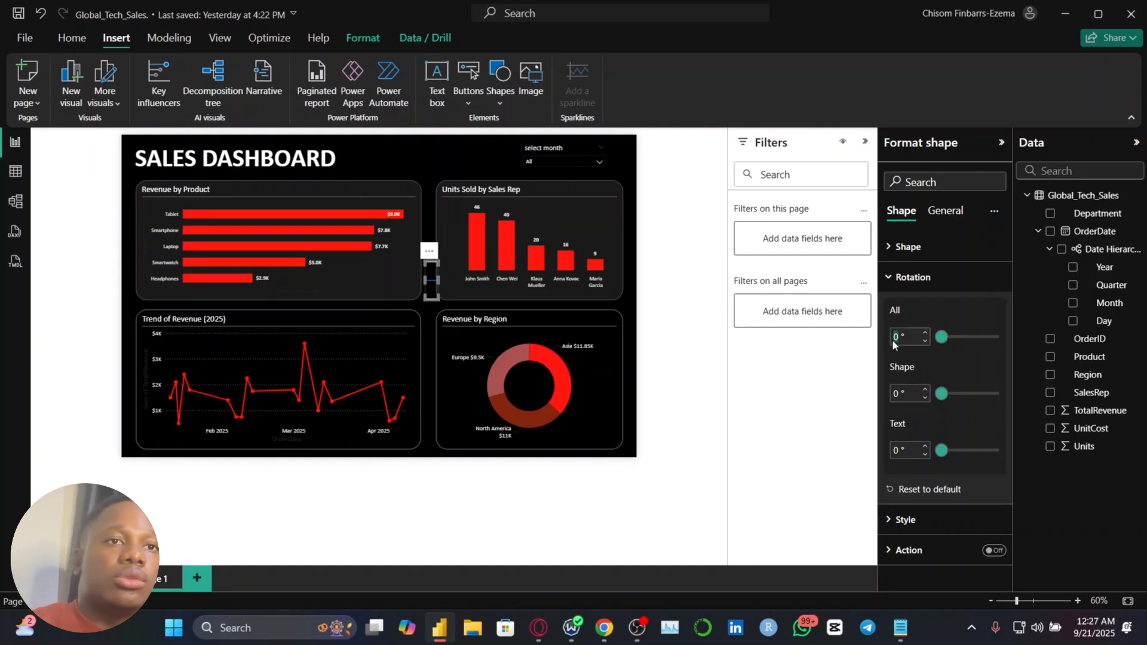
type("90")
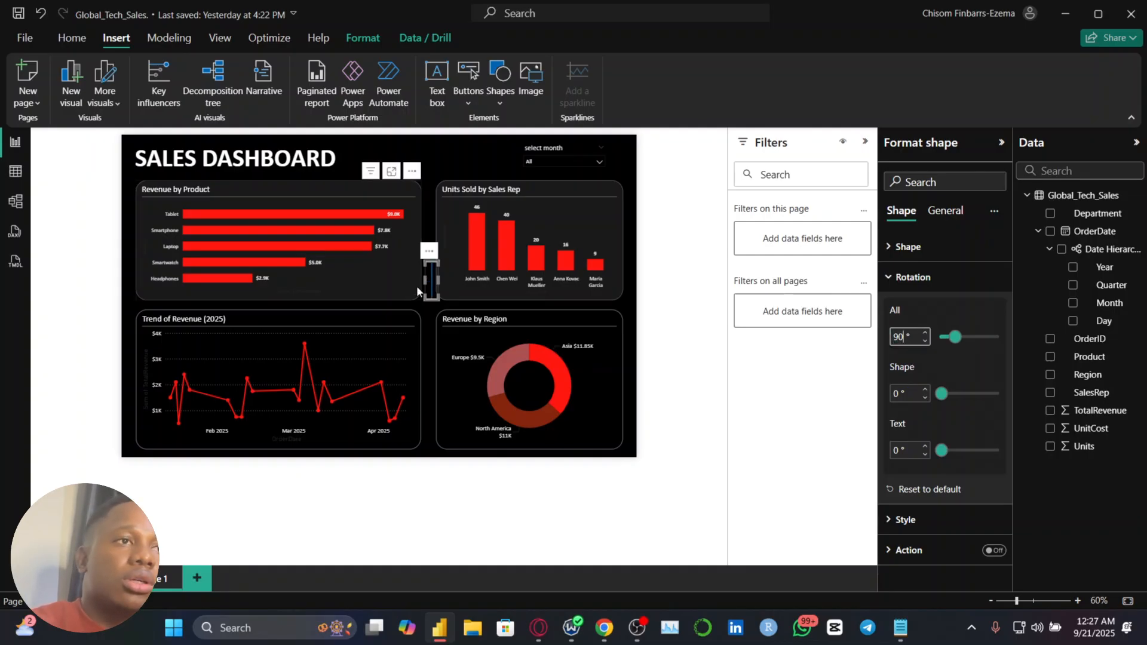
left_click(945, 210)
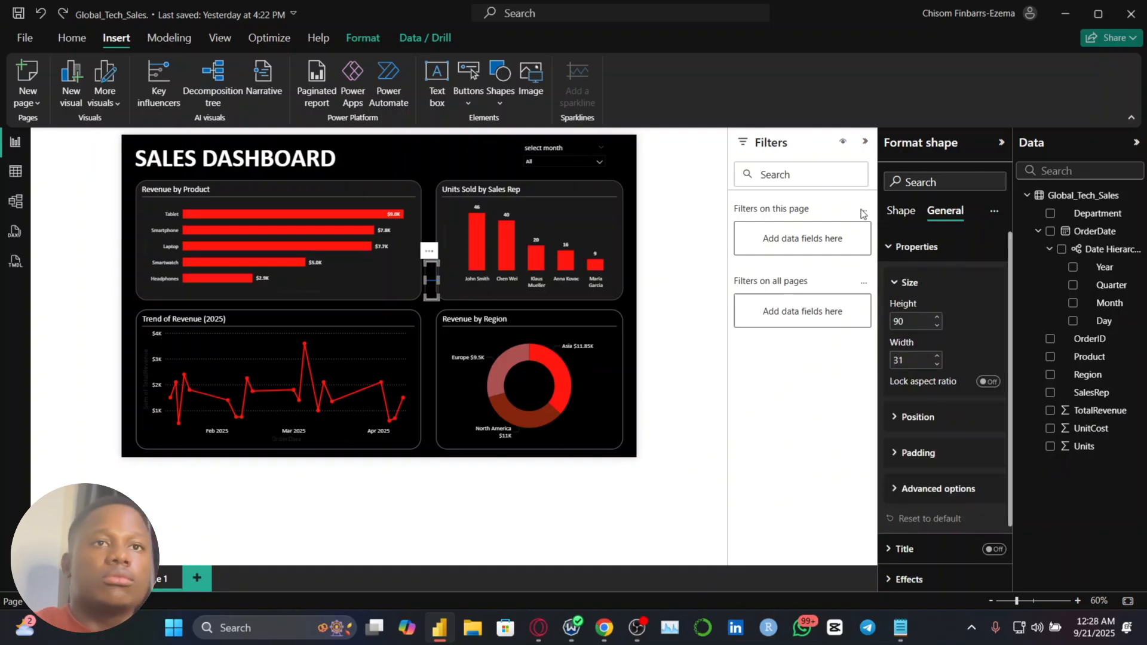
left_click(901, 212)
left_click(904, 338)
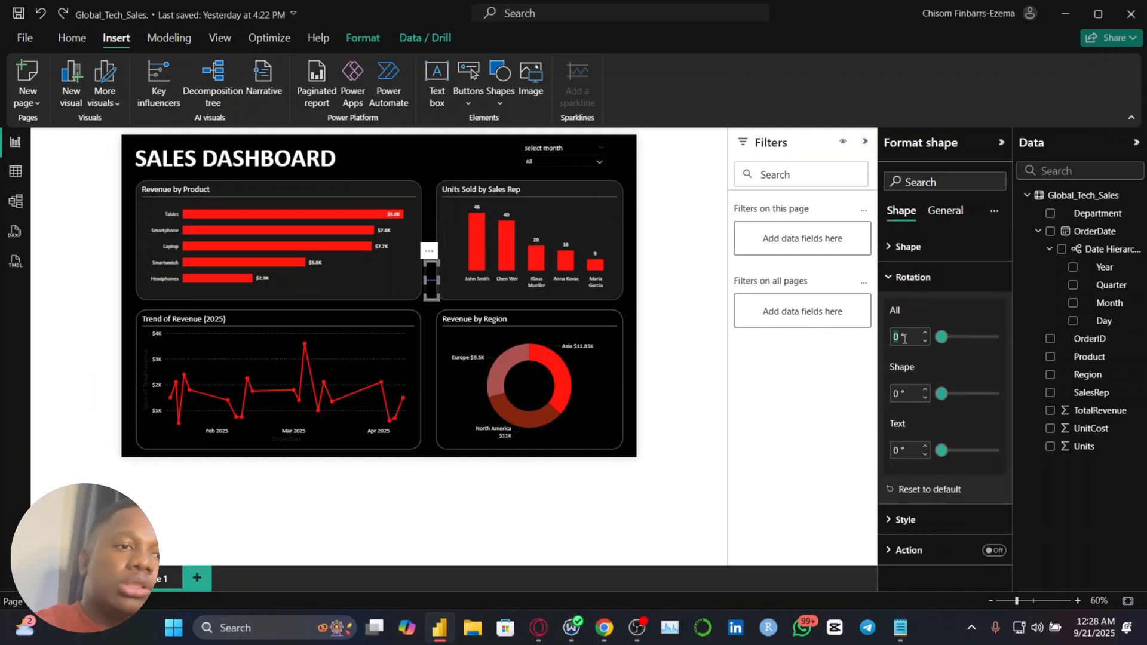
type("90")
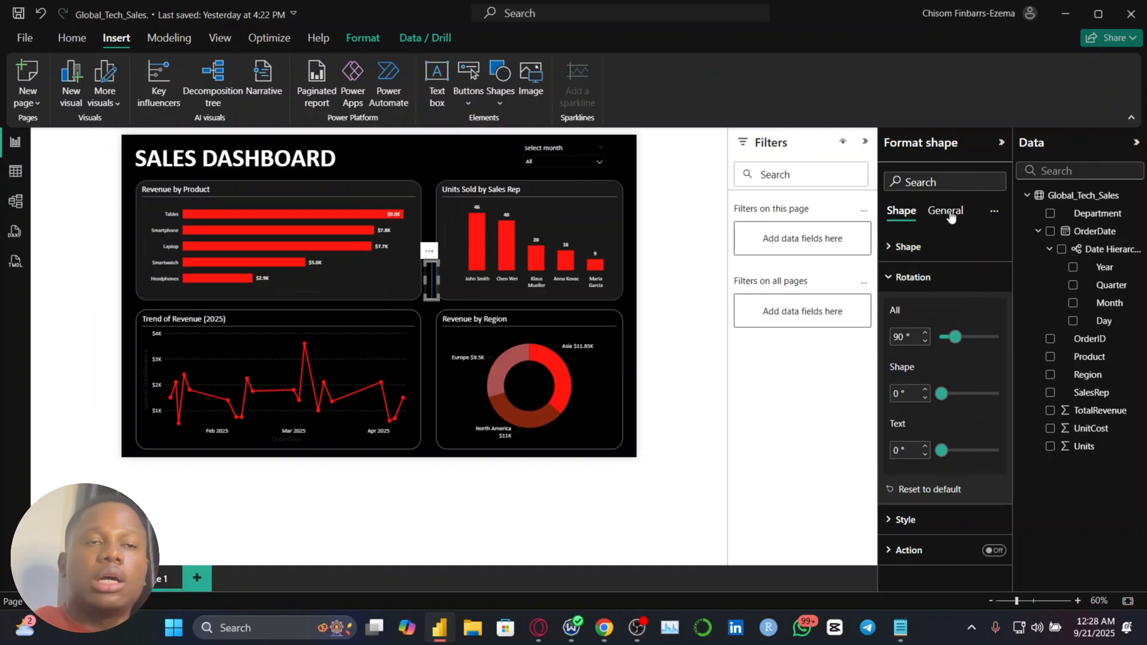
left_click(947, 211)
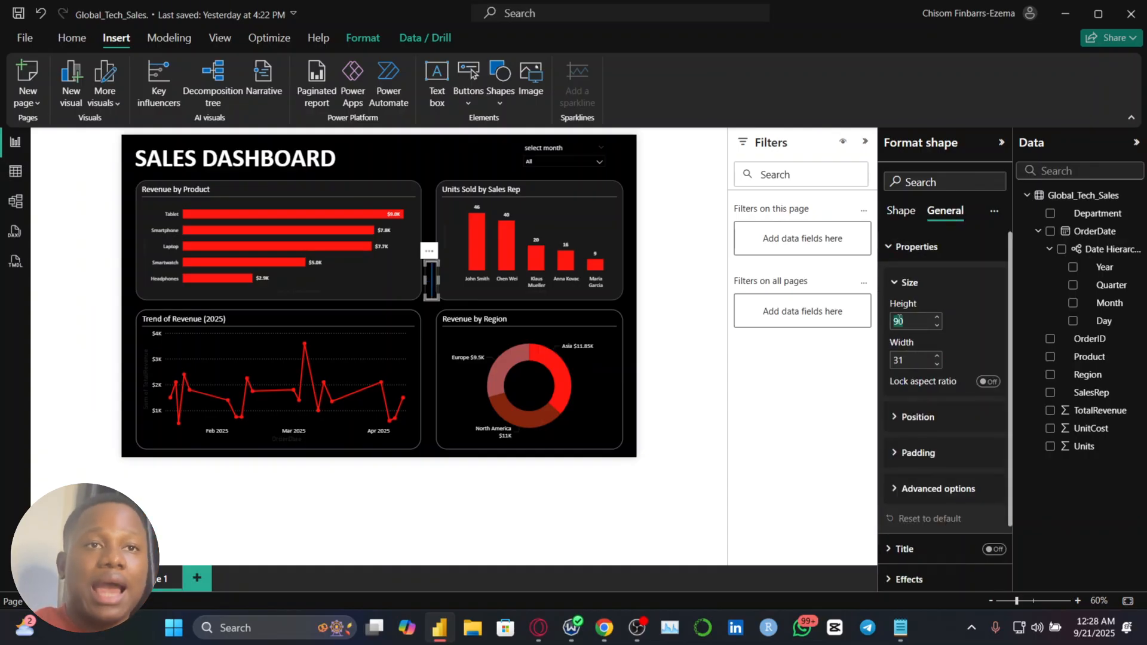
type("31")
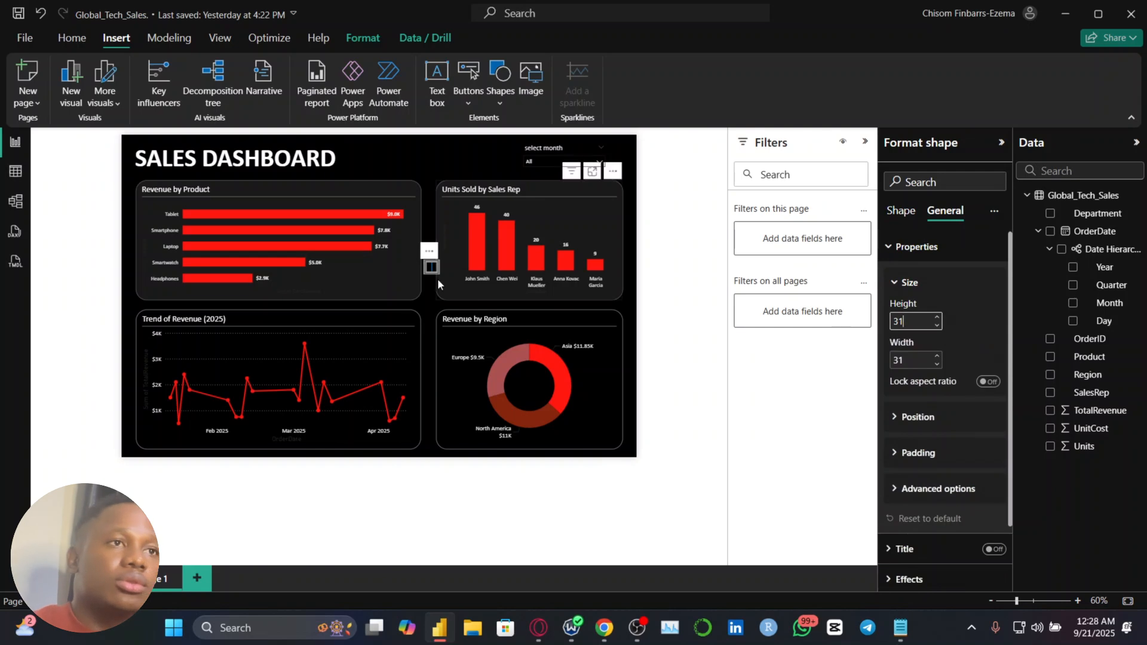
Resize the spacer line to 137 wide and 20 high to fit the left charts' row gap, and move it into the right charts' row gap
scroll(432, 279, "up", 4)
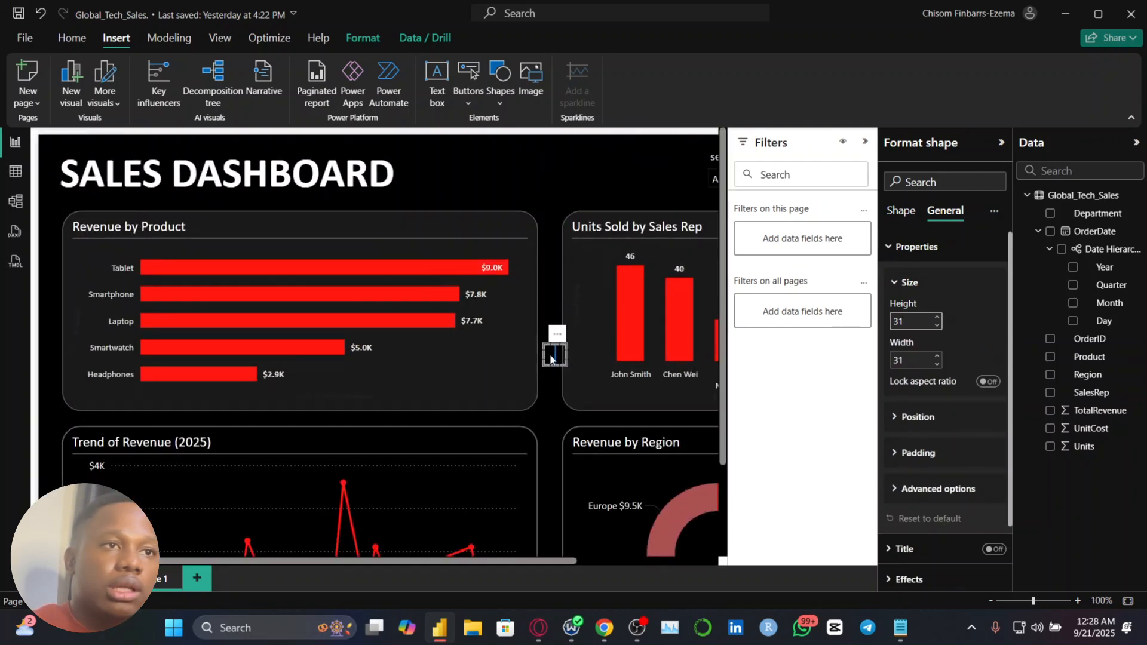
left_click_drag(550, 356, 324, 383)
left_click_drag(237, 400, 268, 429)
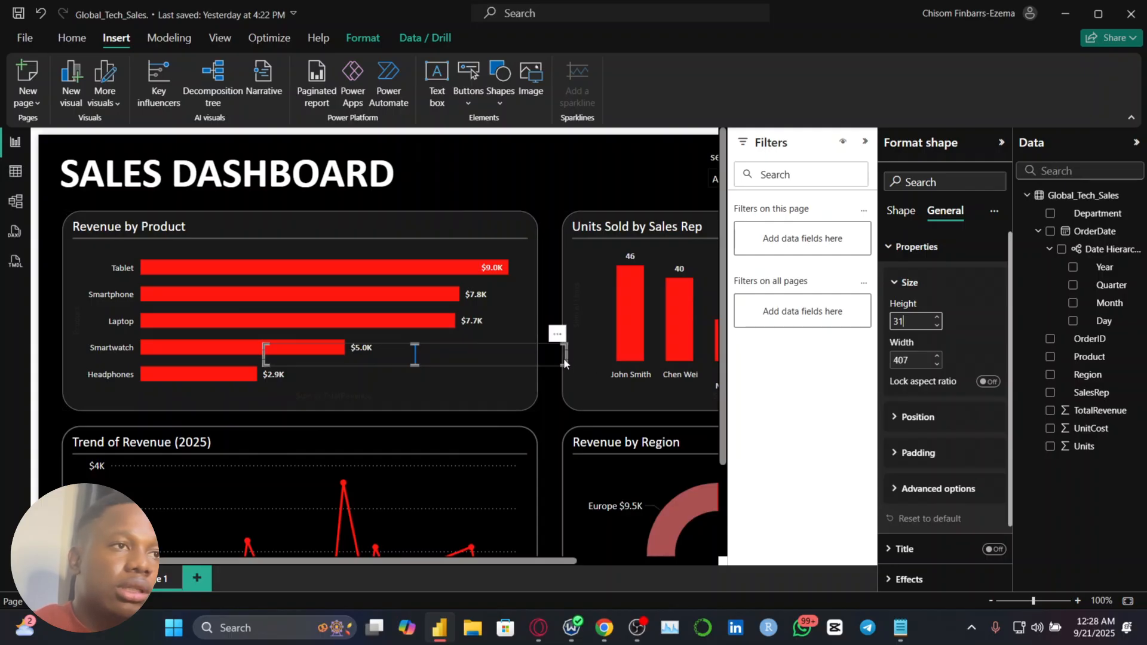
left_click_drag(563, 360, 328, 417)
scroll(263, 414, "right", 3)
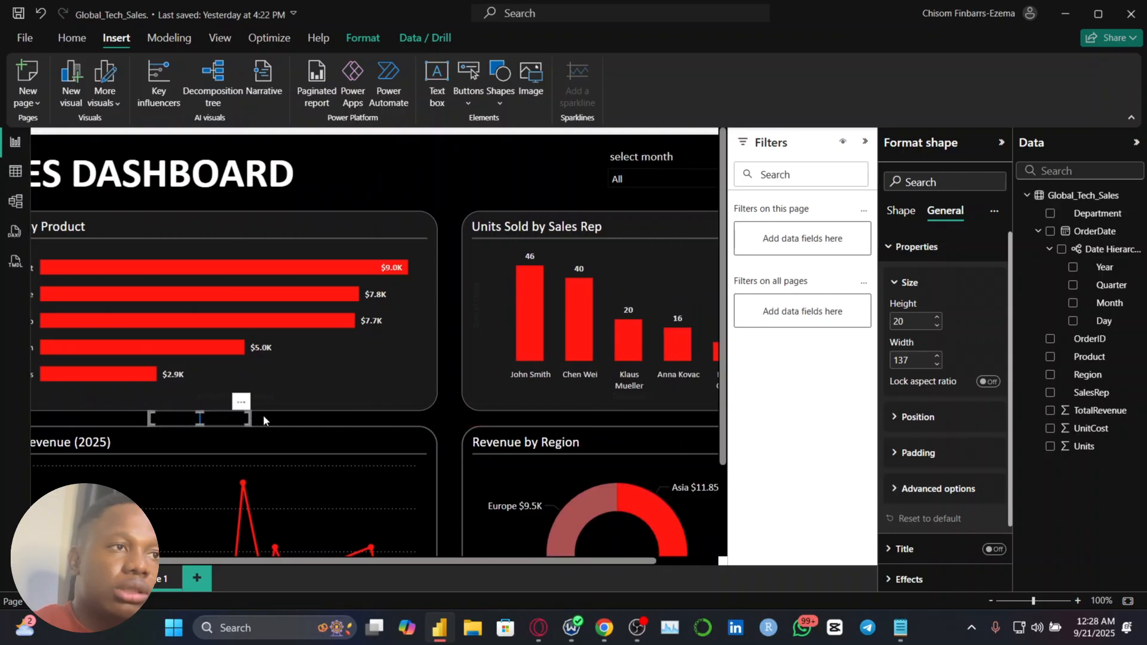
left_click_drag(231, 414, 639, 414)
scroll(617, 414, "down", 4)
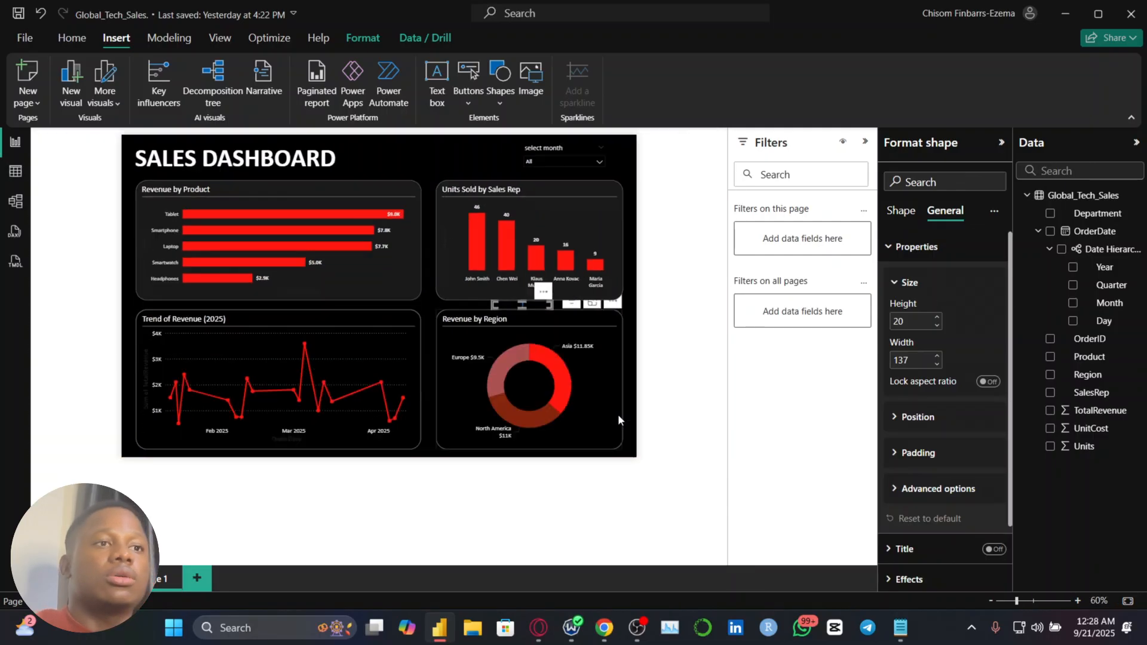
Increase the page's canvas height and shift the four charts down together to free a band beneath the dashboard title
left_click(650, 309)
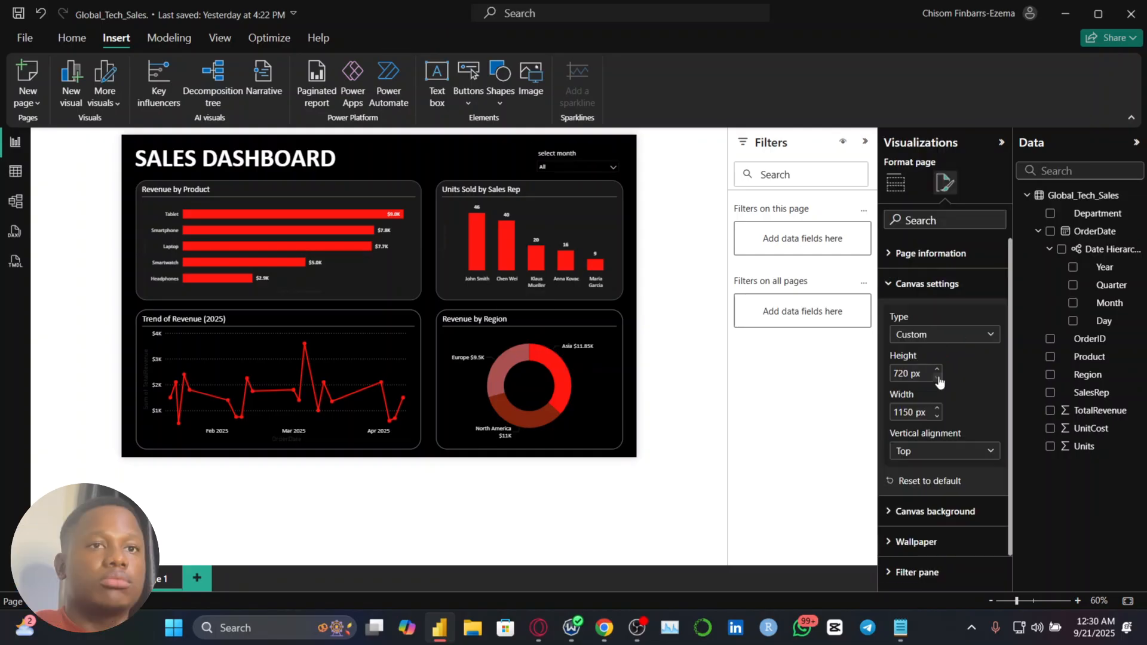
double_click(895, 374)
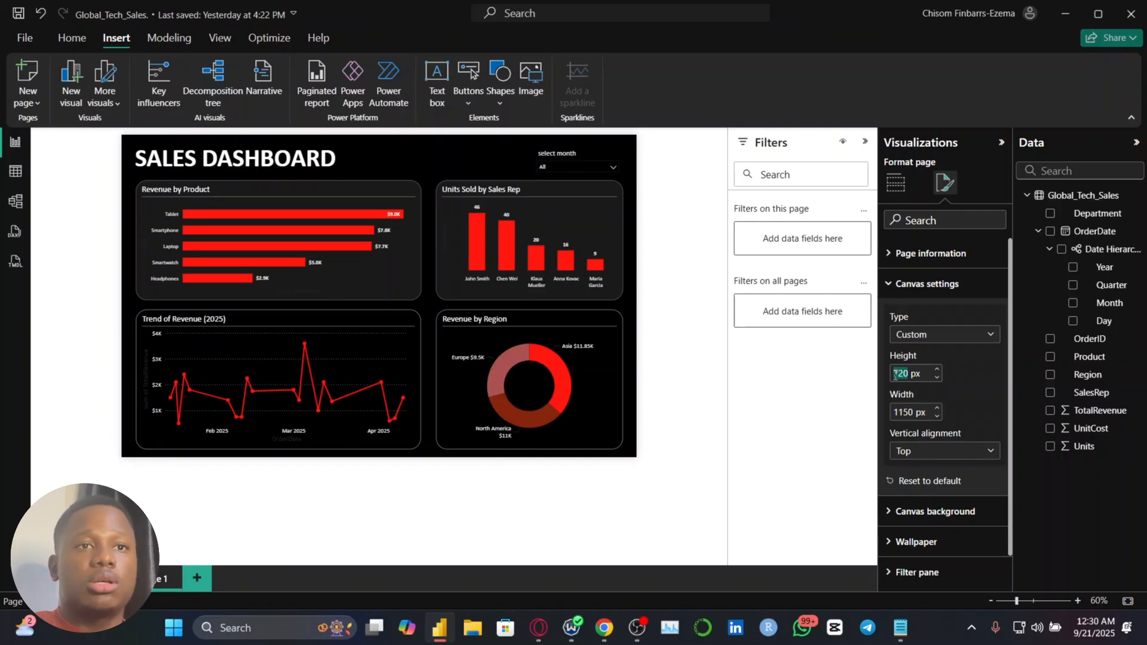
type("85")
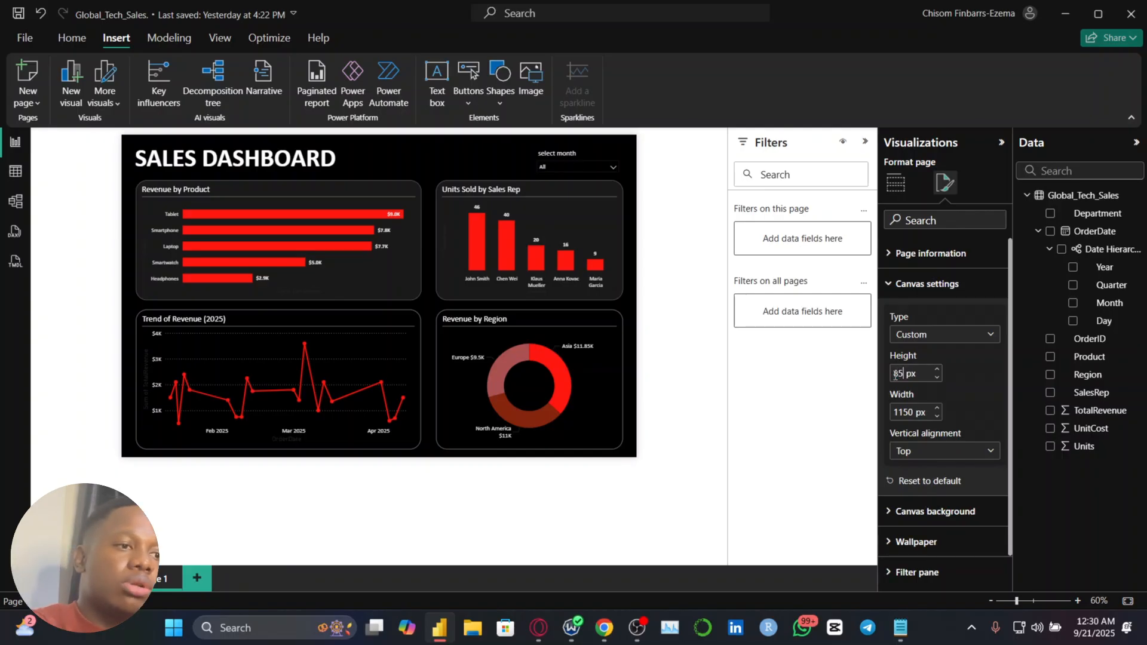
type("0")
key("BackSpace")
key("BackSpace")
key("BackSpace")
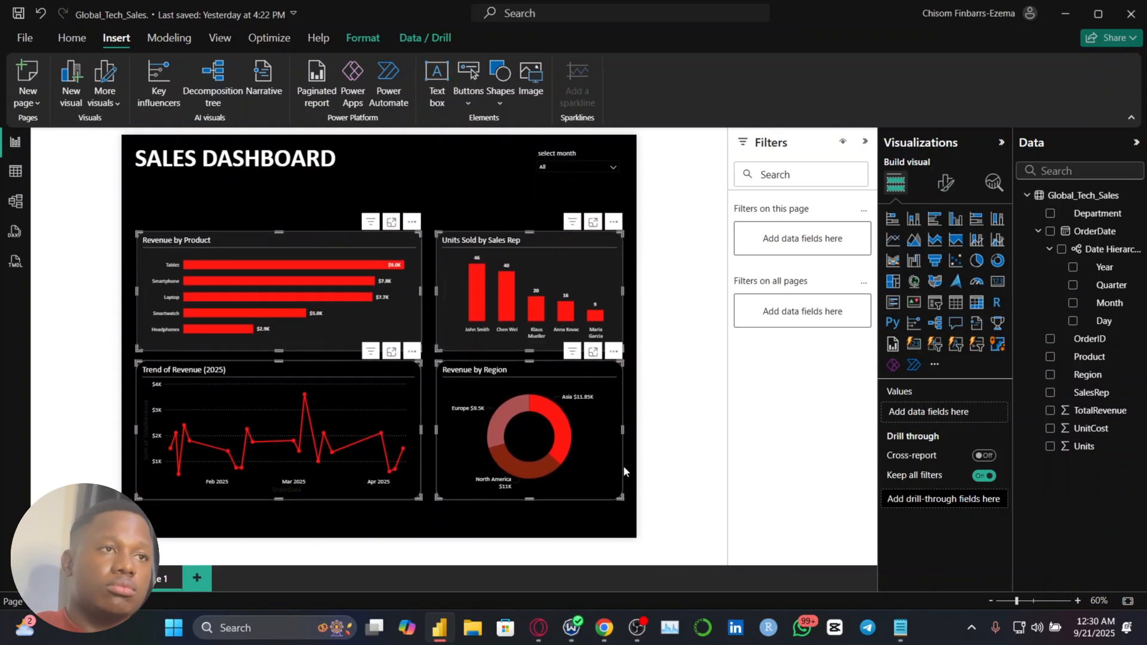
Insert a card showing the sum of TotalRevenue and fit it into the free space between the title and the Revenue by Product chart
left_click(199, 203)
left_click(995, 283)
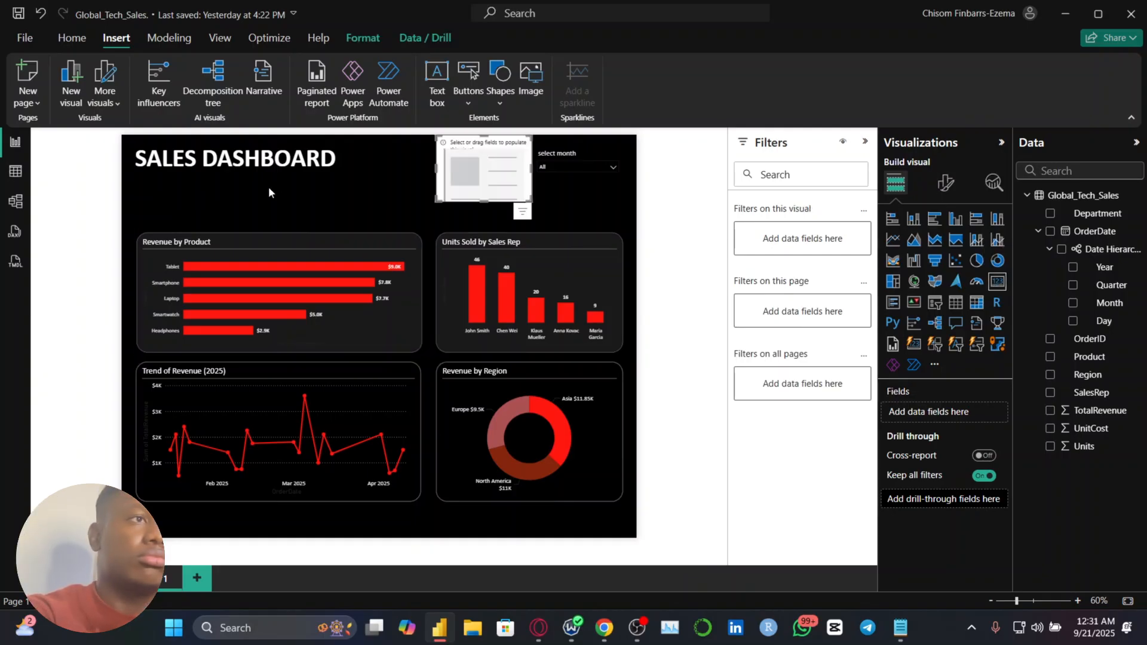
left_click_drag(453, 179, 150, 205)
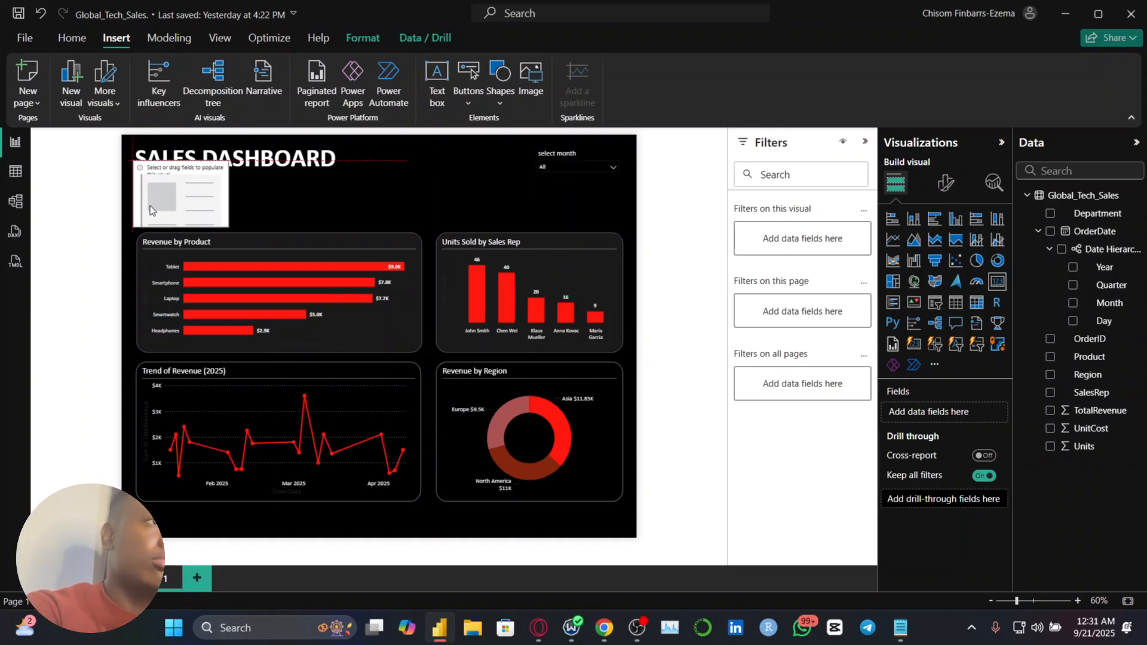
left_click_drag(225, 164, 243, 181)
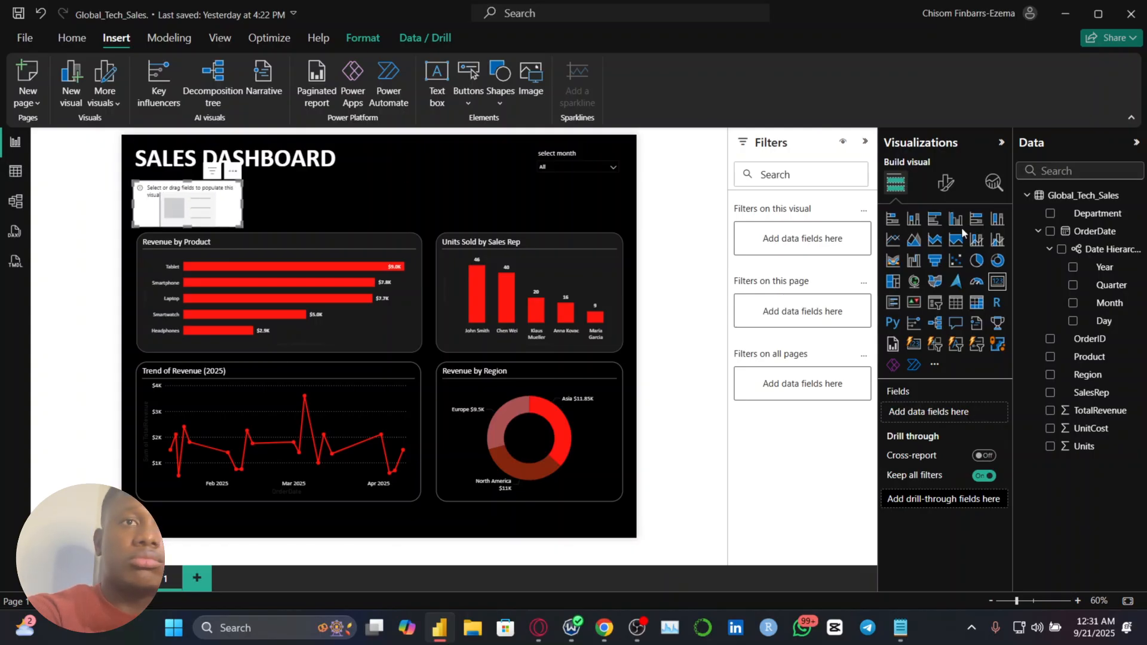
left_click(1050, 412)
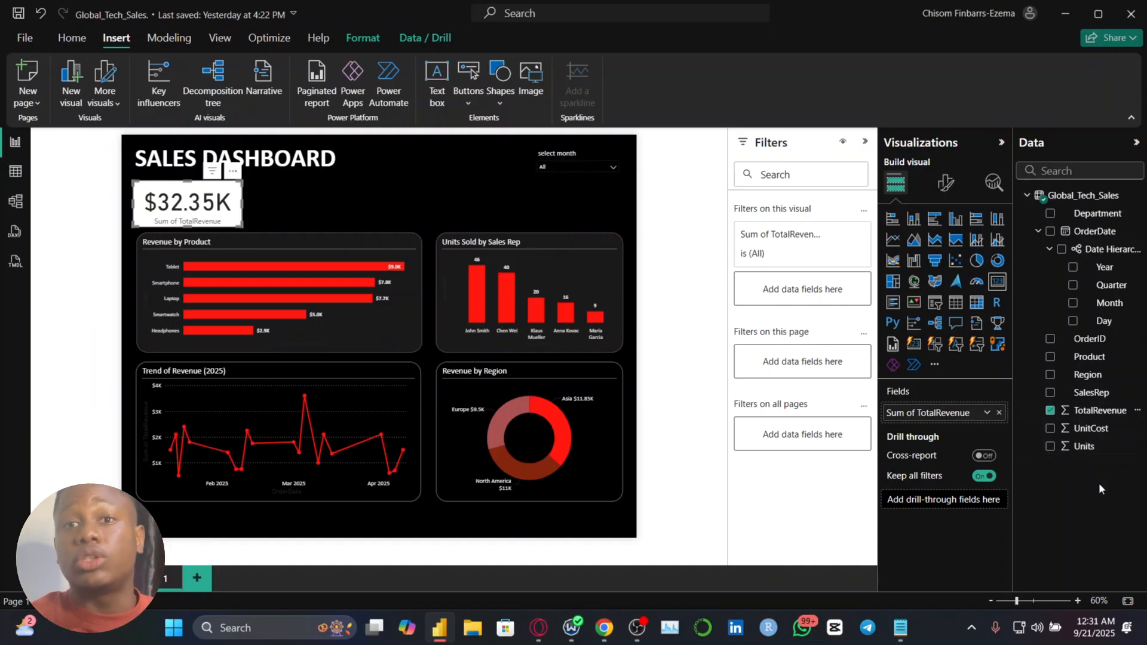
Set the currency format of the TotalRevenue column to ₦ English (Nigeria)
left_click(1099, 411)
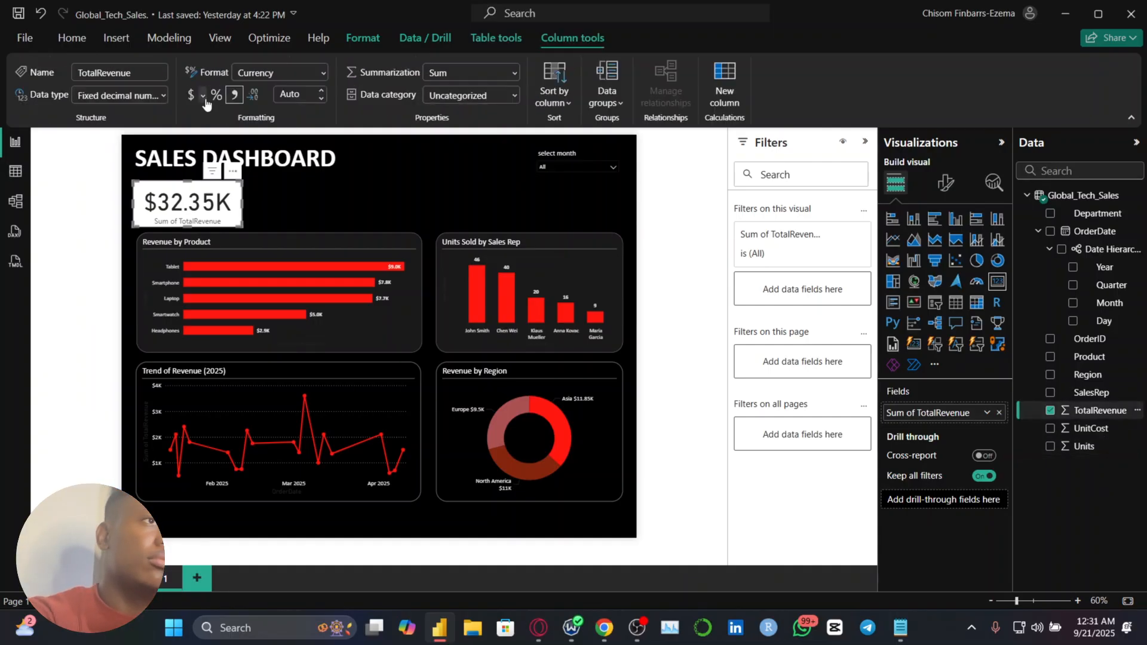
left_click(203, 96)
scroll(288, 391, "down", 15)
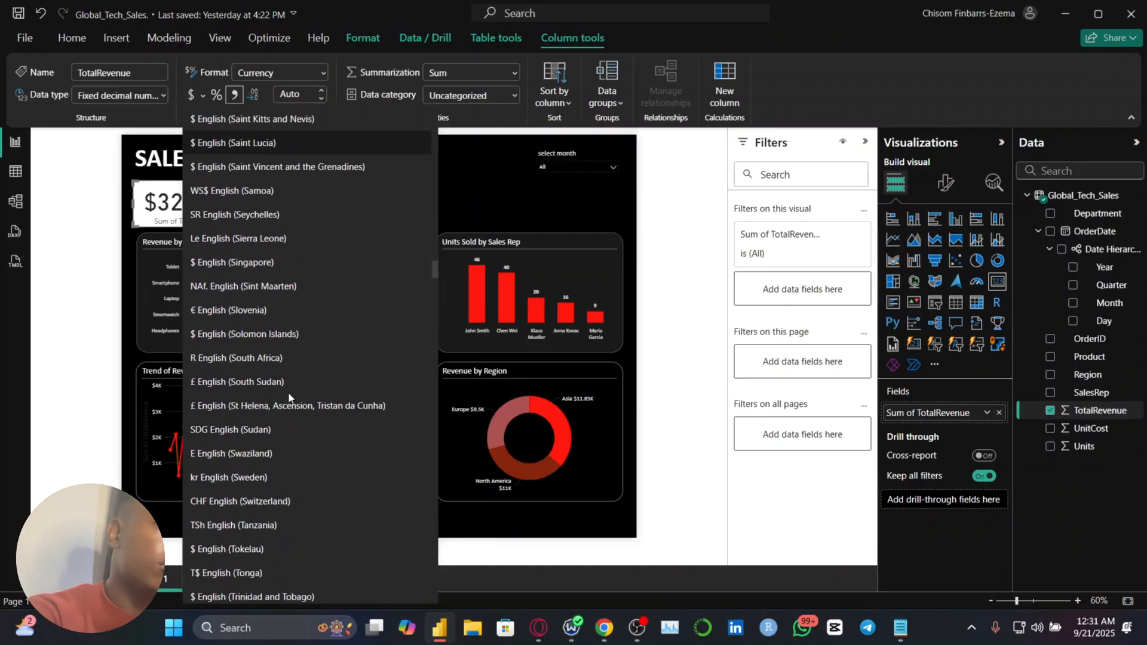
scroll(288, 394, "down", 8)
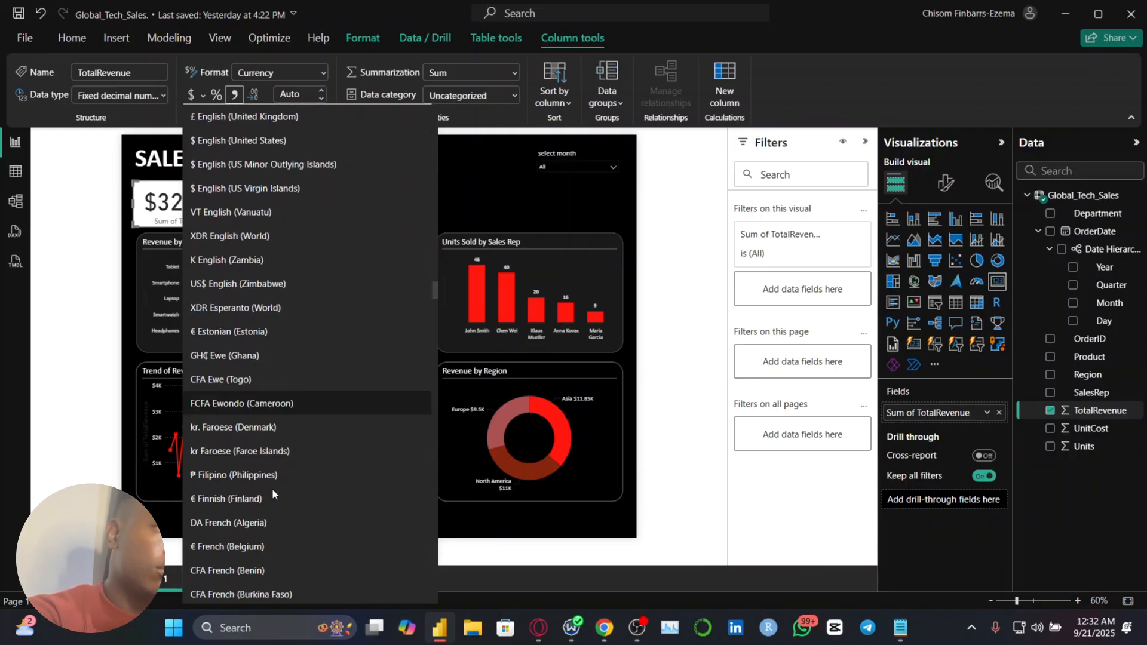
scroll(273, 492, "up", 6)
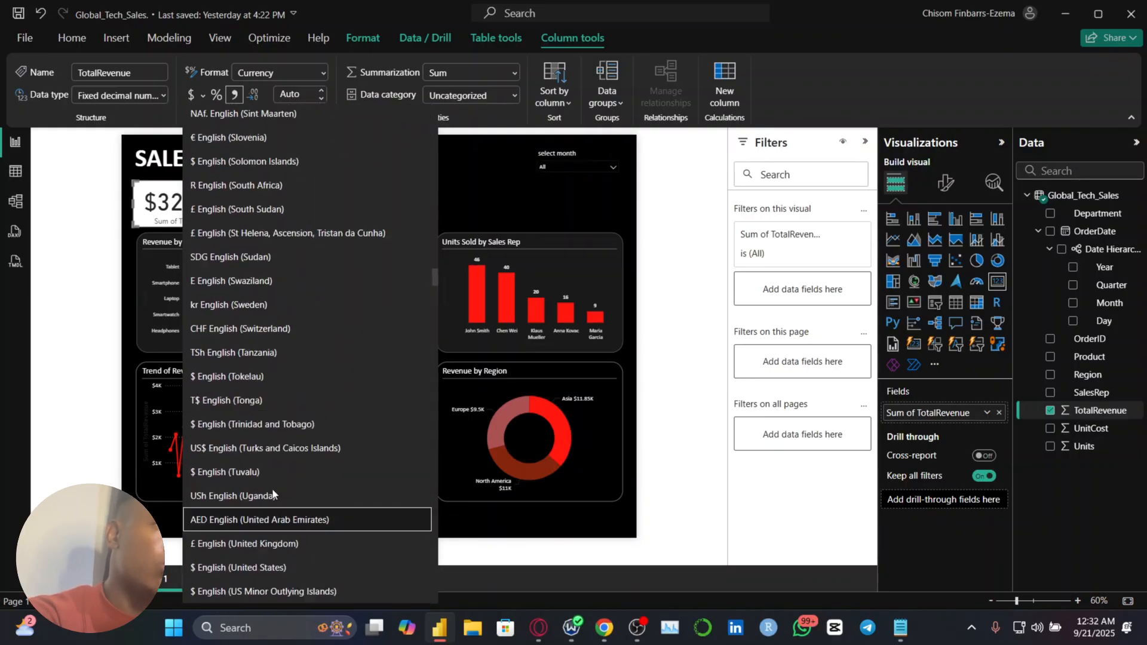
scroll(273, 494, "up", 10)
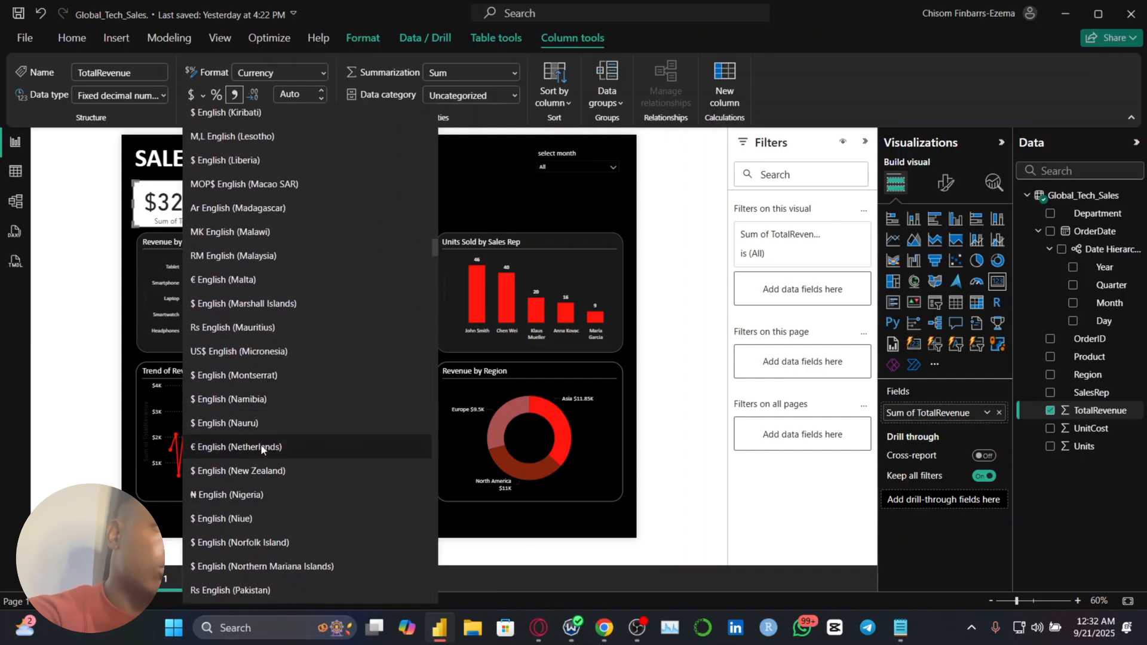
left_click(256, 500)
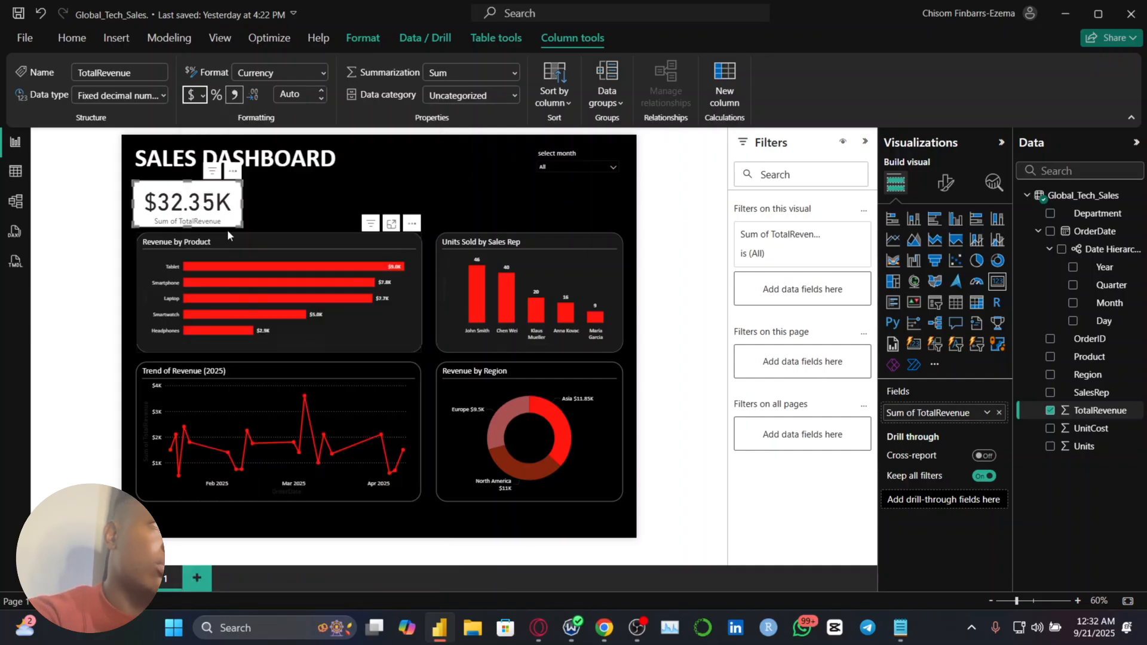
Set the UnitCost column's currency format to ₦ English (Nigeria) and nudge the revenue card up towards the dashboard title
left_click(1089, 428)
left_click(203, 96)
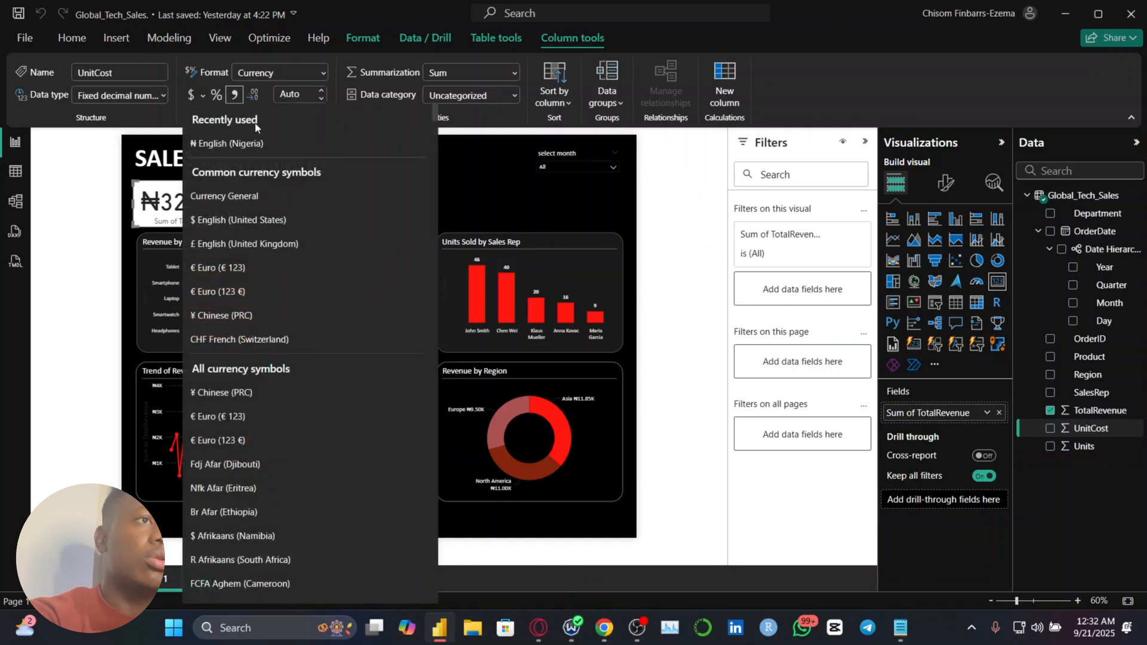
left_click(255, 144)
left_click_drag(187, 217, 191, 212)
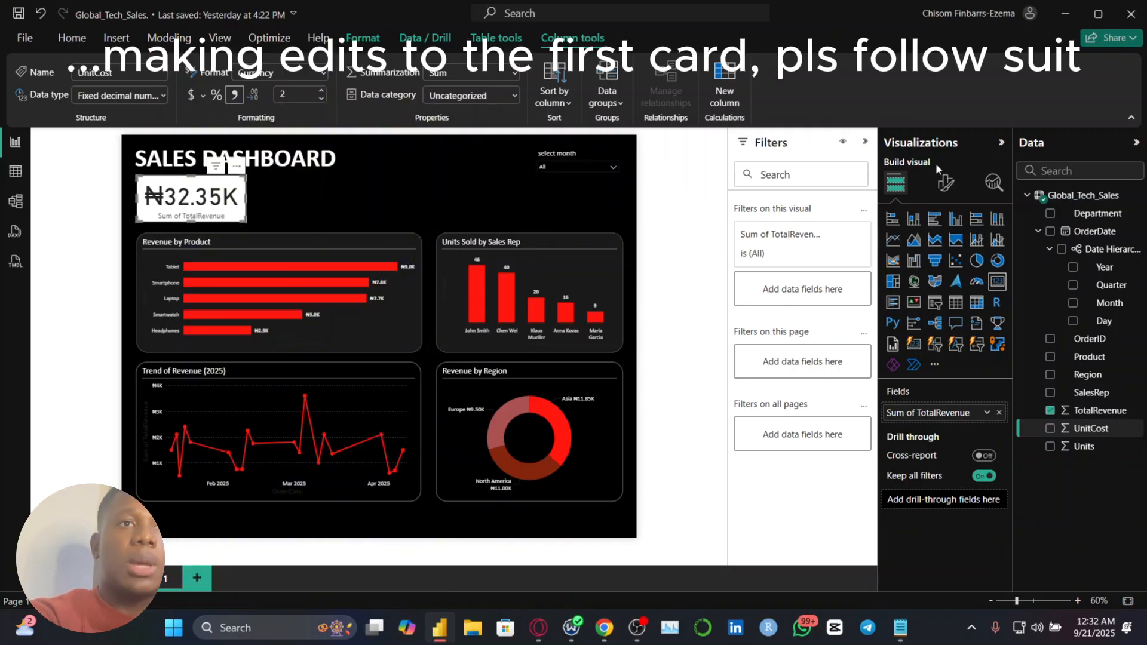
Format the revenue card's callout value in light grey with the Calibri font
left_click(945, 181)
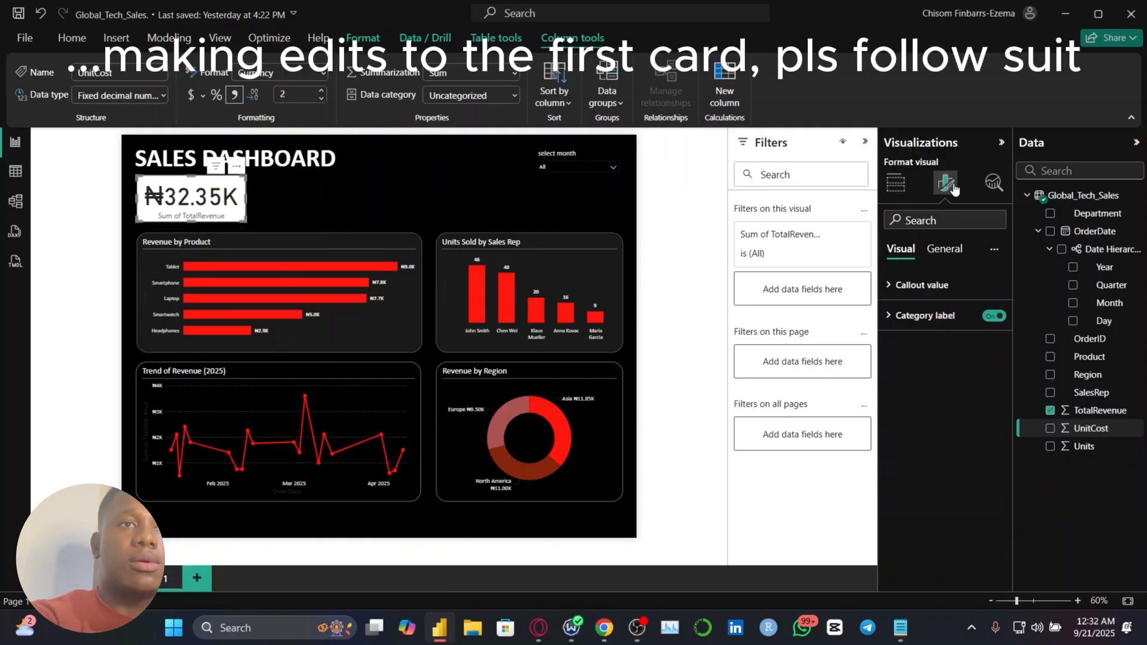
left_click(941, 293)
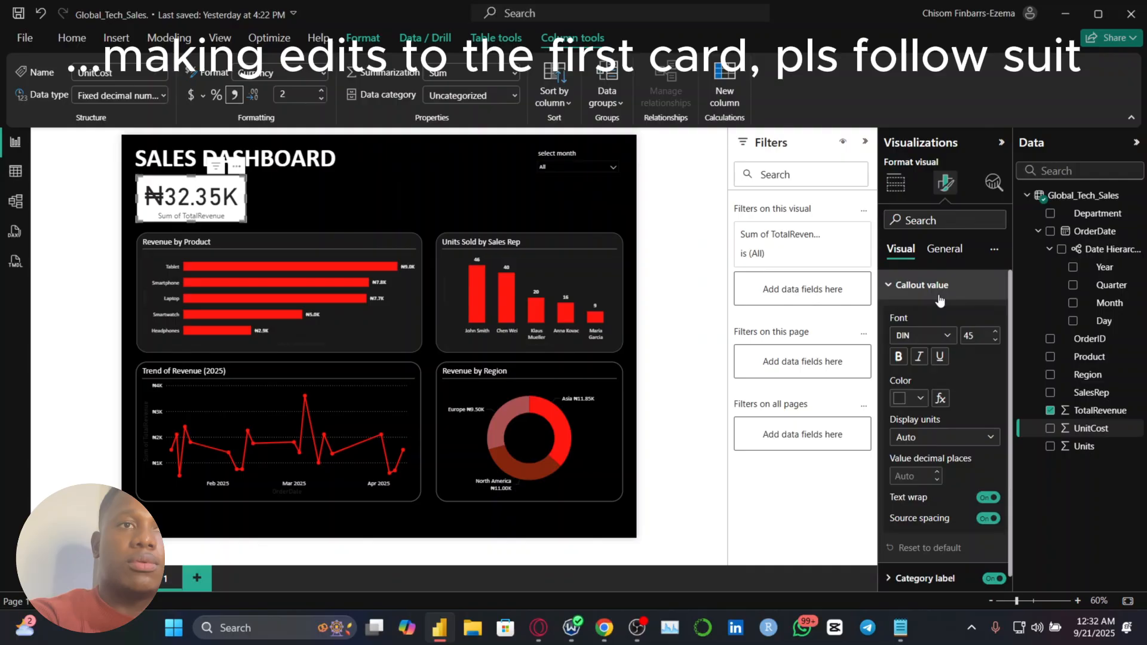
left_click(918, 396)
left_click(911, 163)
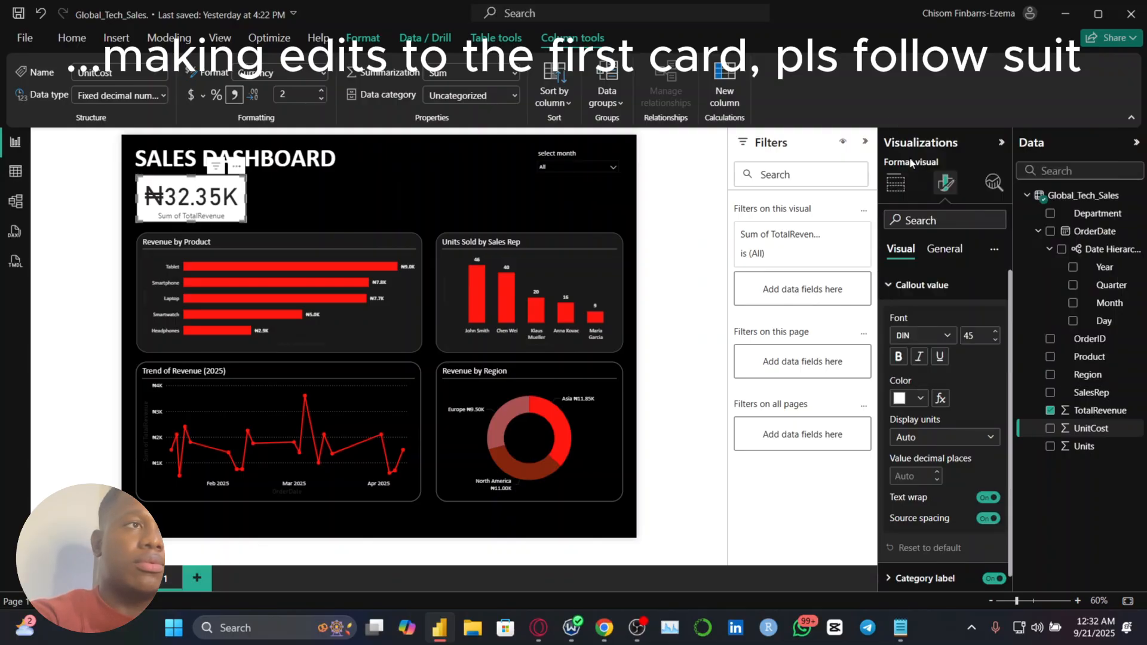
left_click(920, 397)
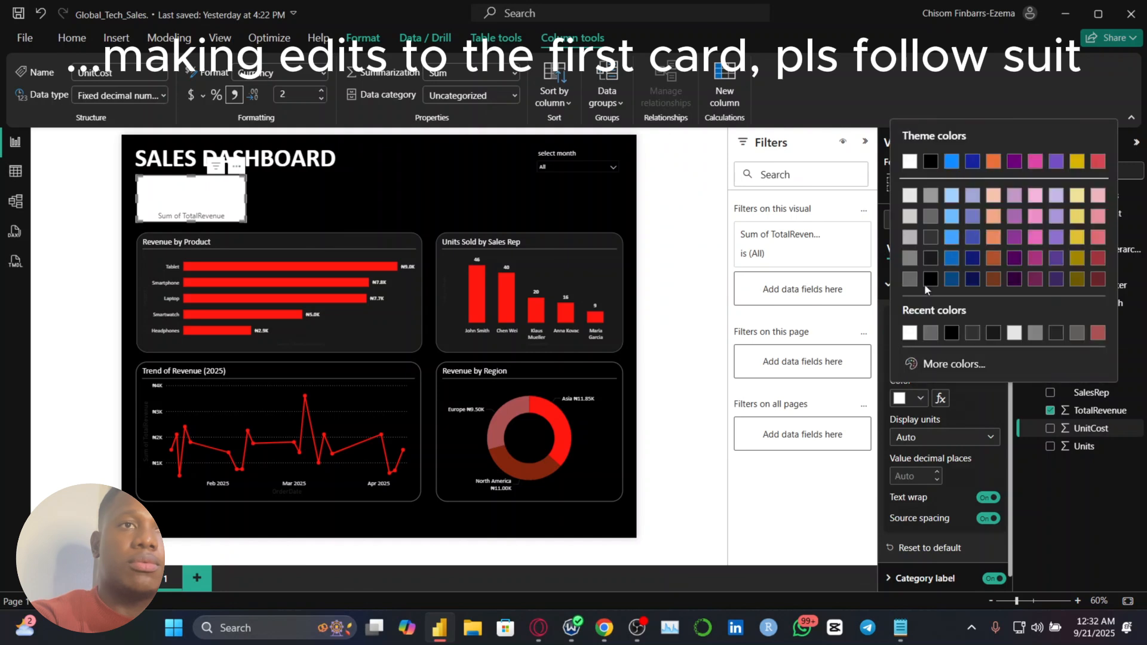
left_click(910, 195)
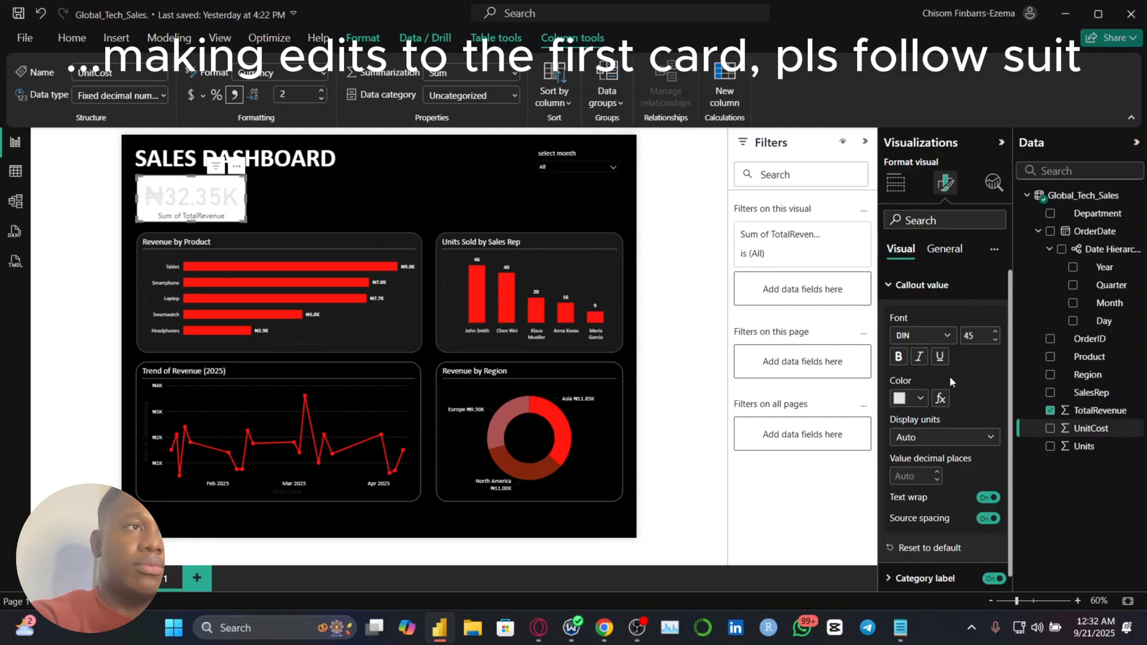
left_click(939, 335)
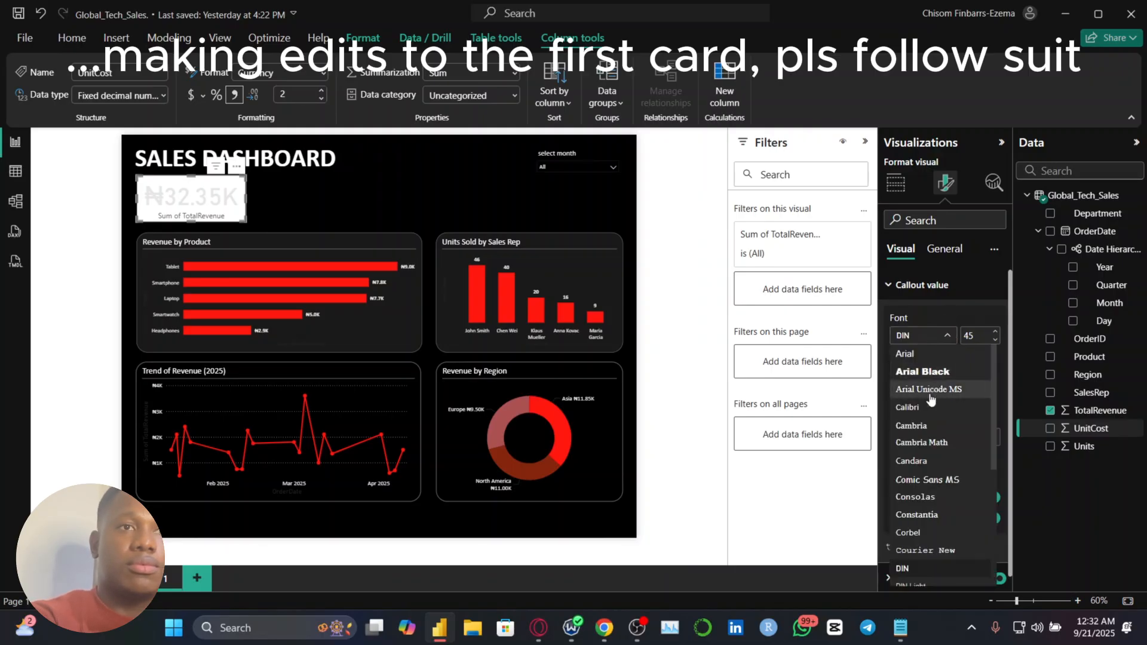
left_click(925, 411)
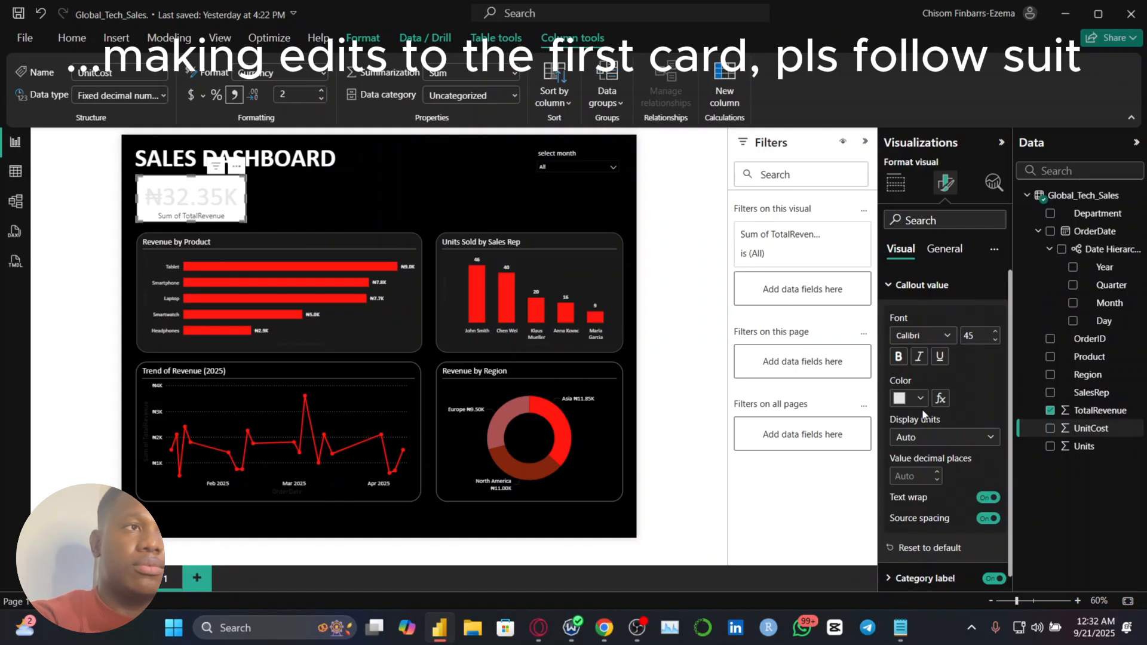
left_click(924, 291)
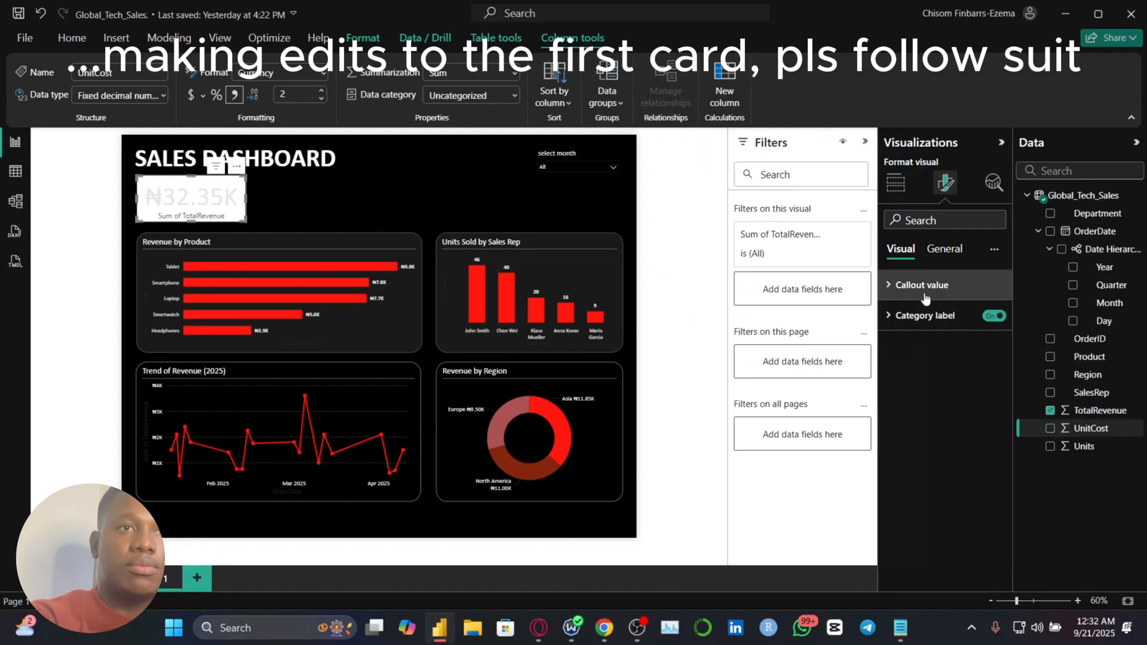
Set the revenue card's category label color to light grey
left_click(925, 316)
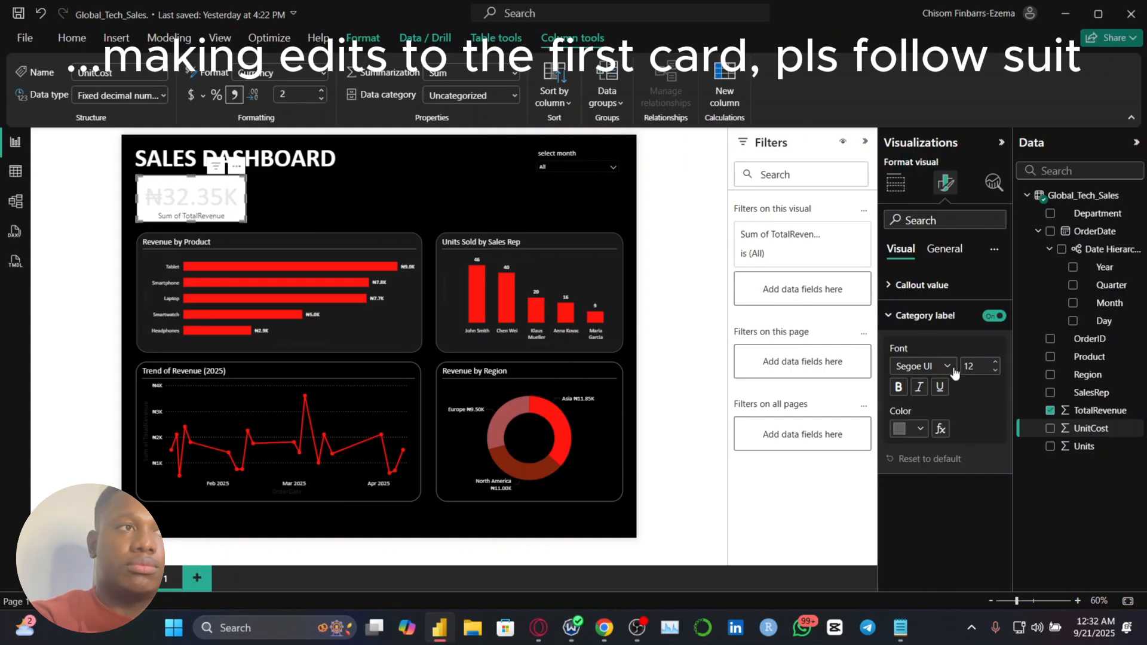
left_click(920, 429)
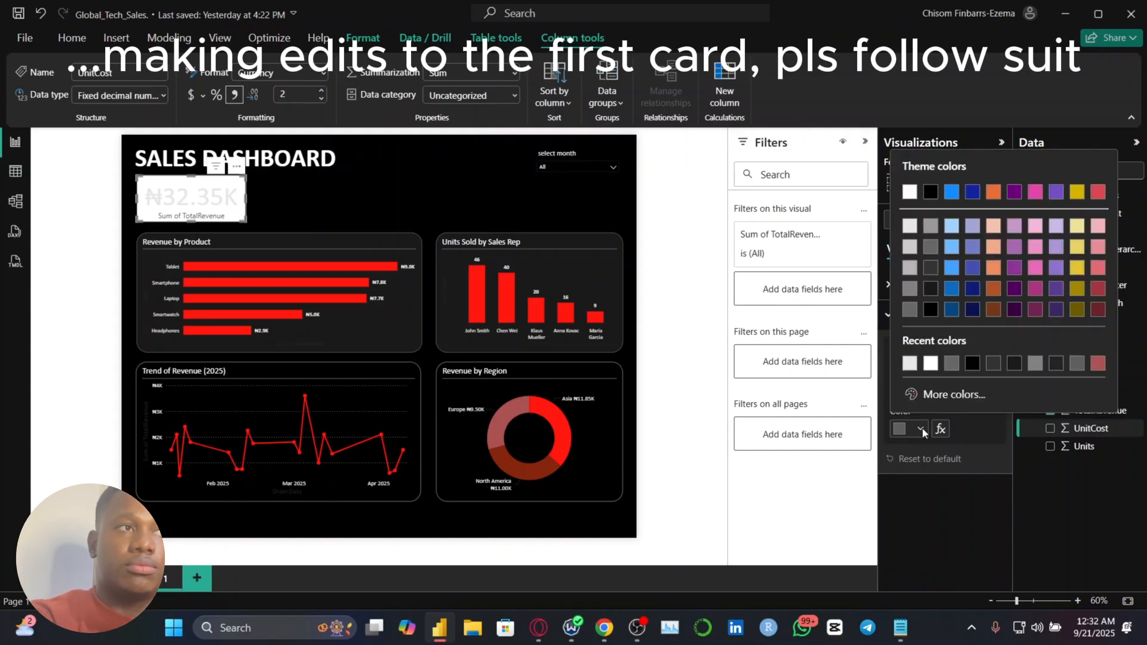
left_click(910, 227)
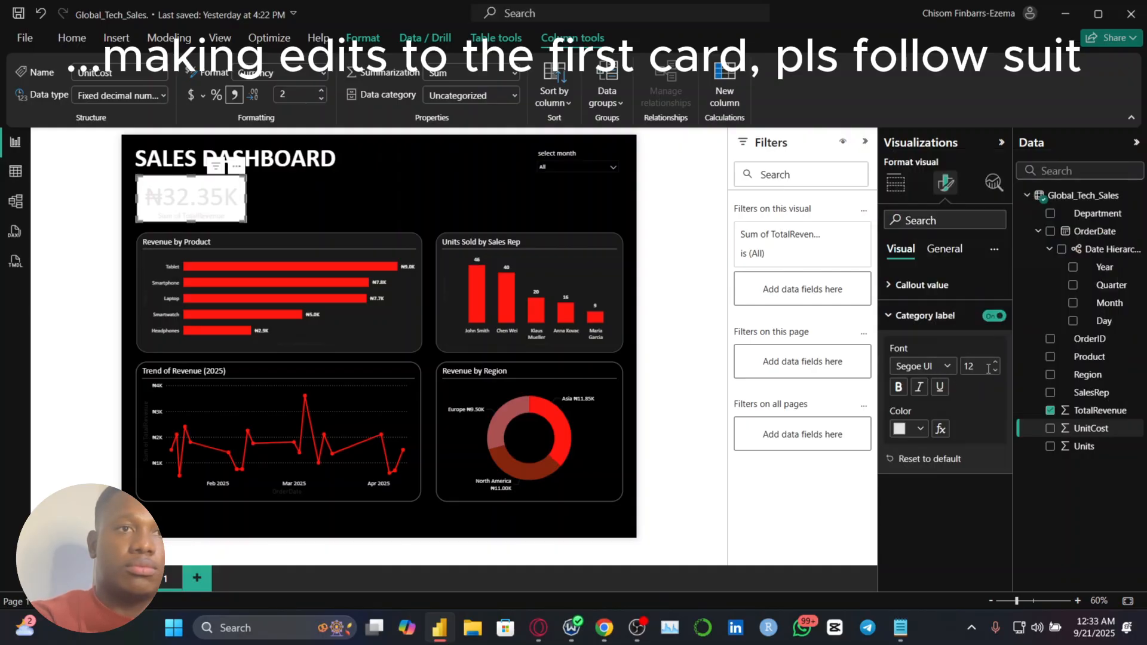
left_click(948, 323)
left_click(932, 285)
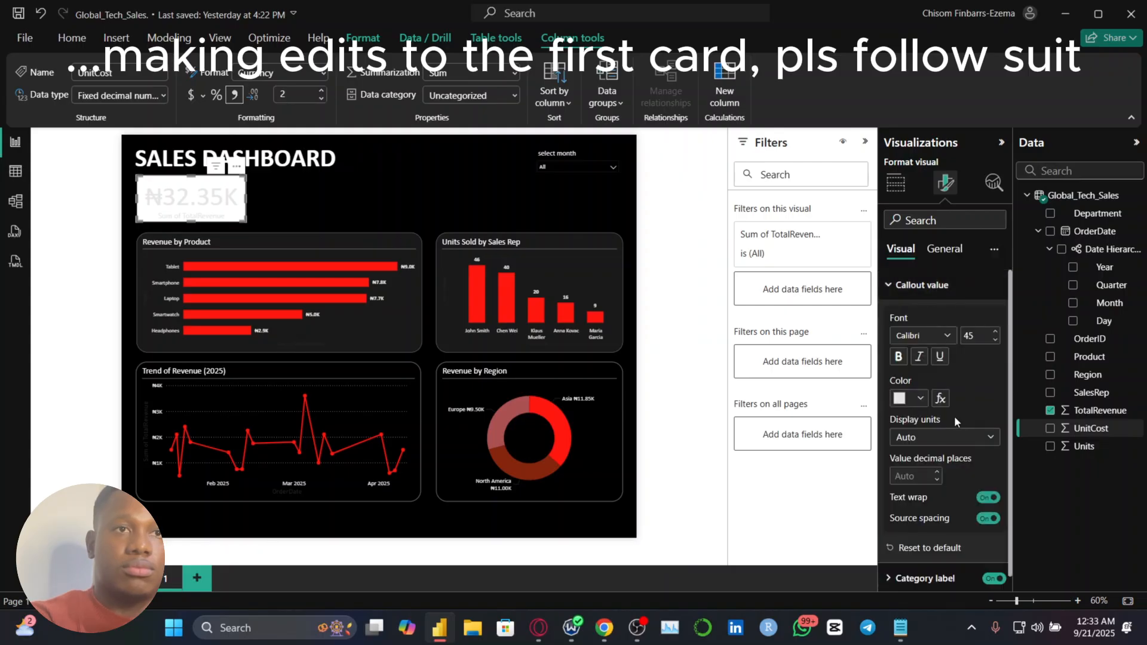
left_click(951, 255)
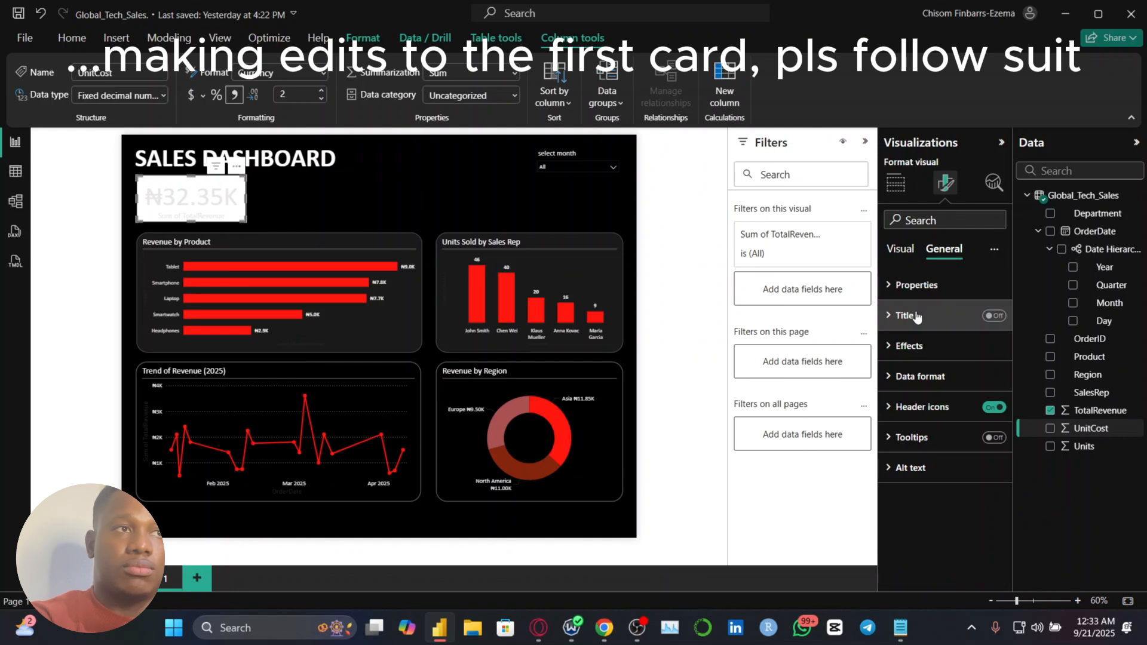
left_click(917, 316)
left_click(917, 317)
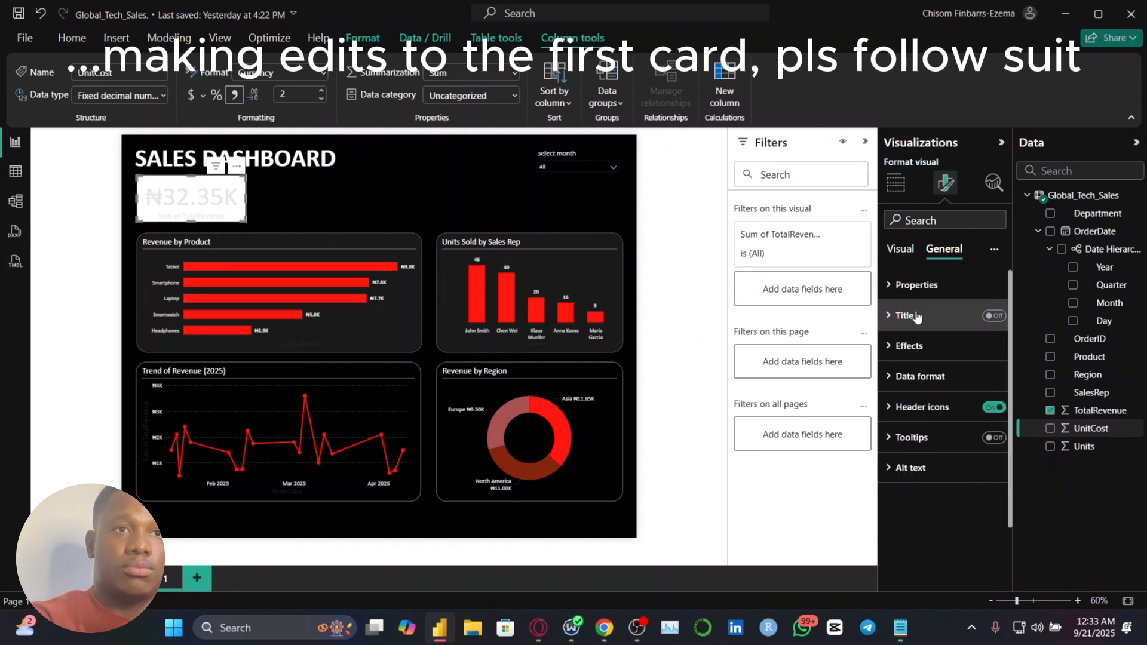
left_click(909, 256)
Set the revenue card's category label font to Calibri
scroll(930, 465, "down", 1)
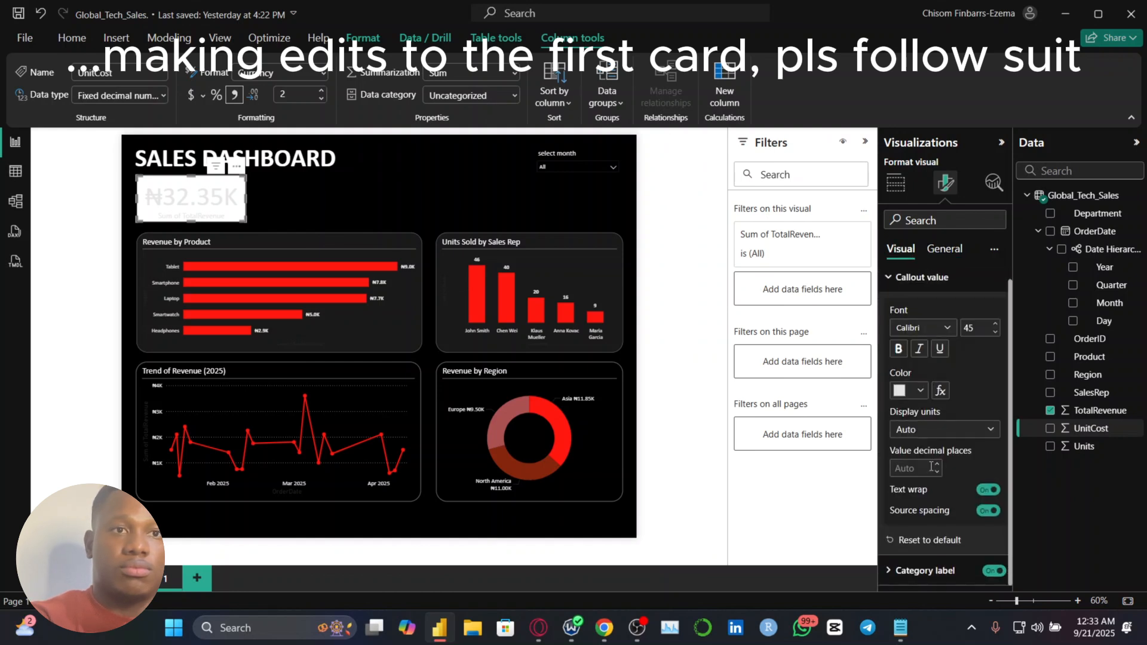
left_click(932, 571)
scroll(933, 577, "up", 3)
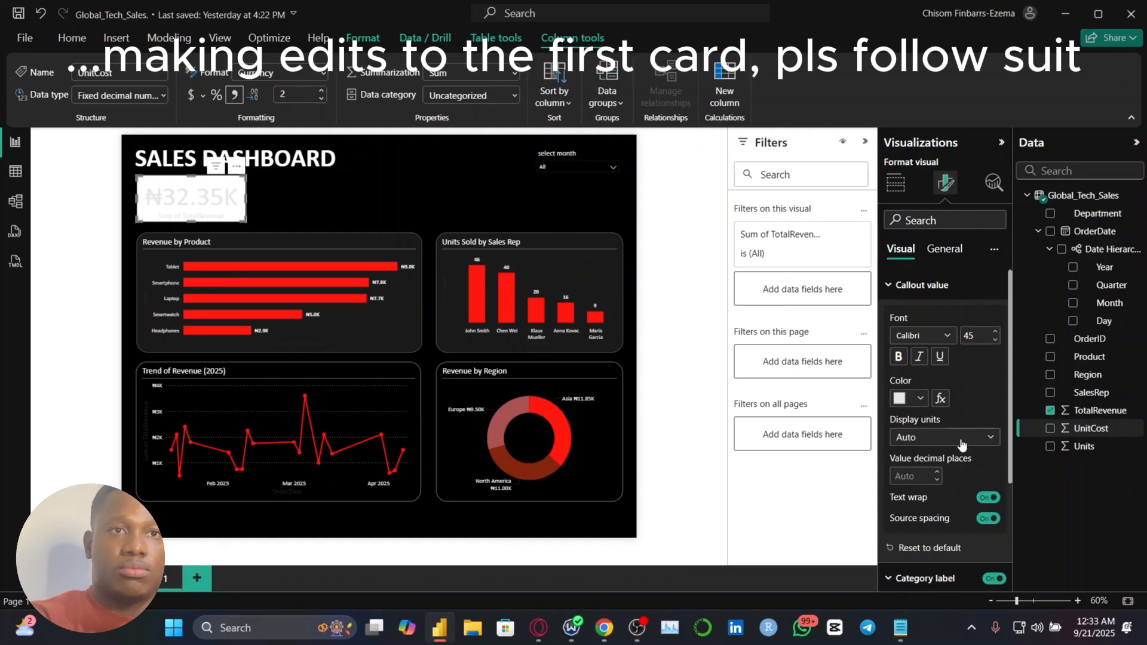
scroll(962, 444, "down", 5)
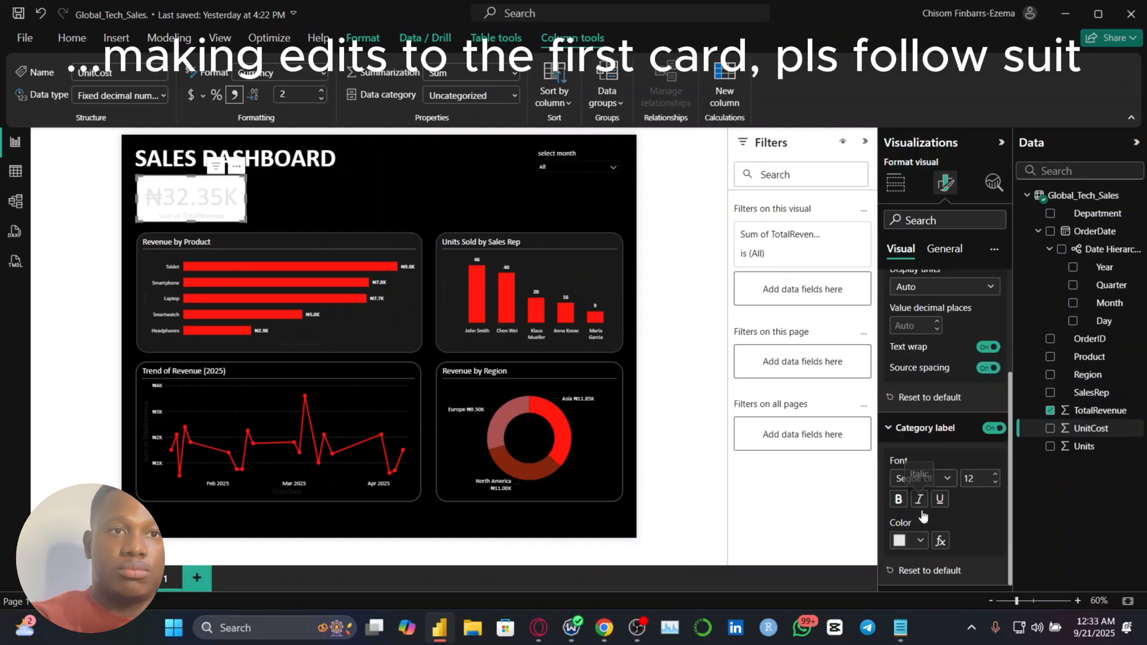
left_click(942, 479)
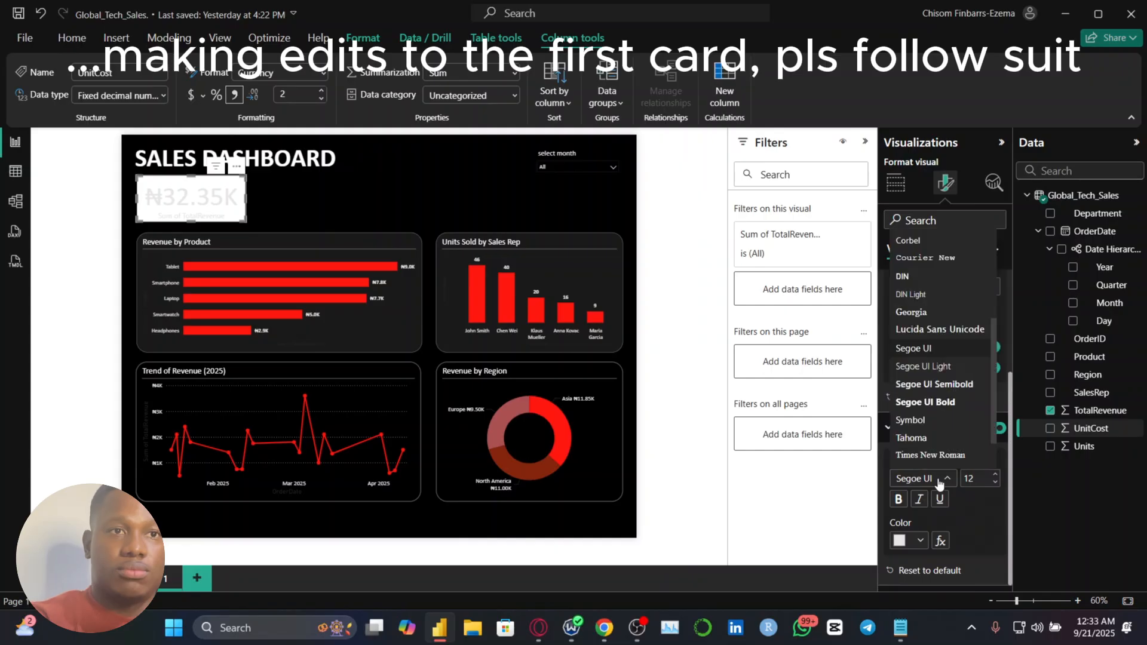
scroll(926, 295, "up", 3)
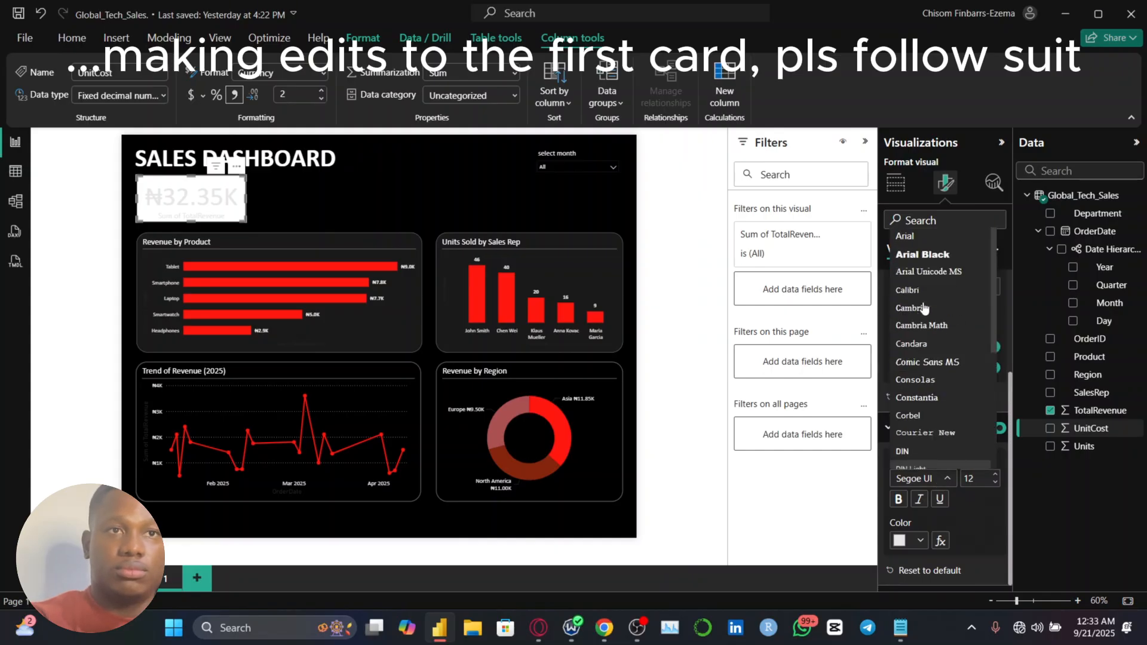
left_click(923, 301)
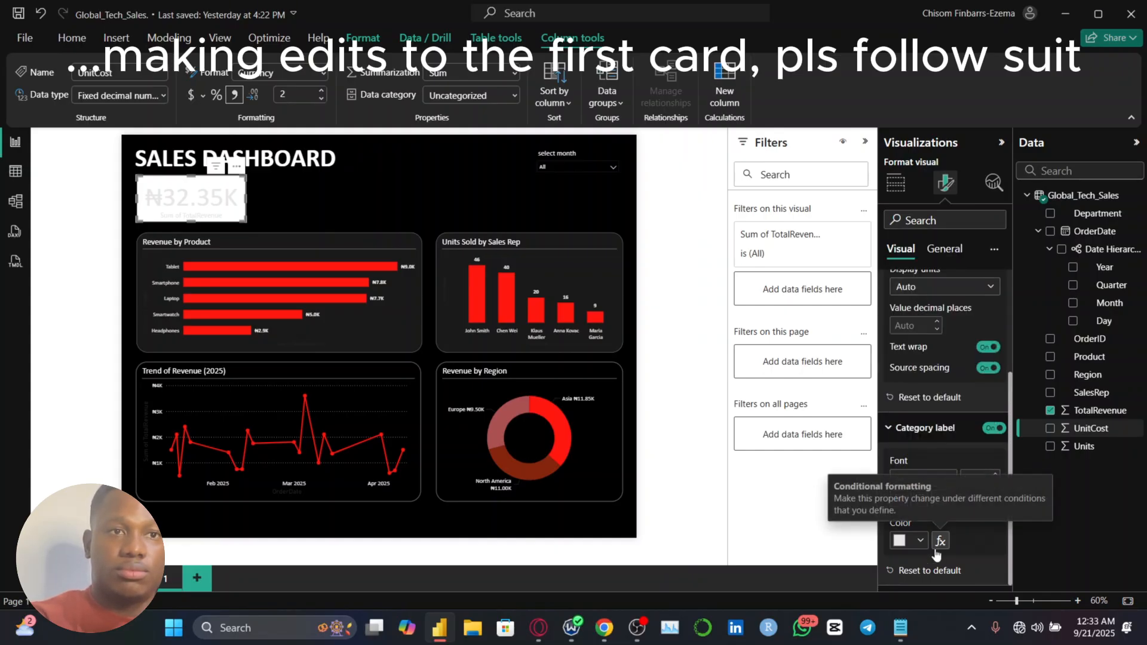
left_click(915, 441)
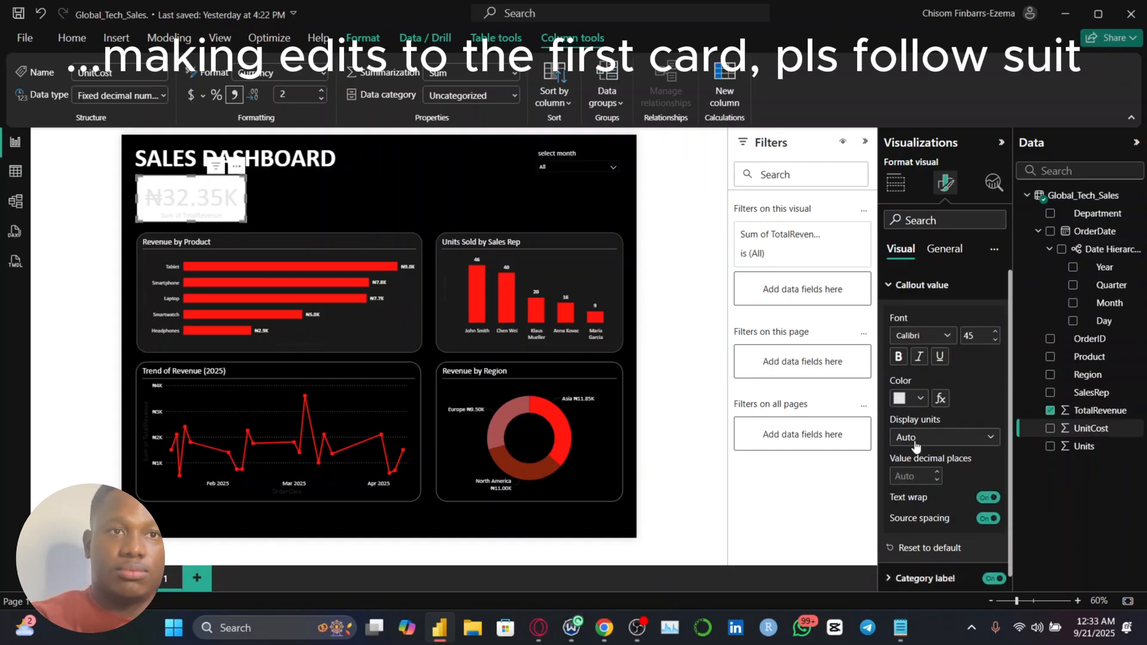
left_click(943, 250)
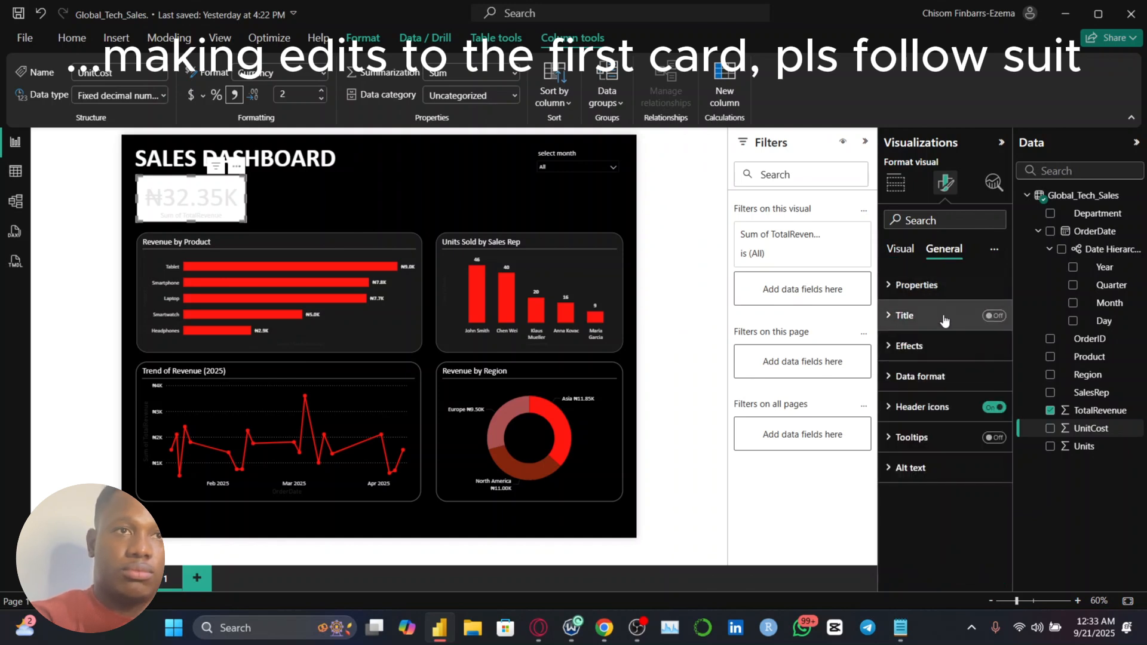
left_click(900, 248)
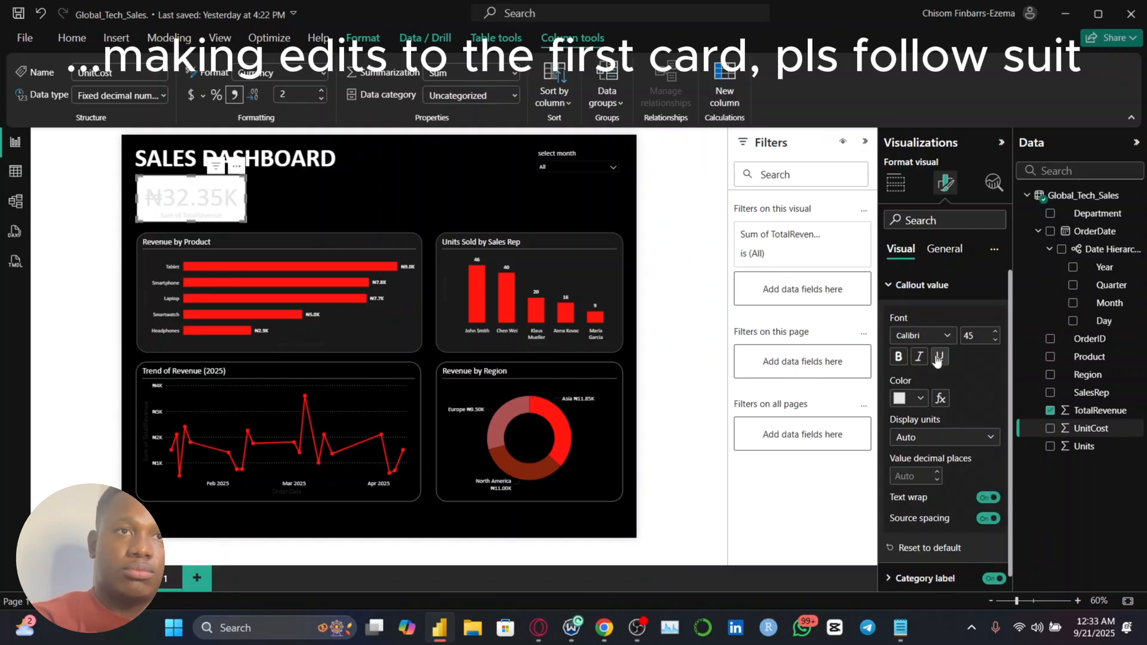
left_click(906, 291)
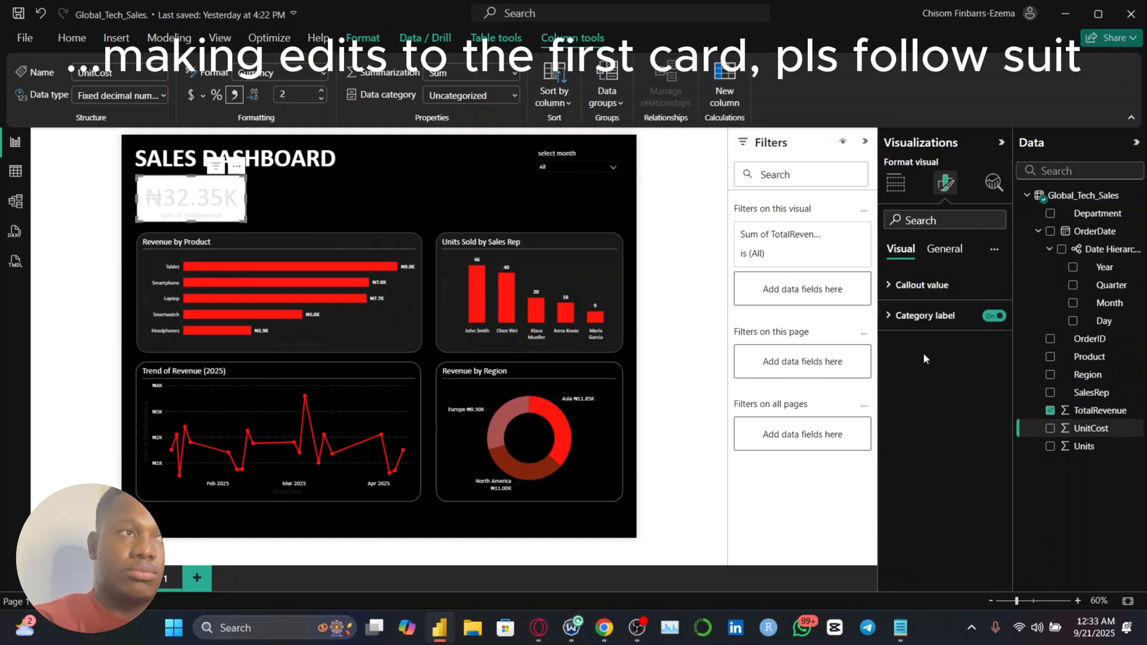
left_click(939, 319)
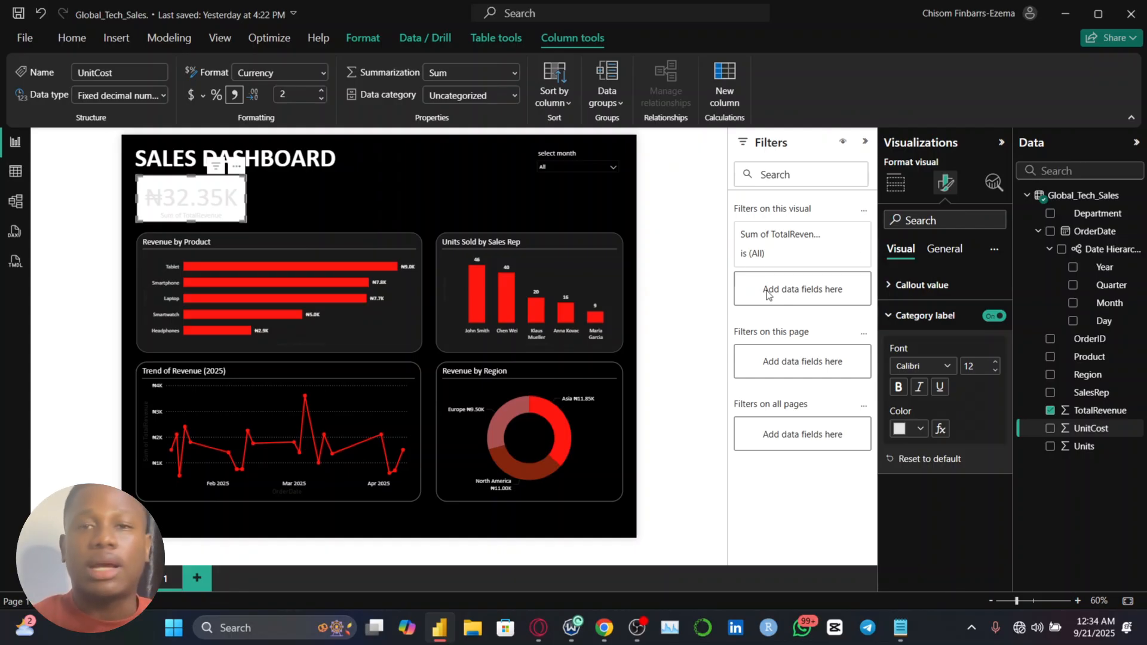
Rename the revenue card's Sum of TotalRevenue field to Revenue for this visual
left_click(895, 183)
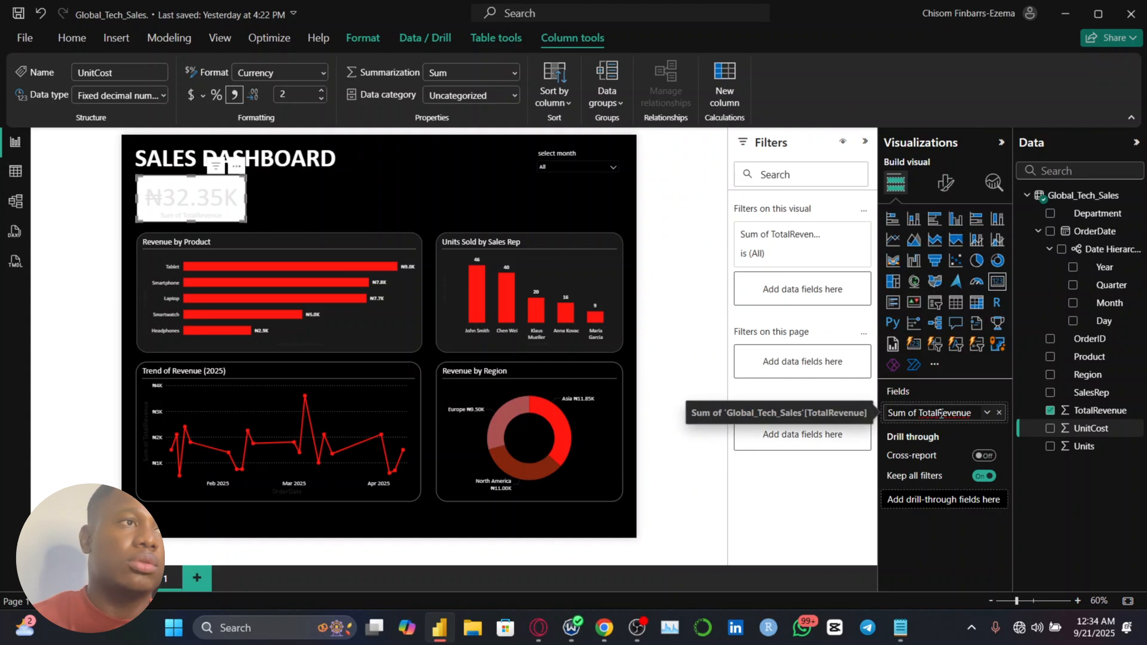
key("ctrl+a")
type("R")
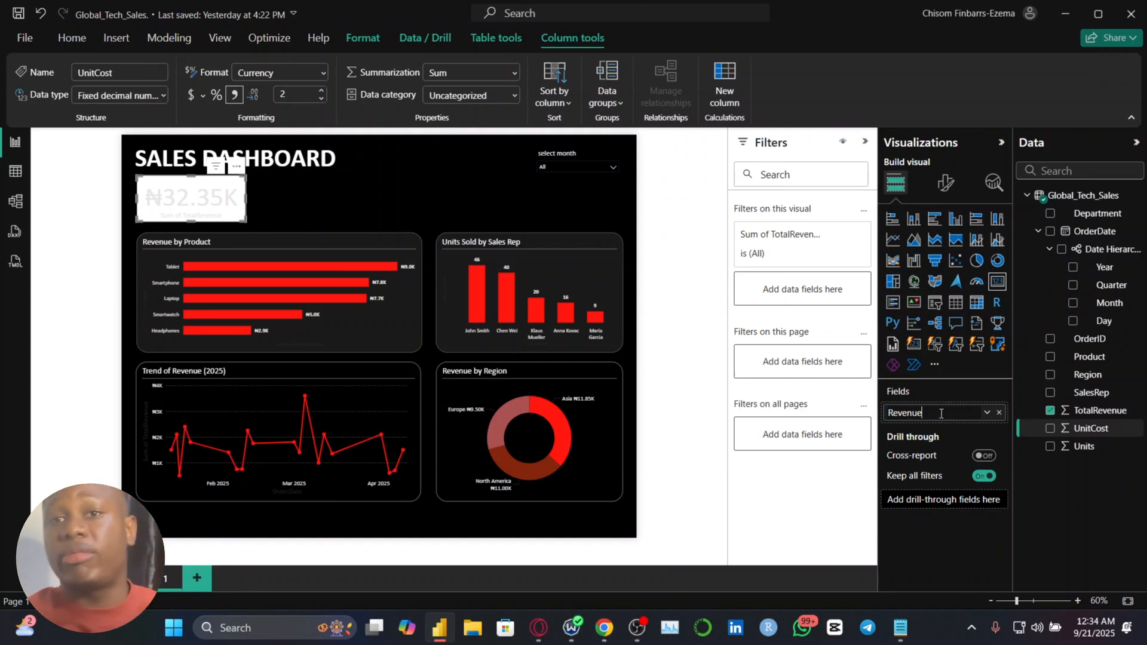
key("Return")
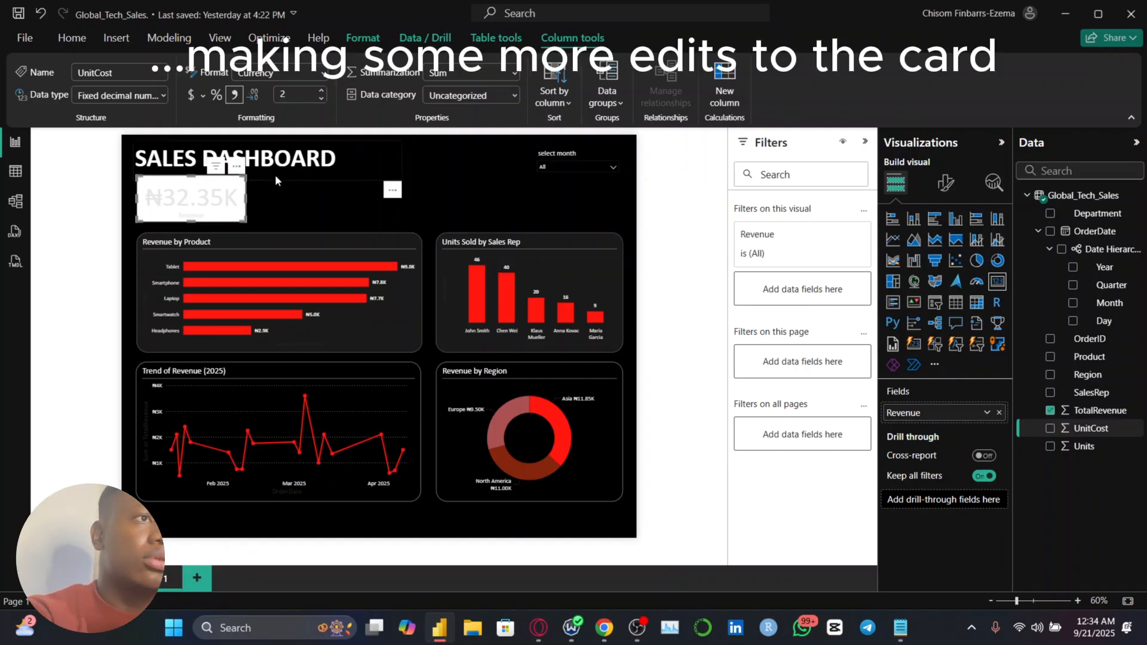
Turn on the revenue card's background and set its color to a very dark grey
left_click(945, 182)
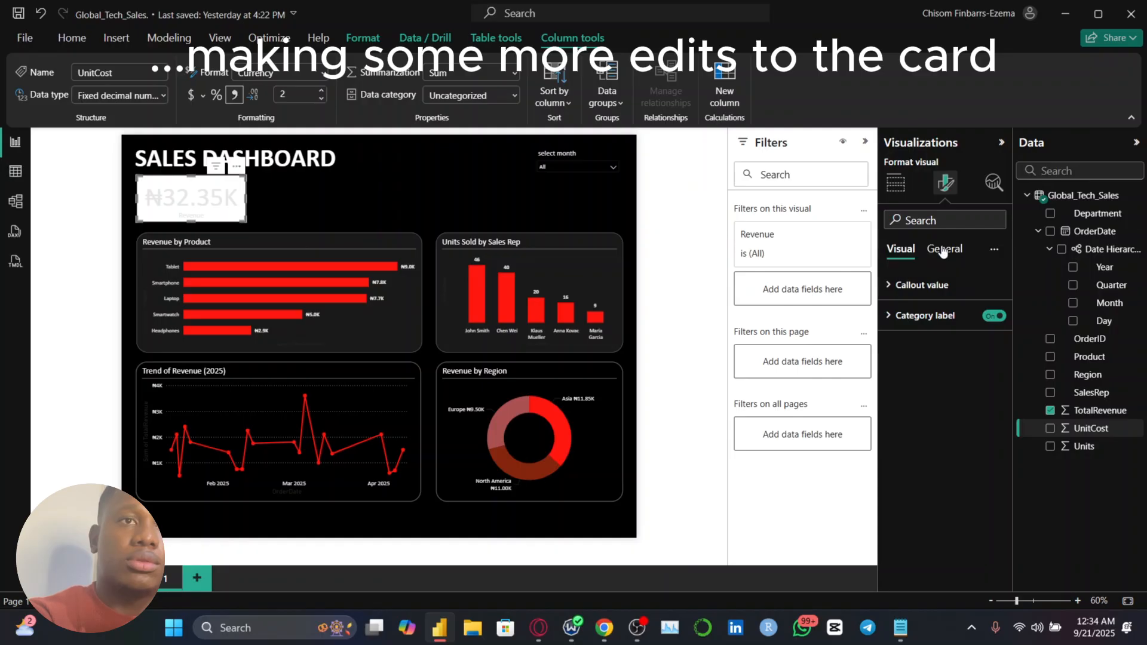
left_click(939, 247)
left_click(920, 344)
left_click(986, 382)
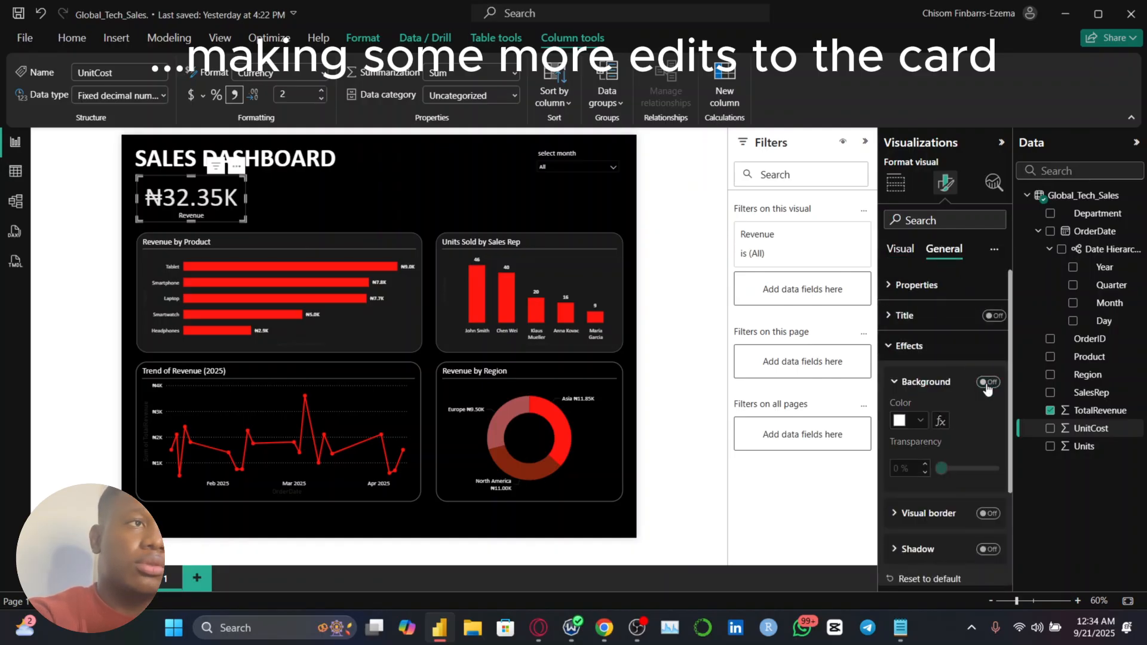
left_click(987, 383)
left_click(920, 421)
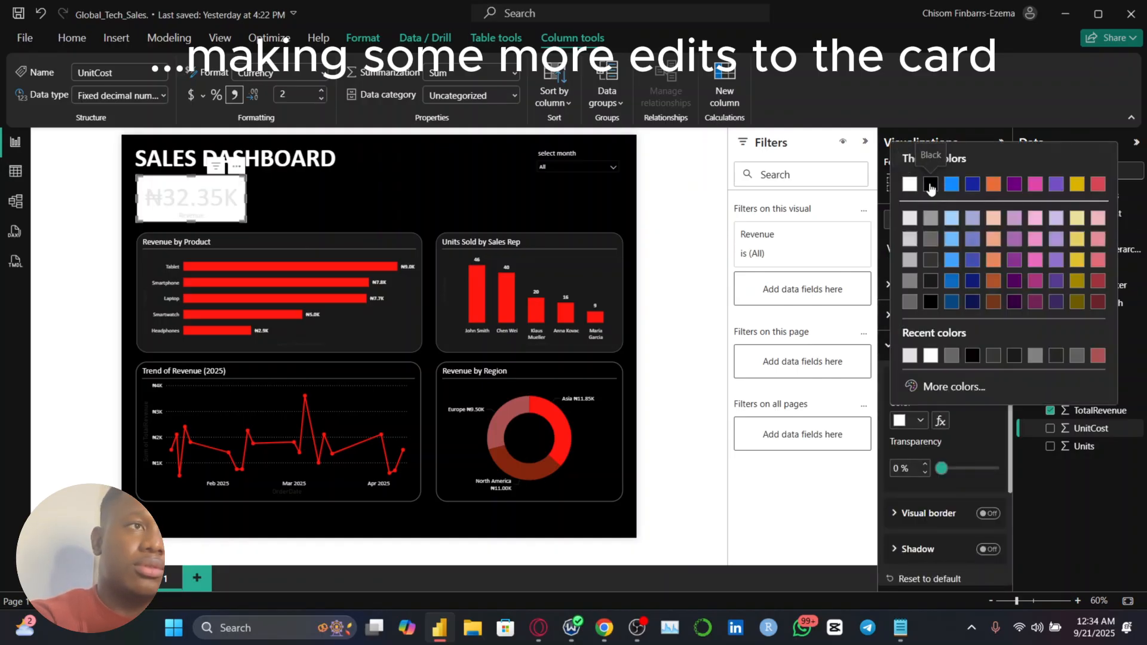
left_click(929, 301)
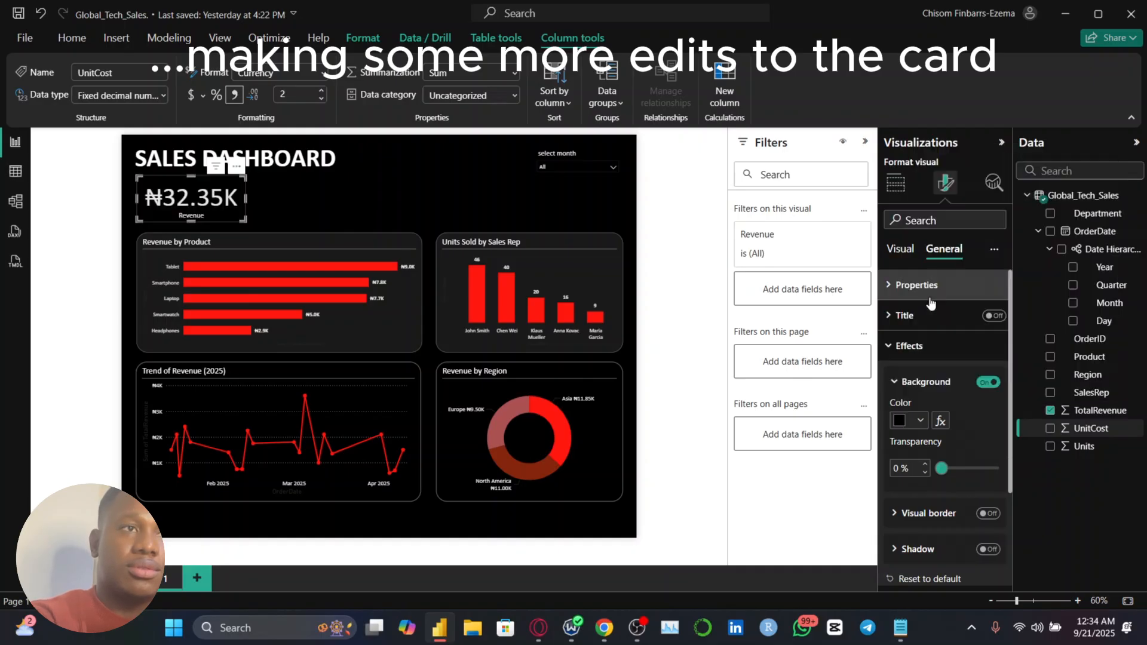
left_click(921, 421)
left_click(955, 433)
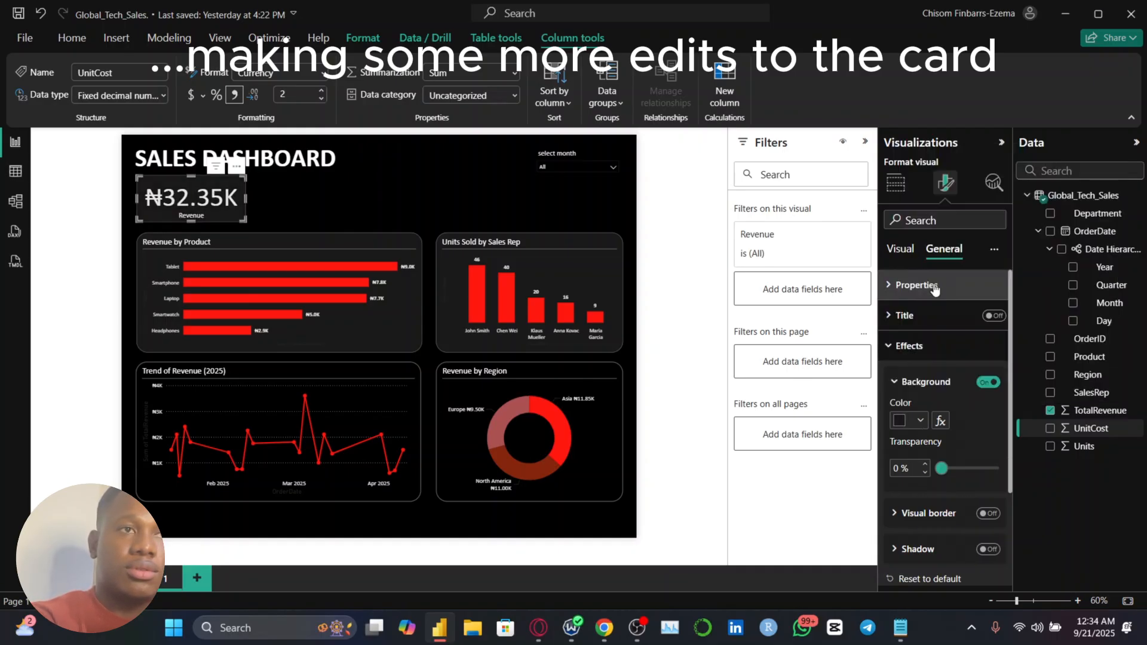
Give the revenue card a dark grey visual border with 20 px rounded corners and a width of 2 px
scroll(959, 442, "down", 2)
left_click(987, 455)
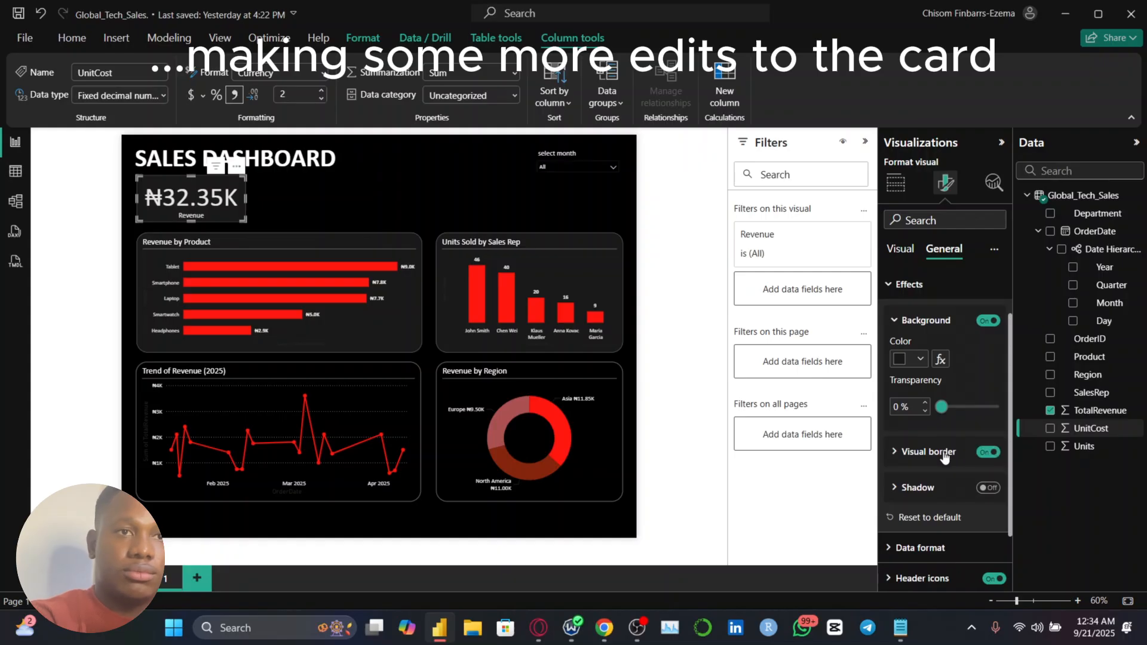
scroll(986, 454, "down", 4)
left_click_drag(942, 419, 979, 425)
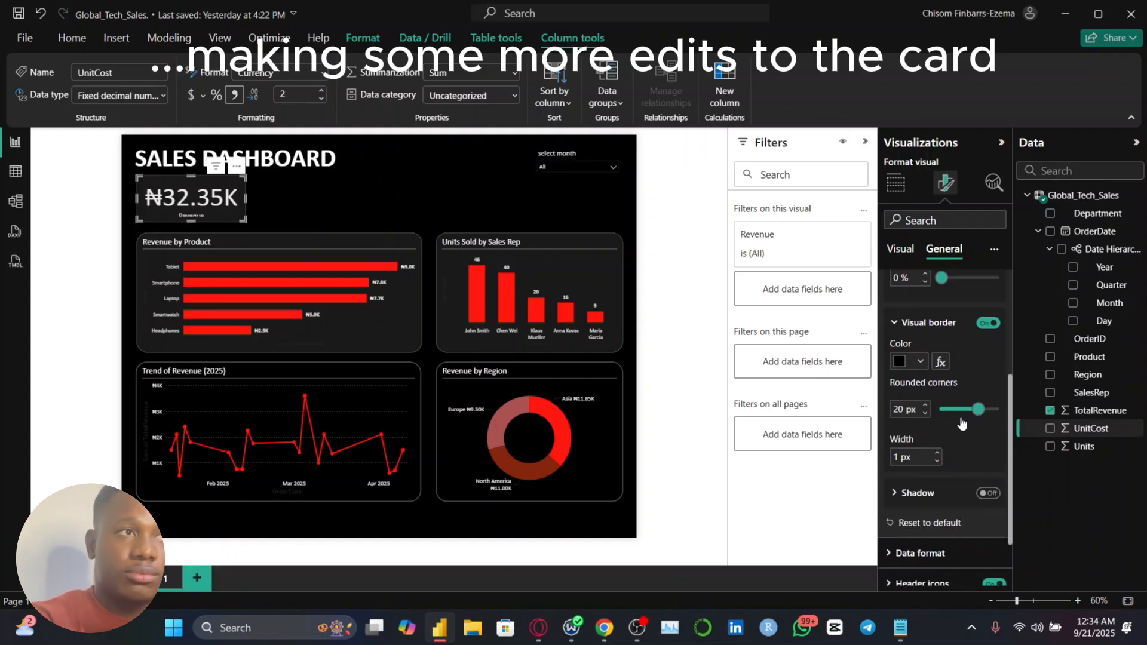
left_click(920, 361)
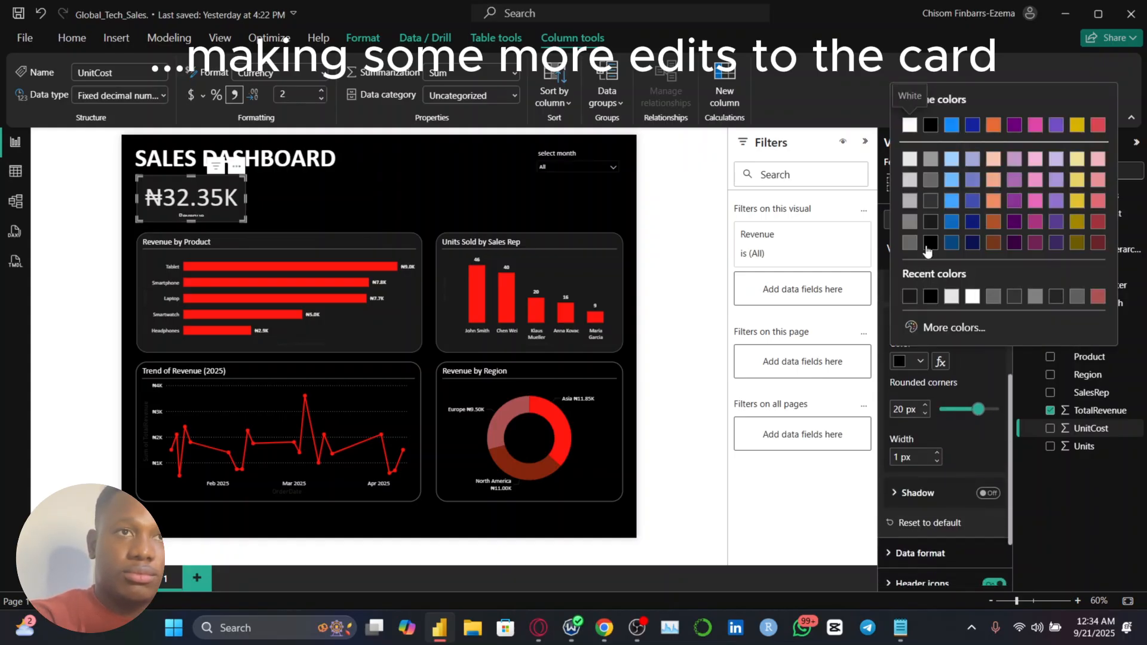
left_click(928, 200)
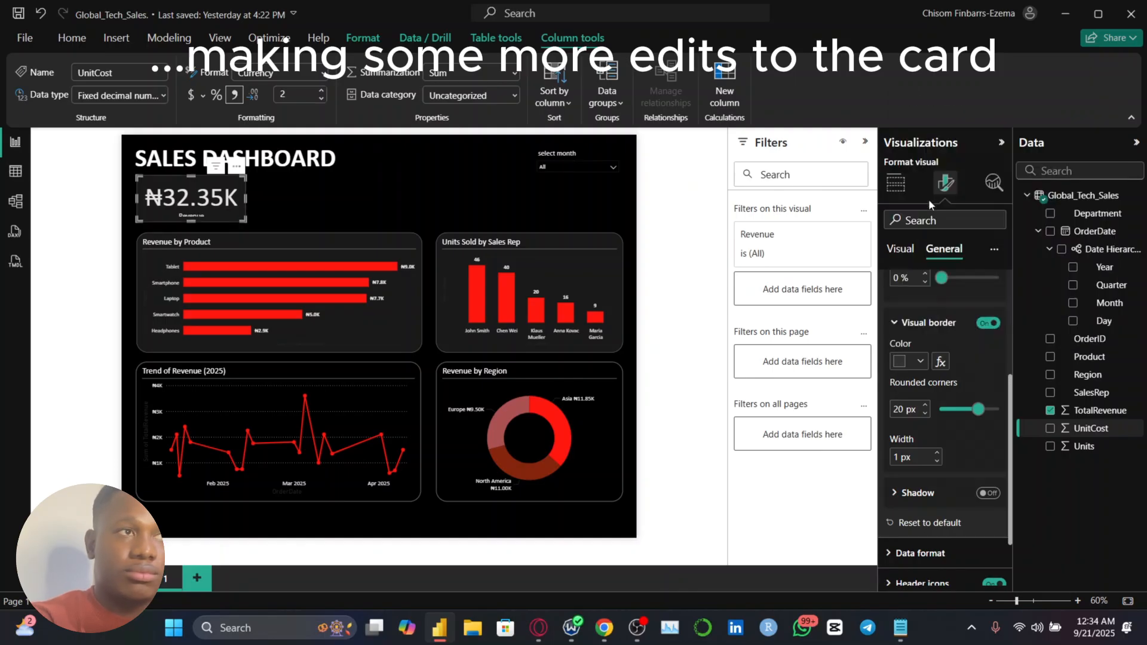
left_click(924, 406)
left_click(924, 418)
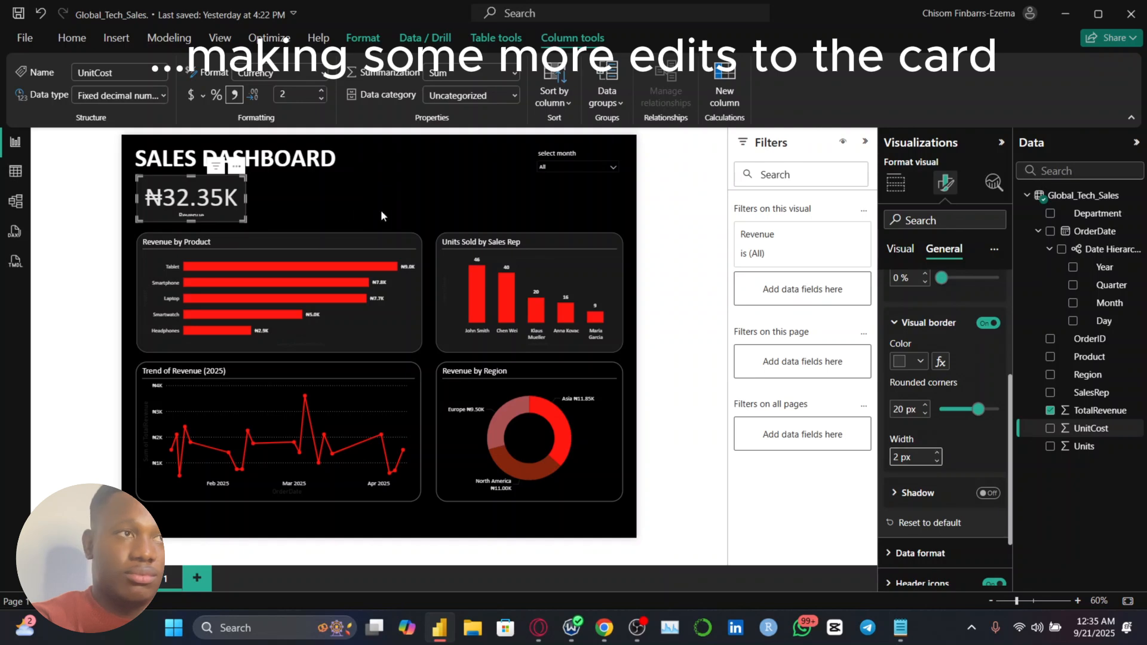
Enlarge the revenue card slightly and shift the four charts down together to make room for it
left_click(256, 184)
left_click(229, 213)
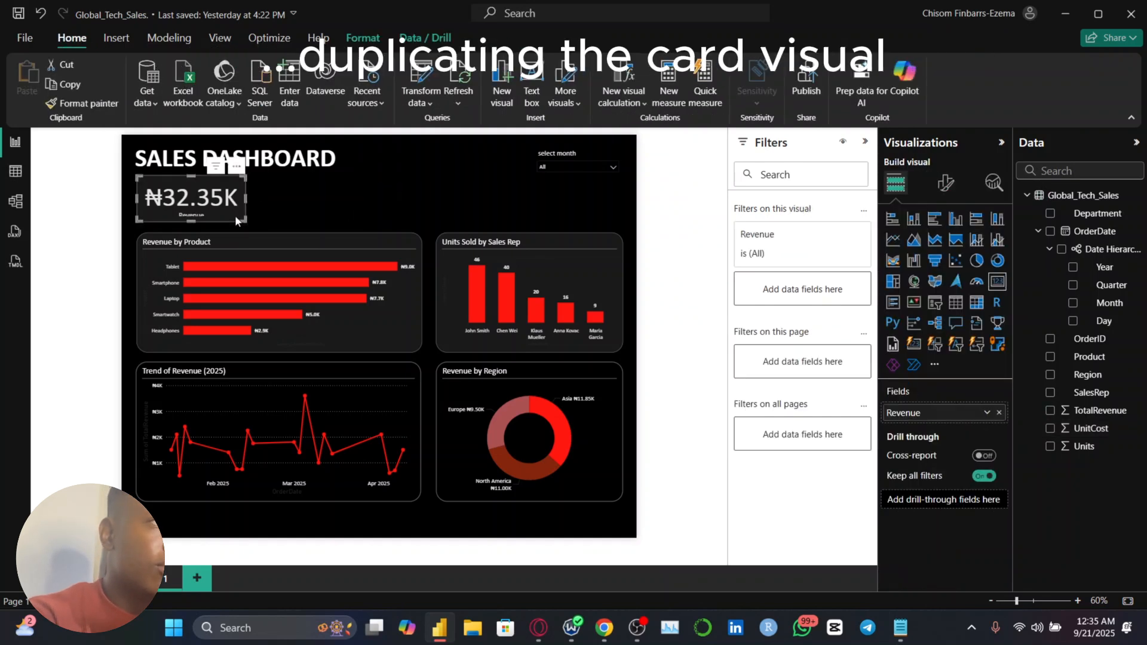
left_click_drag(242, 219, 249, 227)
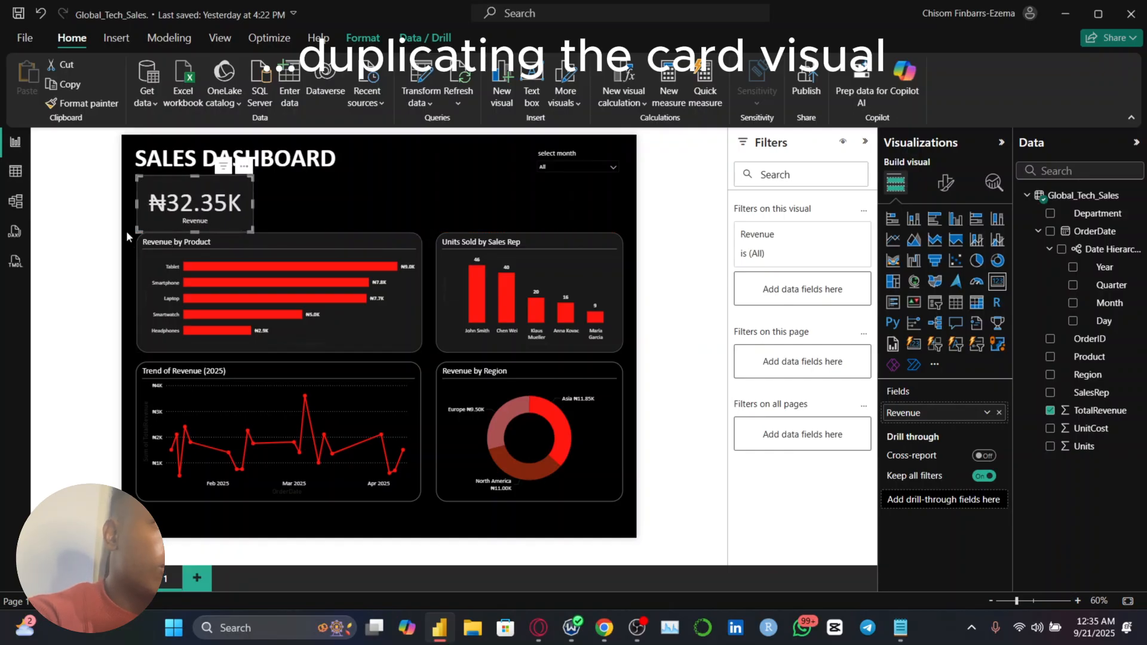
left_click_drag(127, 223, 635, 534)
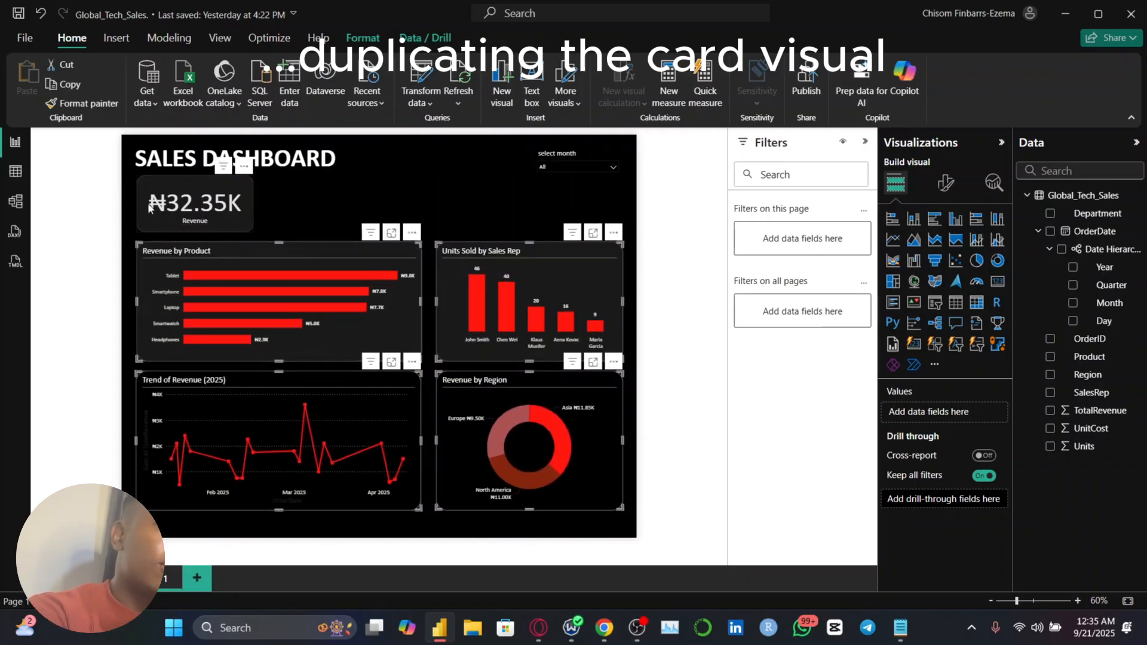
left_click(128, 205)
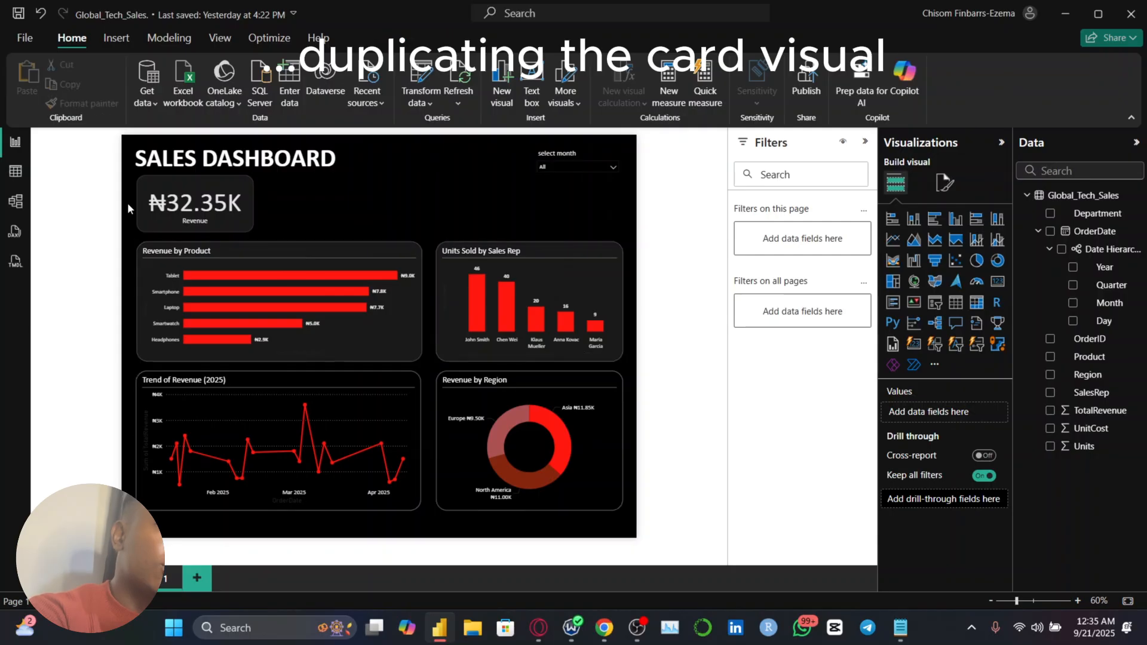
Duplicate the revenue card three times and arrange the copies in a row beside the original above the charts
left_click(186, 219)
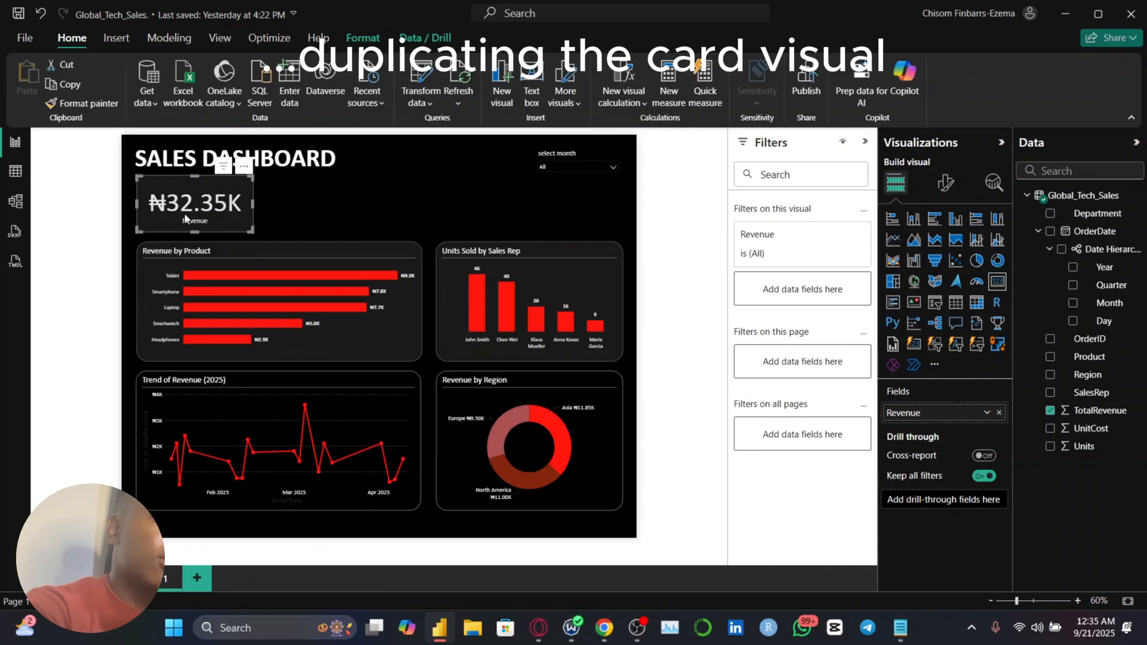
key("ctrl+c")
key("ctrl+v")
left_click_drag(285, 216, 605, 207)
key("ctrl+v")
Replace TotalRevenue with UnitCost in the second card and rename its field to Cost of Units
left_click(245, 190)
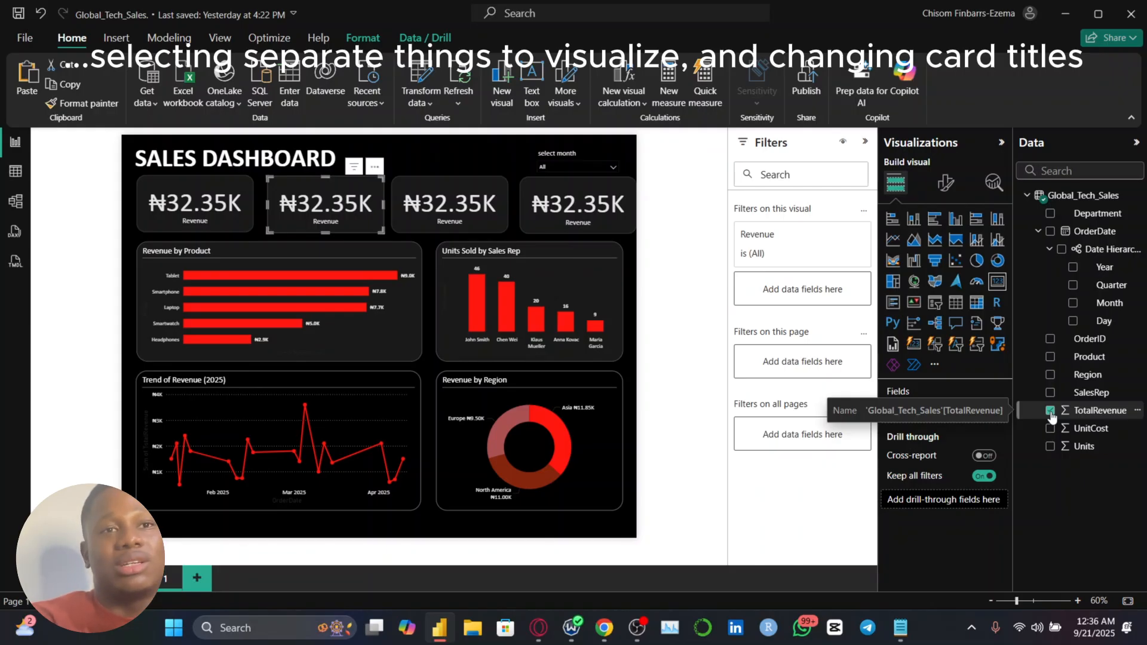
left_click(1050, 410)
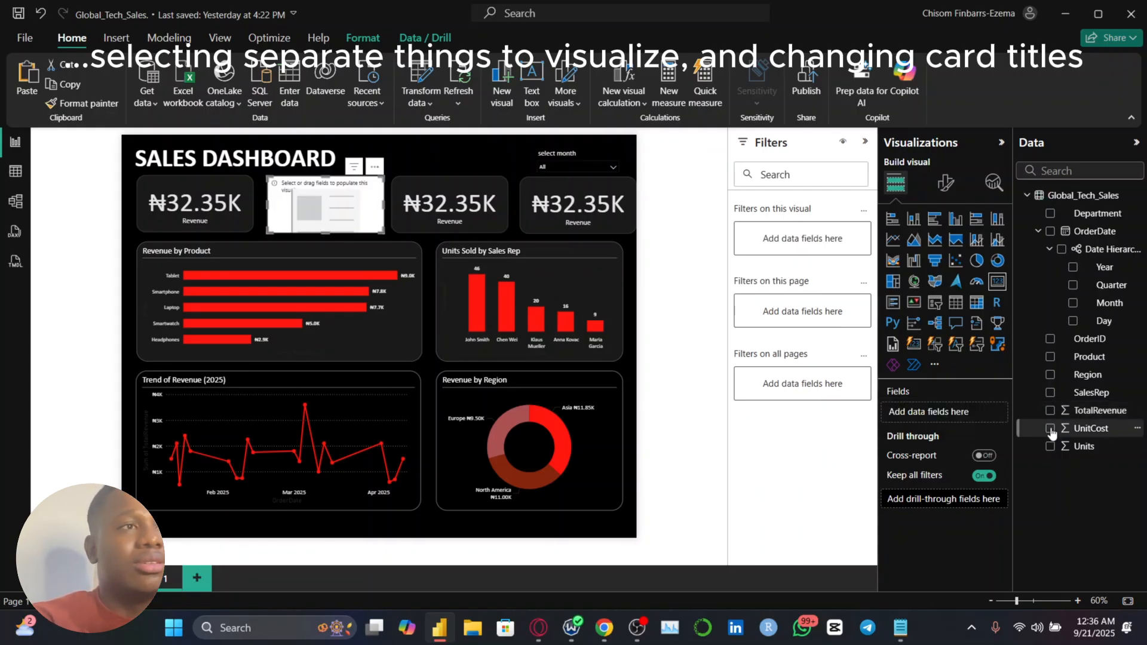
left_click(1050, 429)
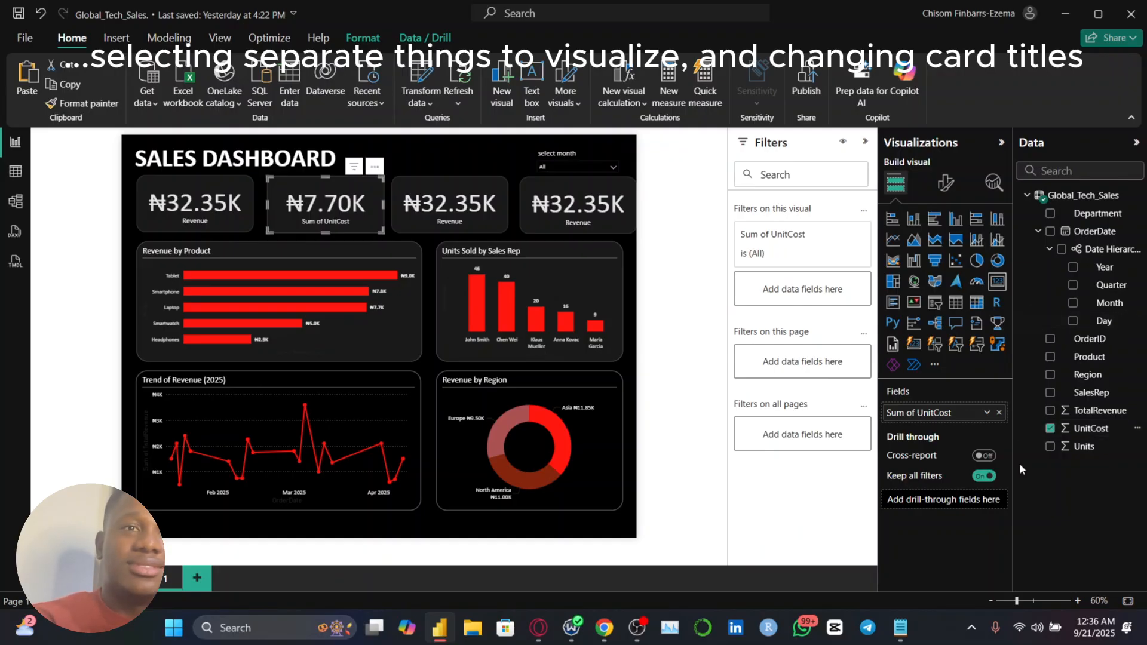
double_click(930, 420)
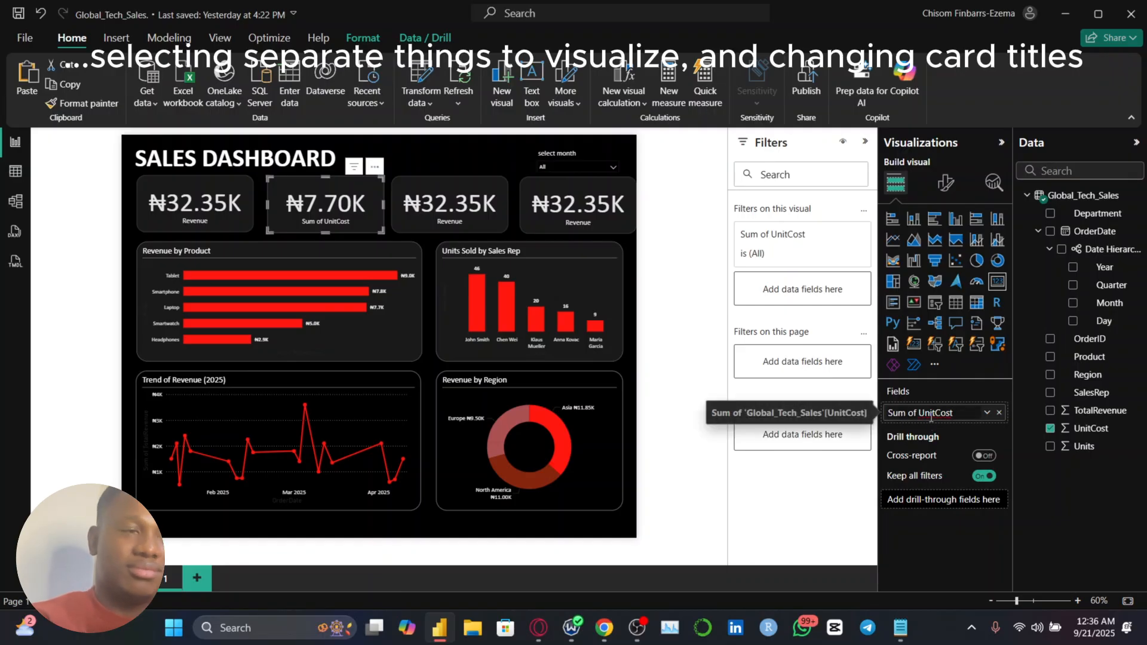
key("ctrl+a")
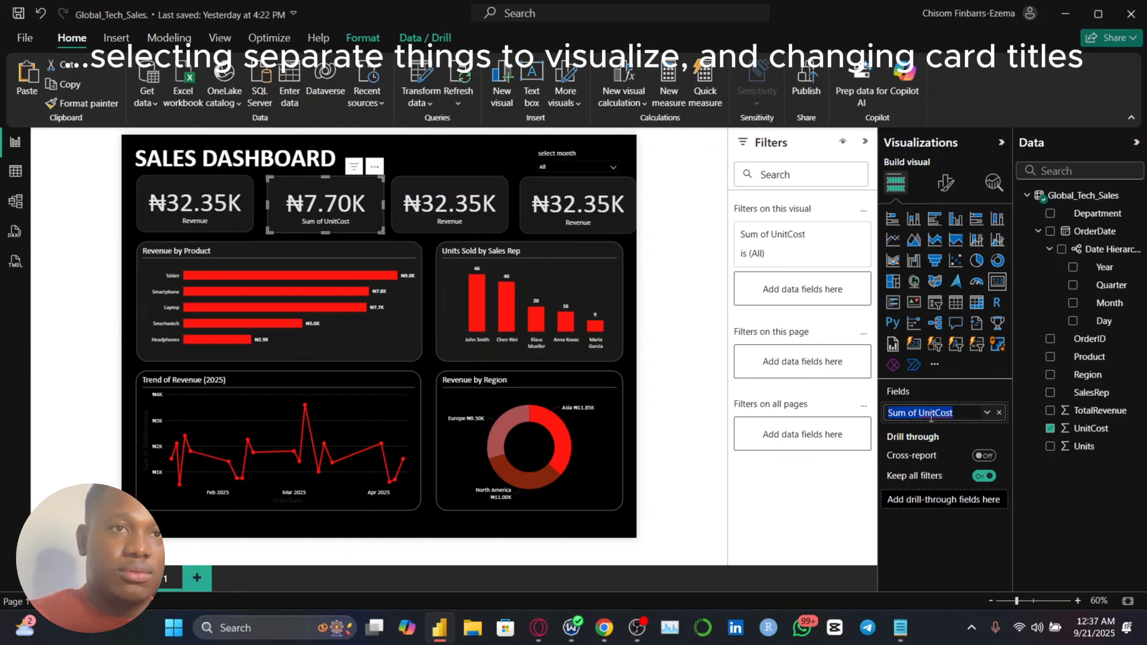
type("Co")
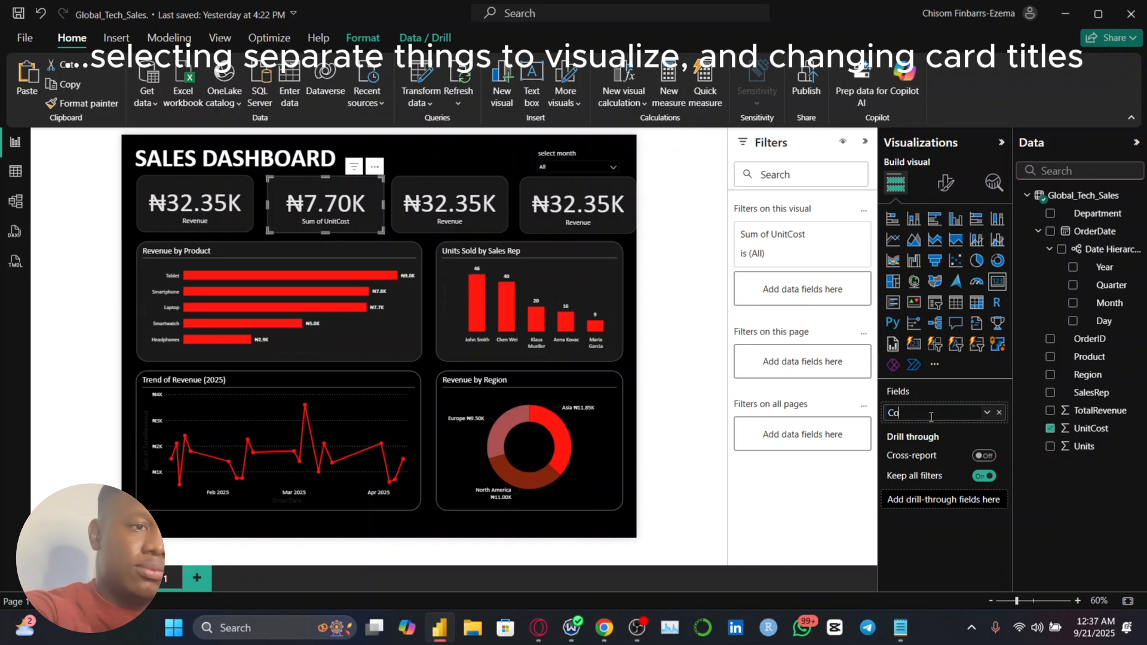
type("st of Unit")
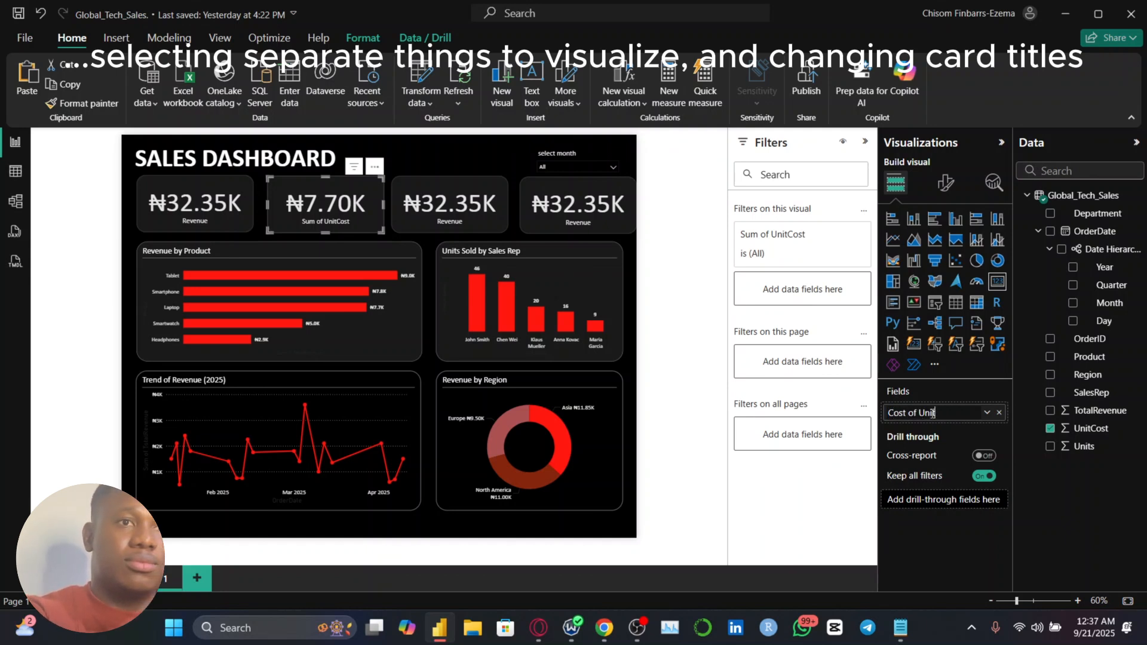
type("s")
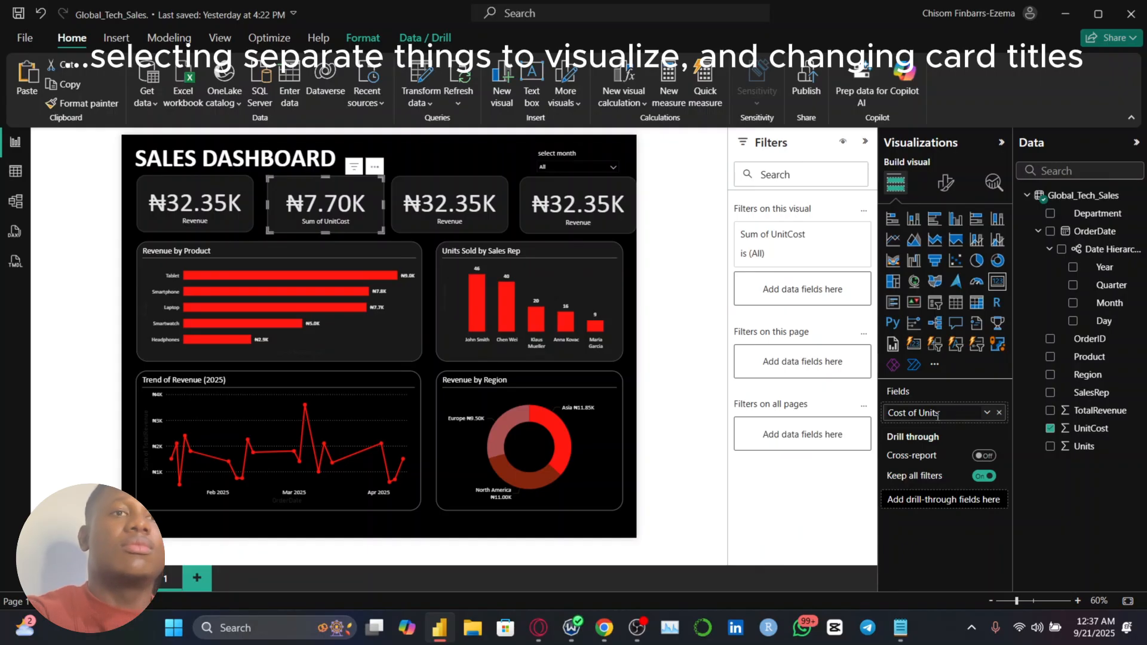
key("Return")
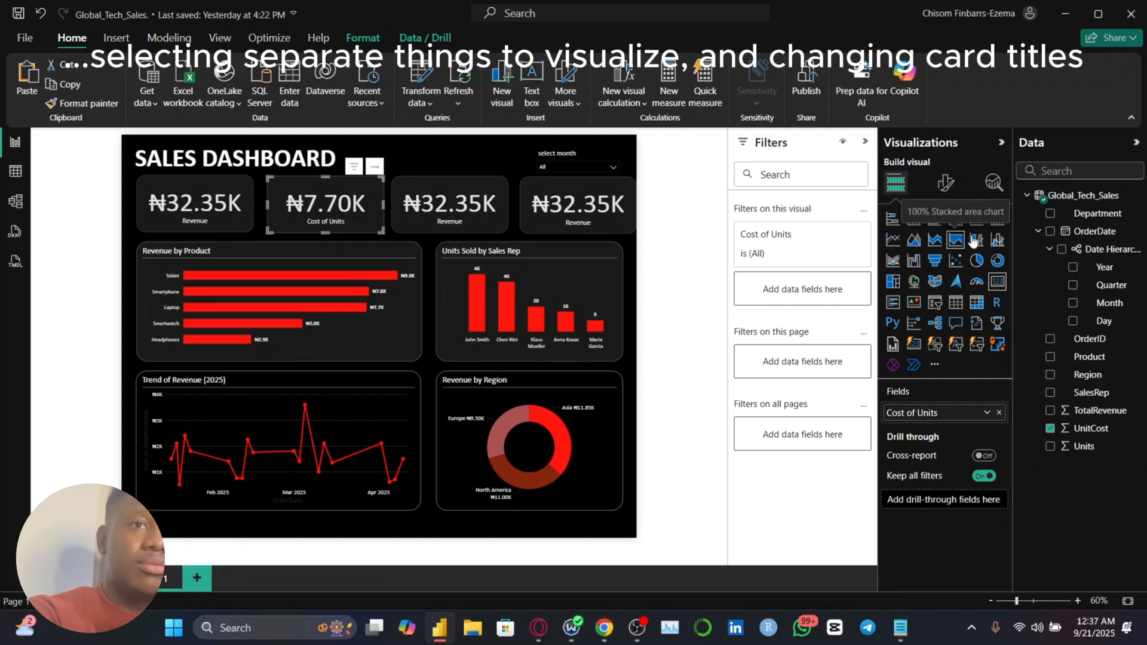
Replace TotalRevenue with the Units field in the third card
left_click(450, 206)
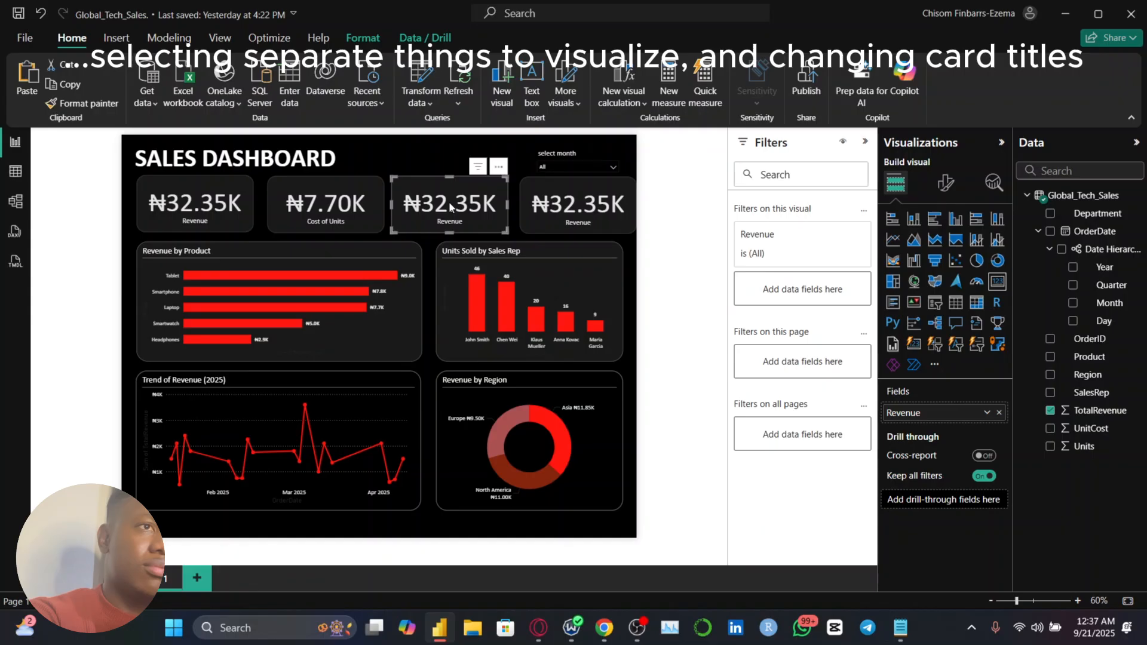
left_click(1050, 411)
left_click(1050, 446)
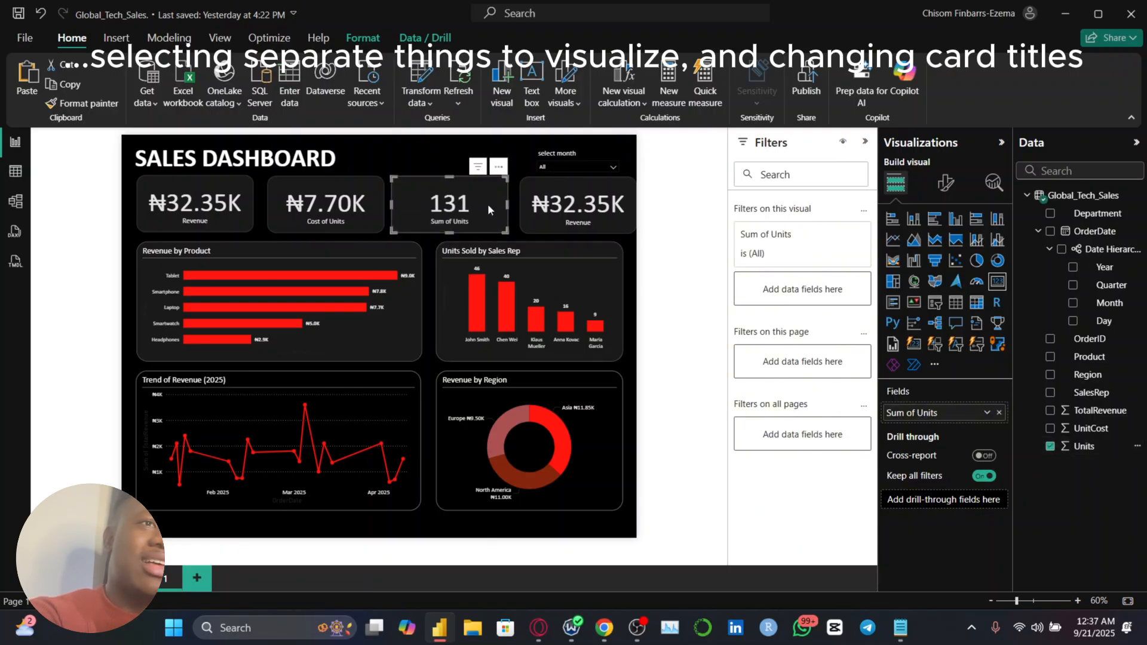
Replace TotalRevenue with the Product field in the fourth card and summarize it by Count
left_click(573, 202)
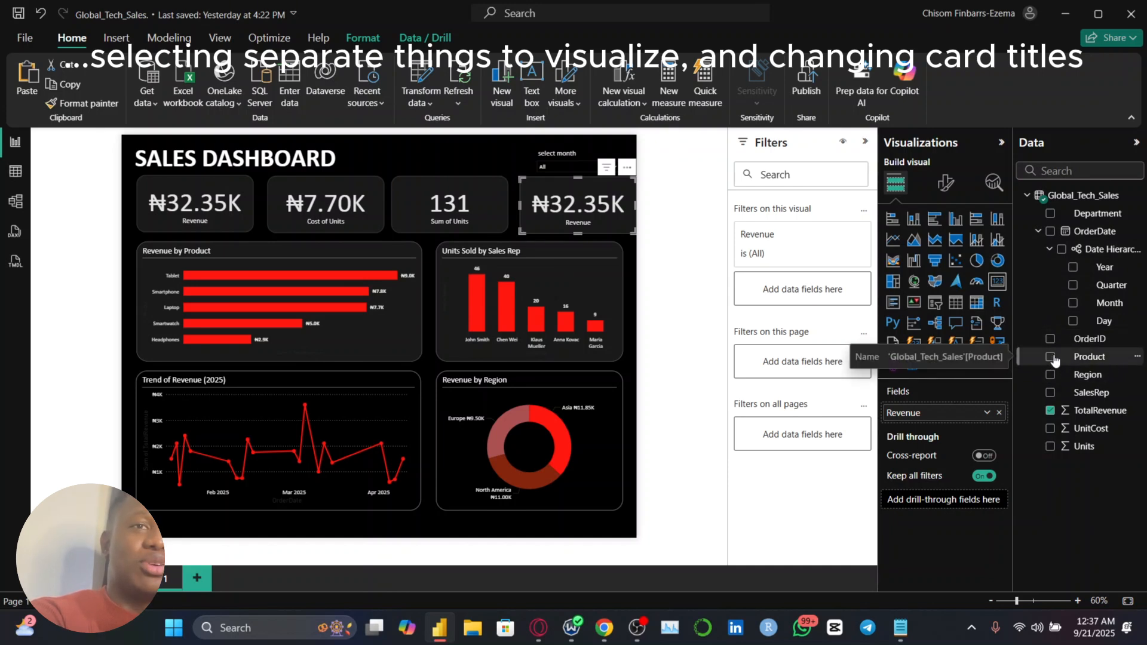
left_click(1051, 410)
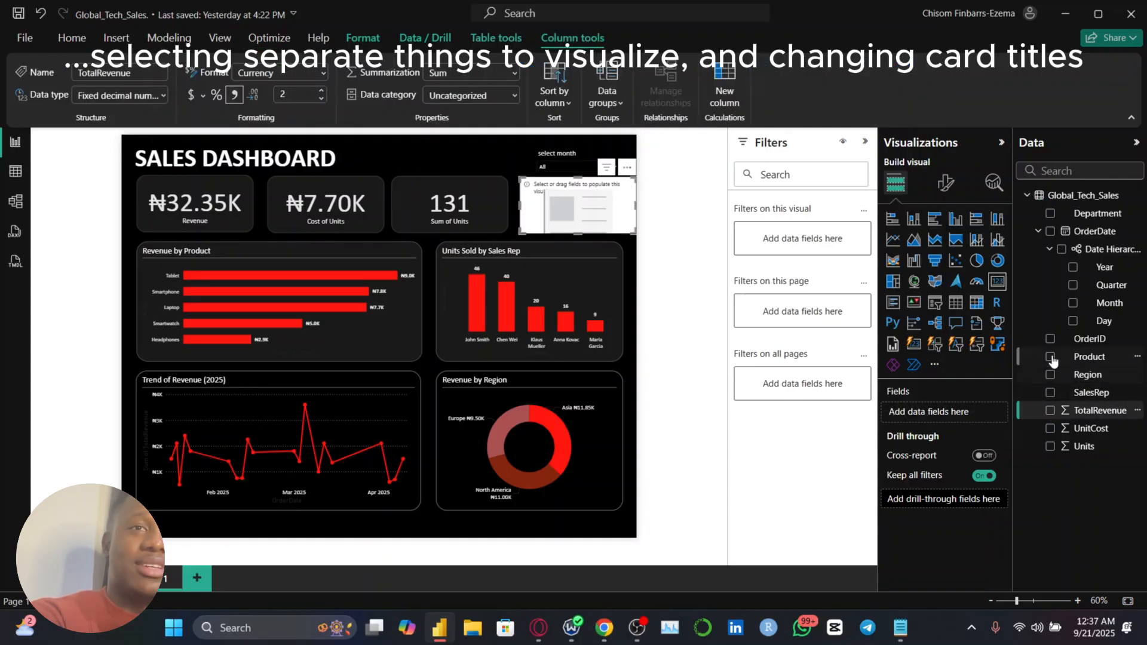
left_click(1050, 357)
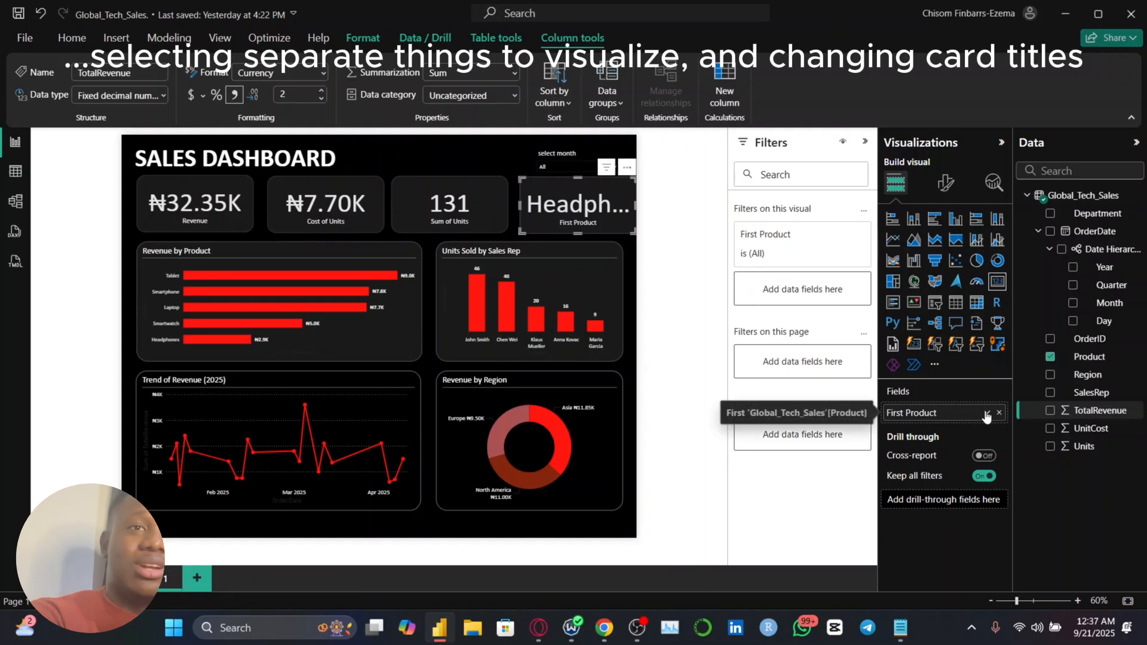
left_click(986, 414)
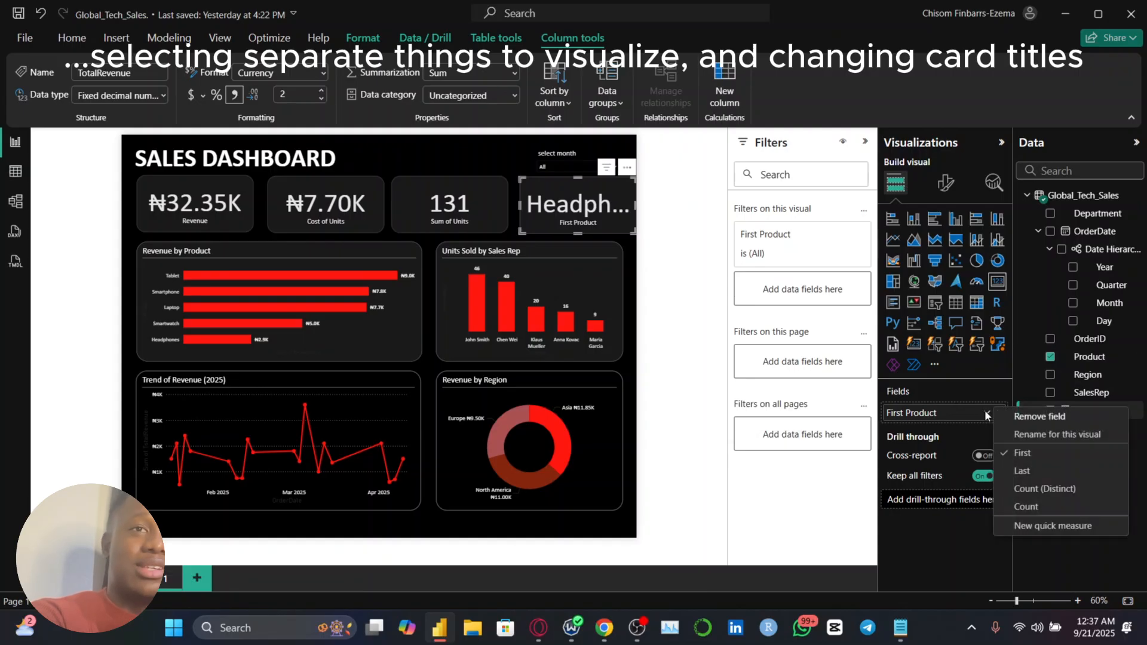
left_click(1026, 508)
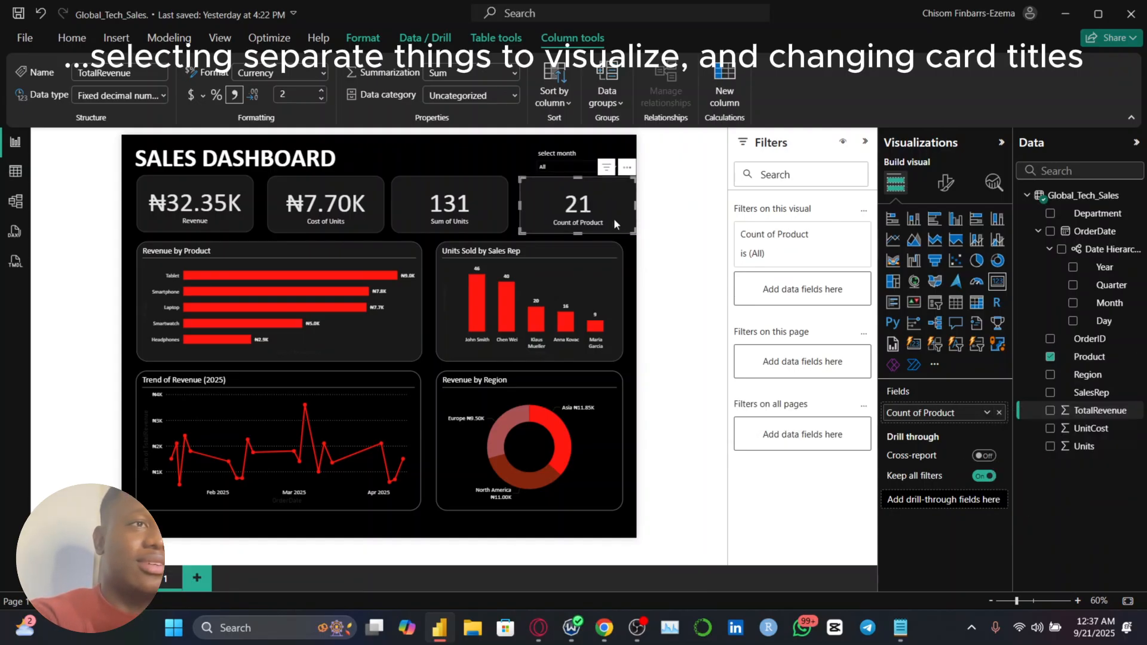
left_click(234, 203)
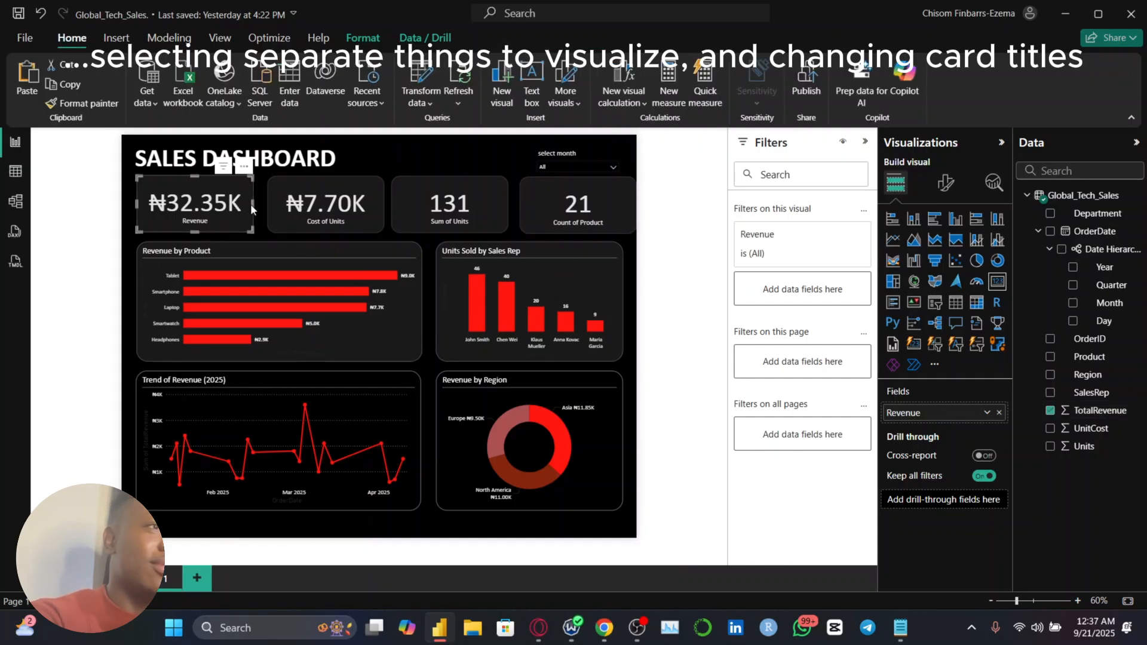
Narrow the revenue card slightly and set its callout value font size to 41
left_click_drag(253, 204, 241, 206)
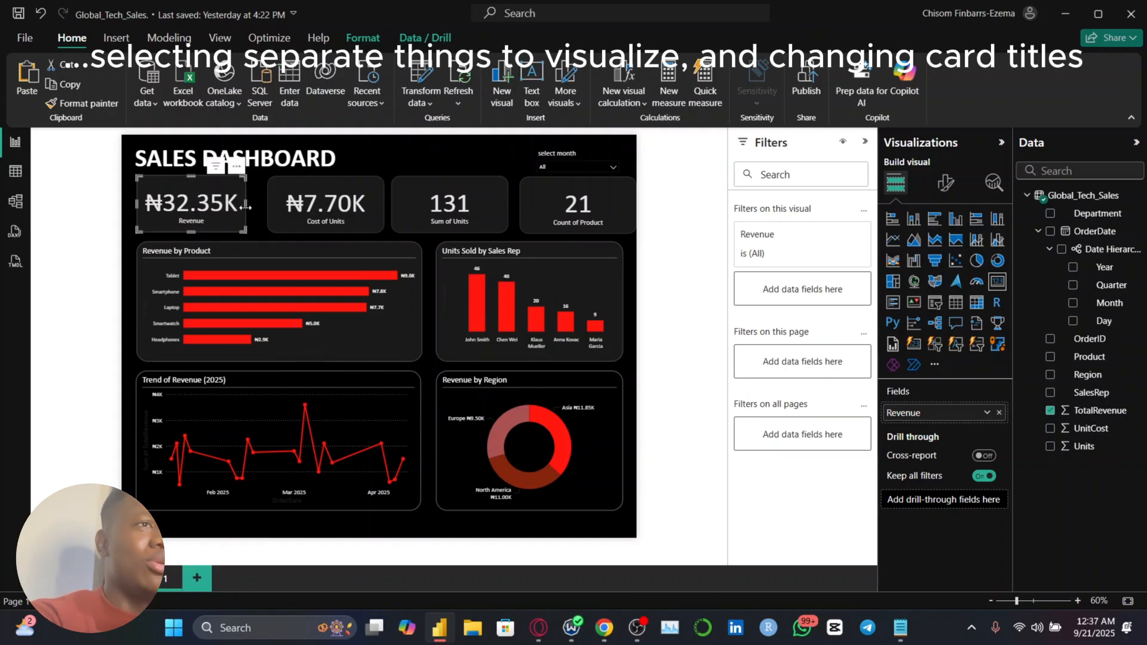
left_click(946, 185)
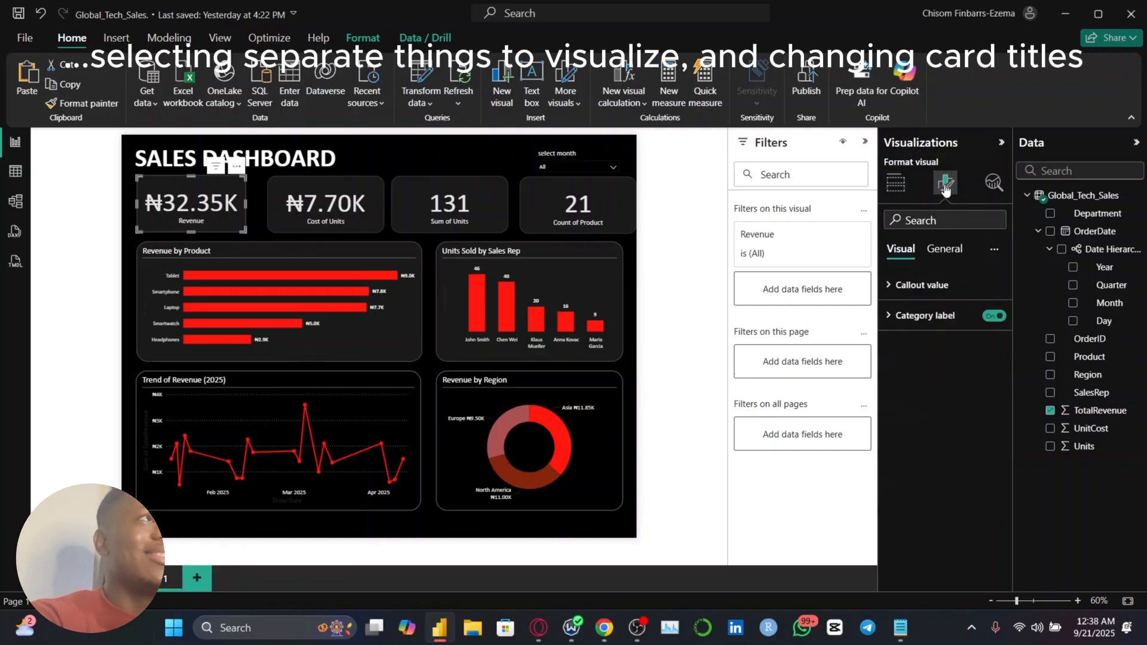
left_click(923, 317)
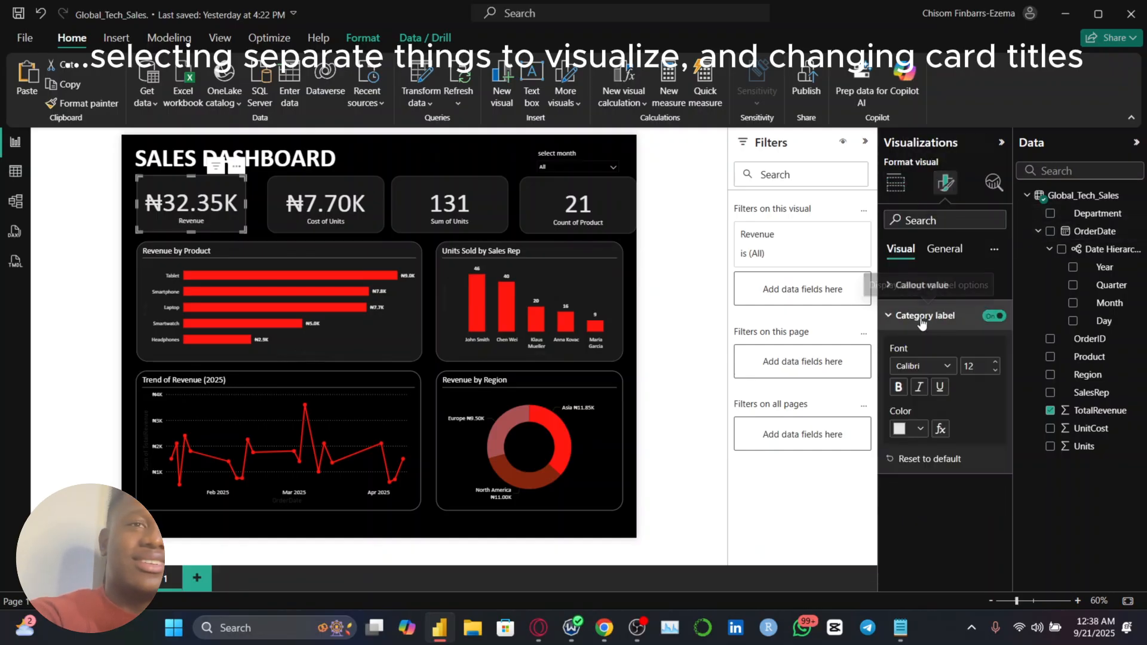
left_click(952, 316)
left_click(921, 285)
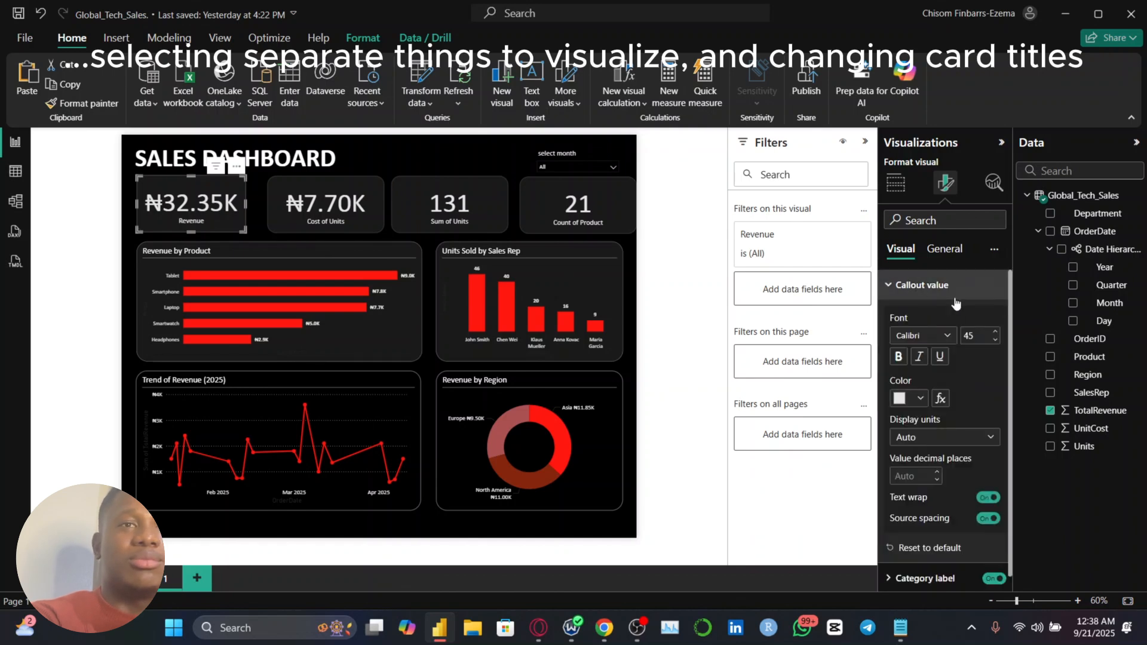
left_click(994, 341)
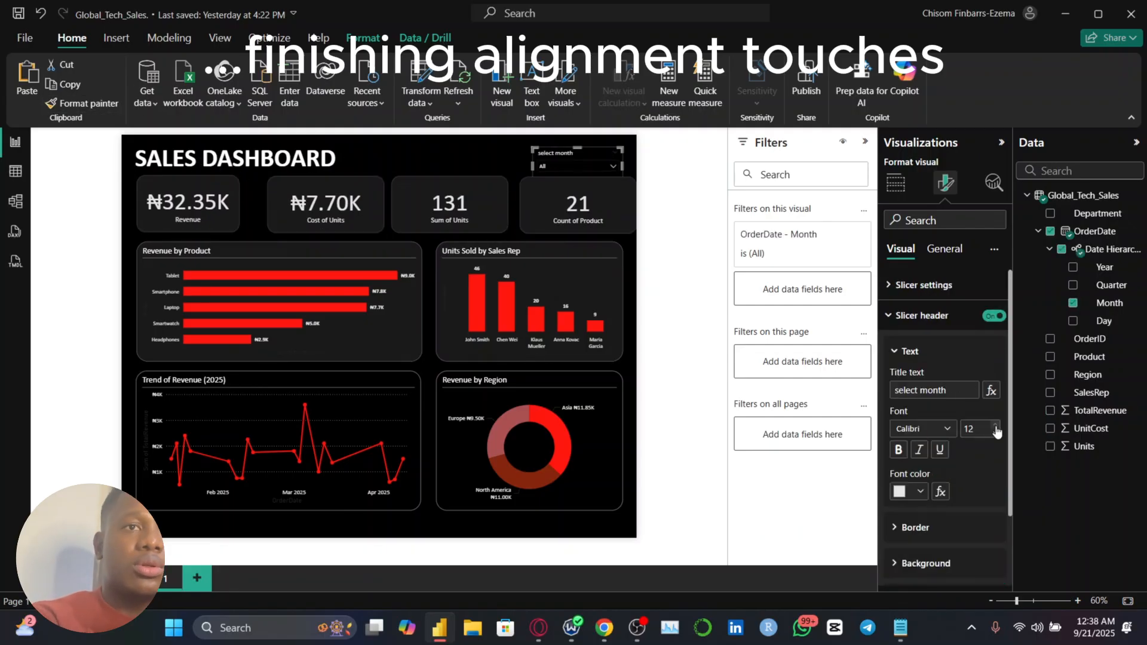
left_click(996, 427)
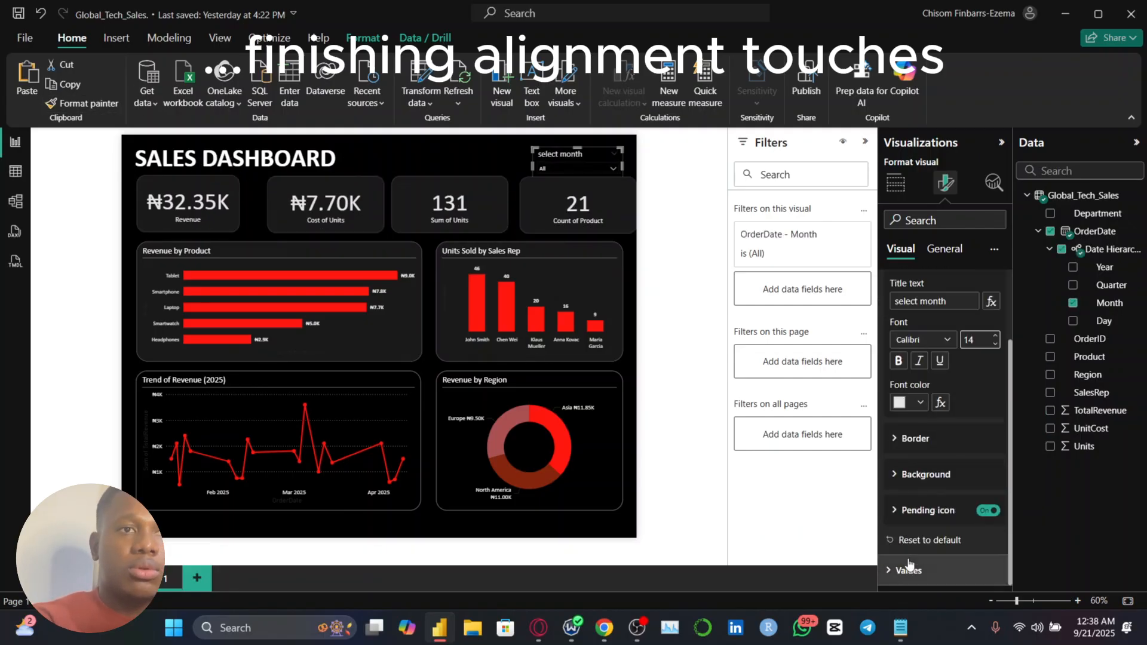
Size the four KPI cards to 128 high and 230 wide, and space them evenly across the row
left_click(362, 214)
left_click(945, 183)
left_click(188, 209)
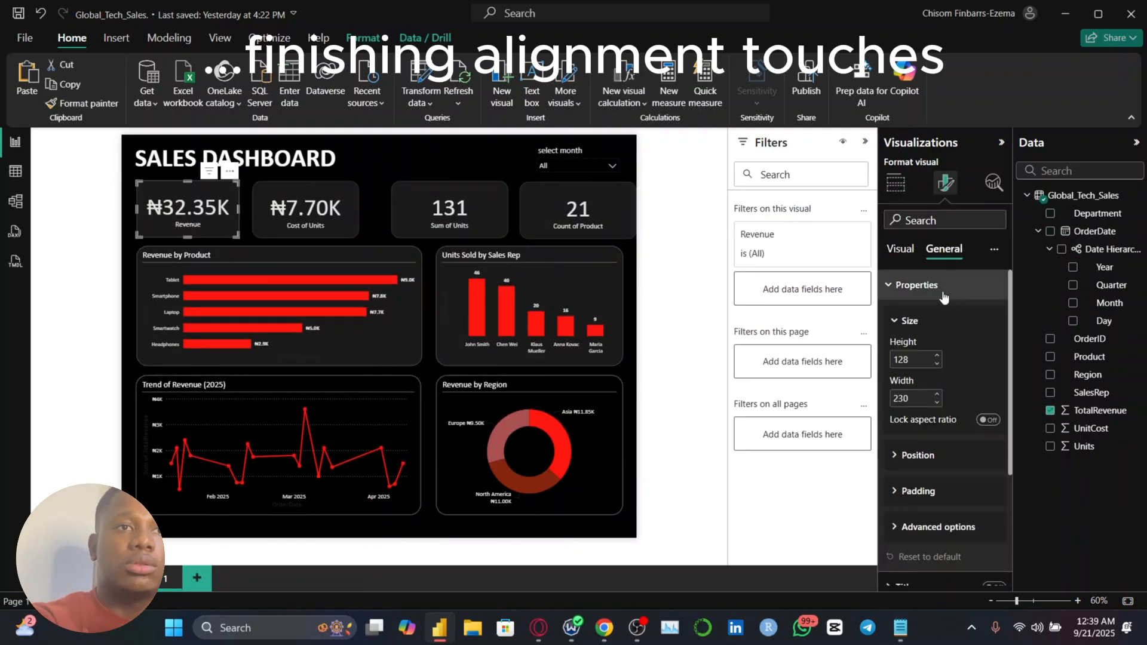
left_click(421, 209)
left_click(188, 209)
left_click(571, 210)
left_click(188, 209, "ctrl")
left_click(303, 209, "ctrl")
left_click(422, 209, "ctrl")
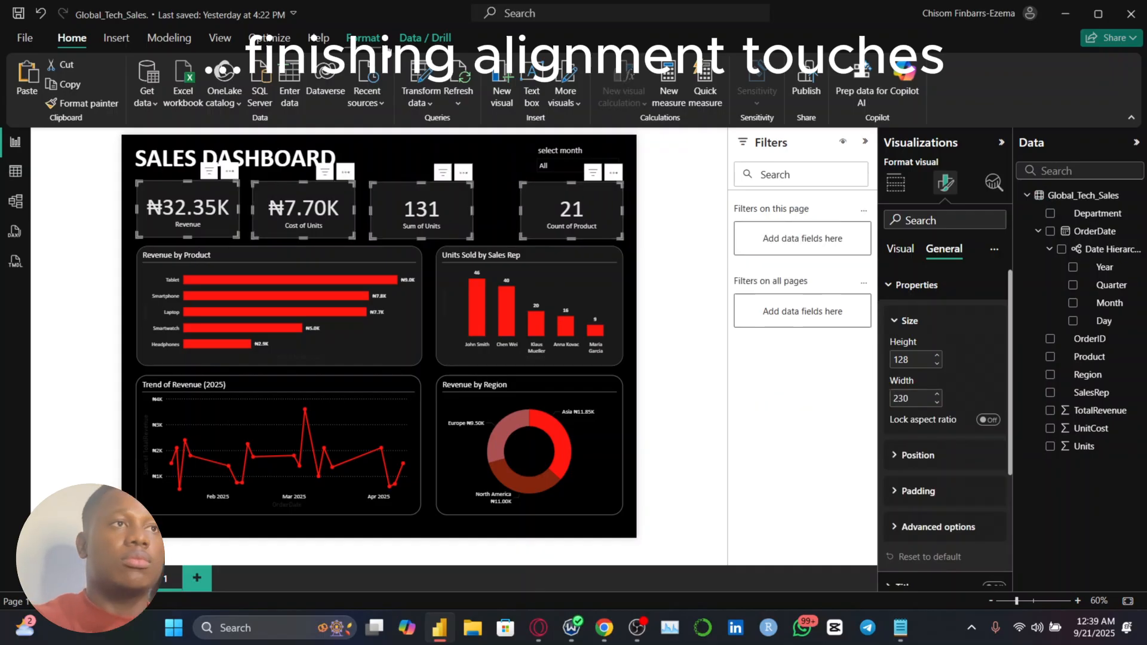
left_click(363, 38)
left_click(308, 90)
left_click(358, 279)
Widen the four KPI cards to one equal width and distribute them evenly above the charts
left_click(187, 209)
left_click(946, 183)
left_click(316, 209)
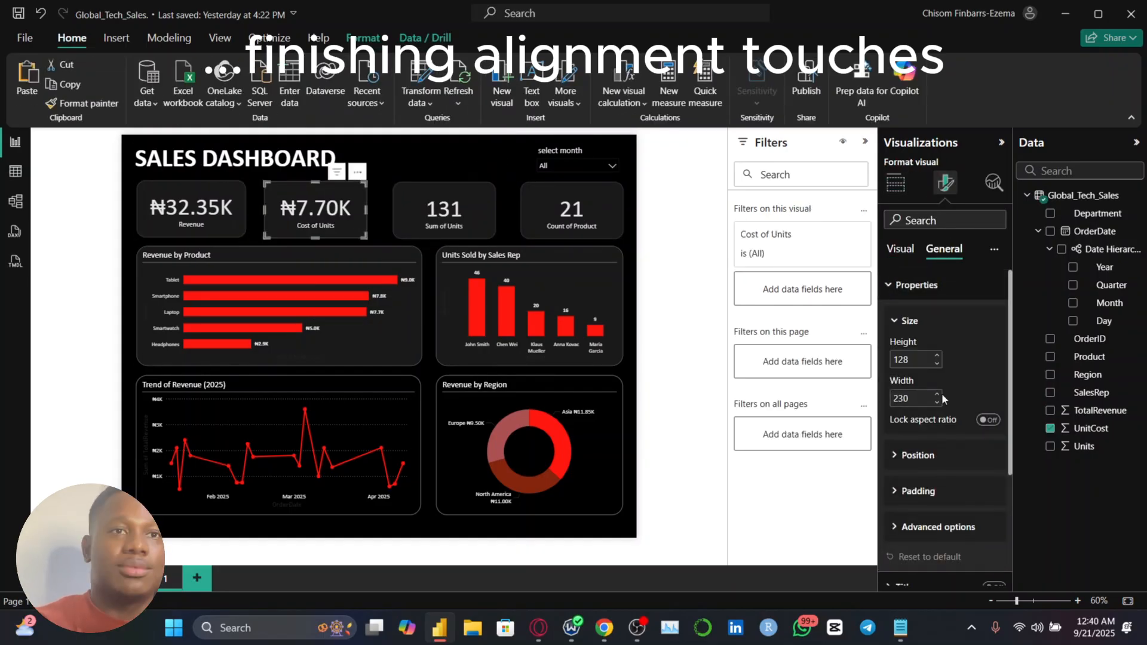
left_click(444, 209)
left_click(572, 209)
left_click(191, 209, "ctrl")
left_click(299, 209, "ctrl")
left_click(472, 209, "ctrl")
left_click(363, 38)
left_click(328, 90)
left_click(629, 359)
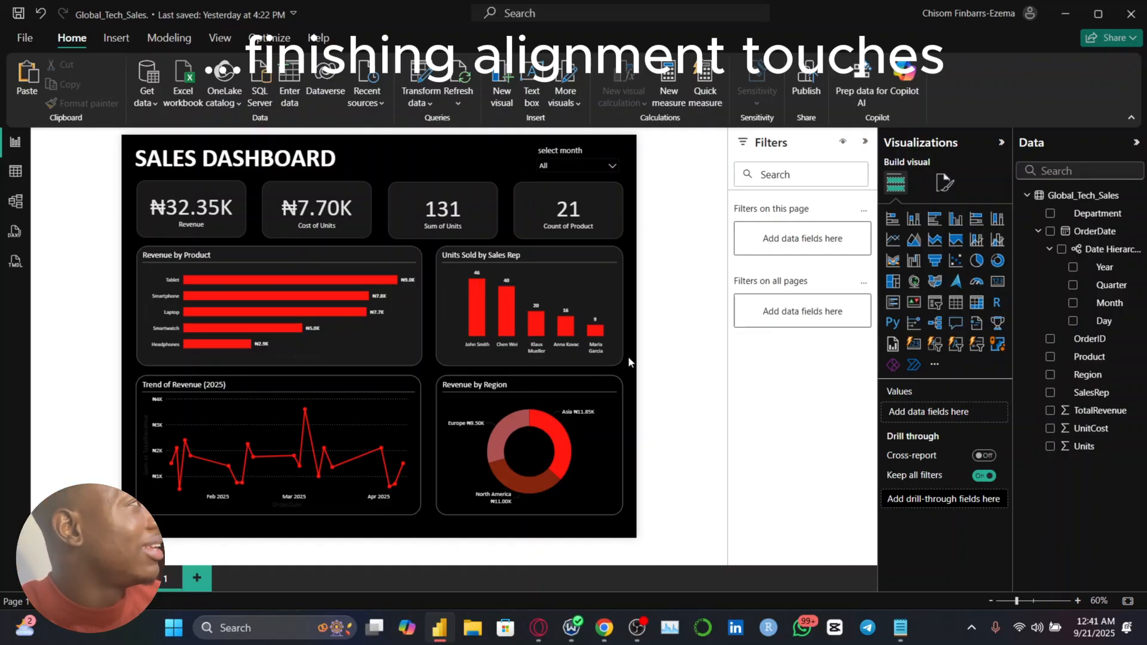
Set the background color of the Revenue by Region donut chart to very dark gray
left_click(597, 404)
left_click(944, 183)
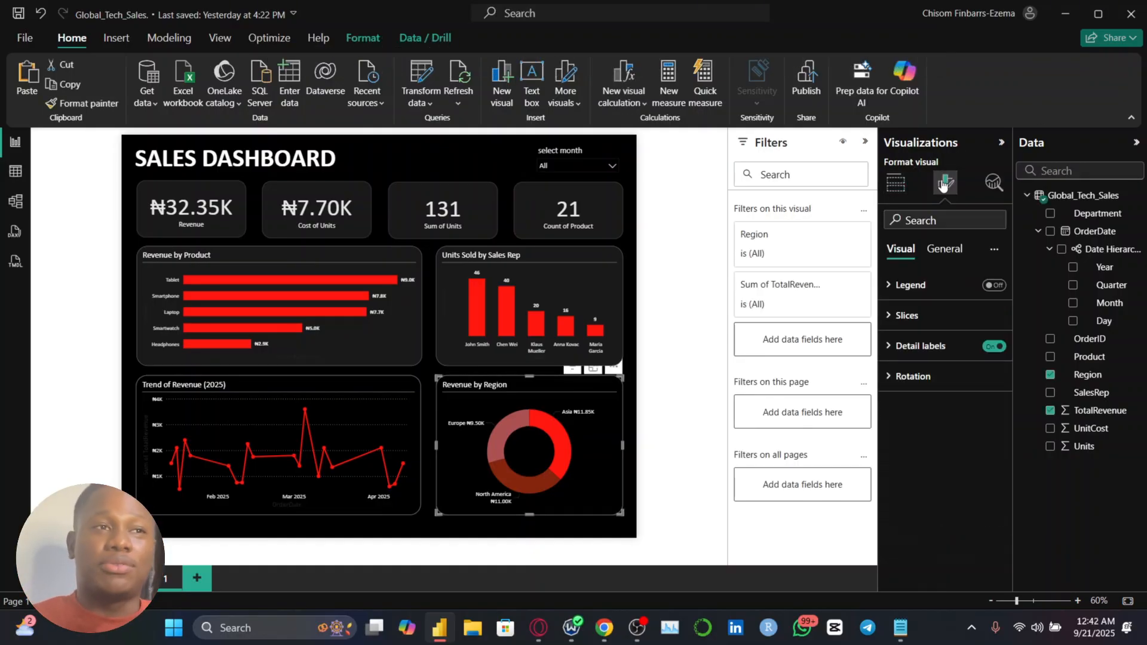
left_click(953, 252)
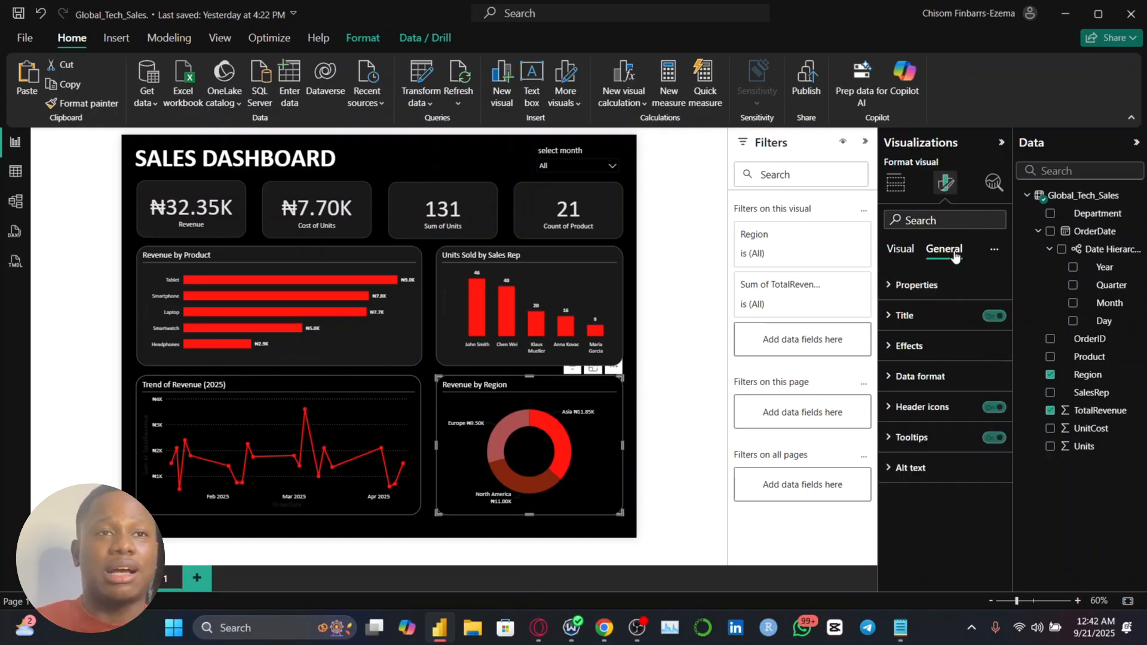
left_click(934, 347)
scroll(935, 358, "down", 2)
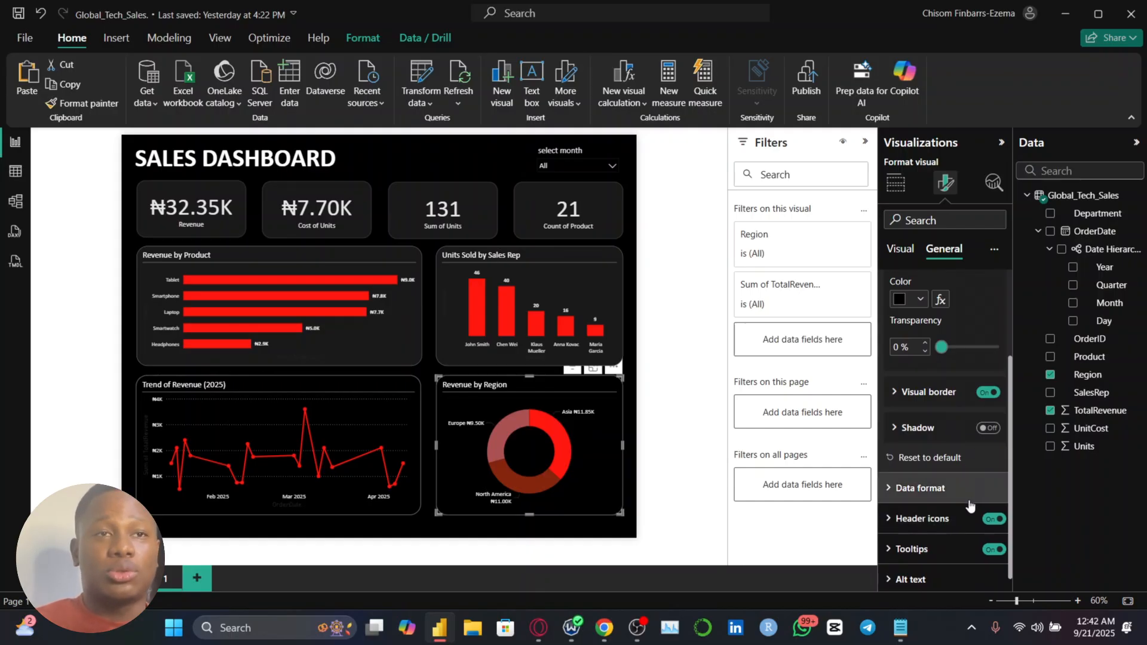
scroll(969, 500, "up", 1)
scroll(969, 500, "down", 1)
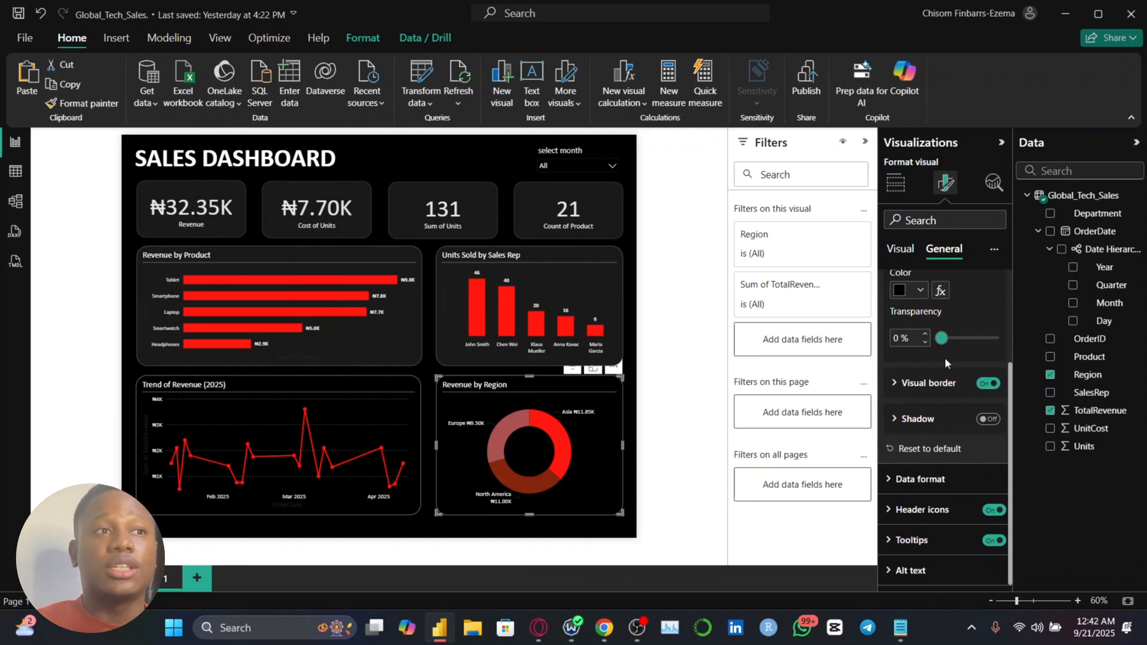
scroll(944, 357, "up", 1)
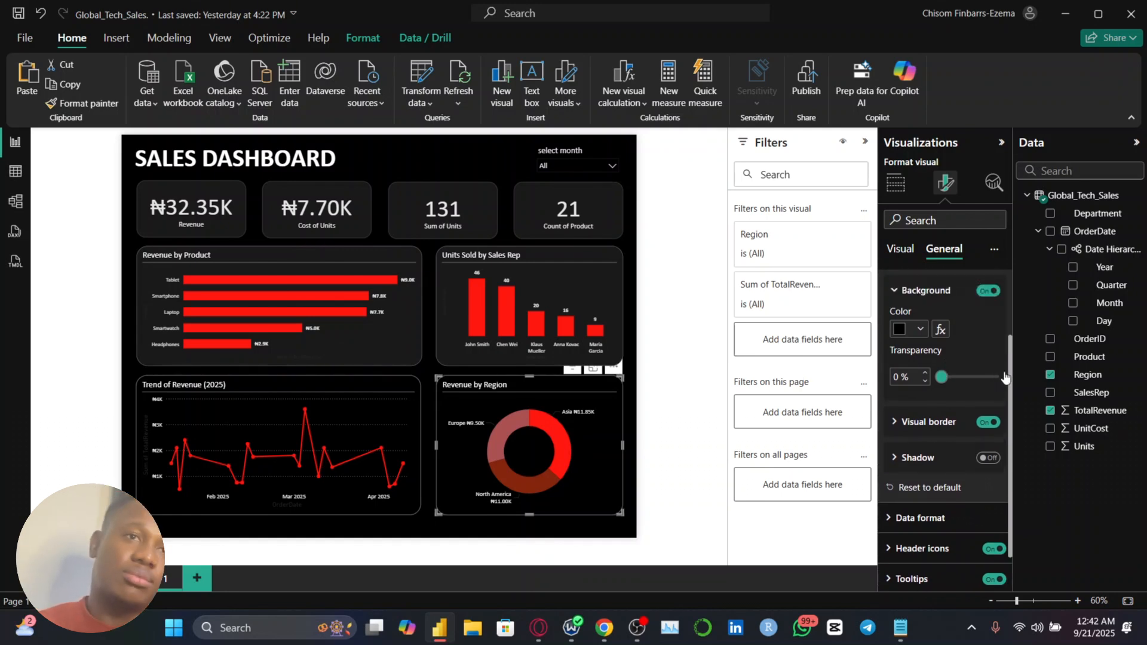
left_click(926, 422)
scroll(926, 412, "down", 3)
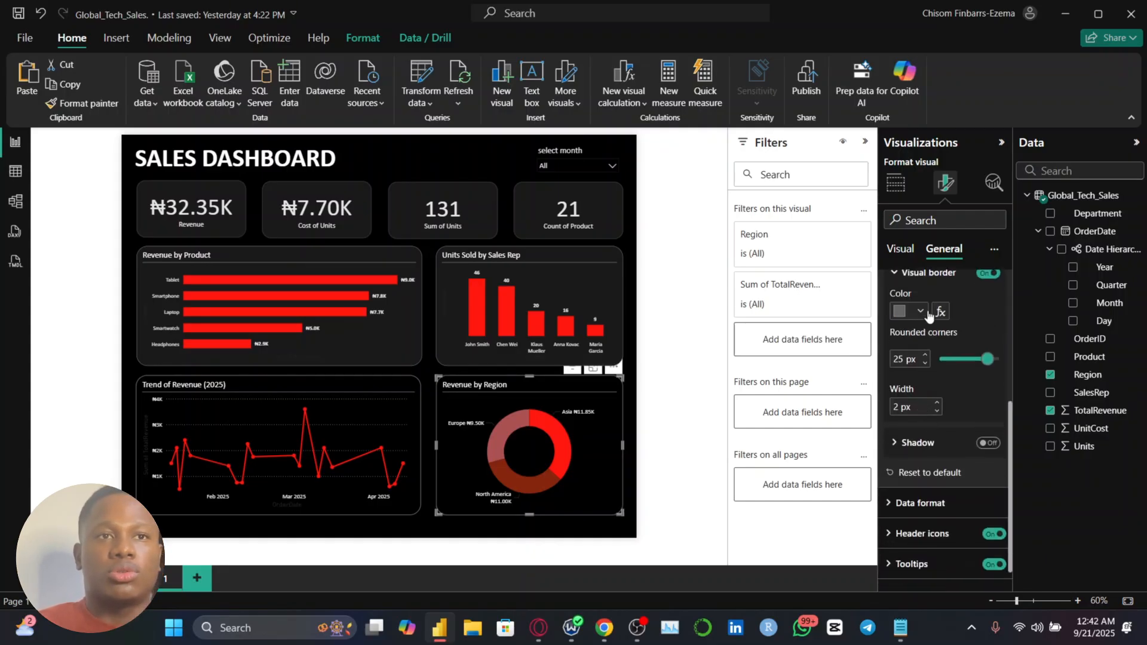
scroll(924, 313, "up", 3)
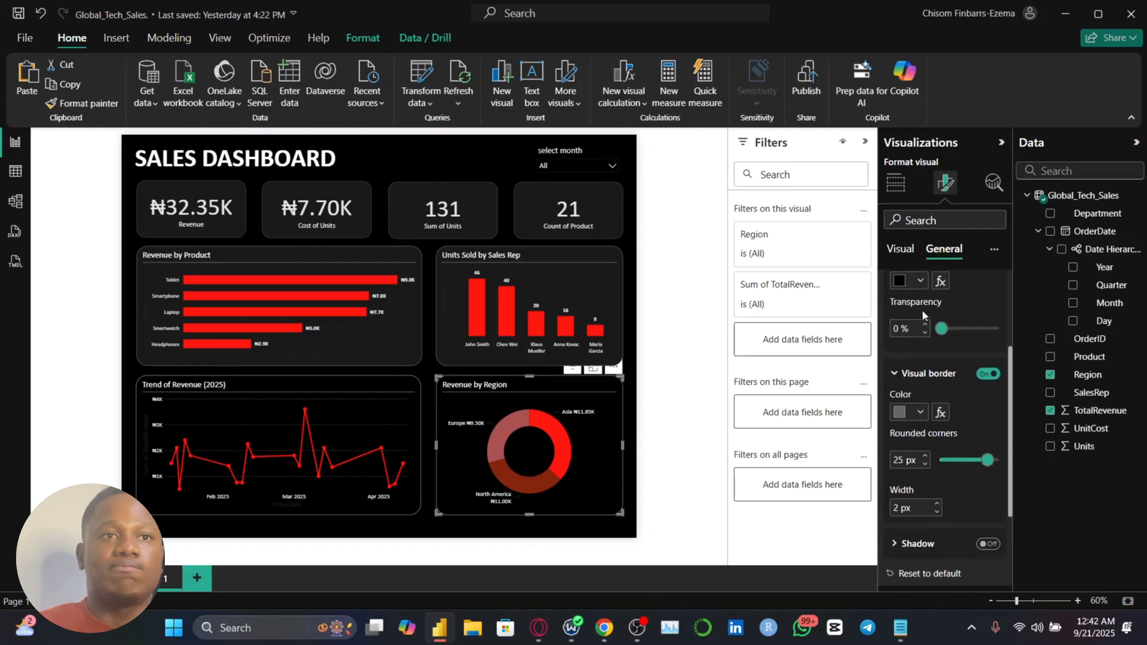
left_click(919, 309)
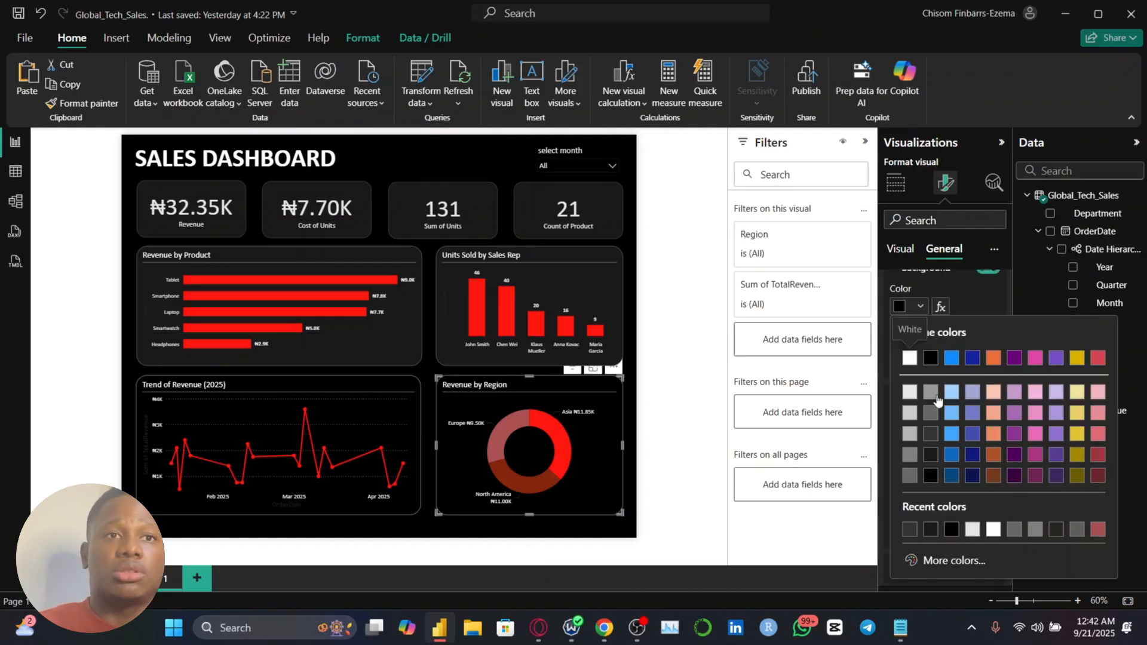
left_click(930, 452)
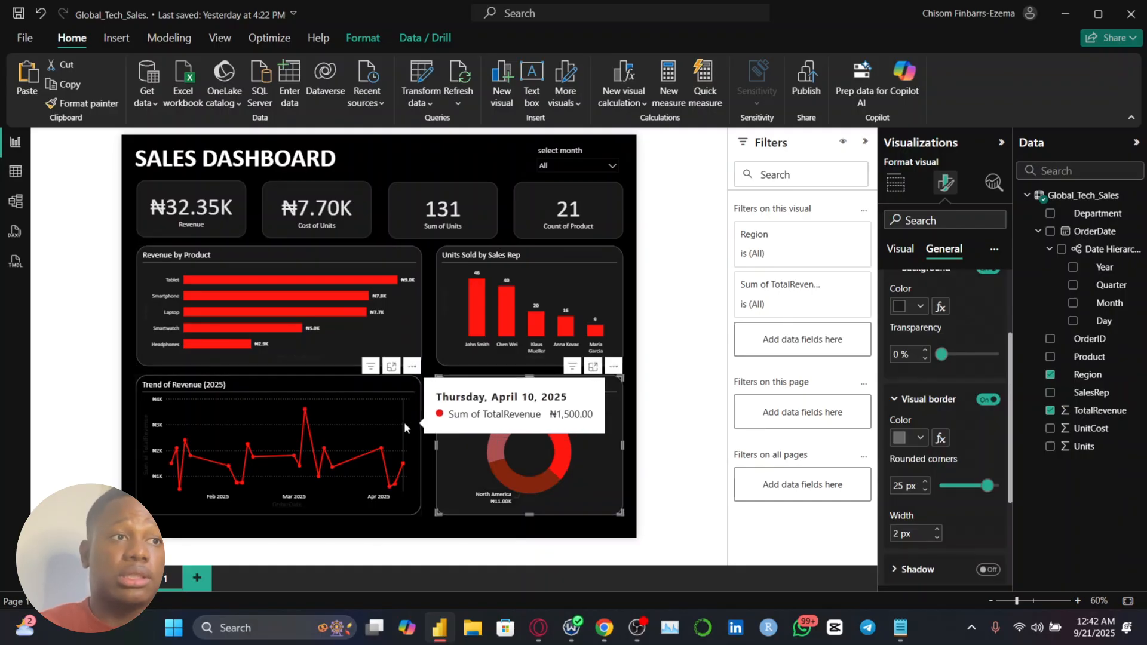
Give the Trend of Revenue (2025) line chart the same very dark gray background
left_click(410, 408)
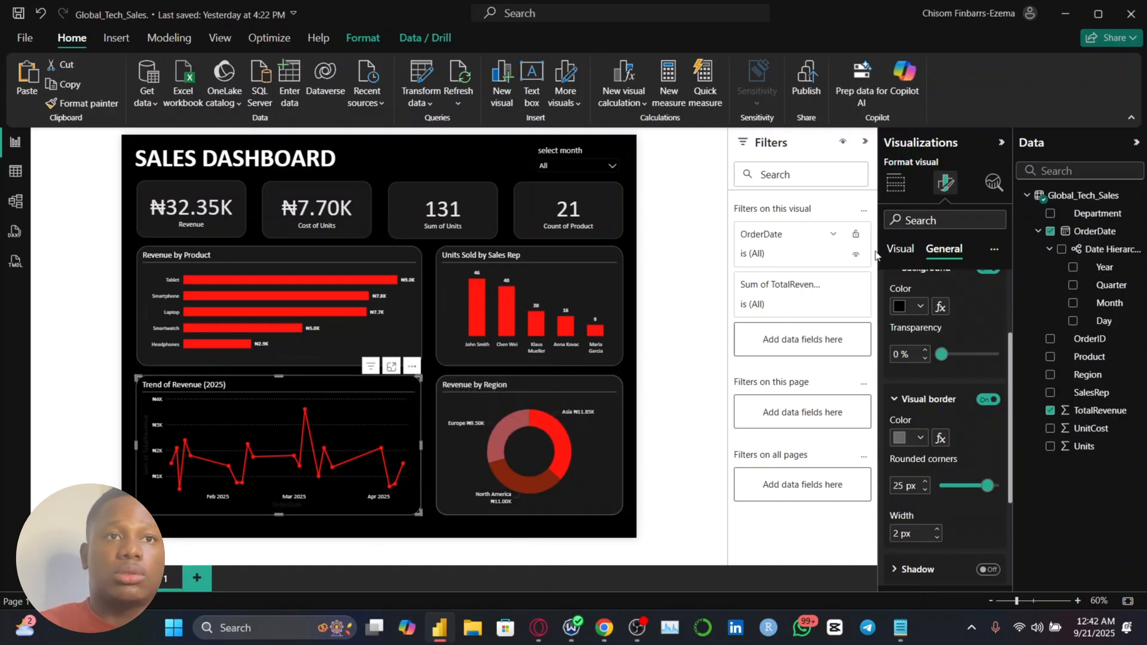
left_click(920, 306)
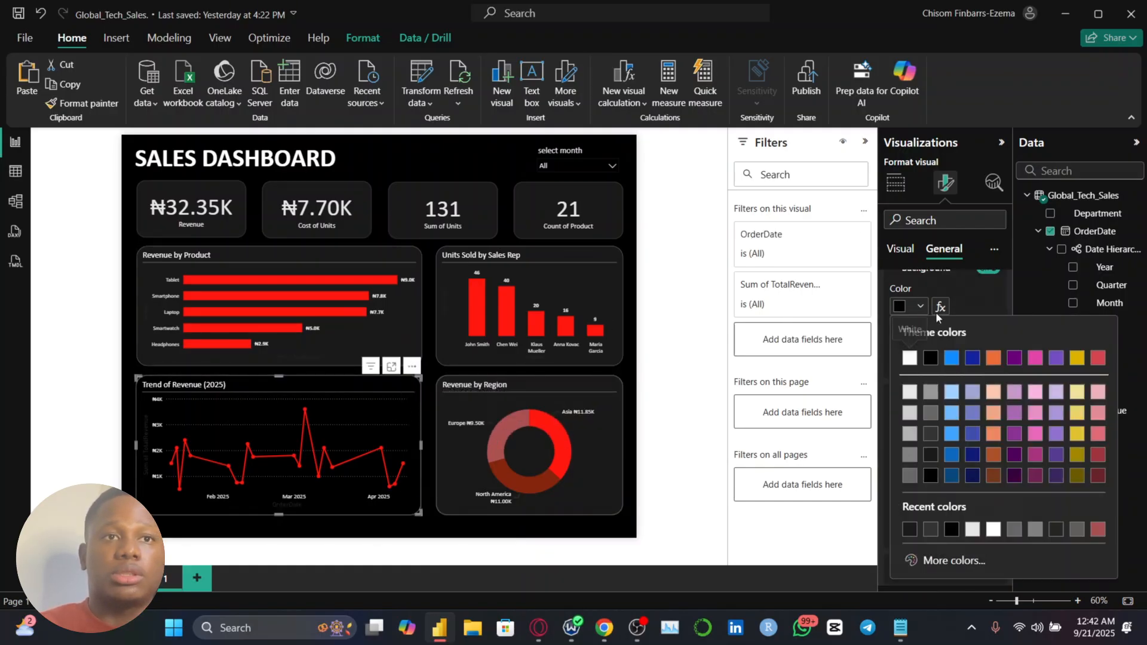
left_click(929, 456)
left_click(626, 370)
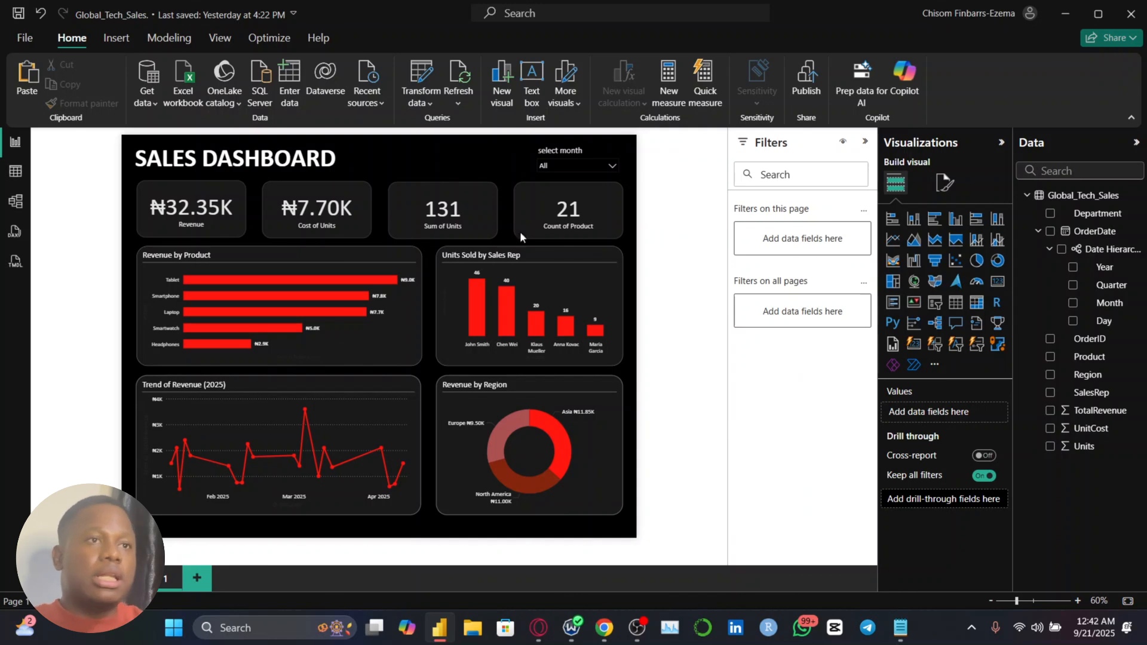
Set the background color of the month slicer's values to very dark gray so its white list text is readable
left_click(556, 165)
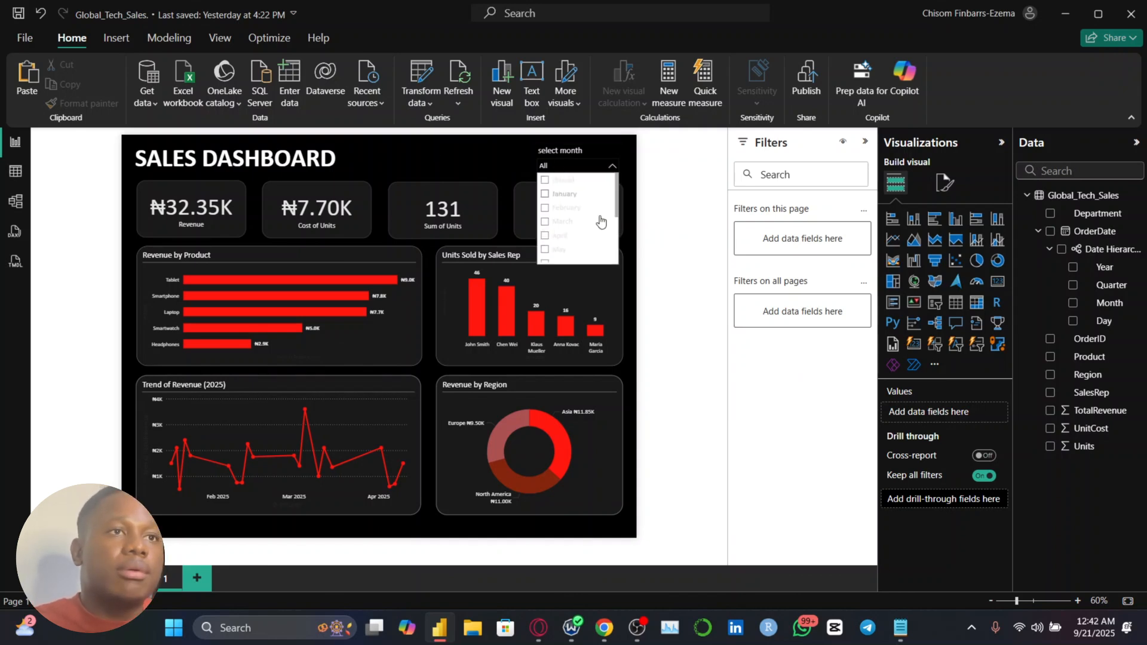
left_click(577, 152)
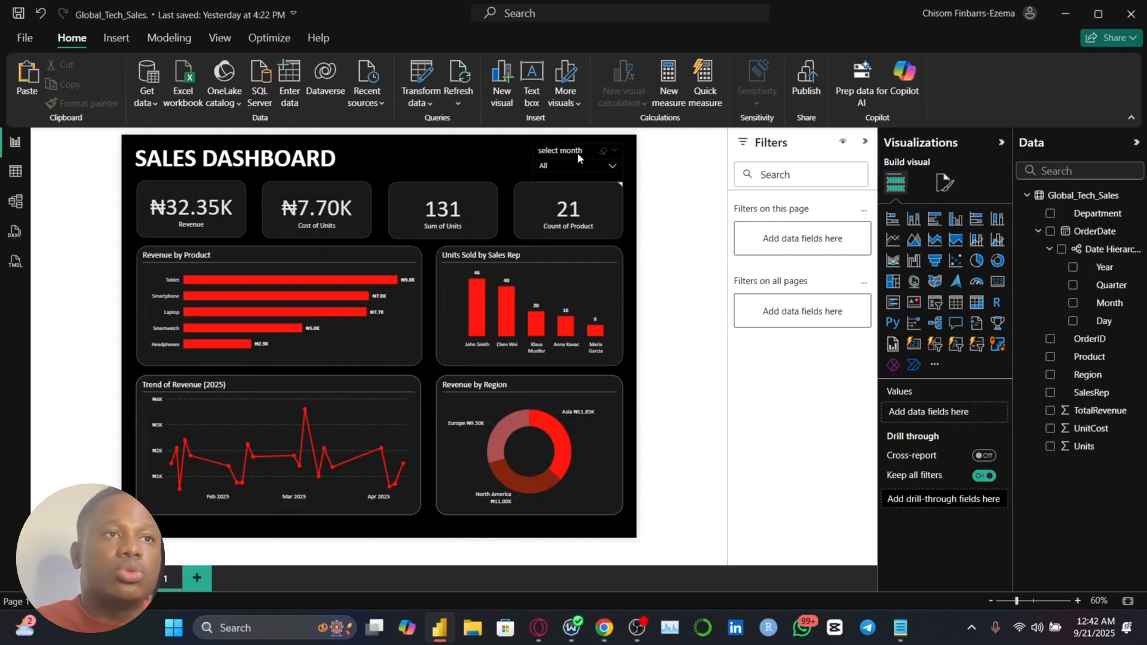
left_click(946, 182)
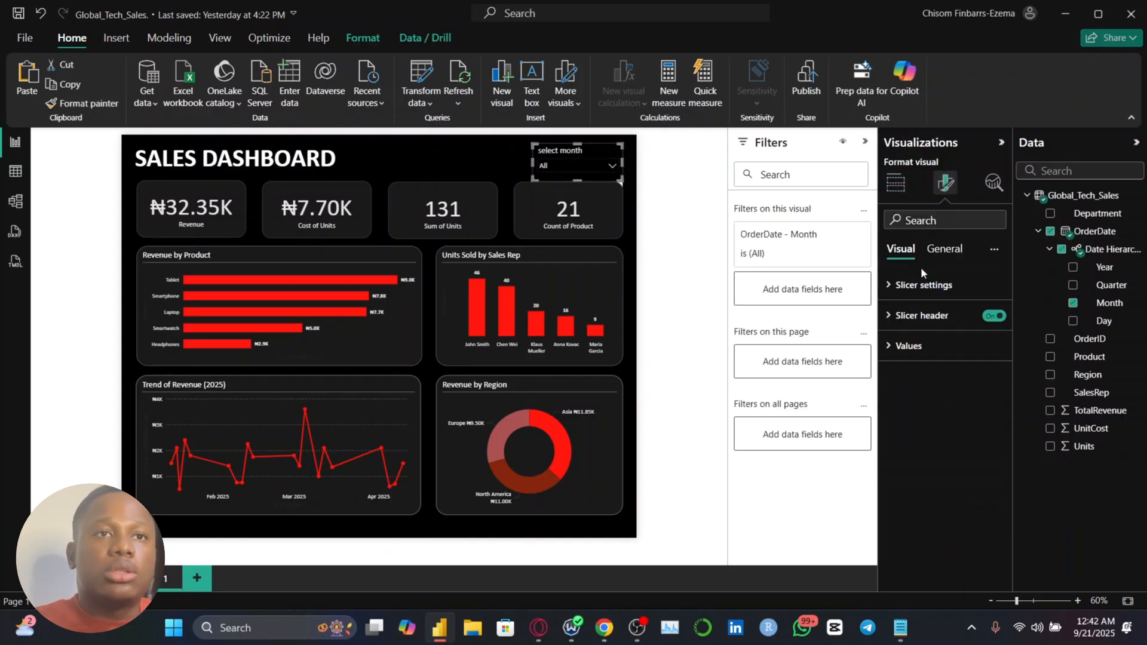
left_click(914, 346)
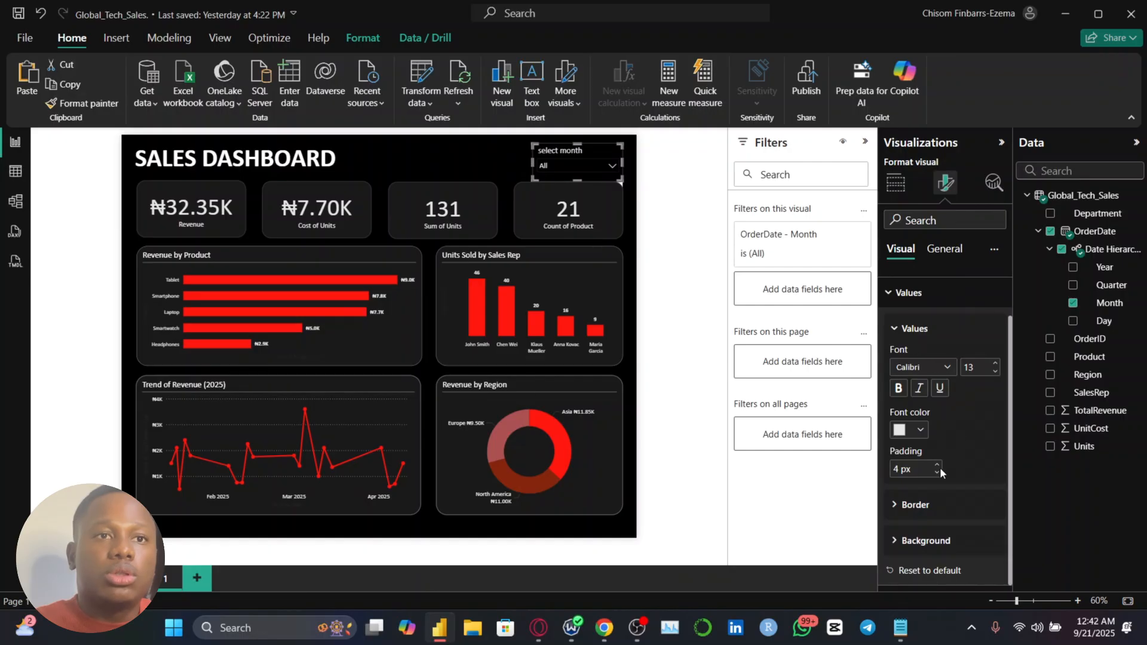
left_click(911, 541)
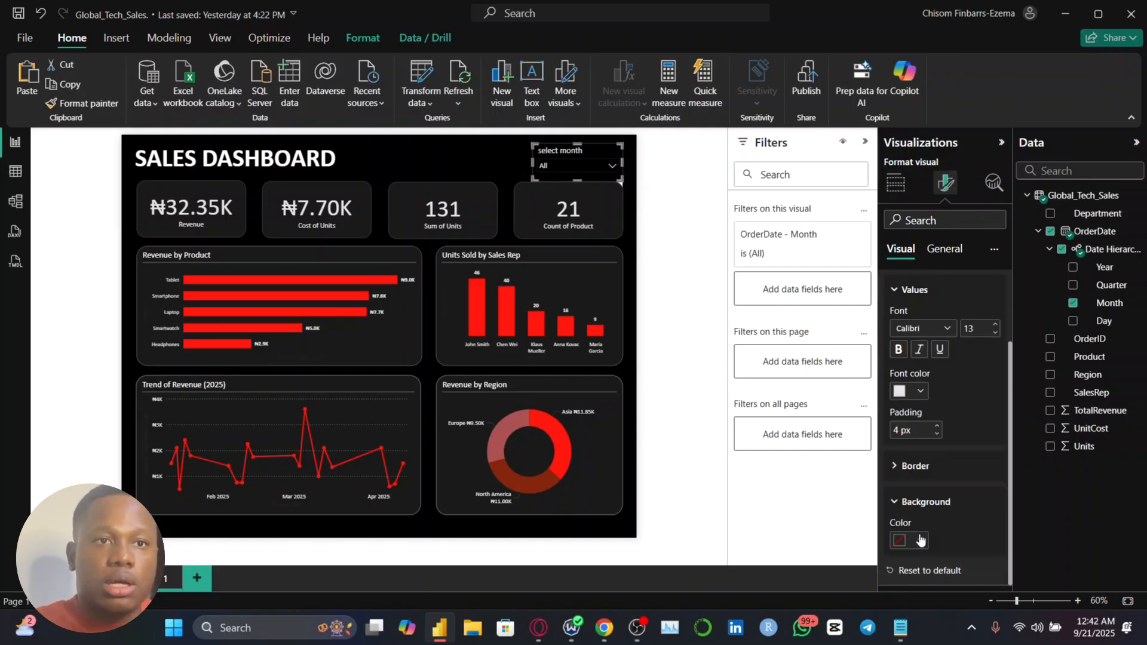
left_click(920, 540)
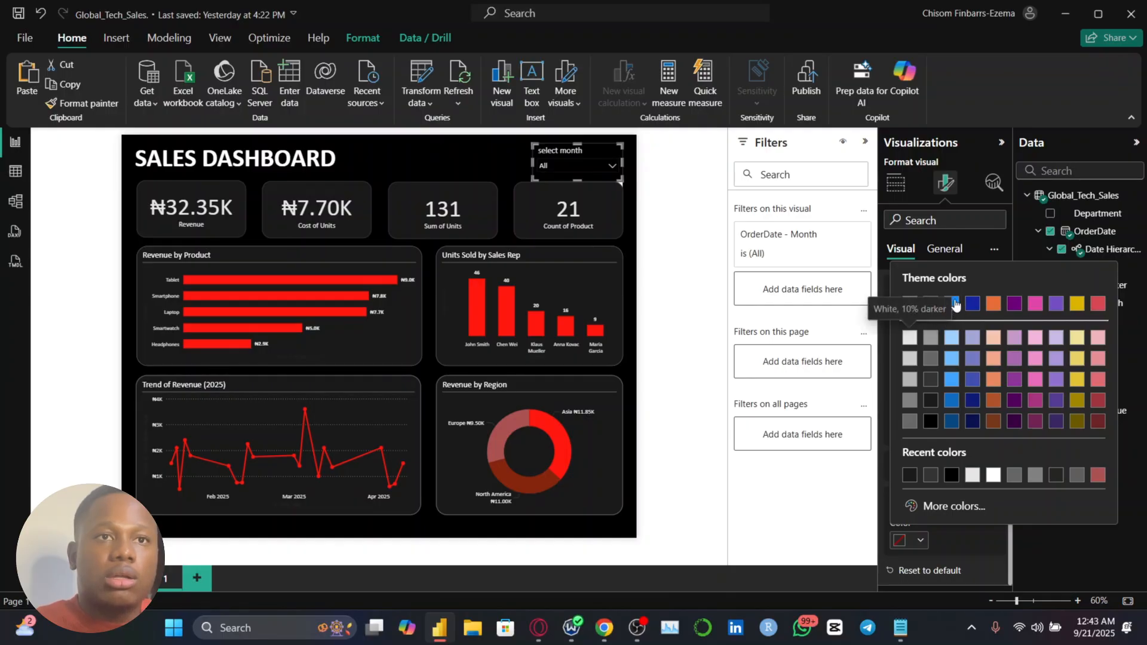
left_click(930, 399)
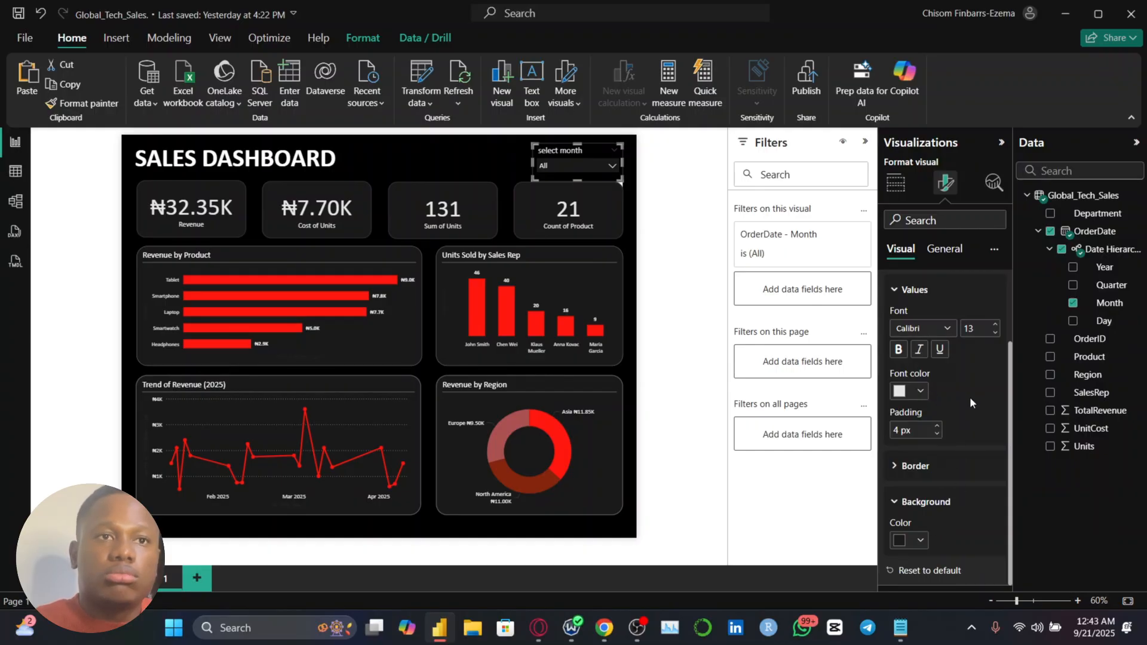
left_click(915, 474)
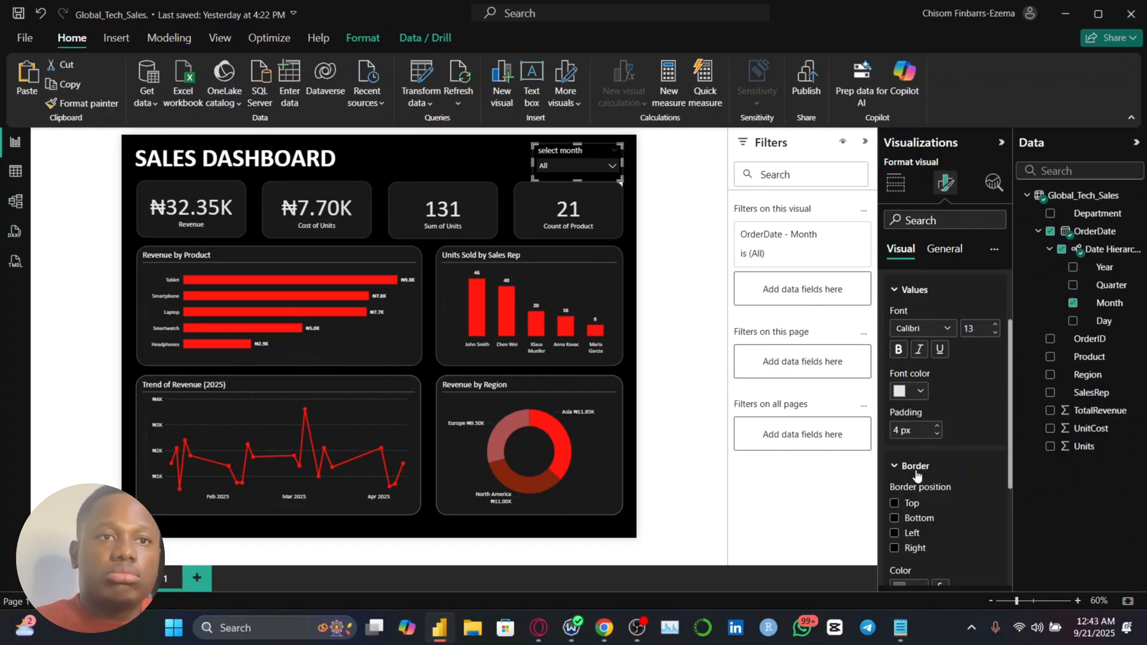
scroll(916, 475, "down", 1)
scroll(923, 508, "down", 2)
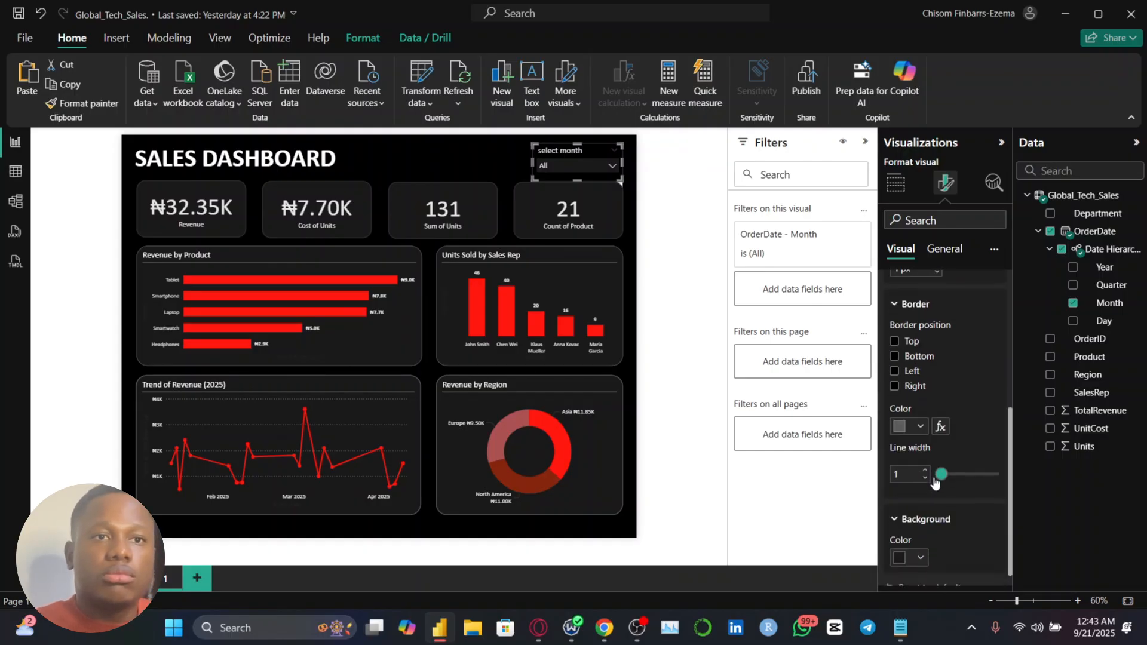
scroll(933, 481, "up", 5)
left_click(920, 483)
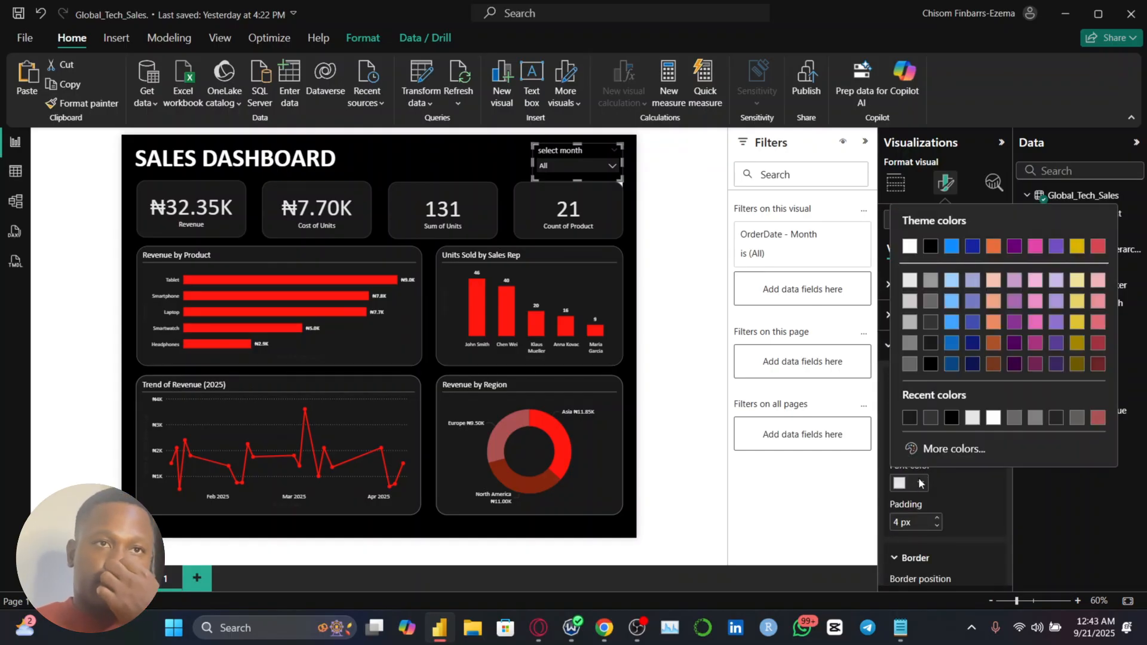
left_click(599, 162)
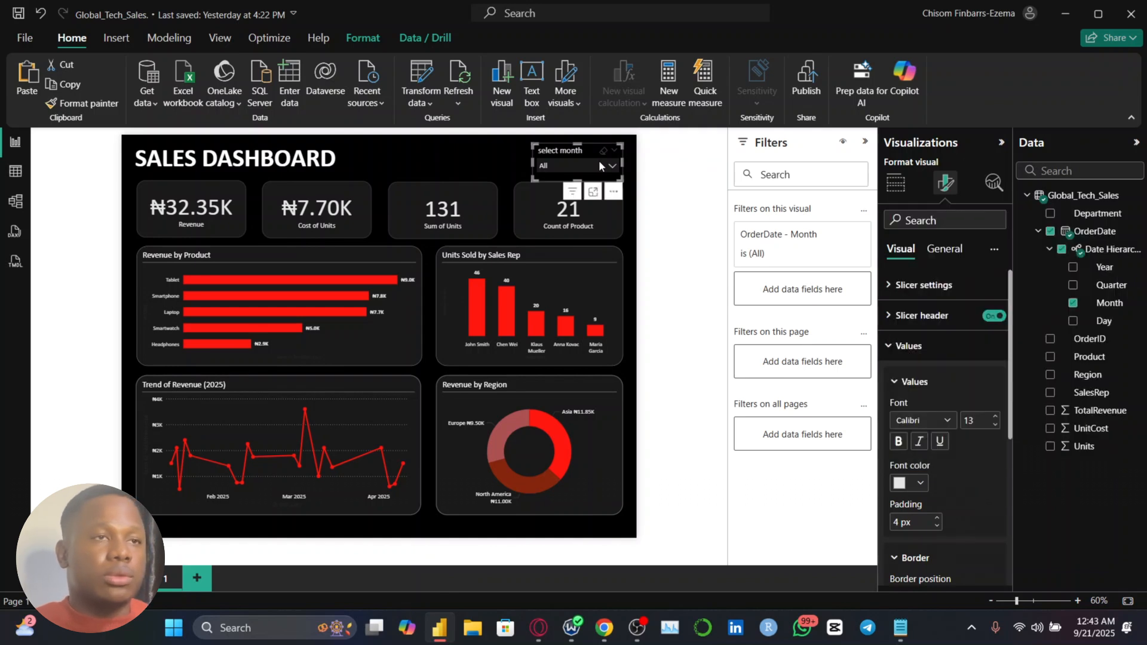
Filter the dashboard to January with the month slicer
left_click(596, 164)
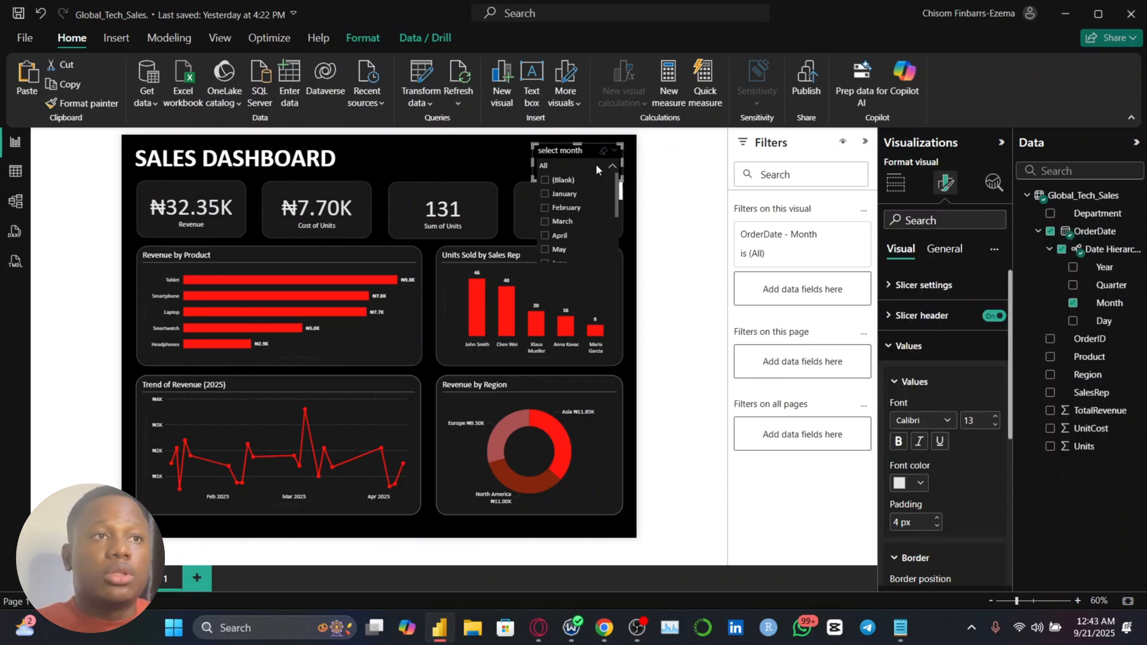
left_click(553, 194)
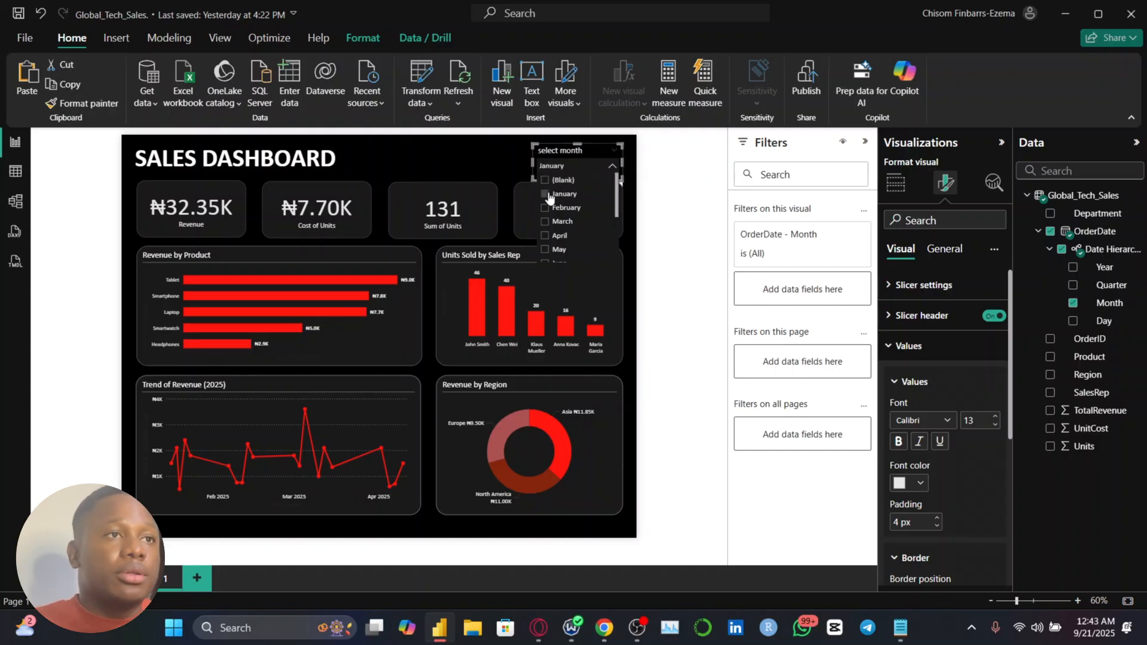
Close the month slicer's list and review the charts filtered to January
left_click(457, 163)
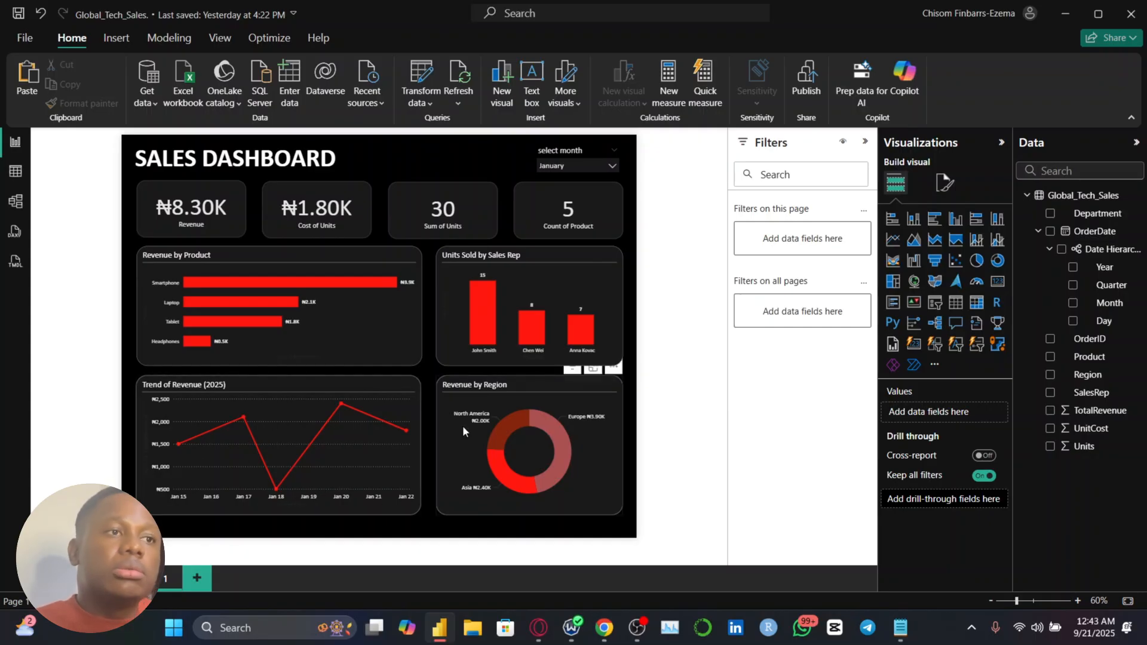
mouse_move(275, 458)
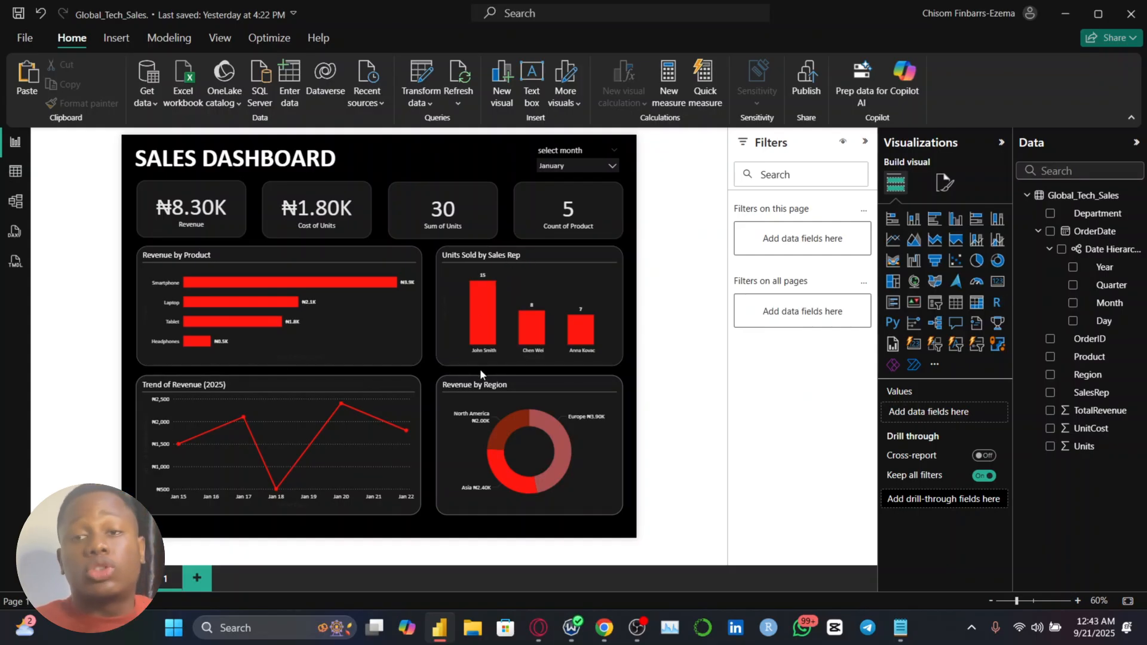
Change the title text of the Units Sold by Sales Rep column chart to "Sales Rep by Units Sold"
left_click(565, 281)
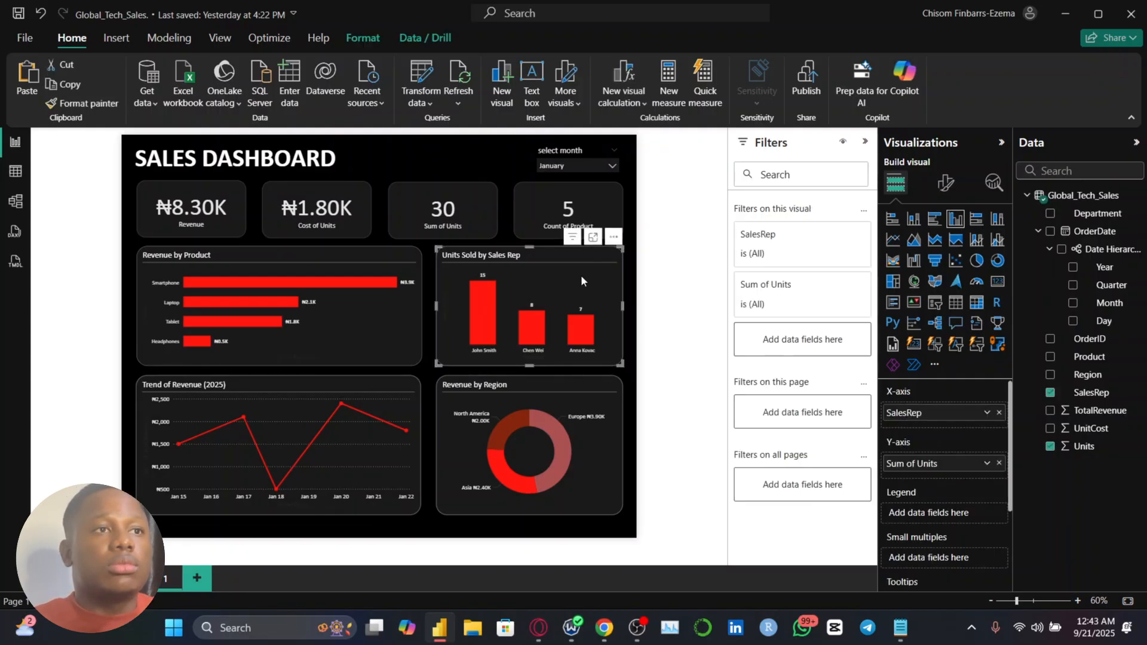
left_click(942, 184)
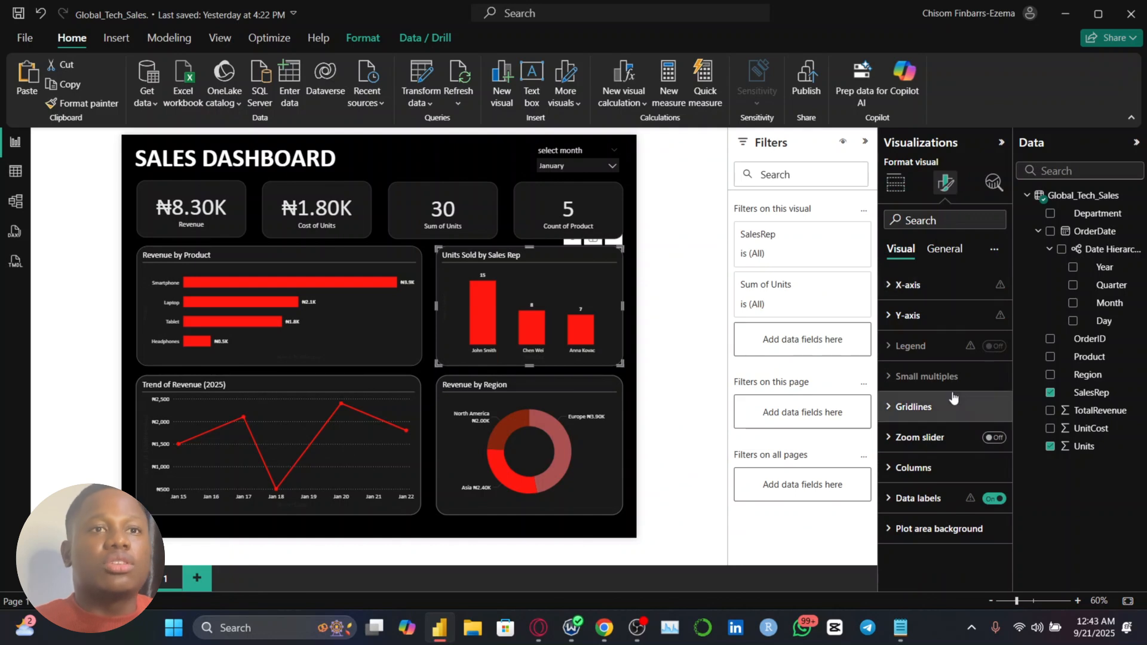
left_click(944, 249)
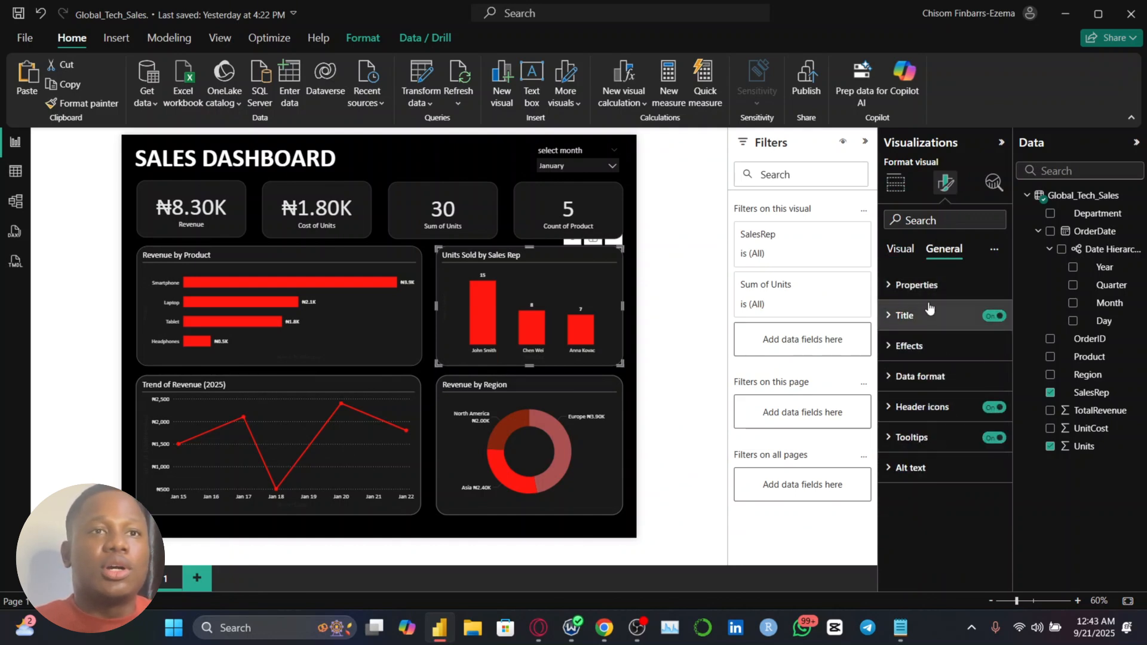
left_click(908, 315)
left_click(921, 390)
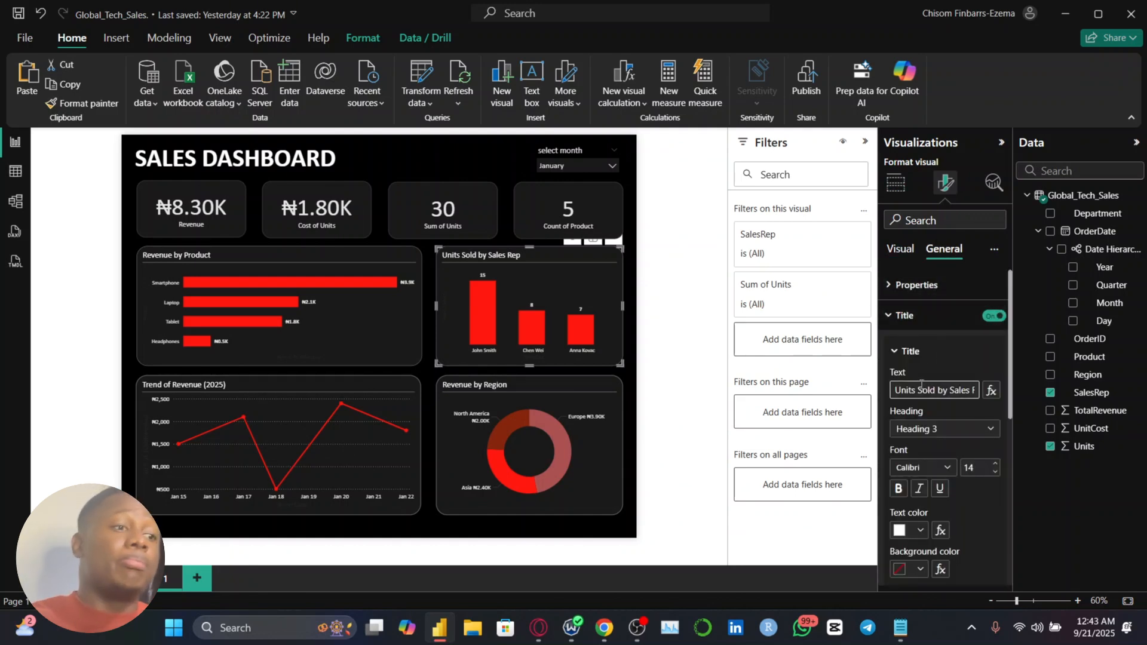
key("ctrl+a")
type("Sal")
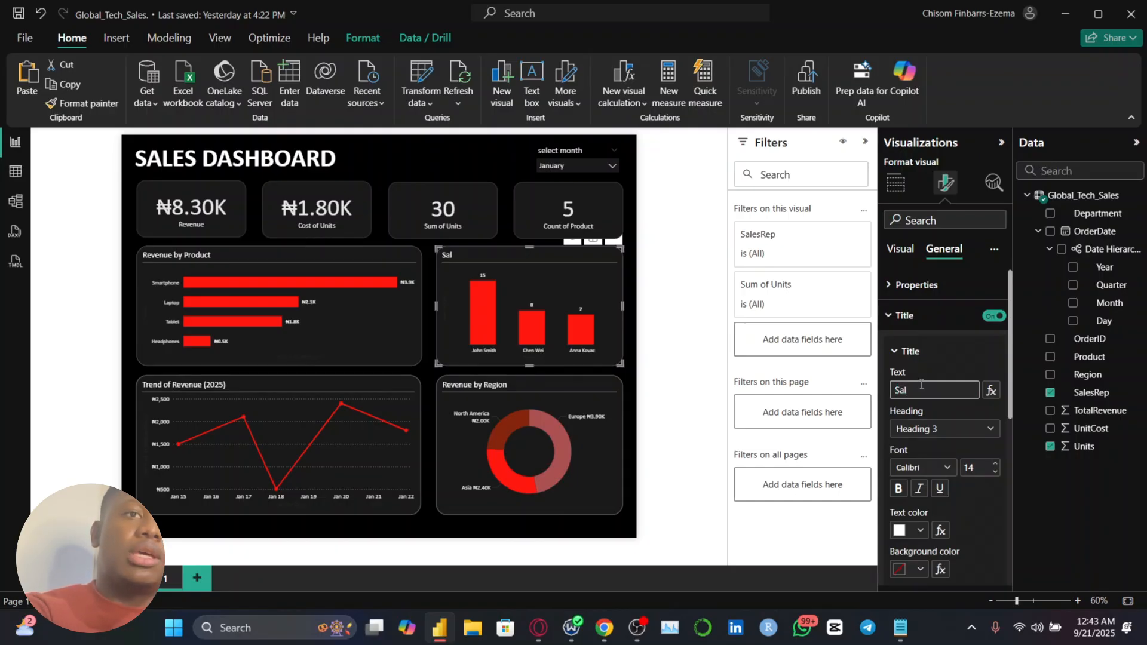
type("es Rep")
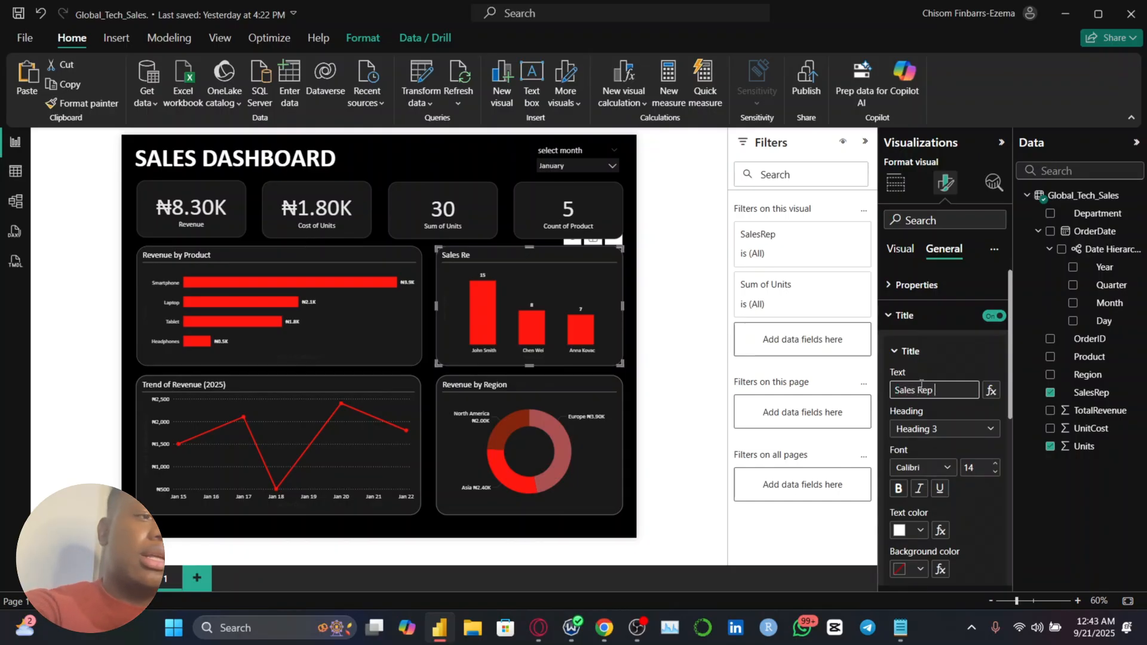
type(" by Units S")
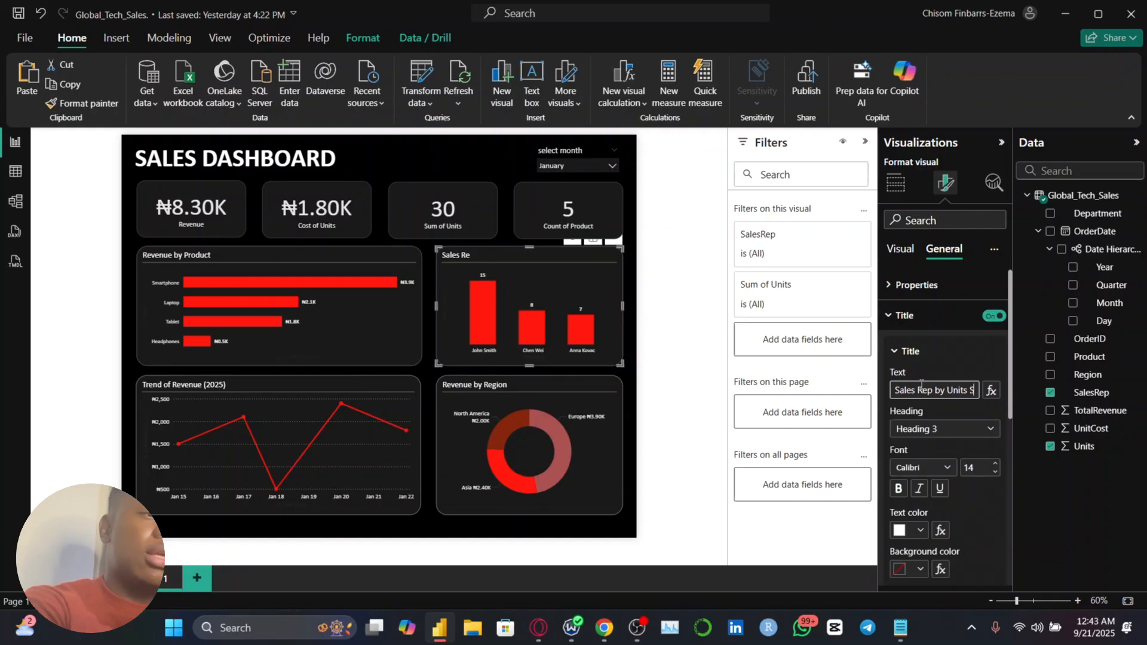
type("old")
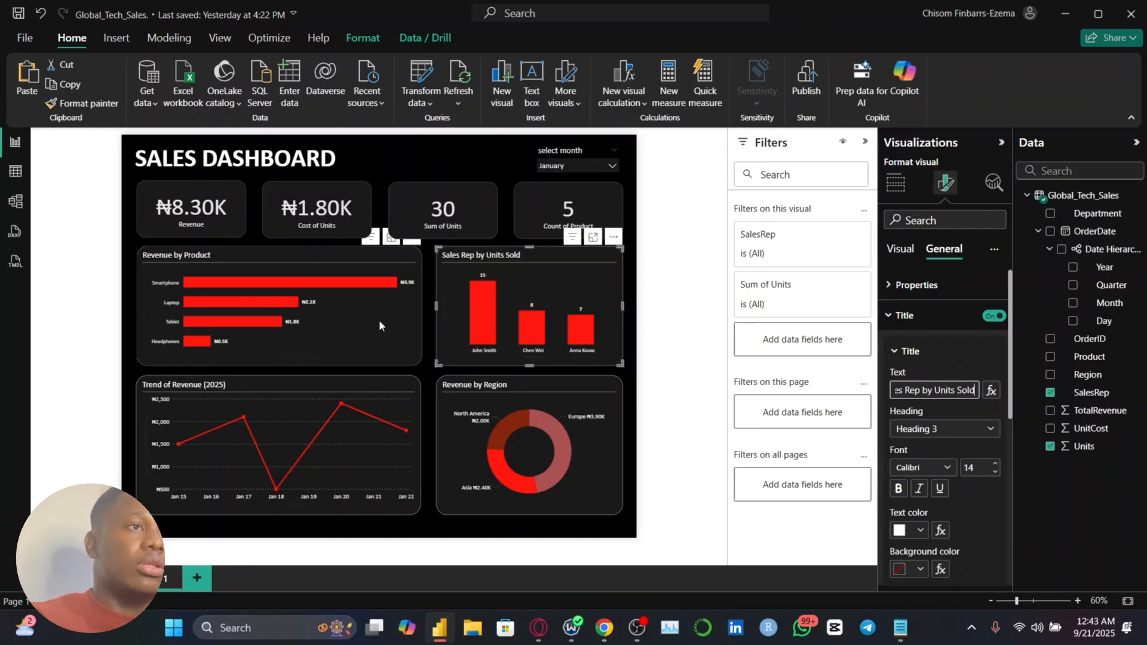
Change the title text of the Revenue by Product bar chart to "Product by Revenue"
left_click(379, 320)
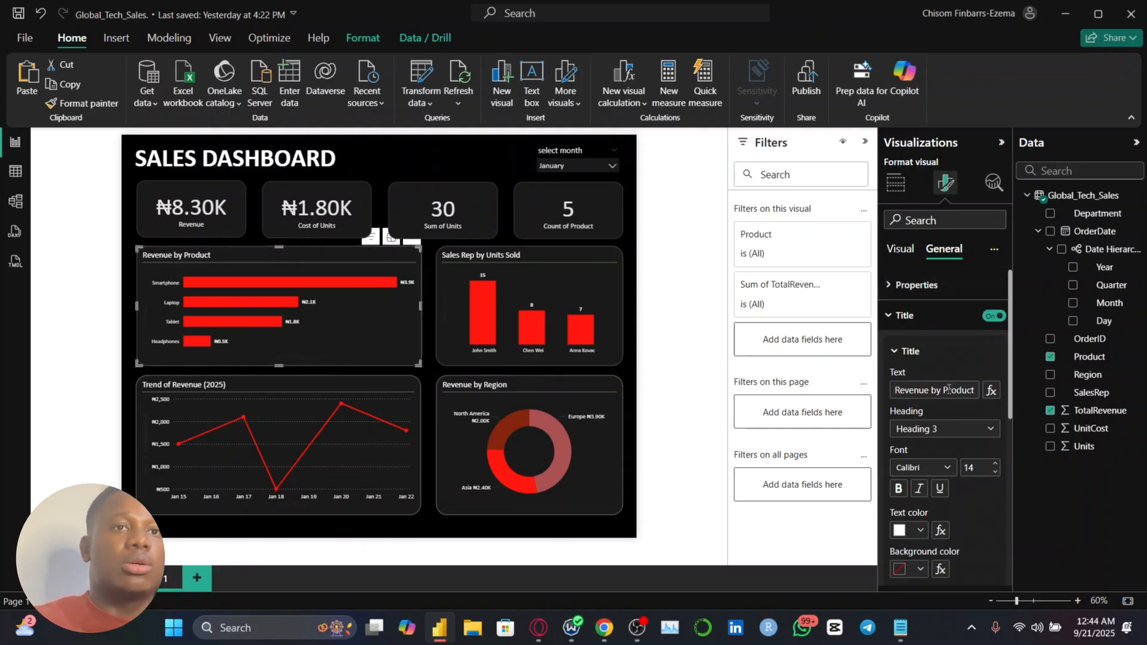
left_click(948, 389)
key("ctrl+a")
type("P")
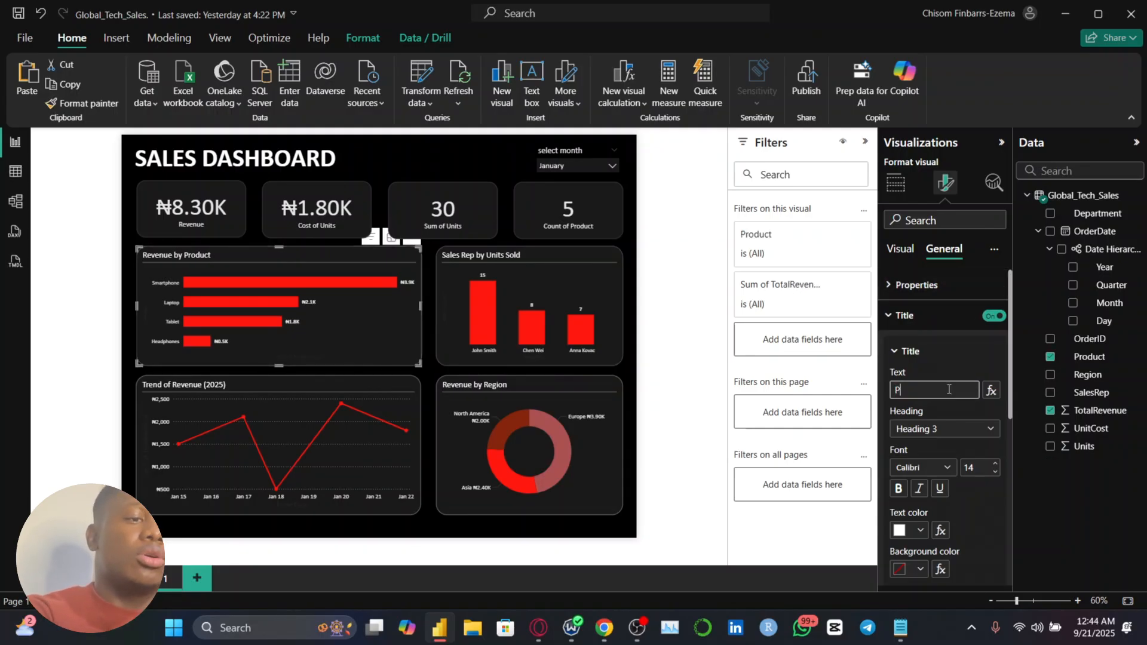
type("roduct by revenue")
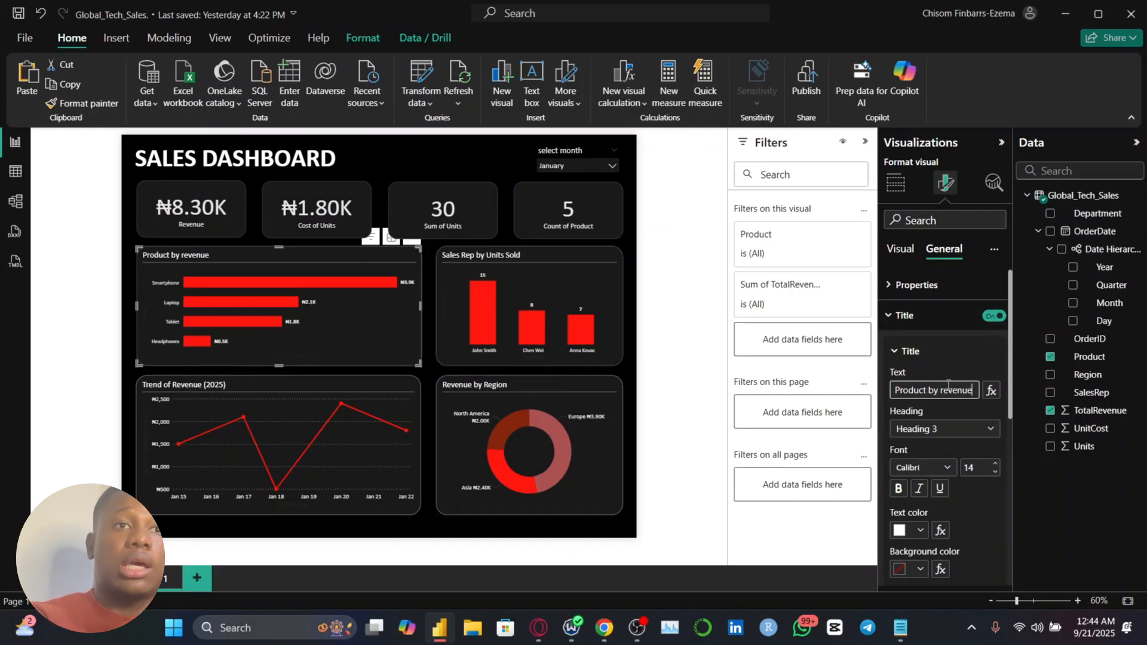
left_click(946, 390)
key("BackSpace")
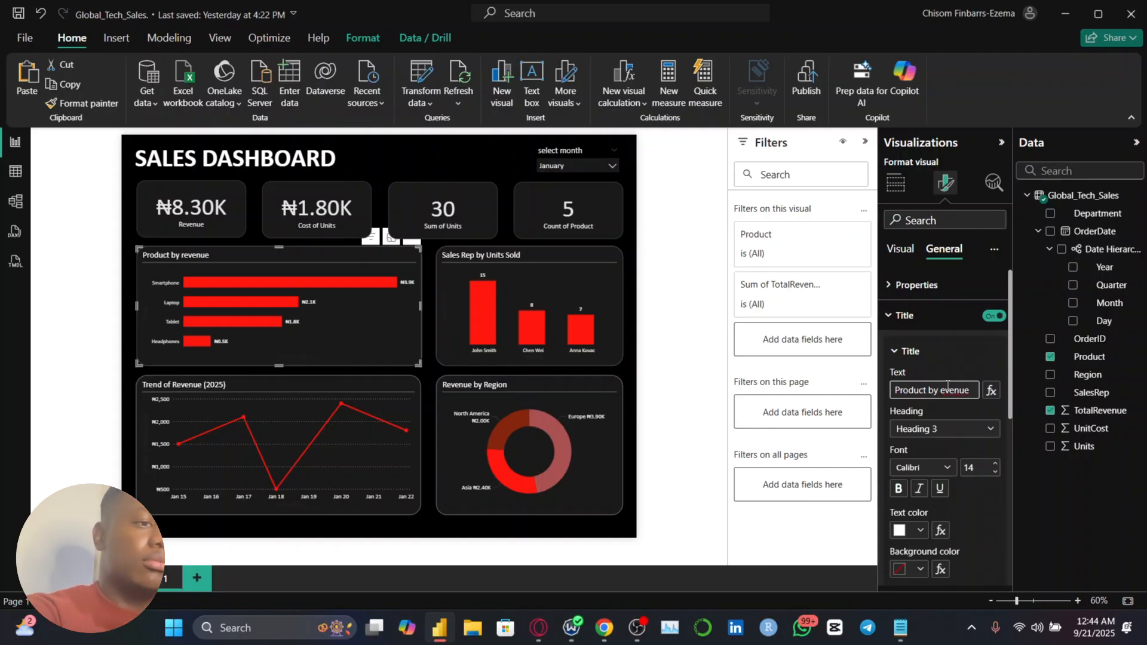
type("R")
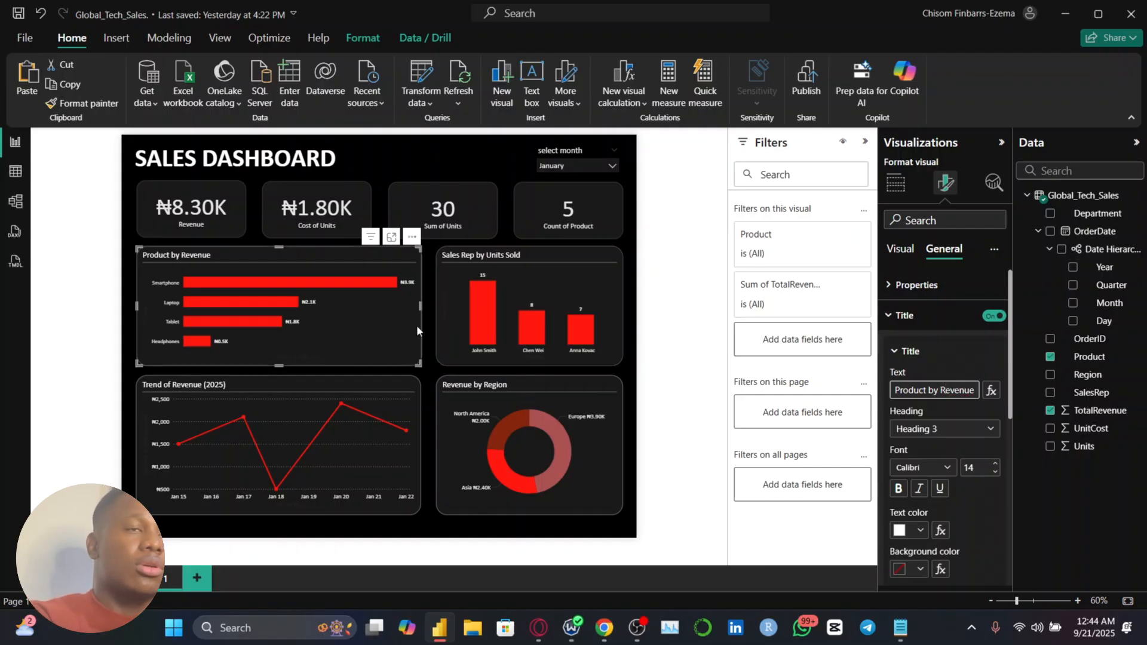
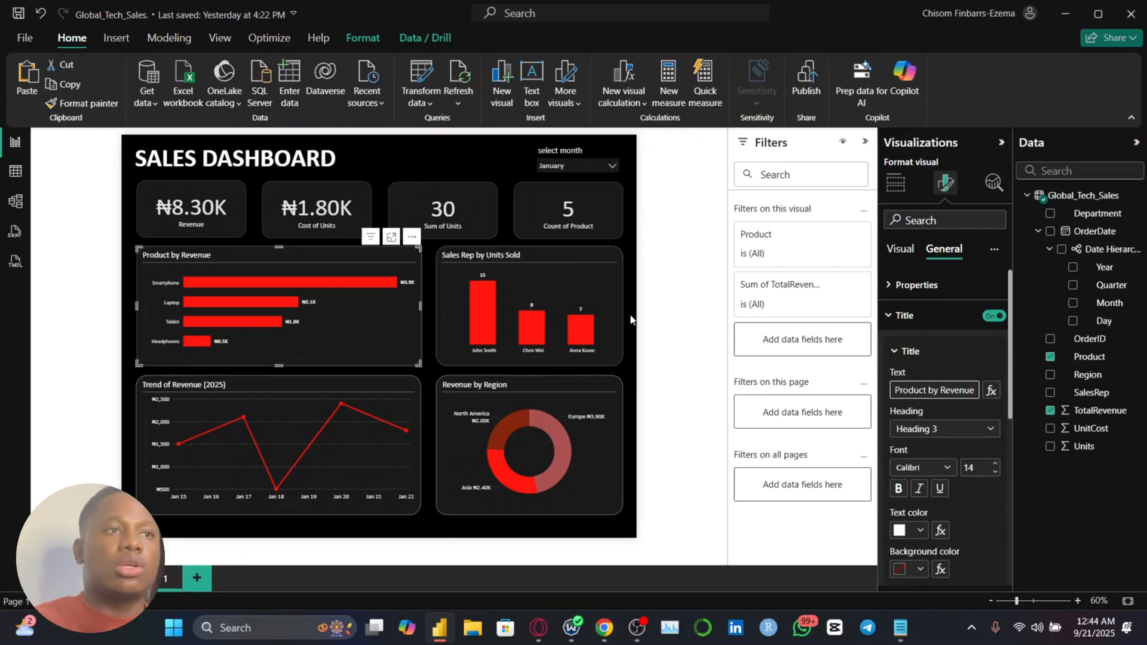
Clear the January selection in the month slicer so the dashboard covers all months
left_click(629, 316)
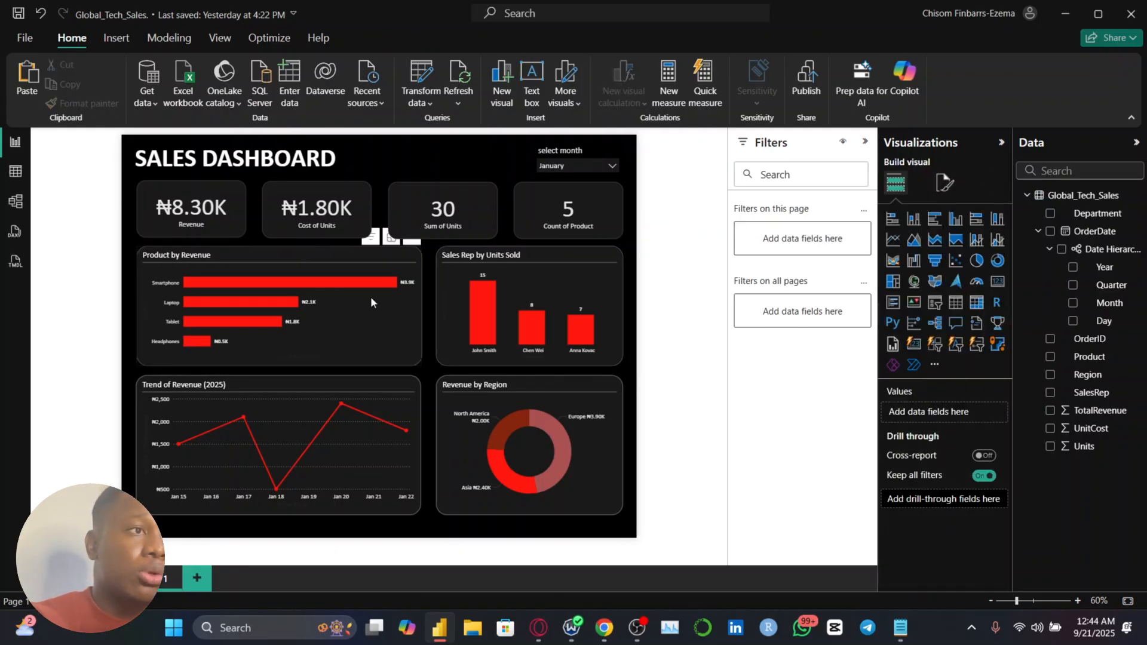
left_click(380, 341)
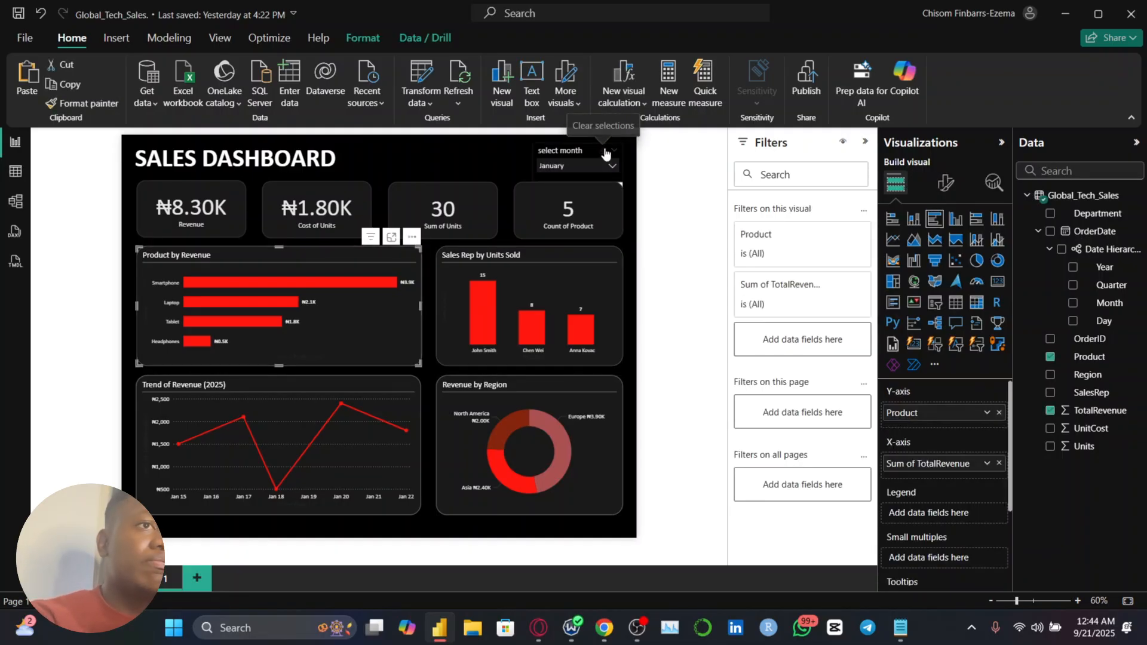
left_click(603, 151)
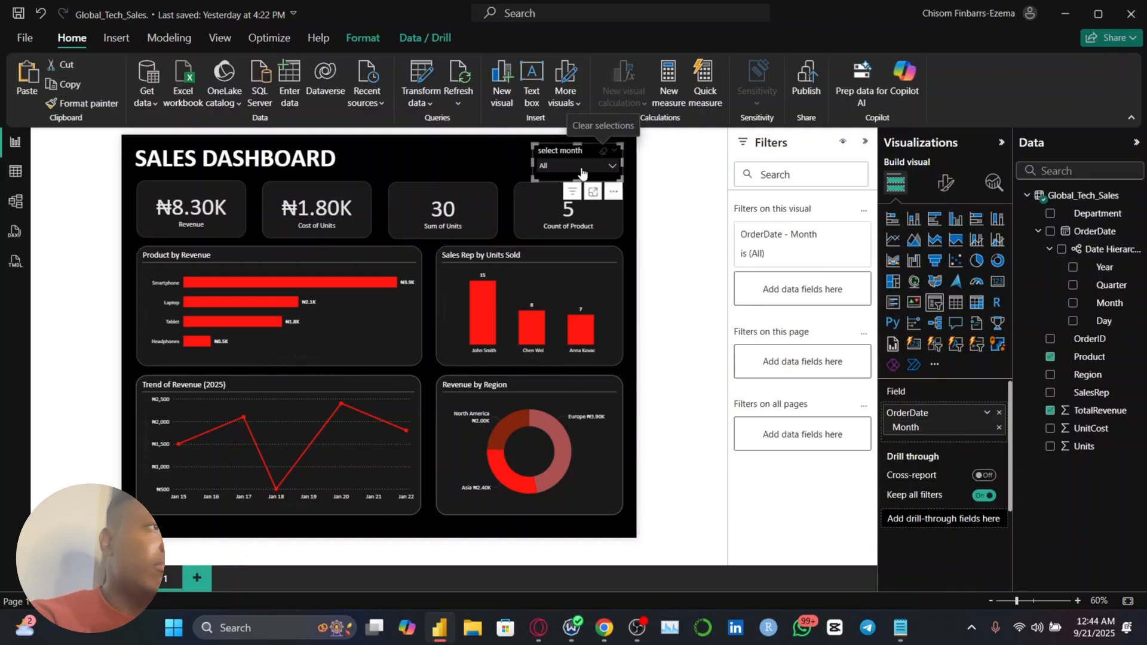
Try a font size of 16 for the Y-axis values of the Product by Revenue bar chart
left_click(331, 347)
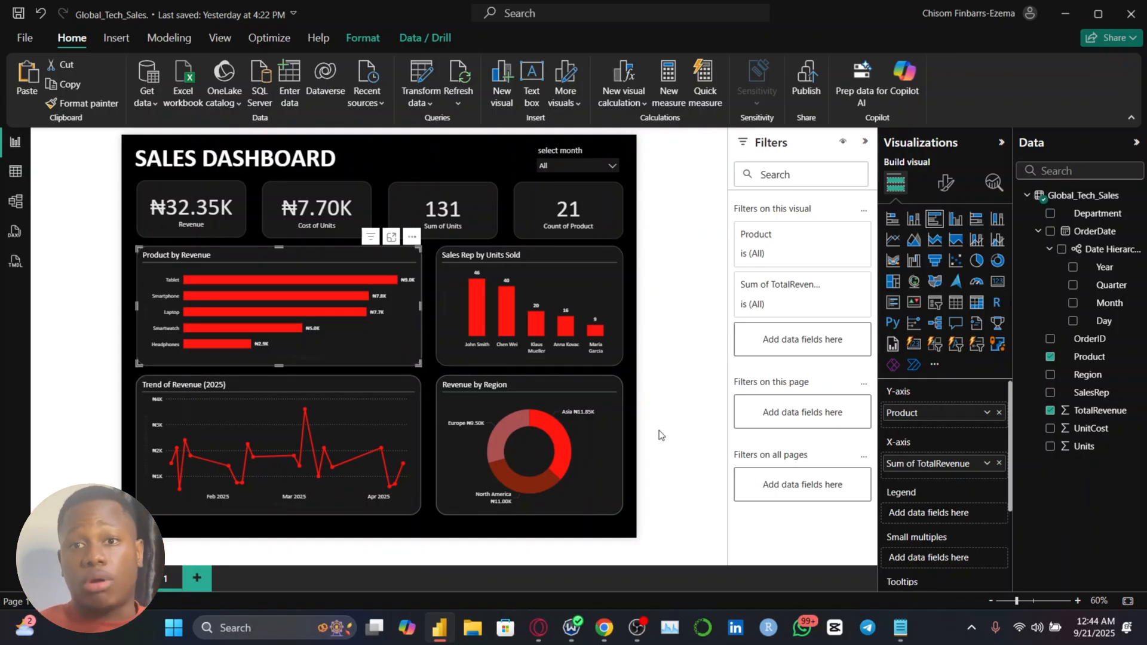
left_click(948, 183)
left_click(908, 285)
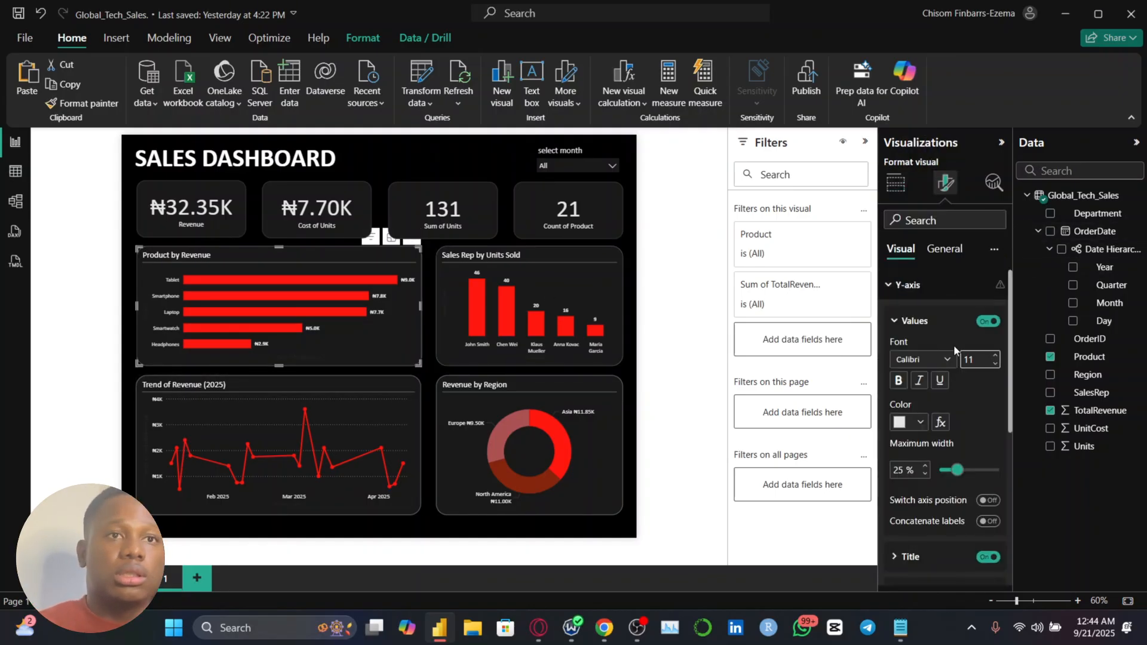
scroll(968, 442, "down", 5)
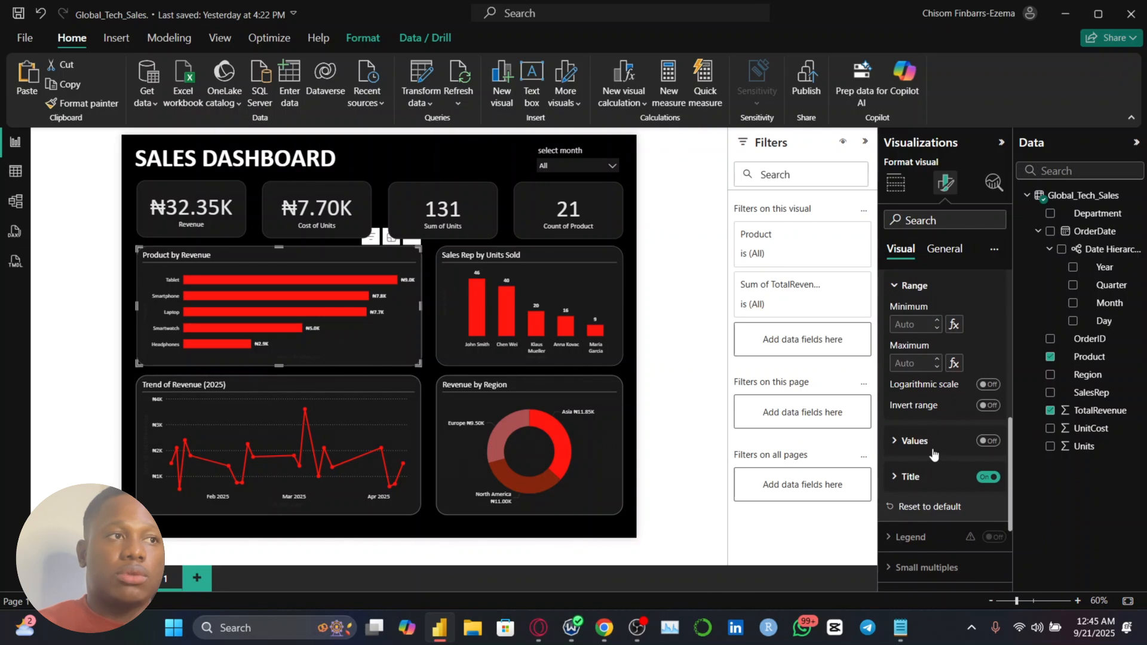
scroll(956, 388, "up", 5)
scroll(932, 330, "down", 5)
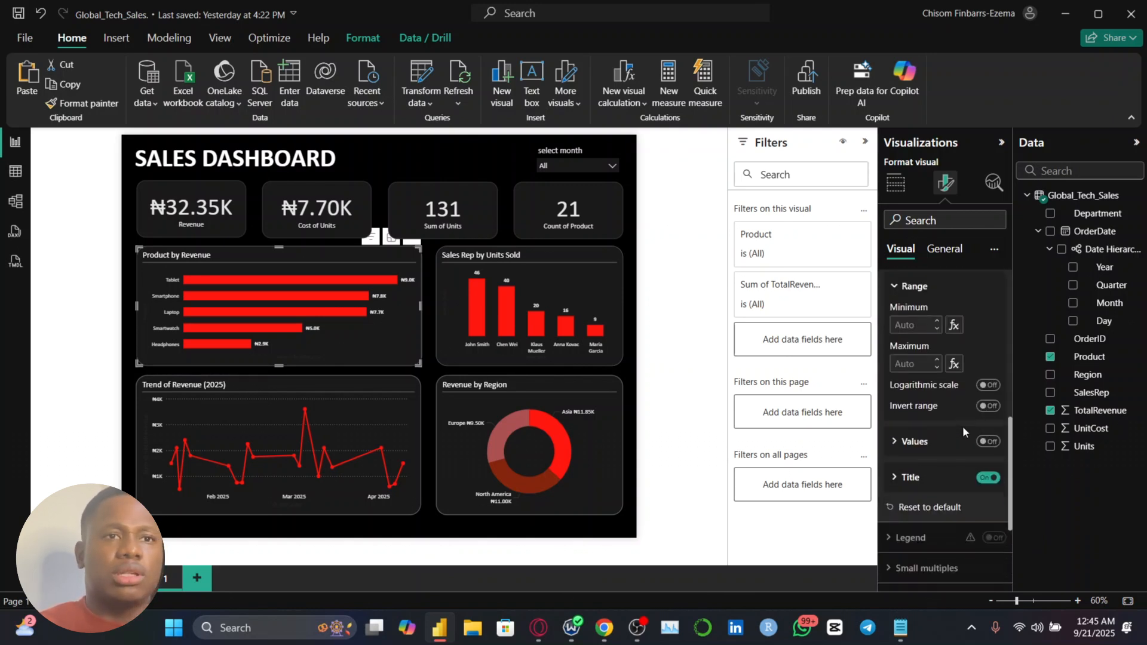
scroll(930, 311, "up", 5)
triple_click(976, 360)
type("16")
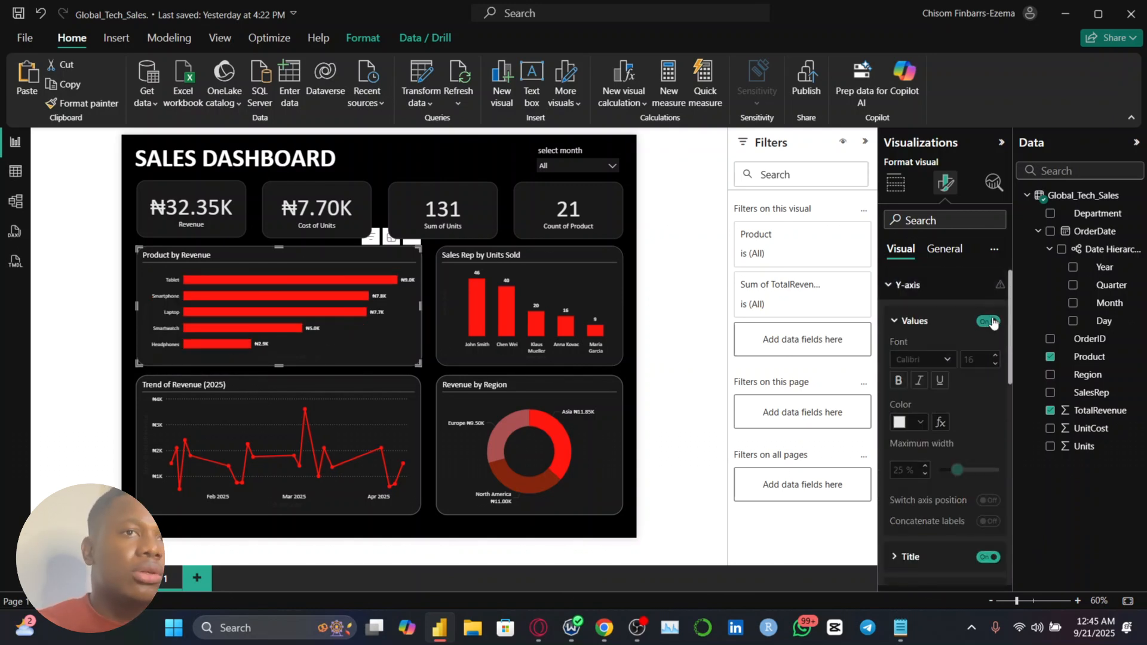
Set the Product by Revenue chart's Y-axis value font size to 12 and extend the chart's lower edge downward
left_click(440, 350)
scroll(440, 351, "up", 2)
left_click(291, 353)
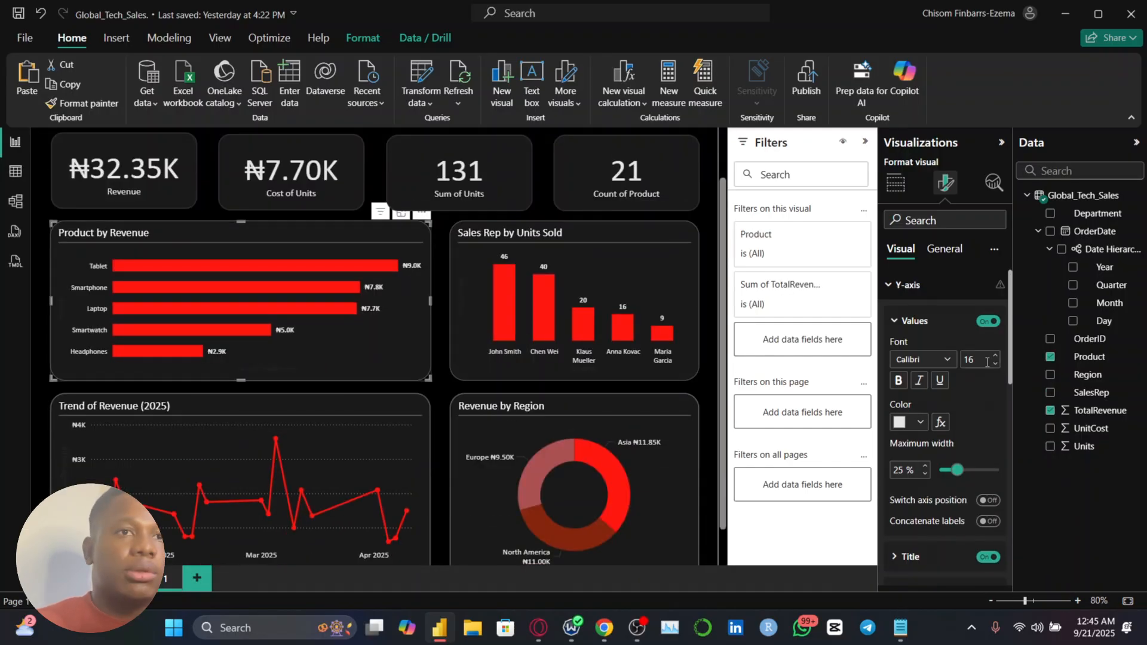
scroll(243, 373, "down", 3, "ctrl")
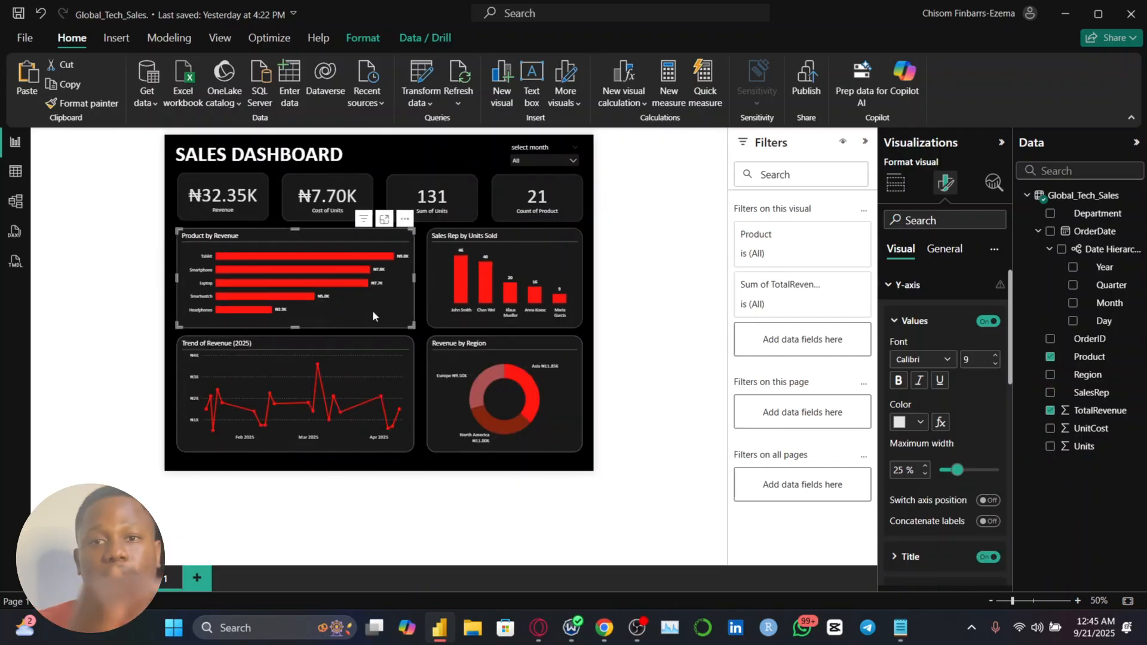
left_click_drag(303, 328, 303, 345)
Extend the Sales Rep by Units Sold chart down to match the Product by Revenue chart's height and increase its X-axis label font size
left_click(526, 244)
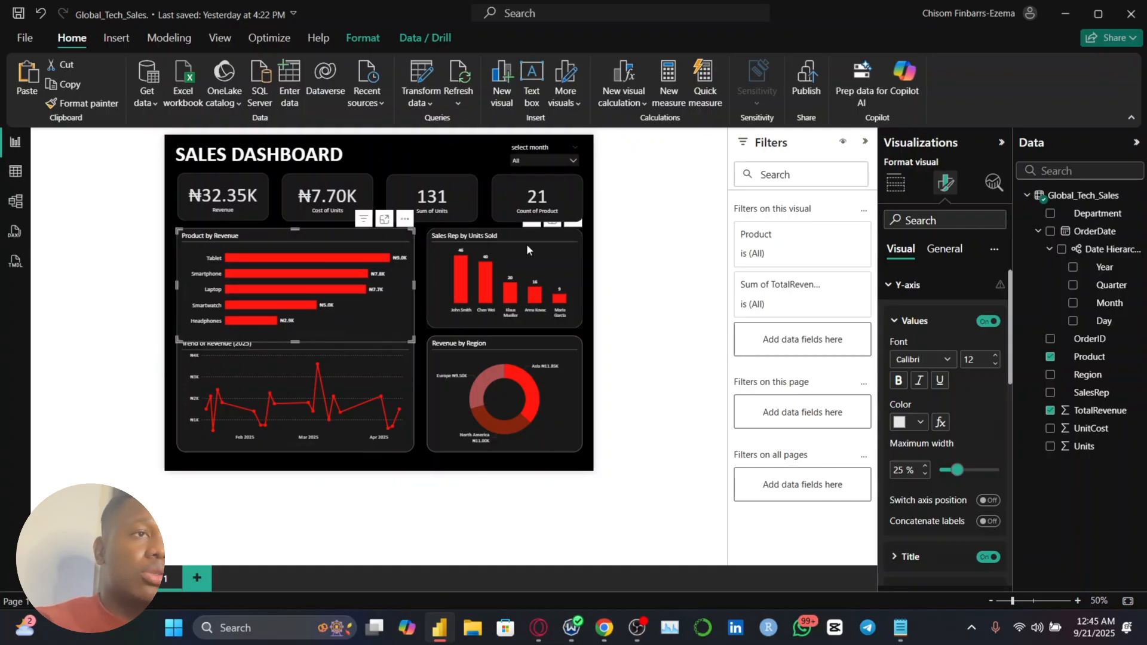
left_click_drag(505, 328, 505, 343)
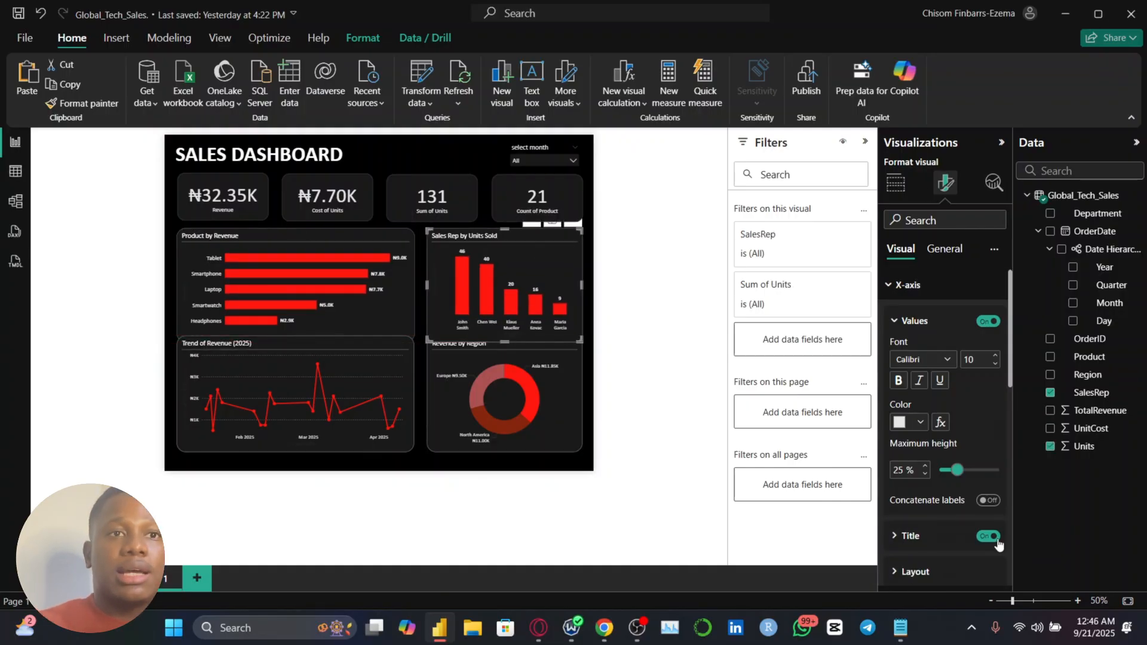
left_click(996, 354)
left_click(996, 356)
Move the Trend of Revenue line chart and the Revenue by Region donut chart down, clear of the enlarged charts above
left_click(310, 340)
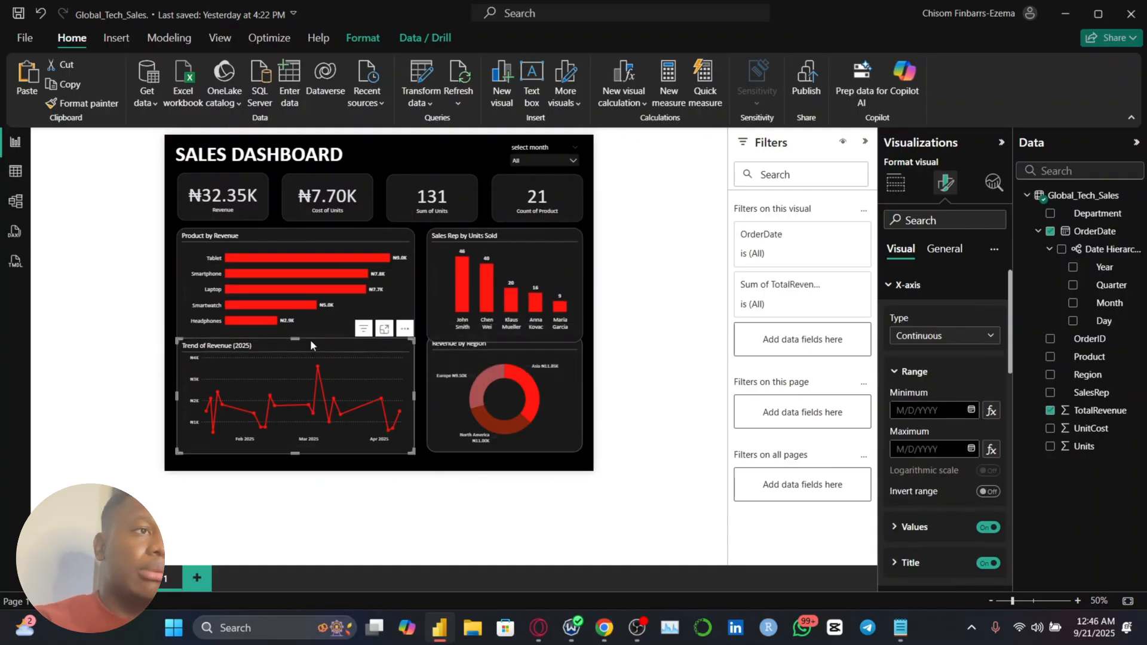
left_click_drag(310, 340, 311, 345)
left_click_drag(491, 377, 490, 387)
Set the axis value font size of the Trend of Revenue (2025) line chart to 12
left_click(311, 418)
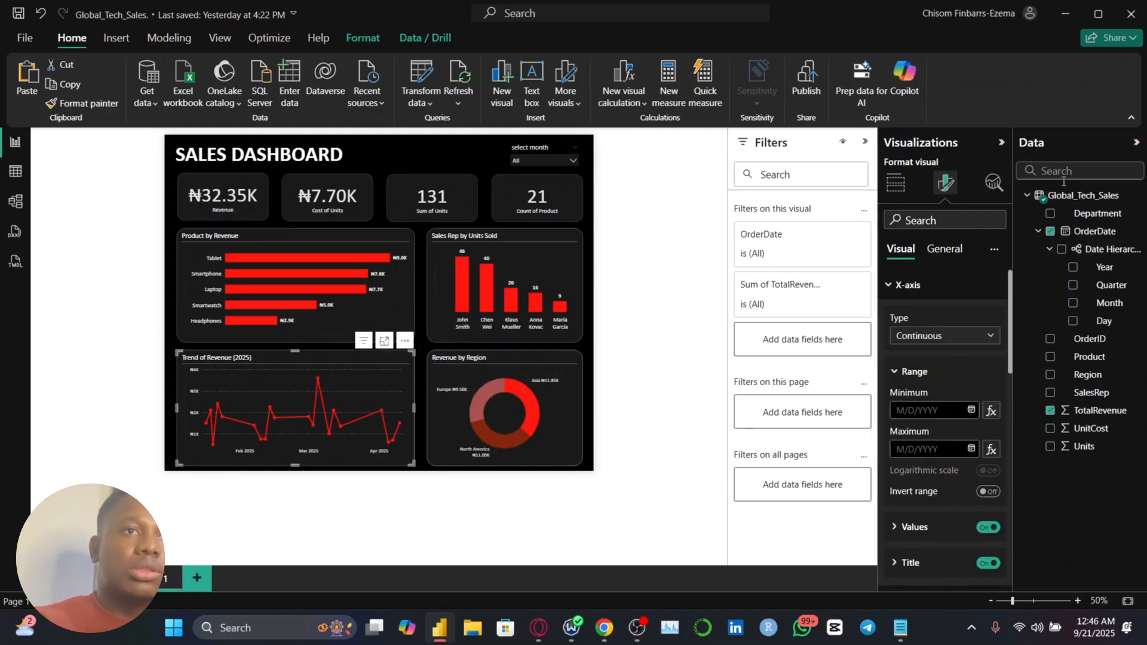
scroll(956, 418, "down", 1)
left_click(917, 479)
left_click(995, 357)
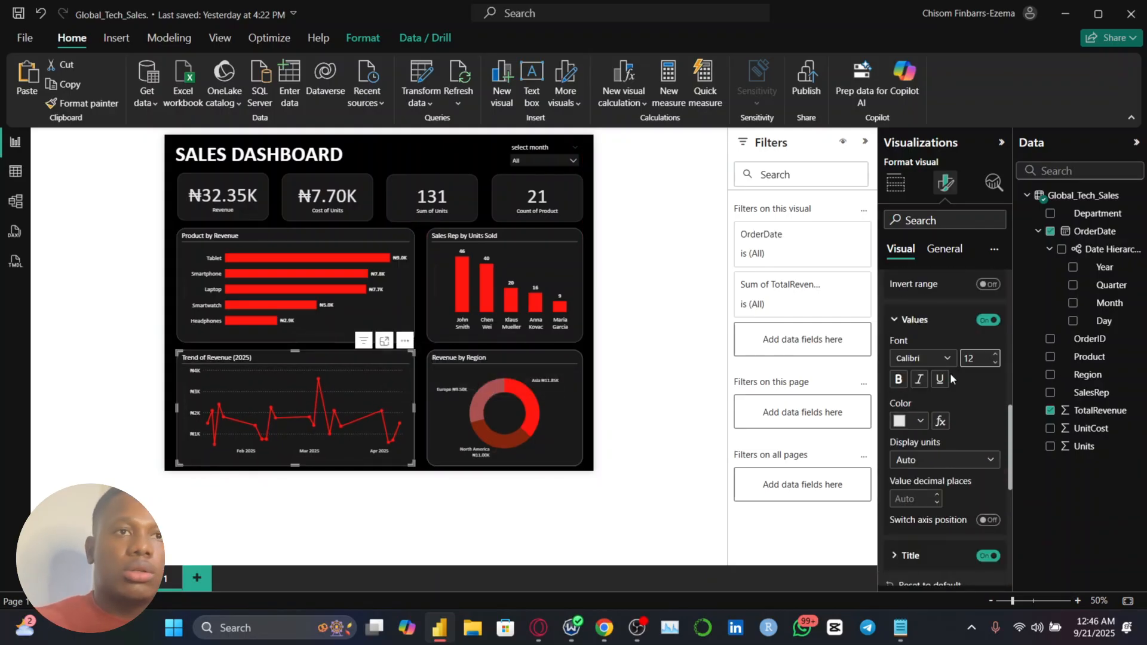
scroll(996, 335, "down", 1)
Increase the font size of the Revenue by Region donut chart's detail labels
left_click(508, 406)
left_click(915, 514)
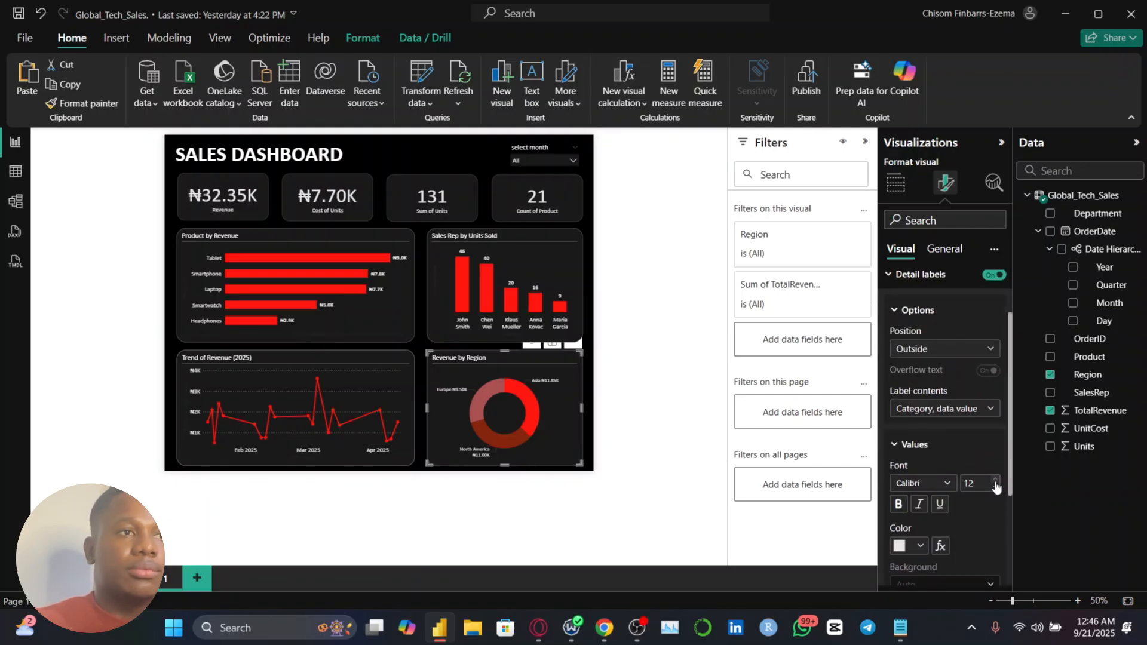
left_click(171, 334)
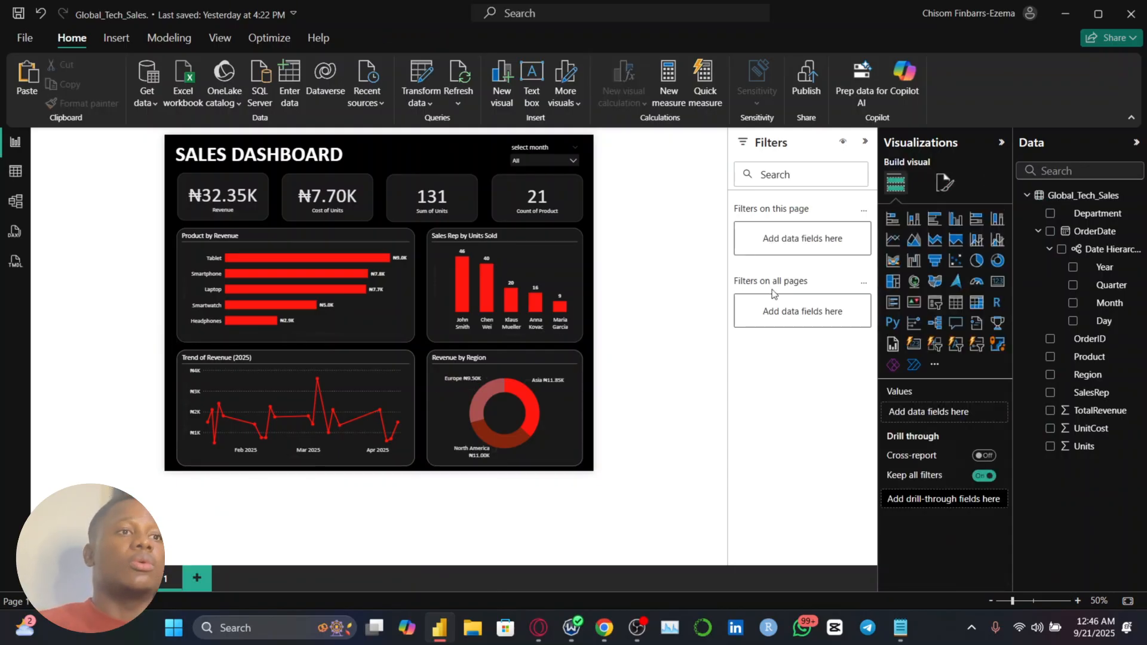
Cross-filter the dashboard by each of the two tallest sales rep columns, review the other visuals, and clear the highlight
left_click(467, 304)
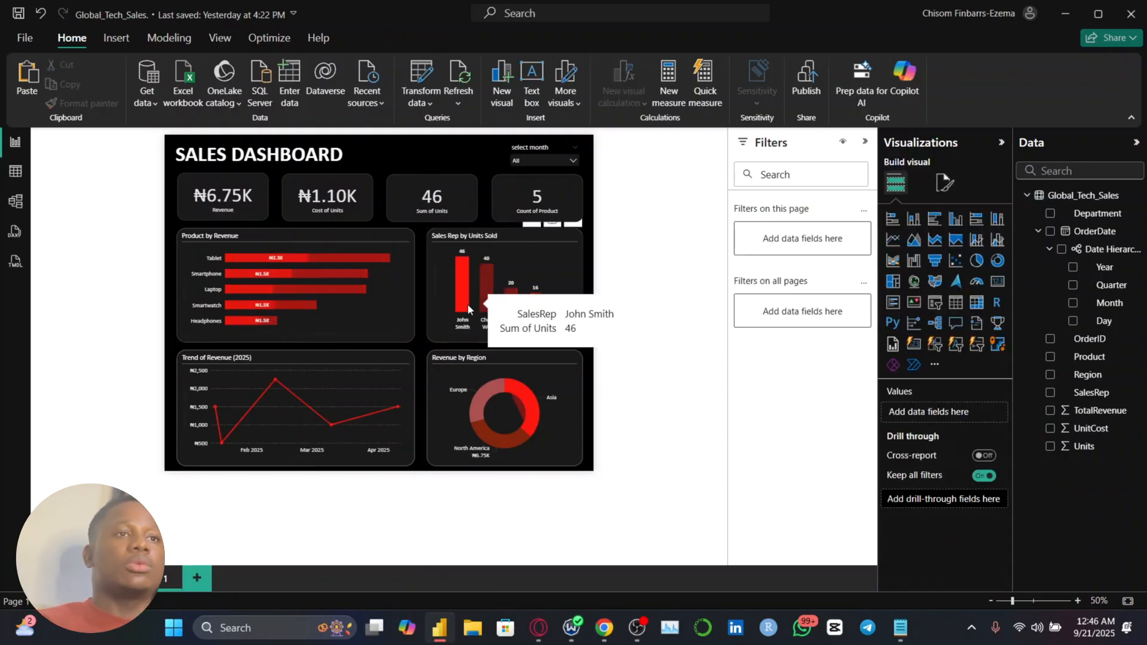
scroll(467, 303, "up", 2)
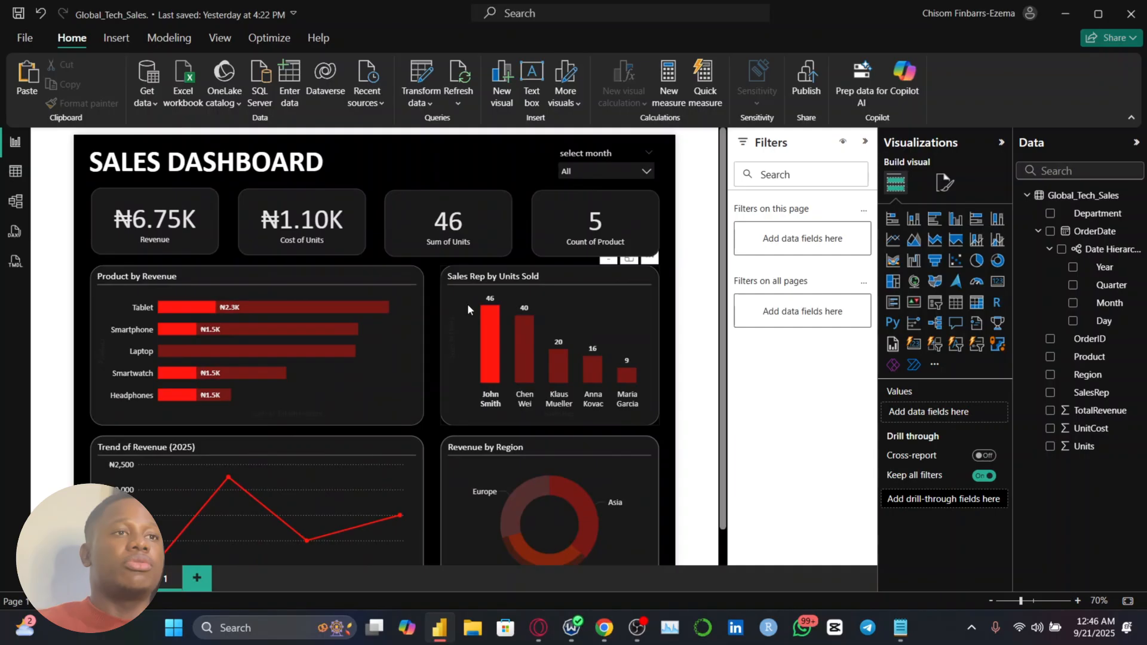
left_click(483, 344)
left_click(519, 354)
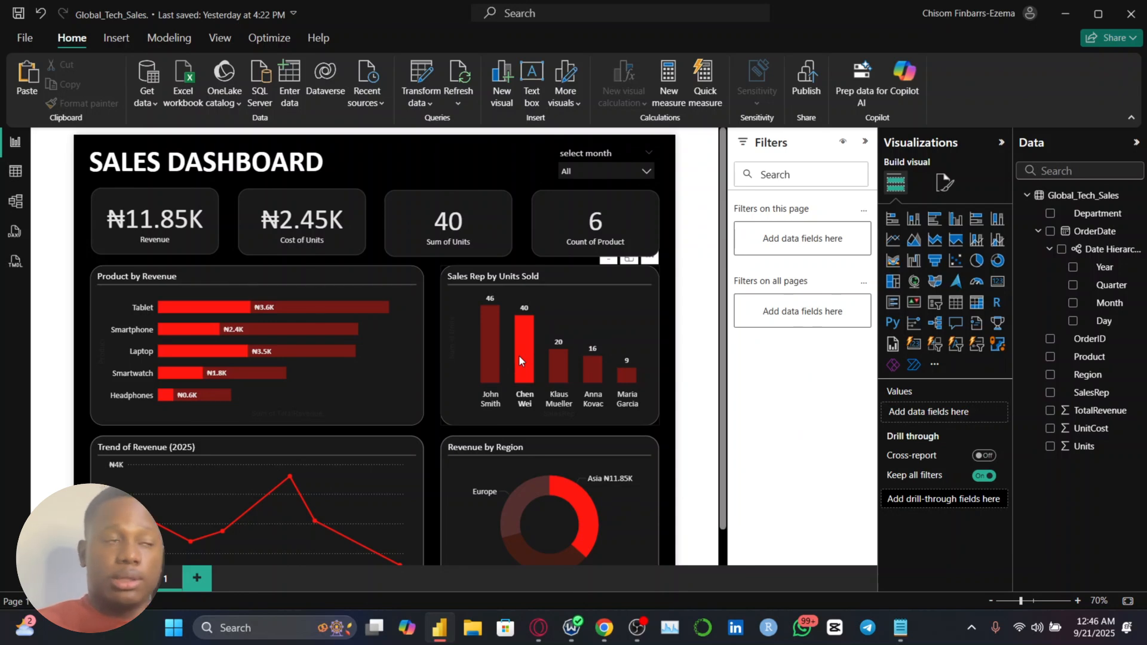
scroll(519, 354, "down", 1)
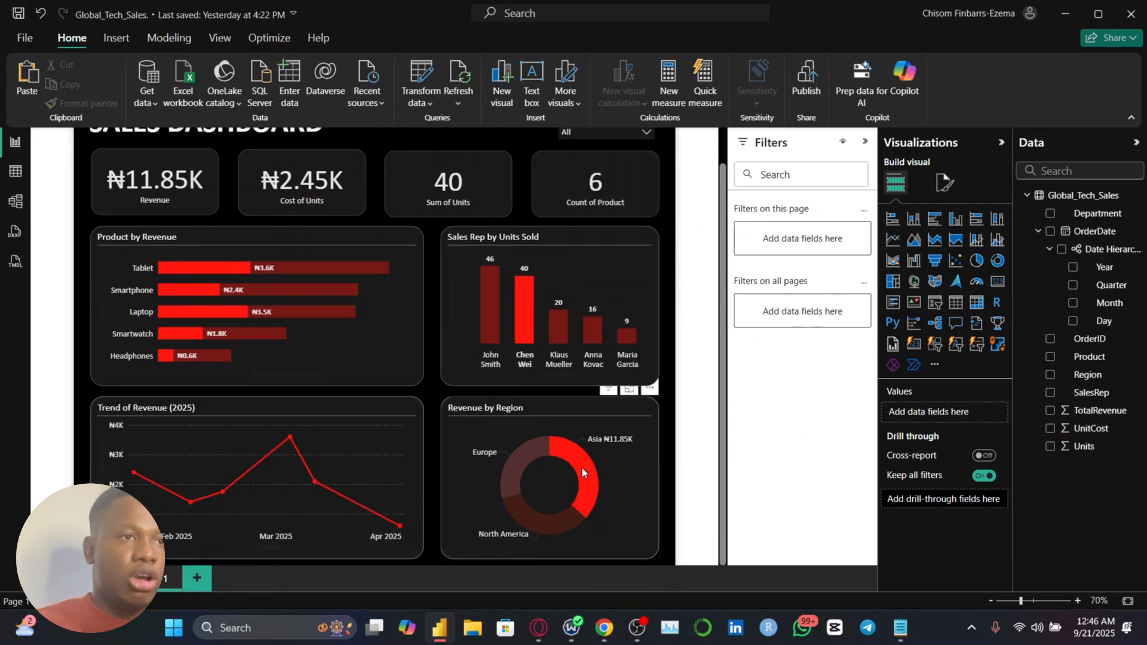
left_click(531, 329)
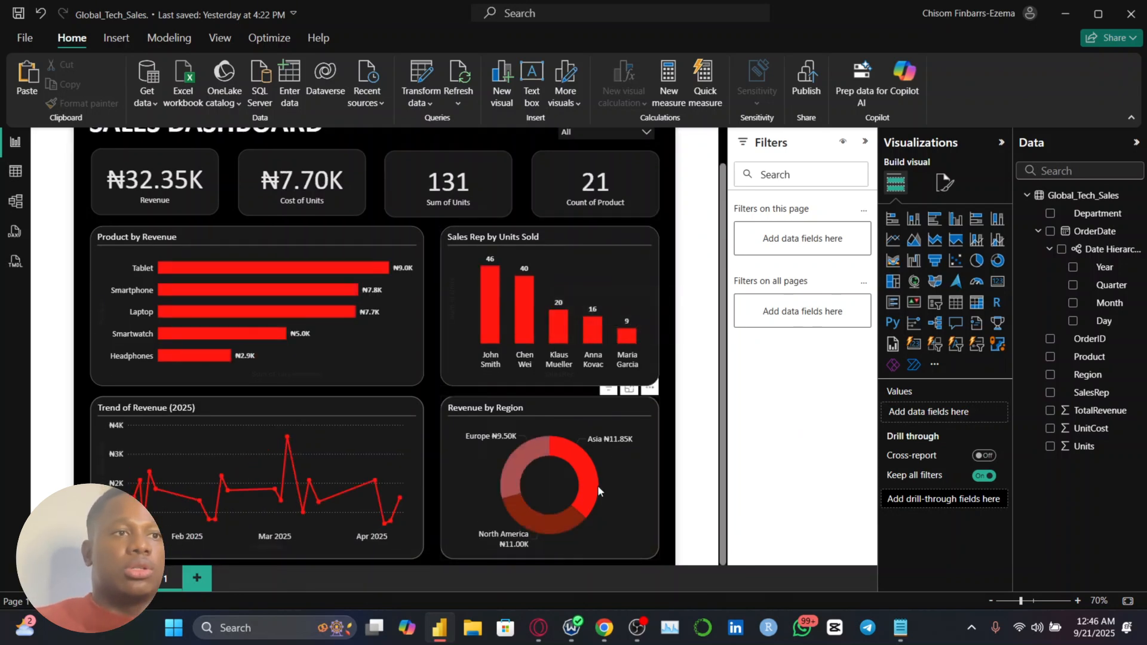
Cross-filter the dashboard by the Headphones, Smartwatch and Laptop bars in turn, then clear the highlight and deselect the chart
left_click(175, 356)
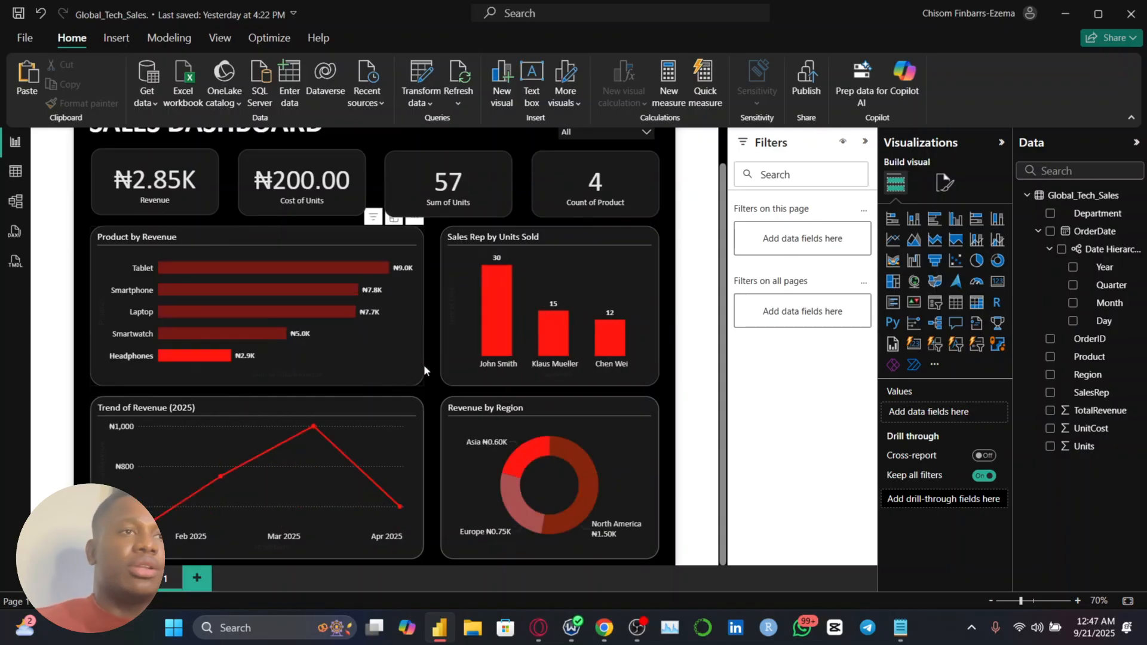
left_click(224, 332)
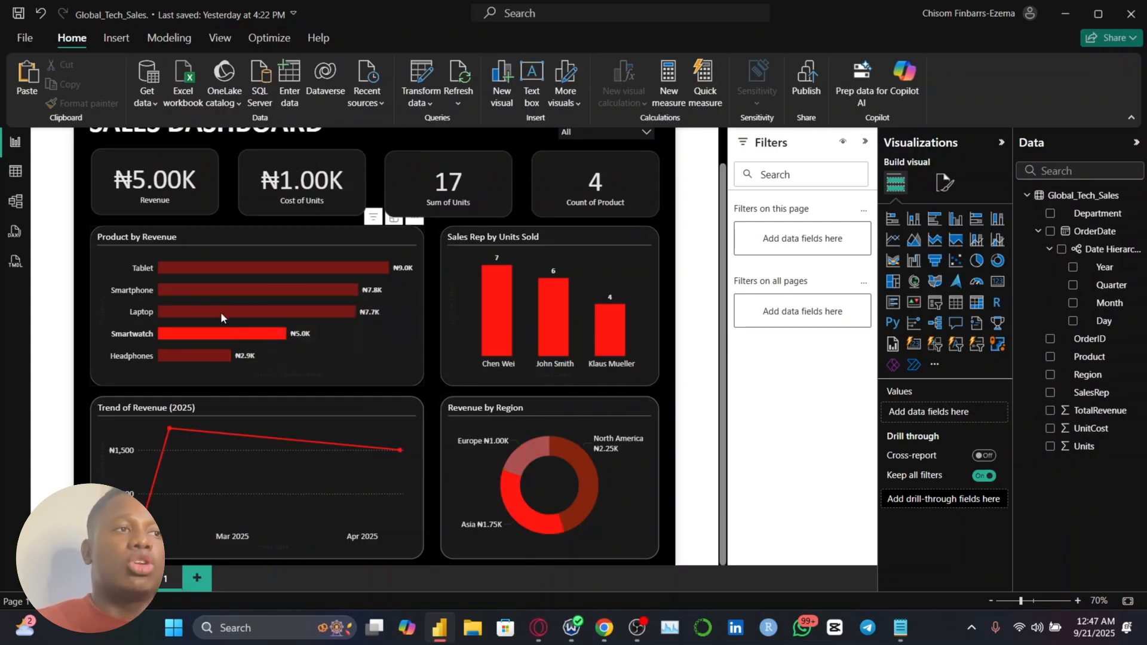
left_click(220, 309)
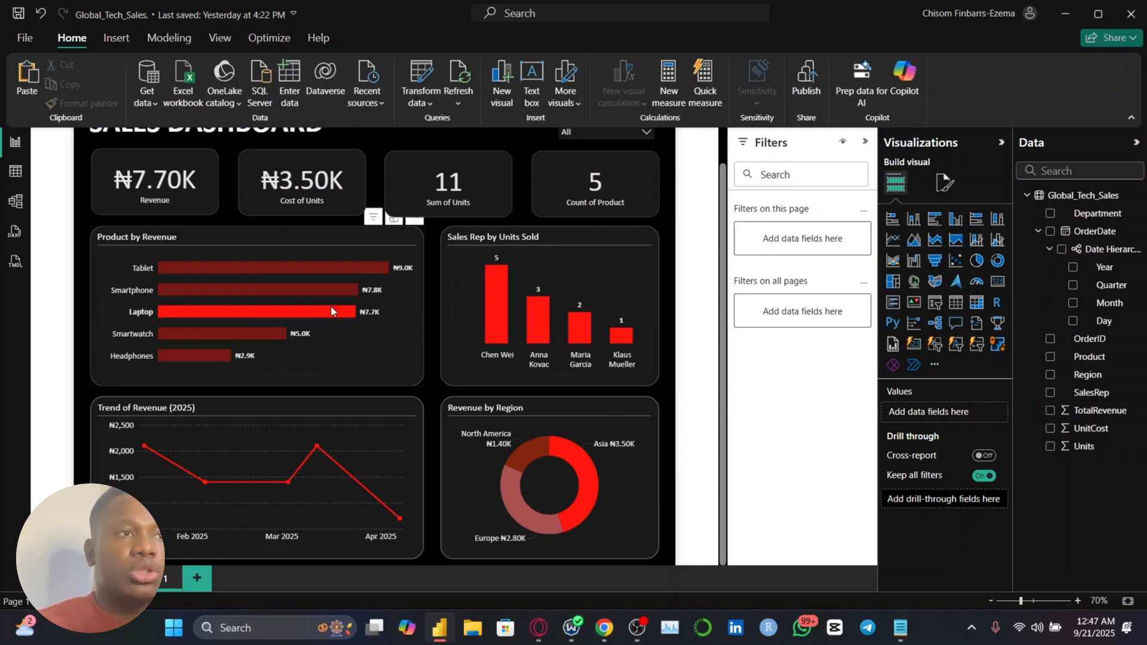
left_click(301, 309)
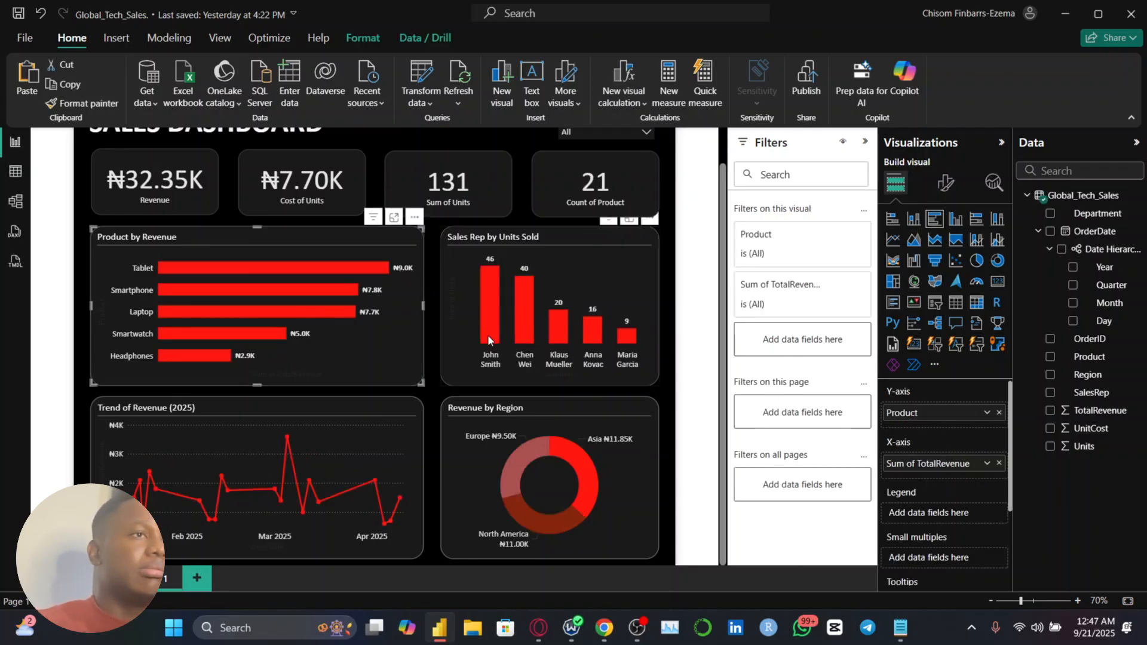
scroll(487, 334, "down", 1)
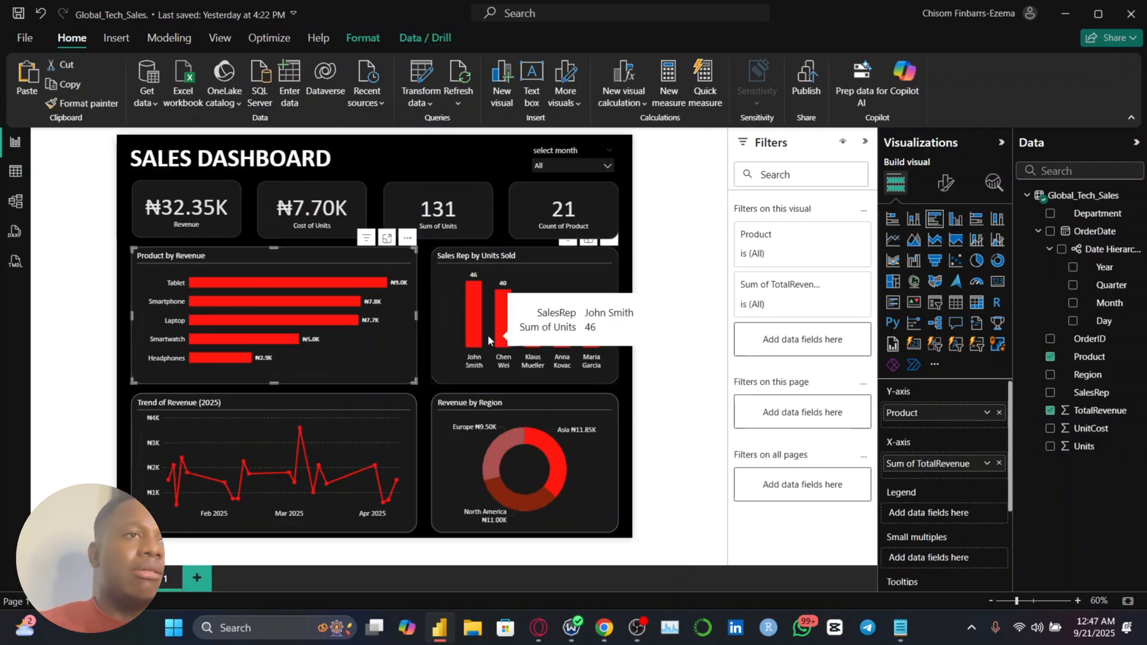
left_click(697, 221)
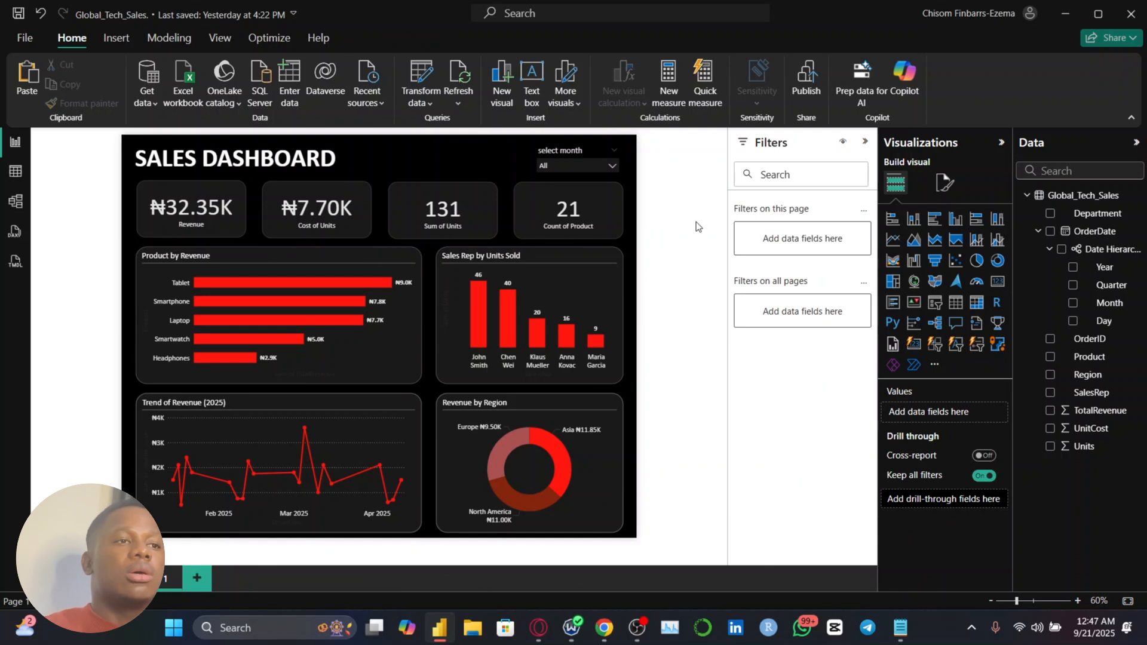